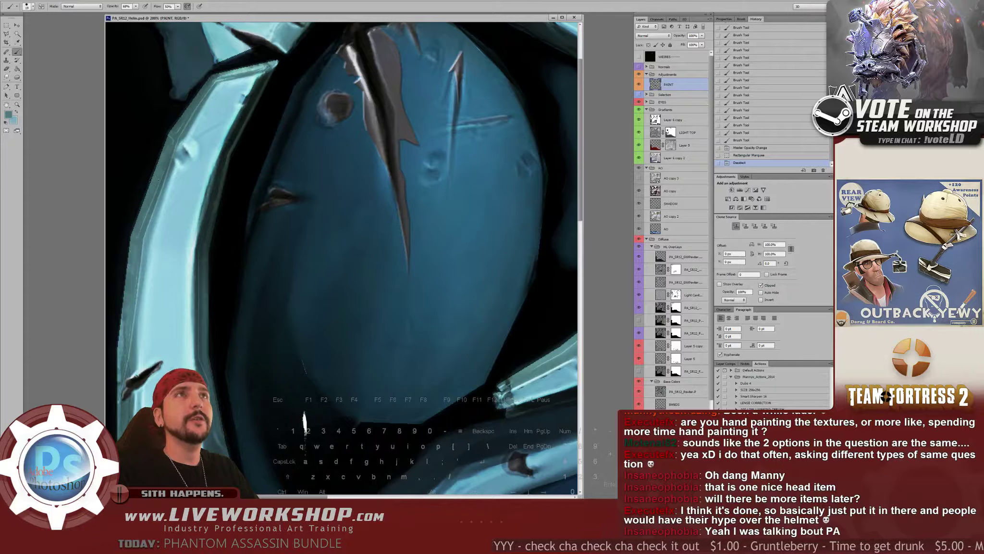
Paint teal strokes along the outer bevel of the upper curved trim strip beside the oval panel
{"action": "left_click_drag", "start_coordinate": [156, 180], "coordinate": [169, 142]}
{"action": "left_click_drag", "start_coordinate": [168, 144], "coordinate": [160, 173]}
{"action": "left_click_drag", "start_coordinate": [163, 161], "coordinate": [158, 181]}
{"action": "left_click_drag", "start_coordinate": [161, 171], "coordinate": [146, 222]}
{"action": "mouse_move", "coordinate": [150, 212]}
{"action": "left_mouse_down"}
{"action": "mouse_move", "coordinate": [146, 231]}
{"action": "mouse_move", "coordinate": [179, 123]}
{"action": "left_mouse_up"}
{"action": "left_click_drag", "start_coordinate": [169, 153], "coordinate": [183, 127]}
{"action": "left_click_drag", "start_coordinate": [173, 154], "coordinate": [197, 113]}
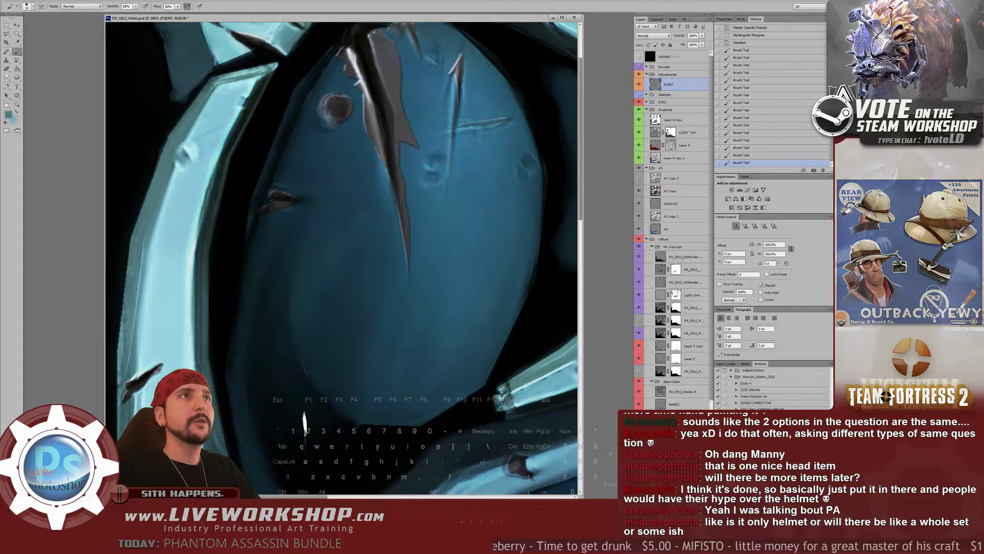
{"action": "mouse_move", "coordinate": [202, 111]}
{"action": "left_mouse_down"}
{"action": "mouse_move", "coordinate": [217, 86]}
{"action": "mouse_move", "coordinate": [269, 69]}
{"action": "left_mouse_up"}
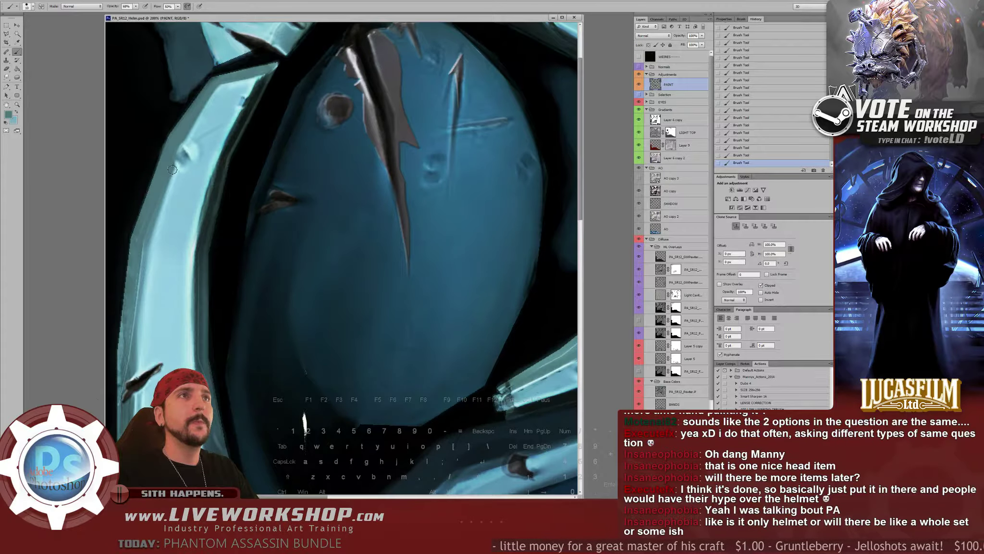
Undo the last stroke and retouch the lower bevels of the curved trim strip on the PAINT layer
{"action": "scroll", "coordinate": [148, 145], "scroll_direction": "down", "scroll_amount": 3}
{"action": "scroll", "coordinate": [139, 174], "scroll_direction": "down", "scroll_amount": 3}
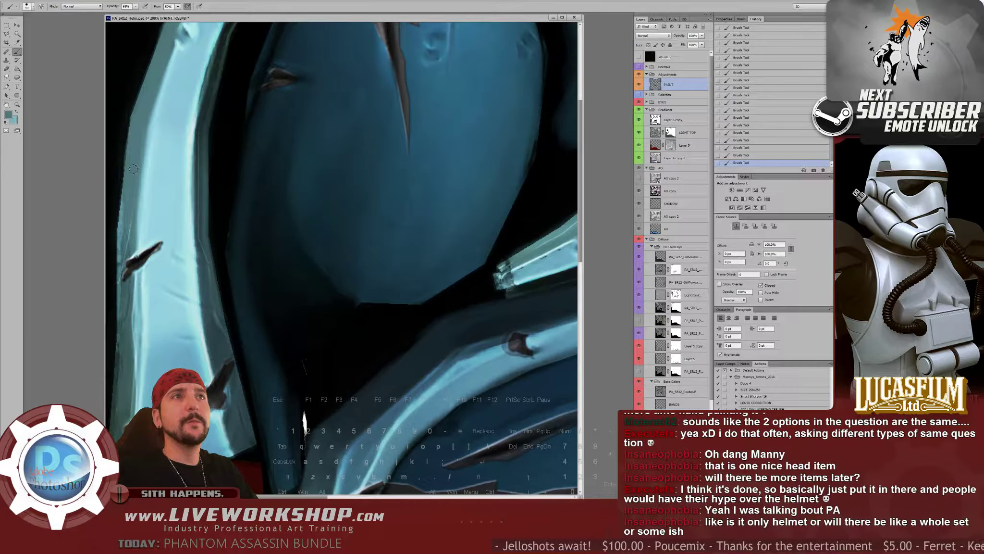
{"action": "key", "text": "ctrl+z"}
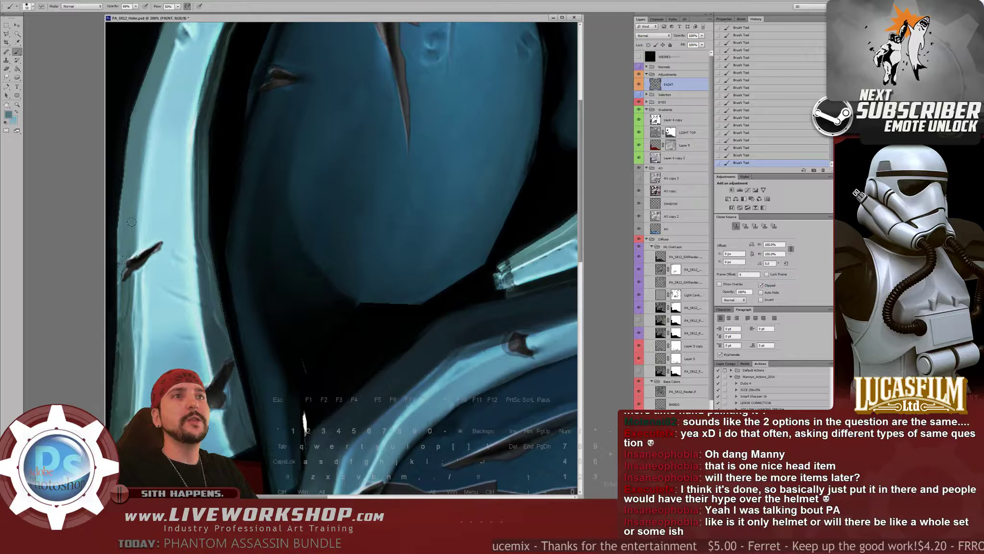
{"action": "scroll", "coordinate": [128, 215], "scroll_direction": "down", "scroll_amount": 3}
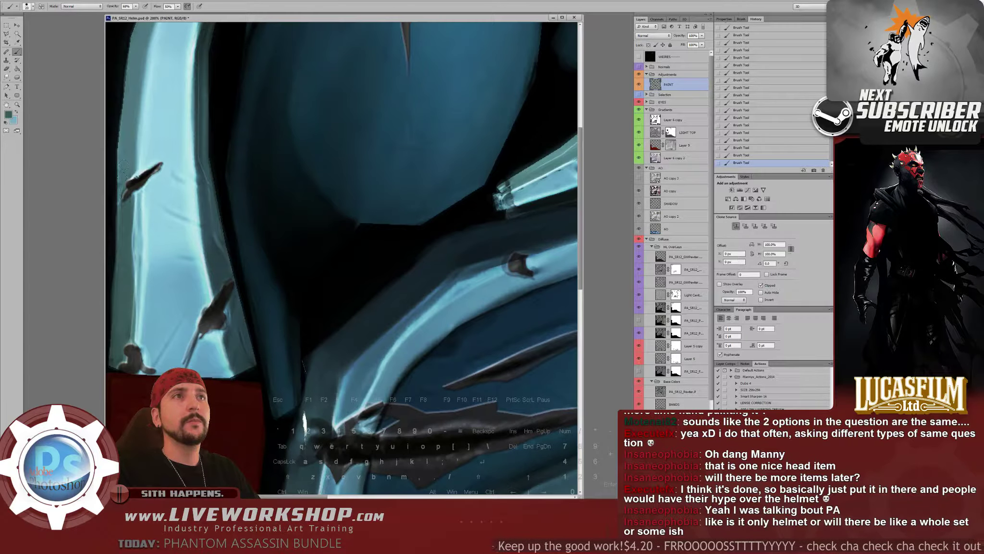
{"action": "left_click_drag", "start_coordinate": [152, 128], "coordinate": [153, 171]}
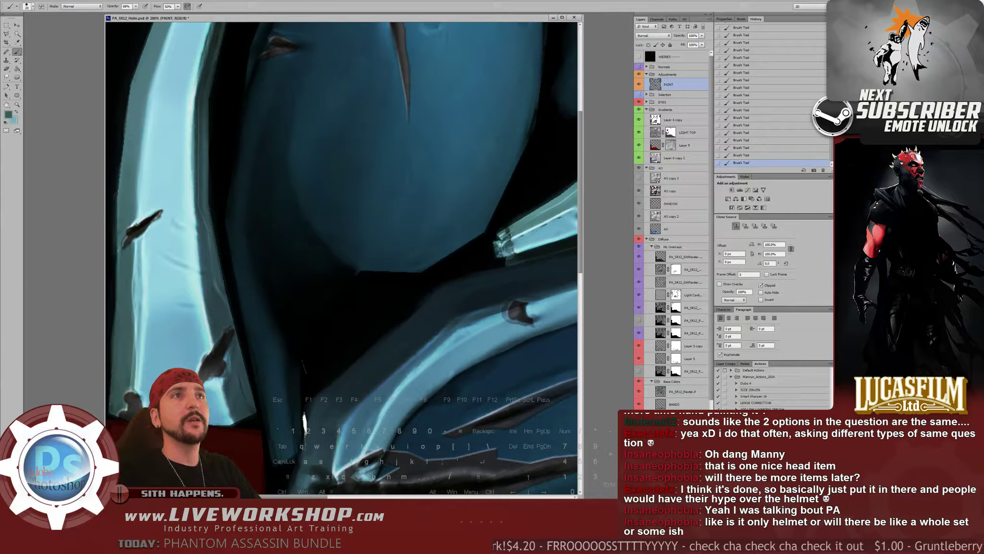
{"action": "left_click_drag", "start_coordinate": [168, 310], "coordinate": [169, 226]}
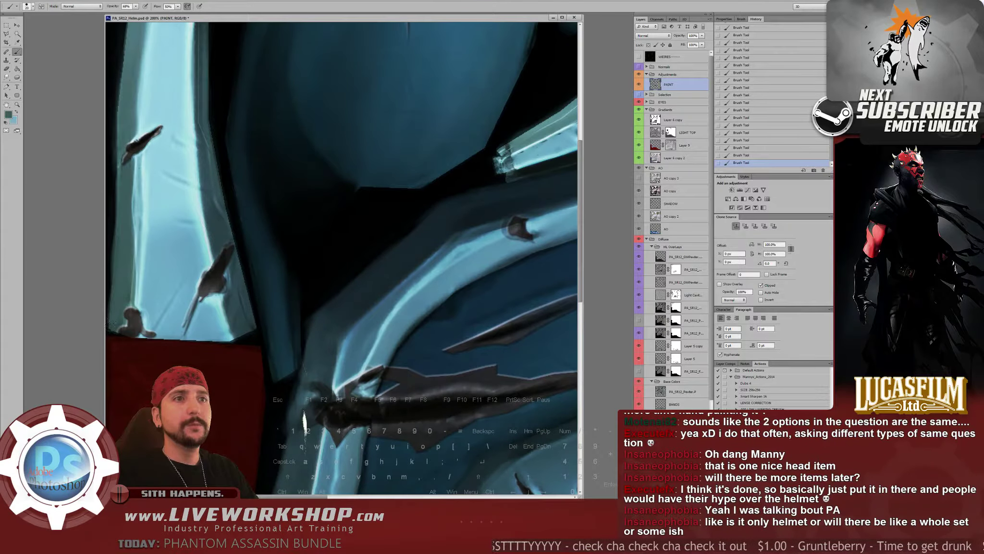
{"action": "left_click_drag", "start_coordinate": [229, 306], "coordinate": [215, 300]}
Sample a darker teal and show the wireframe overlay layer over the curved trim strip
{"action": "left_click", "coordinate": [307, 332], "text": "alt"}
{"action": "key", "text": "ctrl+minus"}
{"action": "key", "text": "ctrl+plus"}
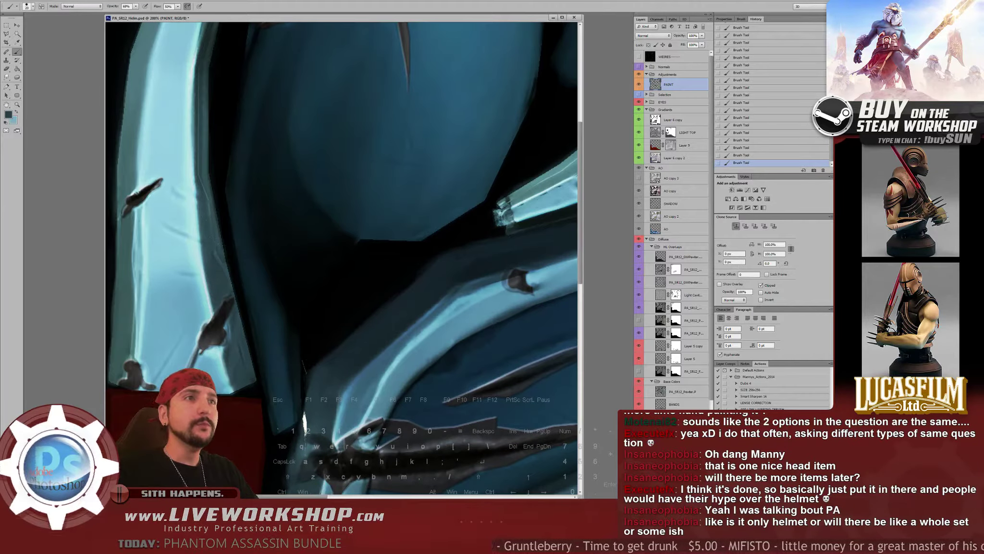
{"action": "left_click_drag", "start_coordinate": [293, 136], "coordinate": [285, 149]}
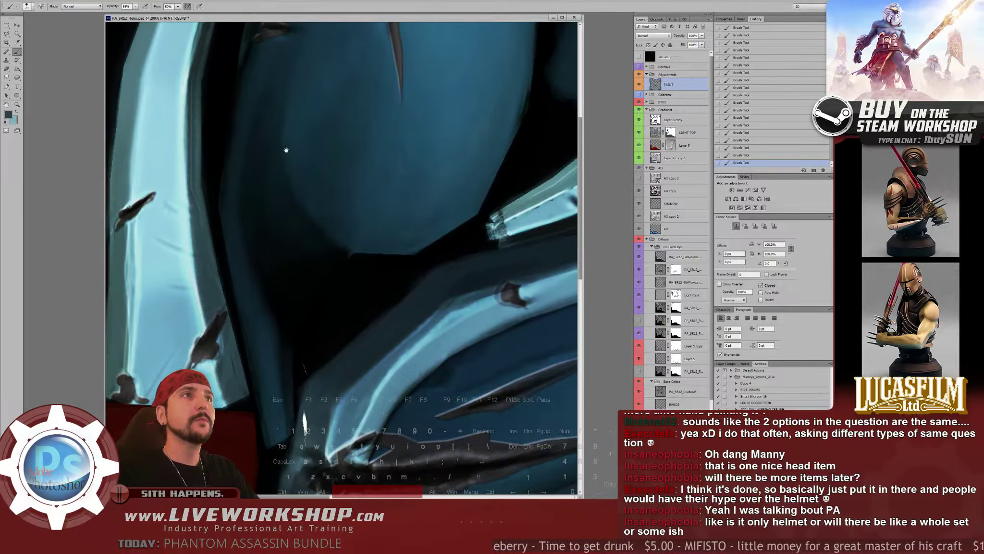
{"action": "left_click", "coordinate": [639, 56]}
{"action": "left_click_drag", "start_coordinate": [212, 90], "coordinate": [326, 202]}
{"action": "key", "text": "ctrl+plus"}
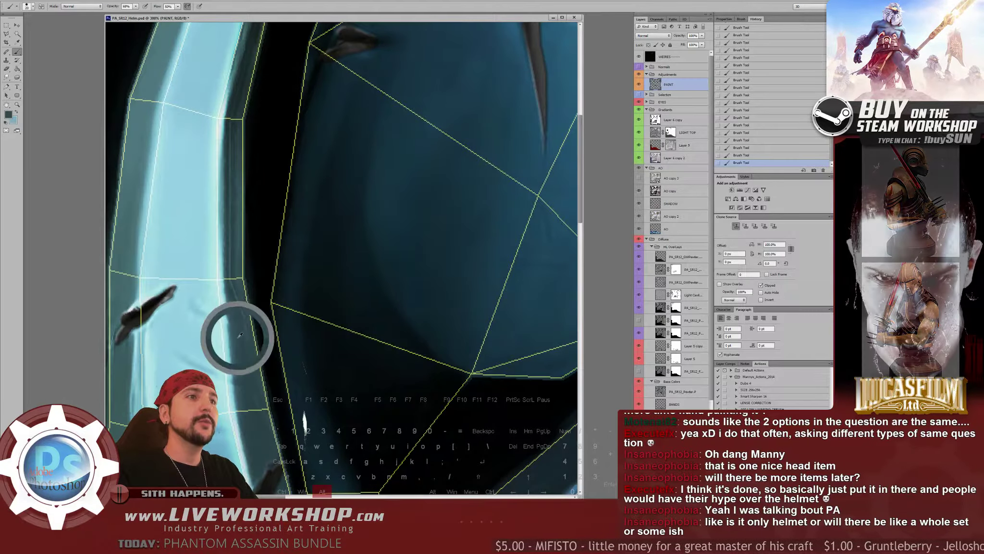
{"action": "left_click_drag", "start_coordinate": [470, 161], "coordinate": [467, 162]}
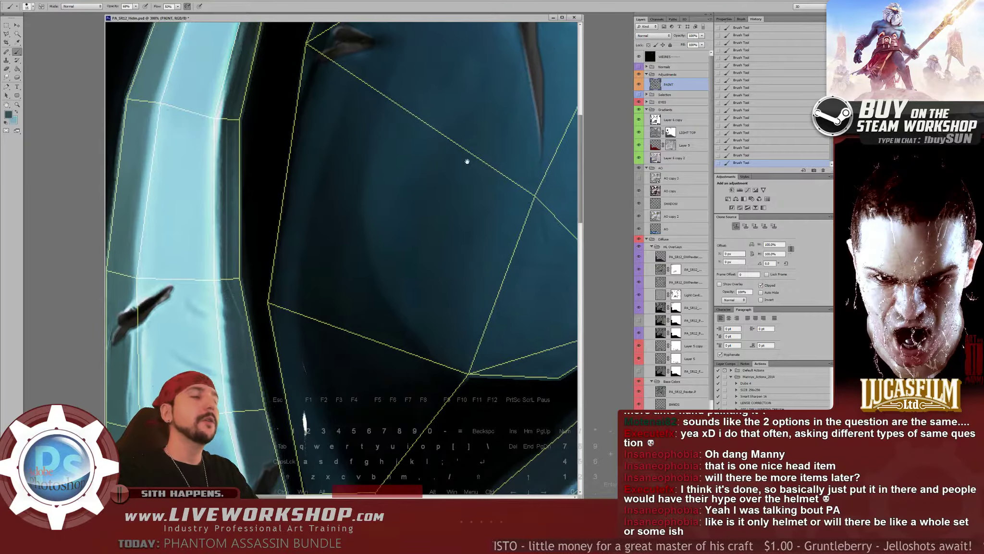
Brush dark teal along the middle of the strip's inner bevel, following the wireframe edge, and undo the last strokes
{"action": "mouse_move", "coordinate": [197, 212]}
{"action": "left_mouse_down"}
{"action": "mouse_move", "coordinate": [216, 213]}
{"action": "mouse_move", "coordinate": [199, 222]}
{"action": "left_mouse_up"}
{"action": "left_click_drag", "start_coordinate": [364, 190], "coordinate": [354, 183]}
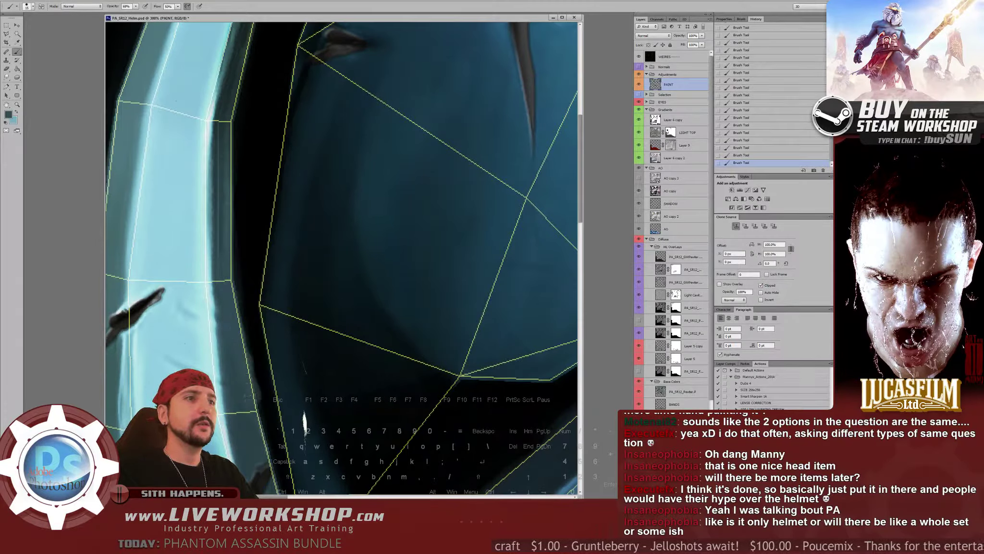
{"action": "left_click_drag", "start_coordinate": [219, 193], "coordinate": [218, 243]}
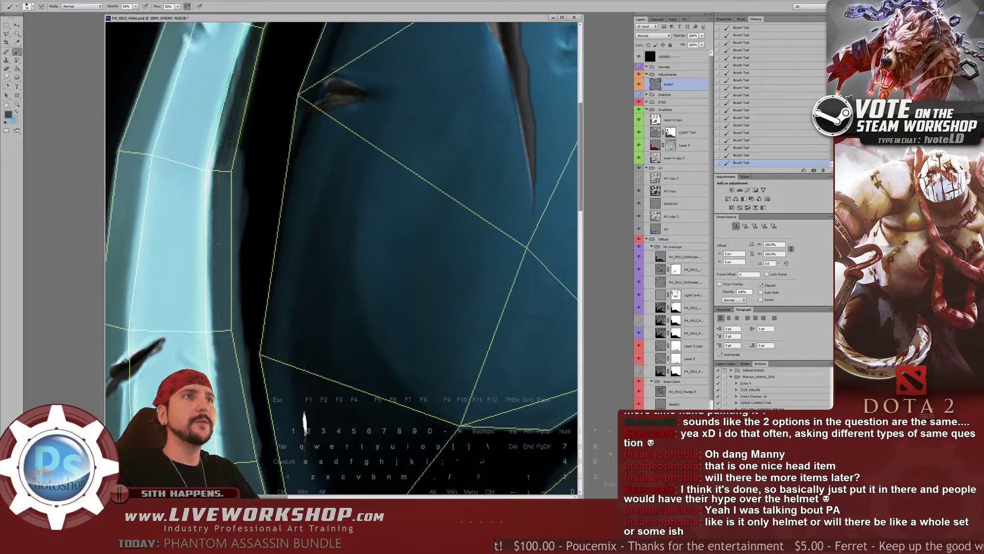
{"action": "left_click_drag", "start_coordinate": [214, 314], "coordinate": [215, 343]}
{"action": "mouse_move", "coordinate": [246, 154]}
{"action": "left_mouse_down"}
{"action": "mouse_move", "coordinate": [185, 253]}
{"action": "mouse_move", "coordinate": [213, 249]}
{"action": "left_mouse_up"}
{"action": "key", "text": "ctrl+z"}
{"action": "key", "text": "ctrl+z"}
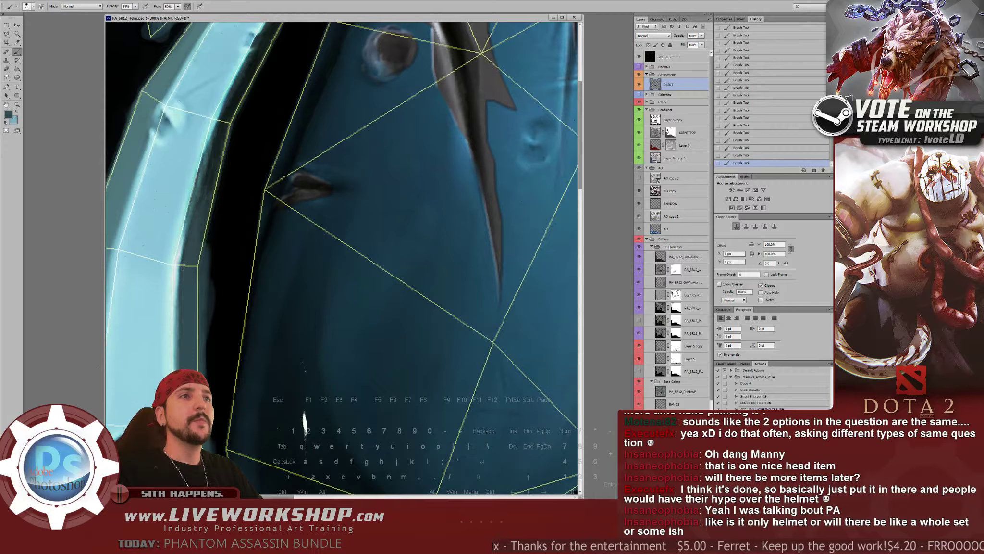
Paint the upper inner bevel of the curved strip outward past the wireframe edge, up to its pointed tip
{"action": "mouse_move", "coordinate": [222, 170]}
{"action": "left_mouse_down"}
{"action": "mouse_move", "coordinate": [210, 241]}
{"action": "mouse_move", "coordinate": [213, 150]}
{"action": "mouse_move", "coordinate": [225, 136]}
{"action": "left_mouse_up"}
{"action": "left_click_drag", "start_coordinate": [239, 207], "coordinate": [274, 265]}
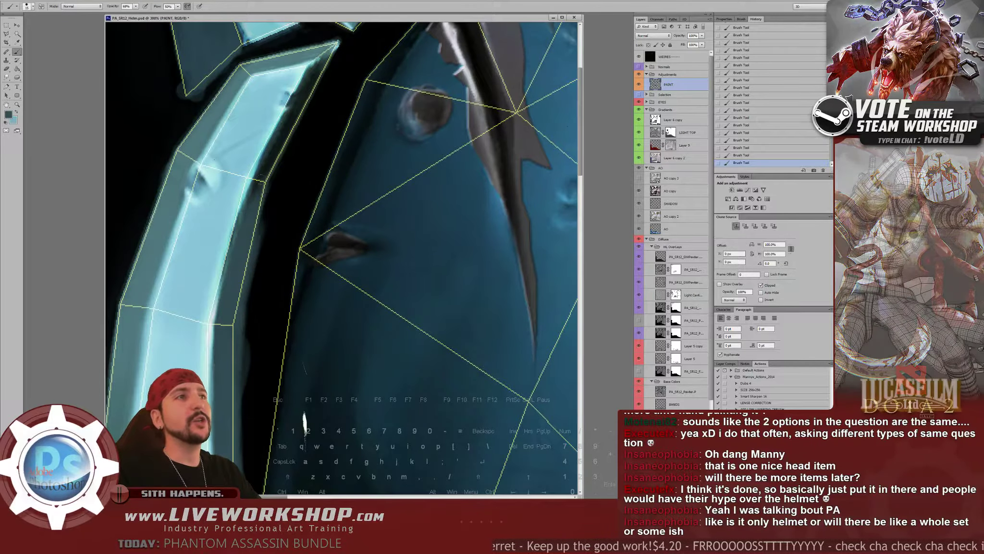
{"action": "key", "text": "ctrl+z"}
{"action": "left_click_drag", "start_coordinate": [262, 196], "coordinate": [253, 231]}
{"action": "left_click_drag", "start_coordinate": [244, 289], "coordinate": [260, 221]}
{"action": "left_click_drag", "start_coordinate": [261, 212], "coordinate": [302, 117]}
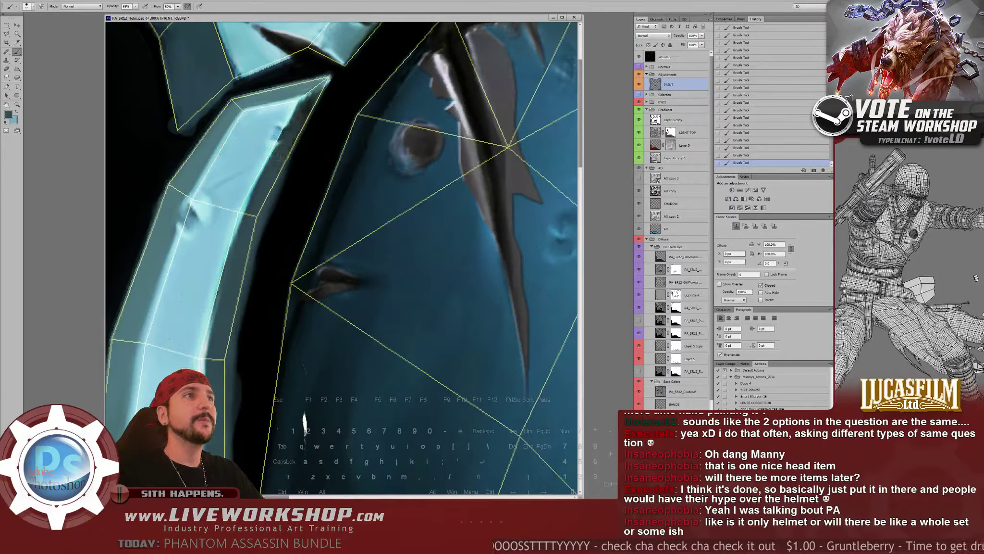
{"action": "left_click_drag", "start_coordinate": [288, 173], "coordinate": [317, 114]}
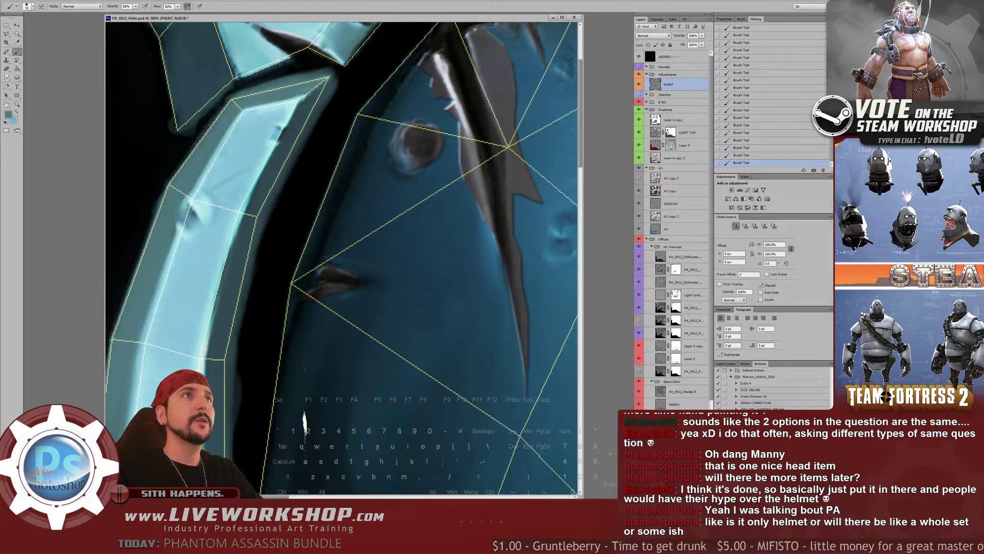
Extend the teal of the strip's outer bevel past the wireframe edge, sampling the local colour along its length
{"action": "left_click_drag", "start_coordinate": [172, 173], "coordinate": [205, 133]}
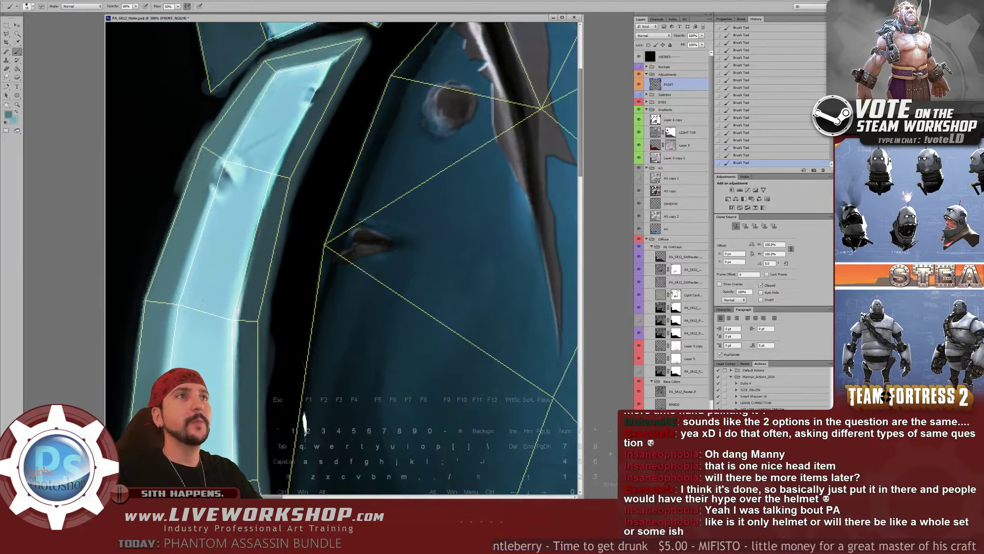
{"action": "left_click_drag", "start_coordinate": [181, 277], "coordinate": [181, 186]}
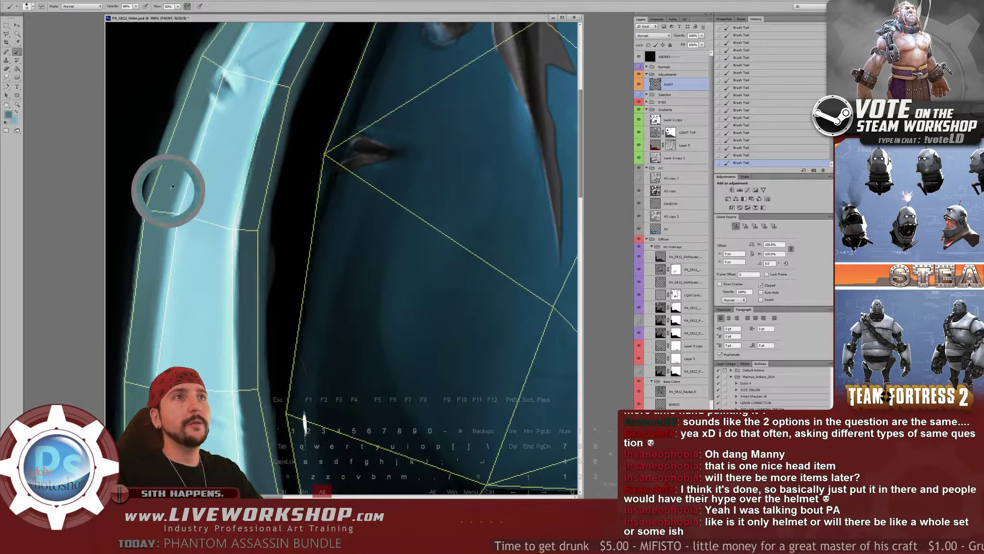
{"action": "left_click_drag", "start_coordinate": [129, 365], "coordinate": [130, 145]}
{"action": "left_click", "coordinate": [132, 258], "text": "alt"}
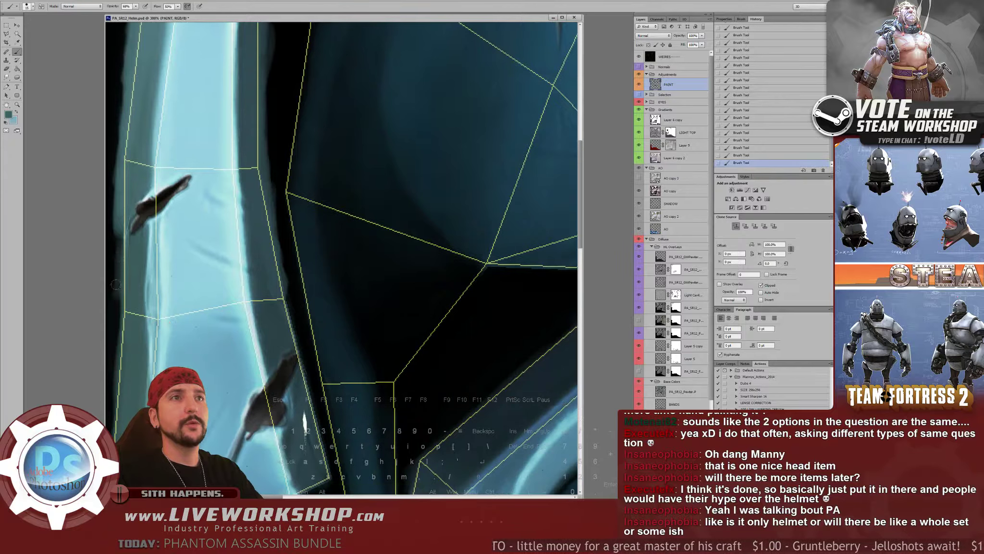
{"action": "mouse_move", "coordinate": [118, 257]}
{"action": "left_mouse_down"}
{"action": "mouse_move", "coordinate": [116, 325]}
{"action": "mouse_move", "coordinate": [132, 279]}
{"action": "left_mouse_up"}
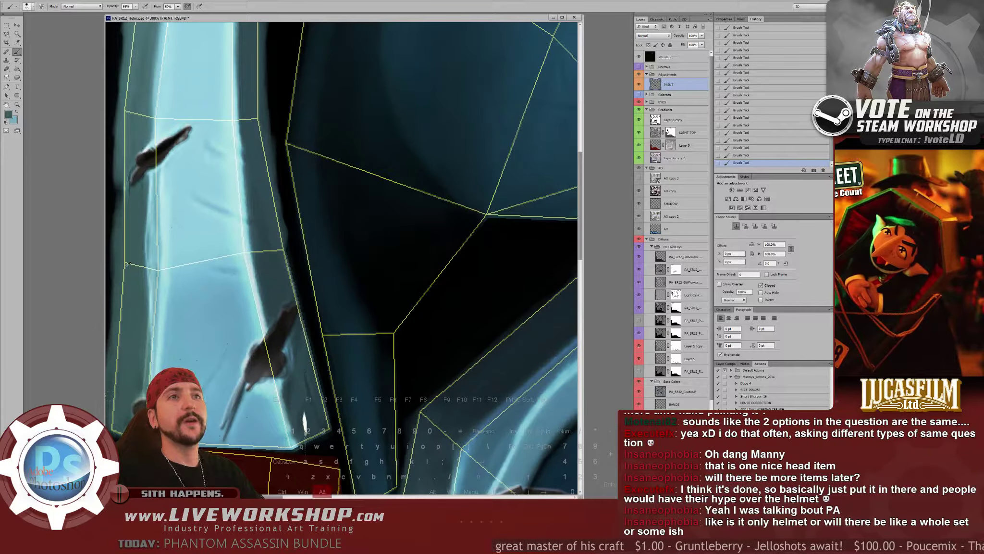
{"action": "left_click_drag", "start_coordinate": [111, 259], "coordinate": [208, 140]}
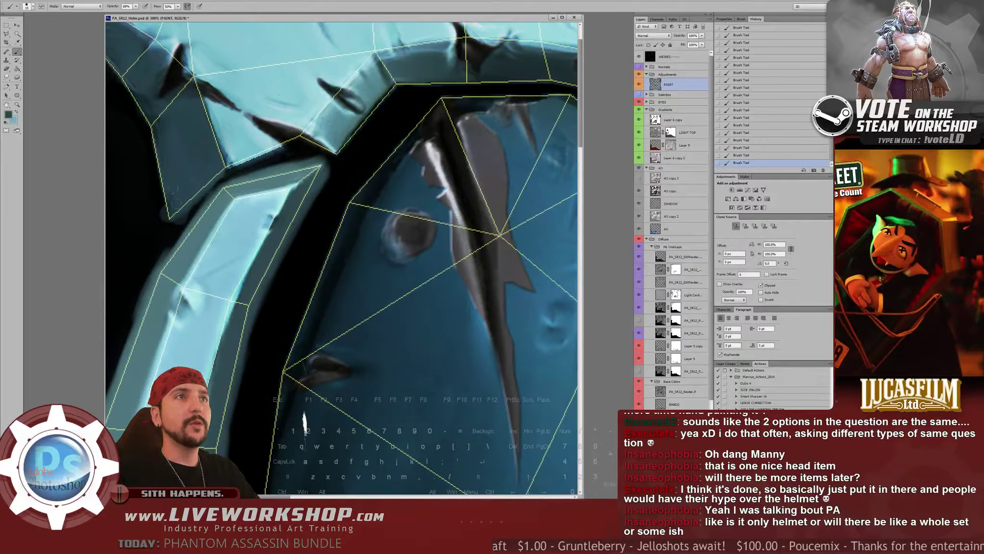
Paint dark teal past the wireframe around the lower tip of the dark panel above the curved strip
{"action": "mouse_move", "coordinate": [169, 220]}
{"action": "left_mouse_down"}
{"action": "mouse_move", "coordinate": [262, 158]}
{"action": "mouse_move", "coordinate": [252, 156]}
{"action": "mouse_move", "coordinate": [289, 150]}
{"action": "left_mouse_up"}
{"action": "left_click", "coordinate": [239, 155], "text": "alt"}
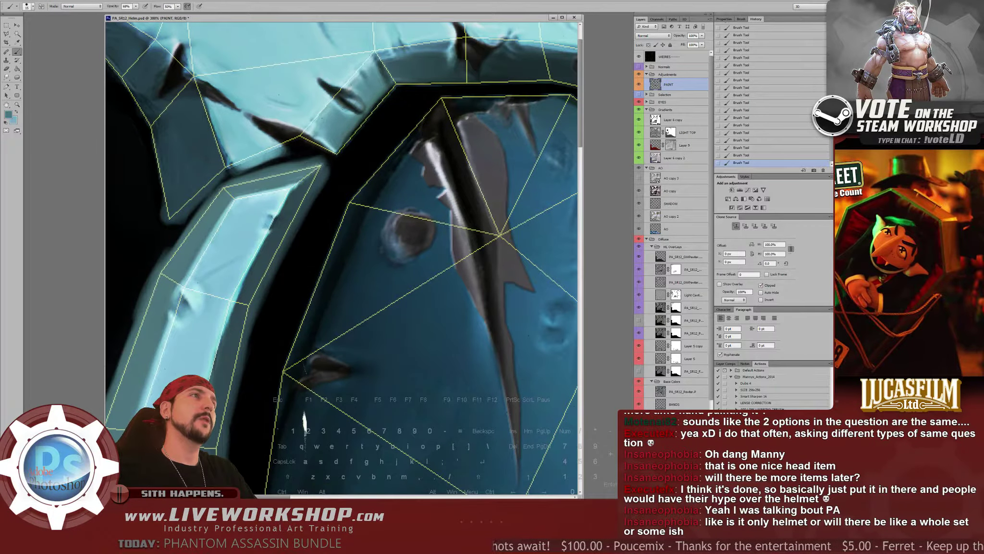
{"action": "key", "text": "F1"}
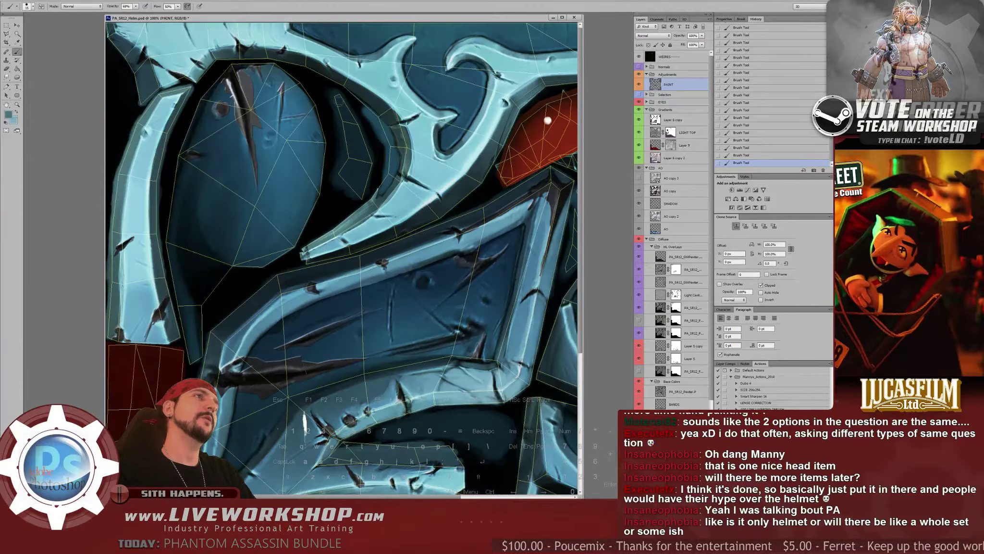
{"action": "key", "text": "F2"}
{"action": "left_click_drag", "start_coordinate": [187, 70], "coordinate": [256, 178]}
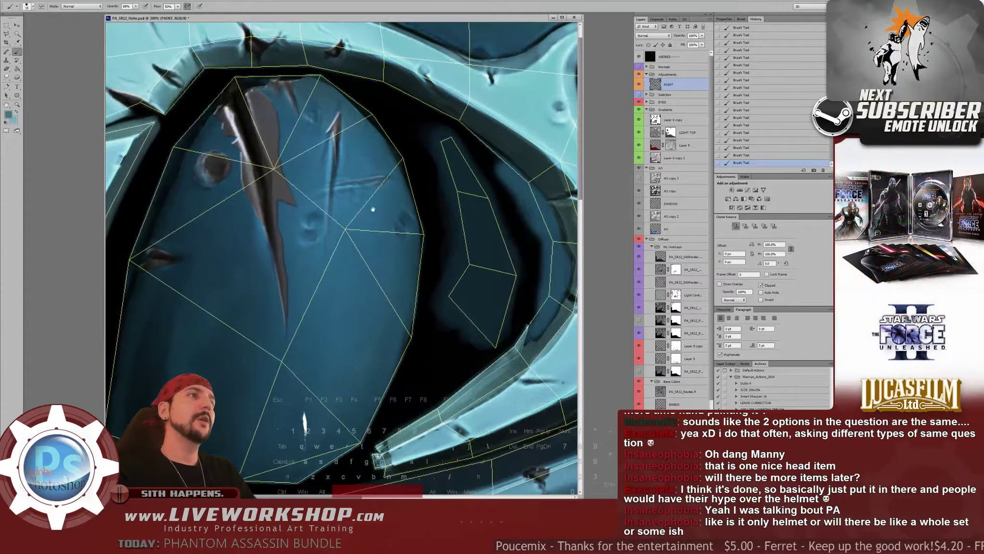
Sample a dark blue, reduce the brush size and paint along the wireframe edge at the top of the oval panel
{"action": "key", "text": "alt"}
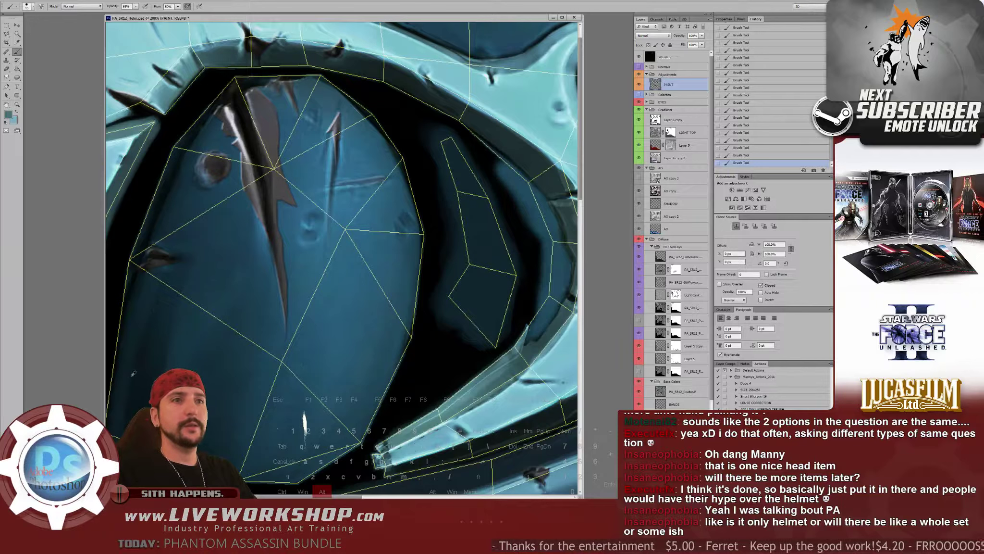
{"action": "left_click", "coordinate": [143, 297], "text": "alt"}
{"action": "left_click_drag", "start_coordinate": [156, 151], "coordinate": [241, 158]}
{"action": "key", "text": "ctrl+plus"}
{"action": "left_click_drag", "start_coordinate": [168, 84], "coordinate": [223, 203]}
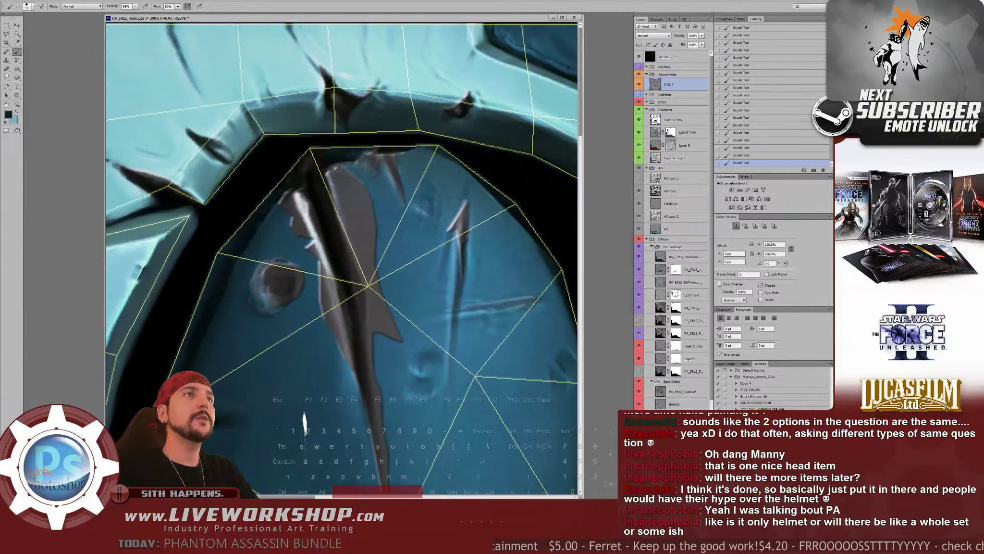
{"action": "key", "text": "bracketleft"}
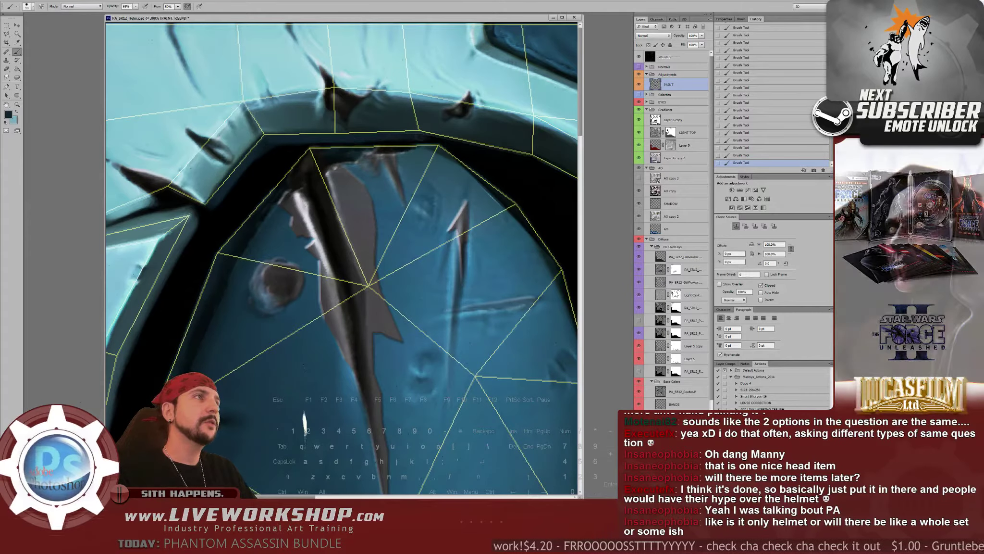
{"action": "mouse_move", "coordinate": [447, 146]}
{"action": "left_mouse_down"}
{"action": "mouse_move", "coordinate": [243, 143]}
{"action": "mouse_move", "coordinate": [322, 158]}
{"action": "mouse_move", "coordinate": [456, 225]}
{"action": "left_mouse_up"}
Sample the teal of the lower inner bevel below the dark crescent panel and paint it past the wireframe edge near the pointed tip
{"action": "left_click_drag", "start_coordinate": [491, 230], "coordinate": [336, 173]}
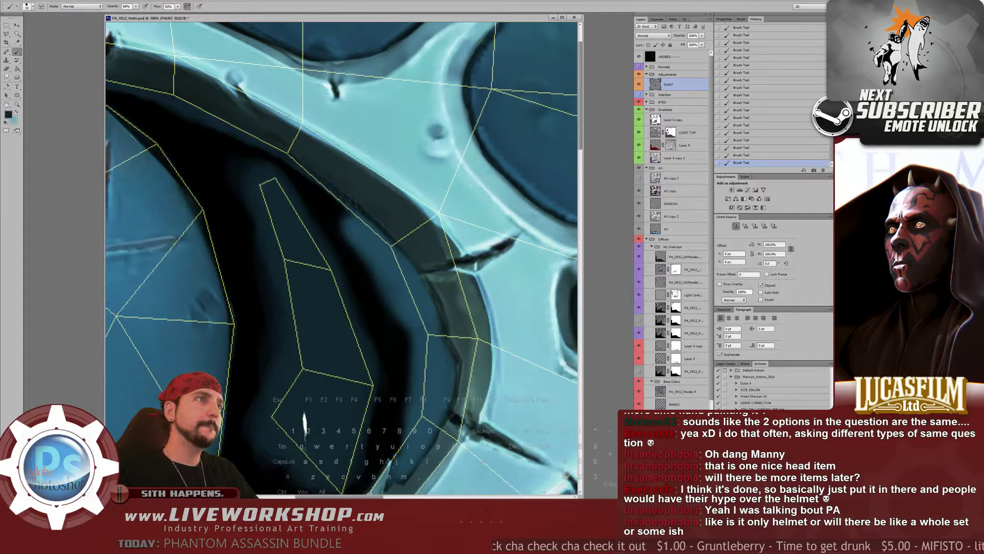
{"action": "left_click_drag", "start_coordinate": [402, 255], "coordinate": [361, 198]}
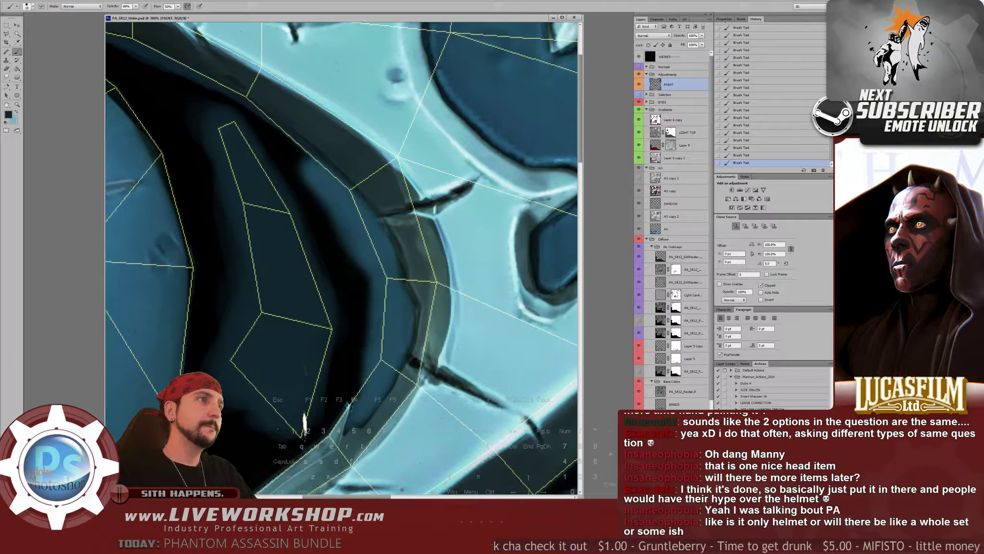
{"action": "scroll", "coordinate": [304, 421], "scroll_direction": "down", "scroll_amount": 1}
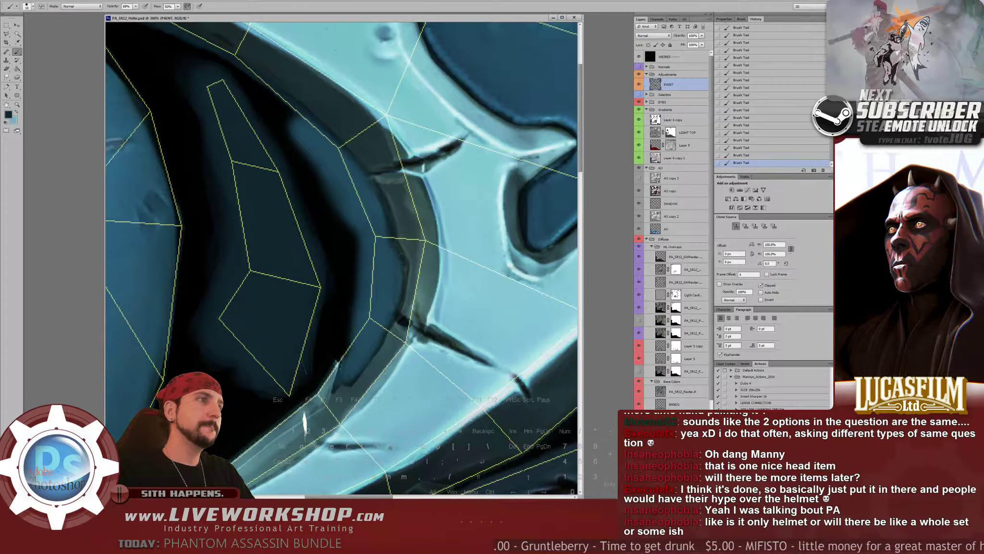
{"action": "scroll", "coordinate": [401, 225], "scroll_direction": "down", "scroll_amount": 1}
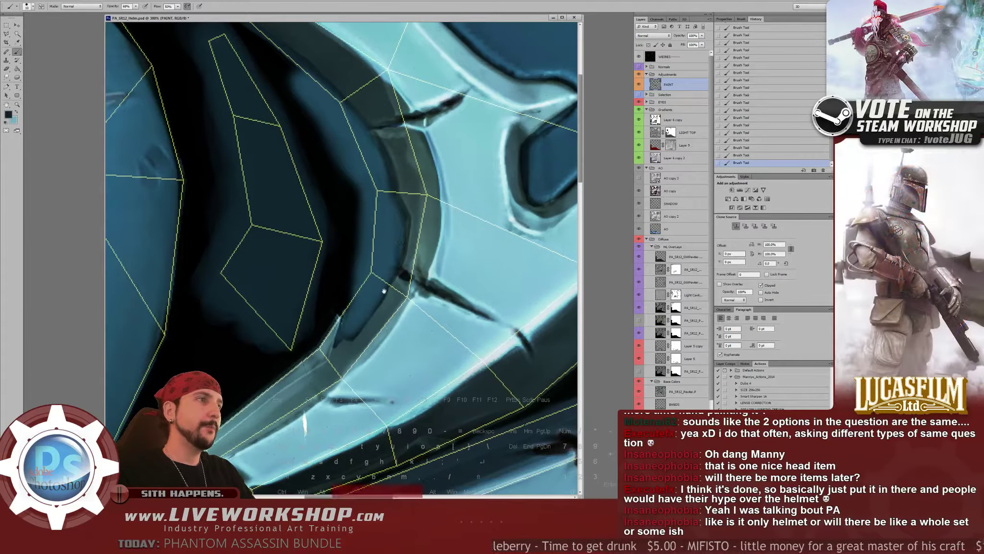
{"action": "scroll", "coordinate": [385, 291], "scroll_direction": "down", "scroll_amount": 1}
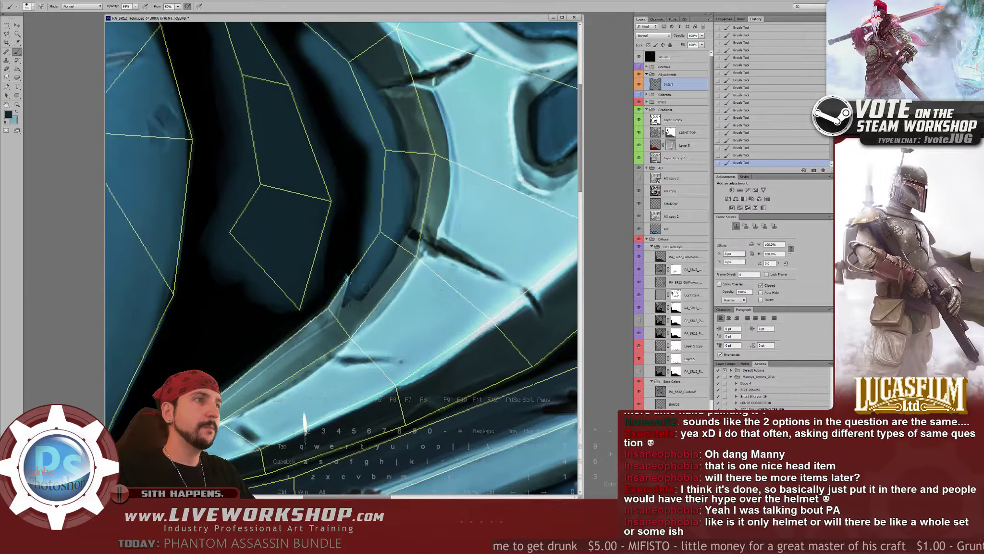
{"action": "left_click_drag", "start_coordinate": [293, 315], "coordinate": [327, 245]}
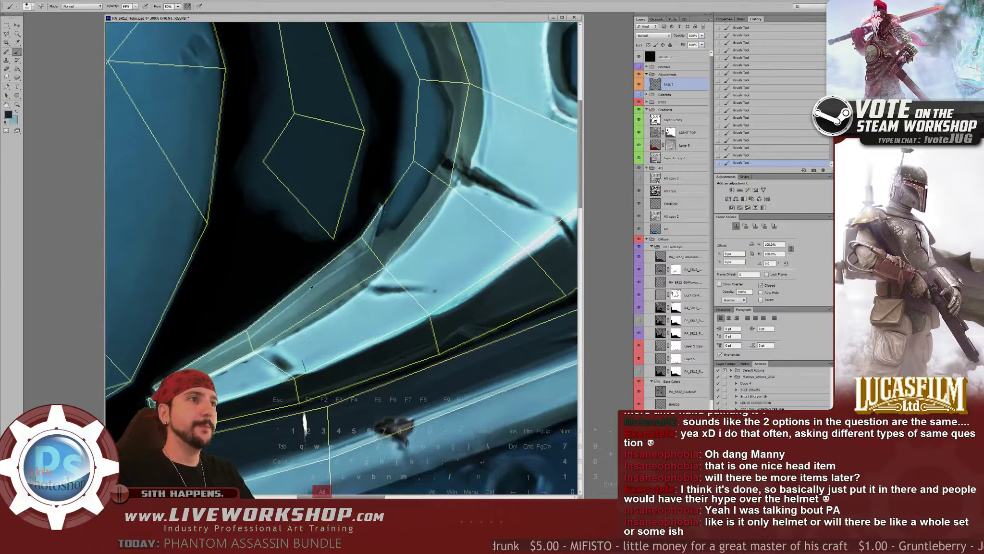
{"action": "left_click_drag", "start_coordinate": [285, 306], "coordinate": [292, 288]}
{"action": "left_click", "coordinate": [291, 290], "text": "alt"}
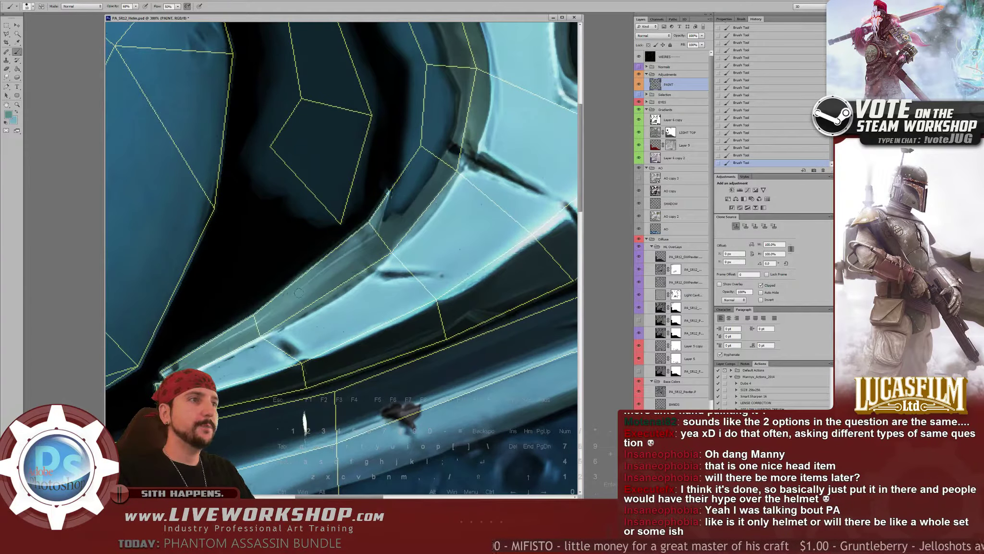
{"action": "left_click_drag", "start_coordinate": [296, 290], "coordinate": [309, 284]}
{"action": "left_click", "coordinate": [353, 252], "text": "alt"}
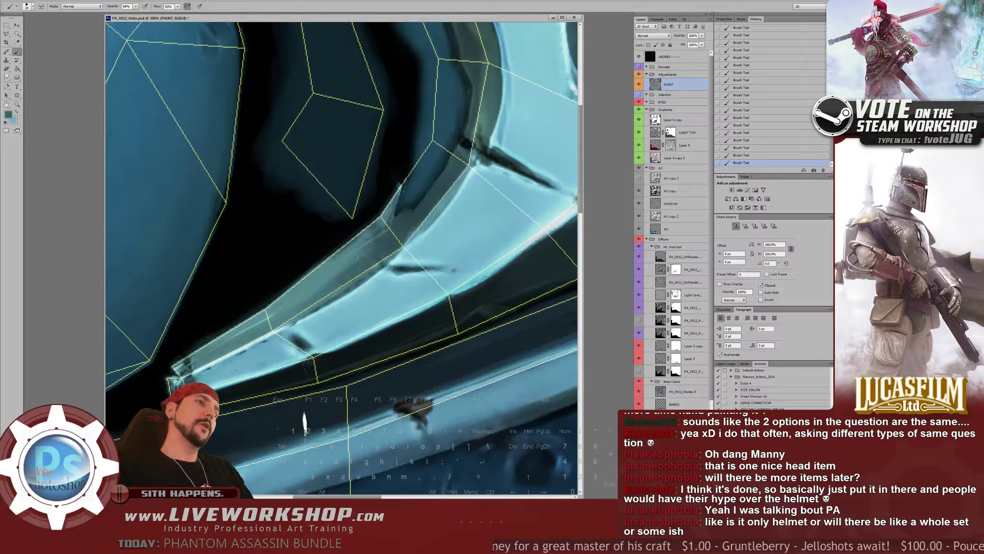
{"action": "left_click", "coordinate": [283, 302], "text": "alt"}
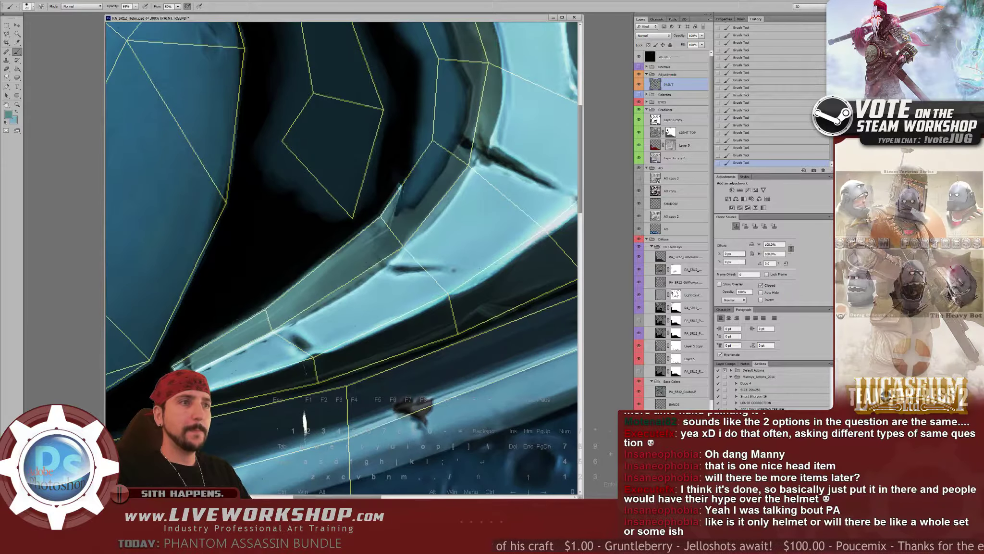
{"action": "mouse_move", "coordinate": [308, 274]}
{"action": "left_mouse_down"}
{"action": "mouse_move", "coordinate": [190, 343]}
{"action": "mouse_move", "coordinate": [248, 314]}
{"action": "left_mouse_up"}
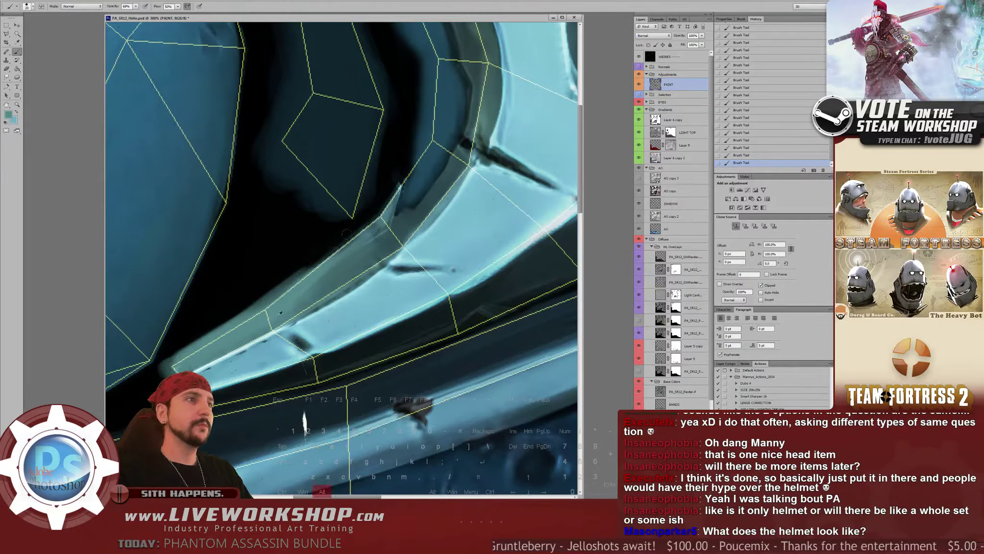
Resample the bevel's teal and extend it past the wireframe along its upper stretch, up to the spike beside the dark blue panel
{"action": "left_click", "coordinate": [298, 299], "text": "alt"}
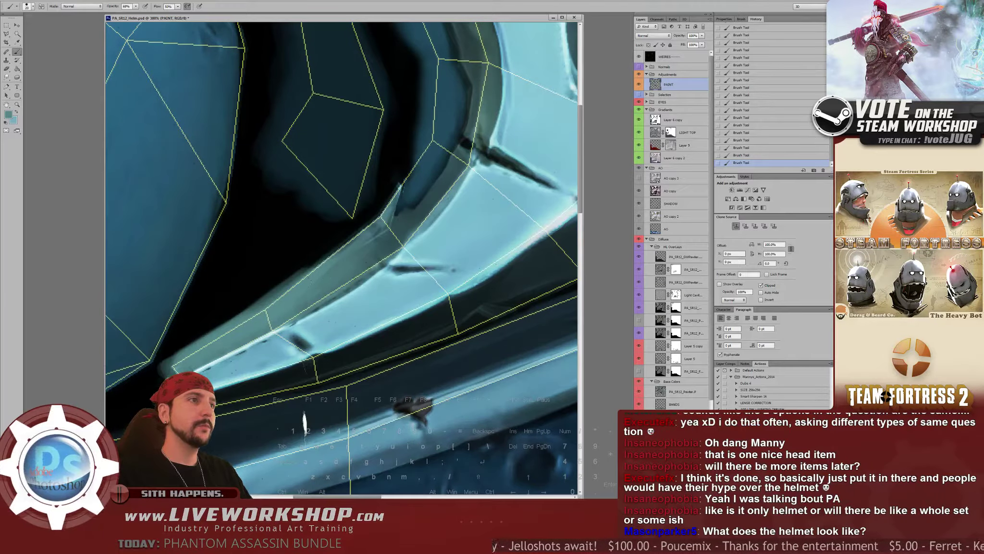
{"action": "left_click_drag", "start_coordinate": [352, 256], "coordinate": [296, 269]}
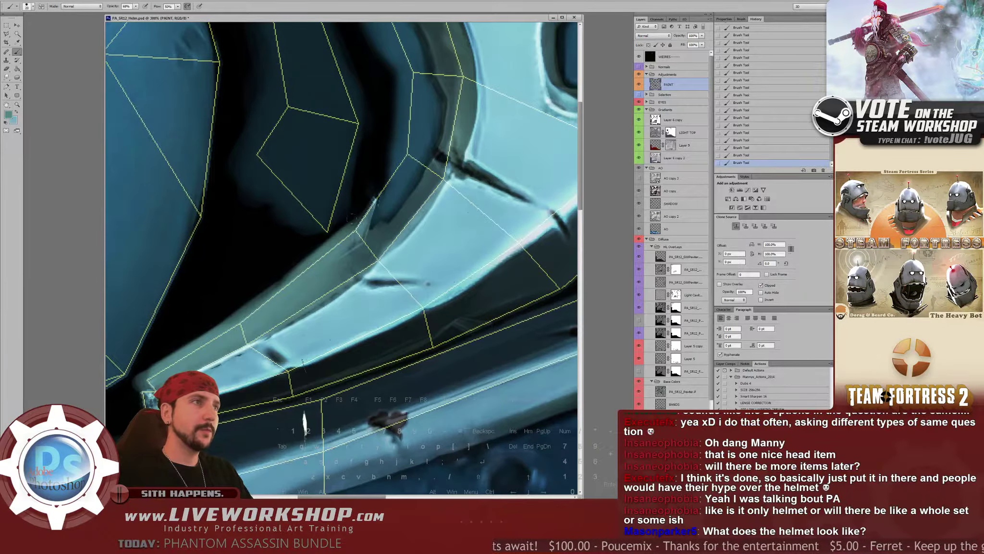
{"action": "left_click_drag", "start_coordinate": [354, 258], "coordinate": [329, 265]}
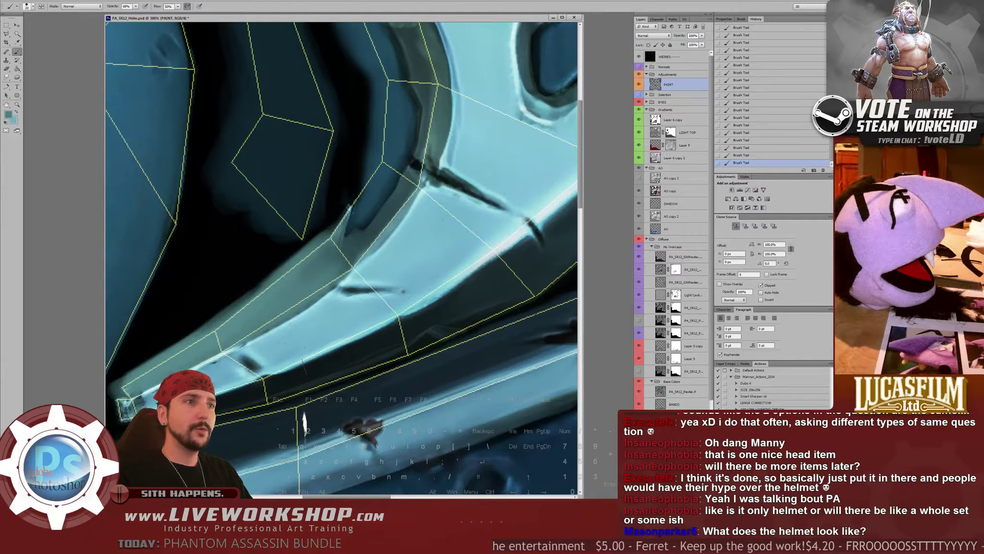
{"action": "left_click_drag", "start_coordinate": [306, 274], "coordinate": [266, 313]}
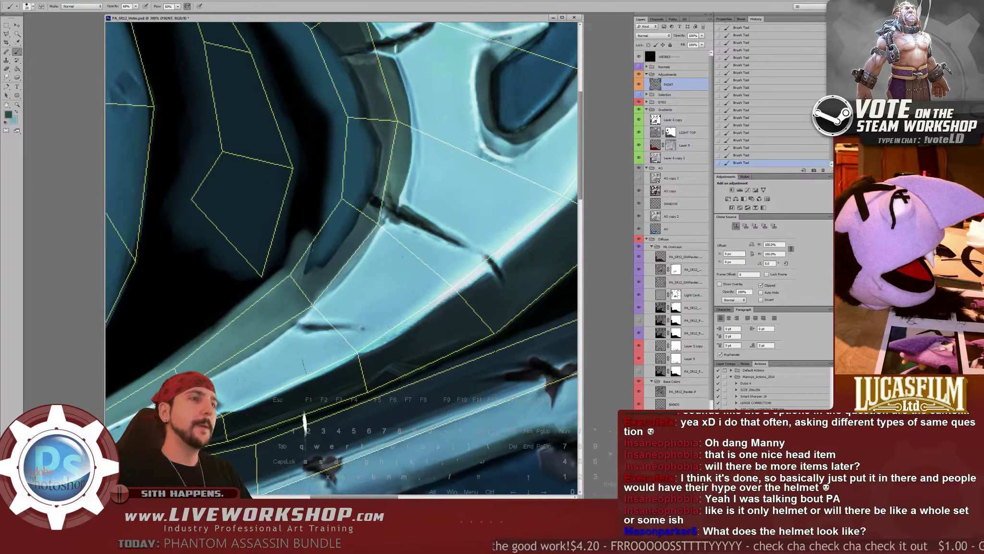
{"action": "left_click_drag", "start_coordinate": [313, 234], "coordinate": [323, 212]}
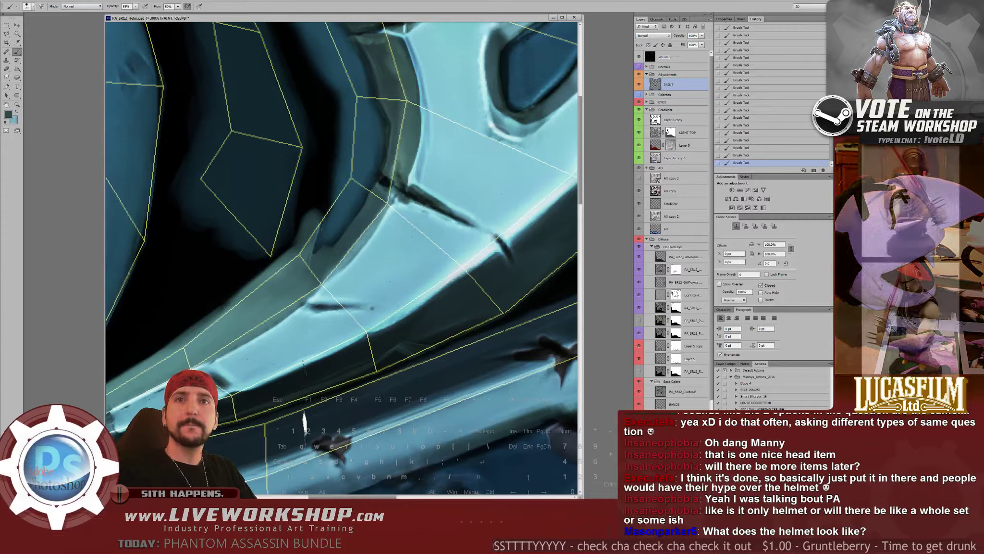
{"action": "key", "text": "ctrl+minus"}
{"action": "key", "text": "ctrl+minus"}
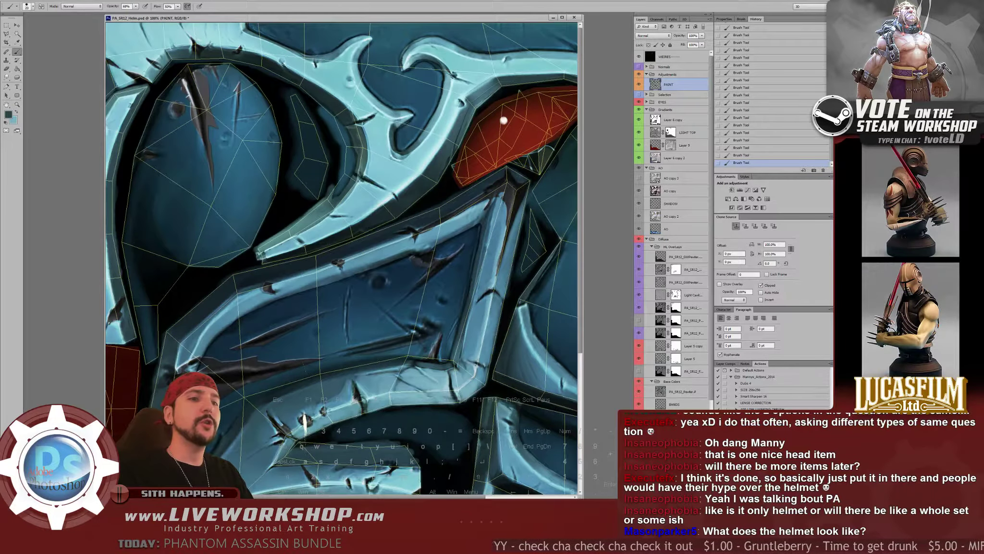
Switch to Softimage and examine the textured helmet on the character from the side, front and three-quarter angles
{"action": "key", "text": "alt+Tab"}
{"action": "middle_click_drag", "start_coordinate": [402, 232], "coordinate": [497, 269]}
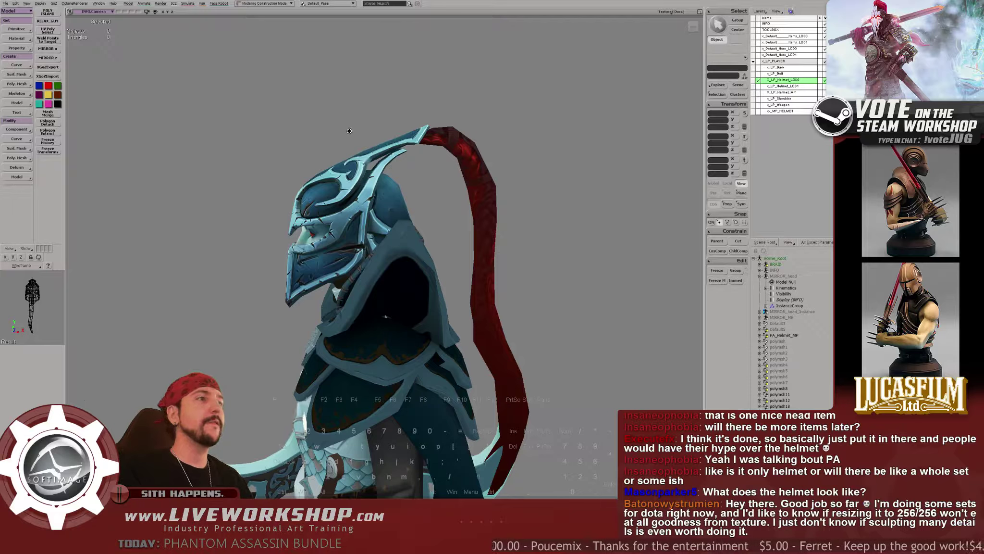
{"action": "left_click_drag", "start_coordinate": [350, 131], "coordinate": [362, 137]}
{"action": "middle_click_drag", "start_coordinate": [362, 137], "coordinate": [390, 223]}
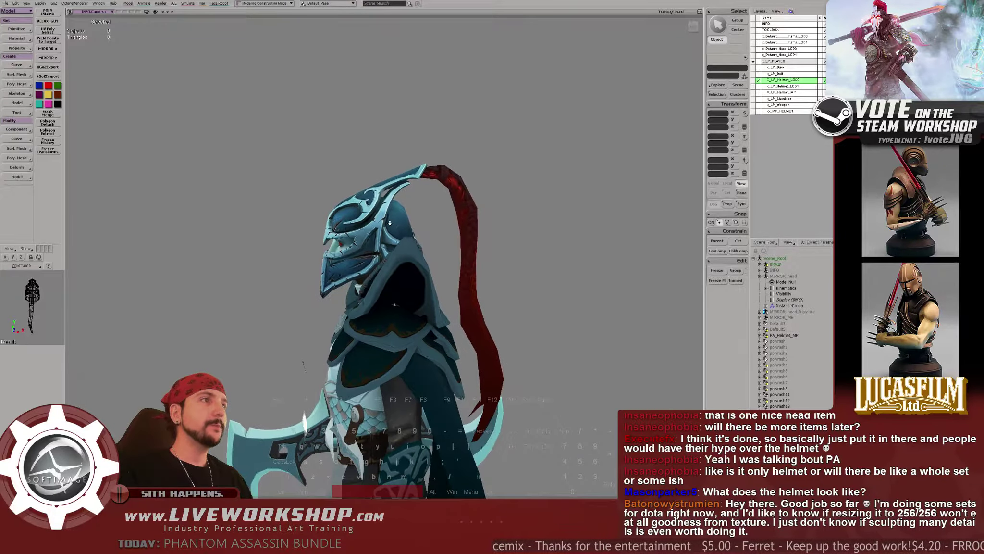
{"action": "left_click_drag", "start_coordinate": [390, 223], "coordinate": [386, 225]}
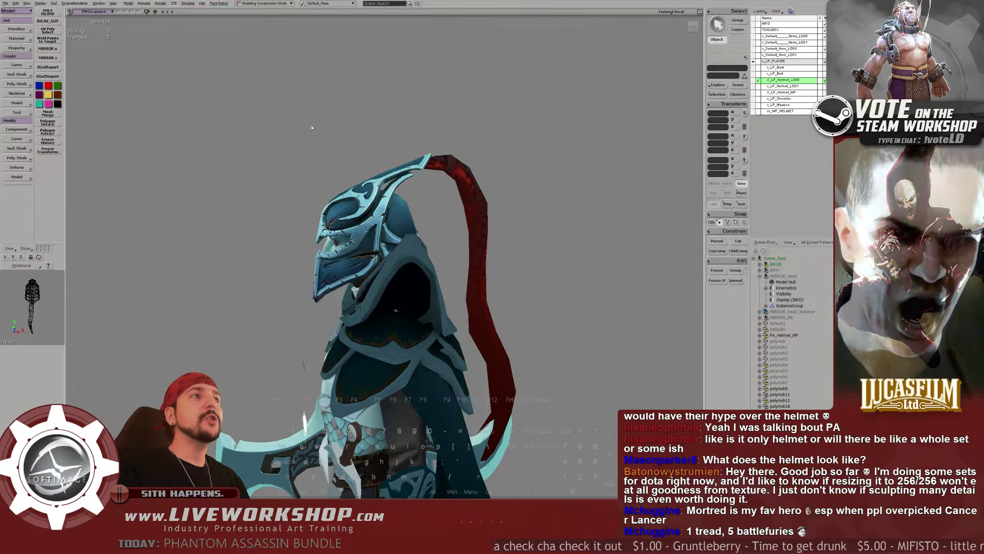
{"action": "middle_click_drag", "start_coordinate": [311, 127], "coordinate": [435, 174]}
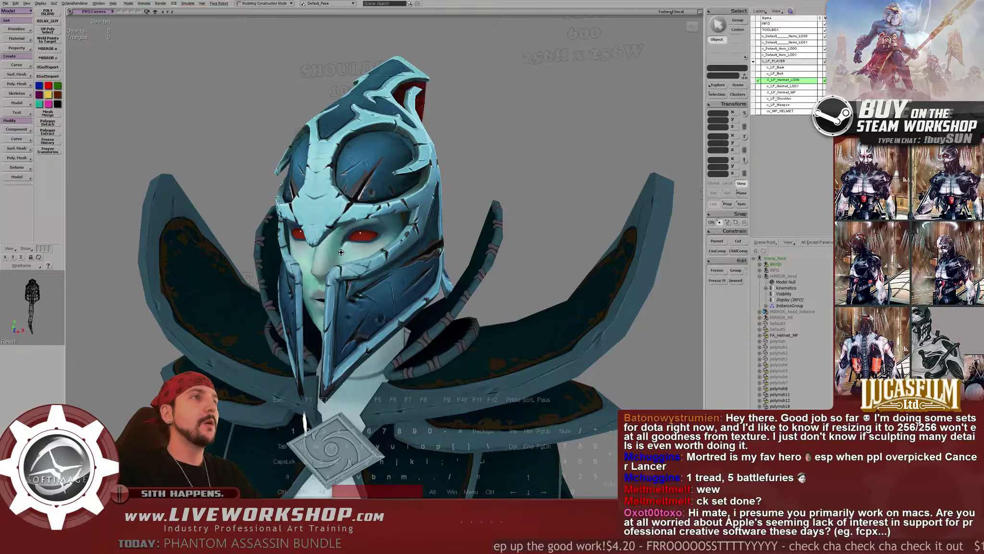
{"action": "middle_click_drag", "start_coordinate": [538, 79], "coordinate": [313, 59]}
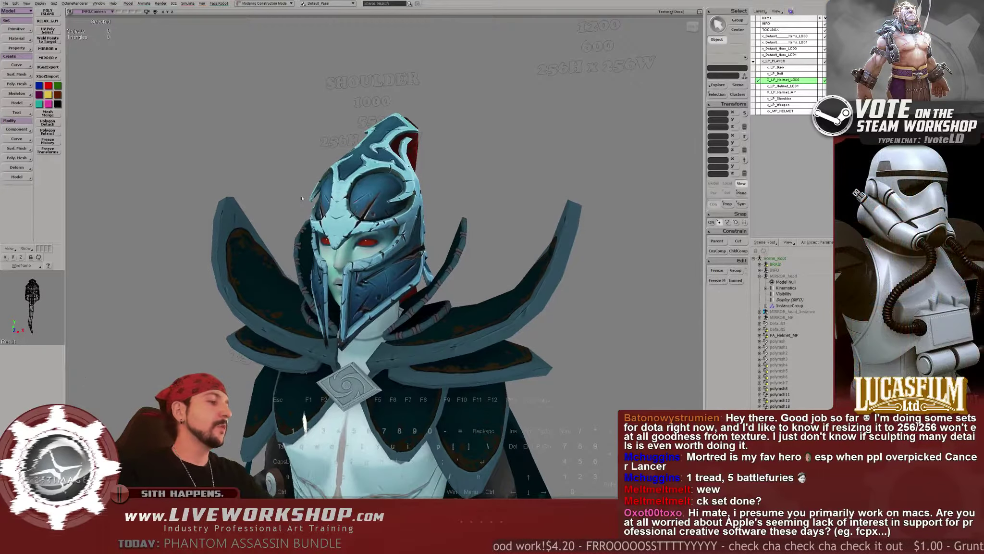
{"action": "right_click_drag", "start_coordinate": [312, 196], "coordinate": [275, 226]}
{"action": "middle_click_drag", "start_coordinate": [275, 226], "coordinate": [331, 257]}
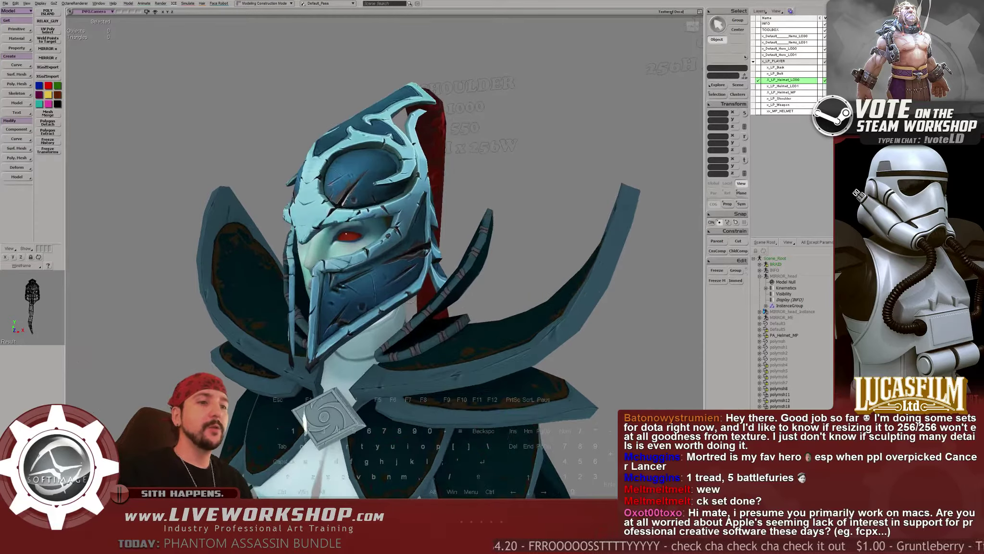
Switch back to Photoshop, hide the UV wireframe overlay and save the helm texture document
{"action": "key", "text": "alt+Tab"}
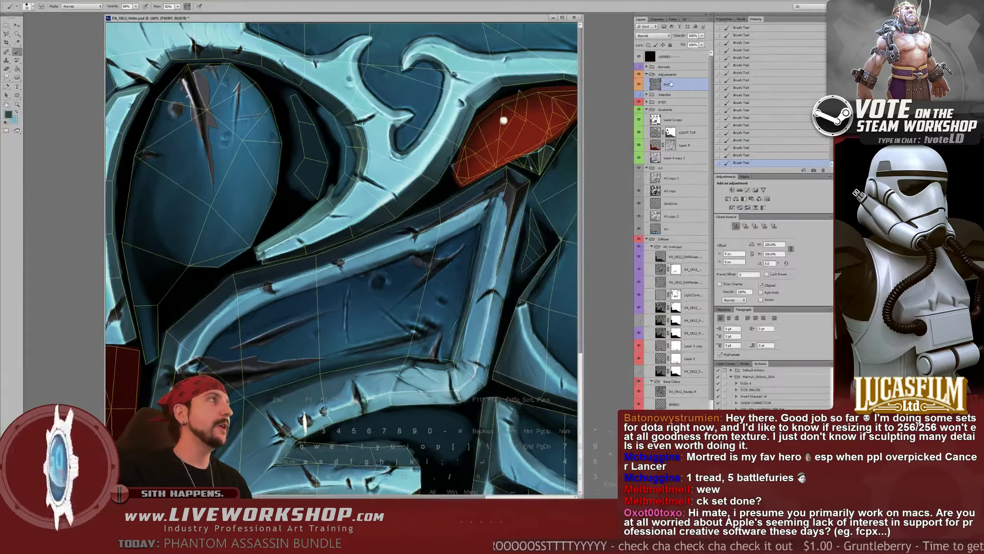
{"action": "key", "text": "ctrl+minus"}
{"action": "key", "text": "ctrl+minus"}
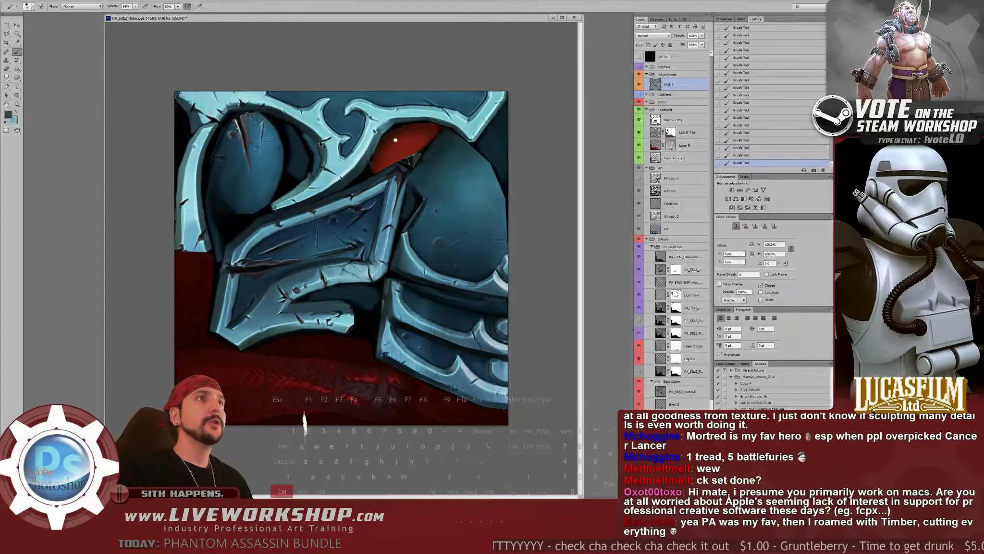
{"action": "key", "text": "ctrl+s"}
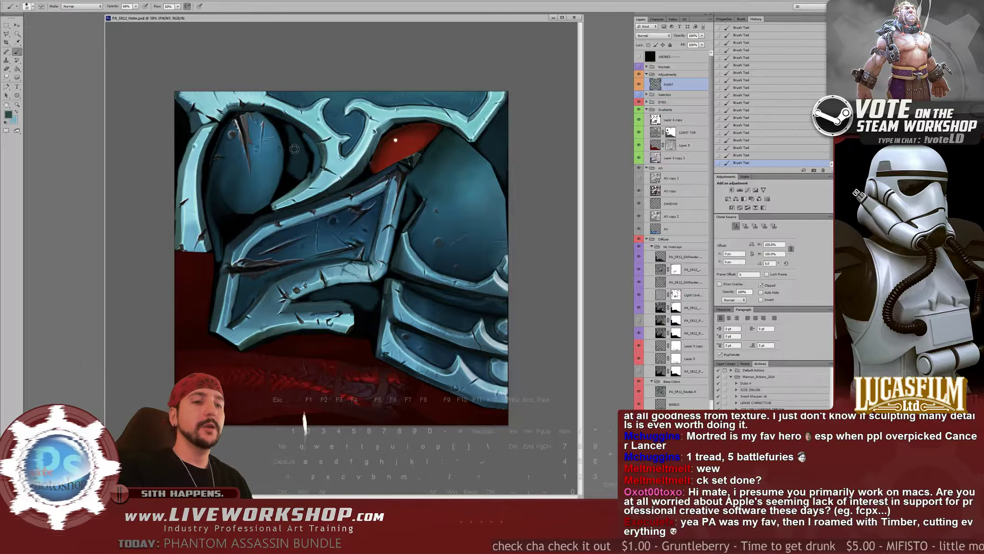
Flatten the helm texture, discarding the hidden layers, and shrink the image to the small in-game texture size
{"action": "key", "text": "ctrl+q"}
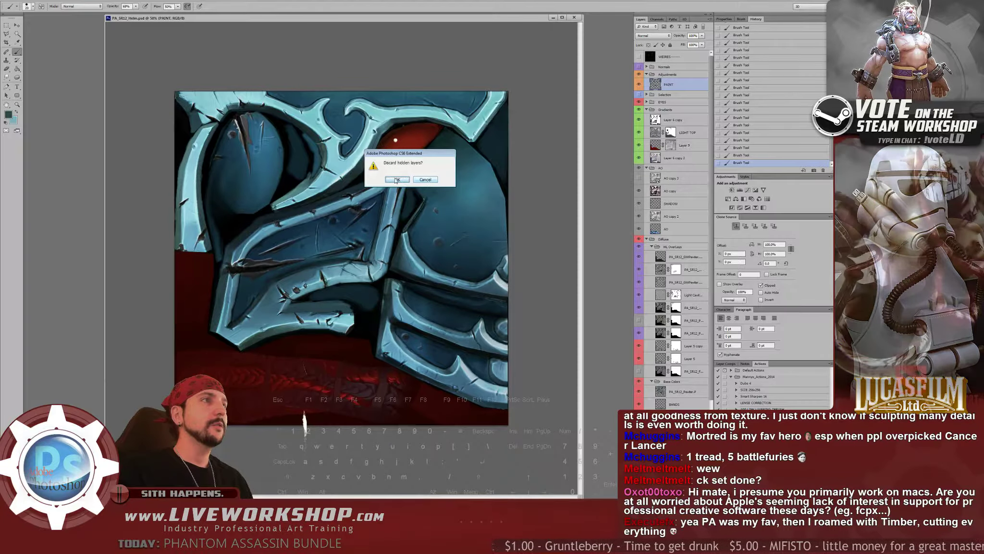
{"action": "key", "text": "Return"}
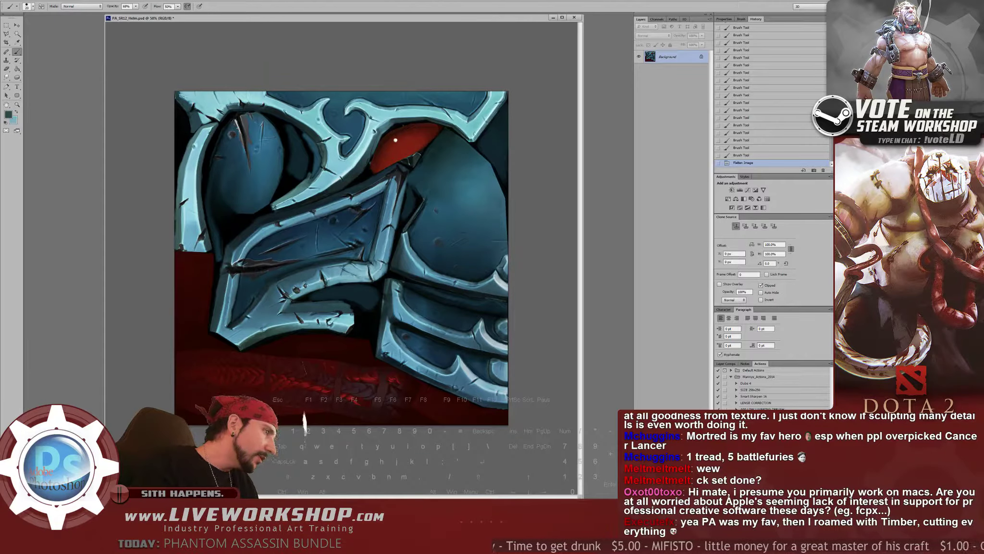
{"action": "key", "text": "F2"}
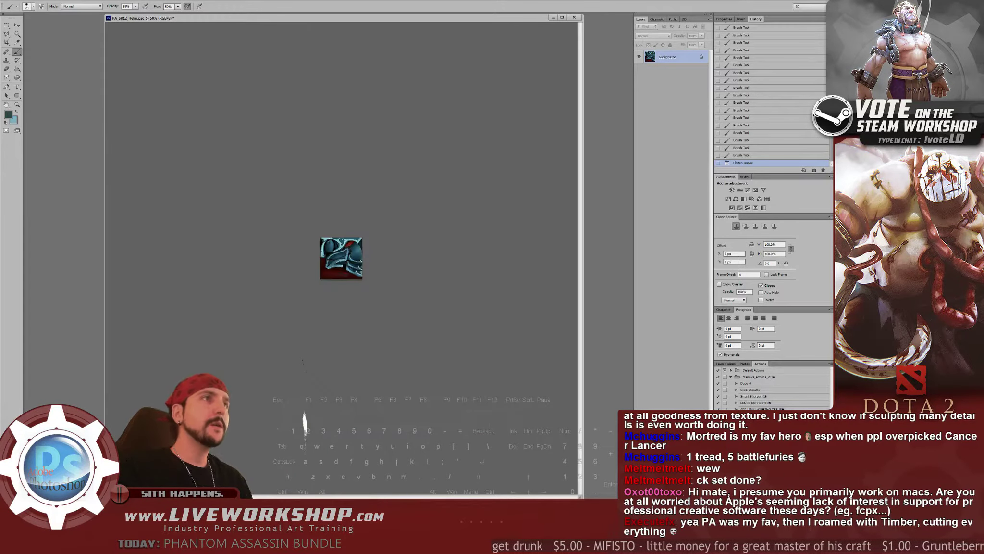
{"action": "key", "text": "ctrl+plus"}
{"action": "key", "text": "ctrl+plus"}
{"action": "key", "text": "ctrl+plus"}
{"action": "key", "text": "ctrl+minus"}
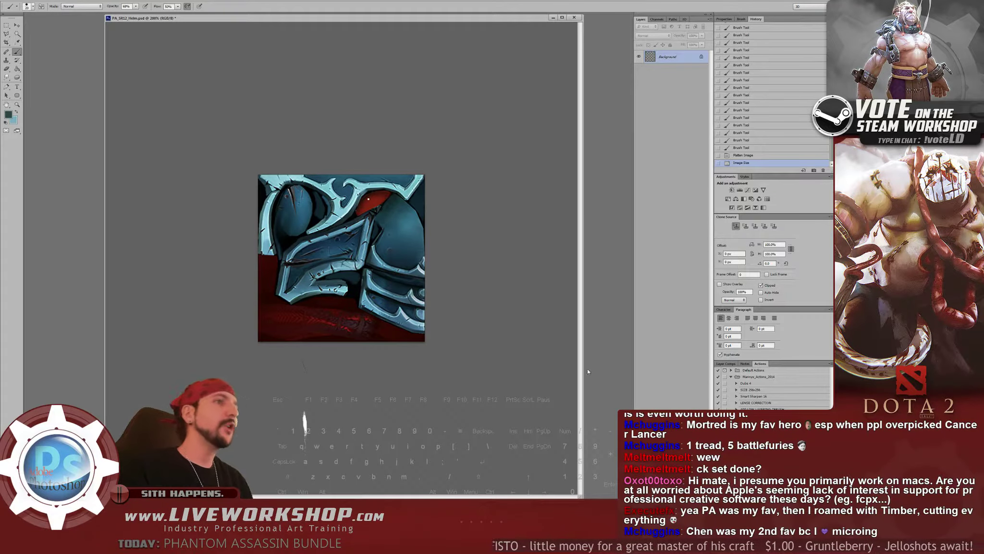
Switch to Softimage to examine the helmet's painted detail up close and at a distance, then return to the reduced texture in Photoshop
{"action": "key", "text": "alt+Tab"}
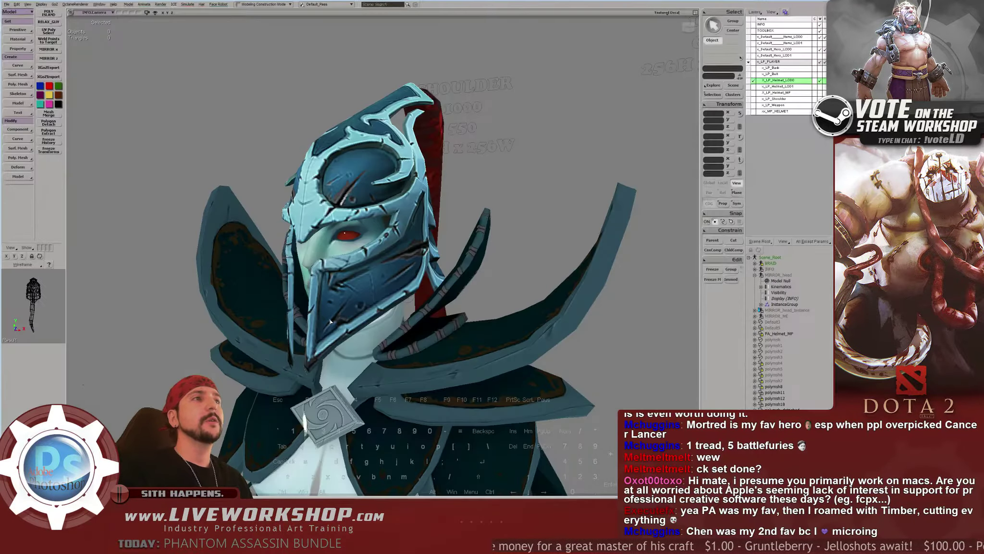
{"action": "middle_click_drag", "start_coordinate": [369, 198], "coordinate": [369, 269]}
{"action": "right_click_drag", "start_coordinate": [368, 269], "coordinate": [416, 294]}
{"action": "middle_click_drag", "start_coordinate": [415, 293], "coordinate": [384, 228]}
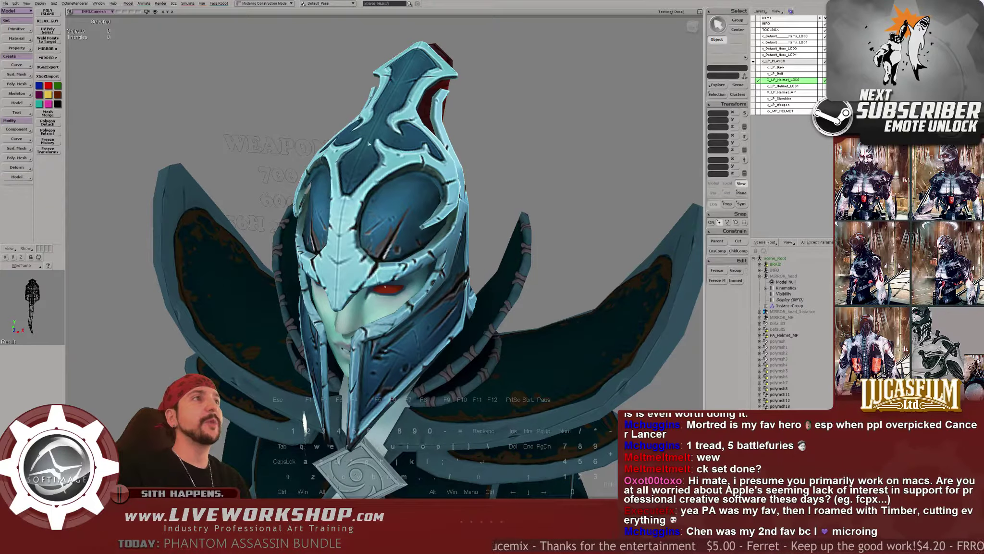
{"action": "middle_click_drag", "start_coordinate": [419, 228], "coordinate": [392, 241]}
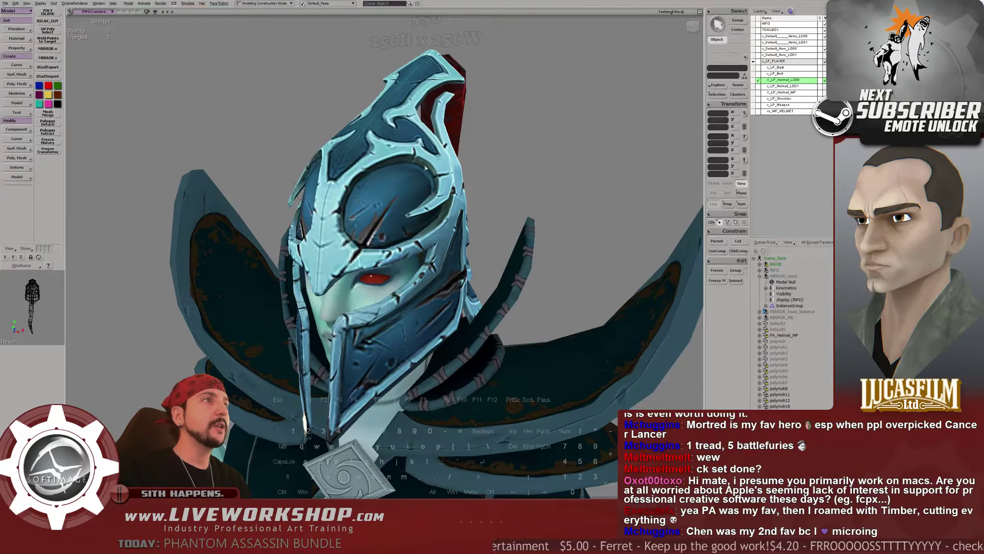
{"action": "middle_click_drag", "start_coordinate": [434, 202], "coordinate": [357, 256]}
{"action": "middle_click_drag", "start_coordinate": [392, 284], "coordinate": [389, 250]}
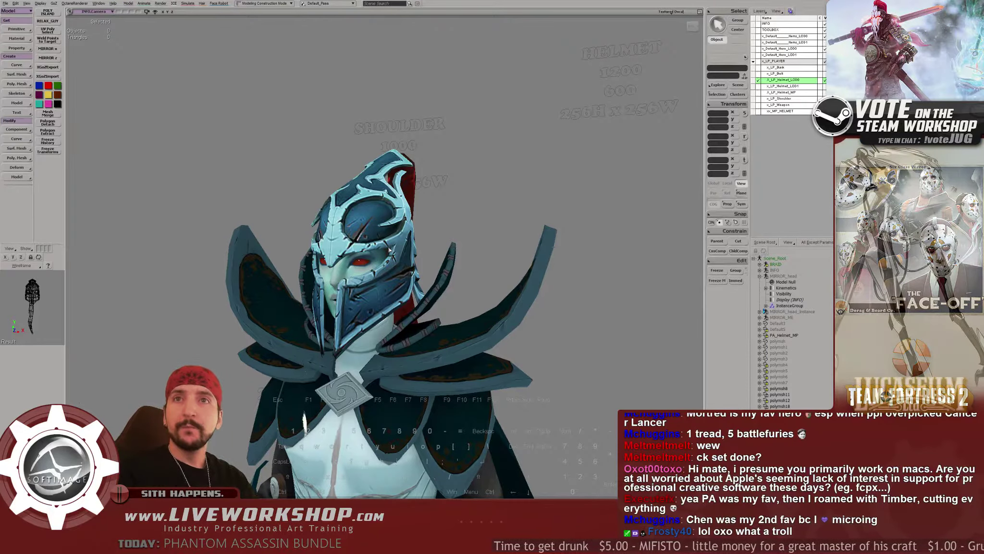
{"action": "middle_click_drag", "start_coordinate": [405, 218], "coordinate": [385, 213]}
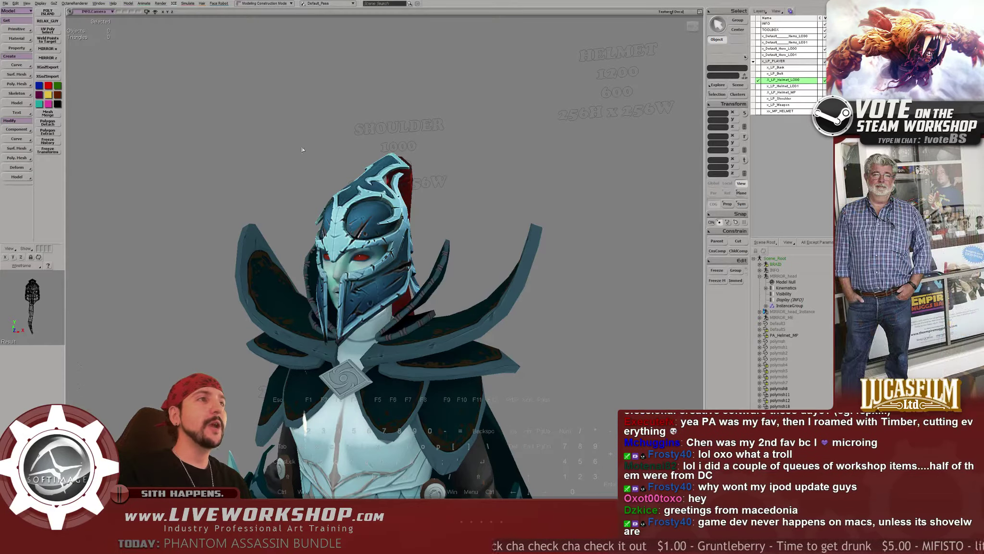
{"action": "key", "text": "space"}
{"action": "right_click_drag", "start_coordinate": [398, 221], "coordinate": [360, 216]}
{"action": "key", "text": "alt+Tab"}
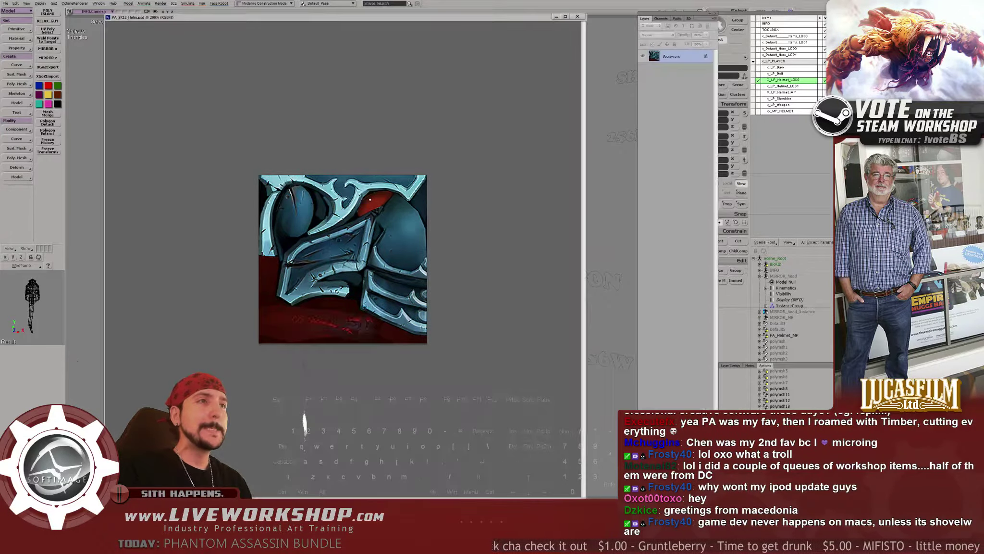
Undo the size reduction and flattening to restore the layered helm texture, and save the document
{"action": "key", "text": "ctrl+alt+z"}
{"action": "key", "text": "ctrl+alt+z"}
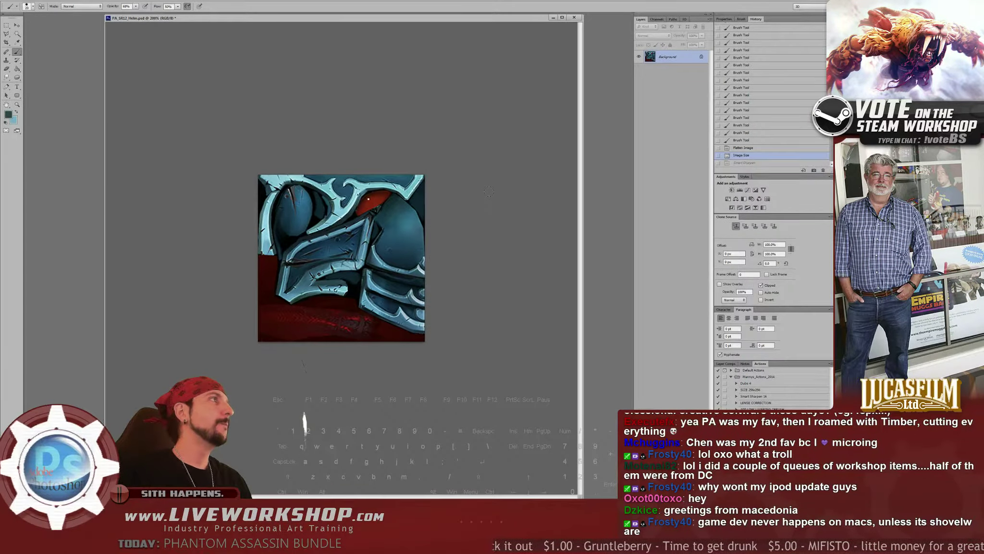
{"action": "key", "text": "ctrl+alt+z"}
{"action": "key", "text": "ctrl+minus"}
{"action": "key", "text": "ctrl+minus"}
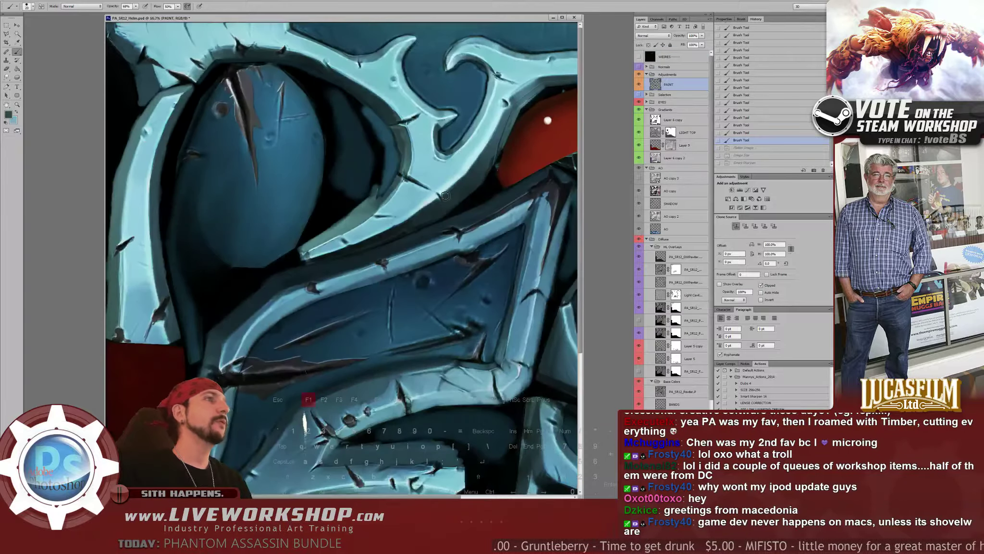
{"action": "key", "text": "ctrl+s"}
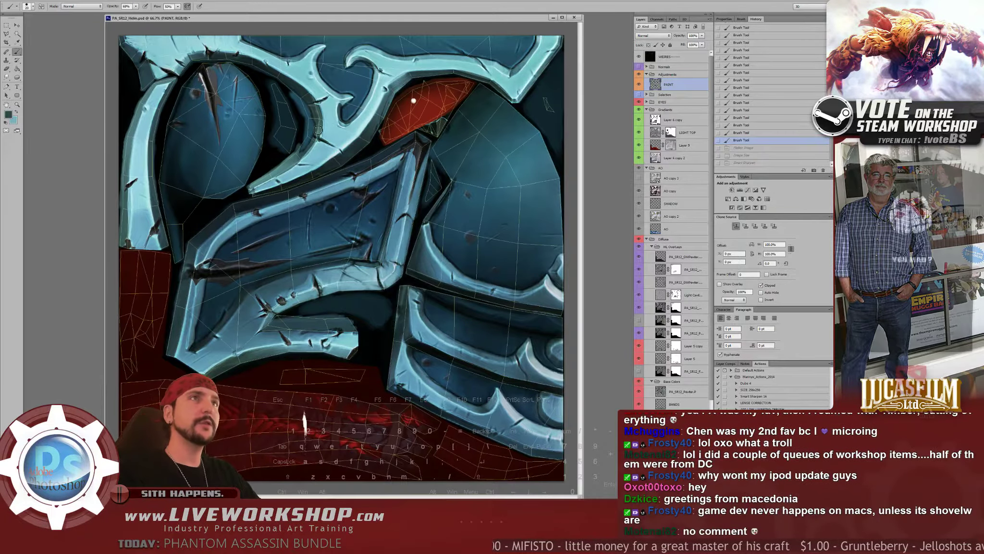
Sample colours from the helm's pale trim and touch up its upper-left corner and the large scratch atop the oval plate
{"action": "left_click", "coordinate": [183, 112], "text": "ctrl"}
{"action": "left_click", "coordinate": [264, 153], "text": "ctrl"}
{"action": "left_click_drag", "start_coordinate": [264, 153], "coordinate": [465, 333]}
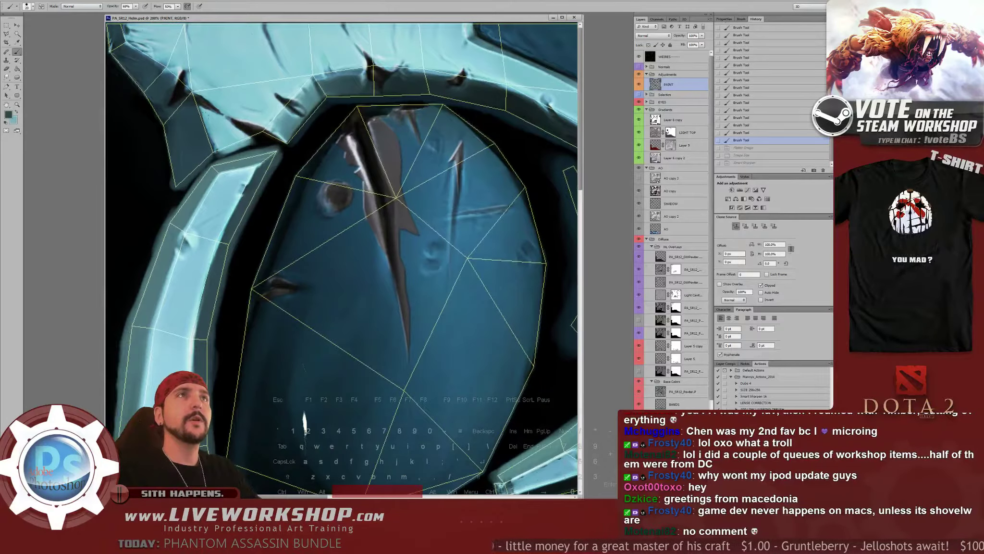
{"action": "left_click", "coordinate": [141, 75], "text": "alt"}
{"action": "left_click_drag", "start_coordinate": [127, 80], "coordinate": [130, 85]}
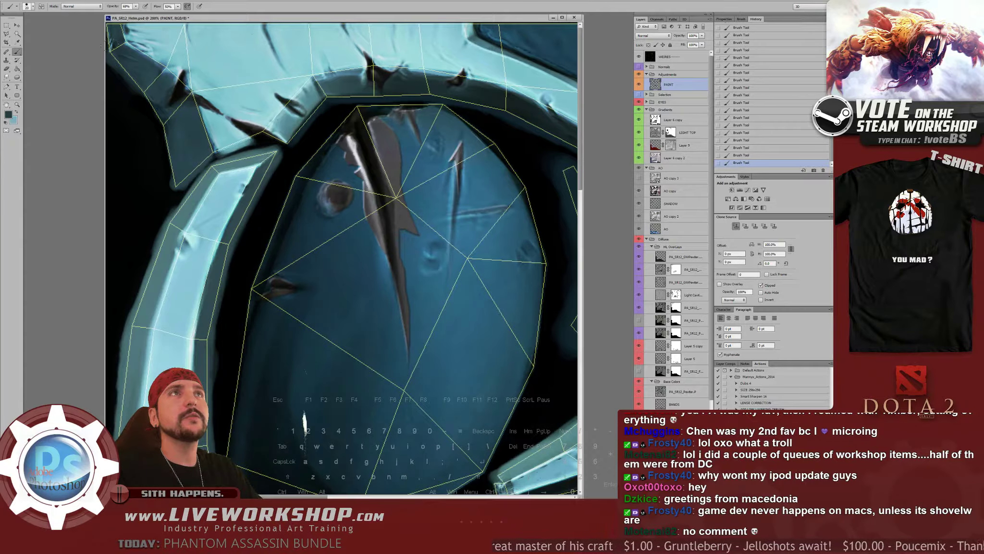
{"action": "left_click_drag", "start_coordinate": [106, 42], "coordinate": [115, 48]}
{"action": "left_click_drag", "start_coordinate": [151, 97], "coordinate": [181, 188]}
{"action": "left_click_drag", "start_coordinate": [158, 127], "coordinate": [143, 97]}
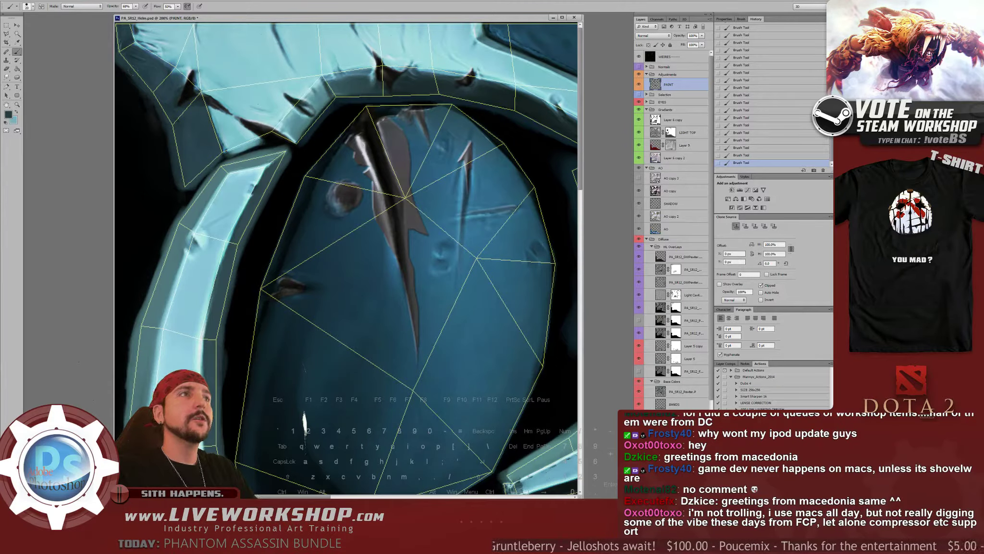
{"action": "mouse_move", "coordinate": [373, 127]}
{"action": "left_mouse_down"}
{"action": "mouse_move", "coordinate": [229, 127]}
{"action": "mouse_move", "coordinate": [372, 127]}
{"action": "left_mouse_up"}
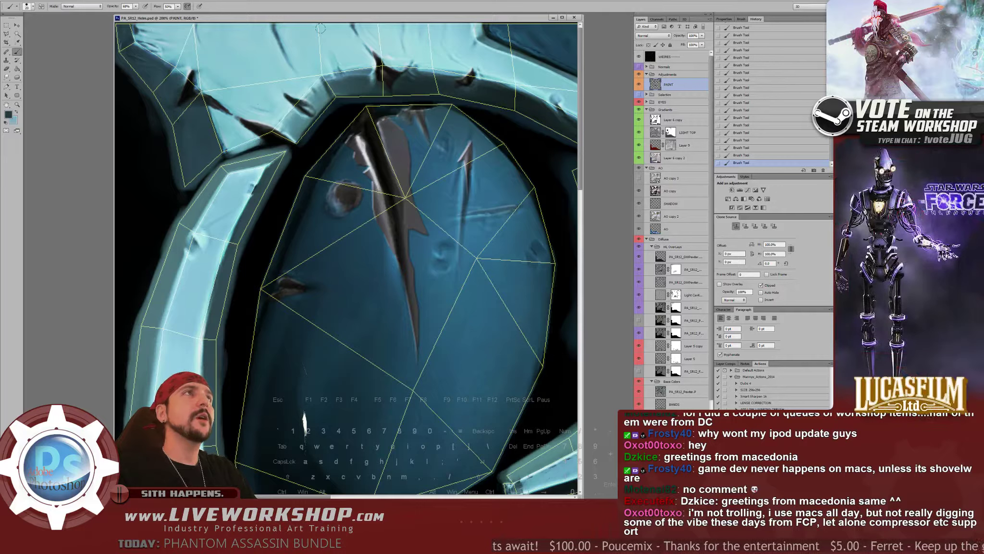
{"action": "left_click_drag", "start_coordinate": [319, 50], "coordinate": [275, 49]}
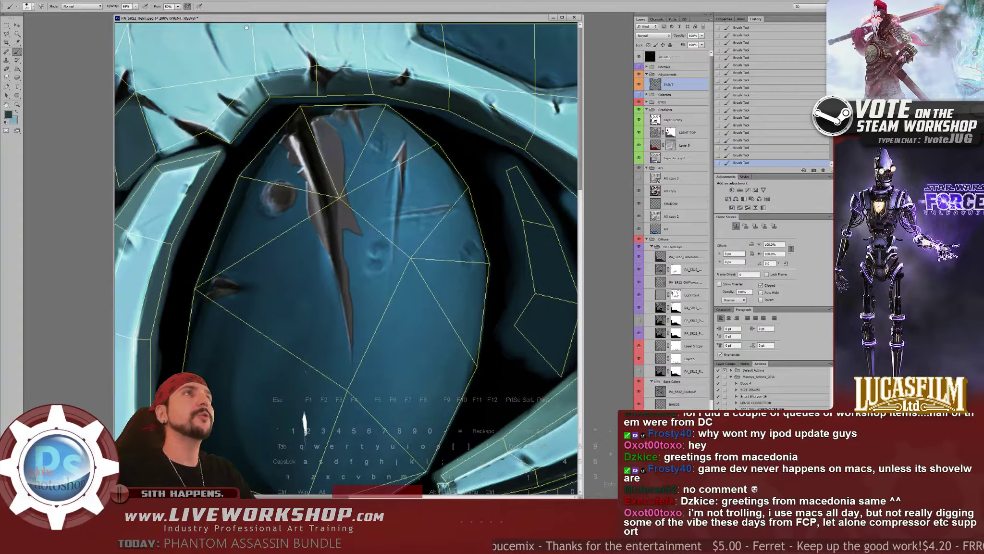
Try painting over the narrow bevel at the large round plate's left edge, and undo those brush strokes
{"action": "left_click_drag", "start_coordinate": [423, 62], "coordinate": [185, 67]}
{"action": "left_click_drag", "start_coordinate": [502, 96], "coordinate": [75, 107]}
{"action": "left_click_drag", "start_coordinate": [572, 169], "coordinate": [445, 180]}
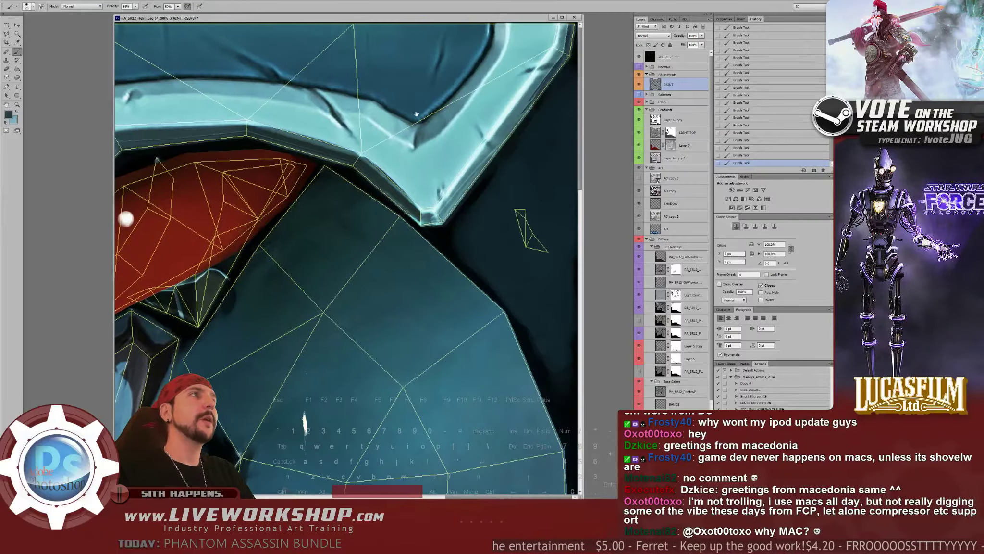
{"action": "left_click_drag", "start_coordinate": [467, 226], "coordinate": [433, 177]}
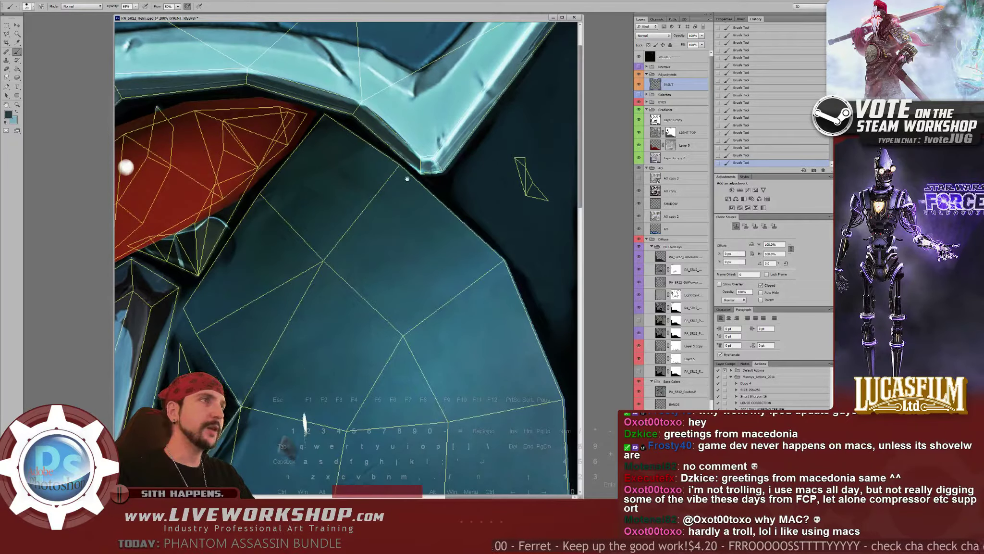
{"action": "left_click_drag", "start_coordinate": [420, 299], "coordinate": [418, 148]}
{"action": "left_click_drag", "start_coordinate": [471, 224], "coordinate": [565, 142]}
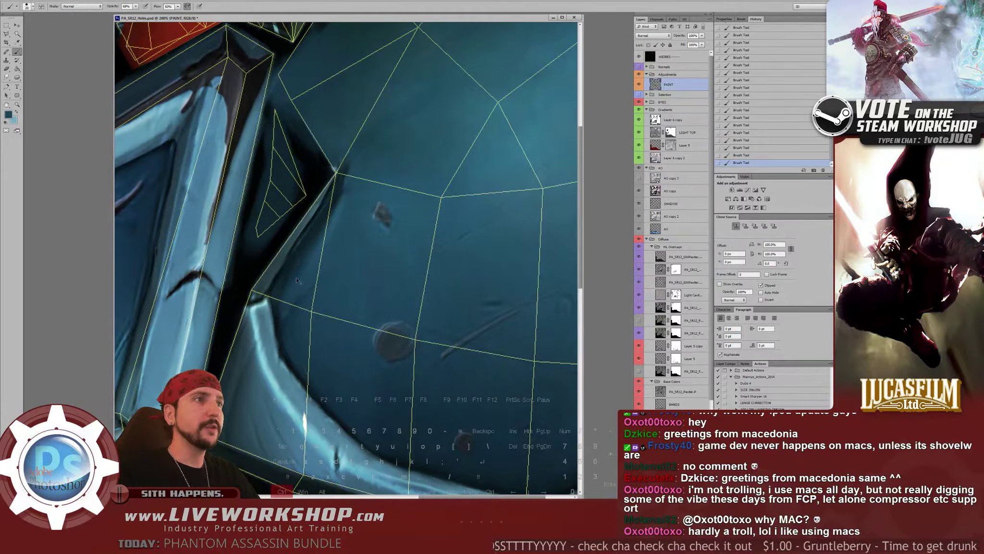
{"action": "key", "text": "ctrl+alt+z"}
{"action": "key", "text": "ctrl+alt+z"}
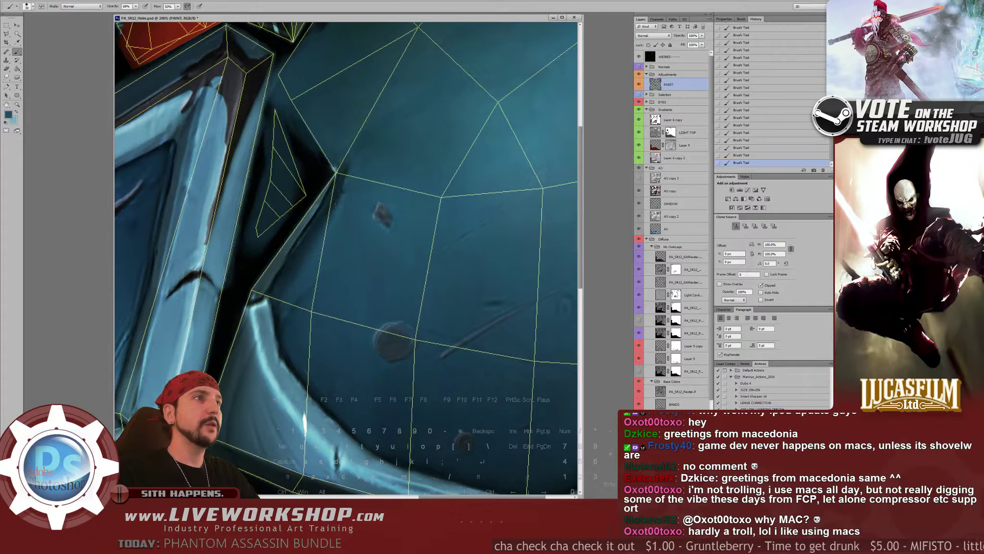
Repaint the narrow bevel on the large round plate's left edge with a much smaller brush and sampled dark blues
{"action": "left_click", "coordinate": [283, 267], "text": "alt"}
{"action": "key", "text": "bracketleft"}
{"action": "key", "text": "bracketleft"}
{"action": "key", "text": "bracketleft"}
{"action": "key", "text": "bracketleft"}
{"action": "key", "text": "bracketleft"}
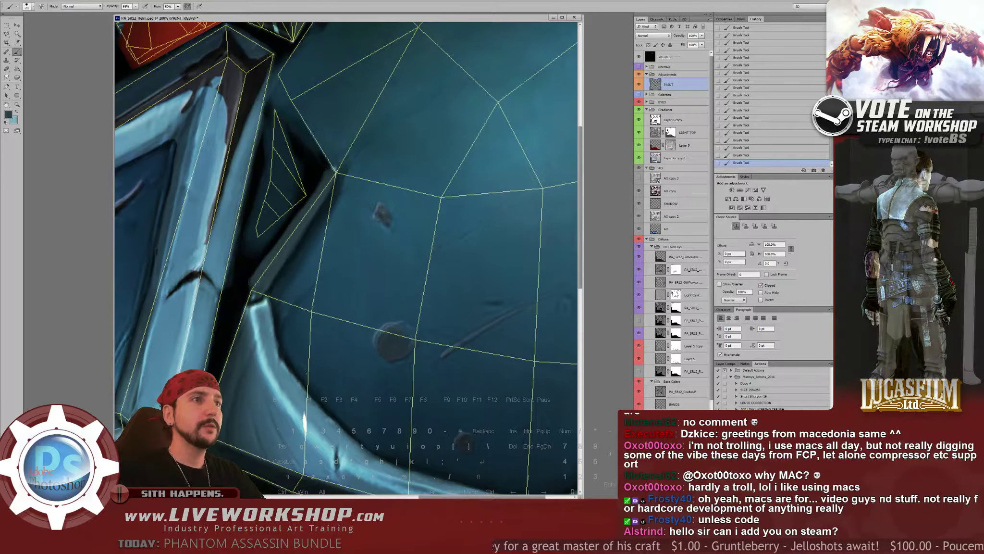
{"action": "left_click_drag", "start_coordinate": [297, 264], "coordinate": [316, 205]}
{"action": "left_click", "coordinate": [302, 225], "text": "alt"}
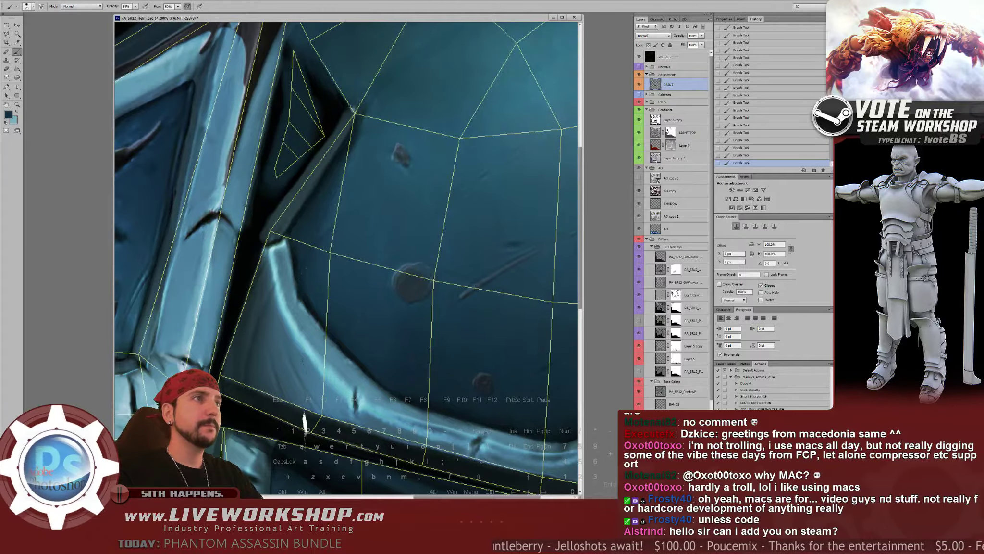
Paint a sampled dark shadow along the inner edge of the curved trim beneath the large round plate
{"action": "left_click_drag", "start_coordinate": [304, 363], "coordinate": [307, 356]}
{"action": "left_click", "coordinate": [304, 274], "text": "alt"}
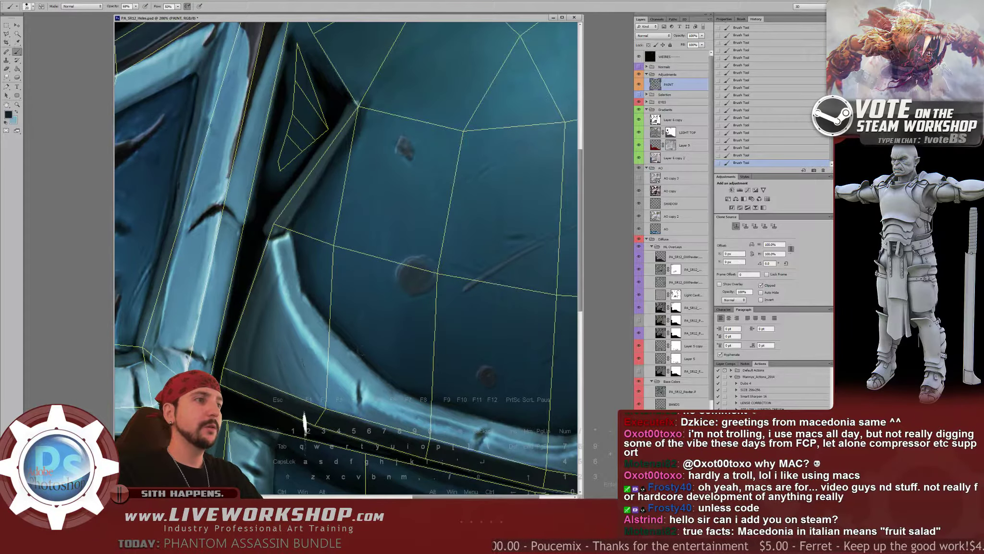
{"action": "left_click_drag", "start_coordinate": [435, 381], "coordinate": [358, 331]}
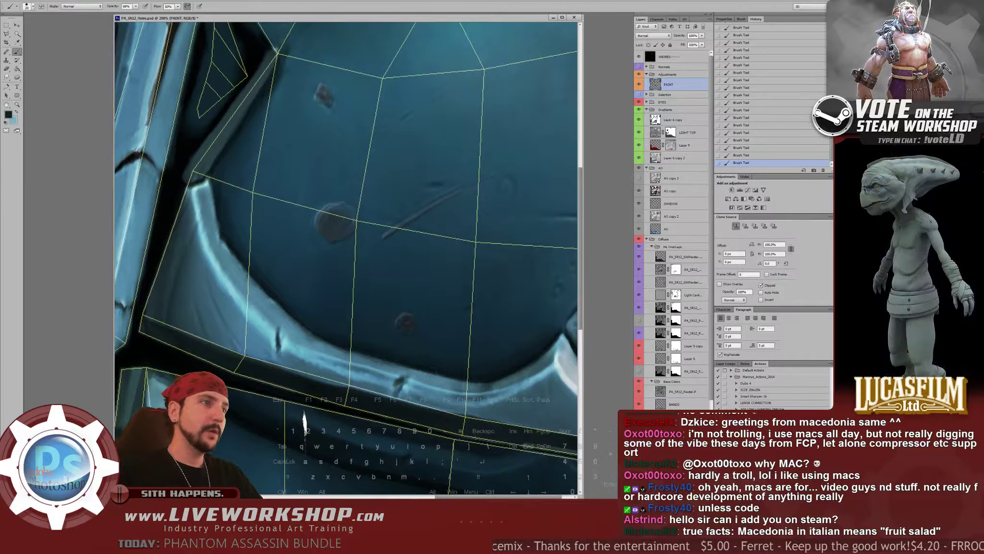
{"action": "left_click_drag", "start_coordinate": [411, 362], "coordinate": [371, 329]}
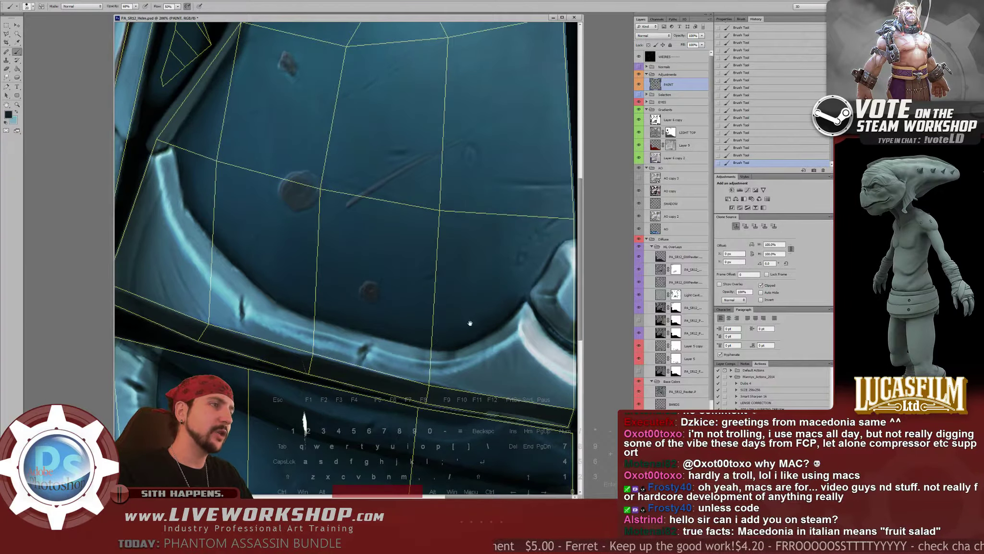
{"action": "scroll", "coordinate": [304, 368], "scroll_direction": "down", "scroll_amount": 2}
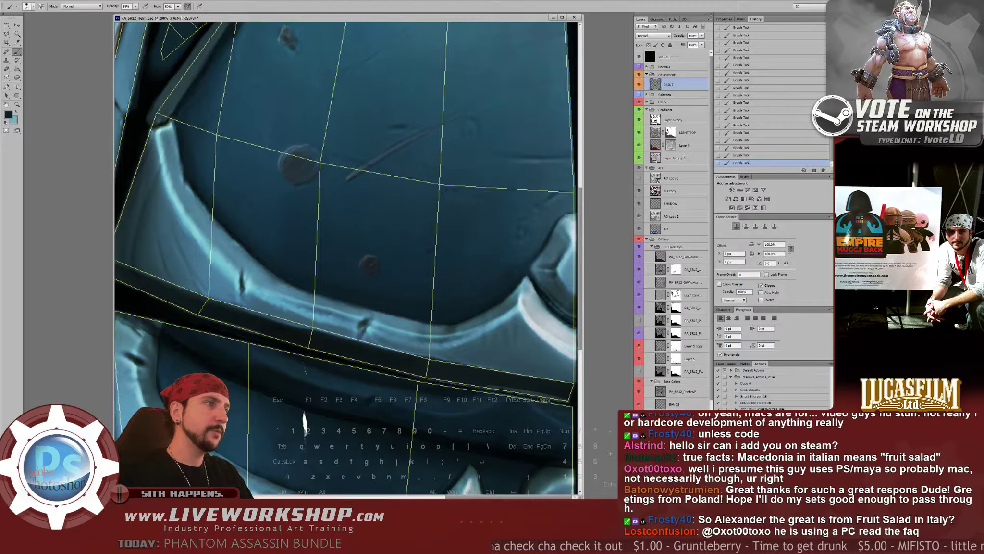
Refine the inner edge of the middle plate's curved trim up to its spike, using sampled dark and light blues
{"action": "left_click_drag", "start_coordinate": [201, 377], "coordinate": [247, 259]}
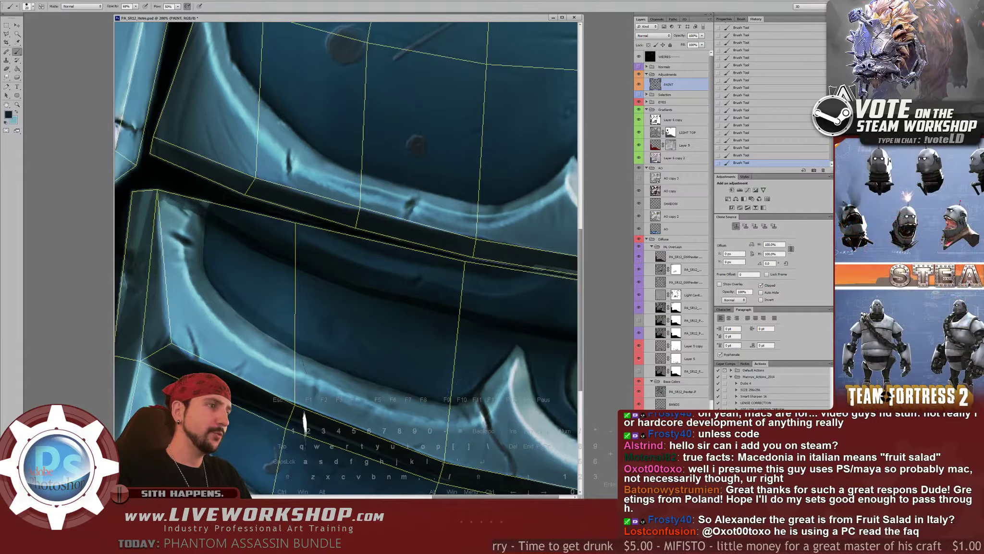
{"action": "left_click_drag", "start_coordinate": [470, 374], "coordinate": [423, 335]}
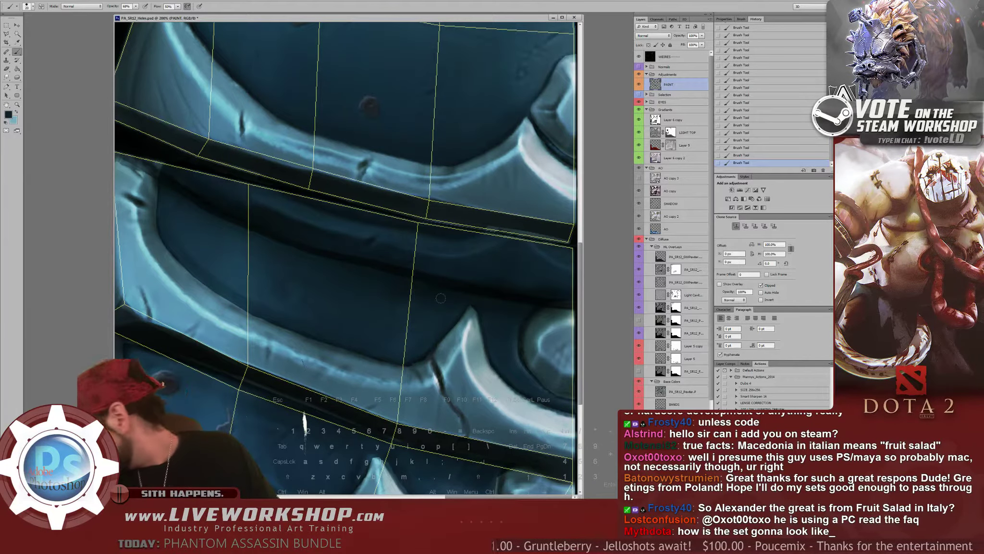
{"action": "scroll", "coordinate": [373, 224], "scroll_direction": "down", "scroll_amount": 3}
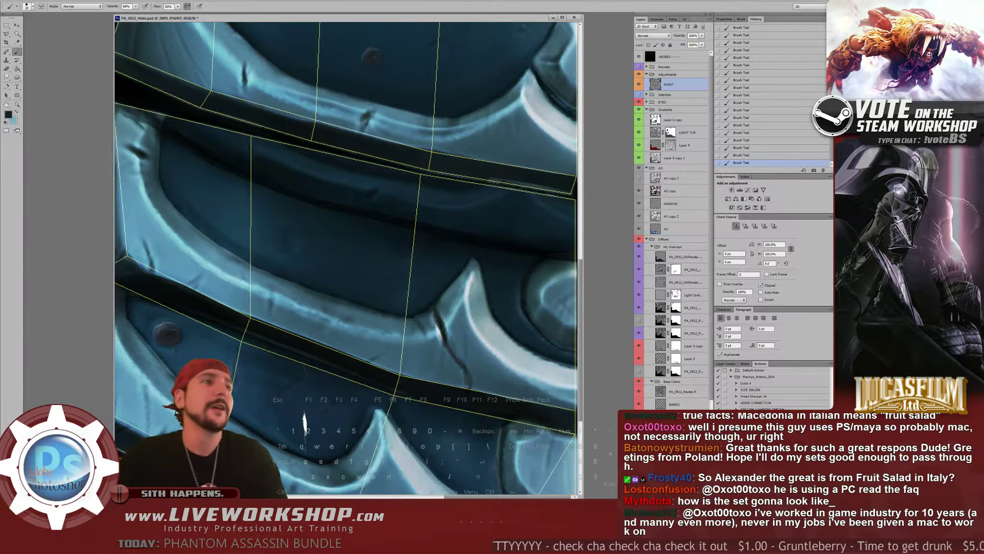
{"action": "left_click_drag", "start_coordinate": [429, 304], "coordinate": [451, 267]}
{"action": "left_click_drag", "start_coordinate": [342, 242], "coordinate": [326, 256]}
{"action": "left_click", "coordinate": [272, 252], "text": "alt"}
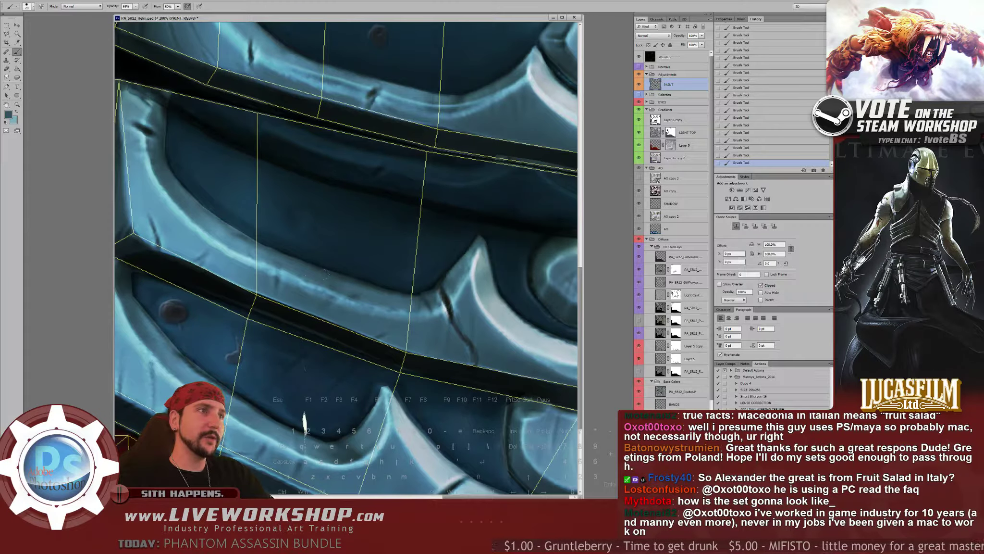
{"action": "left_click", "coordinate": [333, 265], "text": "alt"}
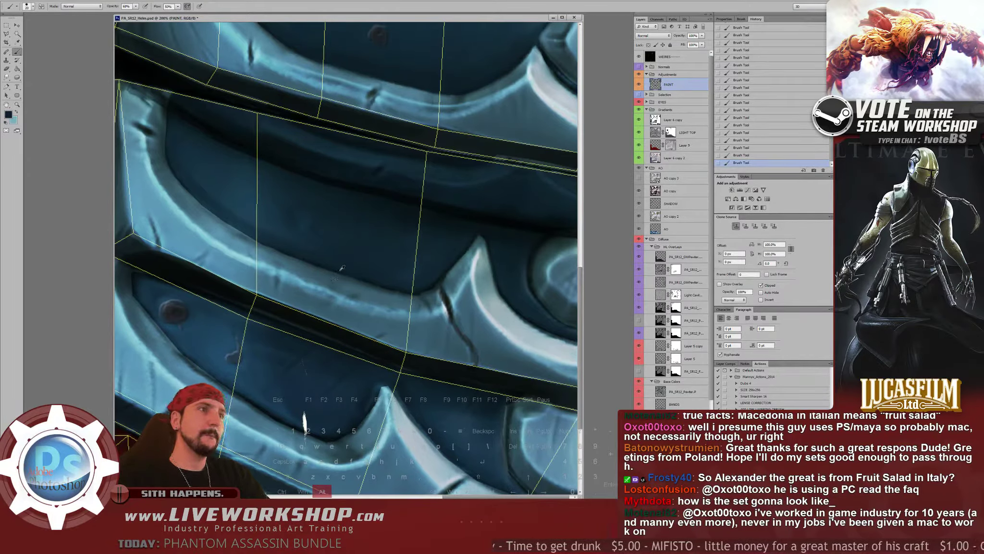
{"action": "key", "text": "space"}
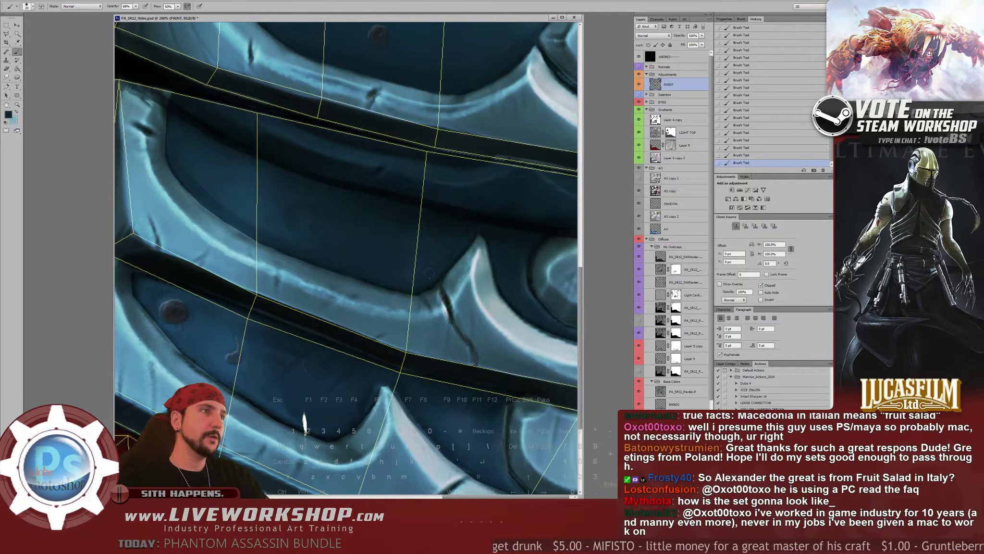
{"action": "left_click_drag", "start_coordinate": [271, 236], "coordinate": [277, 237]}
{"action": "left_click", "coordinate": [220, 220], "text": "alt"}
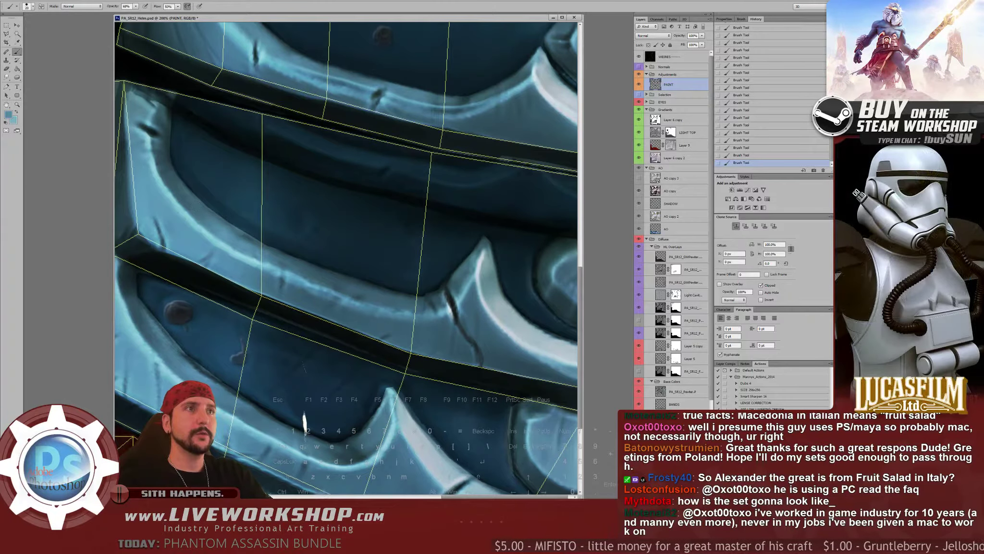
{"action": "left_click", "coordinate": [330, 278], "text": "alt"}
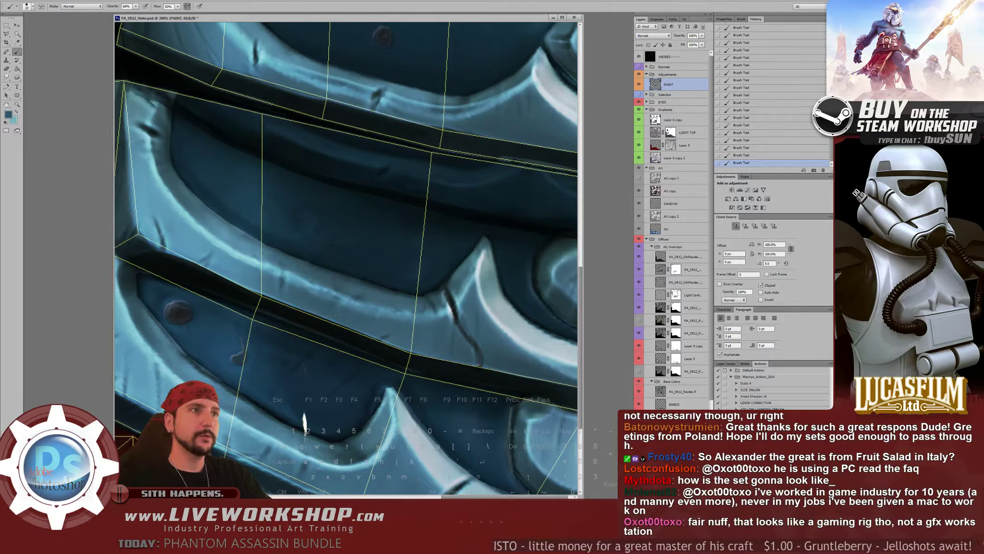
Shade the inner edge of the lowest plate's curved trim with sampled blues, enlarging the brush for softer blending
{"action": "left_click_drag", "start_coordinate": [251, 210], "coordinate": [320, 147]}
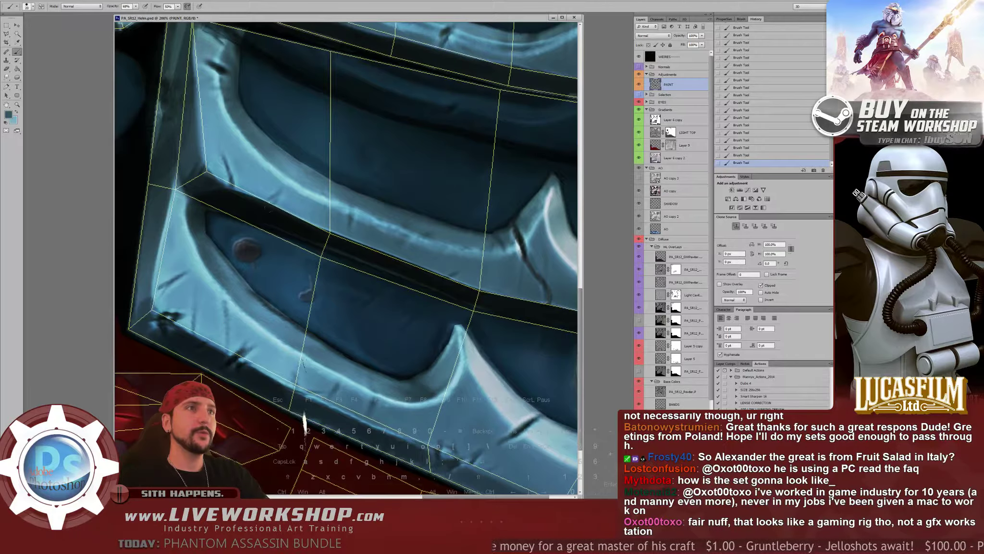
{"action": "left_click", "coordinate": [218, 220], "text": "alt"}
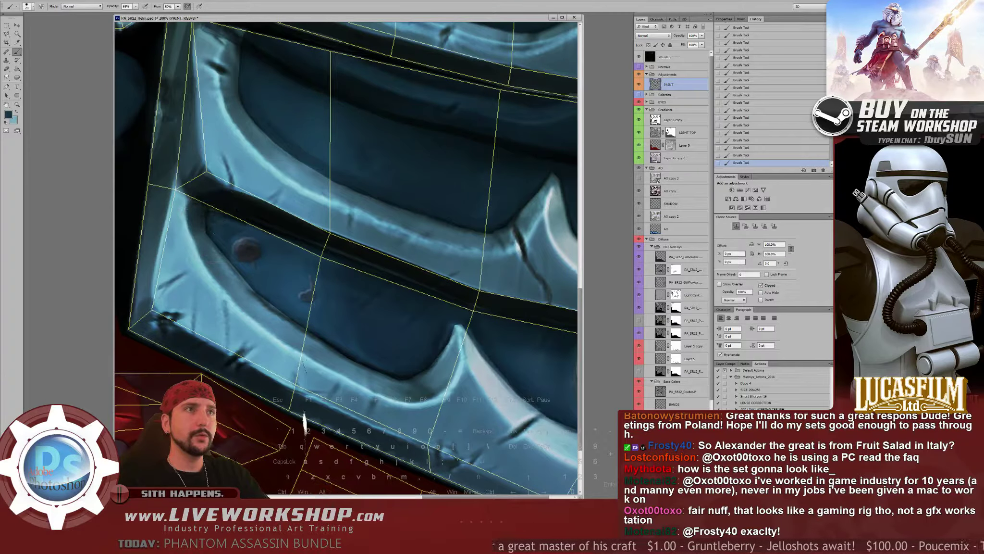
{"action": "left_click", "coordinate": [197, 220], "text": "alt"}
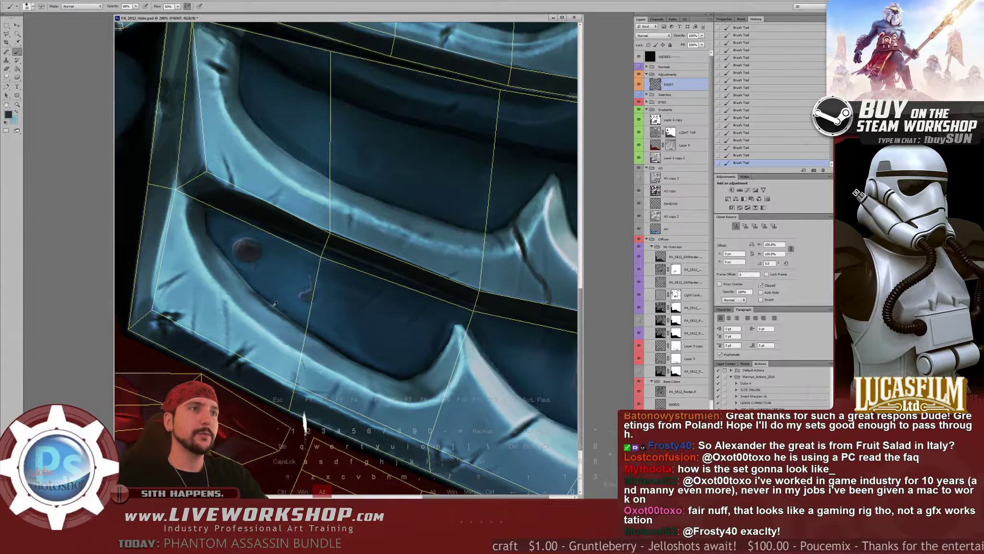
{"action": "left_click", "coordinate": [351, 178], "text": "alt"}
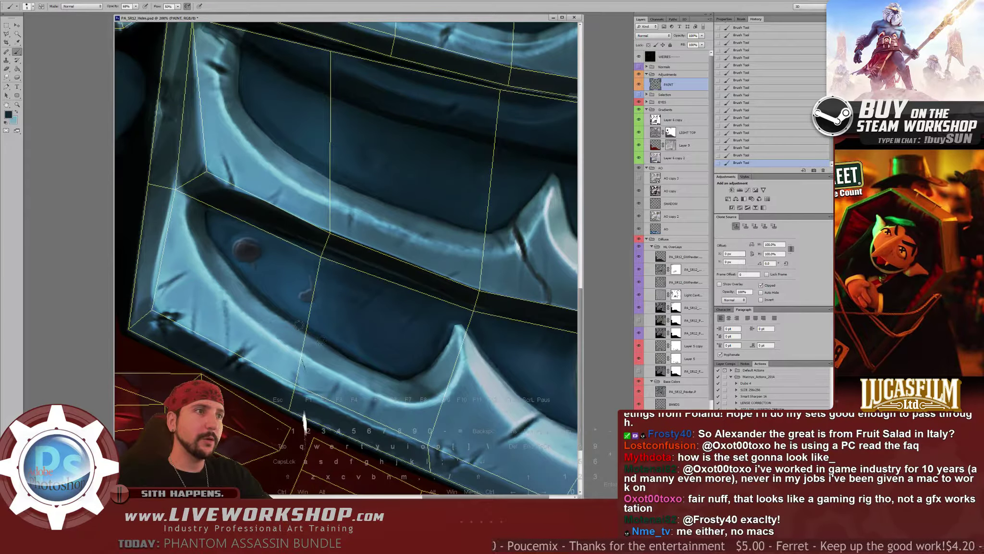
{"action": "left_click_drag", "start_coordinate": [357, 333], "coordinate": [295, 310]}
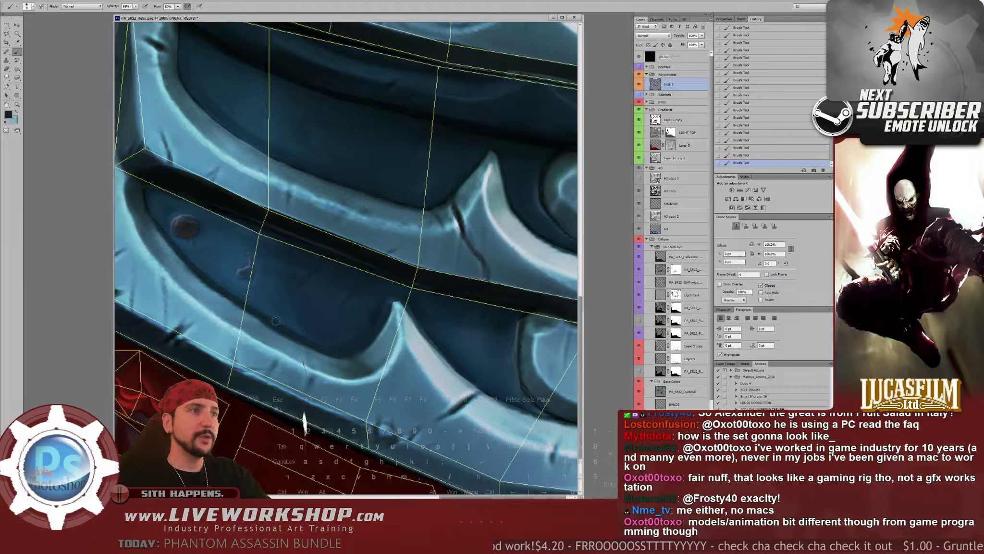
{"action": "key", "text": "bracketright"}
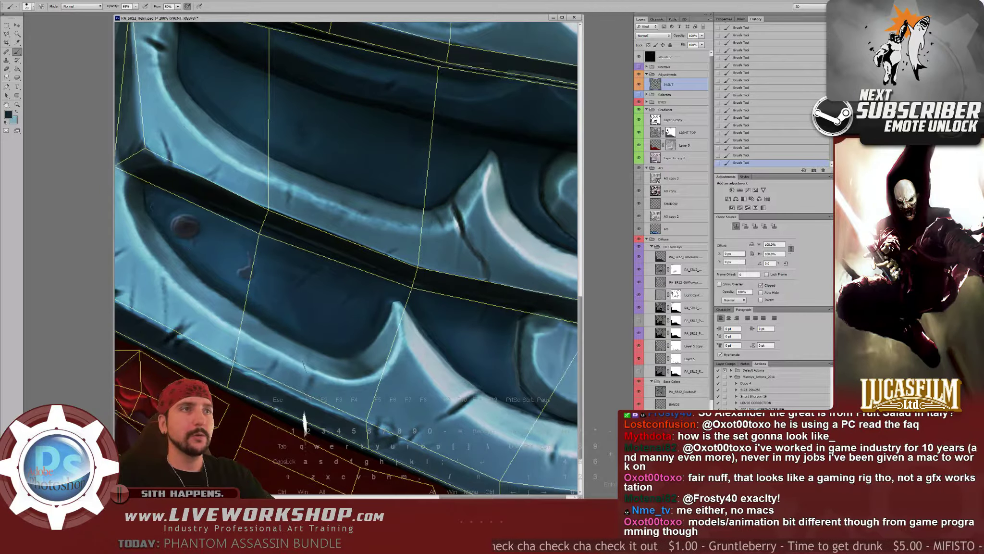
{"action": "left_click_drag", "start_coordinate": [365, 319], "coordinate": [346, 268]}
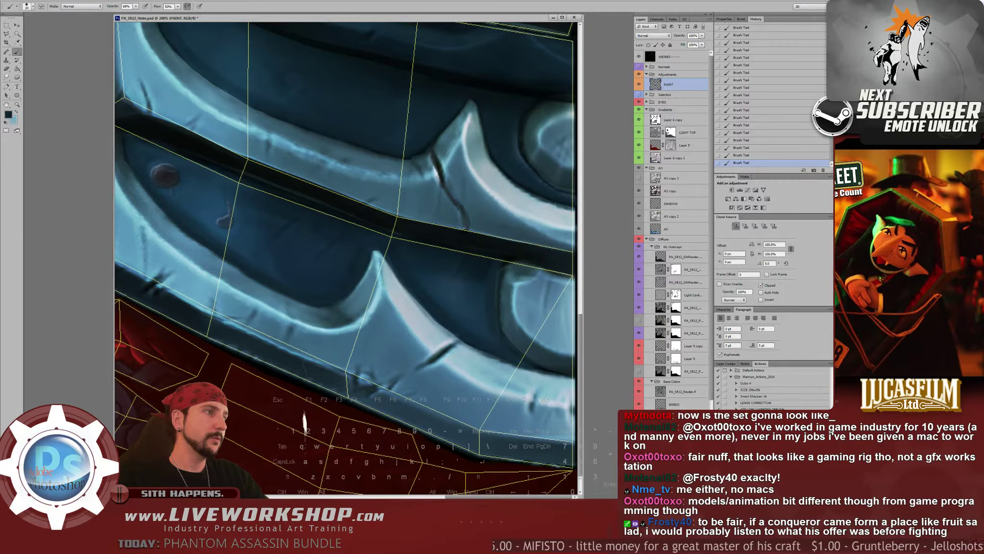
Shade the lower outer bevel of the lowest plate's curved trim with dark blue strokes, working along it toward the plate's corner
{"action": "left_click_drag", "start_coordinate": [474, 281], "coordinate": [562, 375]}
{"action": "key", "text": "ctrl+minus"}
{"action": "key", "text": "ctrl+plus"}
{"action": "left_click_drag", "start_coordinate": [479, 319], "coordinate": [336, 220]}
{"action": "left_click_drag", "start_coordinate": [373, 328], "coordinate": [362, 253]}
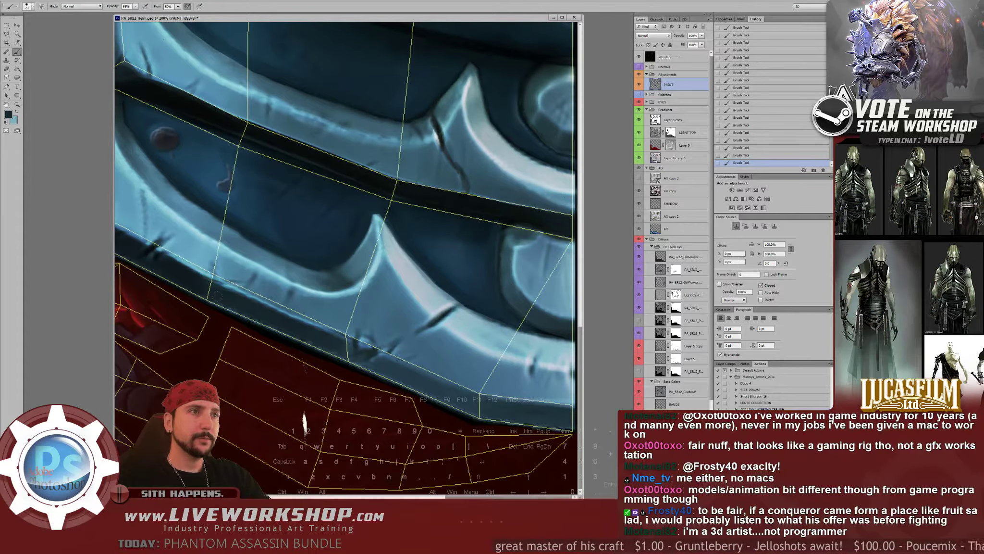
{"action": "left_click_drag", "start_coordinate": [203, 294], "coordinate": [356, 347]}
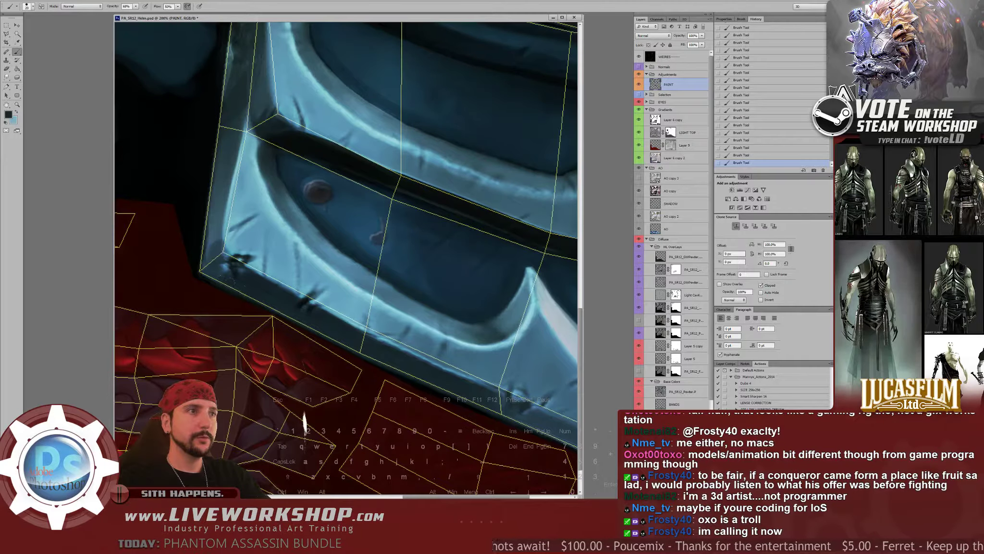
Repaint the narrow side bevel running up the left edges of the two lowest plates, using several sampled blues
{"action": "left_click_drag", "start_coordinate": [211, 219], "coordinate": [207, 219]}
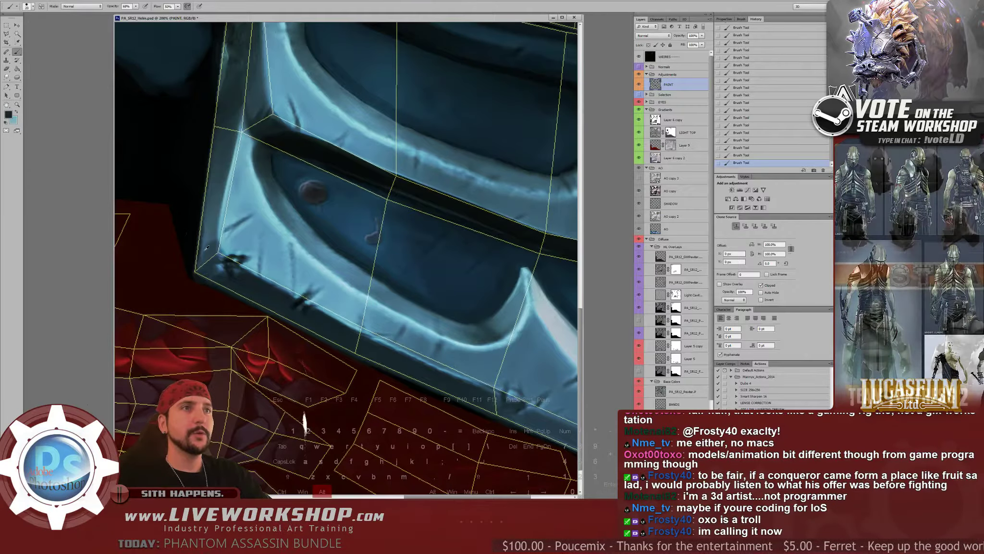
{"action": "left_click", "coordinate": [207, 219], "text": "alt"}
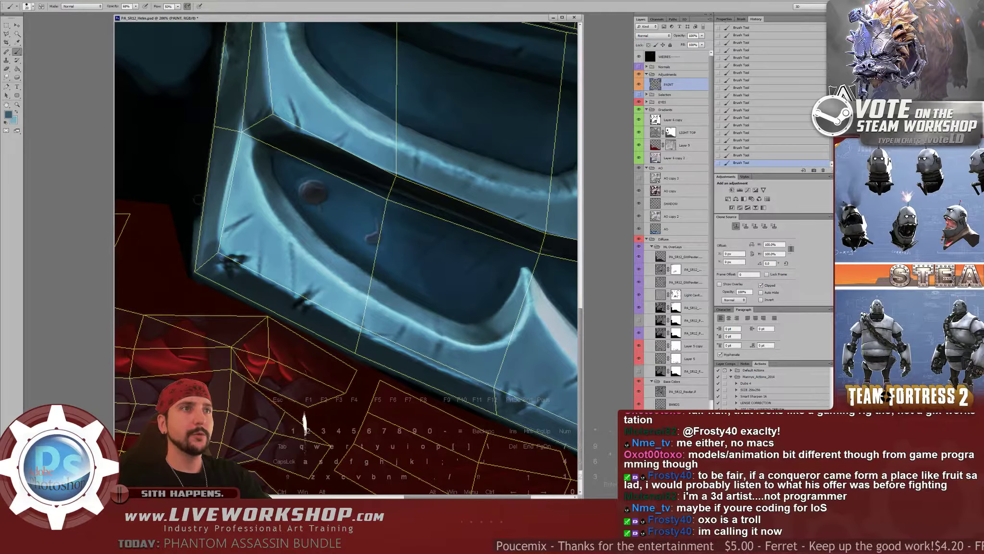
{"action": "left_click_drag", "start_coordinate": [204, 182], "coordinate": [210, 141]}
{"action": "mouse_move", "coordinate": [216, 154]}
{"action": "left_mouse_down"}
{"action": "mouse_move", "coordinate": [214, 243]}
{"action": "mouse_move", "coordinate": [234, 144]}
{"action": "left_mouse_up"}
{"action": "left_click", "coordinate": [219, 210], "text": "alt"}
{"action": "left_click", "coordinate": [229, 215], "text": "alt"}
{"action": "left_click", "coordinate": [231, 175], "text": "alt"}
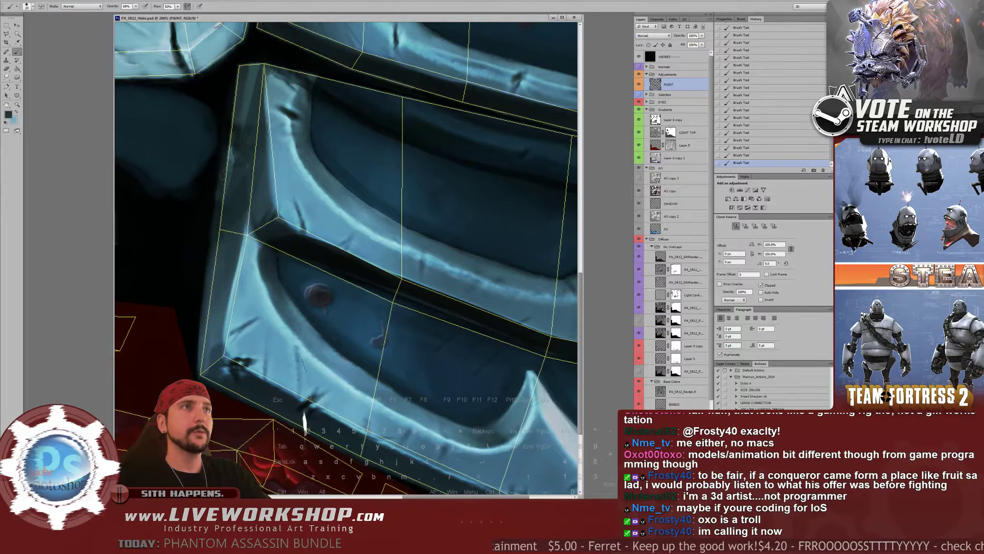
{"action": "left_click_drag", "start_coordinate": [231, 182], "coordinate": [232, 187]}
{"action": "left_click_drag", "start_coordinate": [239, 227], "coordinate": [239, 257]}
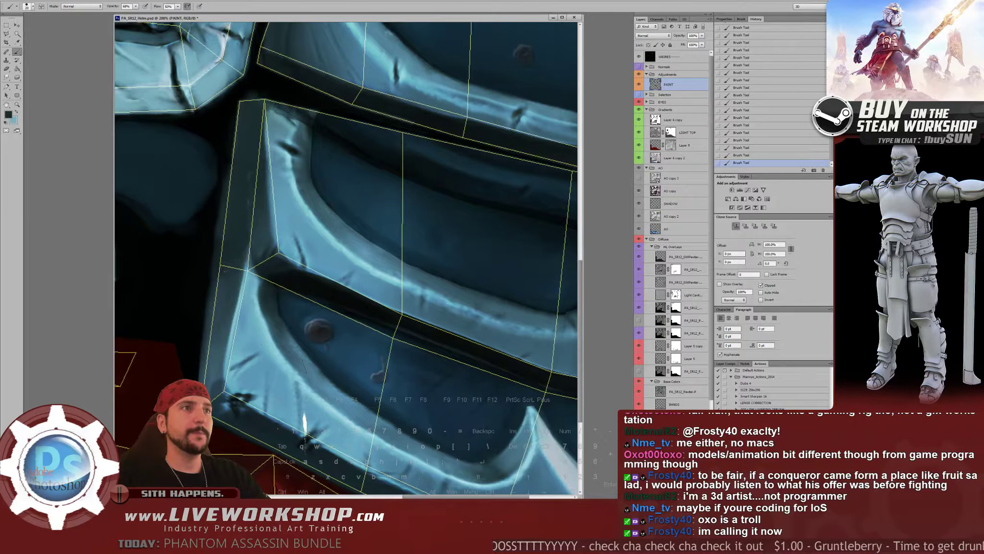
Save the helm texture with the wireframe overlay hidden and switch to the 3D model in Softimage
{"action": "key", "text": "ctrl+minus"}
{"action": "key", "text": "ctrl+minus"}
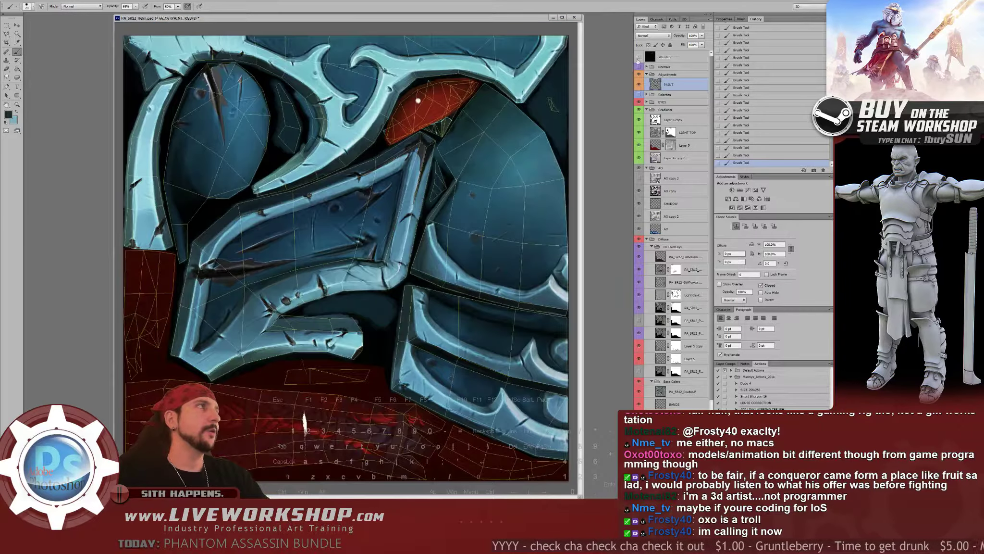
{"action": "key", "text": "ctrl+s"}
{"action": "key", "text": "super"}
{"action": "key", "text": "alt+Tab"}
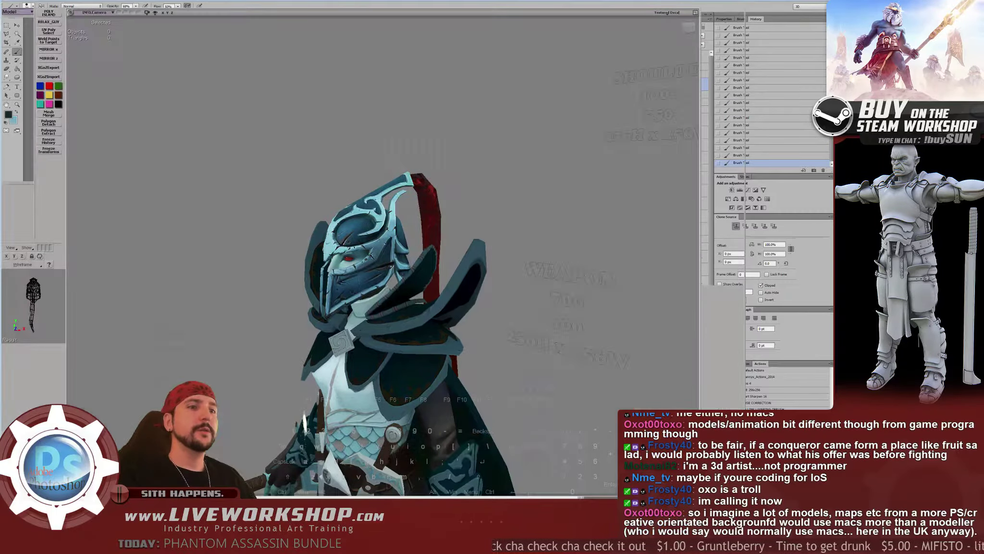
Examine the layered plates and trim at the back of the helm on the 3D model, close up and from farther away
{"action": "middle_click_drag", "start_coordinate": [461, 284], "coordinate": [388, 290]}
{"action": "scroll", "coordinate": [413, 284], "scroll_direction": "up", "scroll_amount": 5}
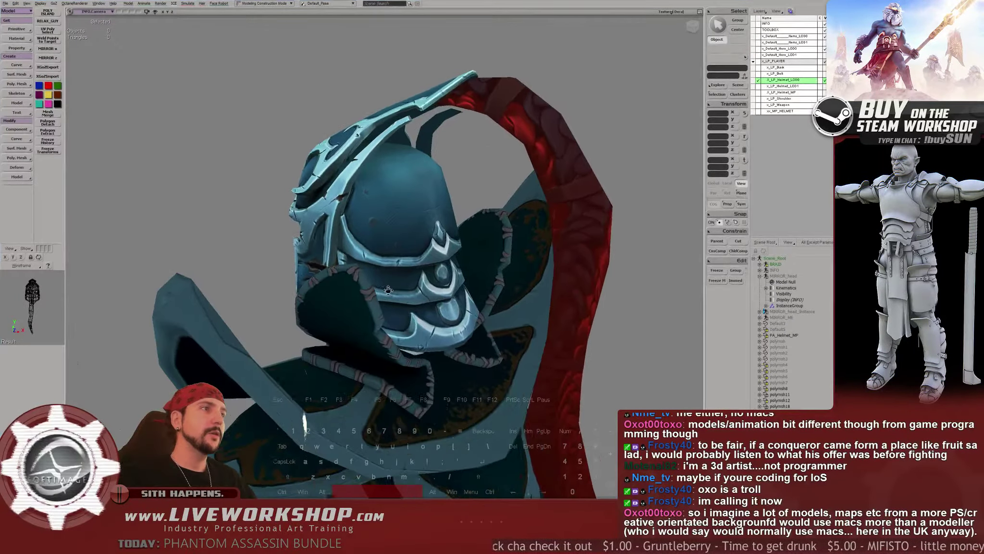
{"action": "left_click_drag", "start_coordinate": [389, 290], "coordinate": [410, 315]}
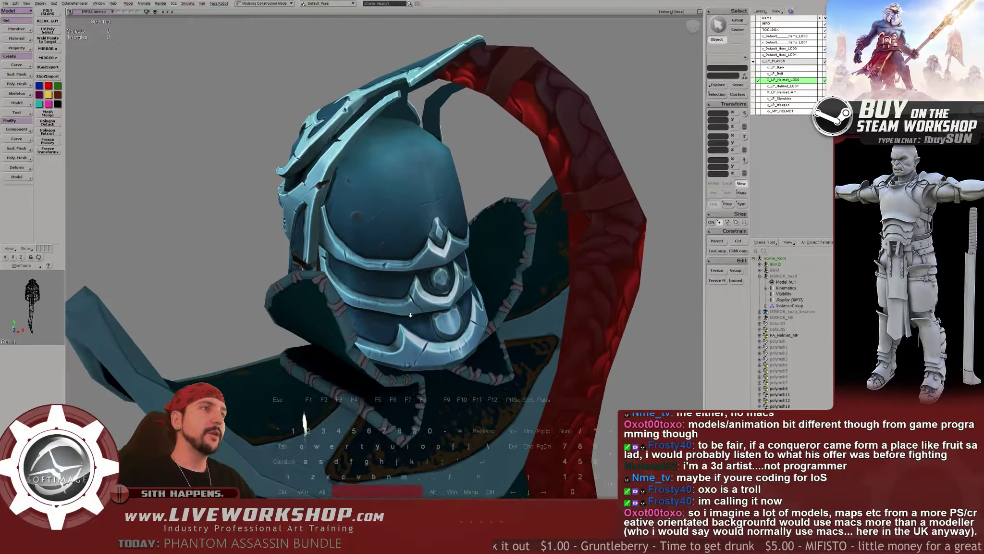
{"action": "scroll", "coordinate": [264, 290], "scroll_direction": "down", "scroll_amount": 4}
{"action": "scroll", "coordinate": [263, 290], "scroll_direction": "up", "scroll_amount": 1}
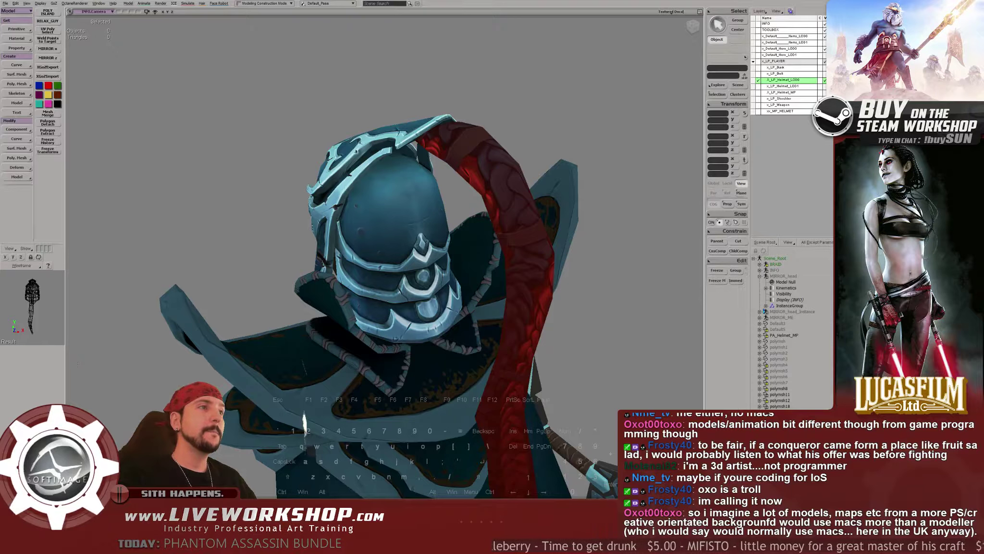
{"action": "left_click_drag", "start_coordinate": [340, 290], "coordinate": [361, 233]}
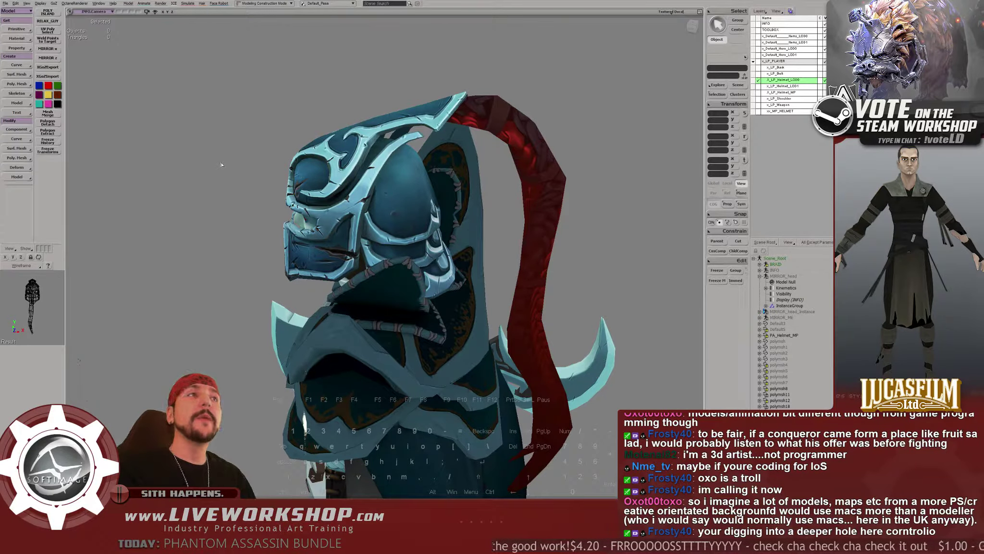
Examine the helm on the full character from the side and at a distance, finishing with a close view of the face guard
{"action": "right_click_drag", "start_coordinate": [461, 212], "coordinate": [288, 183]}
{"action": "middle_click_drag", "start_coordinate": [288, 183], "coordinate": [163, 153]}
{"action": "right_click_drag", "start_coordinate": [481, 233], "coordinate": [388, 226]}
{"action": "middle_click_drag", "start_coordinate": [390, 209], "coordinate": [408, 264]}
{"action": "right_click_drag", "start_coordinate": [409, 269], "coordinate": [428, 226]}
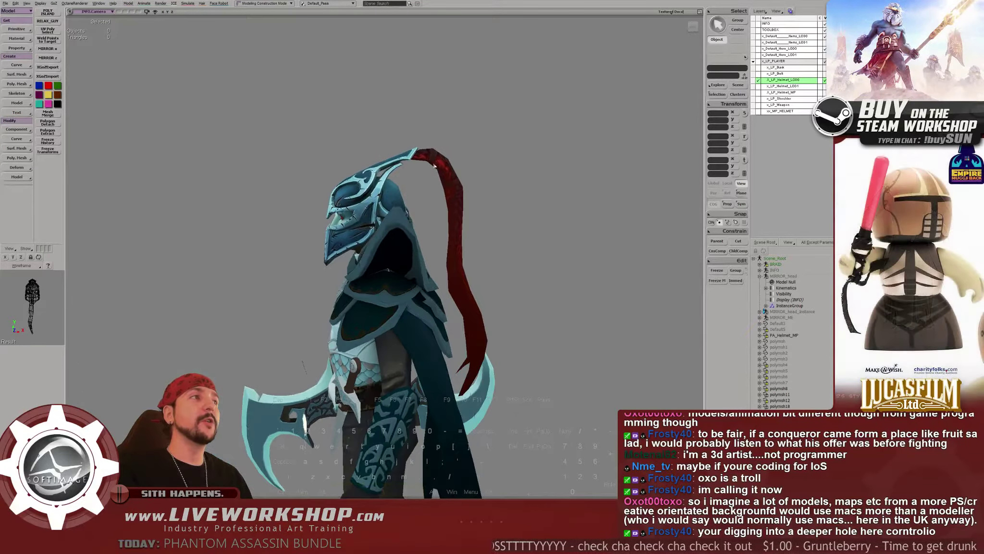
{"action": "right_click_drag", "start_coordinate": [448, 159], "coordinate": [440, 246]}
{"action": "left_click_drag", "start_coordinate": [440, 246], "coordinate": [465, 303]}
{"action": "middle_click_drag", "start_coordinate": [466, 303], "coordinate": [505, 288]}
{"action": "right_click_drag", "start_coordinate": [505, 288], "coordinate": [529, 284]}
{"action": "middle_click_drag", "start_coordinate": [529, 283], "coordinate": [416, 259]}
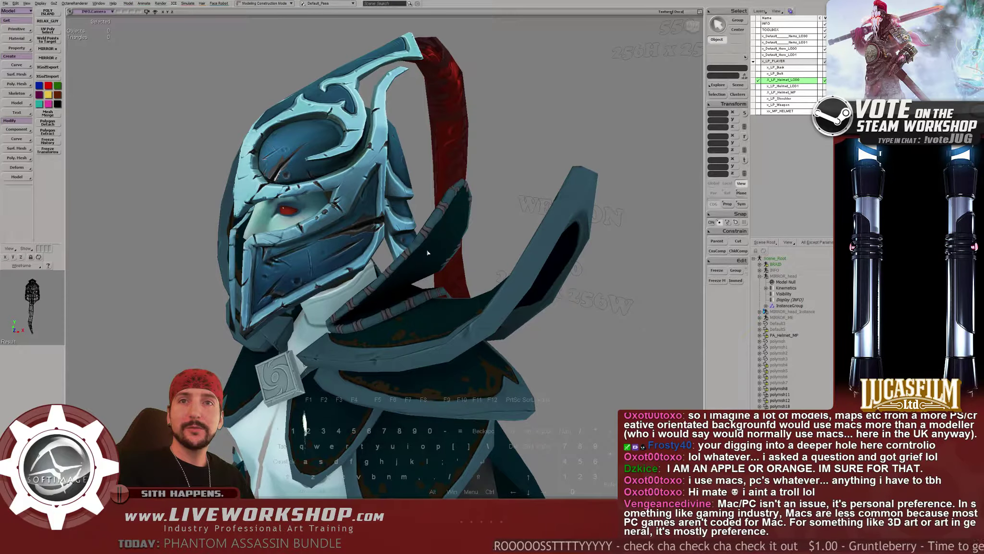
{"action": "key", "text": "s"}
{"action": "right_click_drag", "start_coordinate": [197, 140], "coordinate": [231, 211]}
{"action": "middle_click_drag", "start_coordinate": [231, 211], "coordinate": [328, 386]}
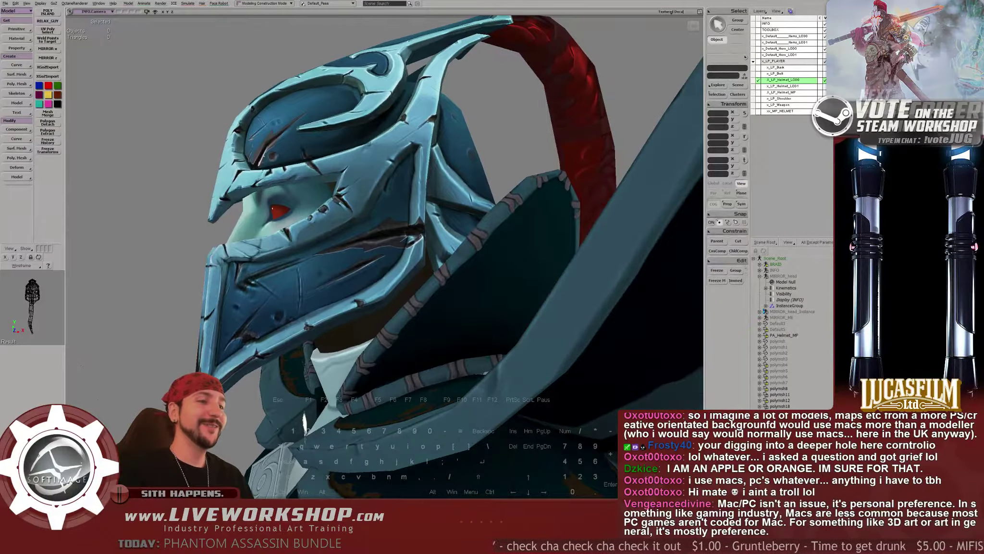
Switch to Photoshop and check the left end of the face guard texture against the wireframe overlay
{"action": "key", "text": "alt+Tab"}
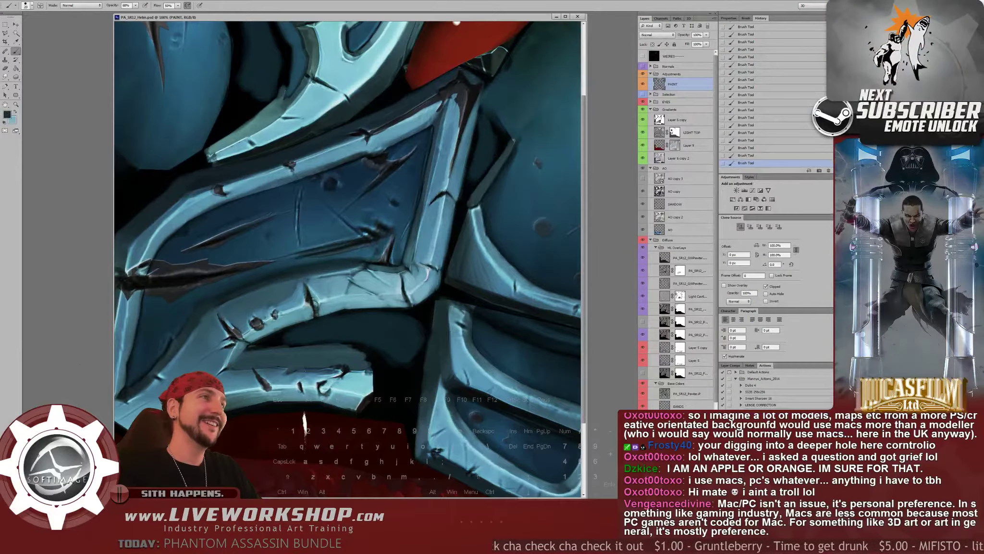
{"action": "left_click_drag", "start_coordinate": [405, 173], "coordinate": [604, 136]}
{"action": "key", "text": "ctrl+plus"}
{"action": "key", "text": "alt"}
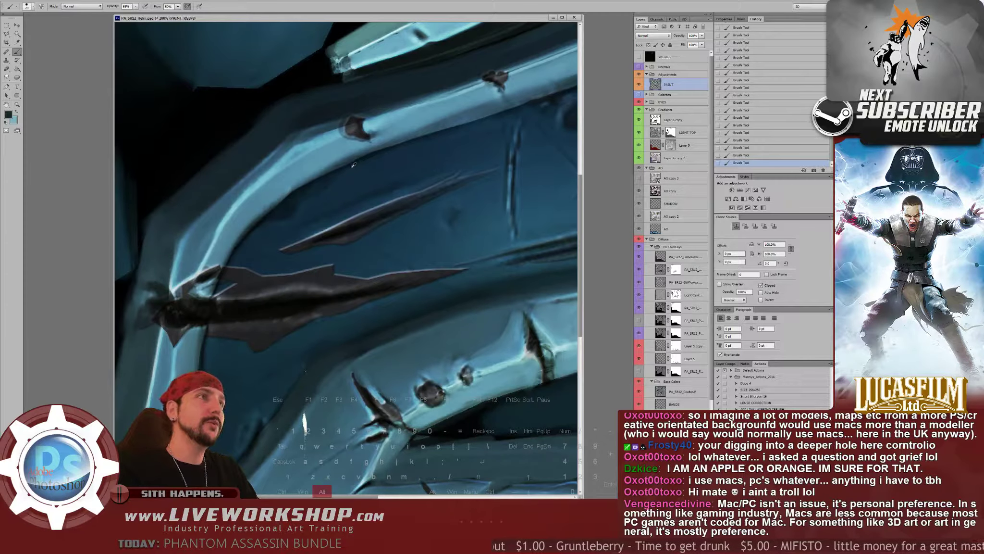
{"action": "left_click", "coordinate": [639, 57]}
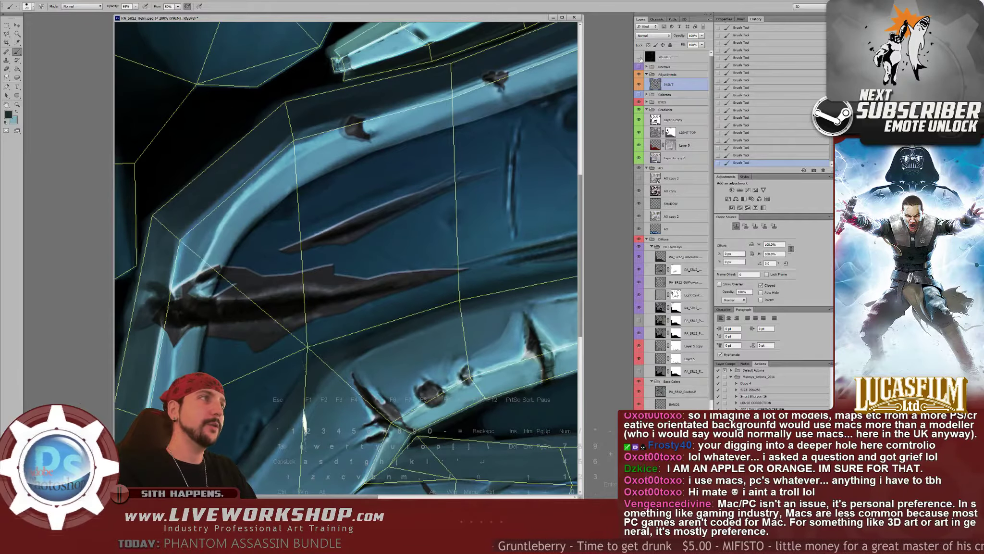
{"action": "left_click", "coordinate": [639, 57]}
Hide the layer tinting the normal map pink in the Normals group, and compare the normals with the painted face guard
{"action": "left_click", "coordinate": [639, 67]}
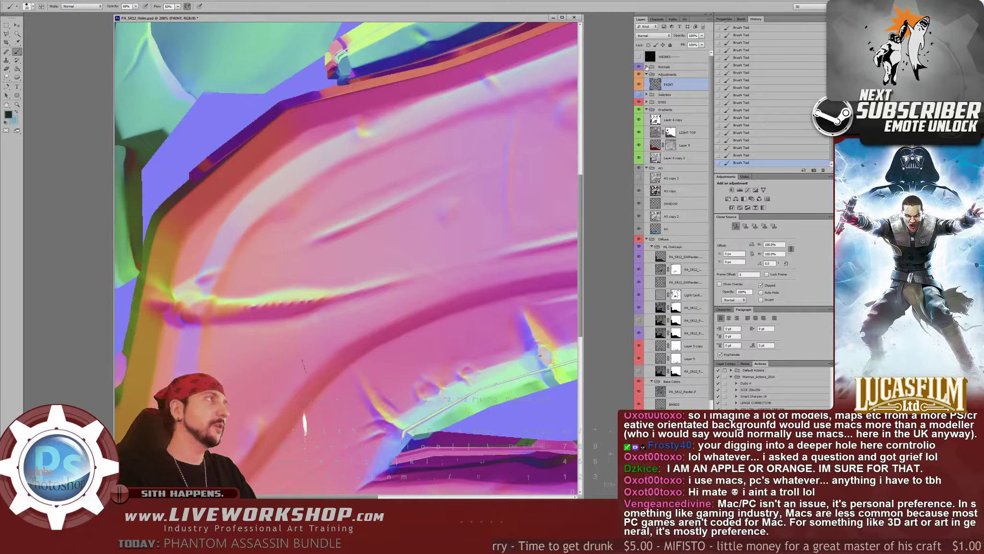
{"action": "left_click", "coordinate": [647, 67]}
{"action": "left_click", "coordinate": [639, 76]}
{"action": "left_click", "coordinate": [647, 67]}
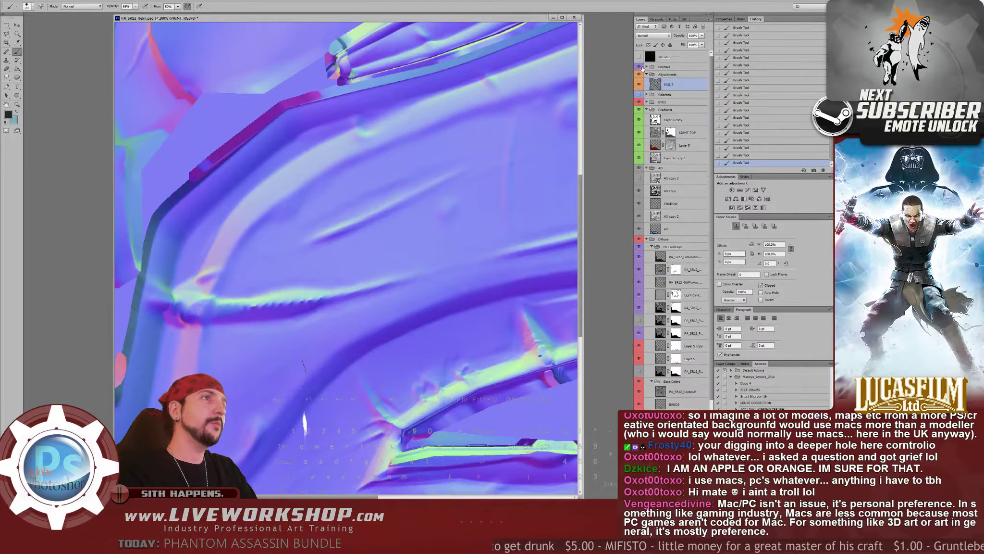
{"action": "left_click", "coordinate": [639, 67]}
{"action": "left_click", "coordinate": [640, 67]}
{"action": "left_click", "coordinate": [639, 67]}
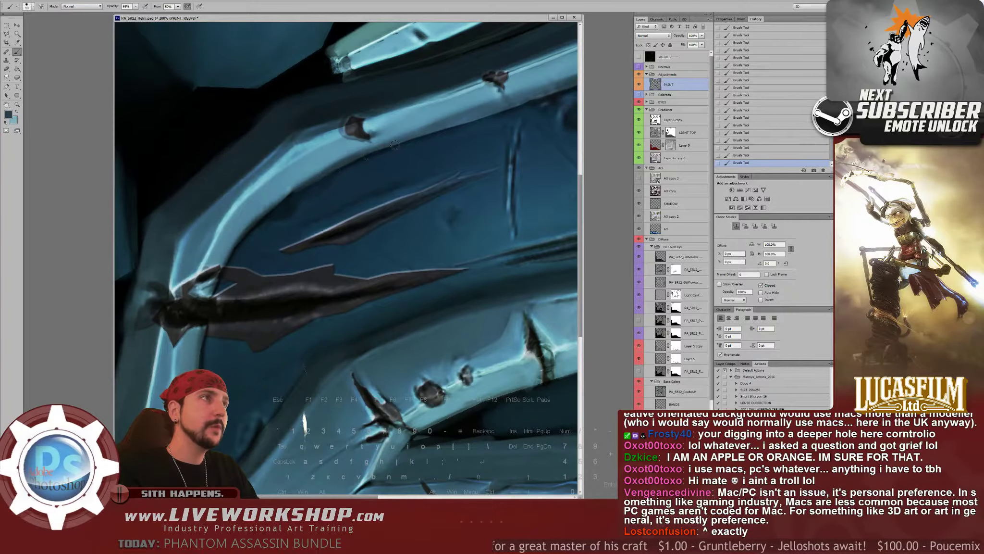
Shade the inner edge beneath the face guard's upper trim with dark blues, checking the edge against the normal map
{"action": "left_click_drag", "start_coordinate": [475, 115], "coordinate": [320, 177]}
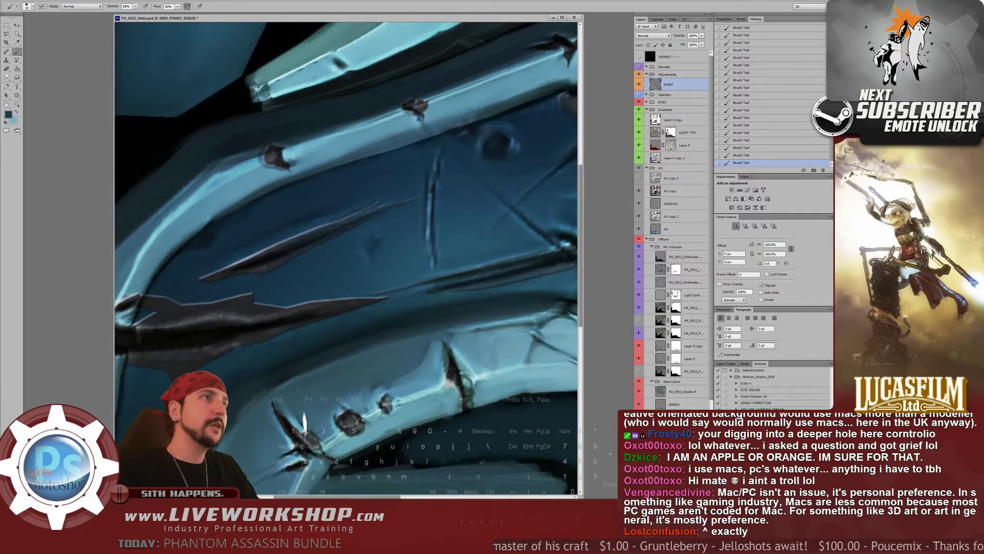
{"action": "left_click", "coordinate": [639, 67]}
{"action": "left_click", "coordinate": [639, 66]}
{"action": "left_click_drag", "start_coordinate": [376, 152], "coordinate": [340, 163]}
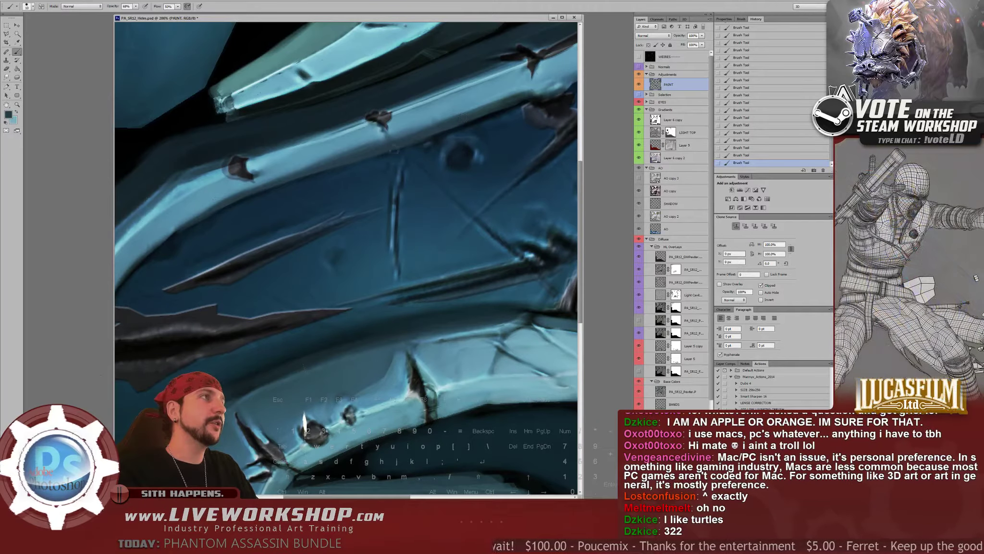
{"action": "left_click_drag", "start_coordinate": [528, 99], "coordinate": [380, 155]}
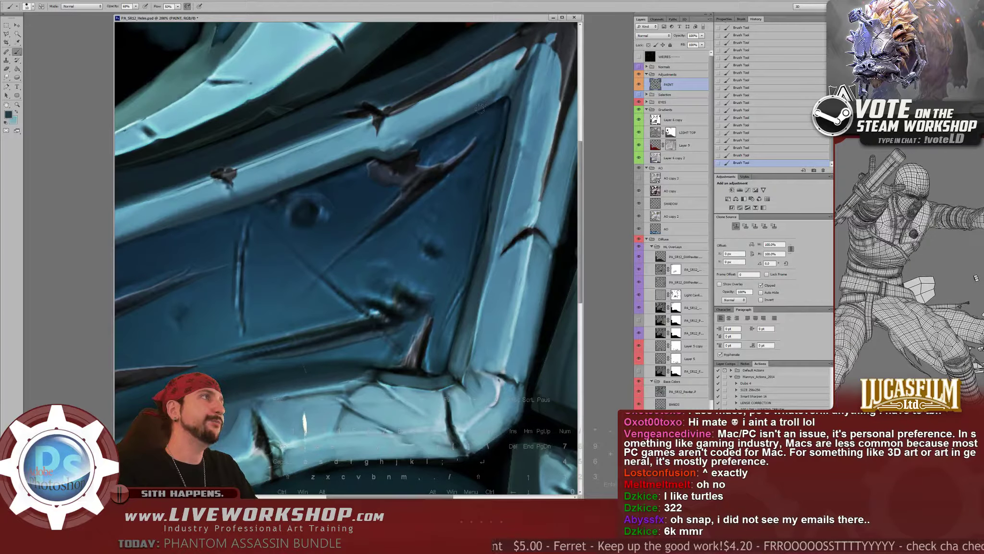
Check the normals at the face guard's upper right corner and shade the inner edge of the trim there
{"action": "left_click", "coordinate": [639, 67]}
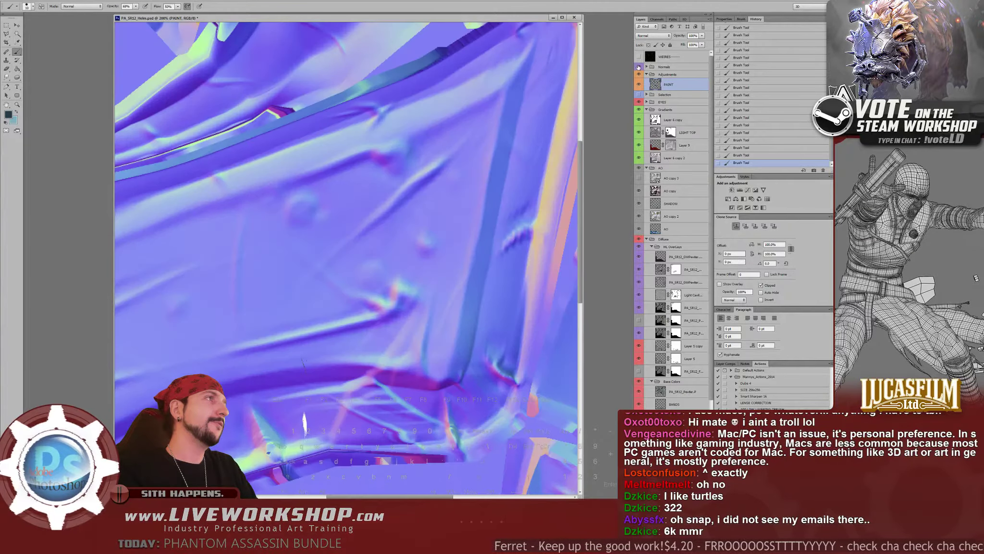
{"action": "left_click", "coordinate": [639, 67]}
{"action": "left_click_drag", "start_coordinate": [500, 105], "coordinate": [415, 140]}
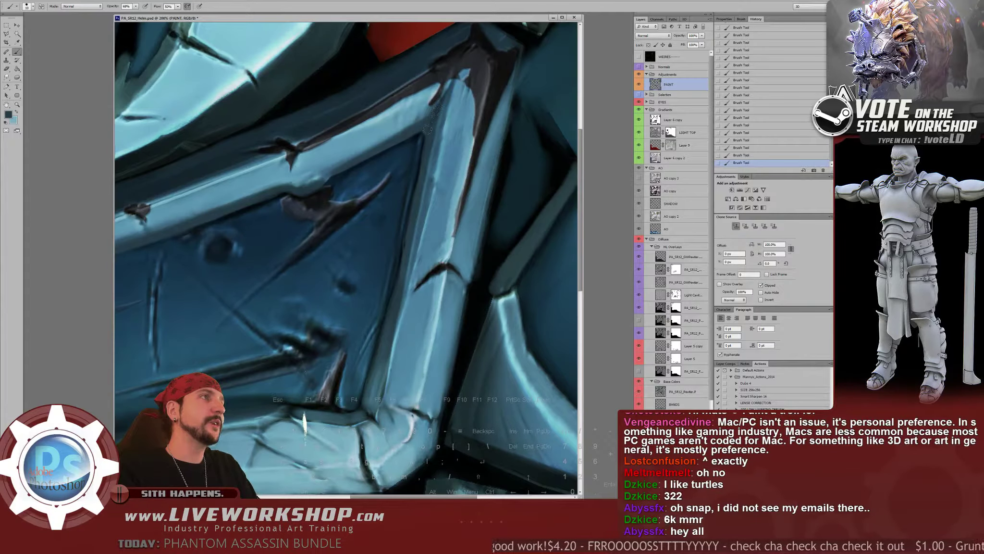
{"action": "left_click_drag", "start_coordinate": [418, 150], "coordinate": [426, 132]}
{"action": "left_click_drag", "start_coordinate": [361, 155], "coordinate": [382, 163]}
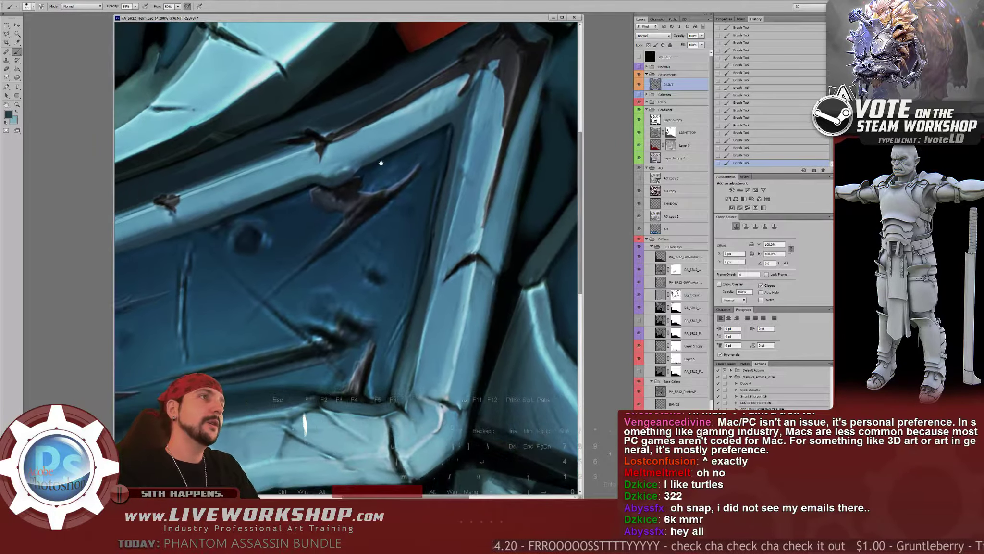
Refine the upper trim's inner edge around the dark gouge at 300% zoom, using a sampled dark blue
{"action": "left_click", "coordinate": [425, 245], "text": "alt"}
{"action": "left_click_drag", "start_coordinate": [258, 216], "coordinate": [351, 197]}
{"action": "left_click", "coordinate": [350, 197], "text": "ctrl"}
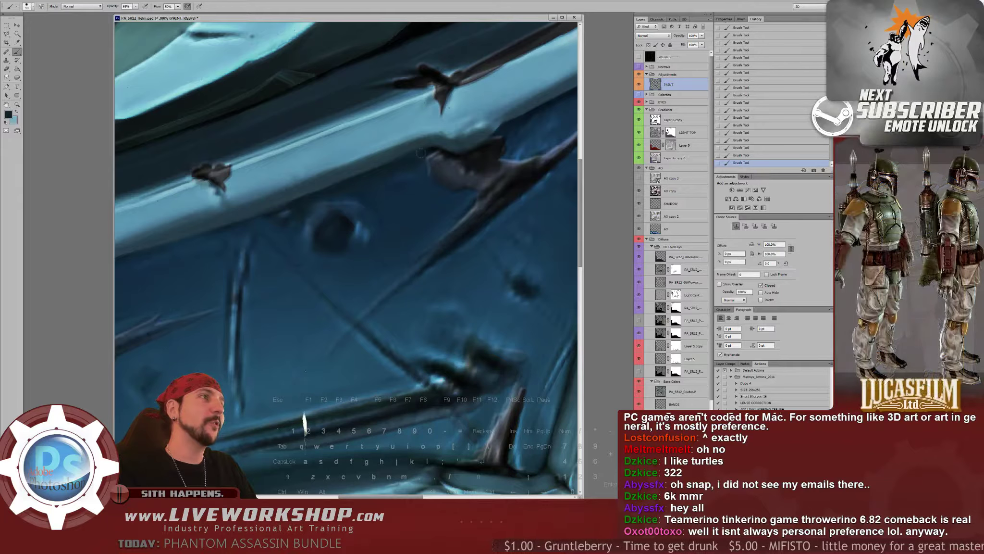
{"action": "left_click_drag", "start_coordinate": [461, 163], "coordinate": [350, 189]}
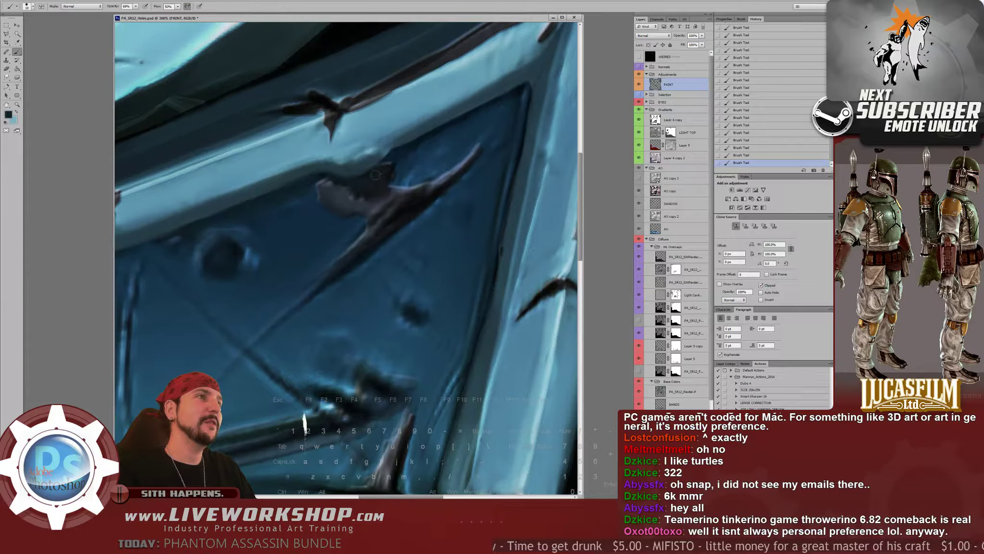
{"action": "left_click_drag", "start_coordinate": [409, 161], "coordinate": [356, 207]}
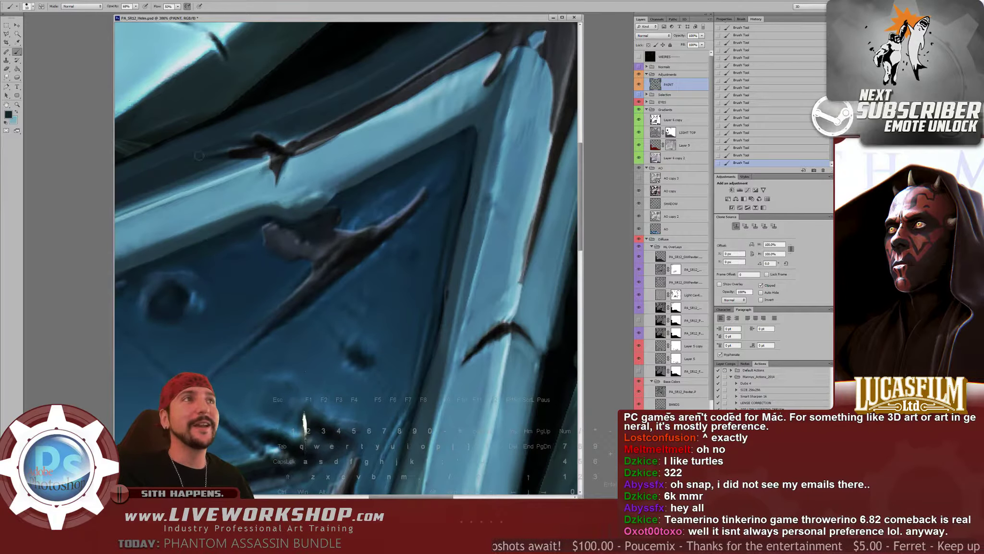
Switch to Softimage and examine the face guard's trim on the 3D model from several angles
{"action": "key", "text": "ctrl+minus"}
{"action": "key", "text": "ctrl+minus"}
{"action": "key", "text": "alt+Tab"}
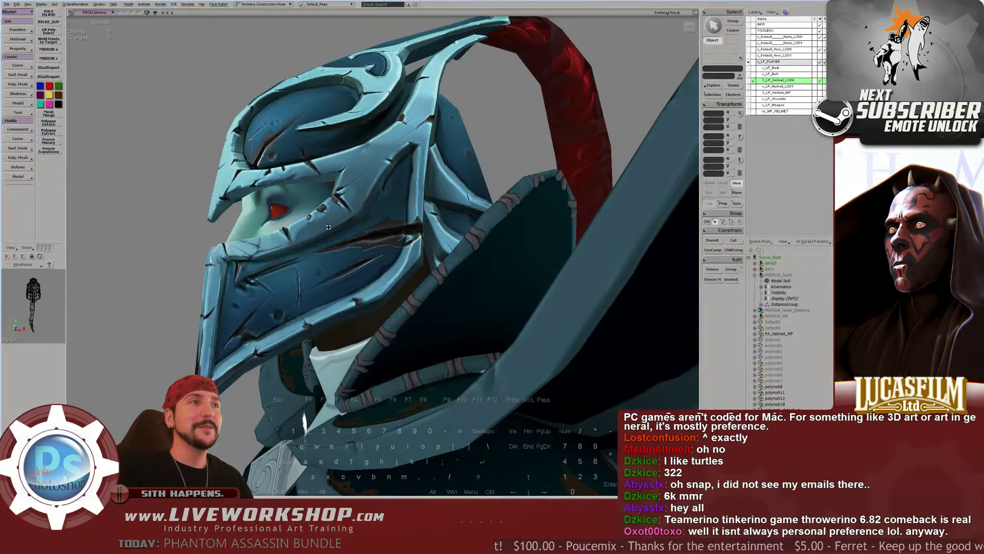
{"action": "middle_click_drag", "start_coordinate": [359, 234], "coordinate": [336, 234]}
{"action": "right_click_drag", "start_coordinate": [336, 234], "coordinate": [322, 235]}
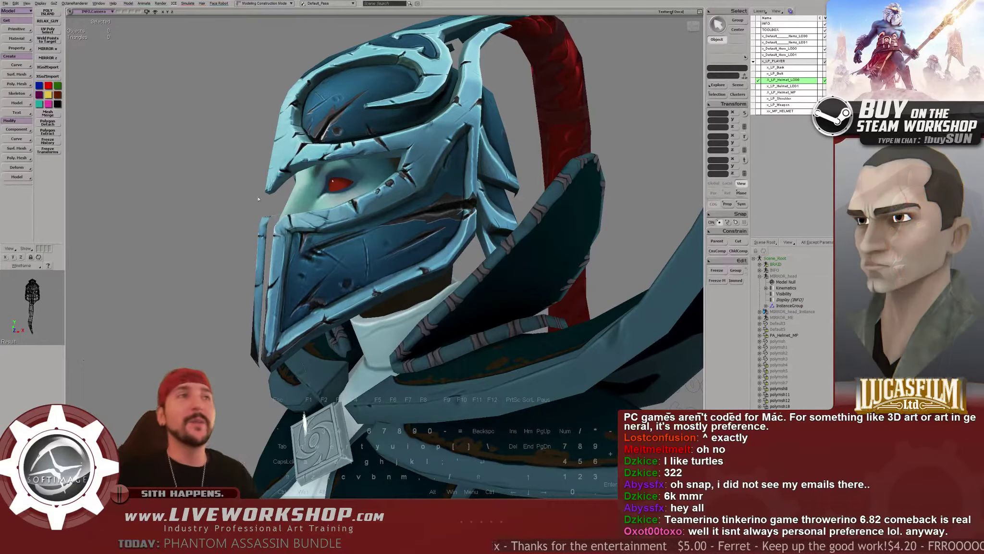
{"action": "middle_click_drag", "start_coordinate": [231, 194], "coordinate": [281, 209]}
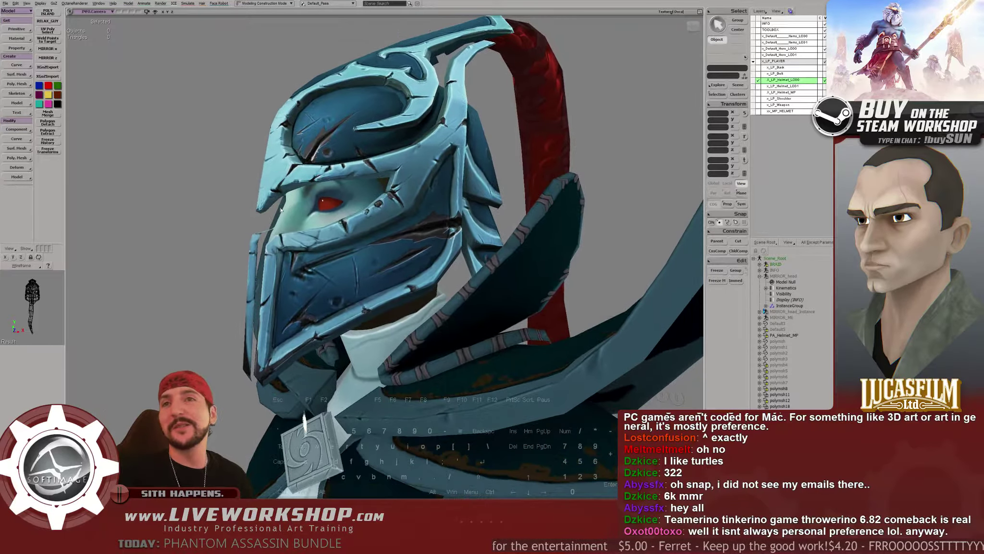
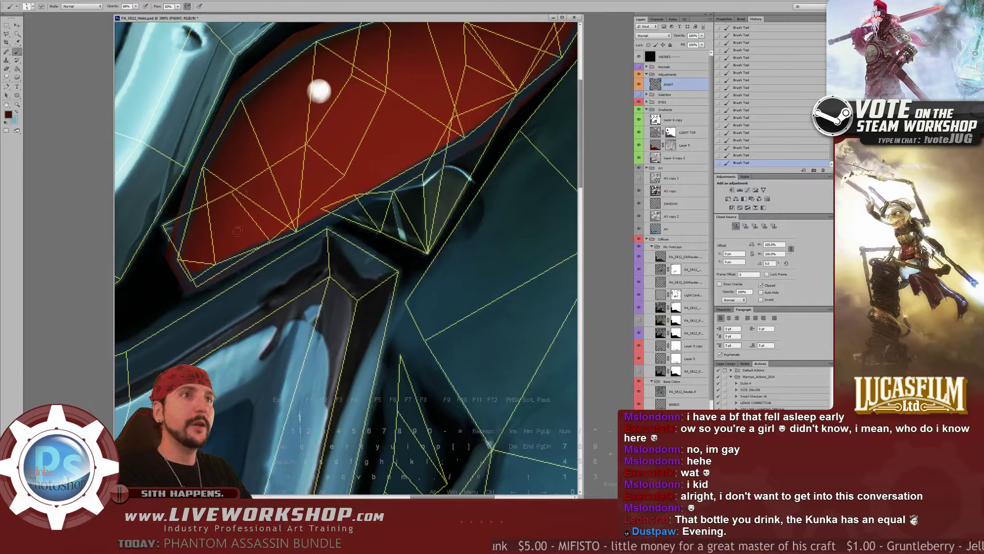
Zoom in on the red eye's inner corner at 400% and shade it with dark red, with the wireframe overlay hidden
{"action": "left_click", "coordinate": [258, 220], "text": "ctrl"}
{"action": "left_click_drag", "start_coordinate": [259, 221], "coordinate": [312, 214]}
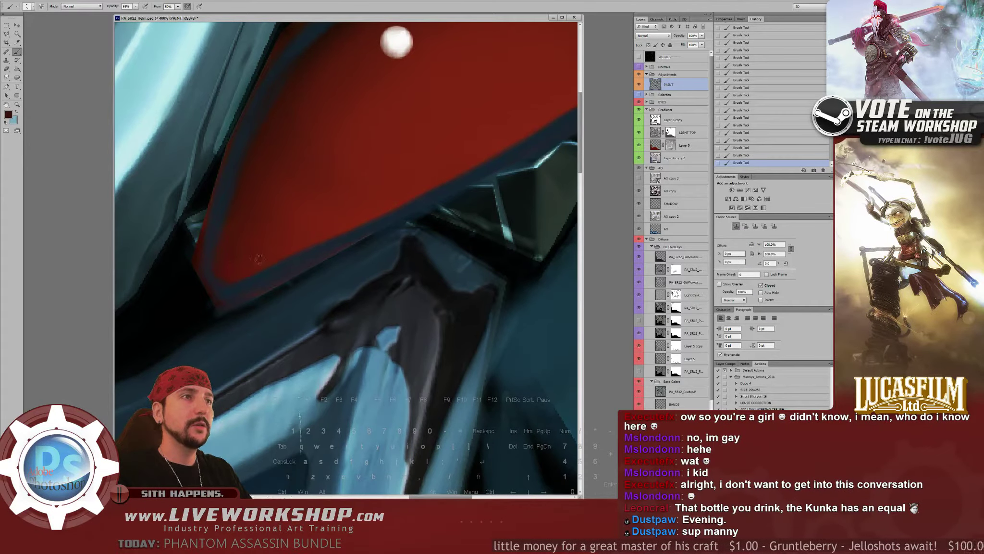
{"action": "left_click_drag", "start_coordinate": [231, 257], "coordinate": [222, 262]}
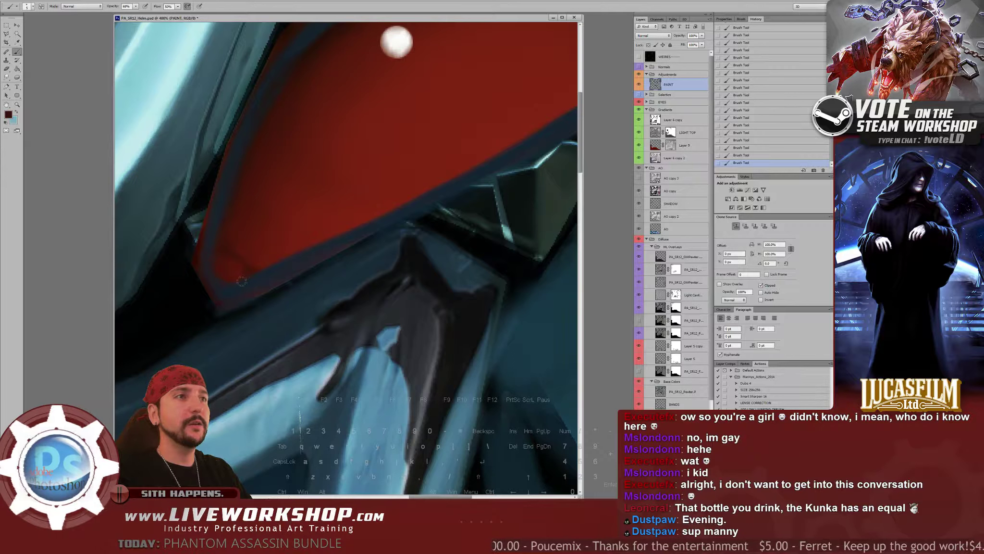
Sample the white of the eye's glint and paint a small soft highlight in the inner corner with a larger brush
{"action": "left_click", "coordinate": [397, 42], "text": "alt"}
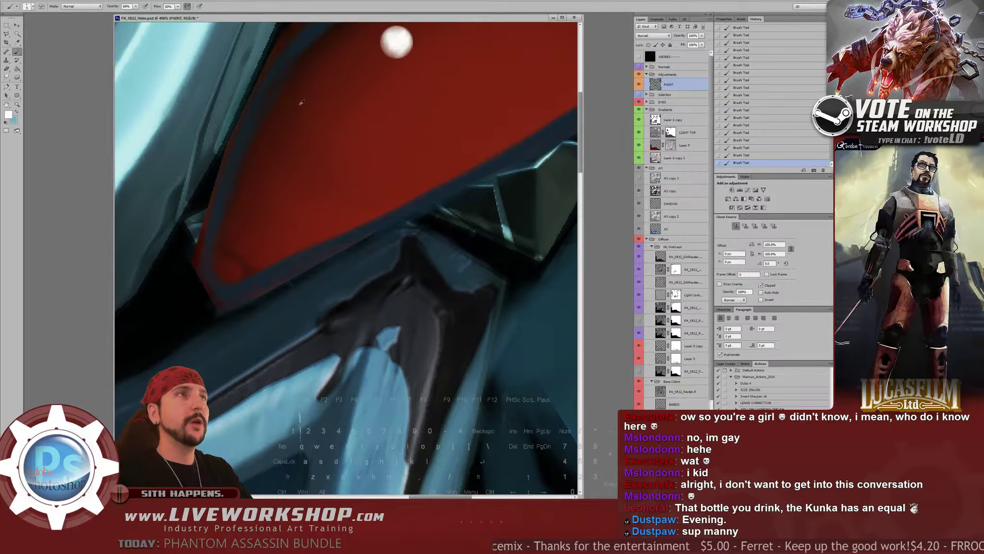
{"action": "left_click_drag", "start_coordinate": [229, 264], "coordinate": [232, 265]}
{"action": "key", "text": "ctrl+z"}
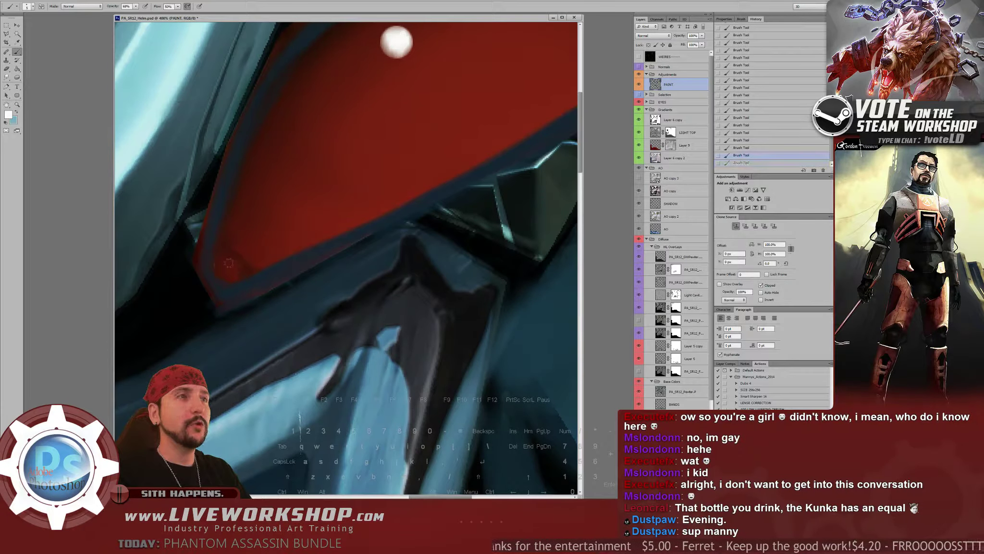
{"action": "key", "text": "bracketright"}
{"action": "key", "text": "bracketright"}
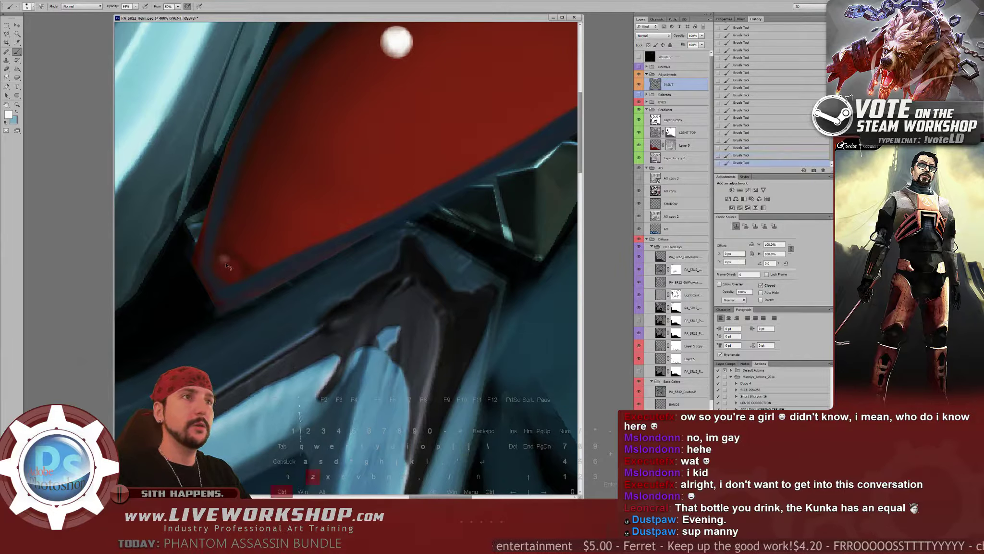
{"action": "left_click_drag", "start_coordinate": [225, 261], "coordinate": [231, 263]}
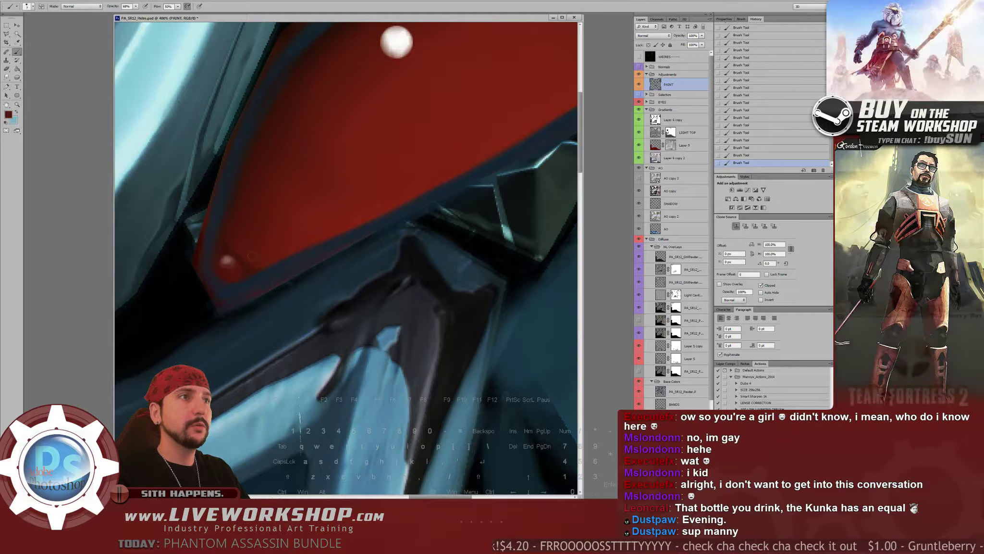
Shift the sampled dark red to a magenta-tinted crimson around hue 346 and tint the eye's inner corner around the small highlight
{"action": "key", "text": "alt"}
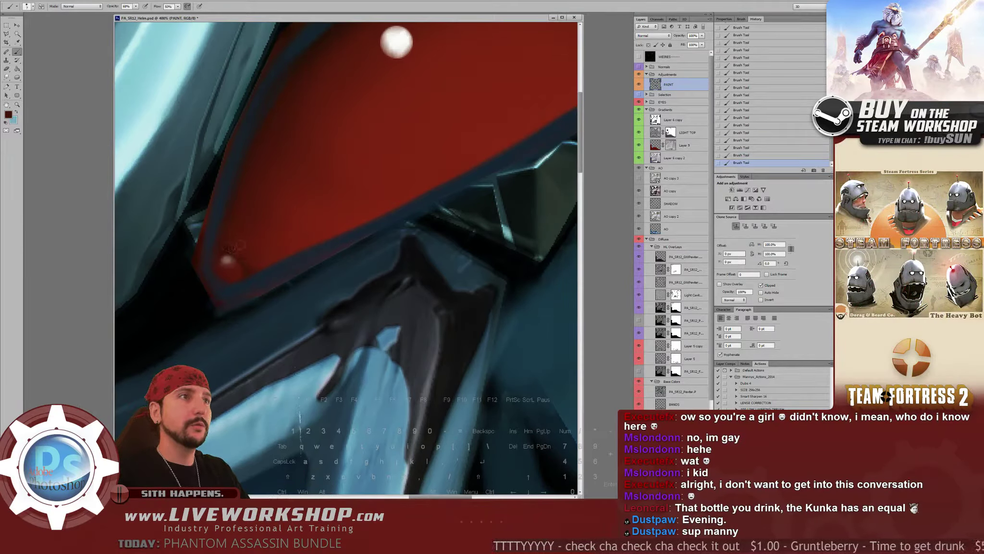
{"action": "left_click", "coordinate": [8, 115]}
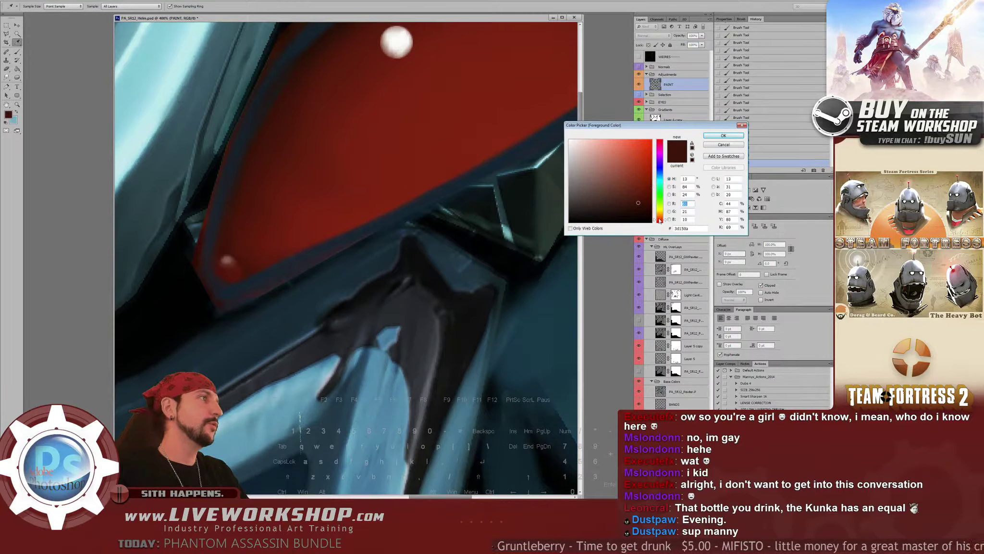
{"action": "left_click", "coordinate": [660, 143]}
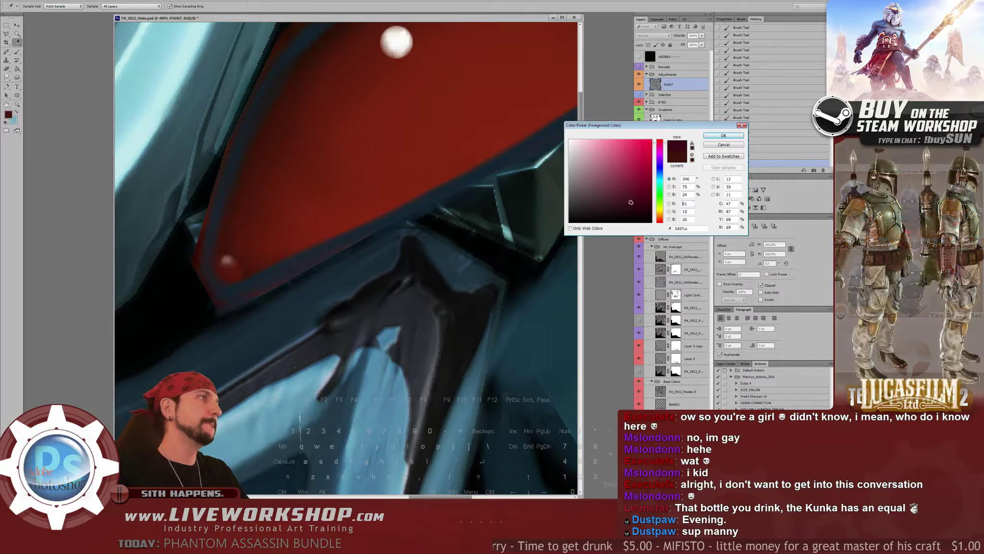
{"action": "key", "text": "Return"}
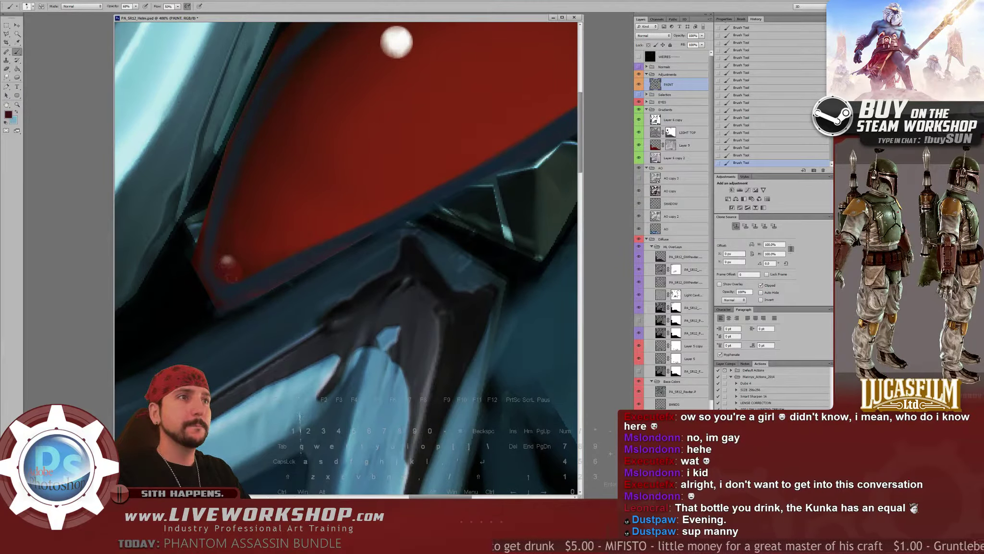
{"action": "left_click", "coordinate": [8, 114]}
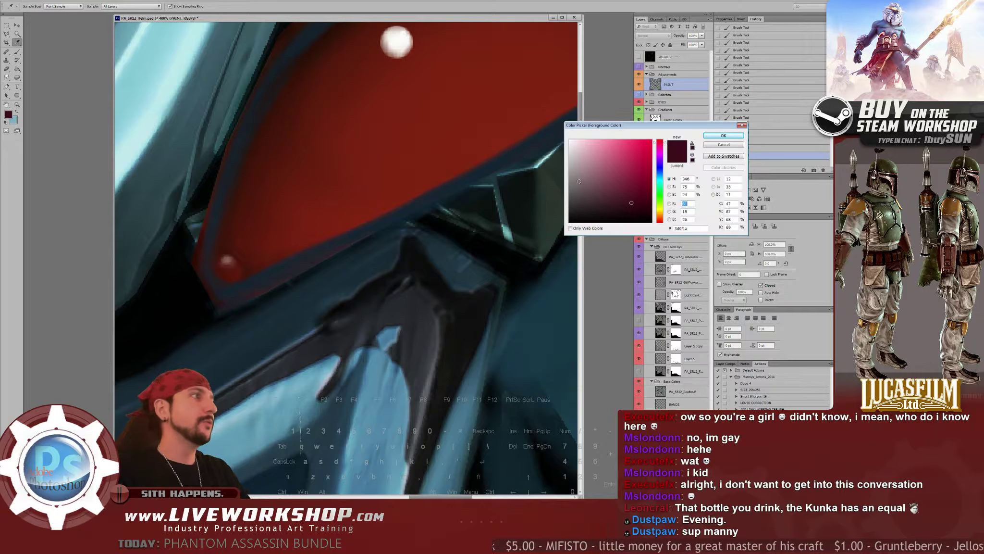
{"action": "left_click", "coordinate": [721, 135]}
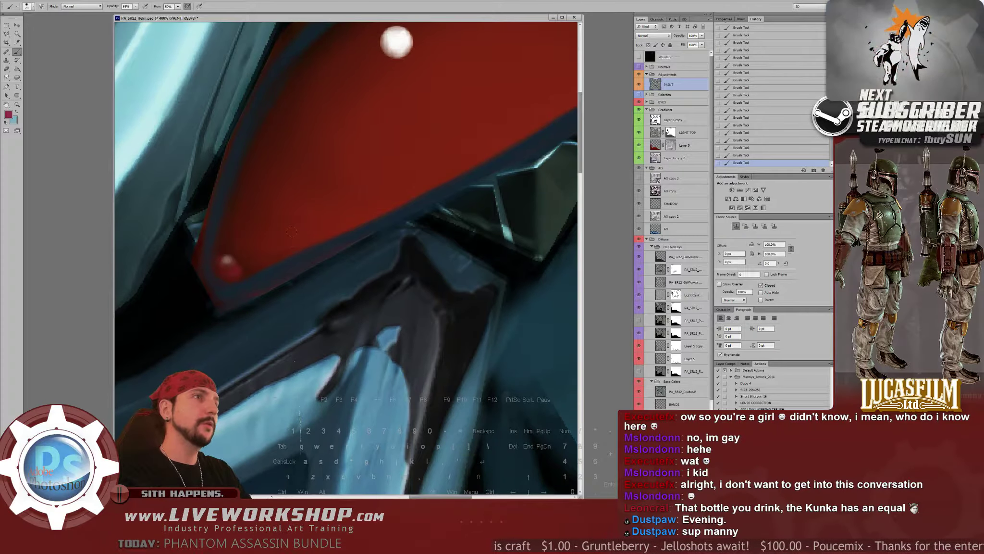
Glaze crimson over the red eye with an enlarged brush at 7% opacity and save the texture
{"action": "key", "text": "ctrl+minus"}
{"action": "key", "text": "bracketright"}
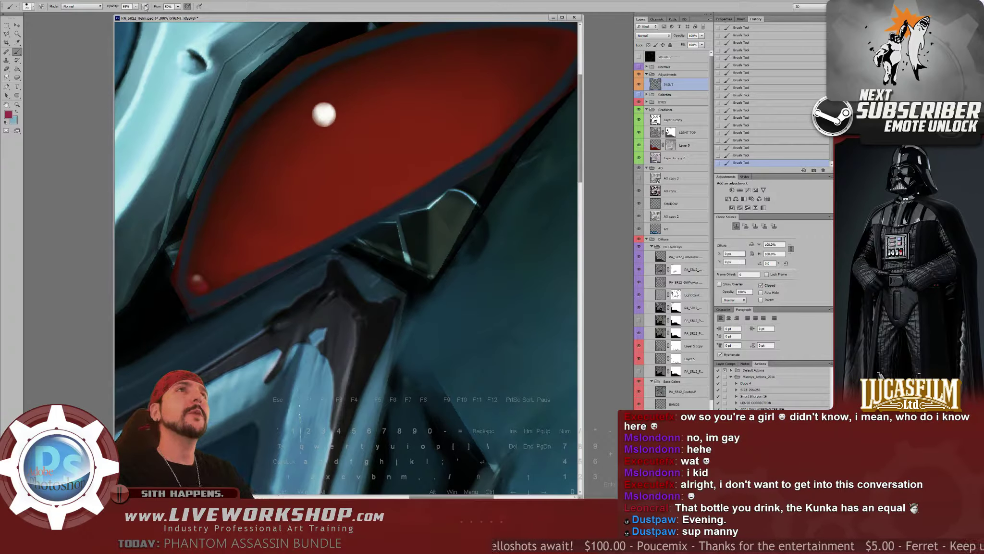
{"action": "left_click_drag", "start_coordinate": [117, 15], "coordinate": [116, 16]}
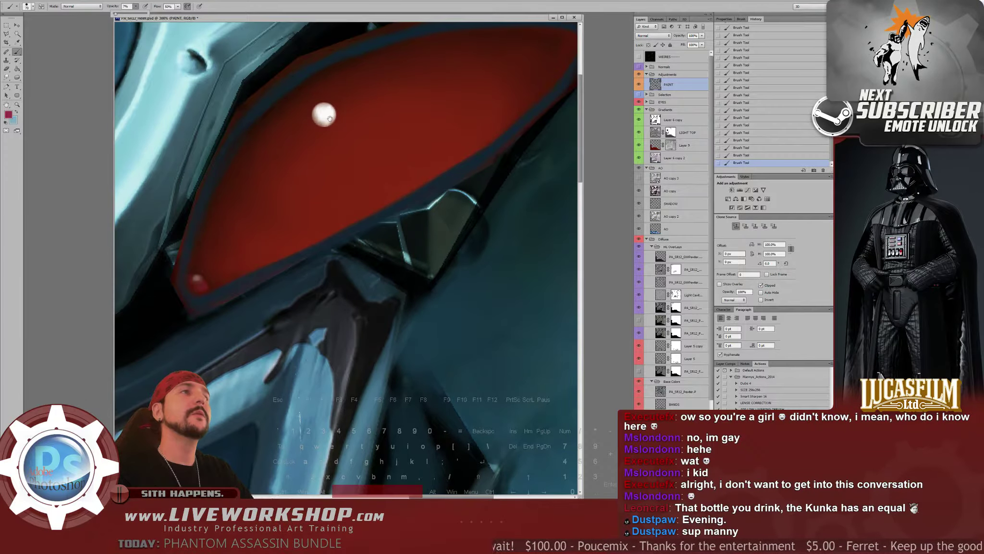
{"action": "left_click_drag", "start_coordinate": [364, 154], "coordinate": [358, 153]}
{"action": "key", "text": "bracketright"}
{"action": "key", "text": "bracketright"}
{"action": "key", "text": "bracketright"}
{"action": "key", "text": "bracketright"}
{"action": "key", "text": "bracketright"}
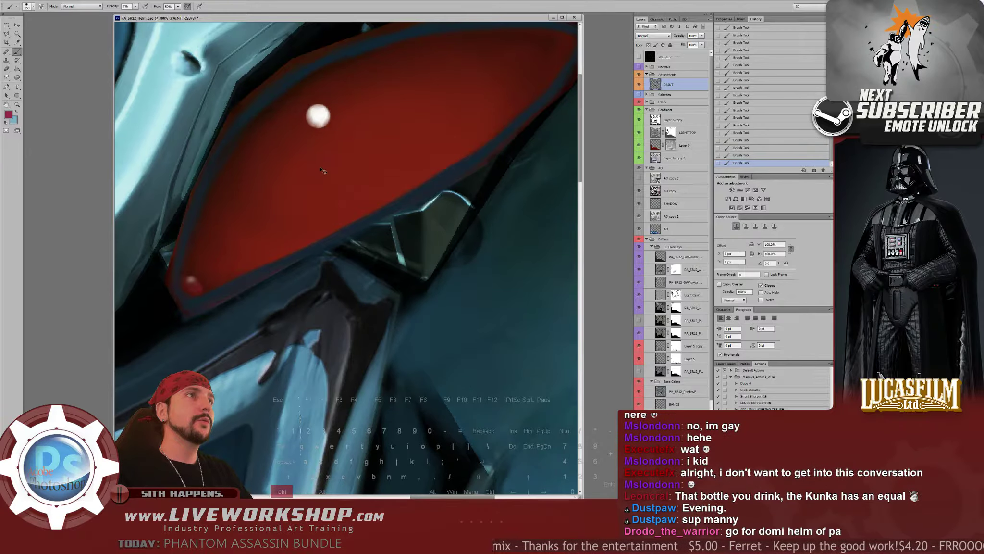
{"action": "key", "text": "ctrl+z"}
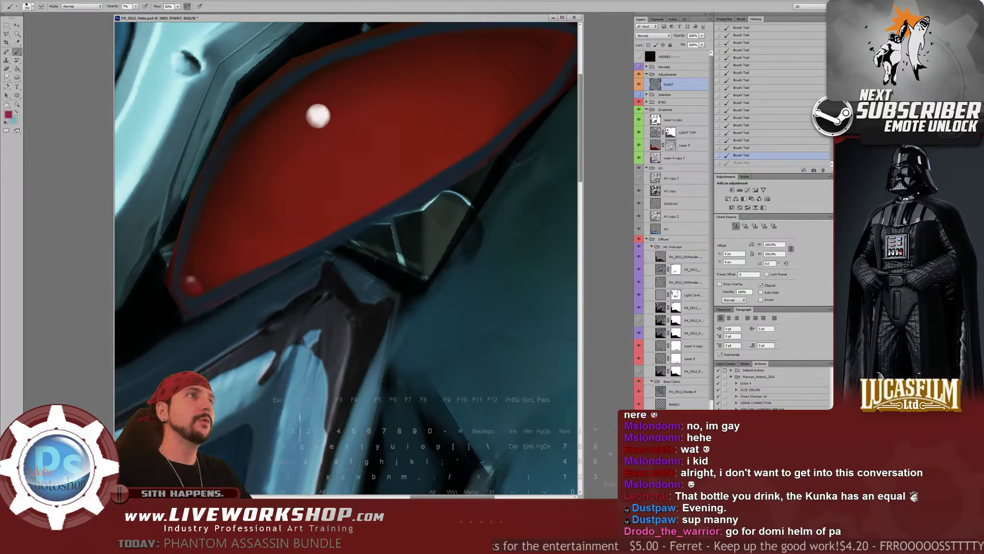
{"action": "key", "text": "ctrl+z"}
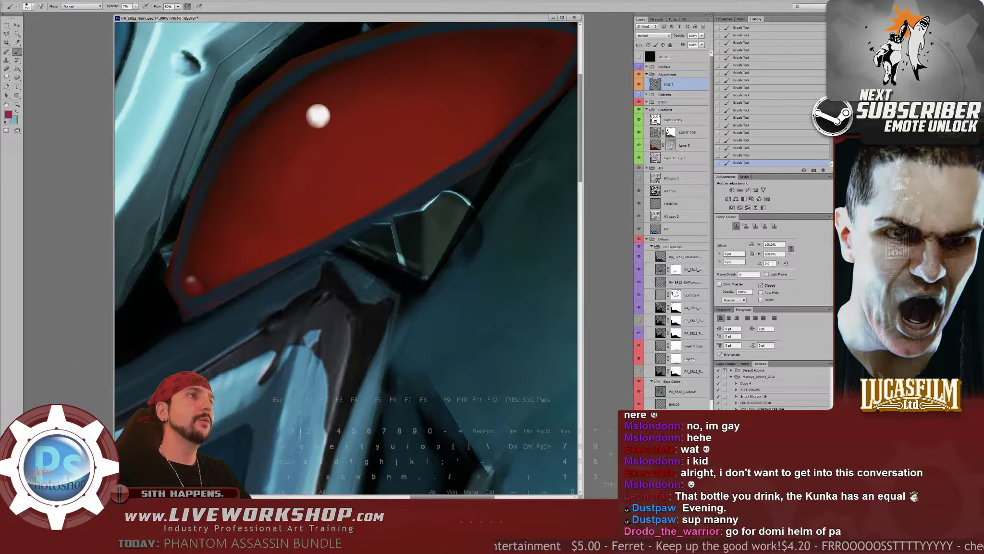
{"action": "key", "text": "ctrl+minus"}
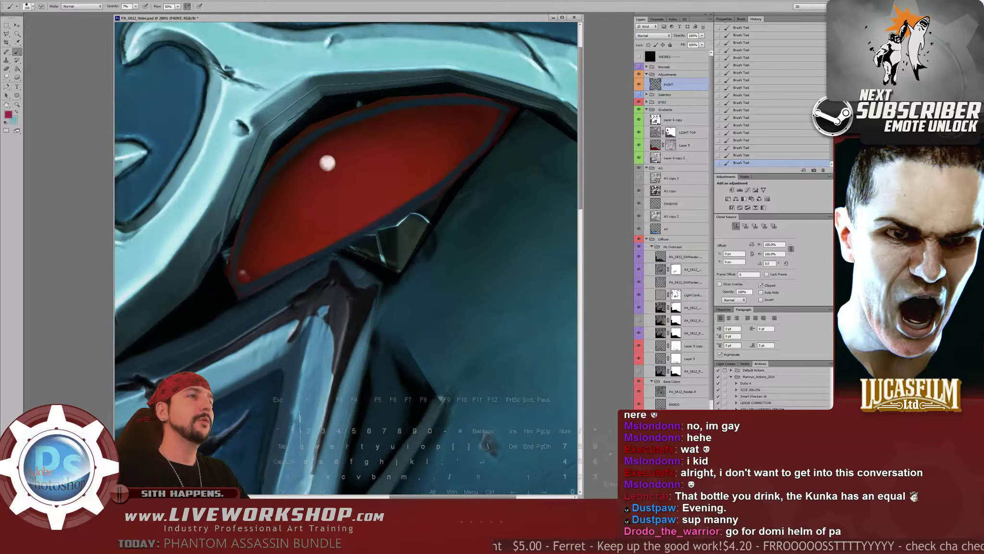
{"action": "key", "text": "ctrl+s"}
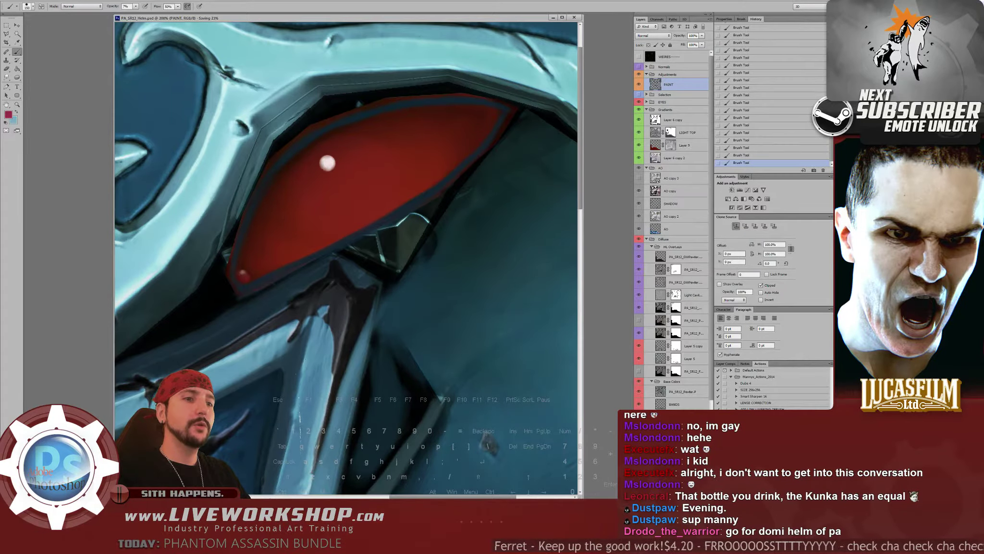
Switch to Softimage and examine the painted eyes on the 3D model from the side and the front
{"action": "key", "text": "alt+Tab"}
{"action": "scroll", "coordinate": [405, 280], "scroll_direction": "down", "scroll_amount": 5}
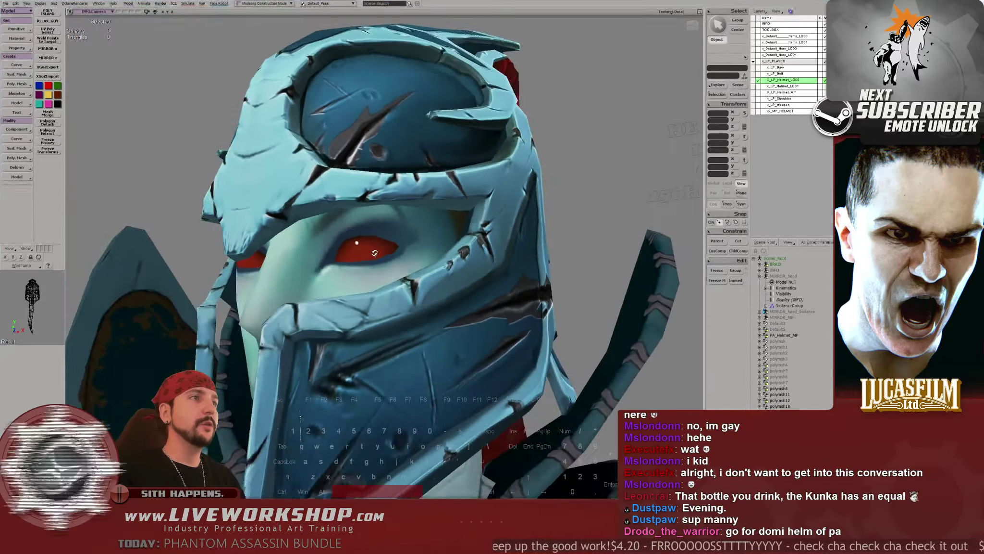
{"action": "scroll", "coordinate": [404, 280], "scroll_direction": "up", "scroll_amount": 2}
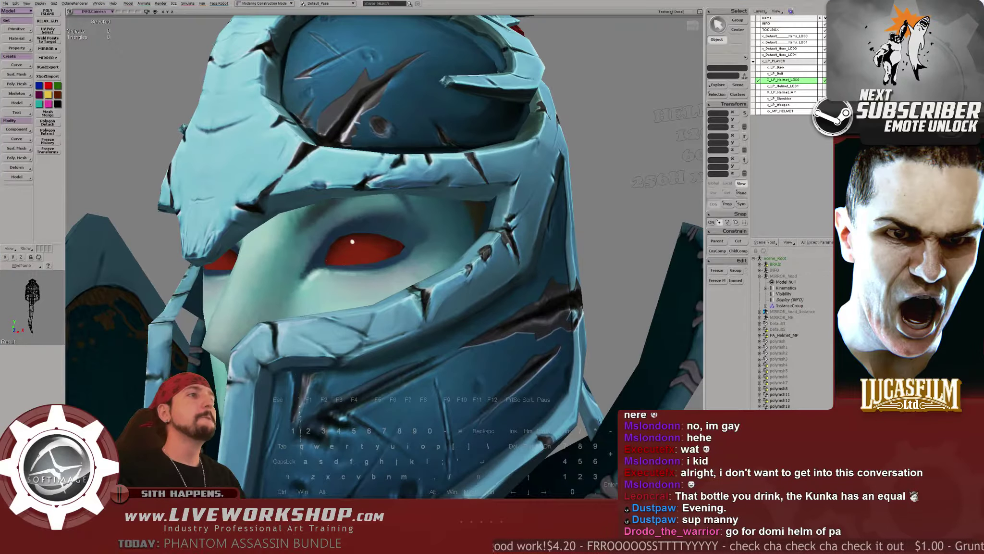
{"action": "right_click_drag", "start_coordinate": [240, 279], "coordinate": [347, 283]}
{"action": "scroll", "coordinate": [347, 282], "scroll_direction": "down", "scroll_amount": 4}
{"action": "right_click_drag", "start_coordinate": [283, 250], "coordinate": [338, 268]}
{"action": "scroll", "coordinate": [202, 254], "scroll_direction": "up", "scroll_amount": 3}
{"action": "scroll", "coordinate": [338, 267], "scroll_direction": "up", "scroll_amount": 6}
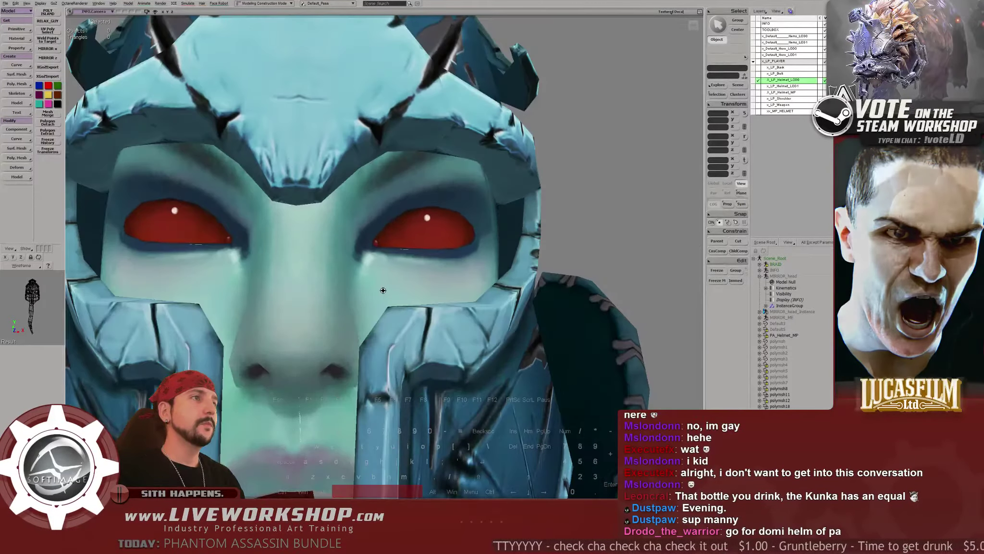
Switch back to Photoshop and shade the eye's upper inner edge with a sampled dark red and a smaller brush
{"action": "key", "text": "alt+Tab"}
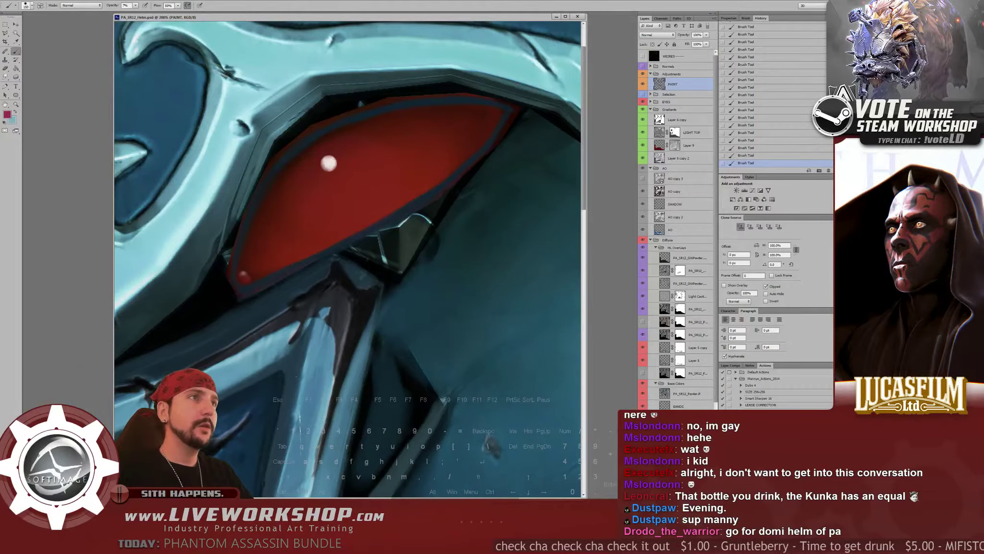
{"action": "scroll", "coordinate": [245, 177], "scroll_direction": "up", "scroll_amount": 2, "text": "alt"}
{"action": "left_click", "coordinate": [246, 177], "text": "alt"}
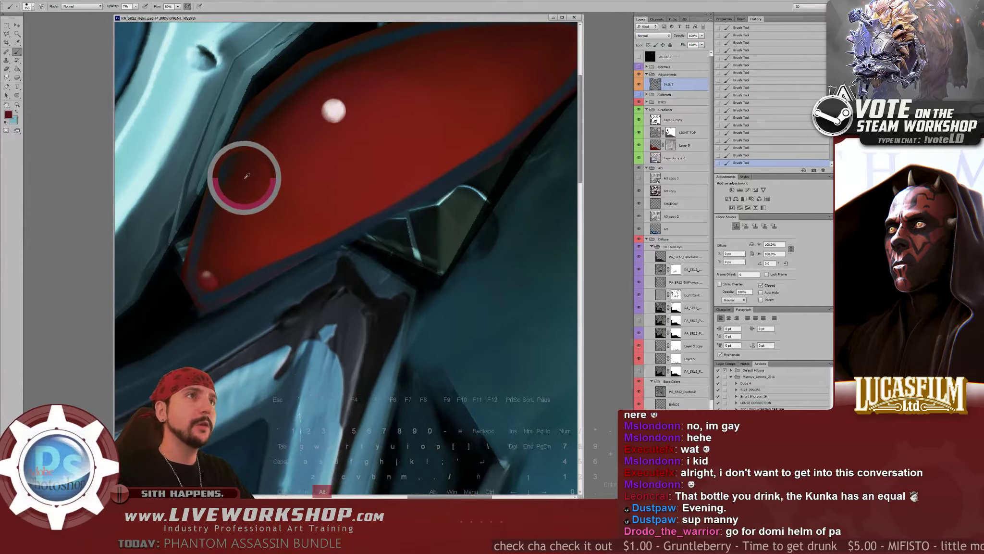
{"action": "key", "text": "bracketleft"}
{"action": "key", "text": "bracketleft"}
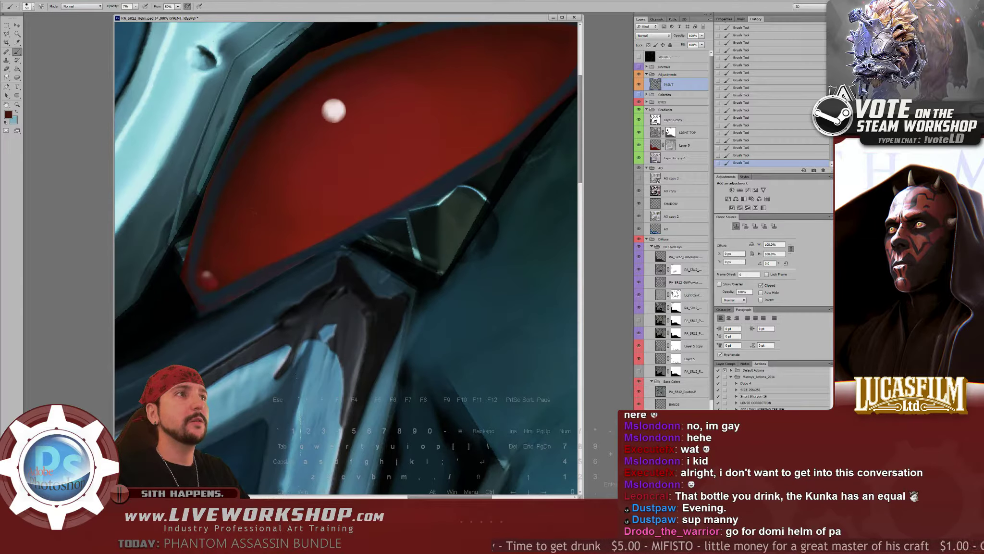
Compare the eye with and without the last three shading strokes by repeatedly undoing and restoring them
{"action": "key", "text": "ctrl+alt+z"}
{"action": "key", "text": "ctrl+alt+z"}
{"action": "key", "text": "ctrl+alt+z"}
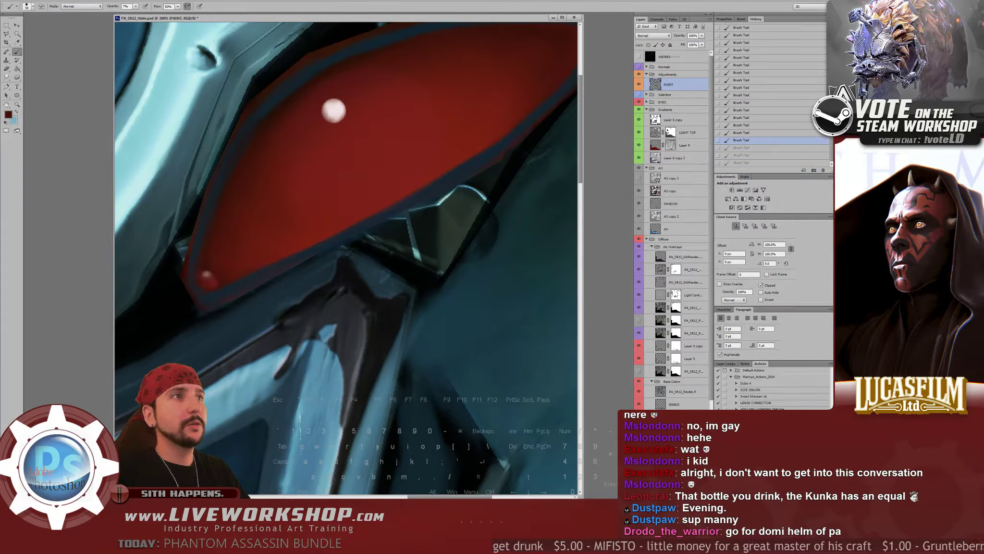
{"action": "key", "text": "ctrl+shift+z"}
{"action": "key", "text": "ctrl+shift+z"}
{"action": "key", "text": "ctrl+shift+z"}
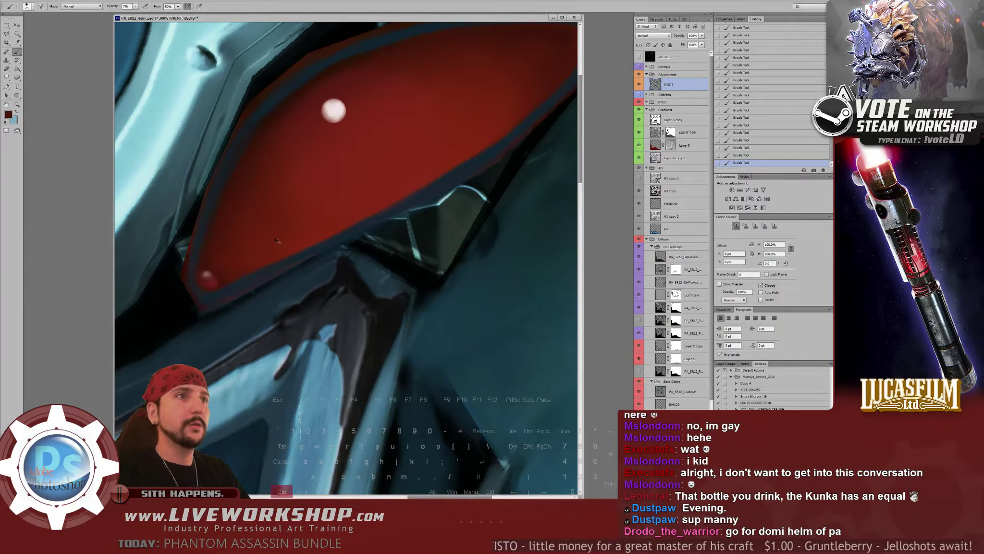
{"action": "key", "text": "ctrl+alt+z"}
{"action": "key", "text": "ctrl+alt+z"}
{"action": "key", "text": "ctrl+alt+z"}
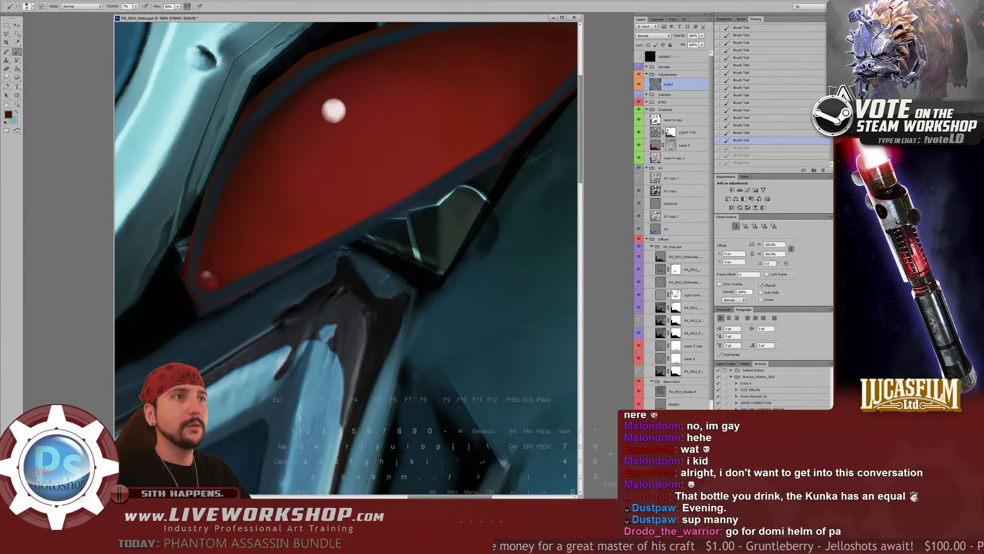
{"action": "key", "text": "ctrl+shift+z"}
{"action": "key", "text": "ctrl+shift+z"}
{"action": "key", "text": "ctrl+shift+z"}
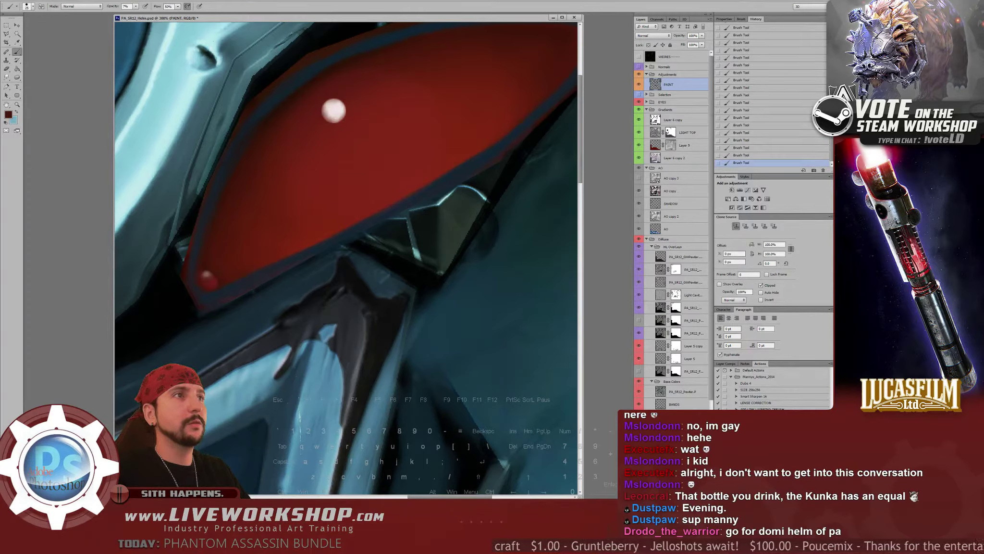
Deepen the dark red shading towards the eye's outer end
{"action": "left_click_drag", "start_coordinate": [459, 187], "coordinate": [336, 239]}
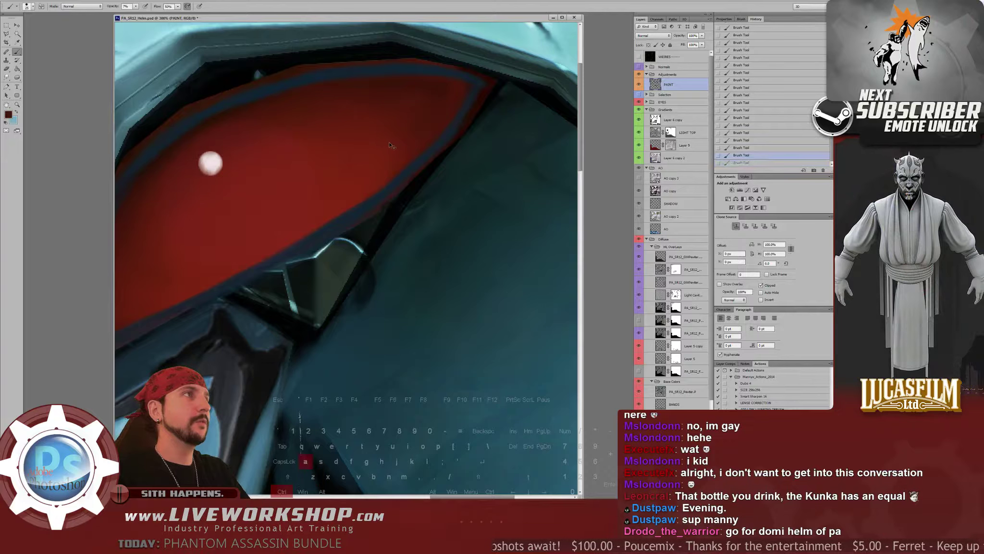
{"action": "left_click_drag", "start_coordinate": [336, 239], "coordinate": [463, 180]}
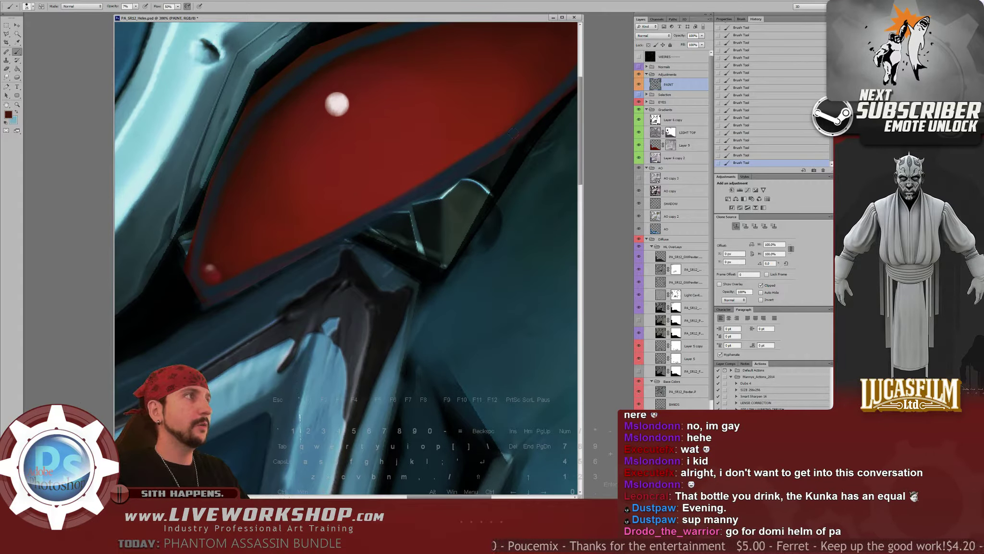
{"action": "left_click_drag", "start_coordinate": [272, 258], "coordinate": [318, 243]}
Touch up the small inner-corner highlight with the white sampled from the eye's glint and save the texture
{"action": "left_click", "coordinate": [383, 91], "text": "alt"}
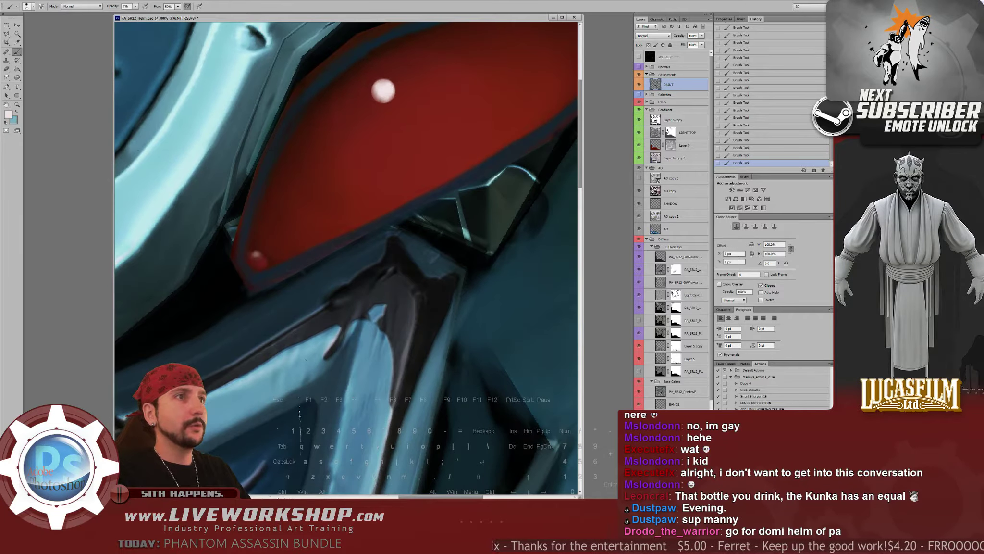
{"action": "key", "text": "ctrl+minus"}
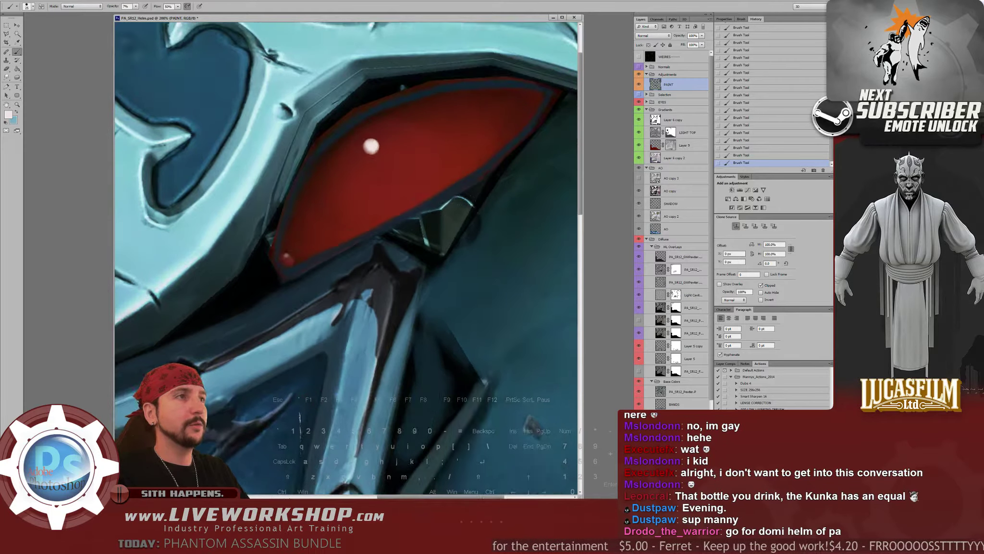
{"action": "left_click_drag", "start_coordinate": [255, 255], "coordinate": [243, 260]}
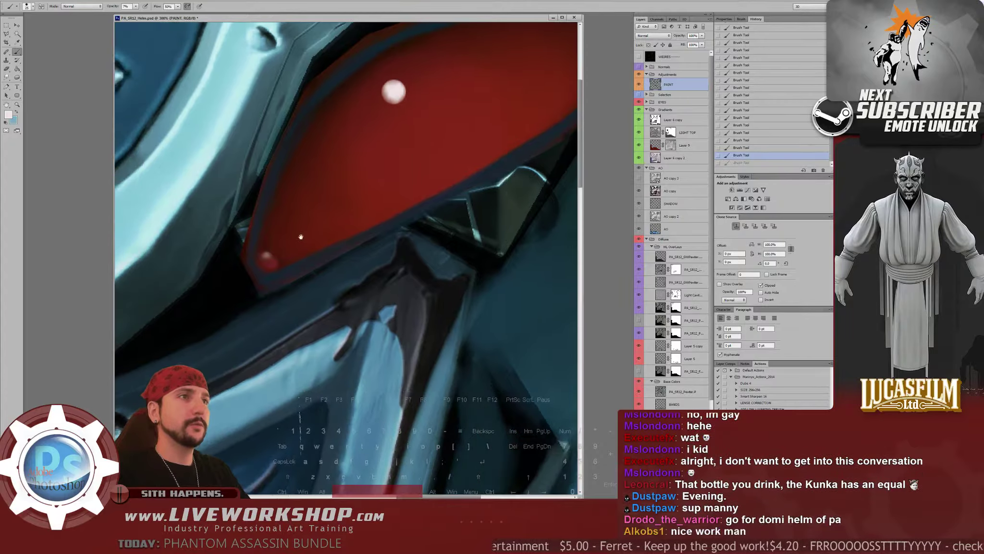
{"action": "key", "text": "ctrl+minus"}
{"action": "key", "text": "ctrl+s"}
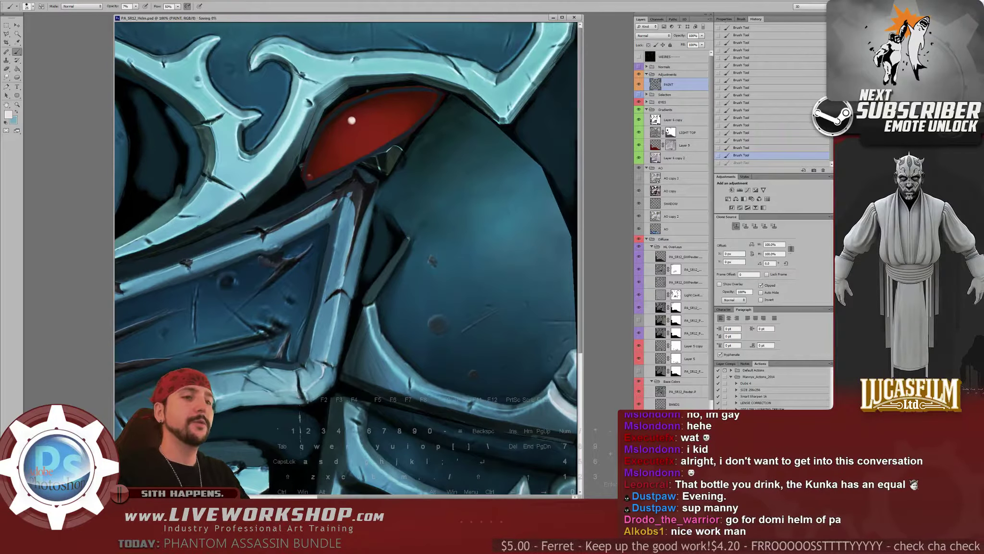
Switch to Softimage and inspect the red eye on the 3D helm model from several angles and close up
{"action": "key", "text": "alt+Tab"}
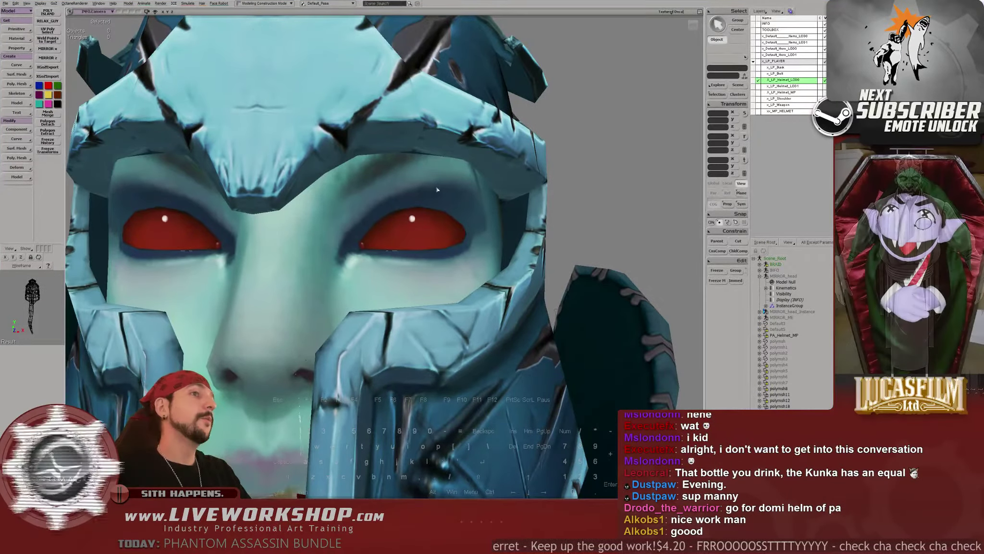
{"action": "scroll", "coordinate": [455, 220], "scroll_direction": "down", "scroll_amount": 3}
{"action": "right_click_drag", "start_coordinate": [455, 220], "coordinate": [426, 187]}
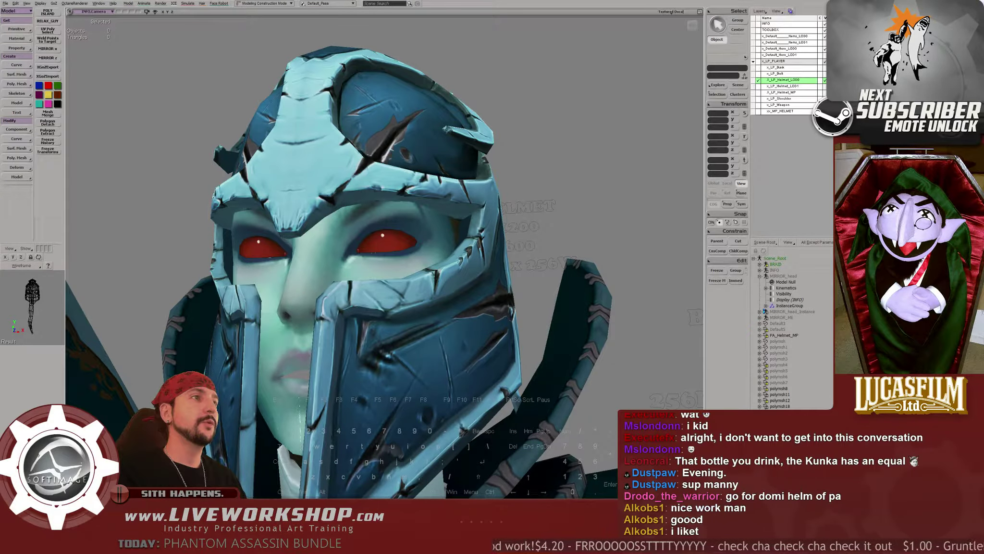
{"action": "scroll", "coordinate": [575, 126], "scroll_direction": "down", "scroll_amount": 5}
{"action": "scroll", "coordinate": [481, 192], "scroll_direction": "up", "scroll_amount": 5}
{"action": "right_click_drag", "start_coordinate": [432, 192], "coordinate": [395, 221]}
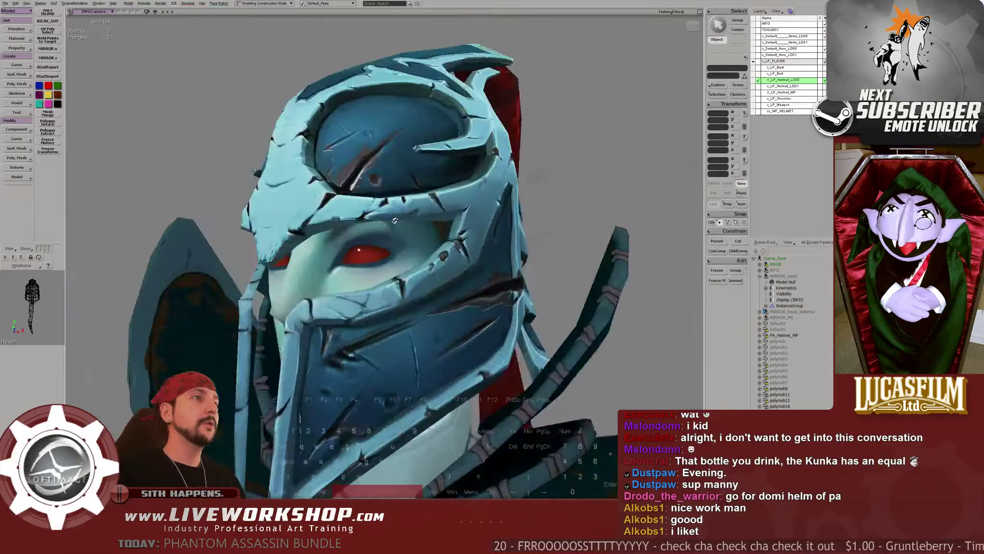
{"action": "scroll", "coordinate": [394, 220], "scroll_direction": "up", "scroll_amount": 6}
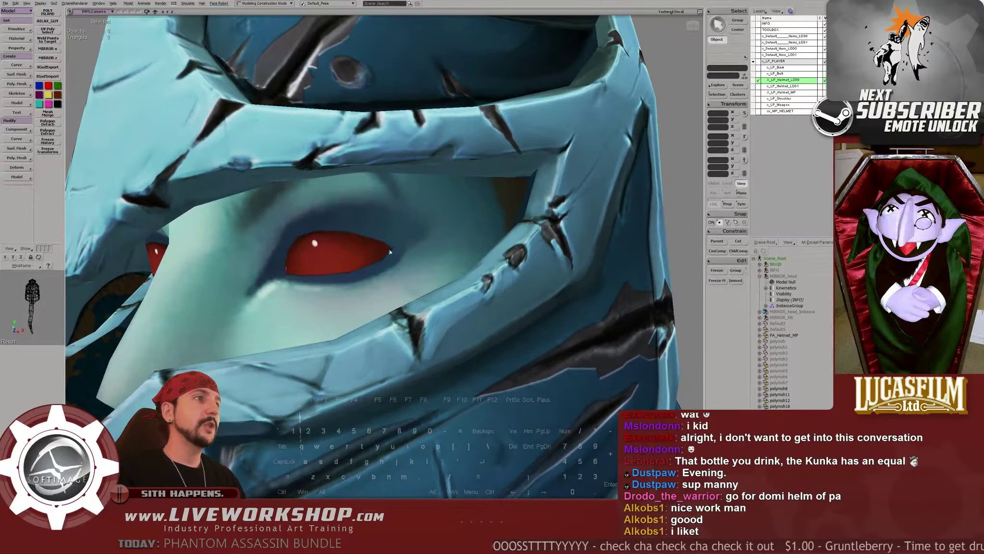
{"action": "scroll", "coordinate": [390, 252], "scroll_direction": "up", "scroll_amount": 8}
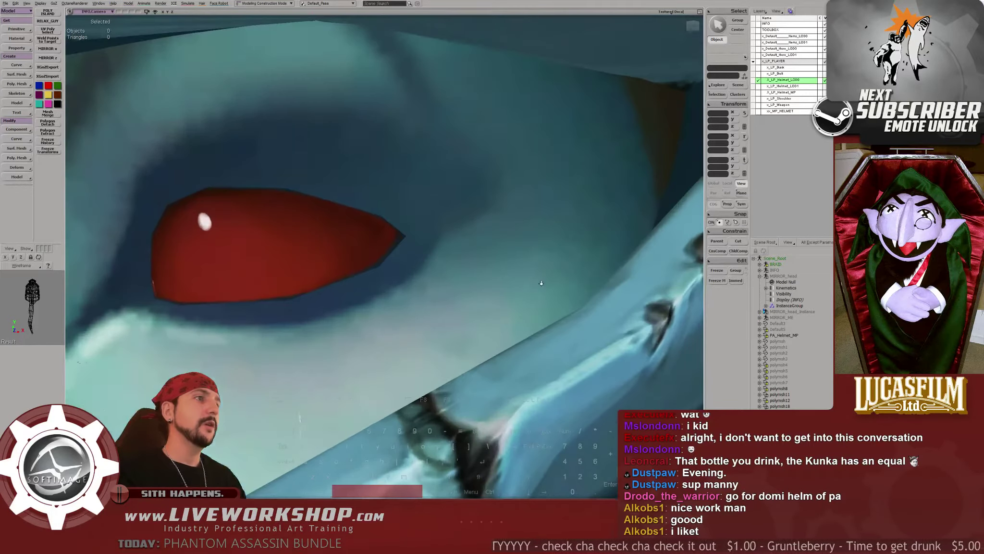
{"action": "scroll", "coordinate": [470, 270], "scroll_direction": "up", "scroll_amount": 2}
{"action": "left_click_drag", "start_coordinate": [464, 269], "coordinate": [450, 266]}
{"action": "scroll", "coordinate": [437, 263], "scroll_direction": "down", "scroll_amount": 1}
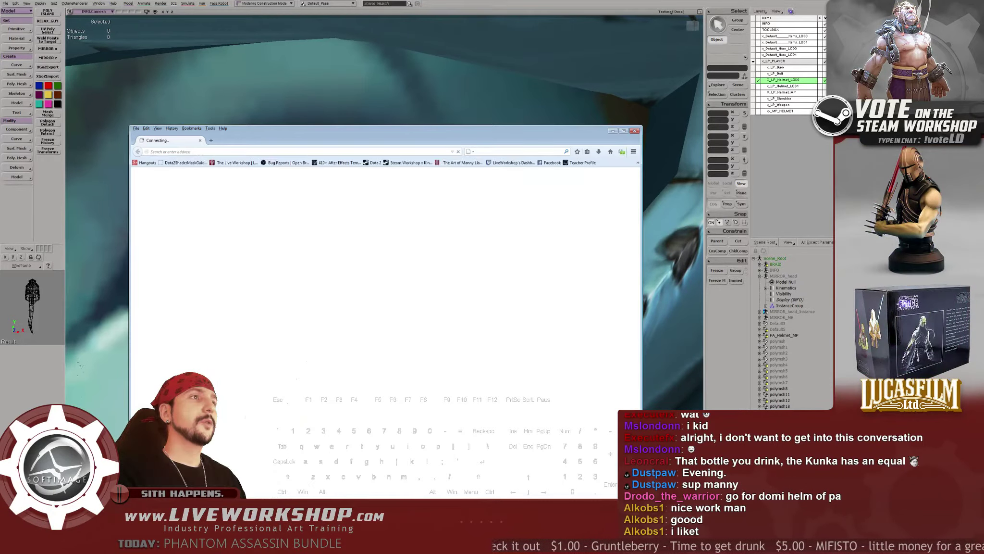
{"action": "key", "text": "alt+Tab"}
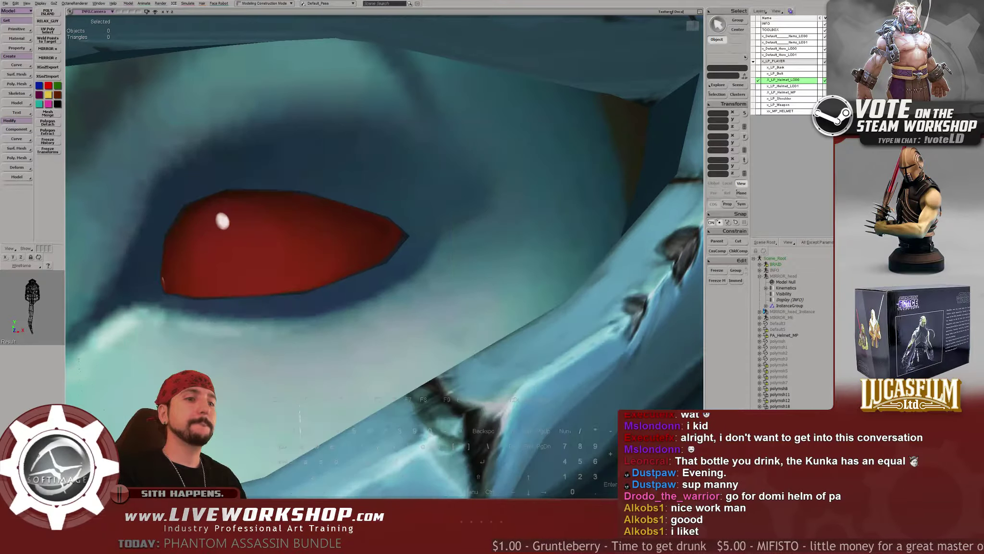
Switch to Photoshop, paste the eye's outer corner from the model screen capture beside the painted eye, and close the capture
{"action": "key", "text": "alt+Tab"}
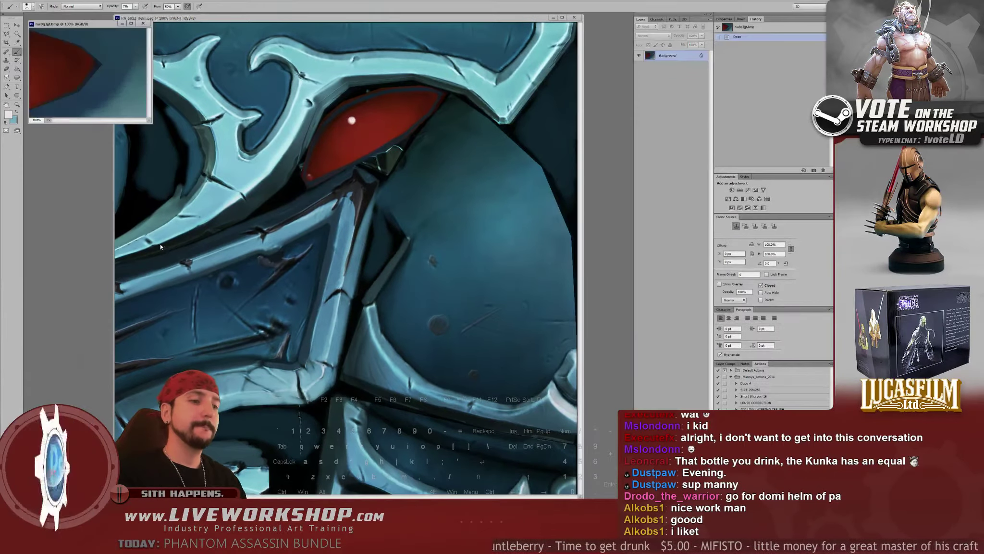
{"action": "key", "text": "m"}
{"action": "left_click_drag", "start_coordinate": [125, 51], "coordinate": [62, 106]}
{"action": "key", "text": "ctrl+c"}
{"action": "left_click", "coordinate": [336, 230]}
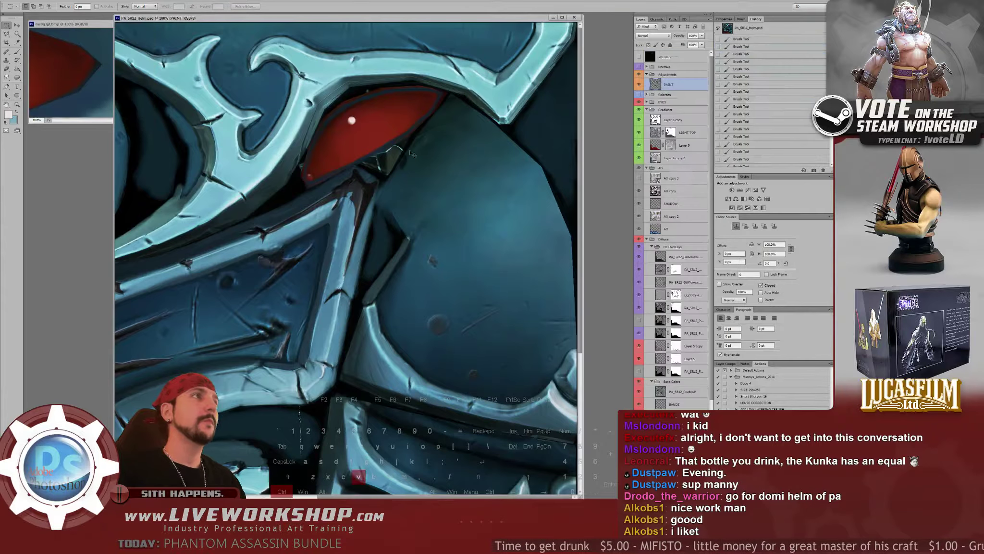
{"action": "key", "text": "ctrl+v"}
{"action": "key", "text": "v"}
{"action": "left_click_drag", "start_coordinate": [346, 259], "coordinate": [436, 182]}
{"action": "left_click", "coordinate": [61, 42]}
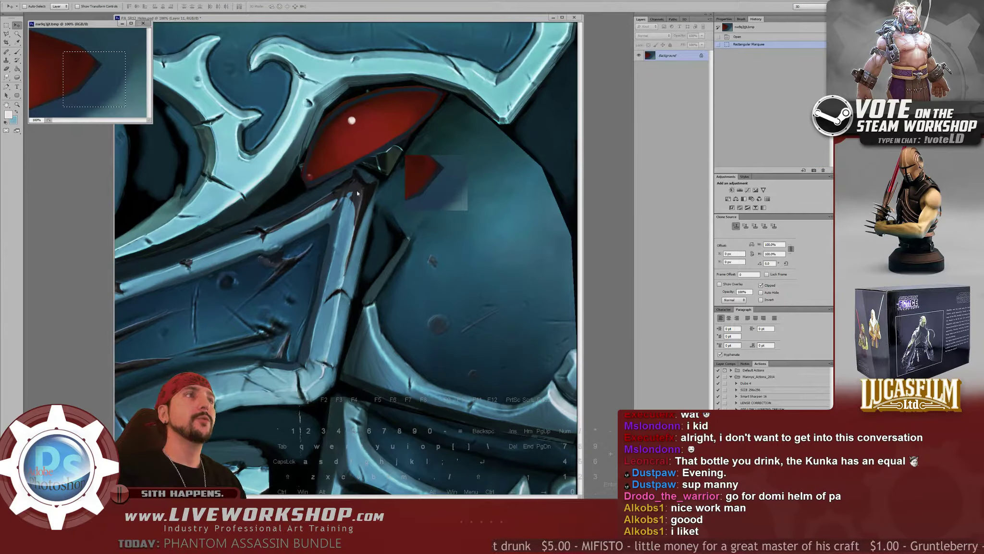
{"action": "key", "text": "ctrl+w"}
Sample the dark blue eye-rim colour, raise the brush opacity and try a stroke along the eye's lower edge
{"action": "key", "text": "ctrl+plus"}
{"action": "left_click_drag", "start_coordinate": [432, 191], "coordinate": [311, 382]}
{"action": "key", "text": "b"}
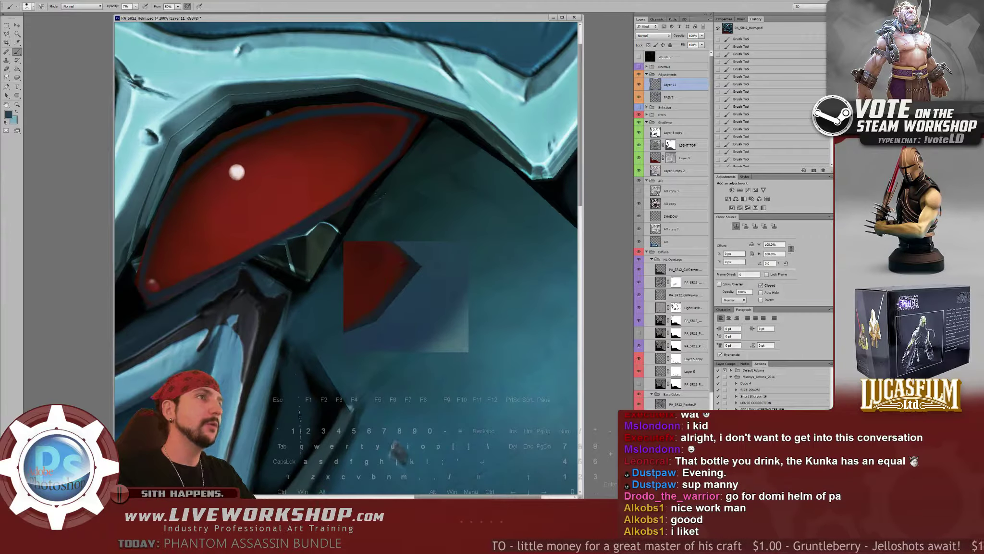
{"action": "scroll", "coordinate": [274, 249], "scroll_direction": "up", "scroll_amount": 1, "text": "alt"}
{"action": "left_click_drag", "start_coordinate": [351, 208], "coordinate": [371, 203]}
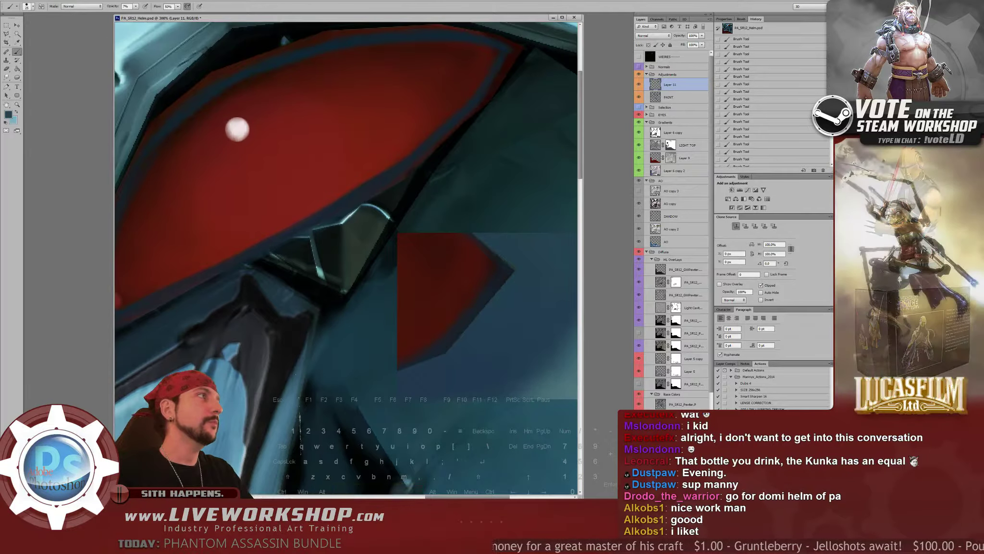
{"action": "left_click", "coordinate": [639, 84]}
{"action": "left_click", "coordinate": [640, 84]}
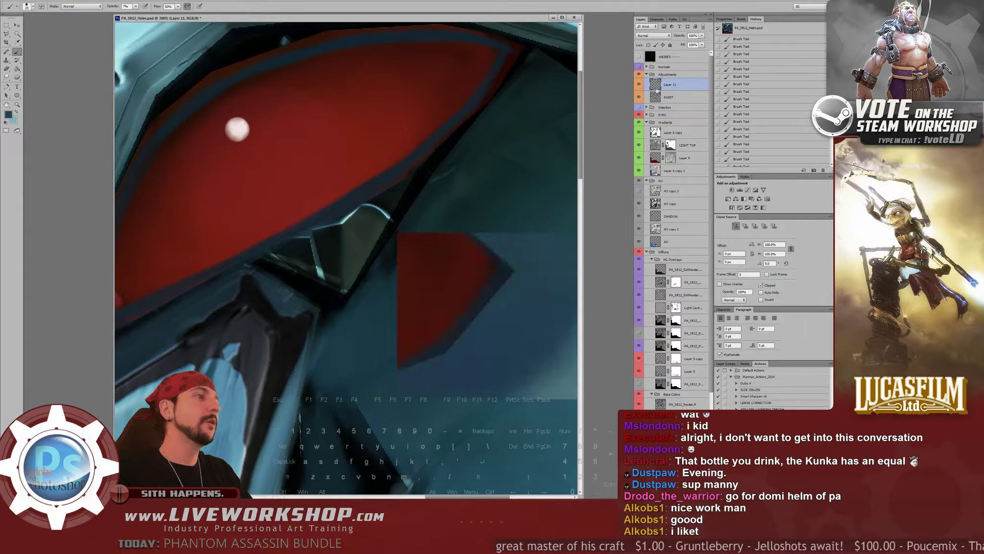
{"action": "left_click", "coordinate": [670, 98]}
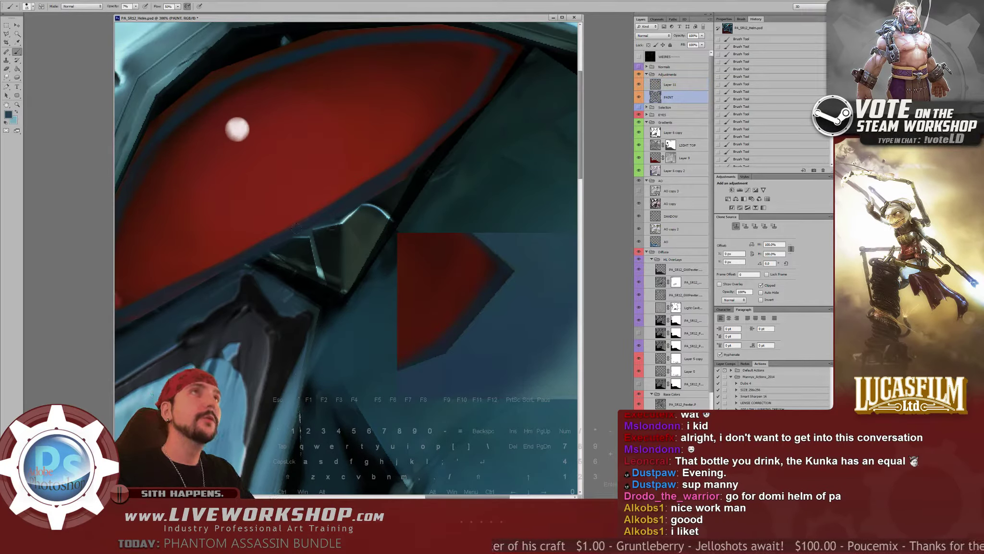
{"action": "mouse_move", "coordinate": [136, 7]}
{"action": "left_mouse_down"}
{"action": "mouse_move", "coordinate": [166, 15]}
{"action": "mouse_move", "coordinate": [155, 15]}
{"action": "left_mouse_up"}
{"action": "mouse_move", "coordinate": [380, 173]}
{"action": "left_mouse_down"}
{"action": "mouse_move", "coordinate": [382, 181]}
{"action": "mouse_move", "coordinate": [371, 175]}
{"action": "left_mouse_up"}
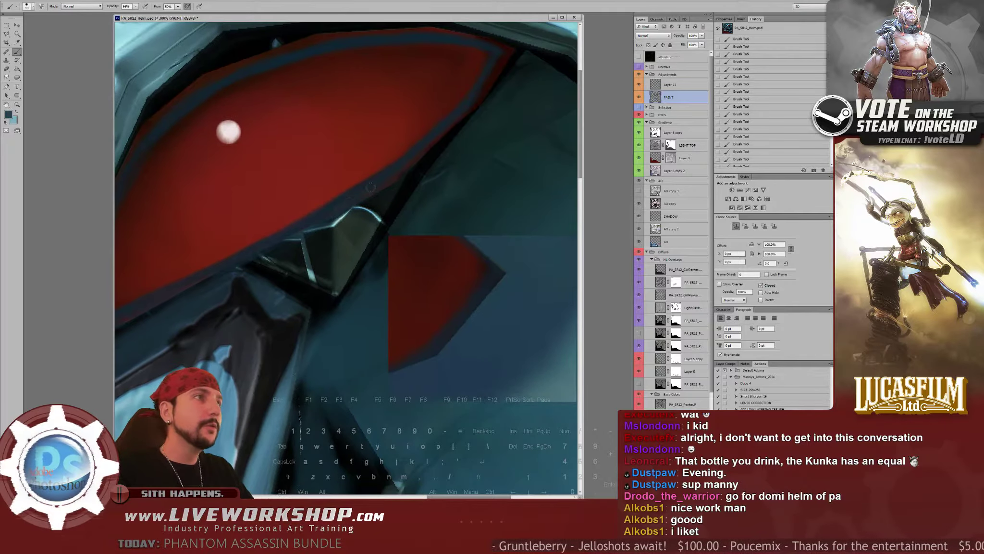
{"action": "key", "text": "ctrl+z"}
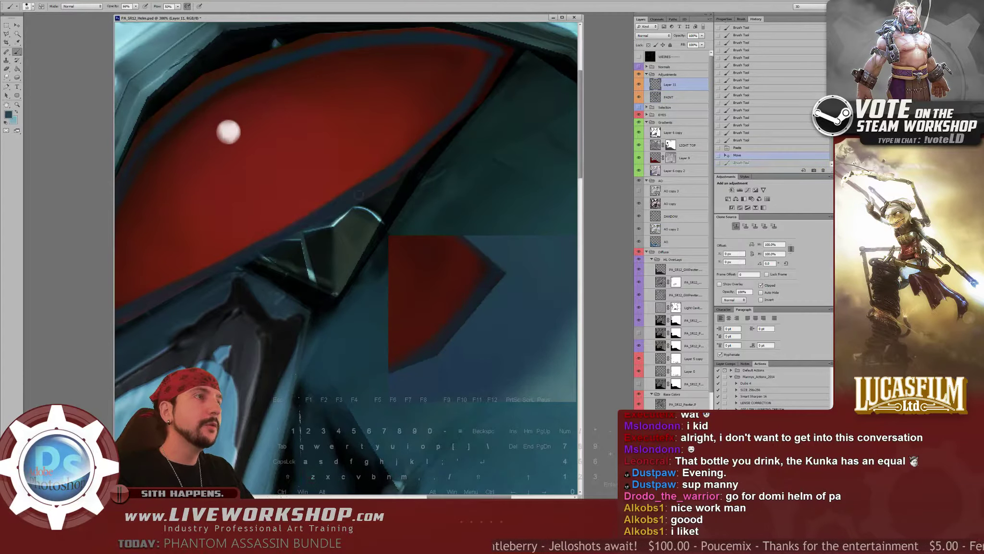
Show the wireframe layer and paint the dark blue rim along the eye's lower edge and outer corner
{"action": "left_click", "coordinate": [639, 57]}
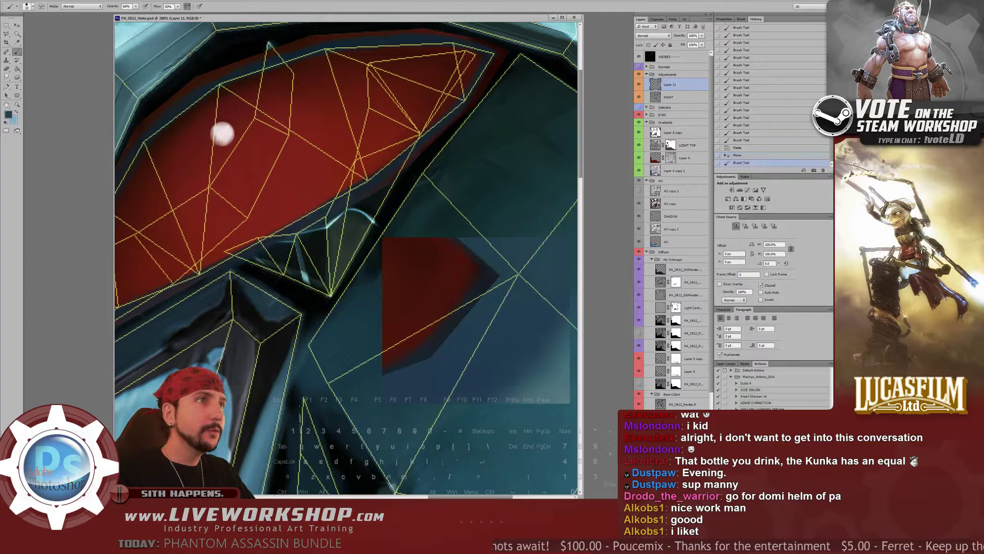
{"action": "mouse_move", "coordinate": [312, 210]}
{"action": "left_mouse_down"}
{"action": "mouse_move", "coordinate": [397, 169]}
{"action": "mouse_move", "coordinate": [363, 189]}
{"action": "left_mouse_up"}
{"action": "left_click", "coordinate": [428, 146]}
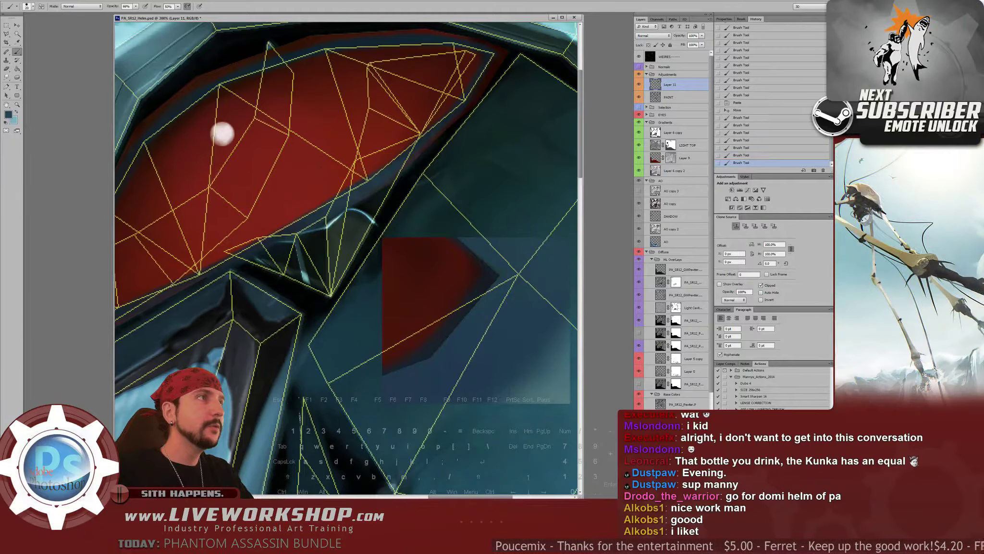
{"action": "mouse_move", "coordinate": [475, 90]}
{"action": "left_mouse_down"}
{"action": "mouse_move", "coordinate": [395, 148]}
{"action": "mouse_move", "coordinate": [410, 131]}
{"action": "left_mouse_up"}
{"action": "mouse_move", "coordinate": [409, 128]}
{"action": "left_mouse_down"}
{"action": "mouse_move", "coordinate": [409, 117]}
{"action": "mouse_move", "coordinate": [397, 142]}
{"action": "left_mouse_up"}
{"action": "left_click_drag", "start_coordinate": [397, 140], "coordinate": [375, 157]}
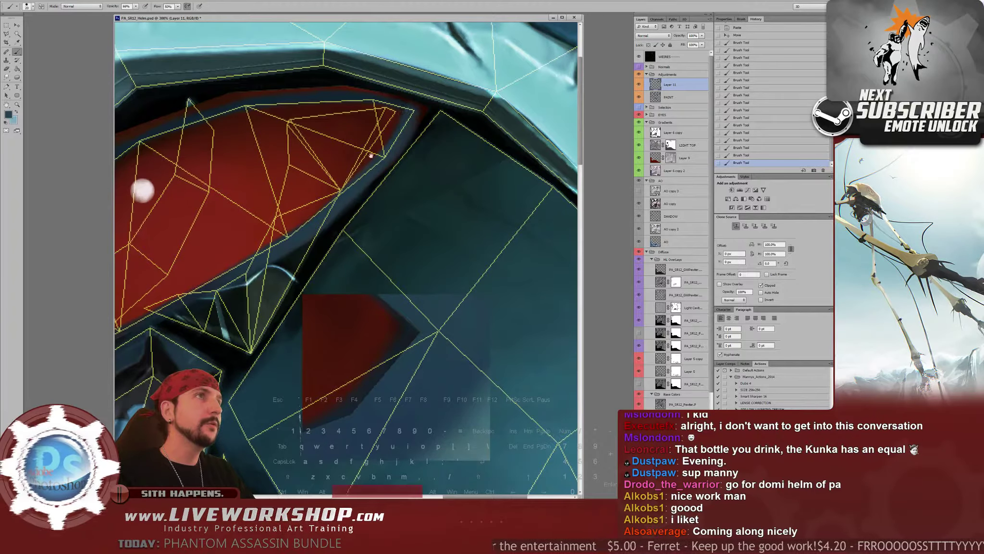
{"action": "mouse_move", "coordinate": [217, 224]}
{"action": "left_mouse_down"}
{"action": "mouse_move", "coordinate": [321, 208]}
{"action": "mouse_move", "coordinate": [402, 103]}
{"action": "left_mouse_up"}
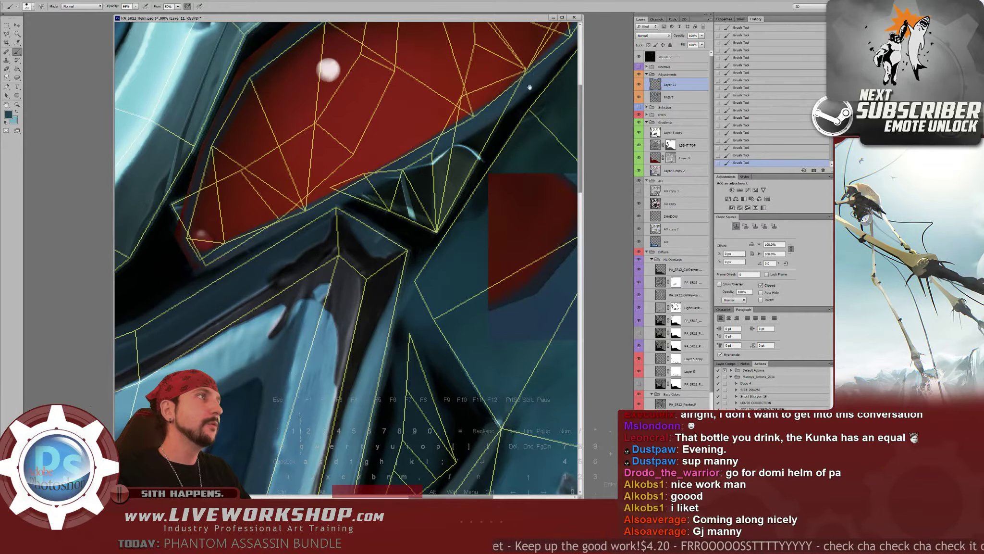
{"action": "left_click_drag", "start_coordinate": [528, 86], "coordinate": [411, 156]}
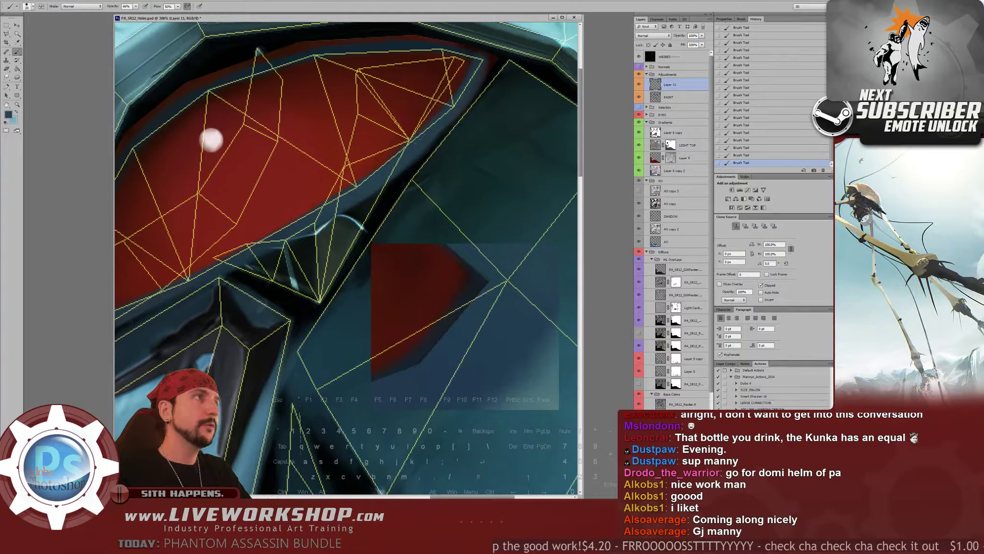
Check the eye in Softimage, and back in Photoshop refine its dark blue rim with a smaller brush and save the texture
{"action": "key", "text": "alt+Tab"}
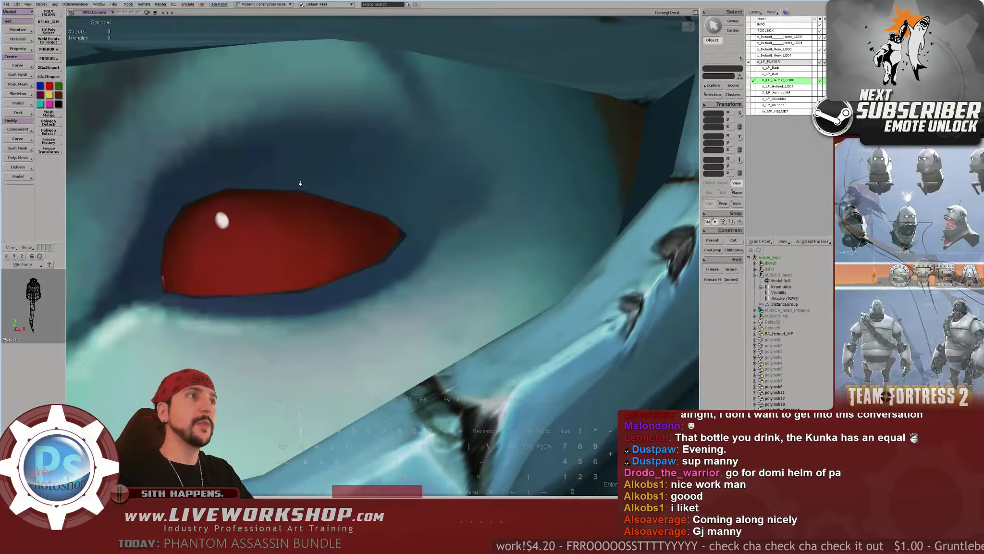
{"action": "middle_click_drag", "start_coordinate": [301, 183], "coordinate": [346, 222]}
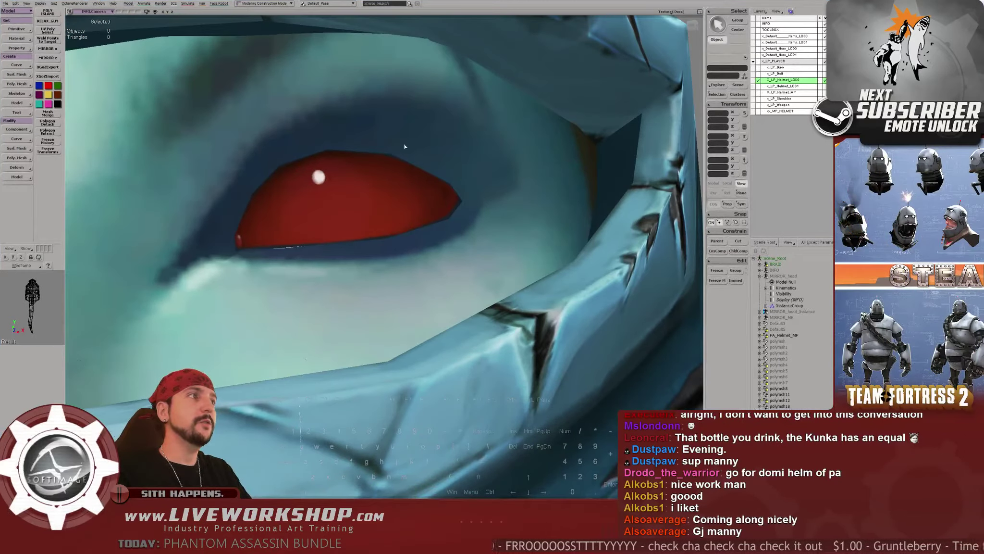
{"action": "key", "text": "alt+Tab"}
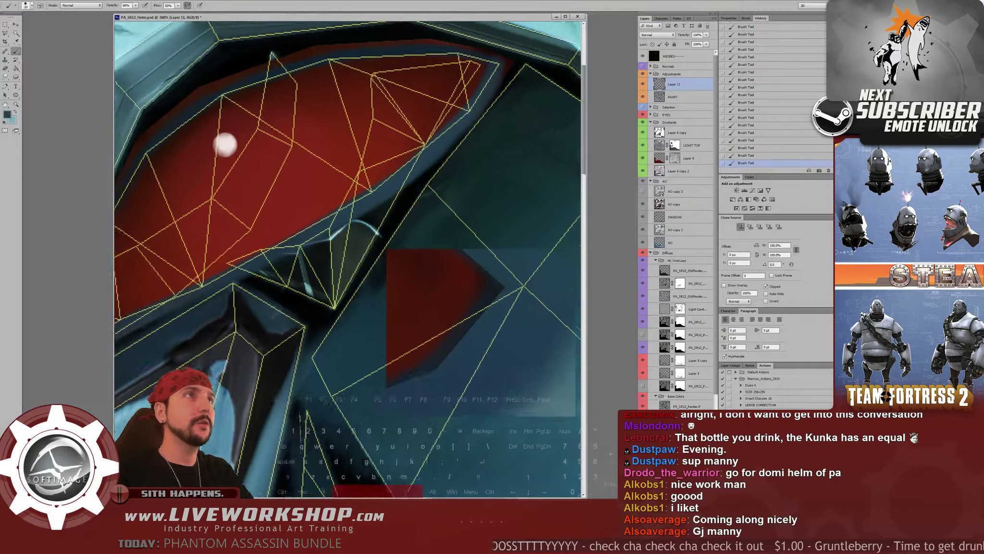
{"action": "key", "text": "["}
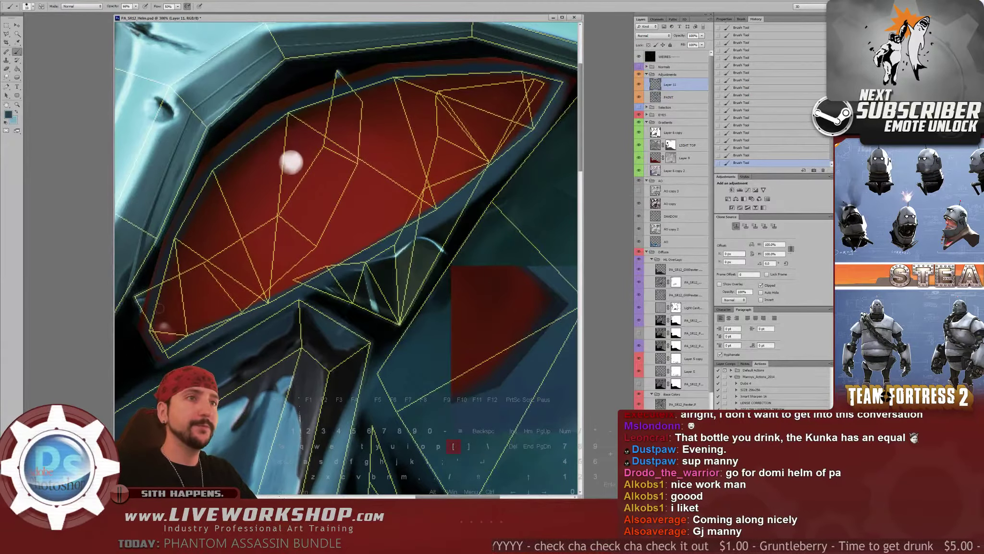
{"action": "left_click_drag", "start_coordinate": [336, 217], "coordinate": [343, 213]}
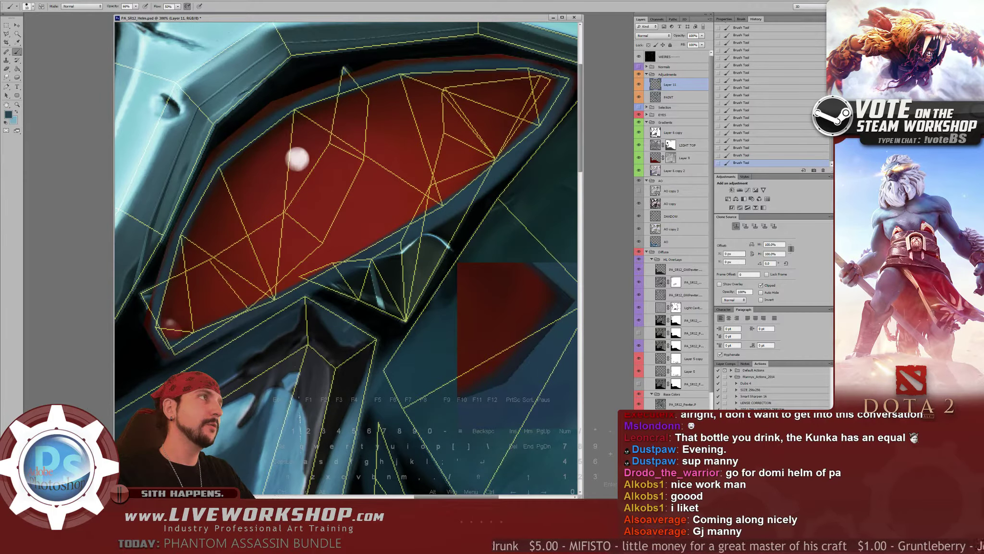
{"action": "key", "text": "ctrl+s"}
Switch to Softimage and select the helmet mesh for point editing around the red eye
{"action": "key", "text": "alt+Tab"}
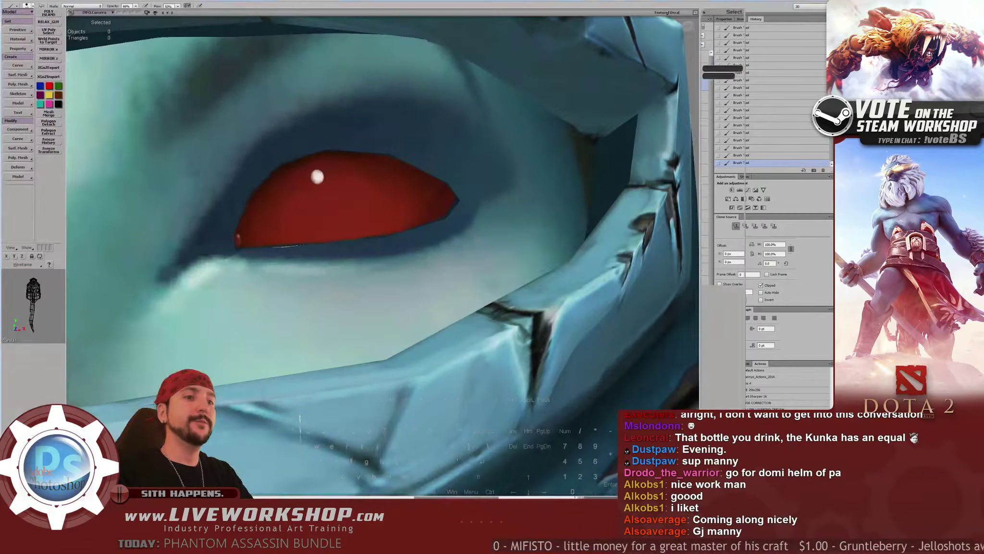
{"action": "key", "text": "space"}
{"action": "middle_click_drag", "start_coordinate": [246, 287], "coordinate": [317, 205]}
{"action": "left_click", "coordinate": [310, 265]}
{"action": "key", "text": "a"}
{"action": "key", "text": "ctrl+z"}
{"action": "key", "text": "a"}
{"action": "middle_click_drag", "start_coordinate": [283, 310], "coordinate": [277, 290]}
{"action": "key", "text": "ctrl+z"}
{"action": "key", "text": "m"}
{"action": "right_click_drag", "start_coordinate": [277, 290], "coordinate": [267, 289]}
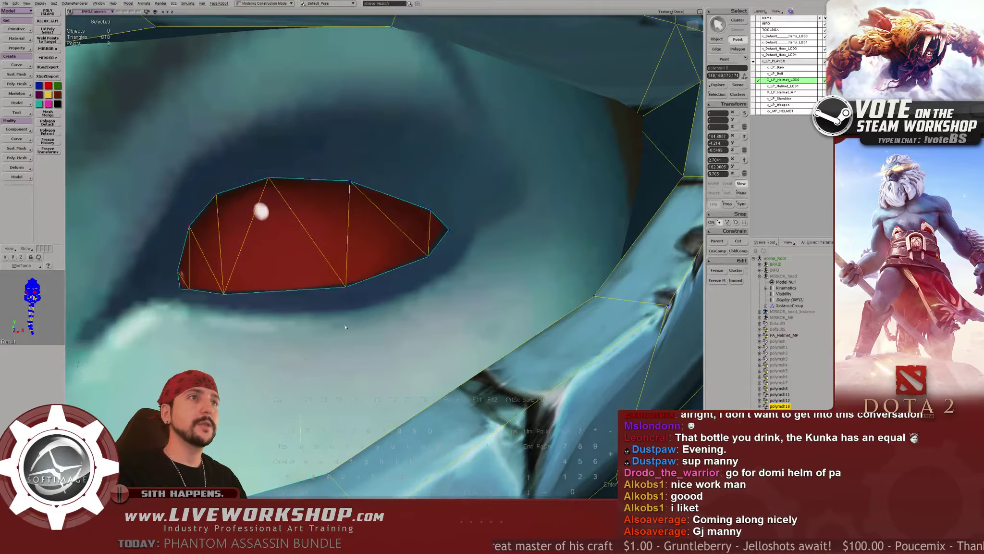
Tag the points at the red eye's inner corner and adjust their position
{"action": "middle_click_drag", "start_coordinate": [345, 327], "coordinate": [300, 241]}
{"action": "left_click_drag", "start_coordinate": [301, 240], "coordinate": [243, 260]}
{"action": "key", "text": "t"}
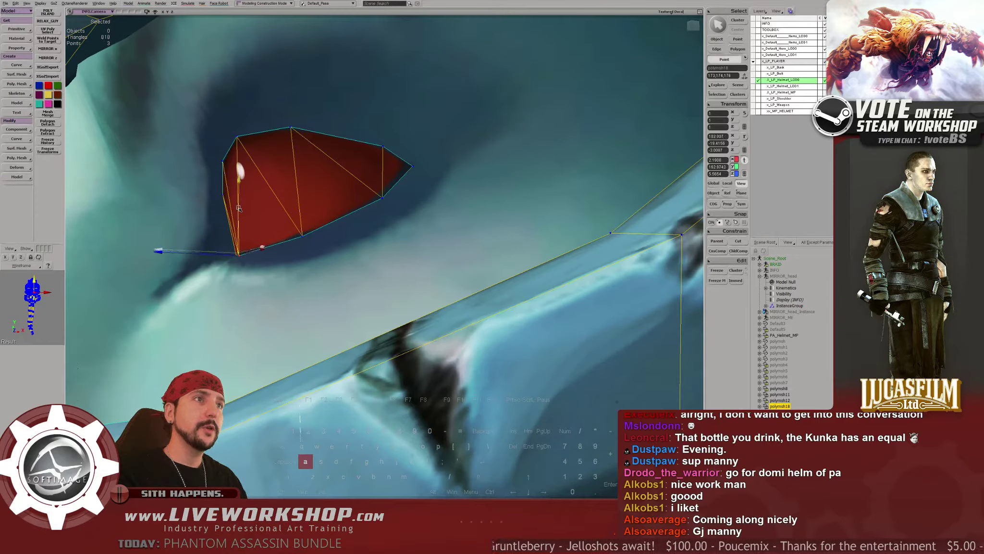
{"action": "middle_click_drag", "start_coordinate": [247, 209], "coordinate": [250, 226]}
Delete the red eye polygons on the opposite side of the face
{"action": "right_click_drag", "start_coordinate": [251, 227], "coordinate": [328, 219]}
{"action": "key", "text": "y"}
{"action": "middle_click", "coordinate": [336, 217]}
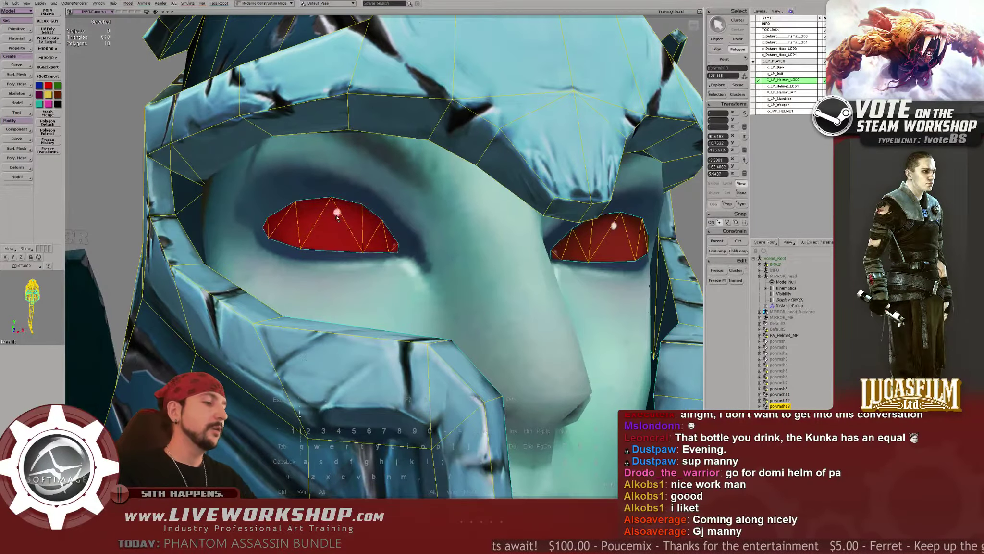
{"action": "key", "text": "Delete"}
Extract the remaining red eye's polygons while keeping the originals, and replace the extracted piece with its mirrored copy on the opposite side
{"action": "right_click_drag", "start_coordinate": [336, 217], "coordinate": [435, 264]}
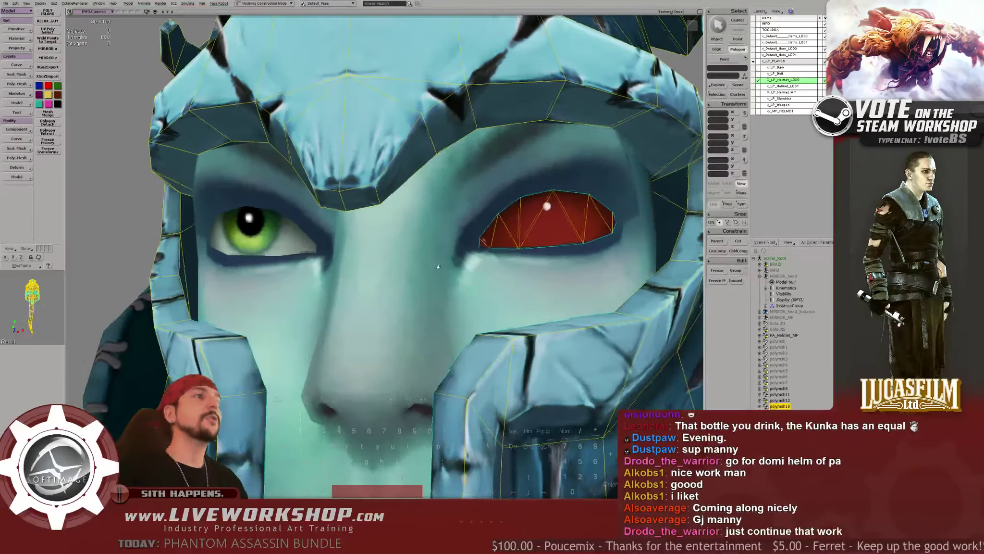
{"action": "middle_click_drag", "start_coordinate": [435, 264], "coordinate": [451, 231]}
{"action": "middle_click", "coordinate": [450, 236]}
{"action": "right_click", "coordinate": [450, 236]}
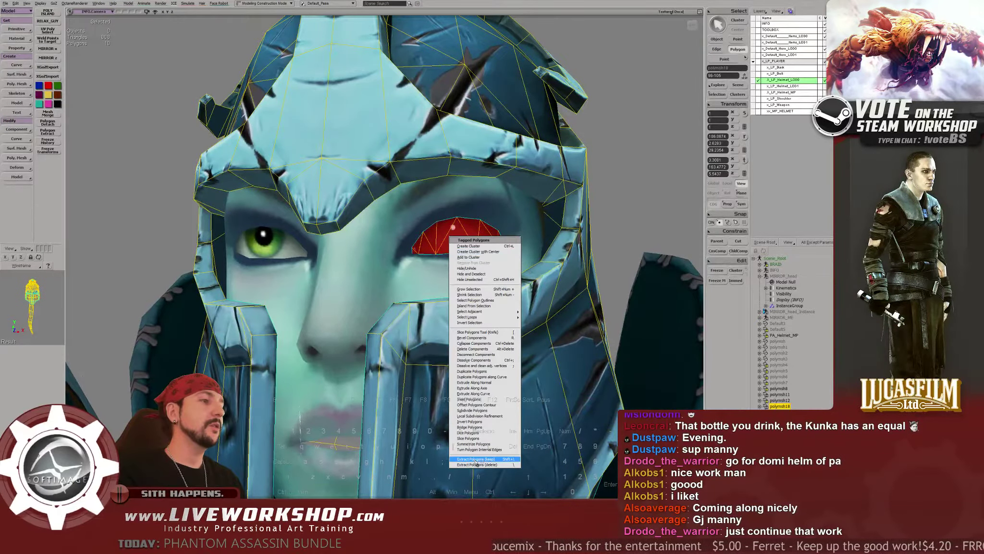
{"action": "left_click", "coordinate": [476, 459]}
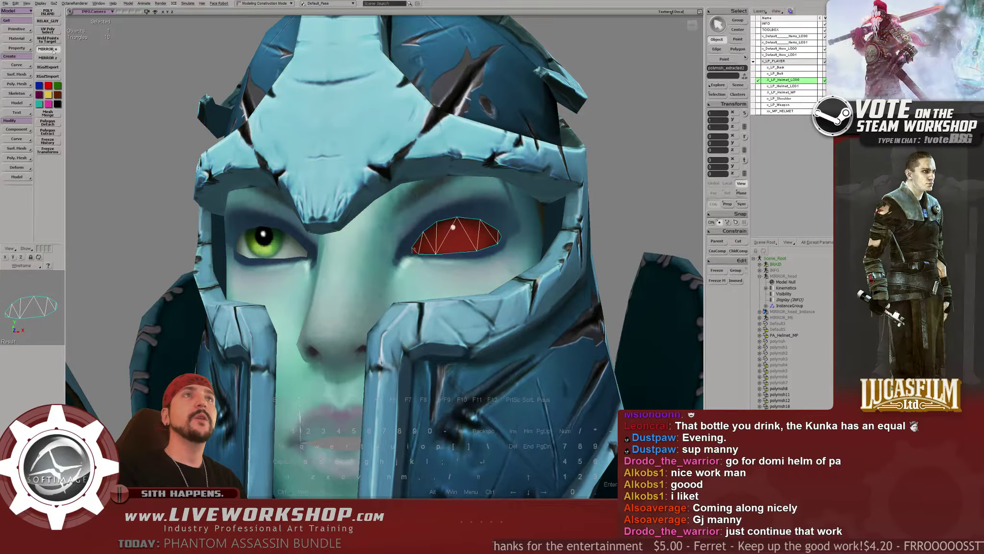
{"action": "left_click", "coordinate": [455, 240]}
{"action": "key", "text": "Delete"}
Merge the mirrored eye with the helmet mesh
{"action": "left_click", "coordinate": [279, 245]}
{"action": "left_click", "coordinate": [264, 169], "text": "shift"}
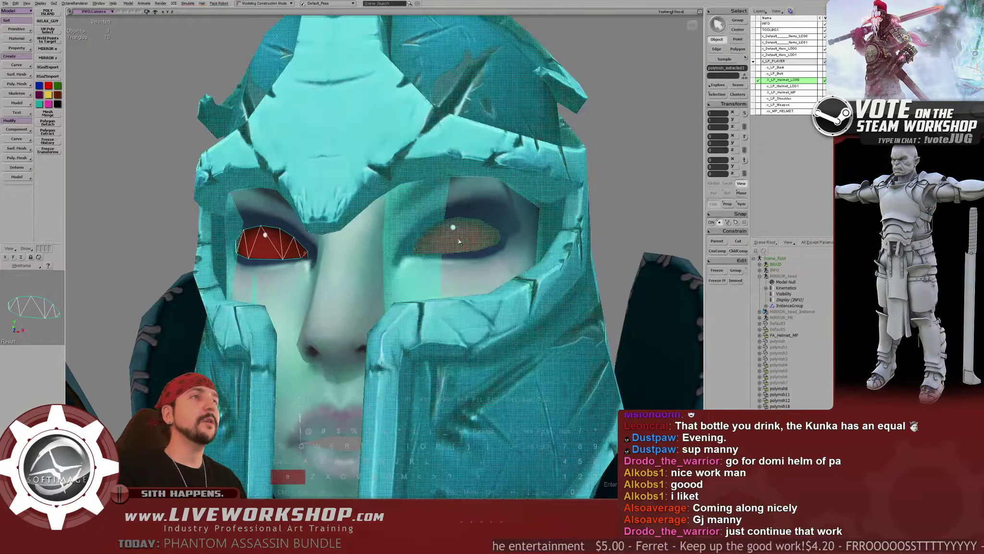
{"action": "left_click", "coordinate": [48, 113]}
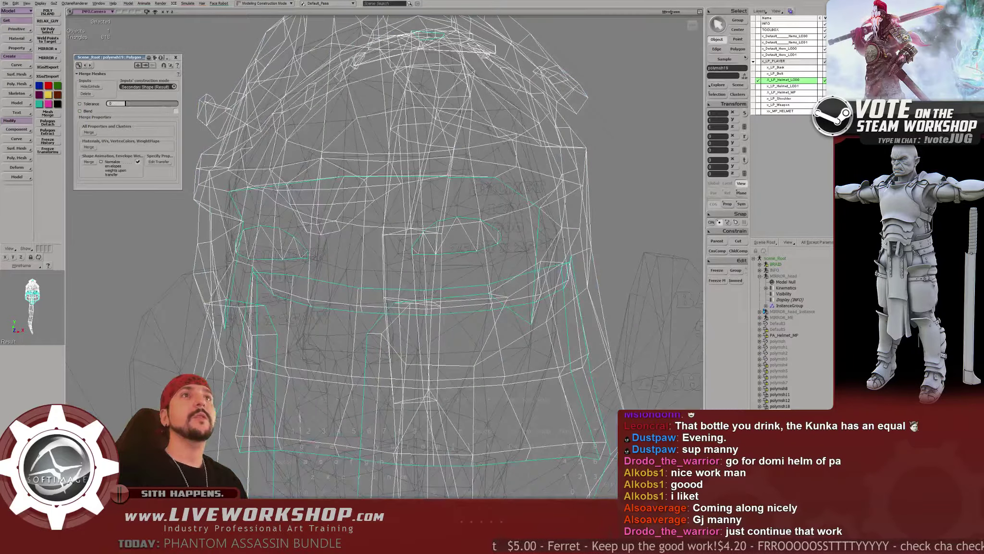
Close the mesh merge settings and clear the selection of the merged helmet mesh
{"action": "left_click", "coordinate": [176, 57]}
{"action": "key", "text": "space"}
{"action": "scroll", "coordinate": [189, 92], "scroll_direction": "down", "scroll_amount": 2}
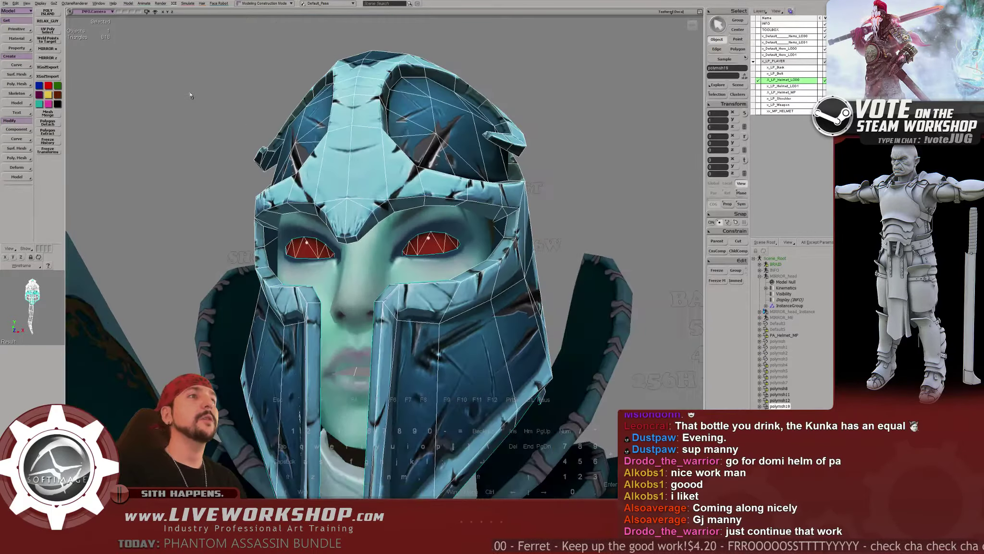
{"action": "key", "text": "a"}
{"action": "middle_click_drag", "start_coordinate": [402, 206], "coordinate": [401, 129]}
{"action": "key", "text": "ctrl+z"}
{"action": "right_click_drag", "start_coordinate": [402, 129], "coordinate": [347, 152]}
{"action": "key", "text": "ctrl+shift+a"}
Examine both red eyes and the surrounding helmet up close, from the front and from either side
{"action": "scroll", "coordinate": [347, 152], "scroll_direction": "up", "scroll_amount": 8}
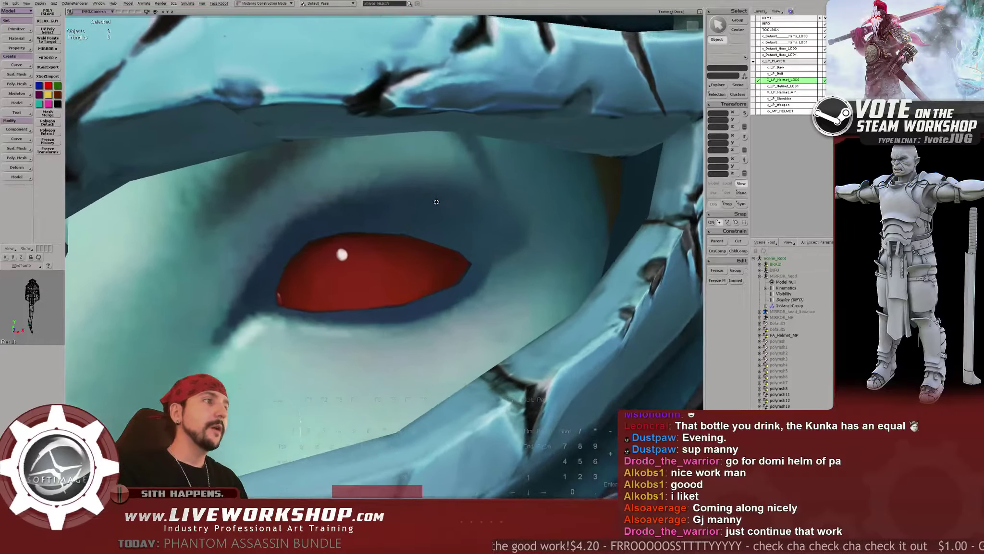
{"action": "scroll", "coordinate": [375, 269], "scroll_direction": "down", "scroll_amount": 2}
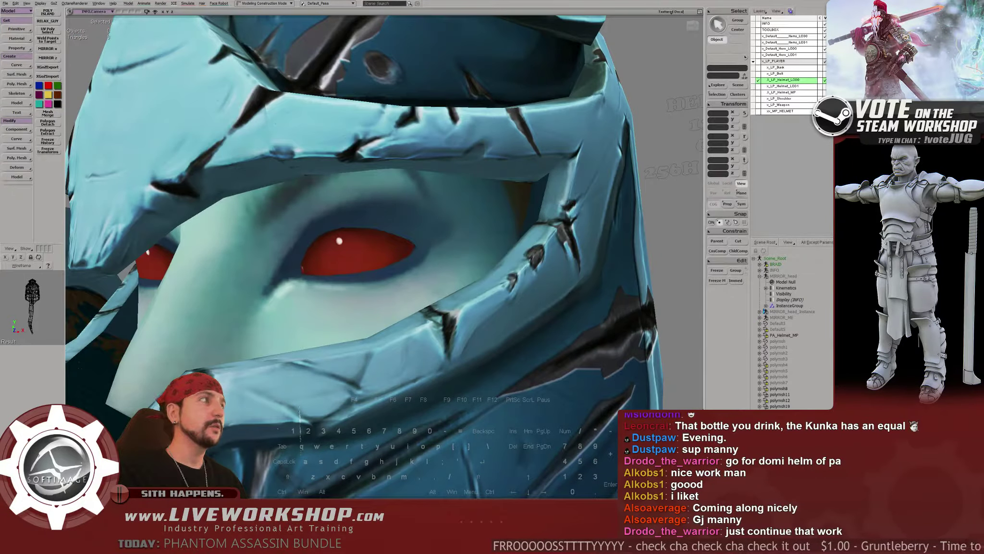
{"action": "scroll", "coordinate": [514, 156], "scroll_direction": "down", "scroll_amount": 3}
{"action": "mouse_move", "coordinate": [464, 192]}
{"action": "right_mouse_down"}
{"action": "mouse_move", "coordinate": [500, 192]}
{"action": "mouse_move", "coordinate": [453, 200]}
{"action": "right_mouse_up"}
{"action": "scroll", "coordinate": [500, 193], "scroll_direction": "up", "scroll_amount": 1}
{"action": "scroll", "coordinate": [452, 241], "scroll_direction": "up", "scroll_amount": 3}
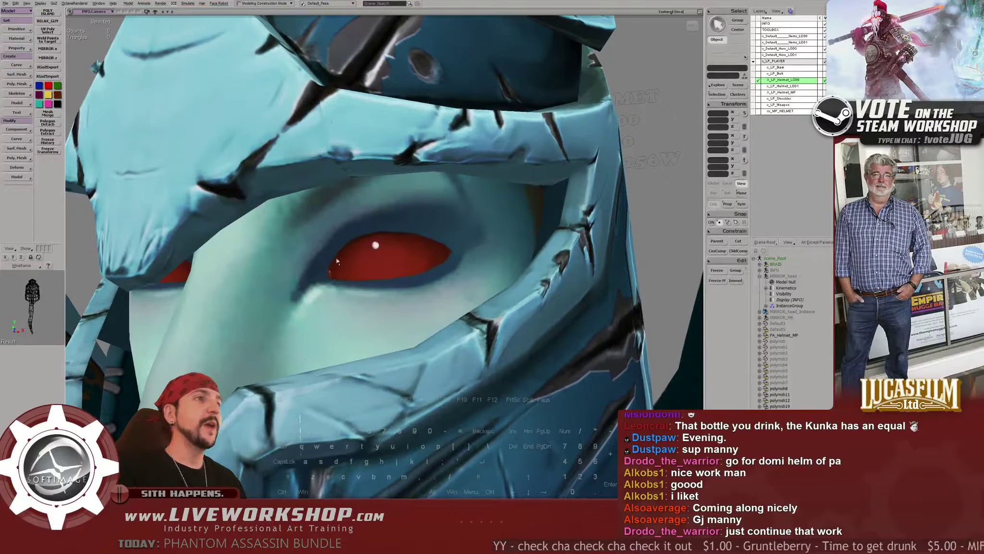
{"action": "left_click_drag", "start_coordinate": [446, 256], "coordinate": [469, 241]}
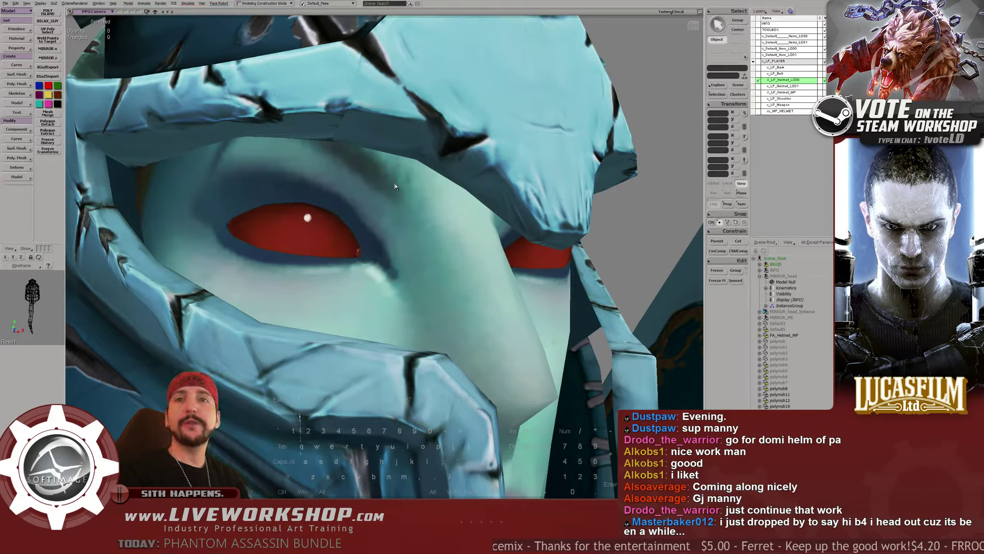
{"action": "middle_click_drag", "start_coordinate": [459, 168], "coordinate": [428, 166]}
{"action": "right_click_drag", "start_coordinate": [428, 166], "coordinate": [404, 163]}
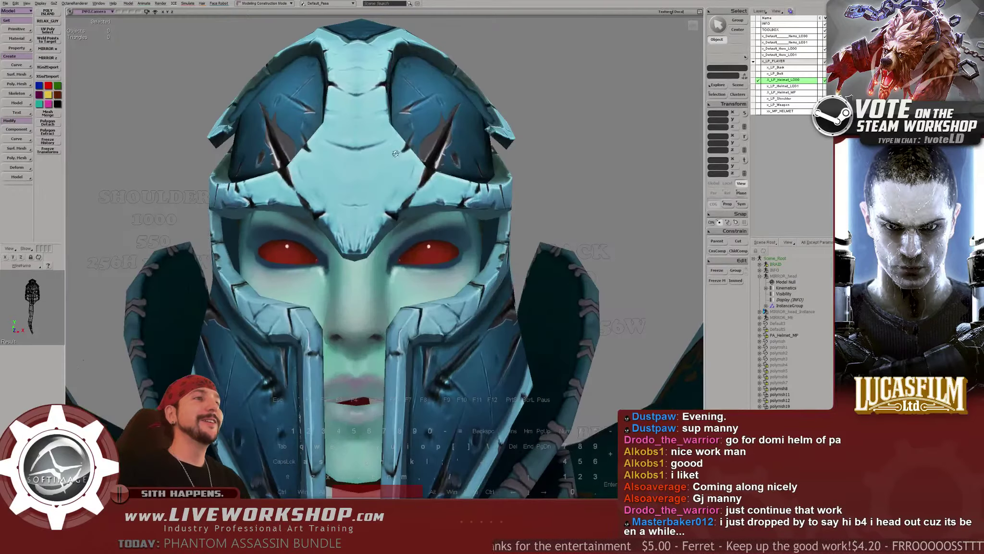
{"action": "middle_click_drag", "start_coordinate": [403, 163], "coordinate": [396, 161]}
{"action": "right_click_drag", "start_coordinate": [397, 161], "coordinate": [304, 156]}
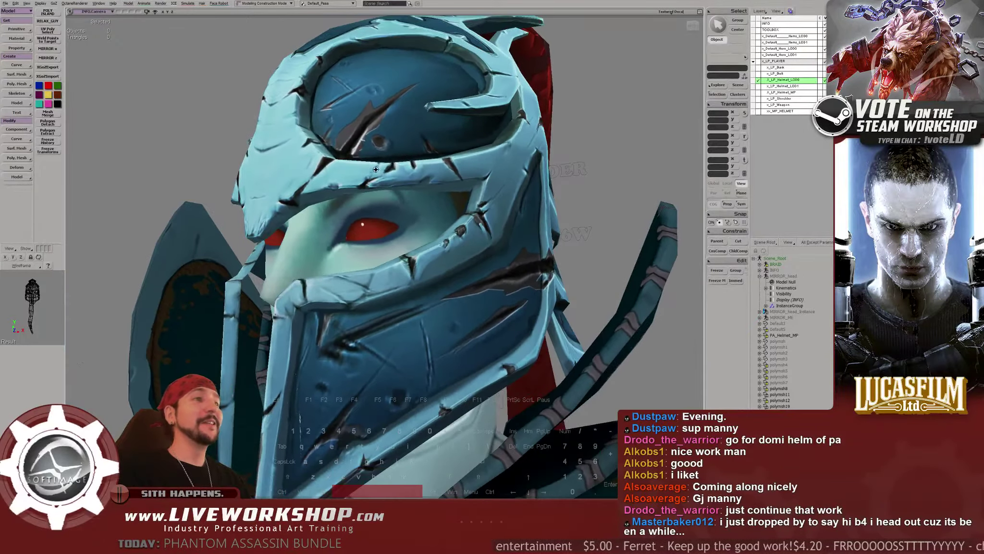
{"action": "middle_click_drag", "start_coordinate": [304, 156], "coordinate": [286, 153]}
{"action": "right_click_drag", "start_coordinate": [285, 154], "coordinate": [417, 193]}
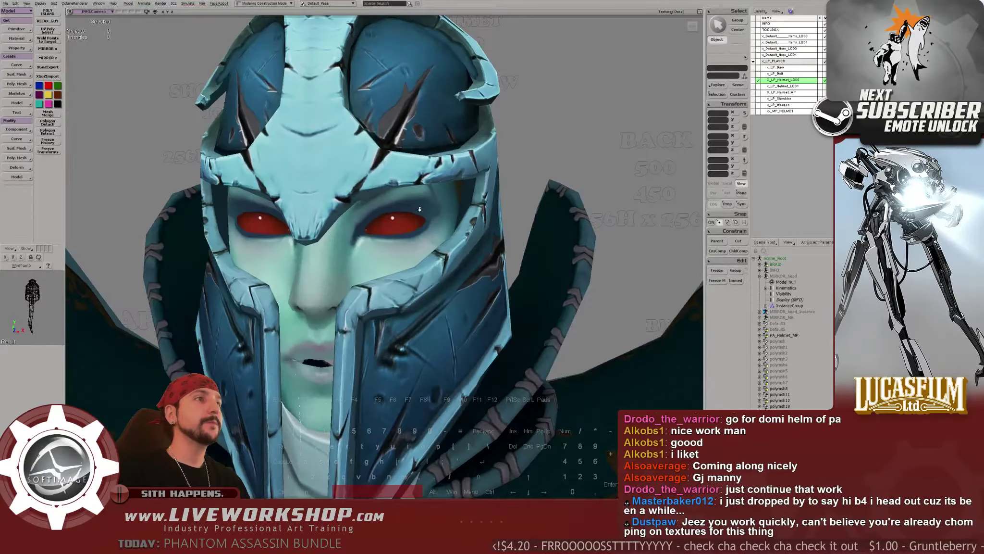
{"action": "mouse_move", "coordinate": [416, 192]}
{"action": "middle_mouse_down"}
{"action": "mouse_move", "coordinate": [420, 213]}
{"action": "mouse_move", "coordinate": [407, 166]}
{"action": "mouse_move", "coordinate": [400, 190]}
{"action": "middle_mouse_up"}
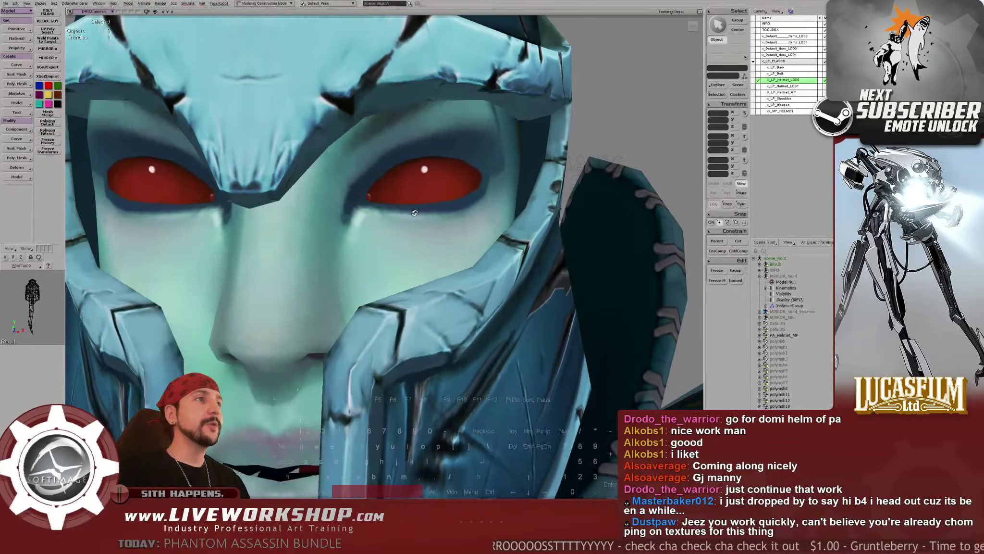
Open the helmet mesh in the texture editor and frame the UVs at the red eye's inner corner
{"action": "left_click", "coordinate": [399, 189]}
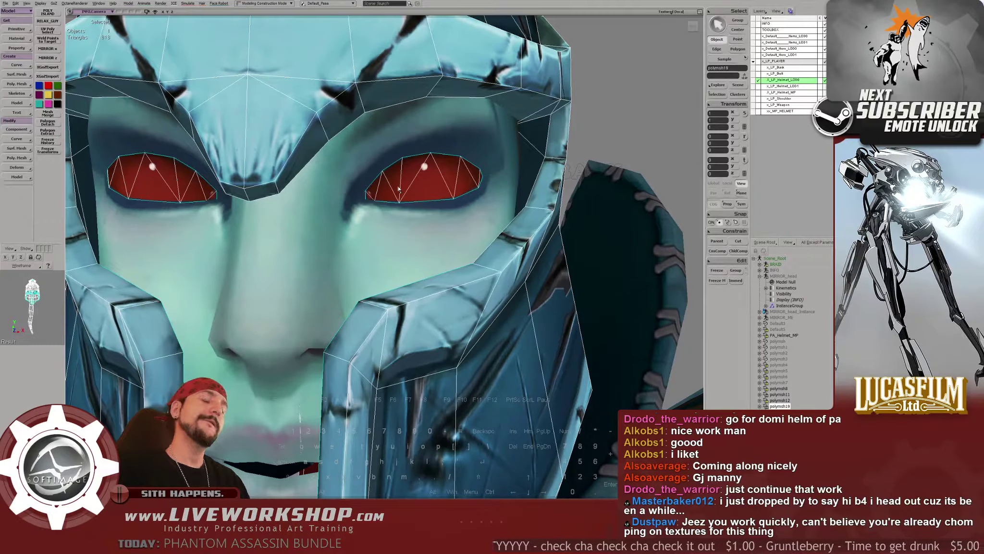
{"action": "key", "text": "alt+7"}
{"action": "left_click_drag", "start_coordinate": [397, 186], "coordinate": [332, 218]}
{"action": "middle_click_drag", "start_coordinate": [332, 219], "coordinate": [339, 228]}
{"action": "left_click_drag", "start_coordinate": [667, 123], "coordinate": [538, 204]}
{"action": "middle_click_drag", "start_coordinate": [539, 204], "coordinate": [542, 125]}
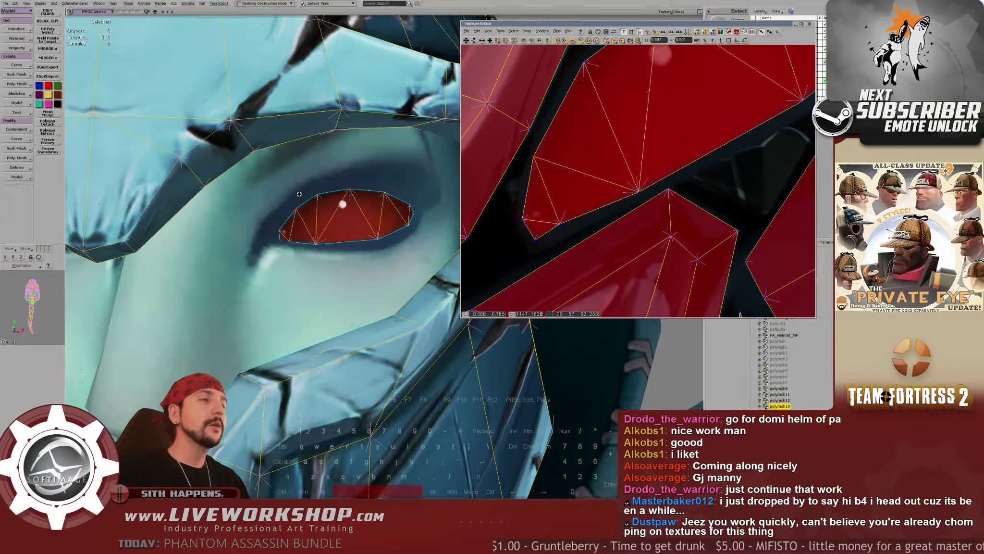
{"action": "middle_click_drag", "start_coordinate": [298, 194], "coordinate": [337, 207]}
{"action": "key", "text": "space"}
{"action": "key", "text": "ctrl+shift+a"}
{"action": "right_click_drag", "start_coordinate": [357, 252], "coordinate": [377, 254]}
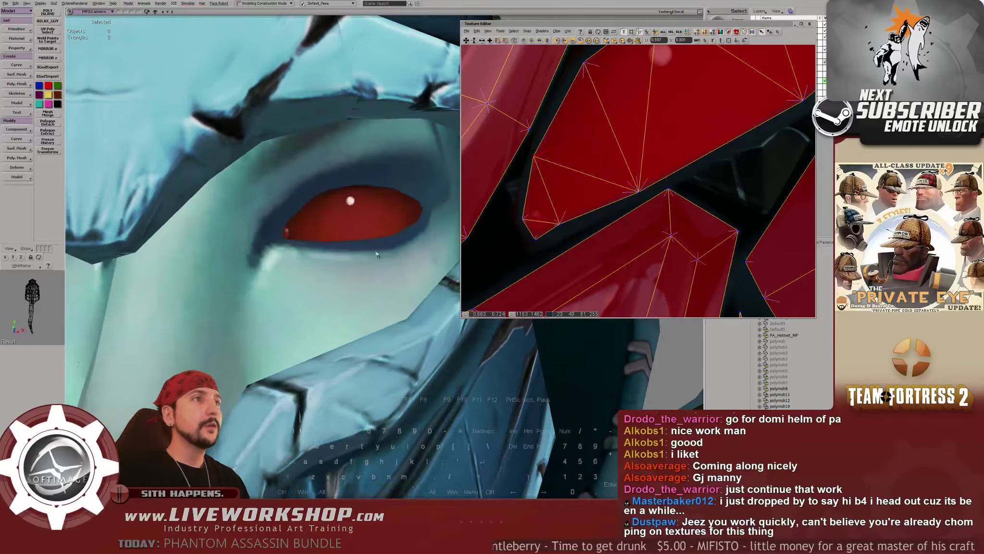
Reposition the UV points around the red eye's inner corner and lower edge to adjust how the painted texture fits
{"action": "key", "text": "ctrl+z"}
{"action": "middle_click_drag", "start_coordinate": [369, 202], "coordinate": [394, 211]}
{"action": "key", "text": "ctrl+z"}
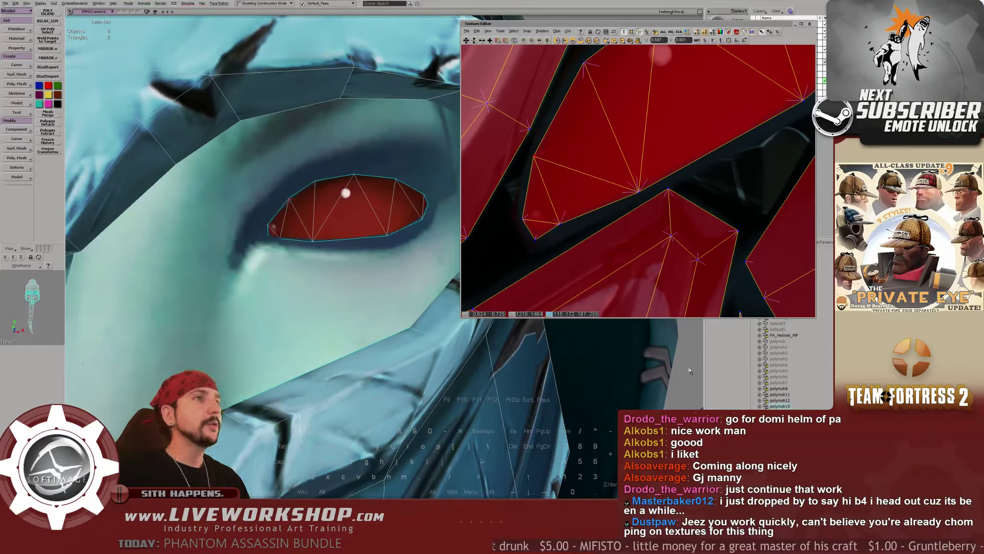
{"action": "key", "text": "ctrl+y"}
{"action": "key", "text": "ctrl+y"}
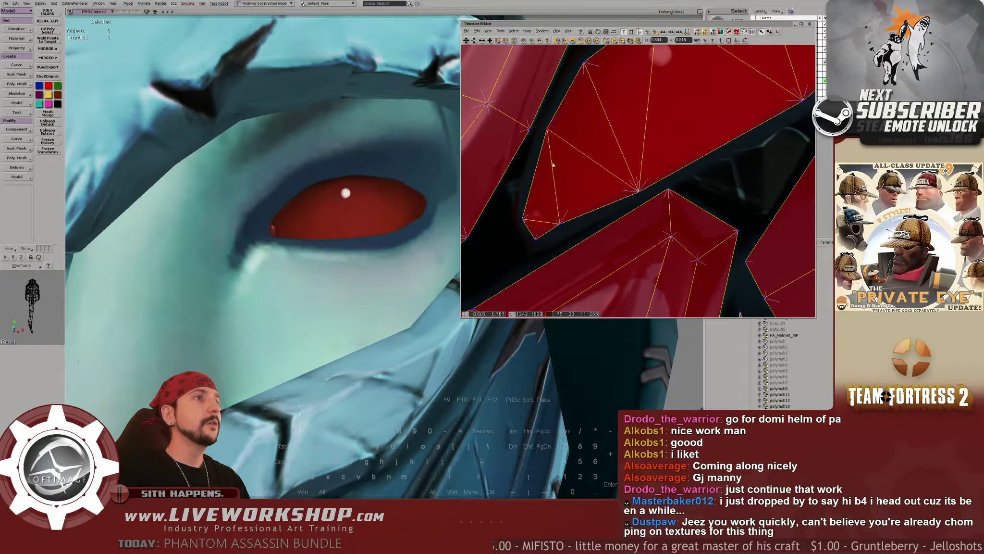
{"action": "key", "text": "a"}
{"action": "left_click_drag", "start_coordinate": [549, 138], "coordinate": [541, 166]}
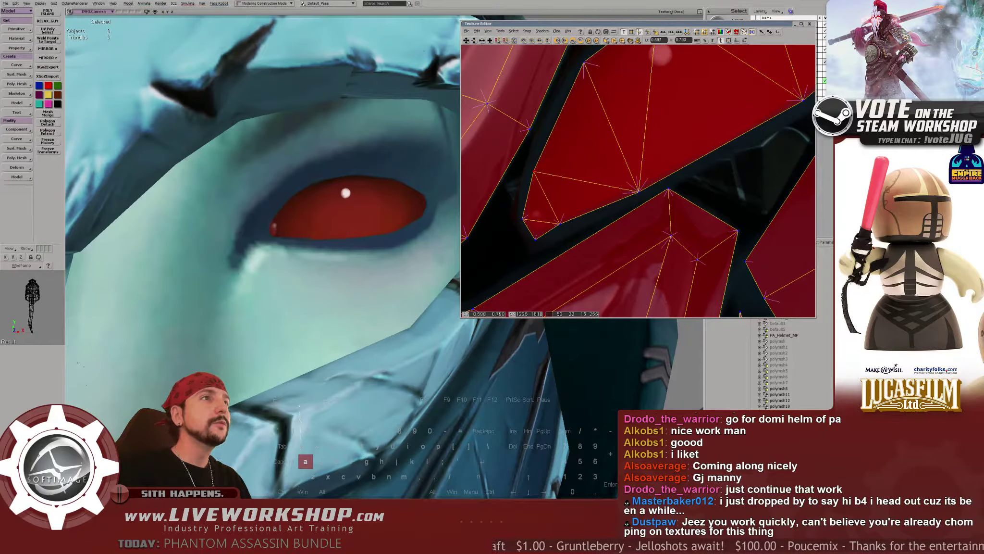
{"action": "left_click", "coordinate": [559, 224]}
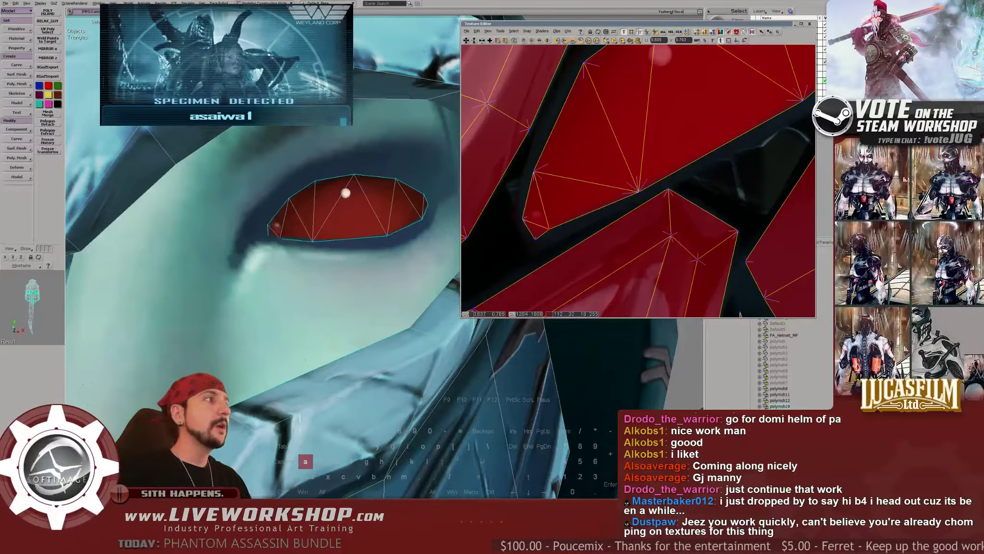
{"action": "left_click", "coordinate": [640, 192]}
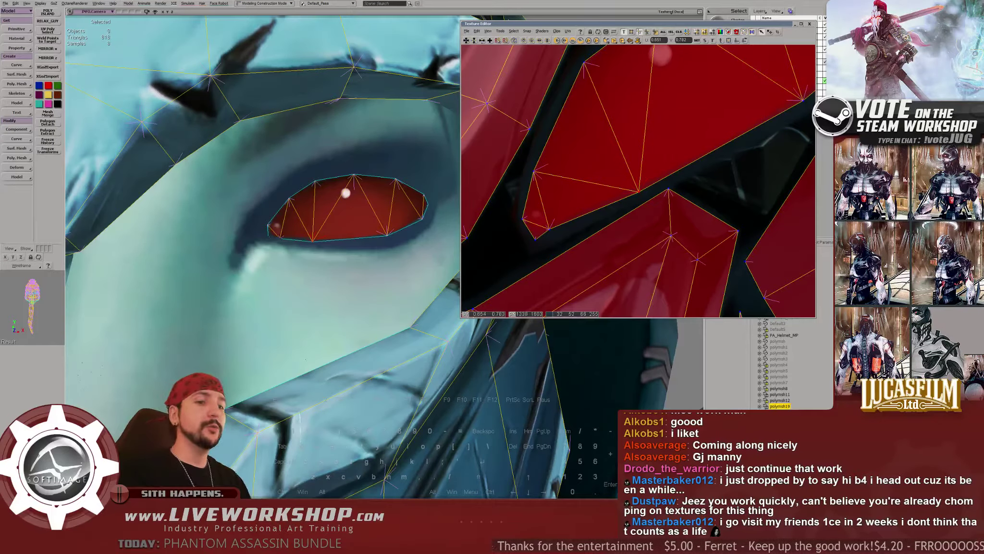
{"action": "key", "text": "a"}
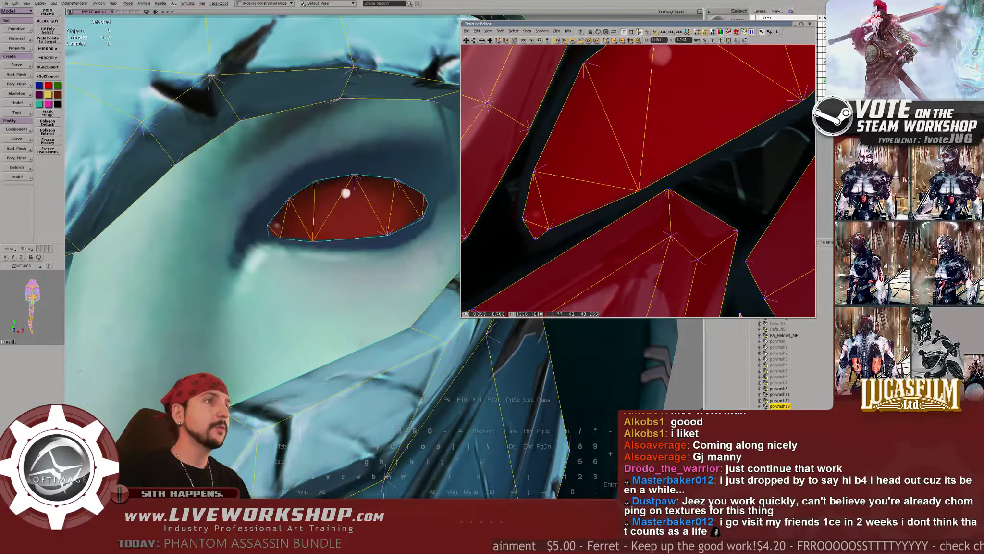
Close the texture editor and check the inner corners of both red eyes on the model
{"action": "scroll", "coordinate": [642, 184], "scroll_direction": "down", "scroll_amount": 2}
{"action": "right_click_drag", "start_coordinate": [187, 195], "coordinate": [303, 202]}
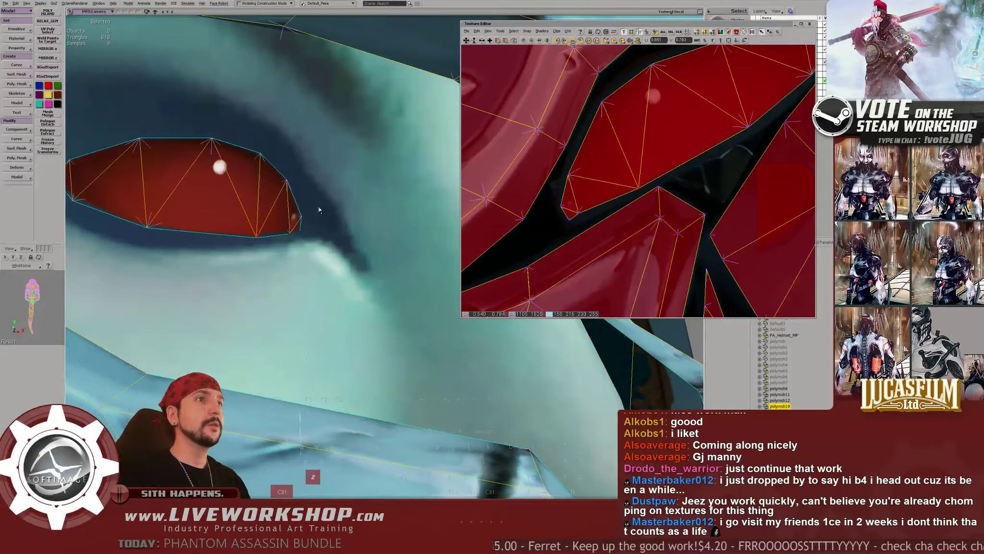
{"action": "key", "text": "grave"}
{"action": "scroll", "coordinate": [320, 210], "scroll_direction": "down", "scroll_amount": 4}
{"action": "key", "text": "space"}
{"action": "left_click", "coordinate": [642, 147]}
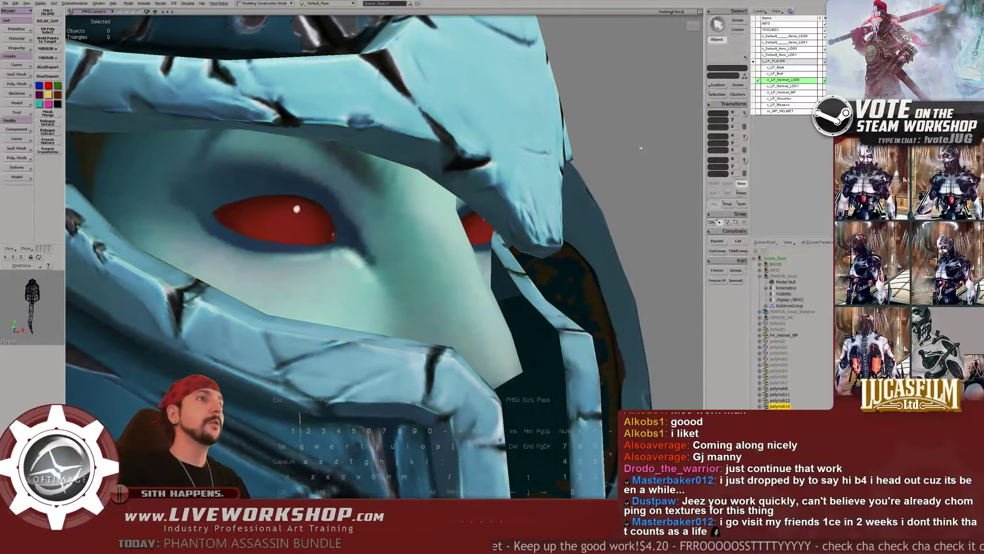
{"action": "right_click_drag", "start_coordinate": [641, 147], "coordinate": [527, 136]}
{"action": "middle_click_drag", "start_coordinate": [527, 136], "coordinate": [438, 191]}
{"action": "scroll", "coordinate": [453, 176], "scroll_direction": "up", "scroll_amount": 5}
Flip the triangulating edge near the red eye's inner corner and check the eye's shading on the model
{"action": "left_click", "coordinate": [433, 183]}
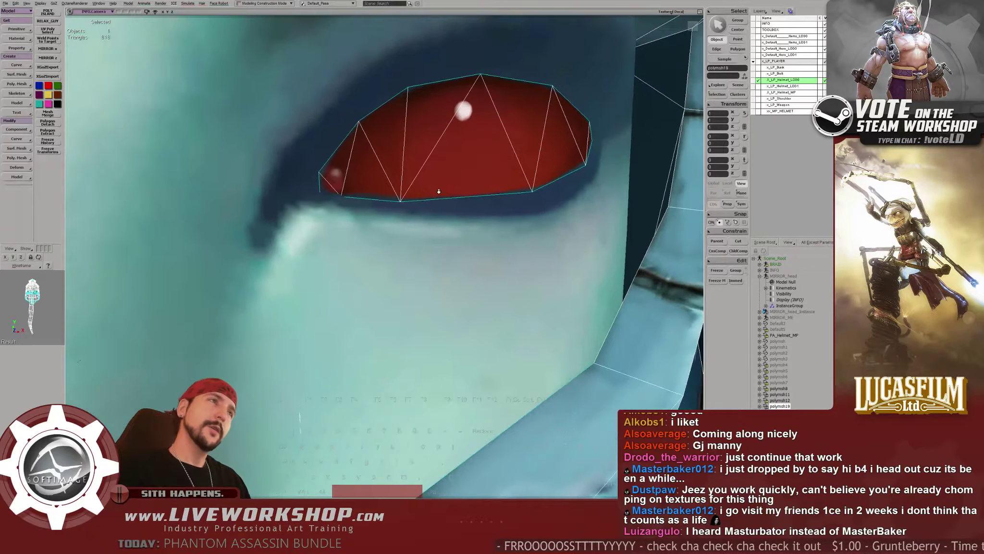
{"action": "key", "text": "e"}
{"action": "left_click", "coordinate": [376, 164]}
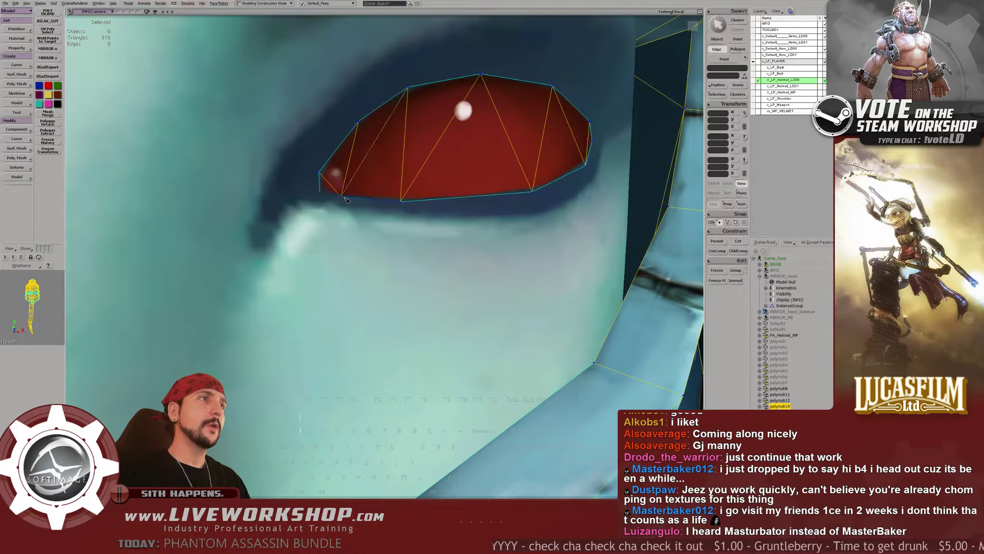
{"action": "scroll", "coordinate": [529, 156], "scroll_direction": "down", "scroll_amount": 5}
{"action": "key", "text": "space"}
{"action": "left_click", "coordinate": [599, 130]}
{"action": "scroll", "coordinate": [576, 144], "scroll_direction": "up", "scroll_amount": 5}
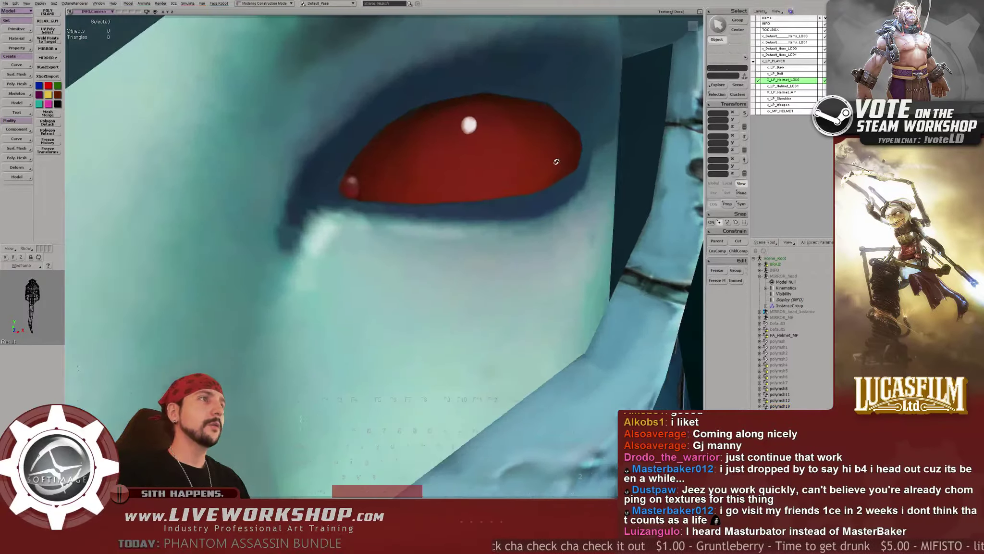
{"action": "middle_click_drag", "start_coordinate": [557, 162], "coordinate": [557, 163]}
{"action": "key", "text": "ctrl+z"}
{"action": "key", "text": "ctrl+z"}
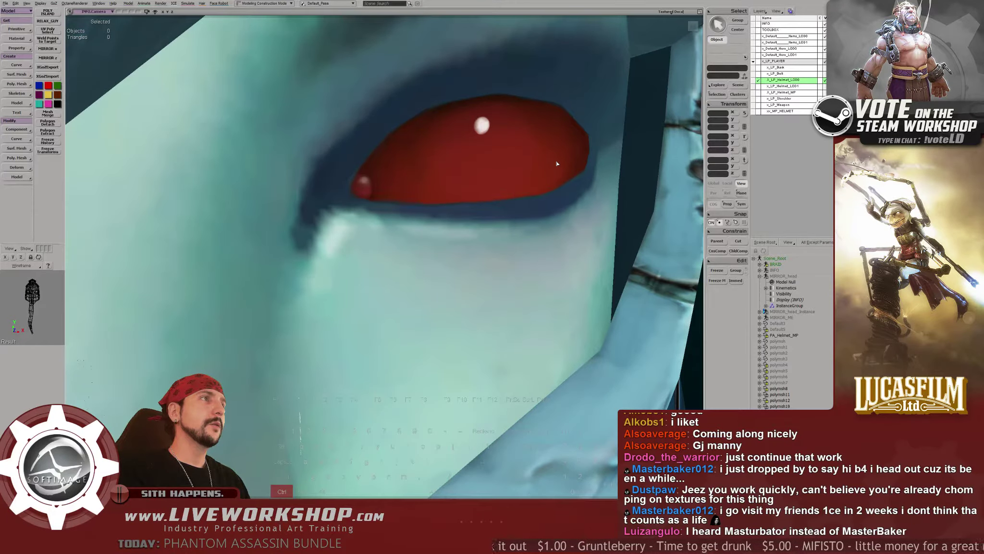
{"action": "scroll", "coordinate": [441, 167], "scroll_direction": "down", "scroll_amount": 5}
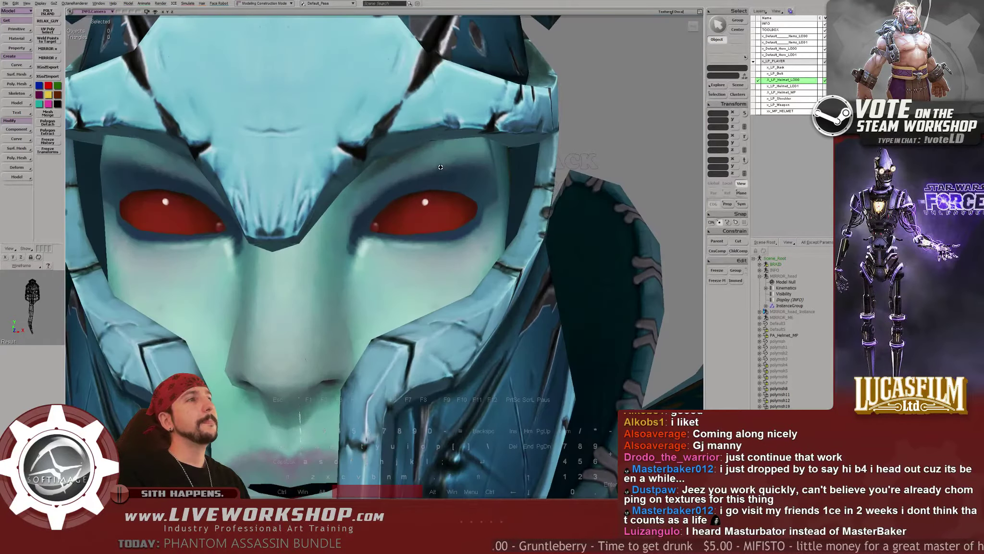
{"action": "scroll", "coordinate": [439, 167], "scroll_direction": "down", "scroll_amount": 5}
{"action": "scroll", "coordinate": [438, 166], "scroll_direction": "up", "scroll_amount": 5}
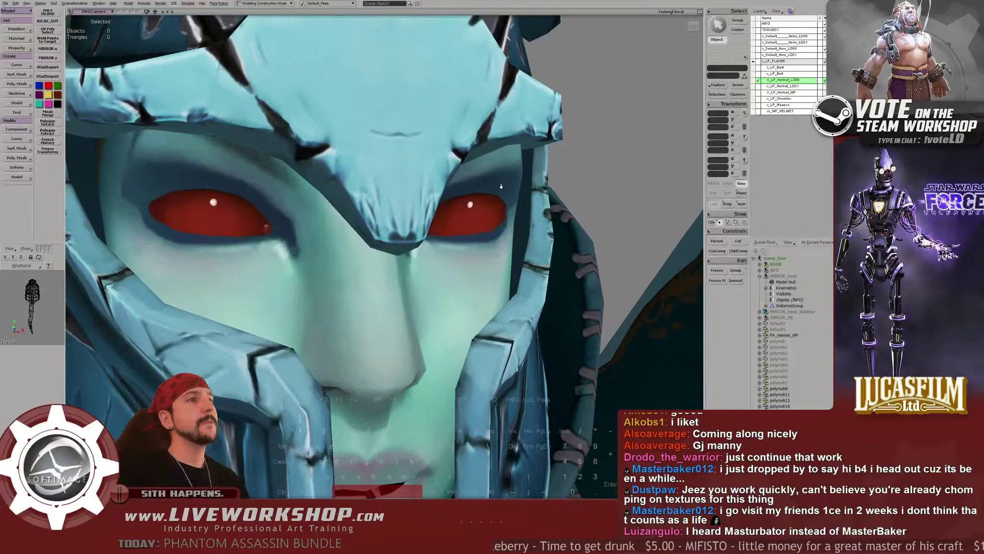
Return the helmet mesh from edge to object selection, save the scene, and clear the selection
{"action": "left_click", "coordinate": [231, 211]}
{"action": "key", "text": "e"}
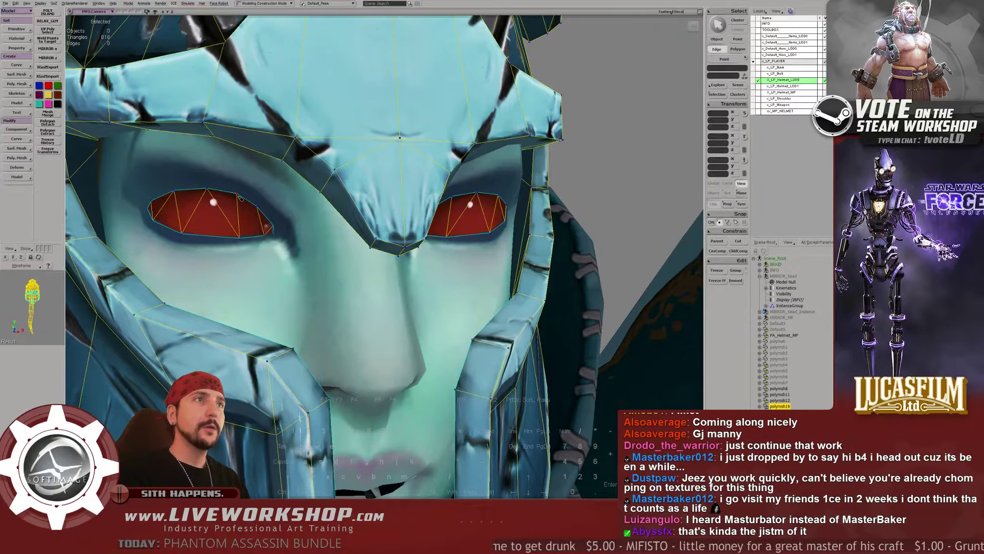
{"action": "key", "text": "space"}
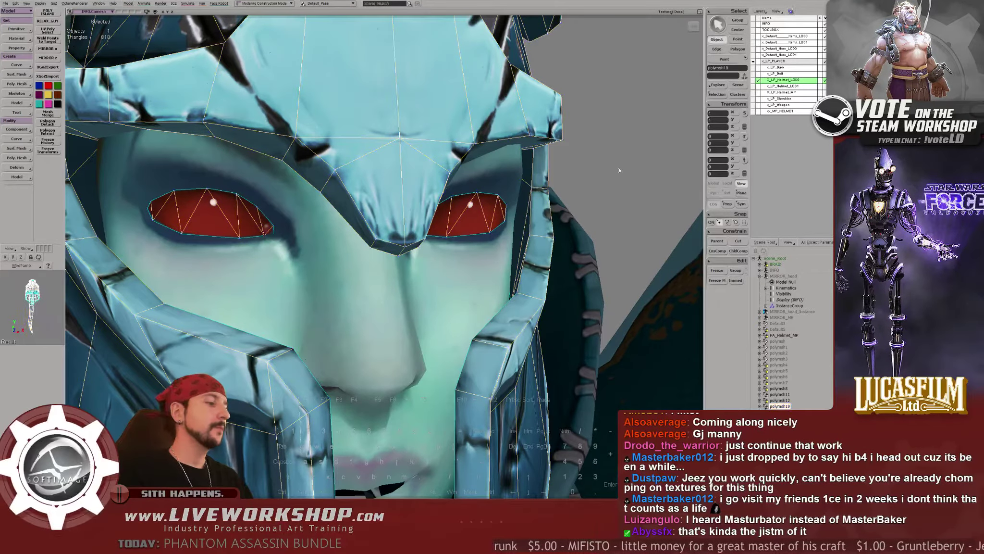
{"action": "key", "text": "ctrl+s"}
{"action": "left_click", "coordinate": [597, 164]}
Review the textured helmet and red eyes from the front, the side and farther away
{"action": "right_click_drag", "start_coordinate": [597, 165], "coordinate": [499, 169]}
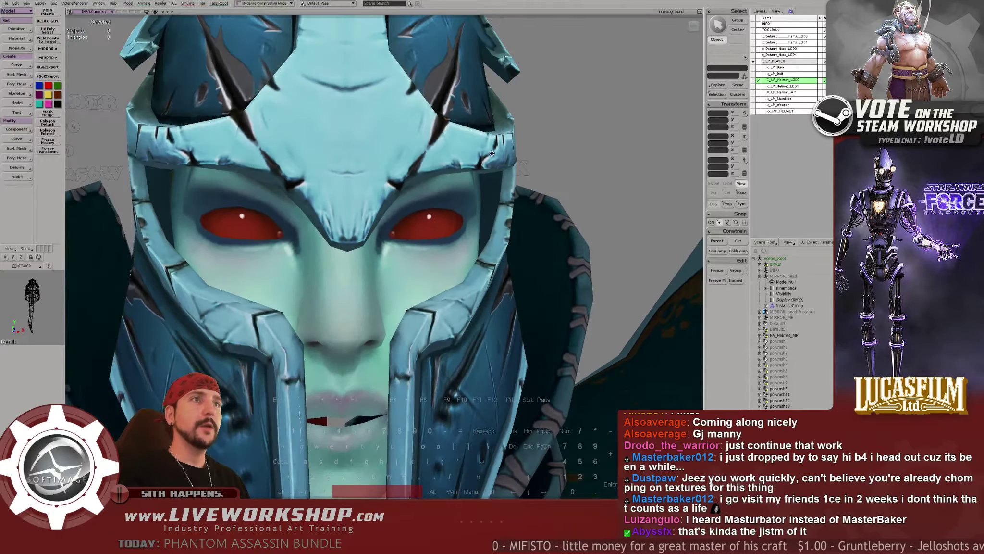
{"action": "middle_click_drag", "start_coordinate": [499, 169], "coordinate": [410, 175]}
{"action": "right_click_drag", "start_coordinate": [409, 174], "coordinate": [365, 176]}
{"action": "middle_click_drag", "start_coordinate": [366, 176], "coordinate": [485, 204]}
{"action": "right_click_drag", "start_coordinate": [485, 204], "coordinate": [447, 211]}
{"action": "middle_click_drag", "start_coordinate": [447, 211], "coordinate": [411, 236]}
{"action": "mouse_move", "coordinate": [411, 236]}
{"action": "right_mouse_down"}
{"action": "mouse_move", "coordinate": [380, 233]}
{"action": "mouse_move", "coordinate": [428, 242]}
{"action": "right_mouse_up"}
{"action": "middle_click_drag", "start_coordinate": [428, 242], "coordinate": [446, 262]}
{"action": "right_click_drag", "start_coordinate": [461, 263], "coordinate": [467, 263]}
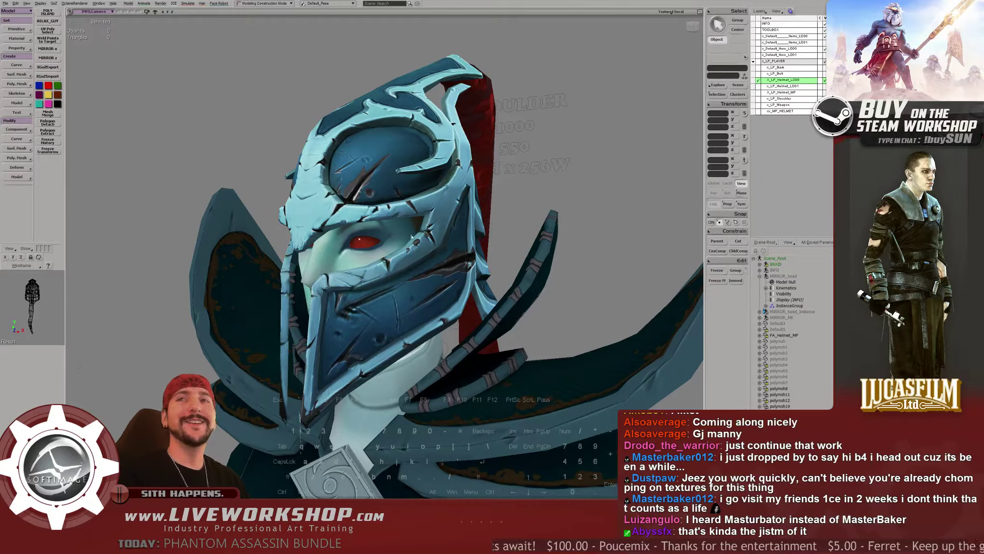
{"action": "right_click_drag", "start_coordinate": [462, 209], "coordinate": [454, 211]}
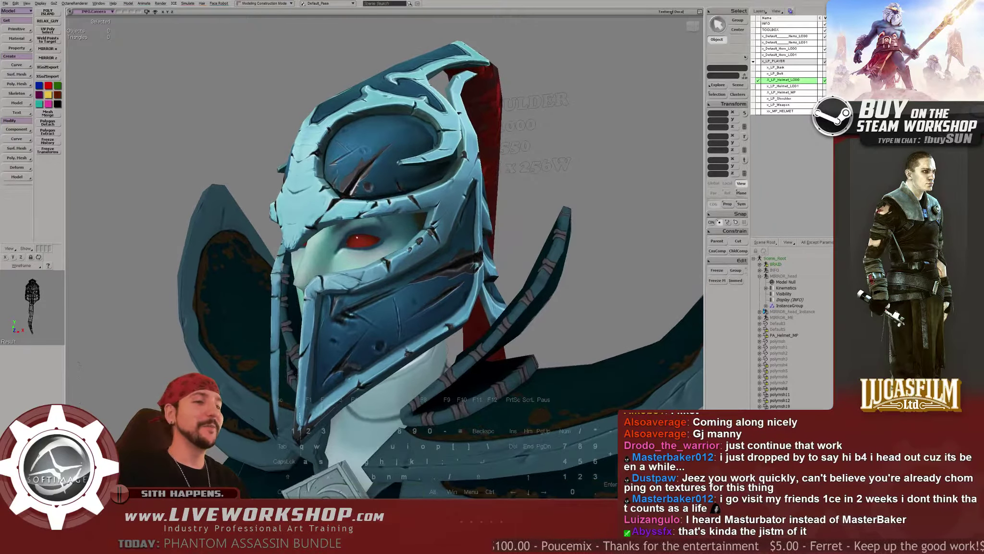
Switch to Photoshop and show a wider area of the helm texture around the painted eye
{"action": "key", "text": "alt+Tab"}
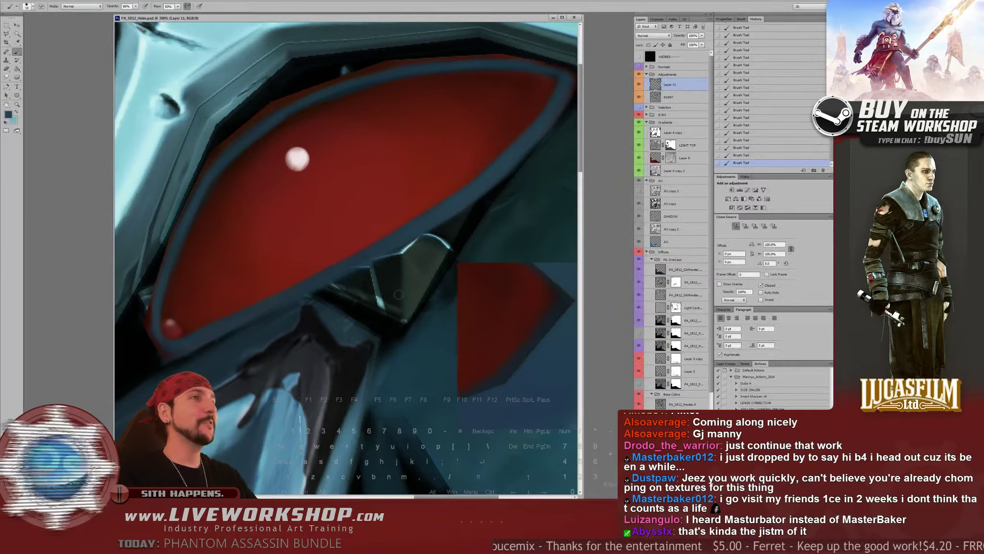
{"action": "key", "text": "ctrl+minus"}
{"action": "key", "text": "ctrl+minus"}
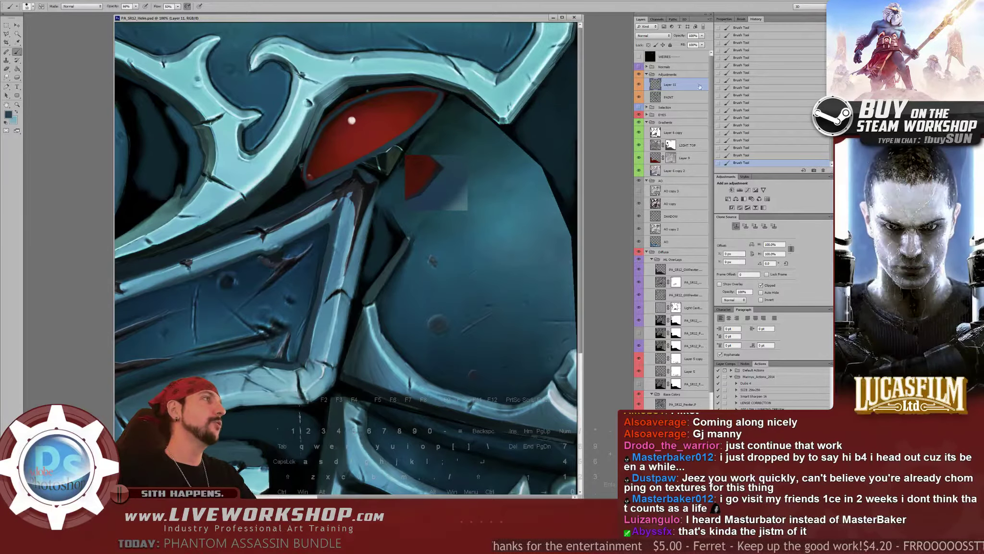
Try merging the layer above PAINT down into the PAINT layer, and undo the merge
{"action": "right_click", "coordinate": [670, 87]}
{"action": "left_click", "coordinate": [712, 134]}
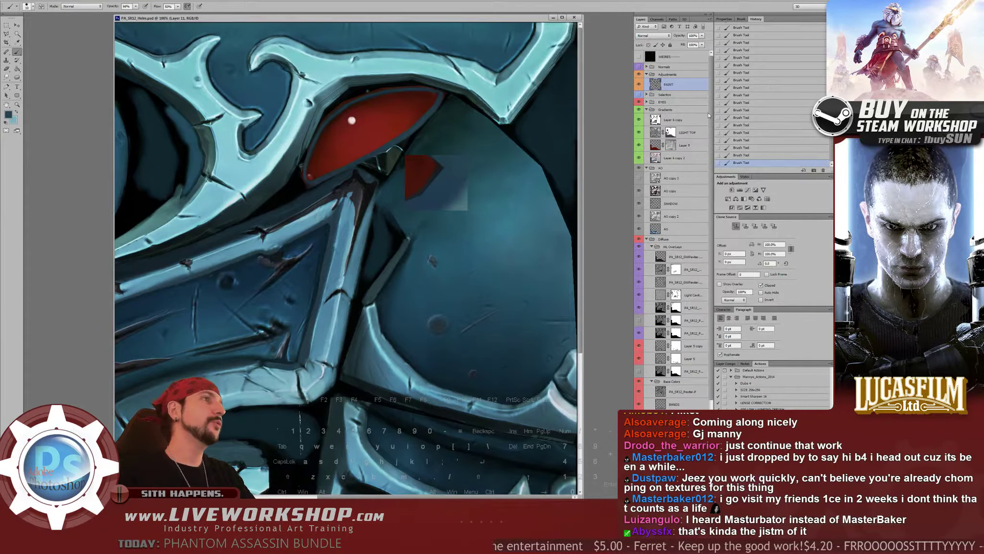
{"action": "key", "text": "ctrl+z"}
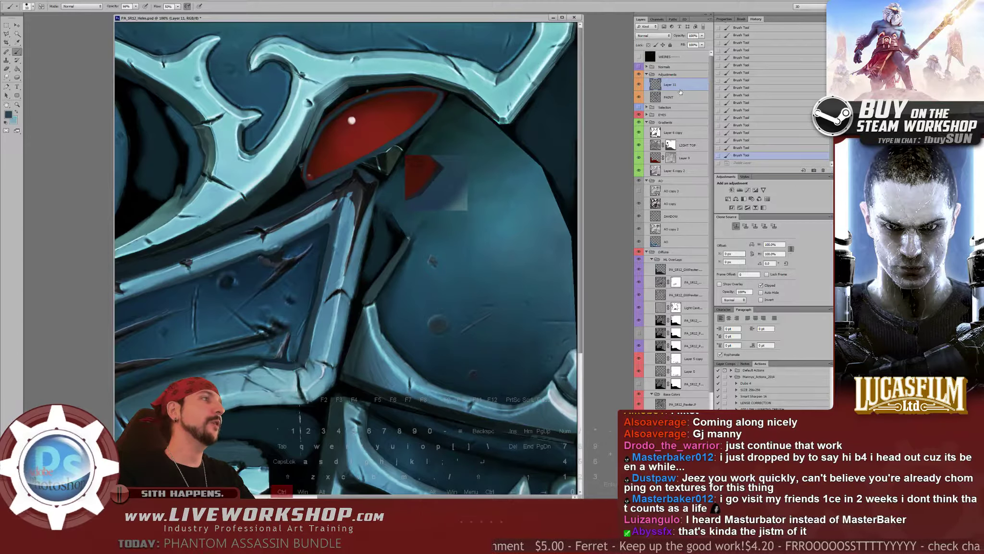
Delete the stray red eye patch below the painted eye with a Polygonal Lasso selection, and merge the layer down into PAINT
{"action": "key", "text": "ctrl+e"}
{"action": "key", "text": "l"}
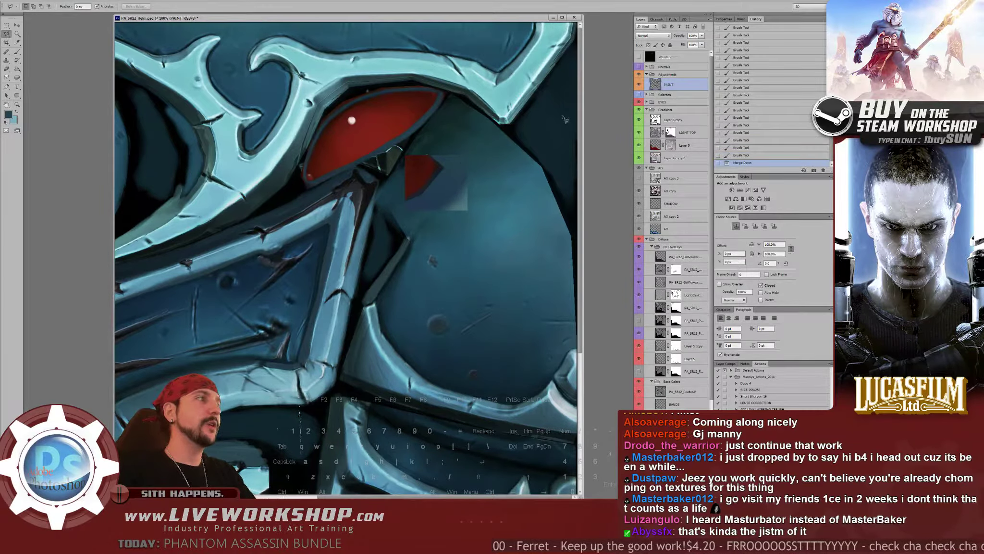
{"action": "key", "text": "ctrl+z"}
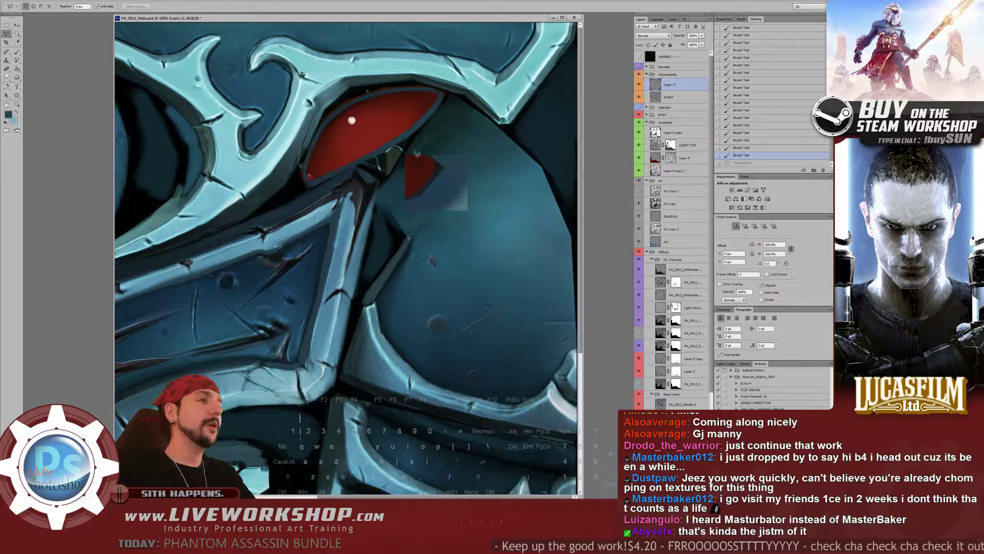
{"action": "mouse_move", "coordinate": [416, 154]}
{"action": "left_mouse_down"}
{"action": "mouse_move", "coordinate": [395, 153]}
{"action": "mouse_move", "coordinate": [512, 195]}
{"action": "mouse_move", "coordinate": [465, 144]}
{"action": "mouse_move", "coordinate": [452, 145]}
{"action": "left_mouse_up"}
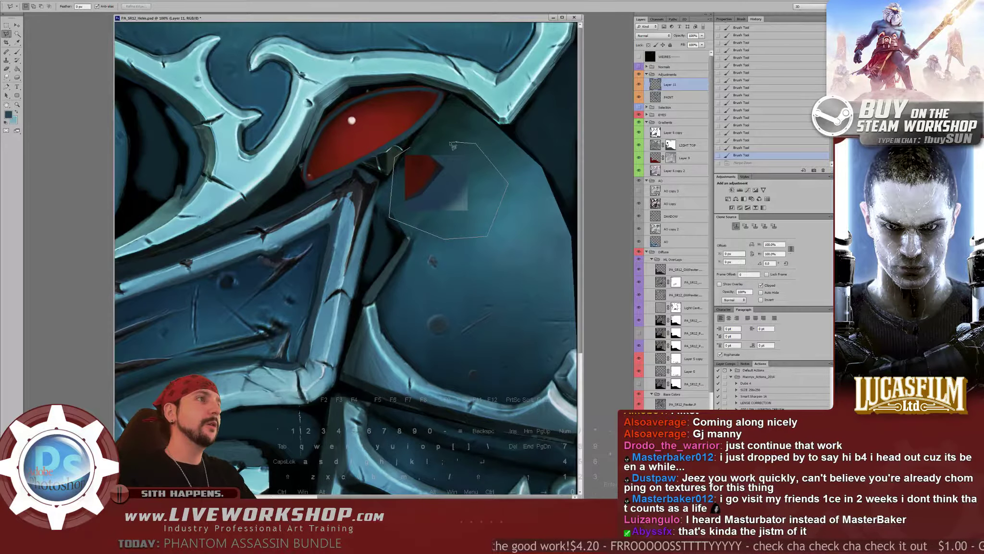
{"action": "left_click", "coordinate": [449, 145]}
{"action": "key", "text": "Delete"}
{"action": "key", "text": "ctrl+d"}
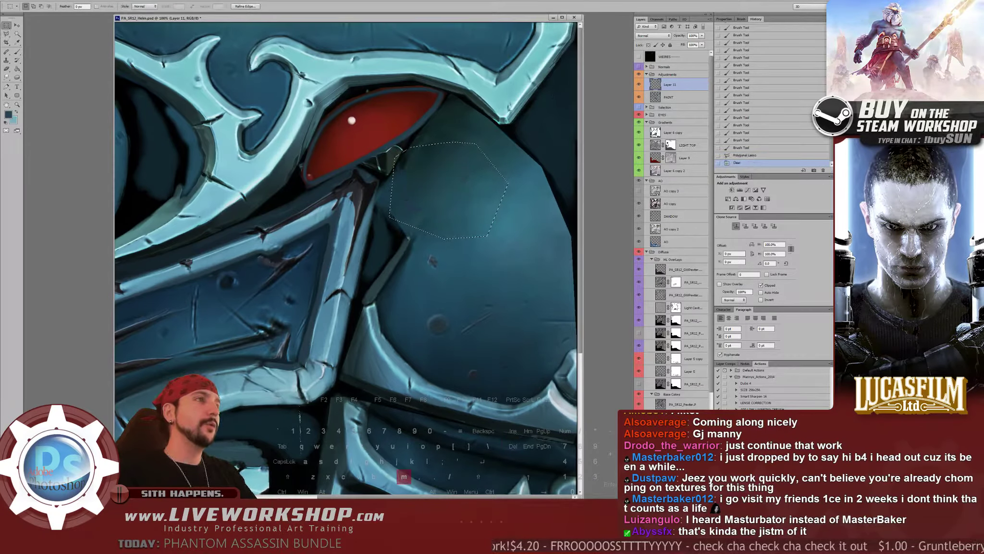
{"action": "key", "text": "ctrl+e"}
Choose a small hard round brush preset for painting on the trim around the eye
{"action": "key", "text": "m"}
{"action": "scroll", "coordinate": [363, 175], "scroll_direction": "left", "scroll_amount": 3}
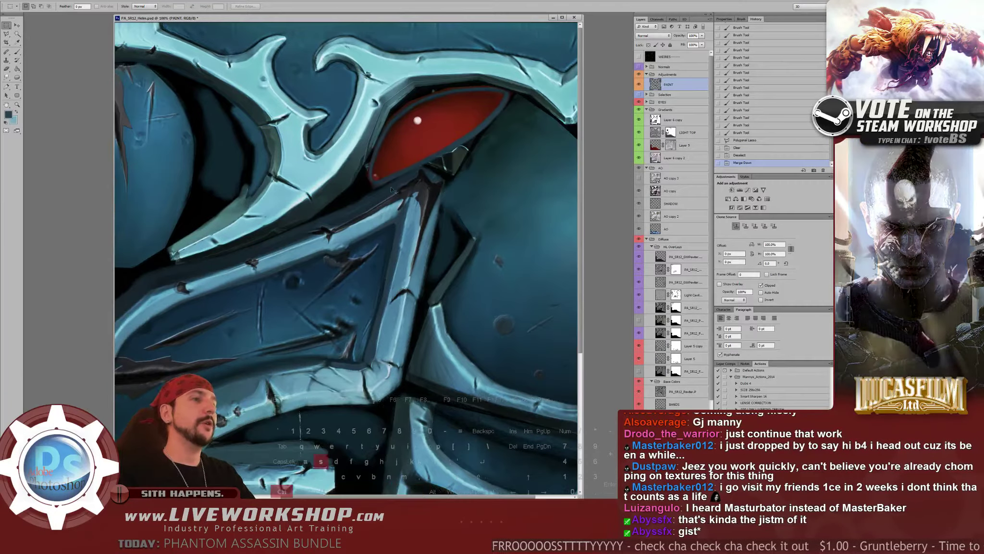
{"action": "key", "text": "b"}
{"action": "left_click_drag", "start_coordinate": [332, 174], "coordinate": [315, 174]}
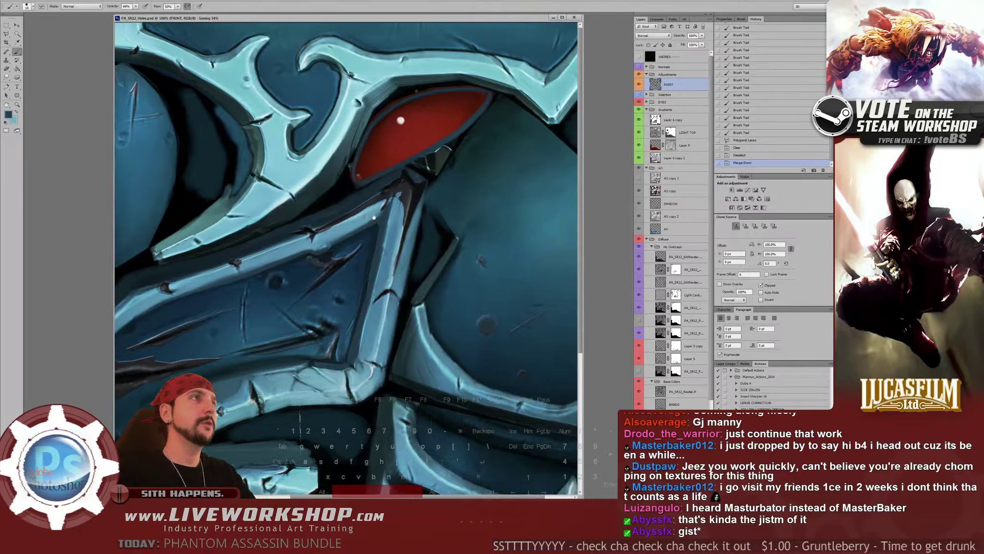
{"action": "left_click", "coordinate": [367, 213], "text": "ctrl"}
{"action": "left_click_drag", "start_coordinate": [367, 213], "coordinate": [353, 299]}
{"action": "mouse_move", "coordinate": [311, 231]}
{"action": "left_mouse_down"}
{"action": "mouse_move", "coordinate": [340, 221]}
{"action": "mouse_move", "coordinate": [389, 177]}
{"action": "left_mouse_up"}
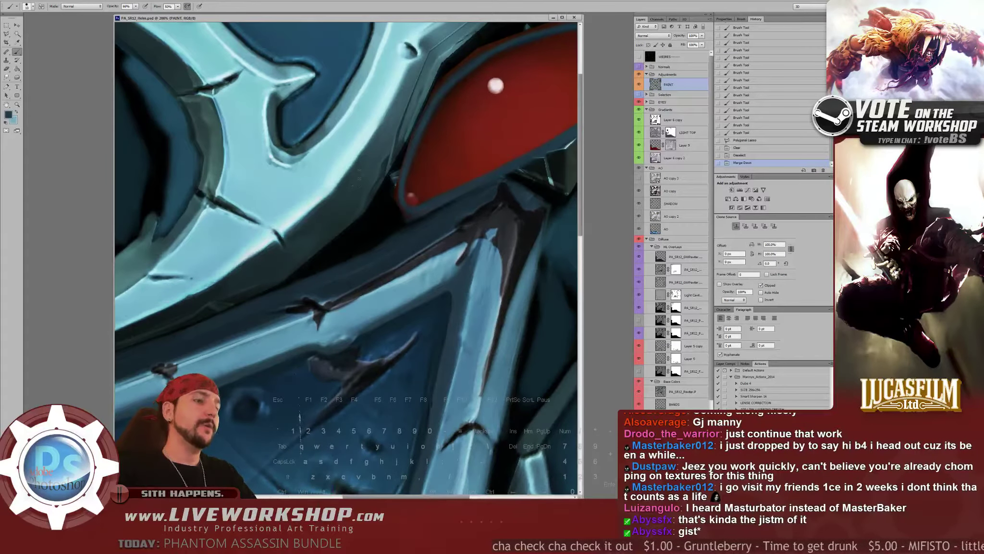
{"action": "right_click", "coordinate": [304, 149]}
{"action": "left_click", "coordinate": [388, 205]}
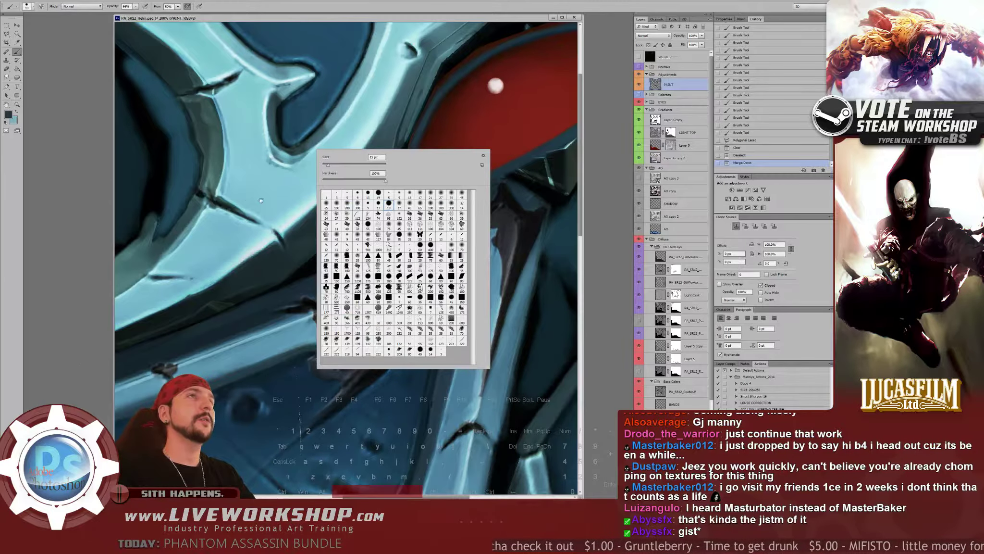
{"action": "left_click_drag", "start_coordinate": [313, 162], "coordinate": [310, 163]}
{"action": "left_click_drag", "start_coordinate": [328, 204], "coordinate": [331, 202]}
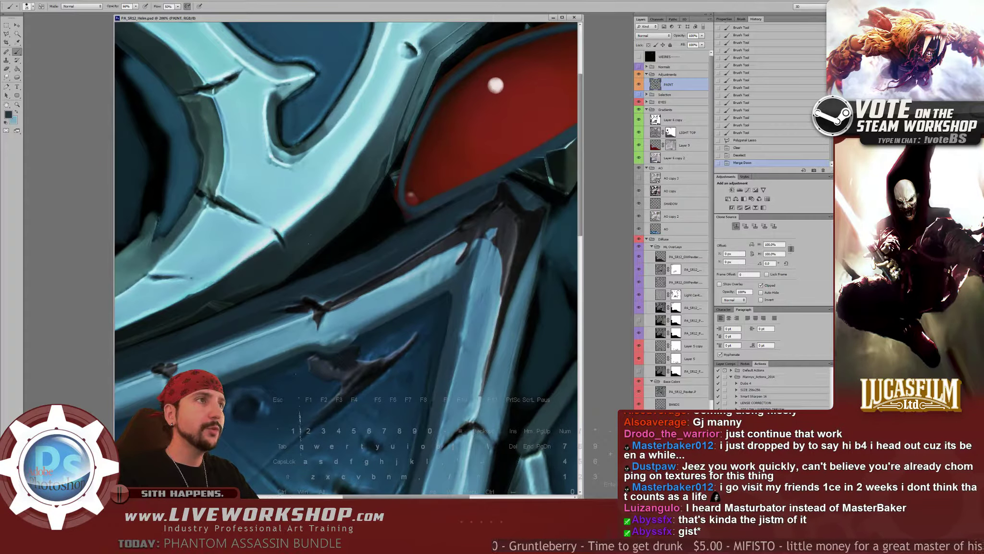
Paint the shaded bevel on the underside of the curled trim beside the eye's inner corner, using a color sampled from it
{"action": "mouse_move", "coordinate": [370, 176]}
{"action": "left_mouse_down"}
{"action": "mouse_move", "coordinate": [291, 244]}
{"action": "mouse_move", "coordinate": [343, 189]}
{"action": "mouse_move", "coordinate": [339, 228]}
{"action": "mouse_move", "coordinate": [323, 226]}
{"action": "left_mouse_up"}
{"action": "left_click", "coordinate": [340, 191], "text": "alt"}
{"action": "left_click_drag", "start_coordinate": [344, 175], "coordinate": [338, 230]}
{"action": "left_click_drag", "start_coordinate": [341, 226], "coordinate": [328, 248]}
{"action": "left_click_drag", "start_coordinate": [333, 240], "coordinate": [327, 250]}
{"action": "left_click_drag", "start_coordinate": [332, 248], "coordinate": [294, 295]}
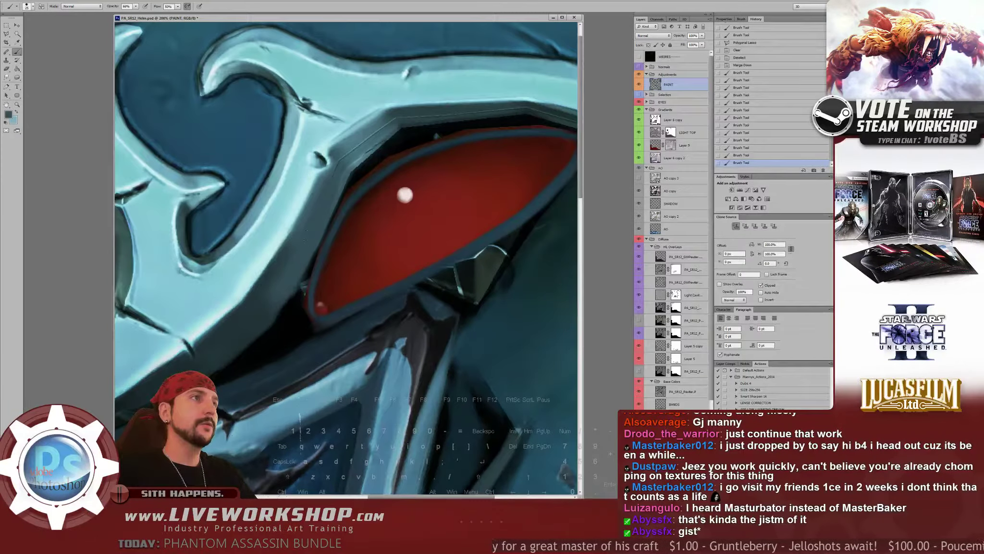
Paint smooth shading on the underside bevel of the trim above the red eye, using sampled trim and shadow colors
{"action": "mouse_move", "coordinate": [341, 151]}
{"action": "left_mouse_down"}
{"action": "mouse_move", "coordinate": [378, 119]}
{"action": "mouse_move", "coordinate": [354, 146]}
{"action": "mouse_move", "coordinate": [369, 153]}
{"action": "mouse_move", "coordinate": [371, 141]}
{"action": "left_mouse_up"}
{"action": "left_click", "coordinate": [357, 139], "text": "alt"}
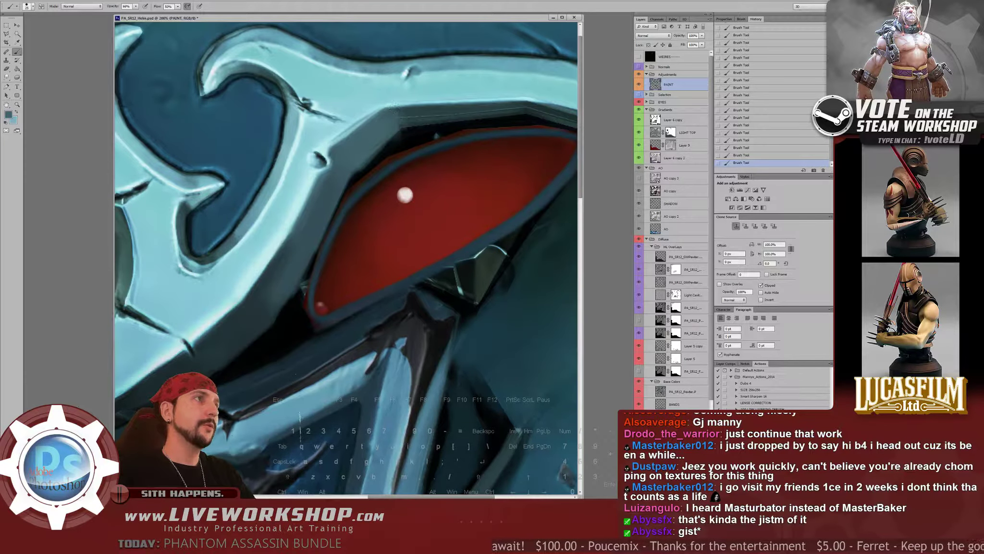
{"action": "left_click", "coordinate": [409, 120], "text": "alt"}
{"action": "left_click_drag", "start_coordinate": [416, 127], "coordinate": [377, 147]}
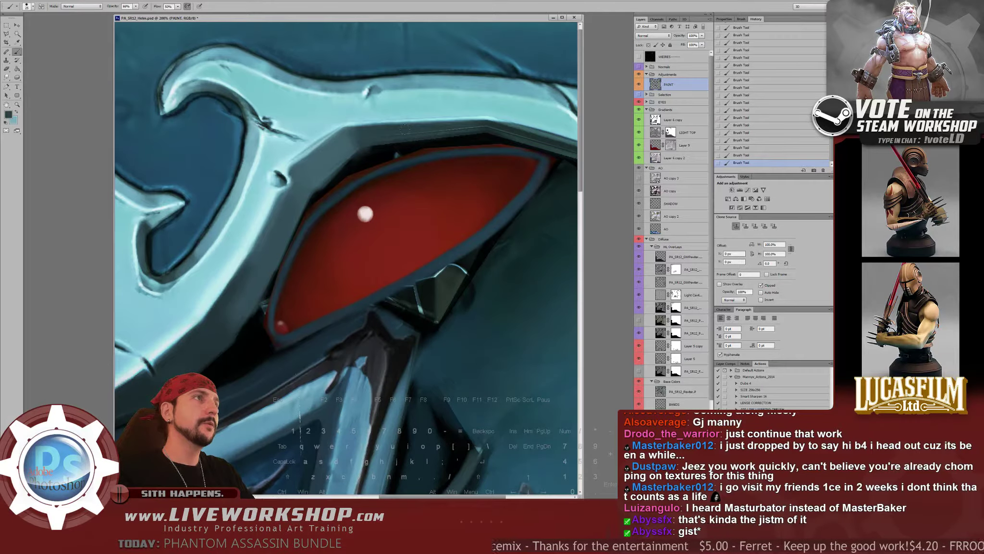
{"action": "mouse_move", "coordinate": [442, 141]}
{"action": "left_mouse_down"}
{"action": "mouse_move", "coordinate": [374, 150]}
{"action": "mouse_move", "coordinate": [473, 135]}
{"action": "mouse_move", "coordinate": [314, 142]}
{"action": "left_mouse_up"}
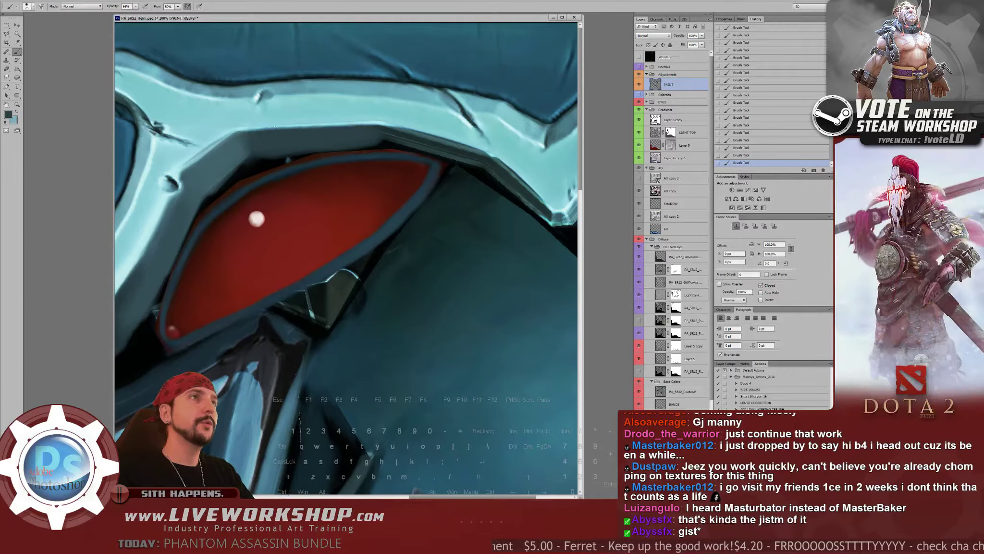
{"action": "left_click_drag", "start_coordinate": [374, 131], "coordinate": [285, 132]}
Continue the dark shading under the trim from the eye's outer corner to the trim's pointed tip
{"action": "left_click_drag", "start_coordinate": [365, 168], "coordinate": [363, 168]}
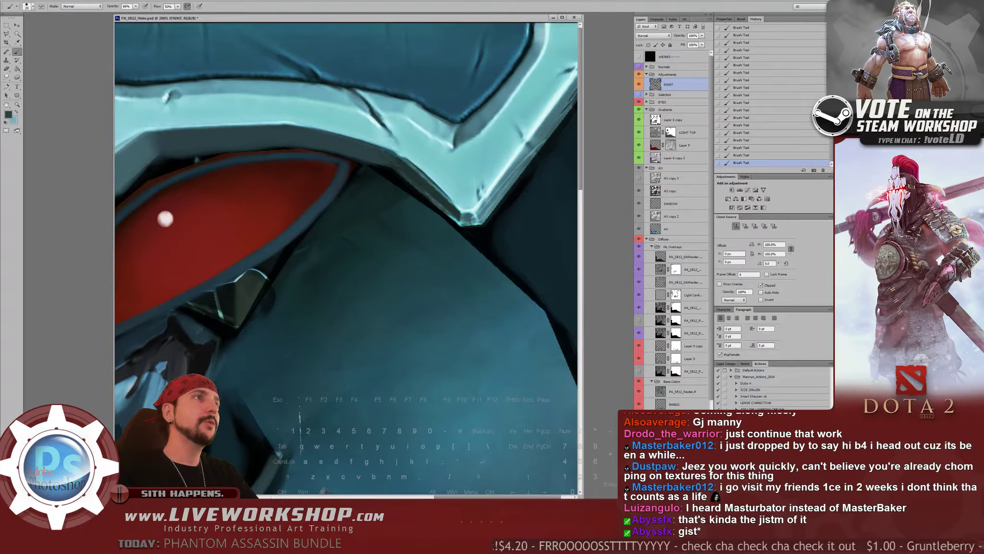
{"action": "left_click_drag", "start_coordinate": [166, 220], "coordinate": [132, 214]}
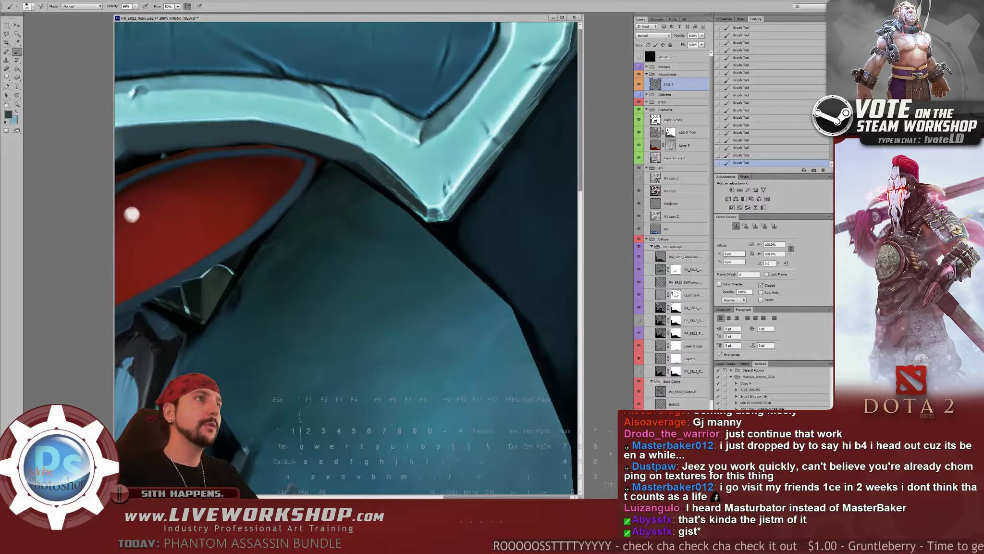
{"action": "left_click", "coordinate": [413, 200], "text": "alt"}
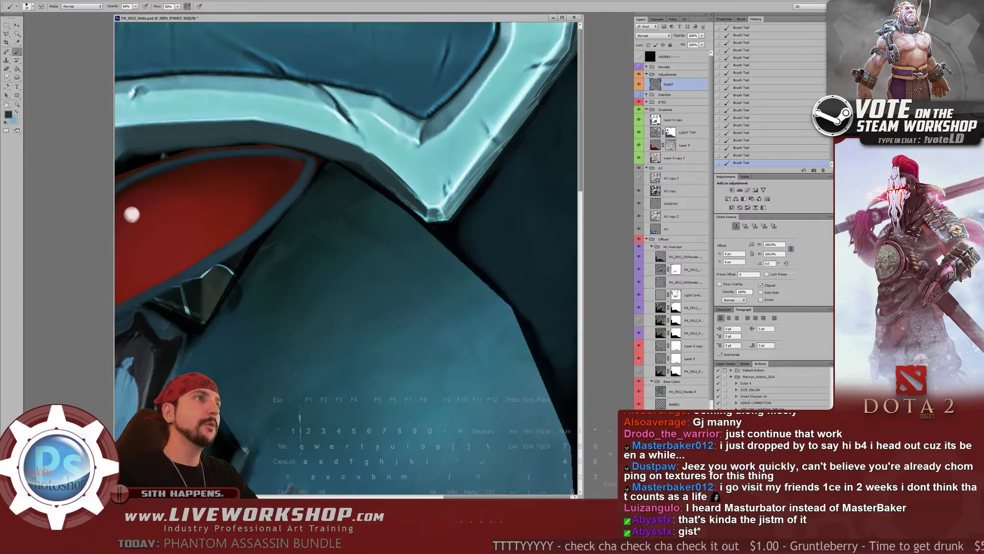
{"action": "left_click_drag", "start_coordinate": [399, 180], "coordinate": [422, 202]}
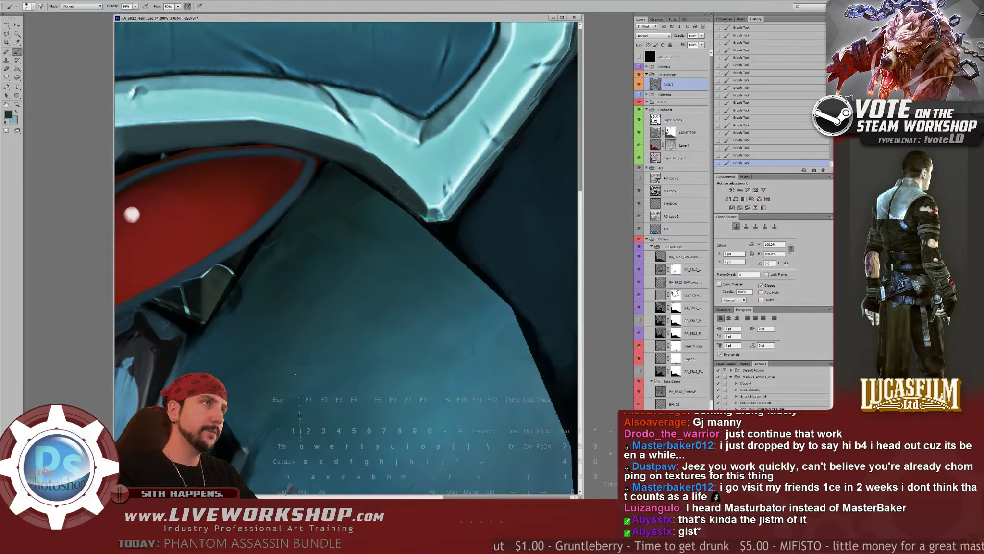
{"action": "left_click_drag", "start_coordinate": [132, 215], "coordinate": [126, 207]}
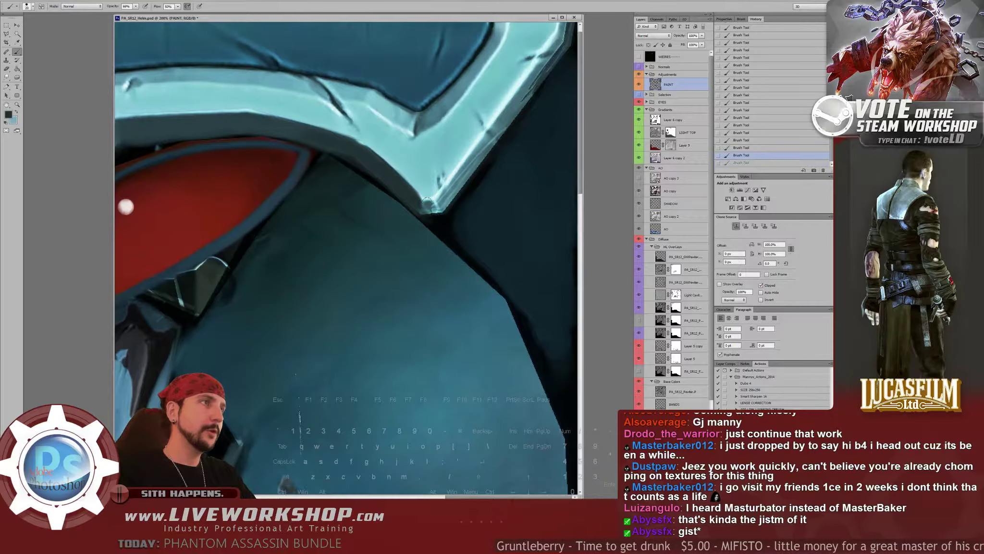
{"action": "mouse_move", "coordinate": [435, 205]}
{"action": "left_mouse_down"}
{"action": "mouse_move", "coordinate": [467, 162]}
{"action": "mouse_move", "coordinate": [453, 205]}
{"action": "left_mouse_up"}
Clean up the outer edge of the trim rising from its pointed tip with colors sampled along that edge
{"action": "left_click", "coordinate": [473, 169], "text": "alt"}
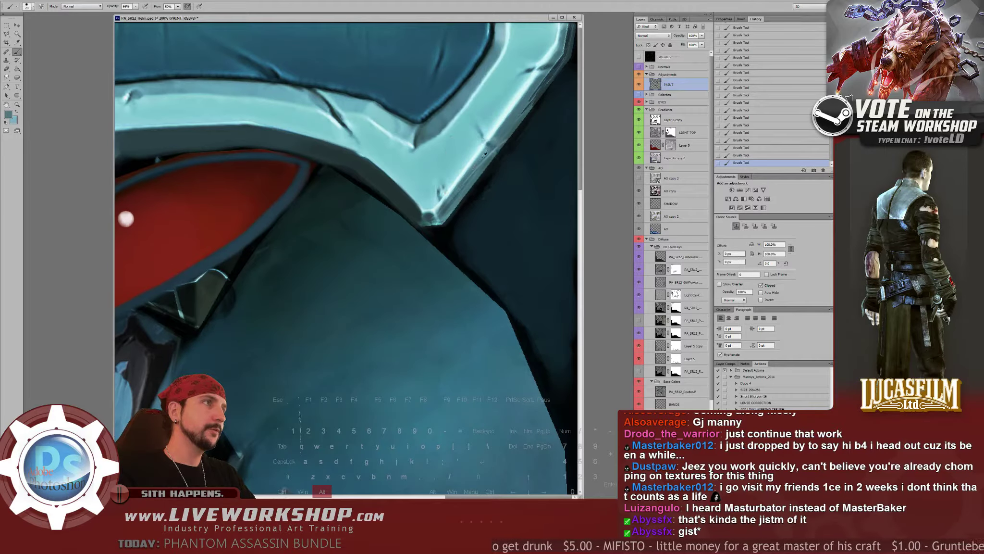
{"action": "left_click", "coordinate": [482, 158], "text": "alt"}
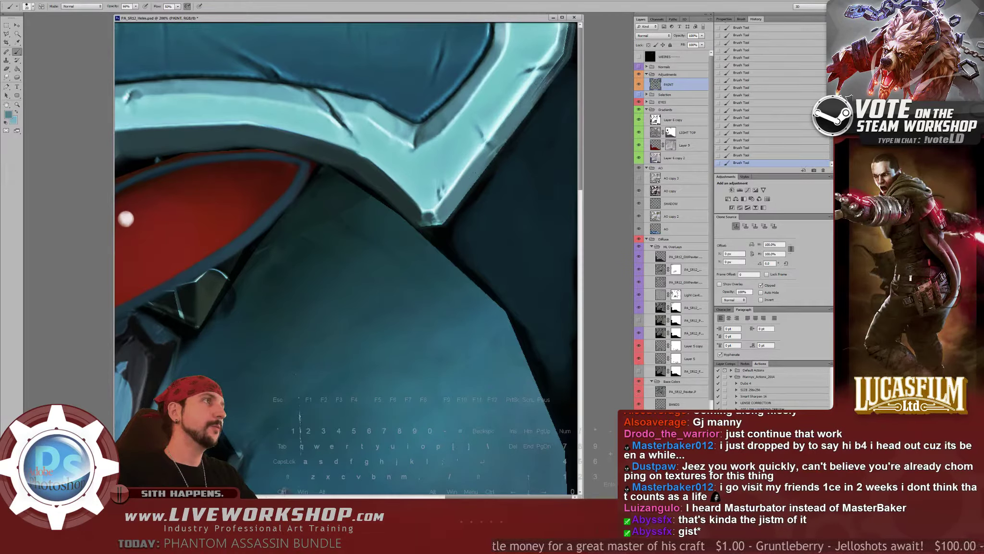
{"action": "left_click_drag", "start_coordinate": [553, 72], "coordinate": [561, 57]}
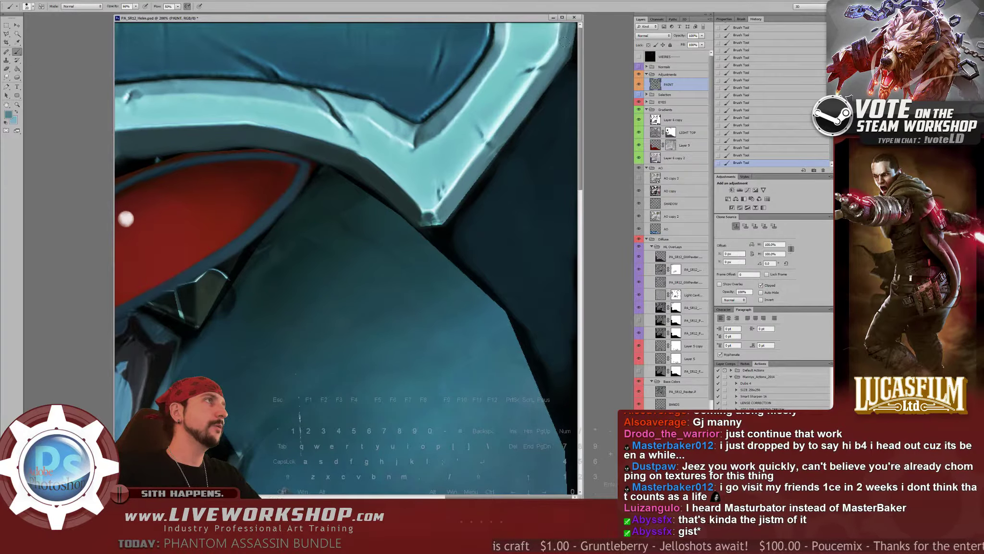
Refine the upper bevel and dark outline of the trim around its V-shaped notch with sampled light and dark blue tones
{"action": "mouse_move", "coordinate": [476, 79]}
{"action": "left_mouse_down"}
{"action": "mouse_move", "coordinate": [488, 79]}
{"action": "mouse_move", "coordinate": [476, 80]}
{"action": "left_mouse_up"}
{"action": "left_click", "coordinate": [390, 121], "text": "alt"}
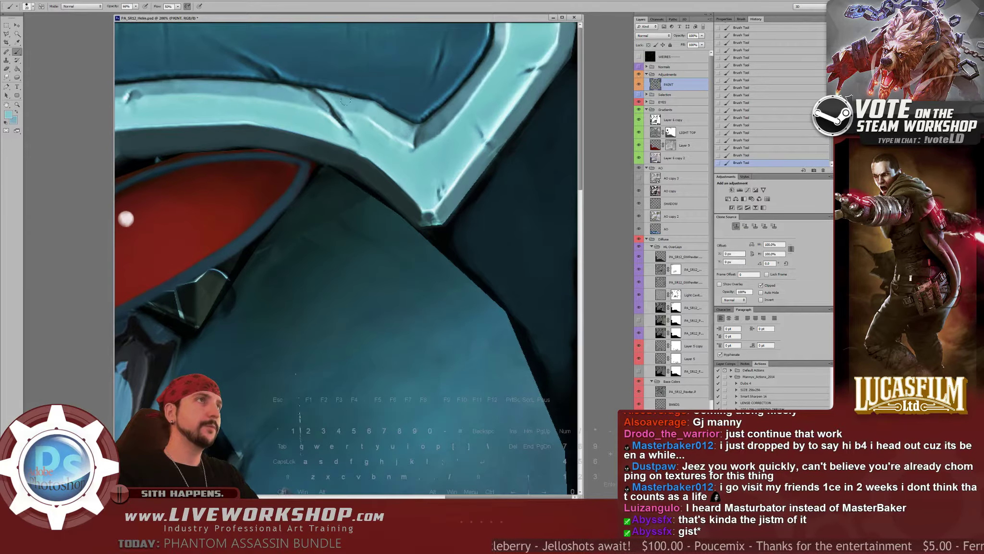
{"action": "left_click", "coordinate": [434, 120], "text": "alt"}
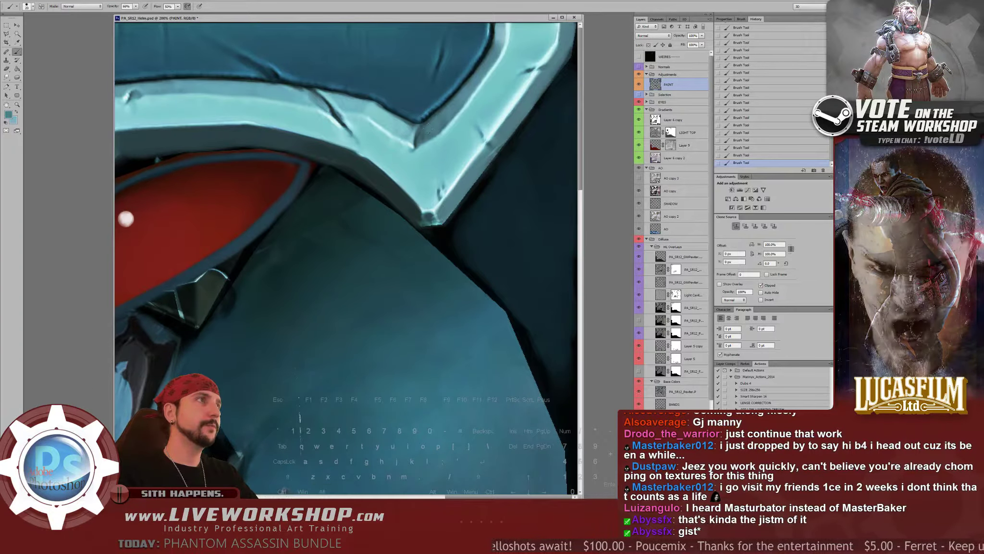
{"action": "left_click_drag", "start_coordinate": [358, 94], "coordinate": [364, 93]}
{"action": "left_click", "coordinate": [288, 72], "text": "alt"}
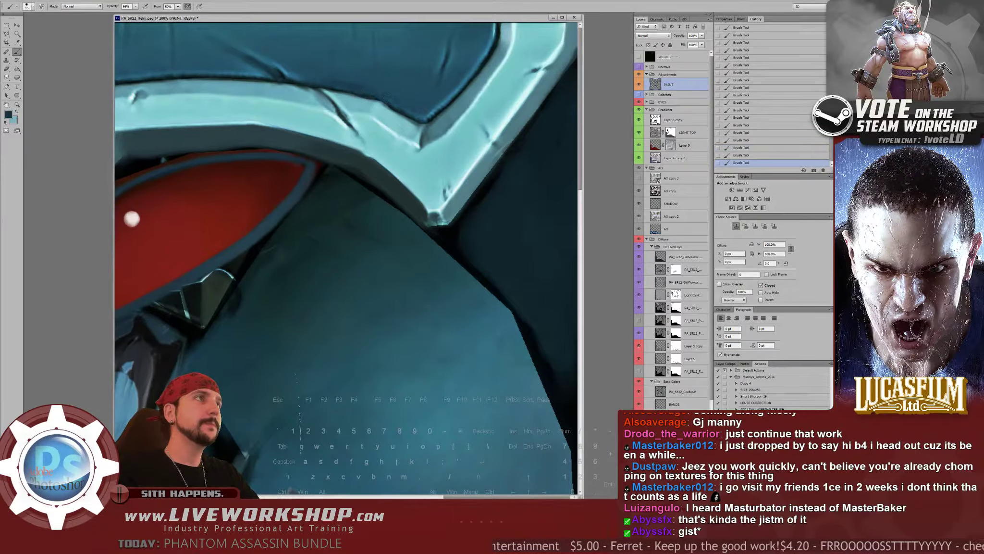
Reduce the brush size, and undo and redo the latest strokes near the trim's V-shaped notch to compare them
{"action": "key", "text": "ctrl+z"}
{"action": "key", "text": "ctrl+z"}
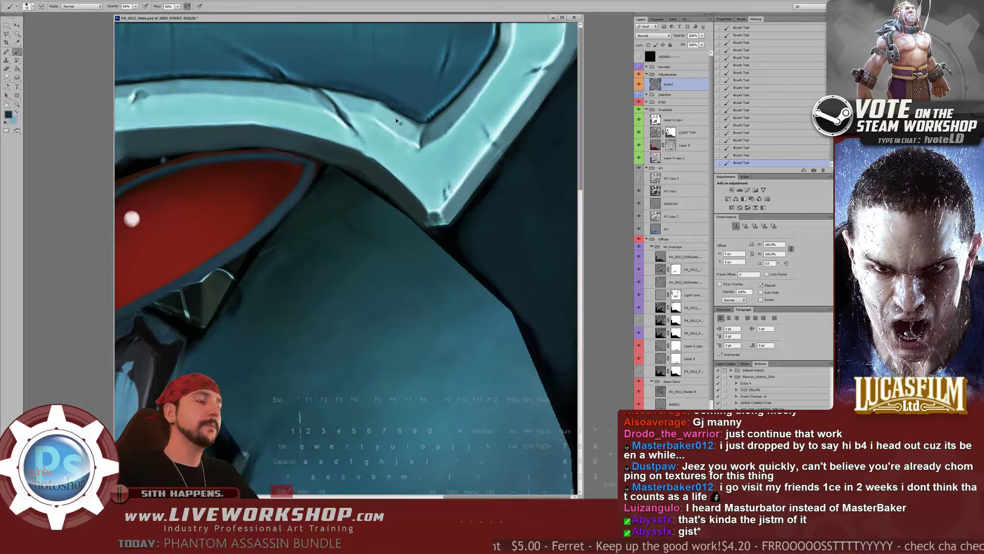
{"action": "key", "text": "bracketleft"}
{"action": "key", "text": "bracketleft"}
{"action": "left_click", "coordinate": [408, 159], "text": "ctrl"}
{"action": "left_click_drag", "start_coordinate": [408, 158], "coordinate": [313, 271]}
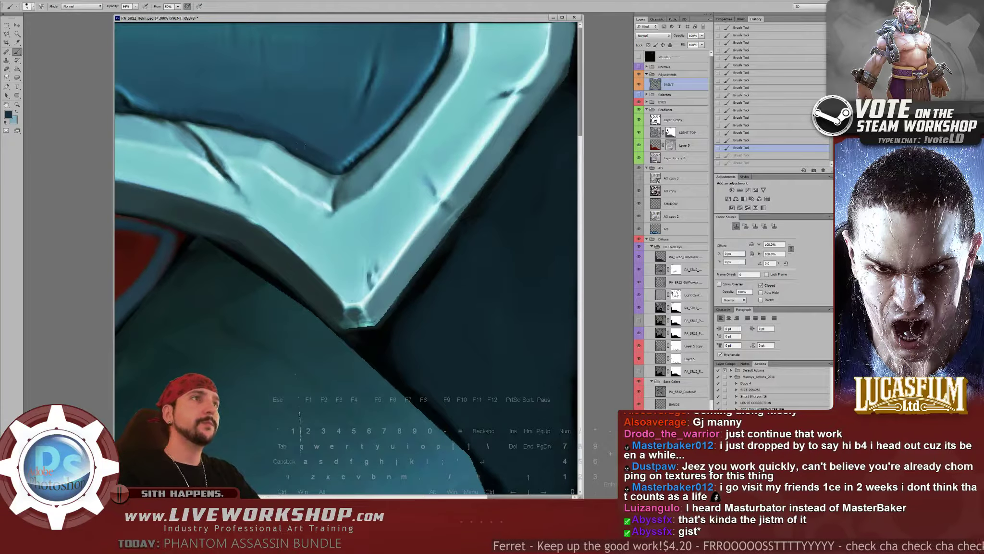
{"action": "key", "text": "ctrl+shift+z"}
{"action": "key", "text": "ctrl+shift+z"}
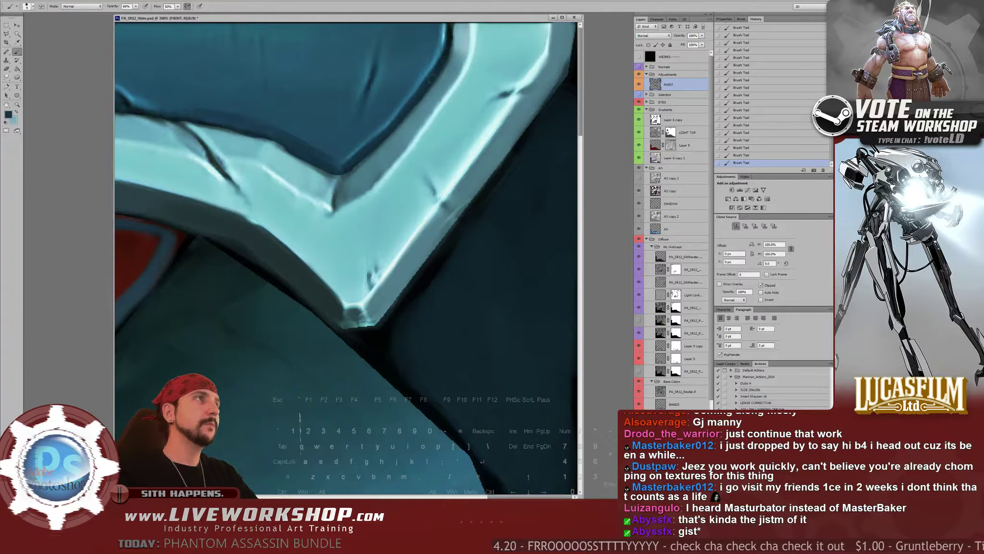
{"action": "key", "text": "ctrl+alt+z"}
{"action": "key", "text": "ctrl+shift+z"}
Switch the document to full screen mode and bring the trim above the eye into view
{"action": "left_click_drag", "start_coordinate": [452, 20], "coordinate": [447, 39]}
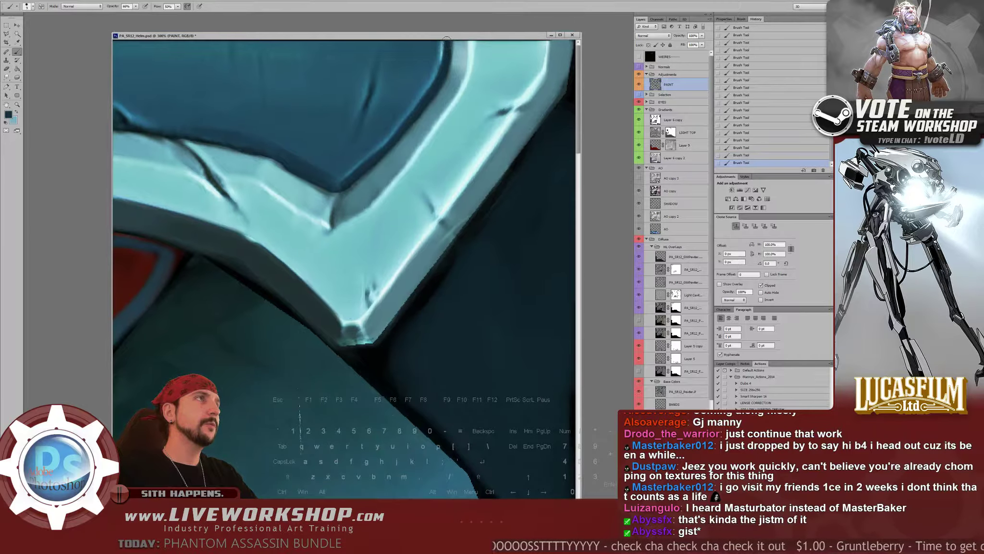
{"action": "key", "text": "f"}
{"action": "left_click_drag", "start_coordinate": [419, 120], "coordinate": [421, 199]}
{"action": "mouse_move", "coordinate": [313, 158]}
{"action": "left_mouse_down"}
{"action": "mouse_move", "coordinate": [481, 189]}
{"action": "mouse_move", "coordinate": [579, 182]}
{"action": "left_mouse_up"}
{"action": "left_click_drag", "start_coordinate": [98, 383], "coordinate": [248, 413]}
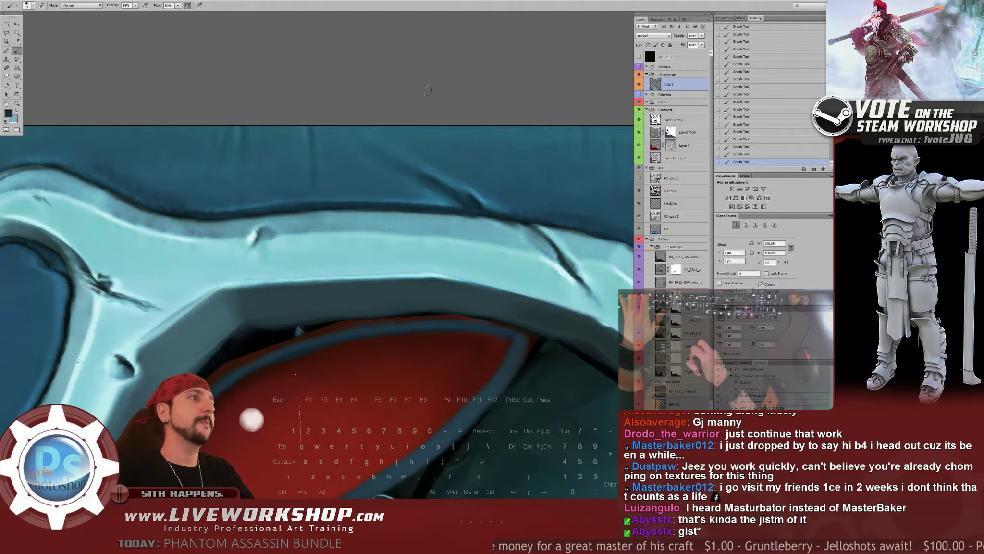
Touch up the dark outline along the trim's upper edge above the eye, undoing and redoing the last strokes to compare them
{"action": "left_click_drag", "start_coordinate": [480, 180], "coordinate": [438, 177]}
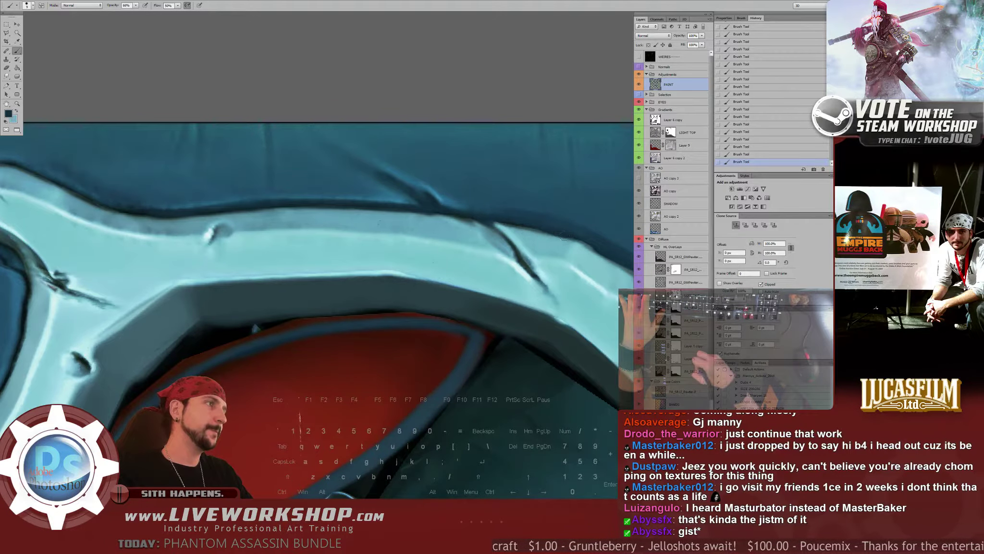
{"action": "left_click_drag", "start_coordinate": [580, 242], "coordinate": [366, 205]}
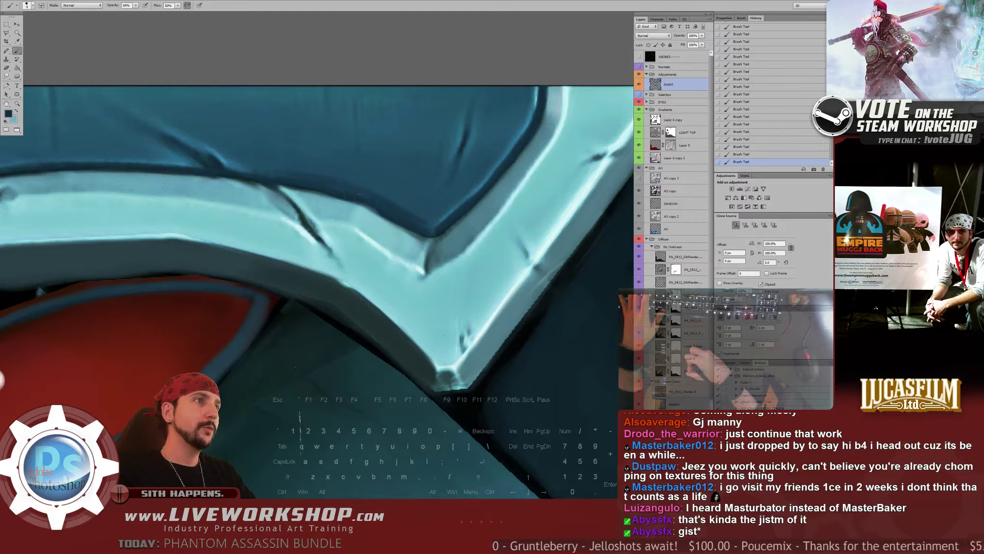
{"action": "left_click_drag", "start_coordinate": [2, 380], "coordinate": [235, 388]}
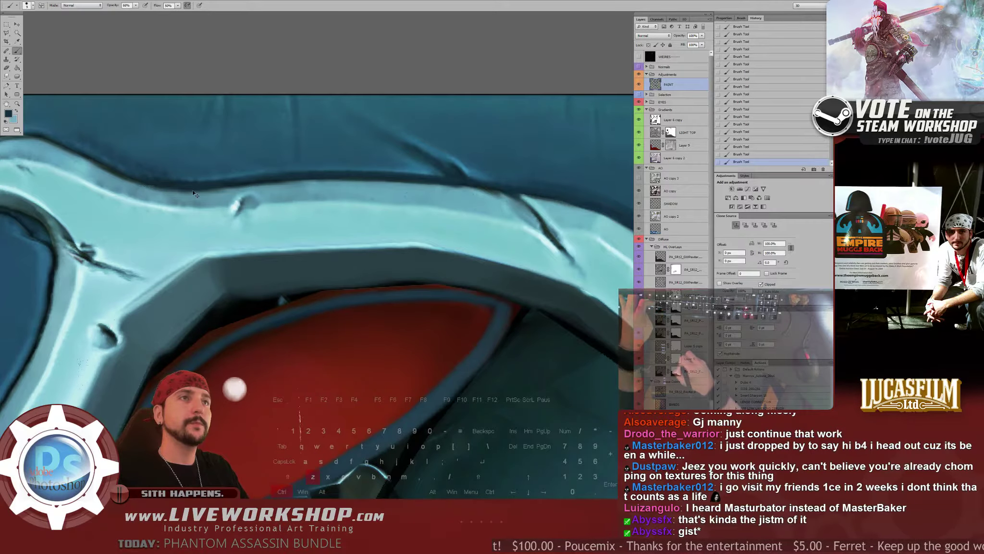
{"action": "left_click_drag", "start_coordinate": [234, 388], "coordinate": [337, 416]}
{"action": "key", "text": "ctrl+alt+z"}
{"action": "key", "text": "ctrl+alt+z"}
{"action": "key", "text": "ctrl+shift+z"}
{"action": "key", "text": "ctrl+shift+z"}
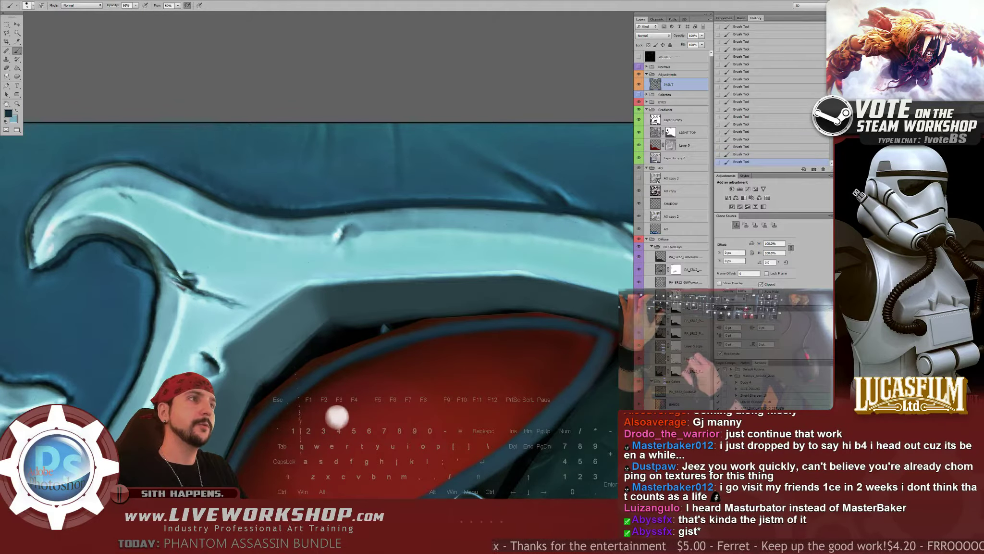
{"action": "left_click_drag", "start_coordinate": [340, 413], "coordinate": [425, 421]}
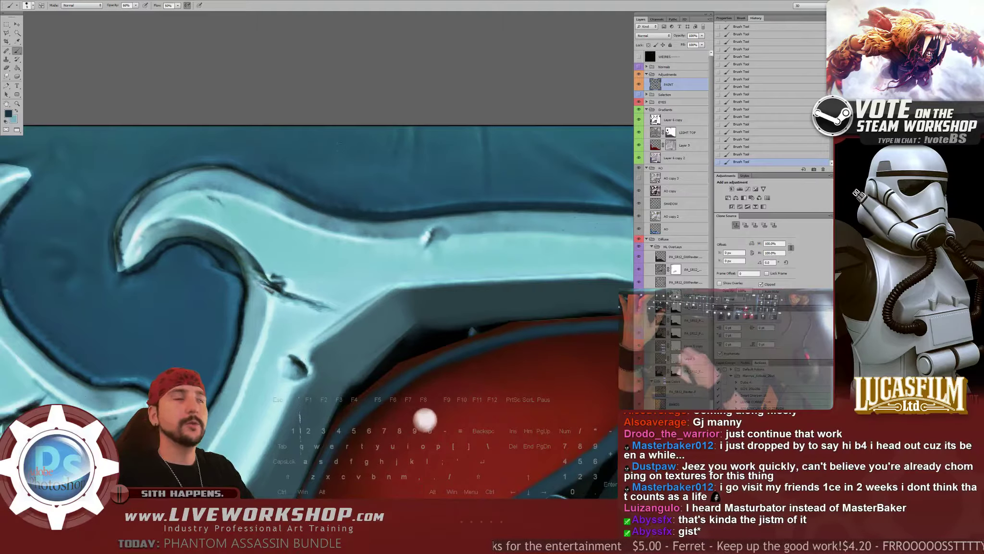
Toggle the visibility of the topmost layer on and off to check the texture around the curled trim
{"action": "left_click", "coordinate": [639, 58]}
{"action": "left_click", "coordinate": [639, 58]}
{"action": "left_click_drag", "start_coordinate": [271, 288], "coordinate": [279, 292]}
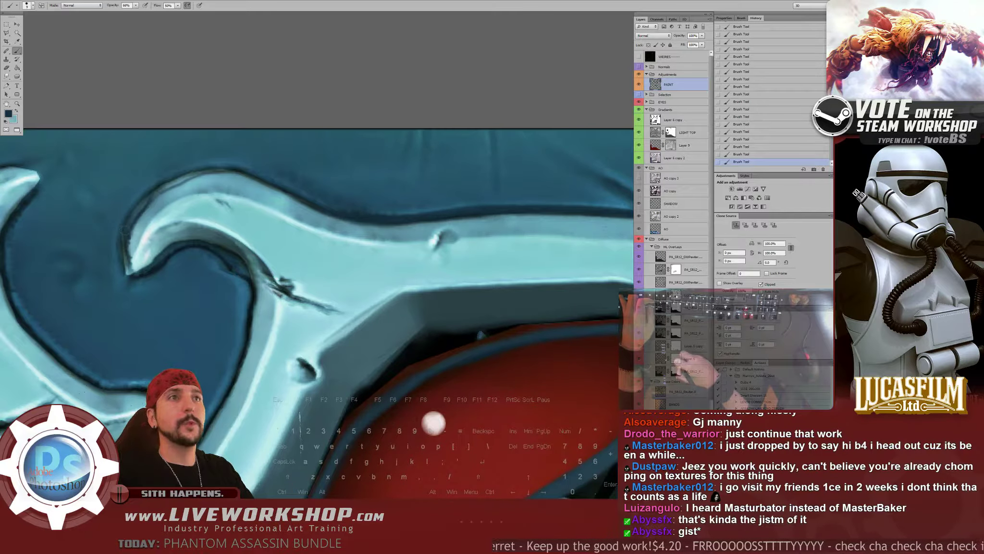
Smooth the light bevel along the outer edge of the curled trim tip with sampled teal, adjusting the brush size
{"action": "left_click_drag", "start_coordinate": [155, 198], "coordinate": [206, 173]}
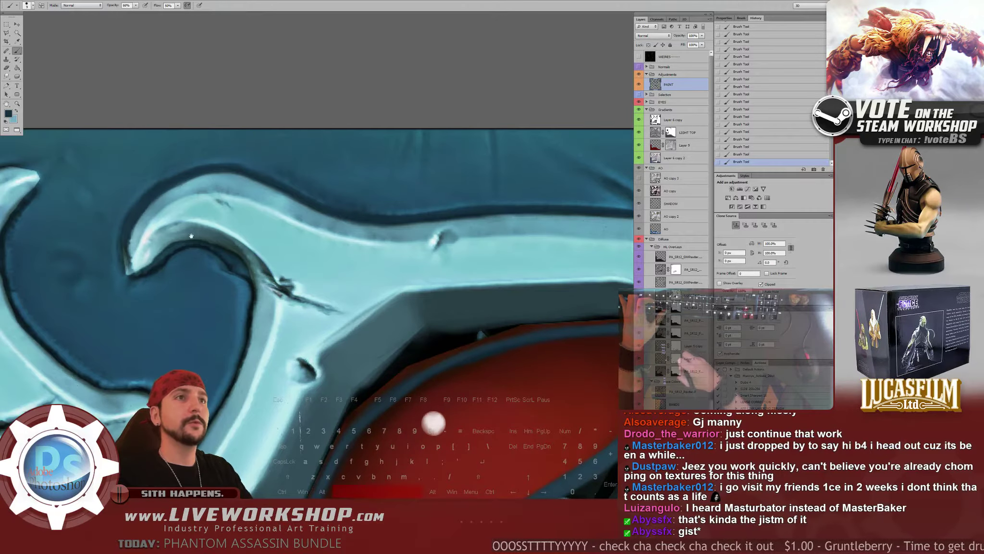
{"action": "left_click_drag", "start_coordinate": [434, 423], "coordinate": [446, 422]}
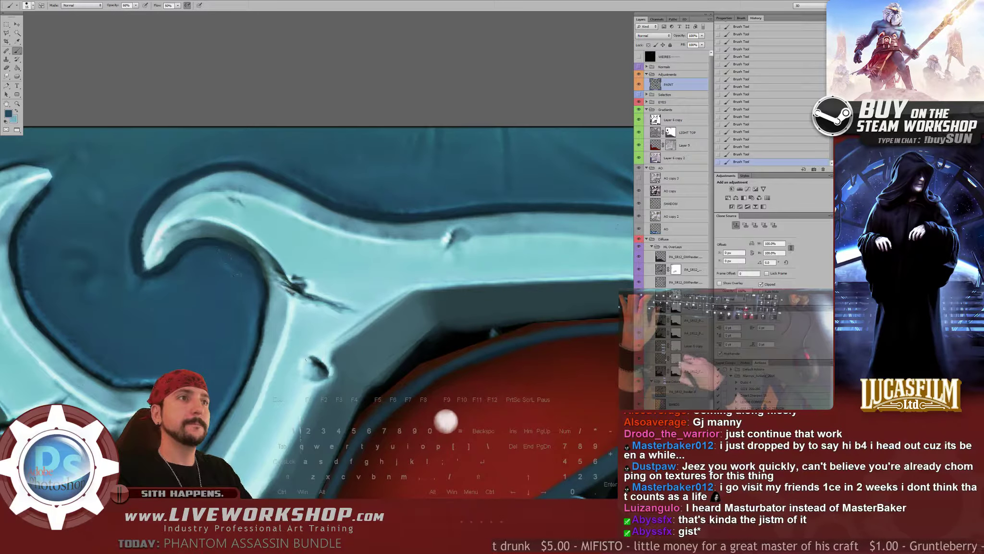
{"action": "left_click", "coordinate": [276, 296], "text": "alt"}
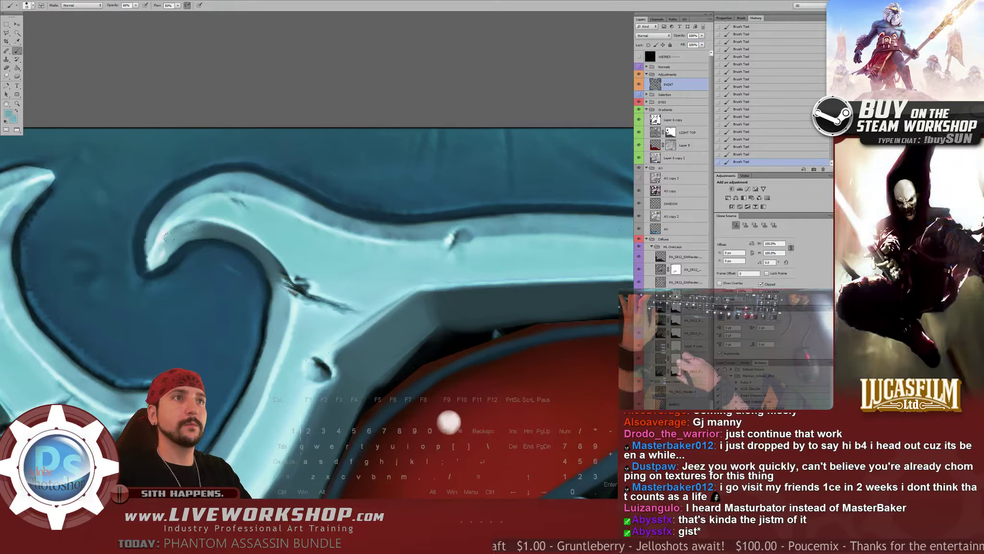
{"action": "key", "text": "bracketleft"}
{"action": "key", "text": "bracketleft"}
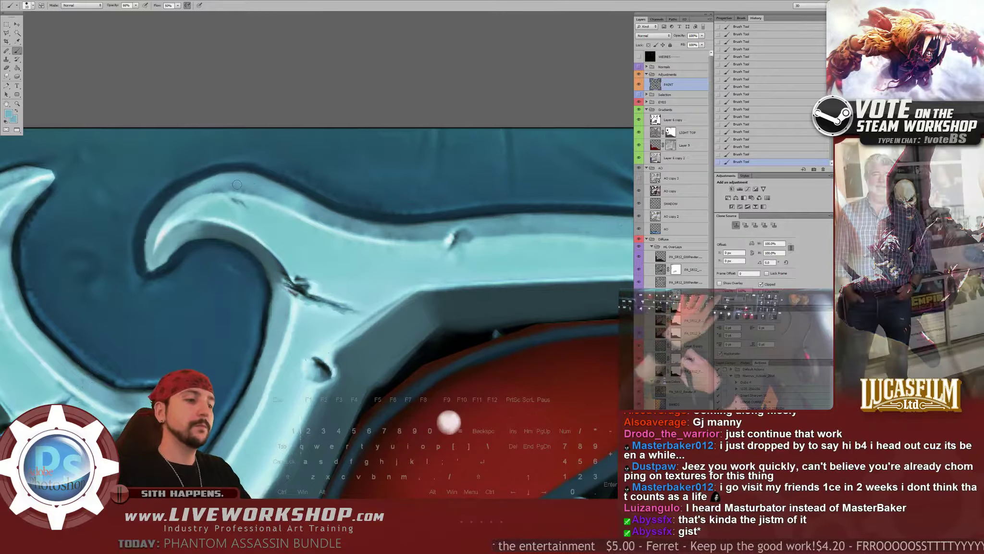
{"action": "key", "text": "bracketright"}
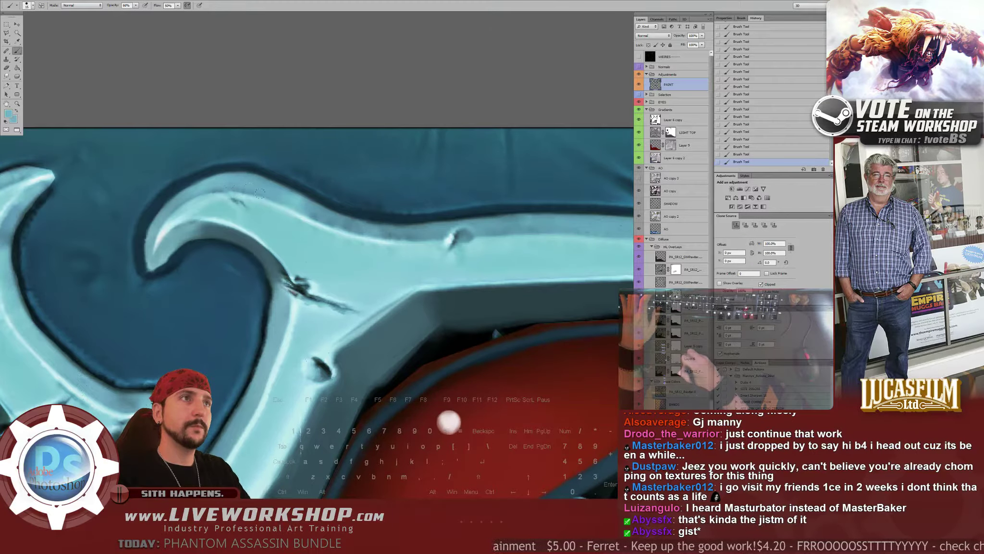
Clean up the dark outline around the curled tip with a sampled dark blue, undoing and redoing the last stroke to compare
{"action": "left_click", "coordinate": [153, 192], "text": "alt"}
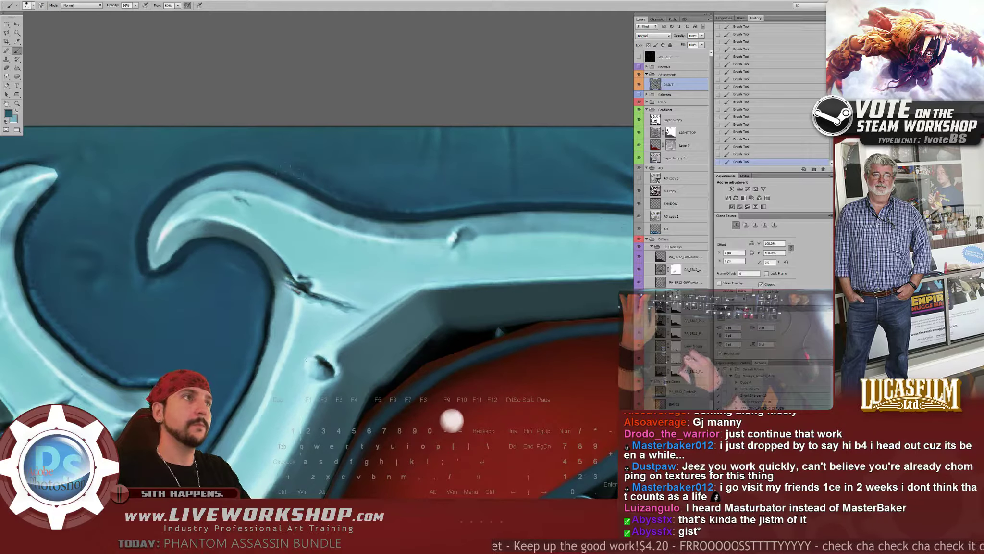
{"action": "key", "text": "ctrl+z"}
{"action": "left_click_drag", "start_coordinate": [193, 254], "coordinate": [206, 244]}
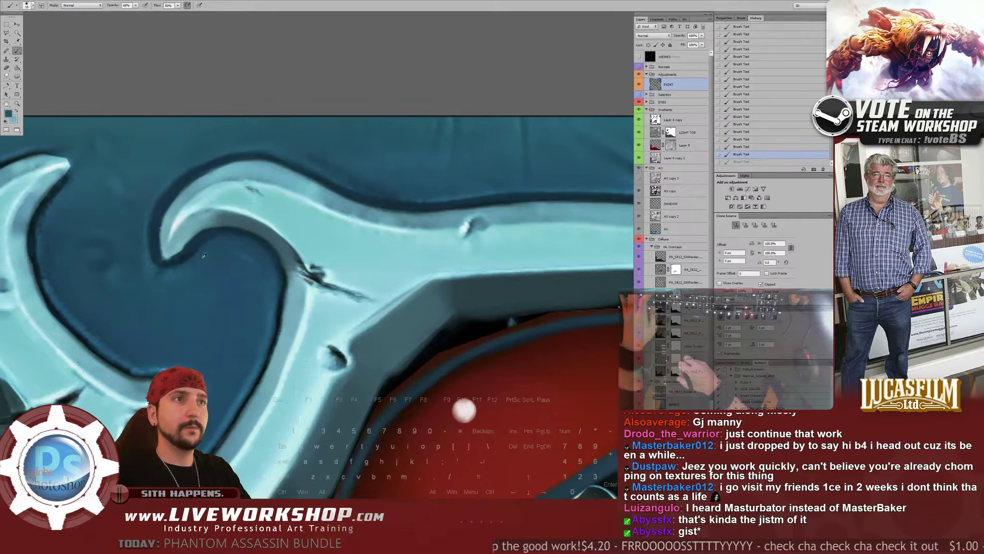
{"action": "key", "text": "ctrl+shift+z"}
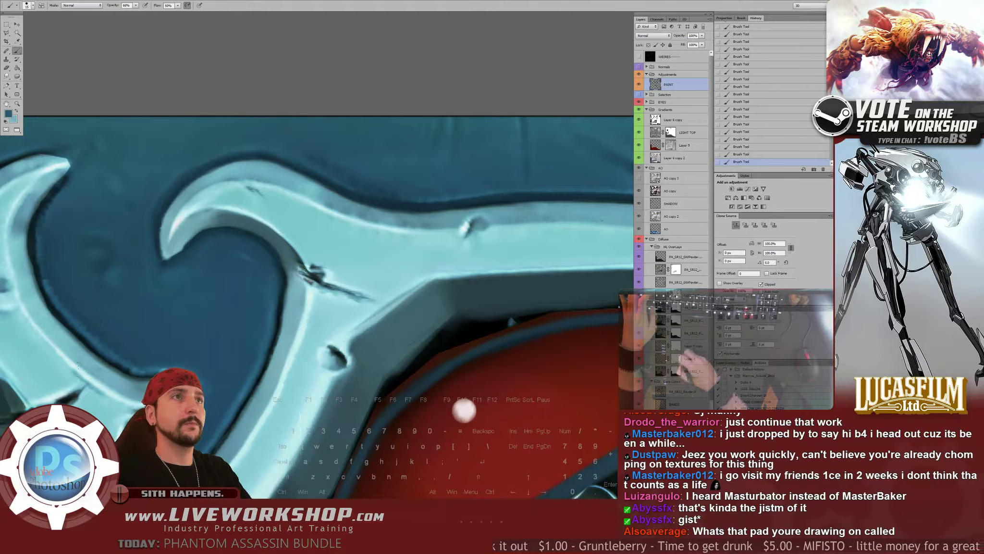
Touch up the dark outline inside the curl beside the crack with sampled dark blues and a smaller brush
{"action": "key", "text": "ctrl+minus"}
{"action": "key", "text": "ctrl+minus"}
{"action": "left_click_drag", "start_coordinate": [325, 231], "coordinate": [430, 175]}
{"action": "key", "text": "ctrl+plus"}
{"action": "key", "text": "ctrl+plus"}
{"action": "left_click", "coordinate": [261, 168], "text": "alt"}
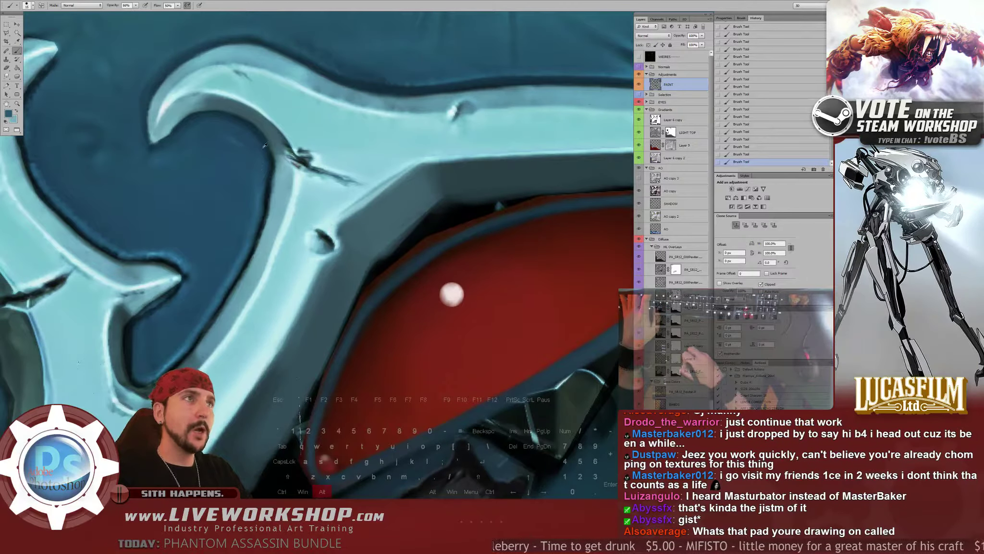
{"action": "left_click", "coordinate": [264, 142], "text": "alt"}
{"action": "left_click_drag", "start_coordinate": [269, 165], "coordinate": [283, 178], "text": "alt"}
{"action": "key", "text": "bracketleft"}
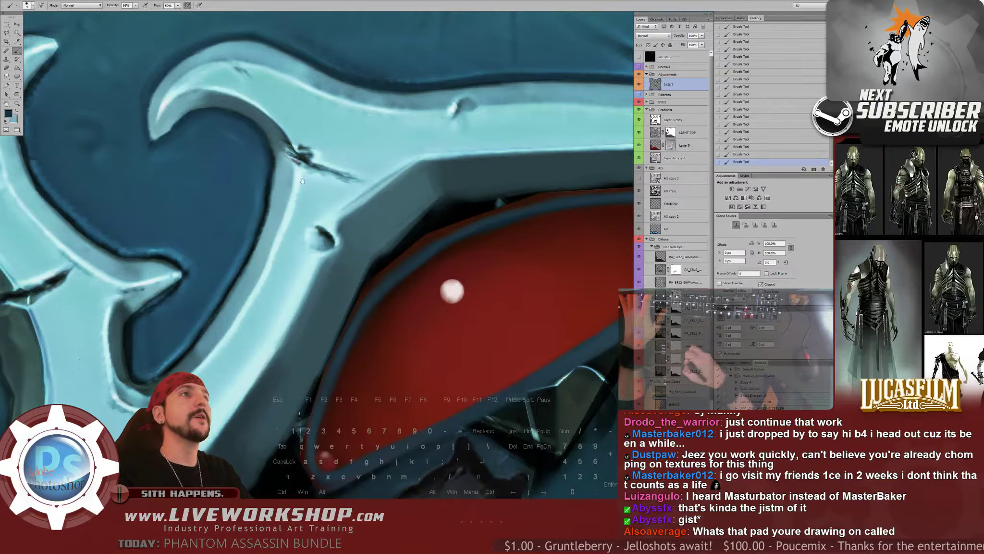
Darken the outline down the inner edge of the trim below the crack, and undo the last stroke
{"action": "left_click_drag", "start_coordinate": [303, 181], "coordinate": [331, 174]}
{"action": "key", "text": "ctrl+plus"}
{"action": "left_click_drag", "start_coordinate": [276, 118], "coordinate": [350, 132]}
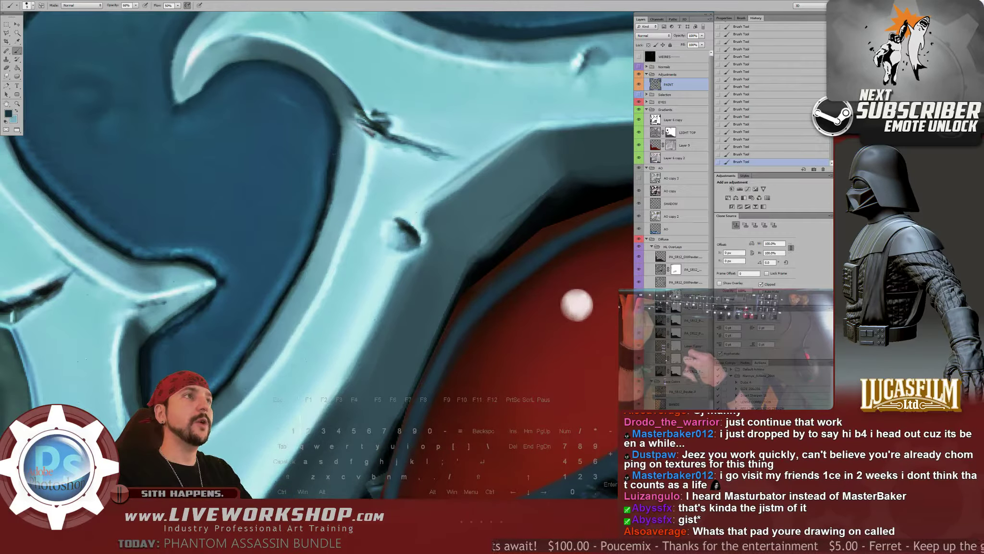
{"action": "left_click_drag", "start_coordinate": [338, 148], "coordinate": [315, 254]}
{"action": "left_click_drag", "start_coordinate": [282, 232], "coordinate": [305, 196]}
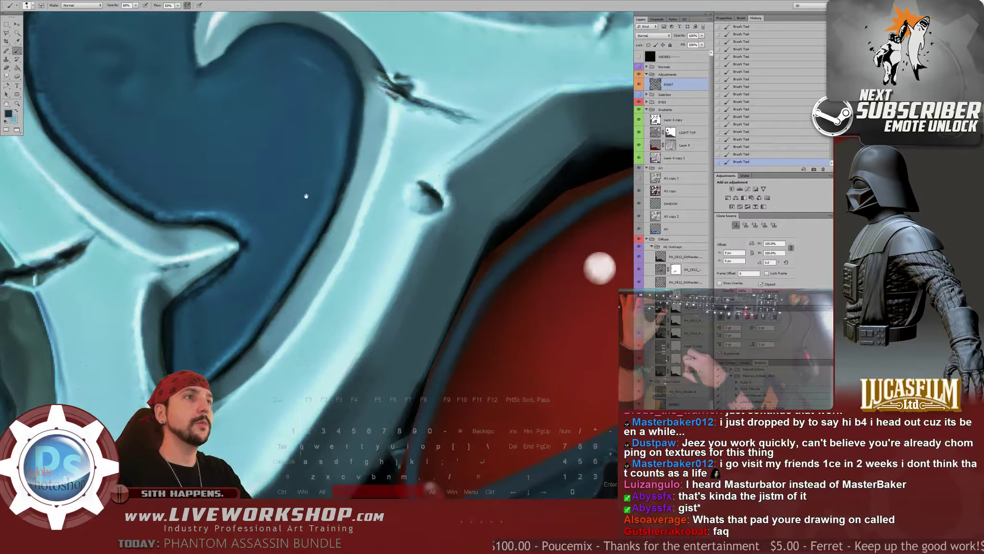
{"action": "key", "text": "ctrl+z"}
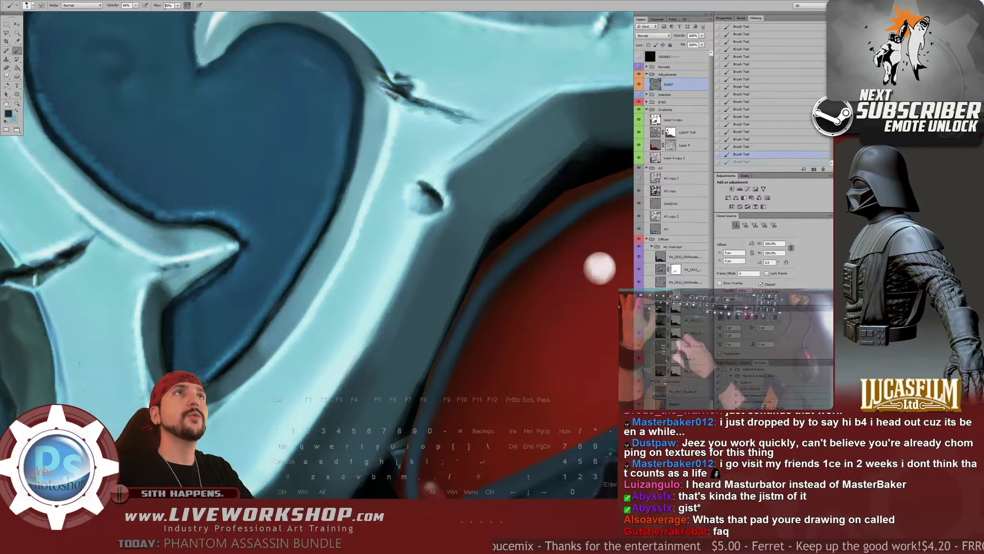
Raise the brush opacity to 77% and repaint the dark outline around the lower part of the heart-shaped recess
{"action": "left_click", "coordinate": [136, 5]}
{"action": "left_click_drag", "start_coordinate": [136, 13], "coordinate": [140, 14]}
{"action": "left_click_drag", "start_coordinate": [296, 154], "coordinate": [327, 144]}
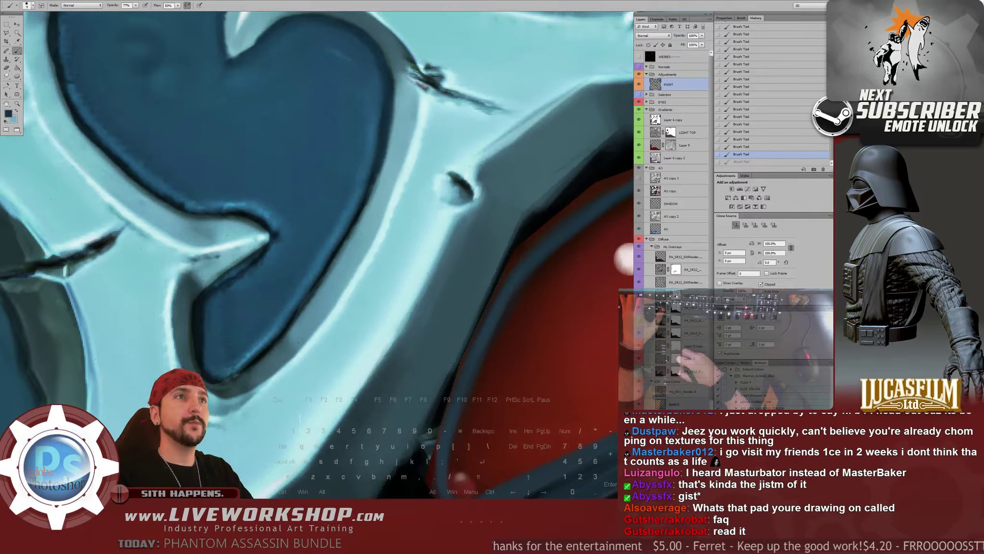
{"action": "left_click_drag", "start_coordinate": [222, 214], "coordinate": [248, 220]}
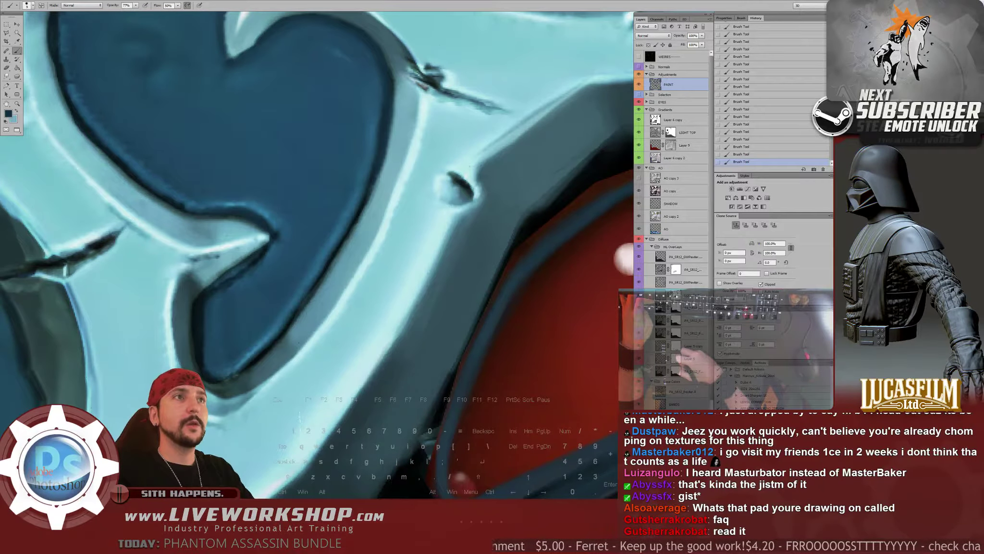
{"action": "left_click_drag", "start_coordinate": [308, 240], "coordinate": [346, 259]}
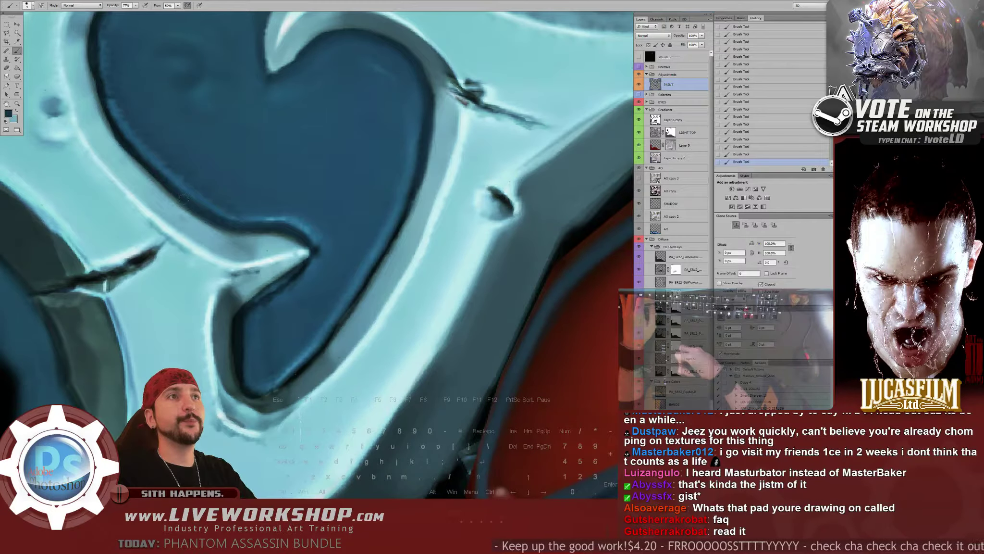
Paint the dark outline along the recess's opposite edge, from the upper spike down to the small pointed spike
{"action": "mouse_move", "coordinate": [115, 107]}
{"action": "left_mouse_down"}
{"action": "mouse_move", "coordinate": [167, 163]}
{"action": "mouse_move", "coordinate": [152, 172]}
{"action": "mouse_move", "coordinate": [149, 155]}
{"action": "left_mouse_up"}
{"action": "left_click_drag", "start_coordinate": [161, 119], "coordinate": [172, 194]}
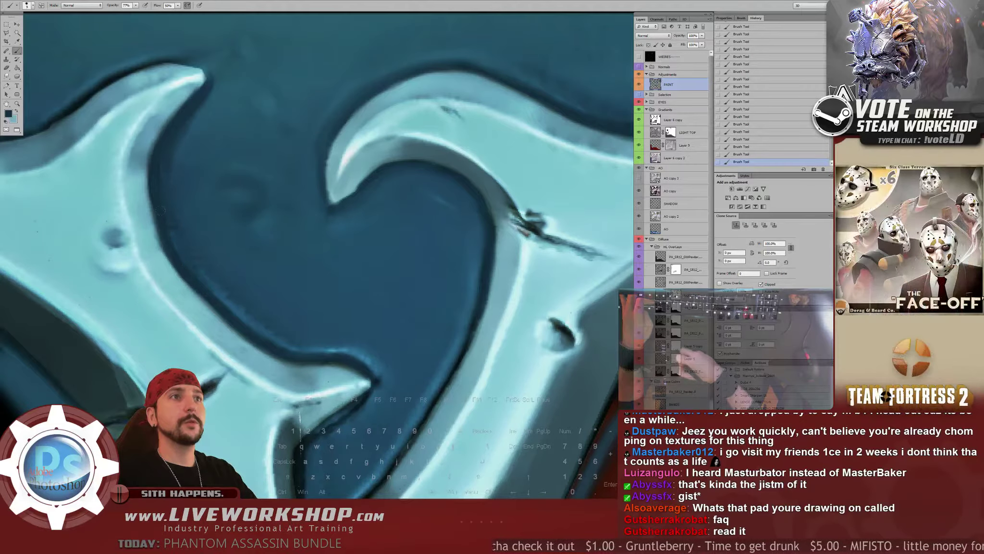
{"action": "left_click_drag", "start_coordinate": [224, 301], "coordinate": [257, 328]}
{"action": "left_click_drag", "start_coordinate": [337, 289], "coordinate": [230, 194]}
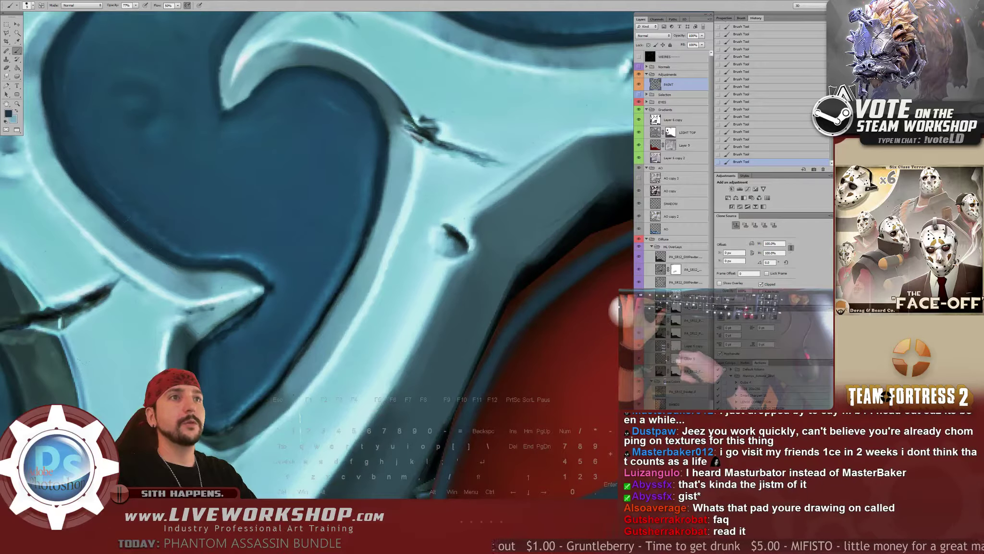
{"action": "mouse_move", "coordinate": [239, 255]}
{"action": "left_mouse_down"}
{"action": "mouse_move", "coordinate": [253, 261]}
{"action": "mouse_move", "coordinate": [249, 227]}
{"action": "mouse_move", "coordinate": [265, 237]}
{"action": "mouse_move", "coordinate": [290, 173]}
{"action": "left_mouse_up"}
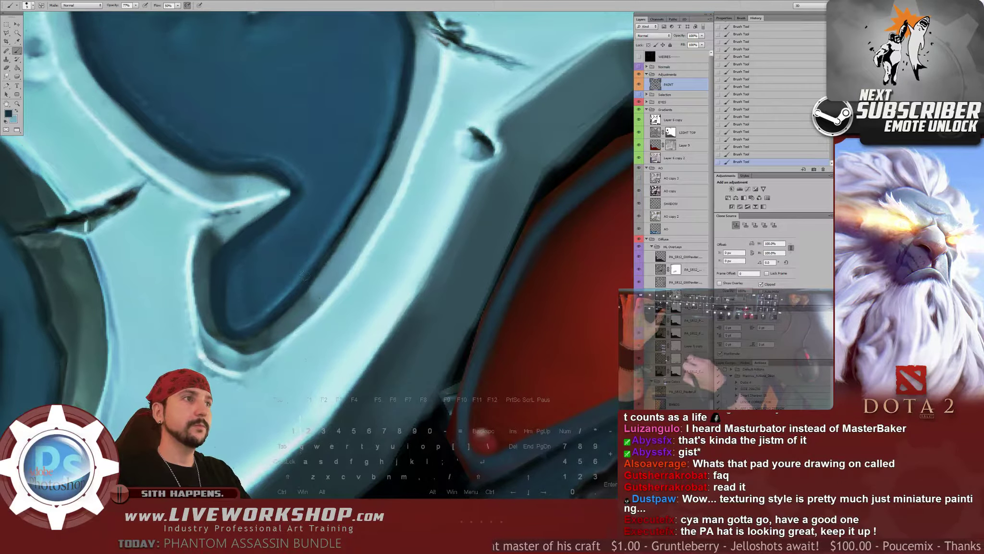
Darken the outline along the upper edge of the neighbouring trim spike and soften it with a sampled background blue
{"action": "left_click_drag", "start_coordinate": [368, 183], "coordinate": [280, 298]}
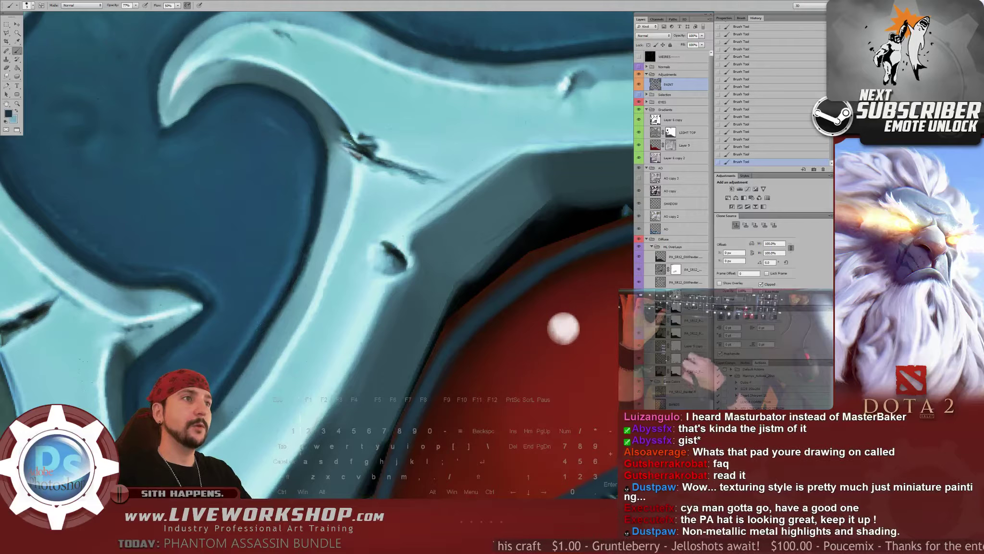
{"action": "key", "text": "F1"}
{"action": "key", "text": "F1"}
{"action": "key", "text": "F1"}
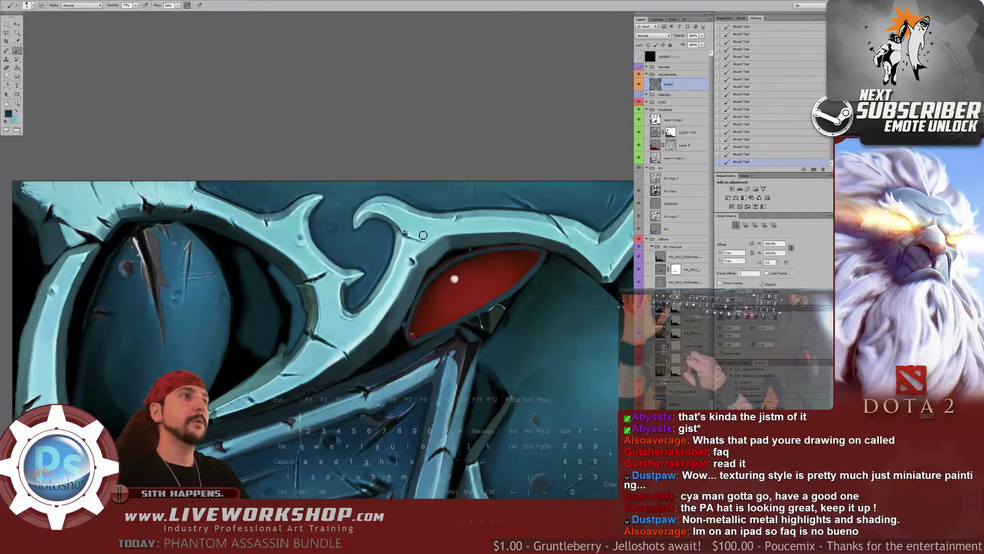
{"action": "left_click_drag", "start_coordinate": [256, 376], "coordinate": [296, 374]}
{"action": "key", "text": "F2"}
{"action": "left_click_drag", "start_coordinate": [211, 137], "coordinate": [310, 236]}
{"action": "key", "text": "F2"}
{"action": "left_click_drag", "start_coordinate": [138, 176], "coordinate": [189, 192]}
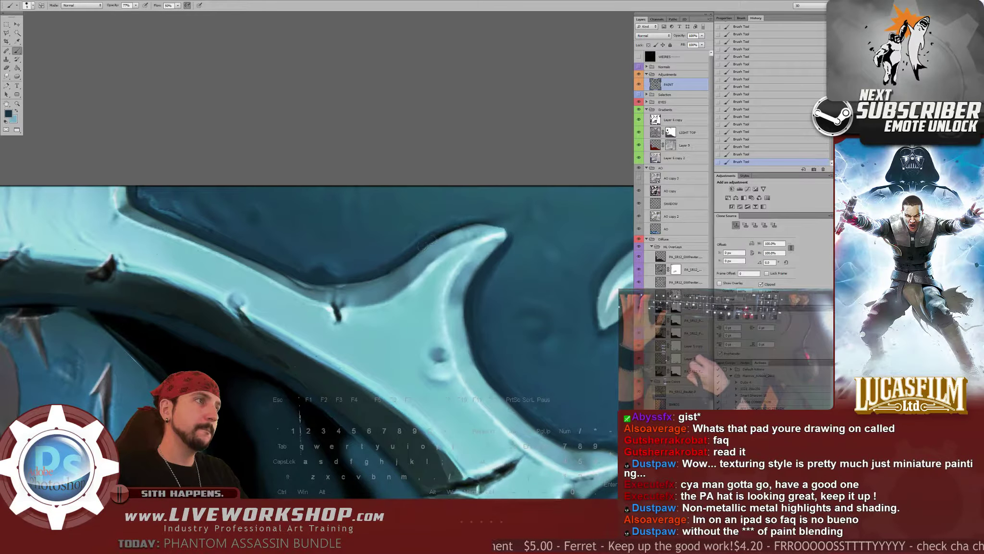
{"action": "left_click_drag", "start_coordinate": [503, 228], "coordinate": [494, 226]}
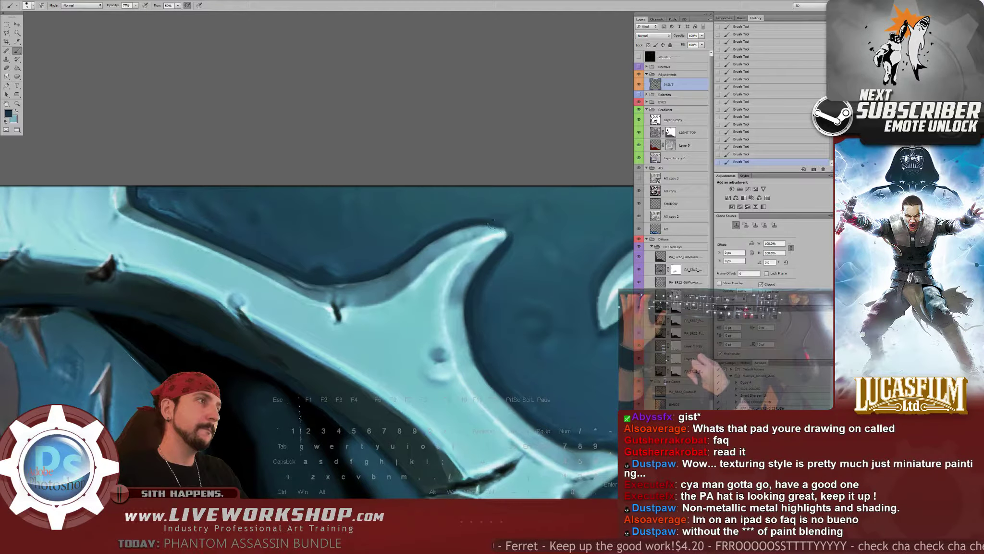
{"action": "left_click", "coordinate": [443, 214], "text": "alt"}
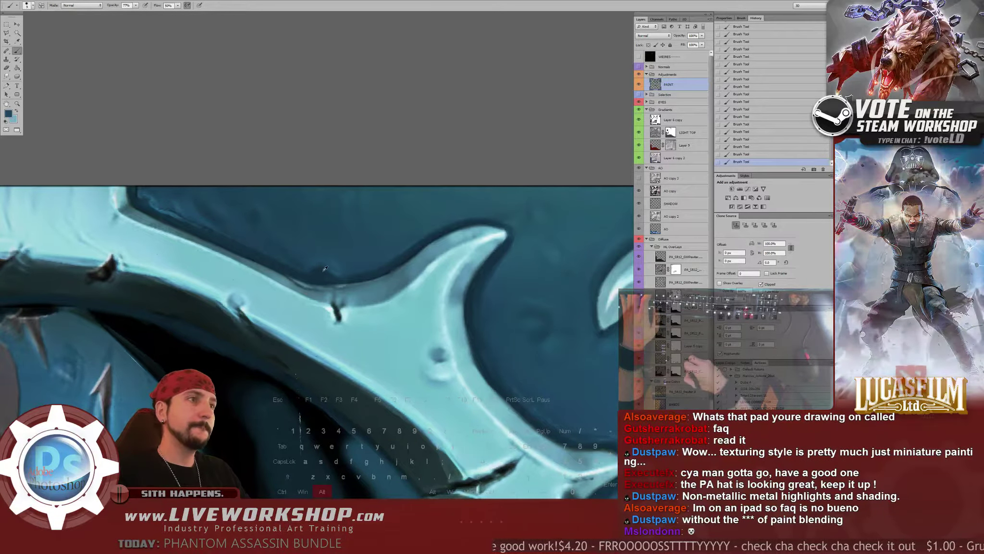
Repaint the bevel along both edges of the upper trim spike with sampled teals, undoing a stroke to compare
{"action": "left_click", "coordinate": [305, 290], "text": "alt"}
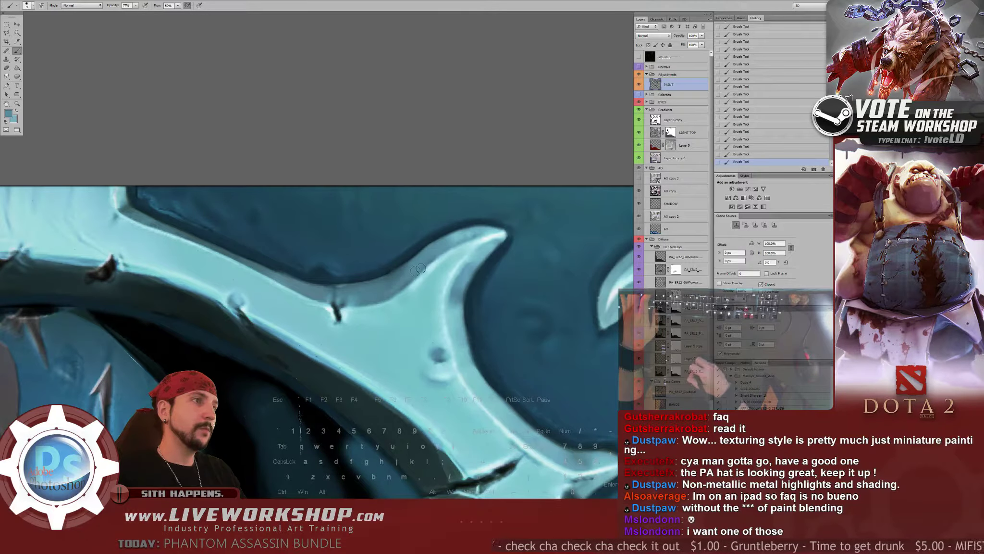
{"action": "key", "text": "ctrl+z"}
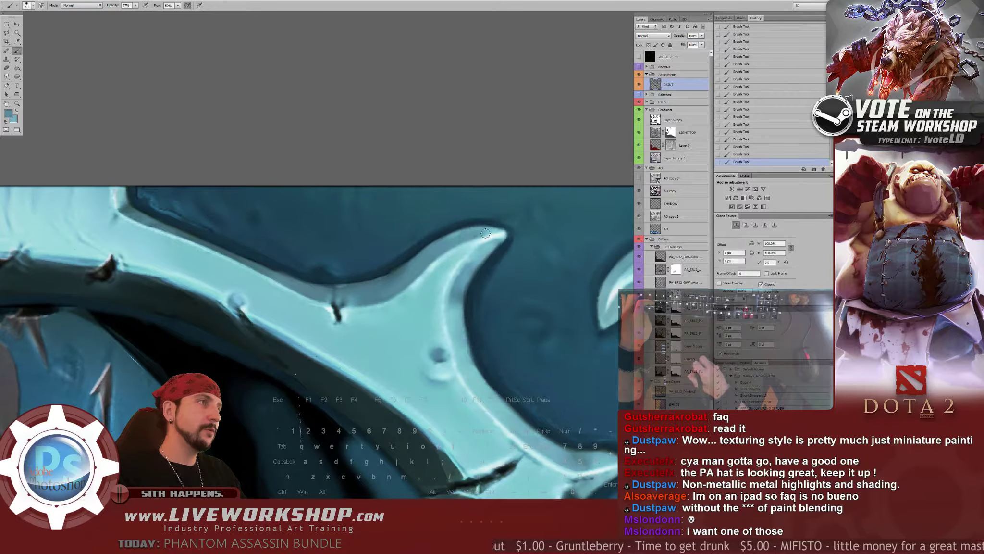
{"action": "mouse_move", "coordinate": [481, 269]}
{"action": "left_mouse_down"}
{"action": "mouse_move", "coordinate": [378, 253]}
{"action": "mouse_move", "coordinate": [336, 221]}
{"action": "left_mouse_up"}
{"action": "left_click", "coordinate": [424, 269], "text": "ctrl"}
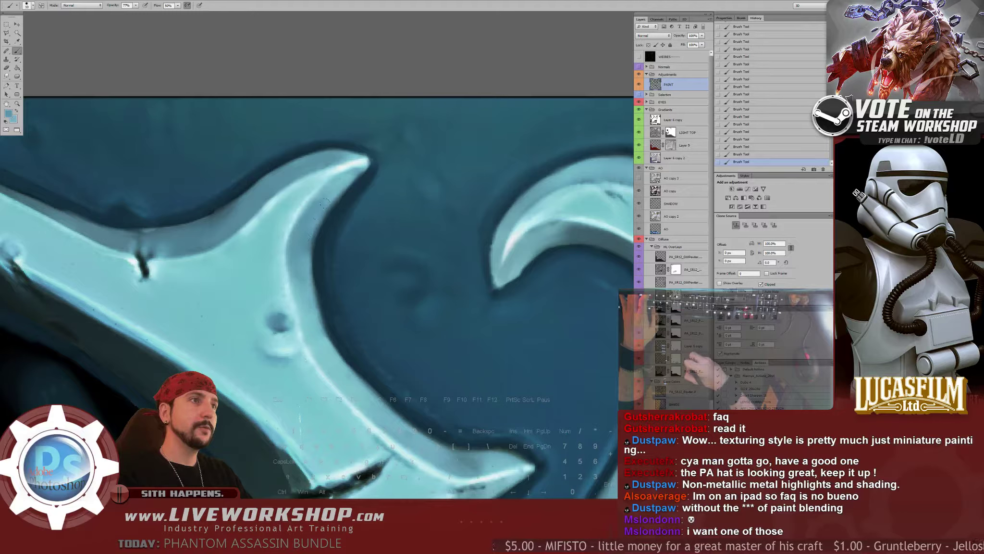
{"action": "left_click", "coordinate": [332, 191], "text": "alt"}
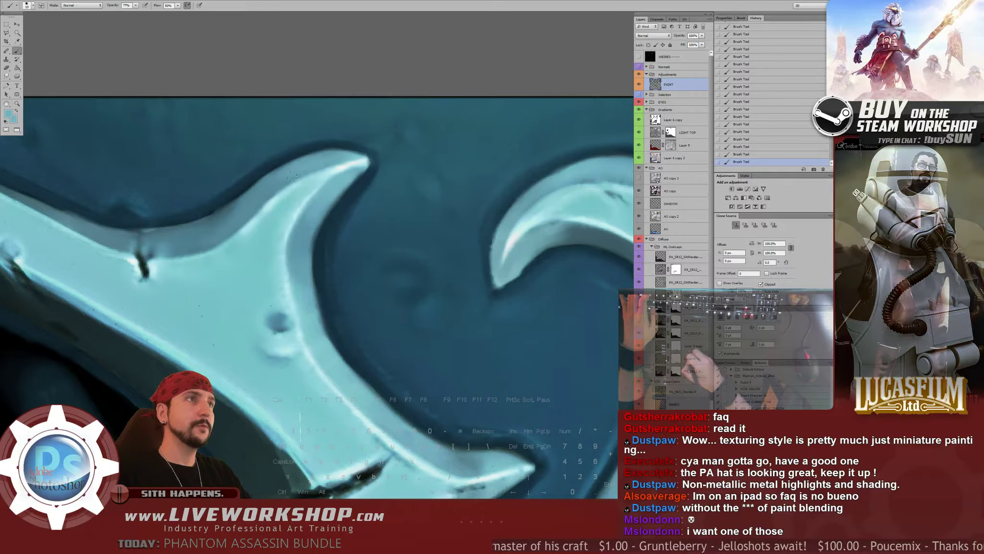
{"action": "left_click_drag", "start_coordinate": [251, 227], "coordinate": [284, 194]}
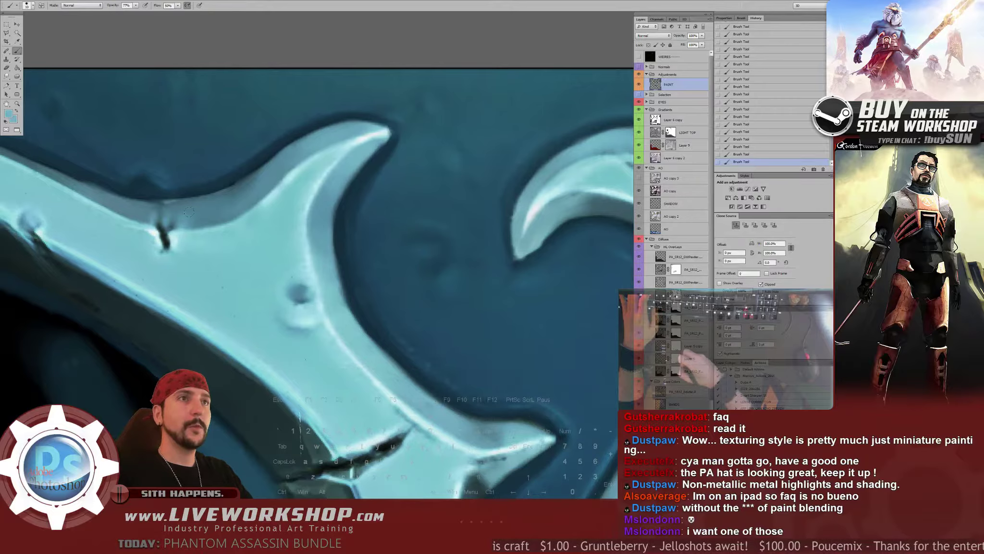
Blend the bevel around the small pointed spike and the notch below it with sampled teals, toggling the Normals group's visibility to compare
{"action": "mouse_move", "coordinate": [406, 380]}
{"action": "left_mouse_down"}
{"action": "mouse_move", "coordinate": [315, 284]}
{"action": "mouse_move", "coordinate": [281, 270]}
{"action": "left_mouse_up"}
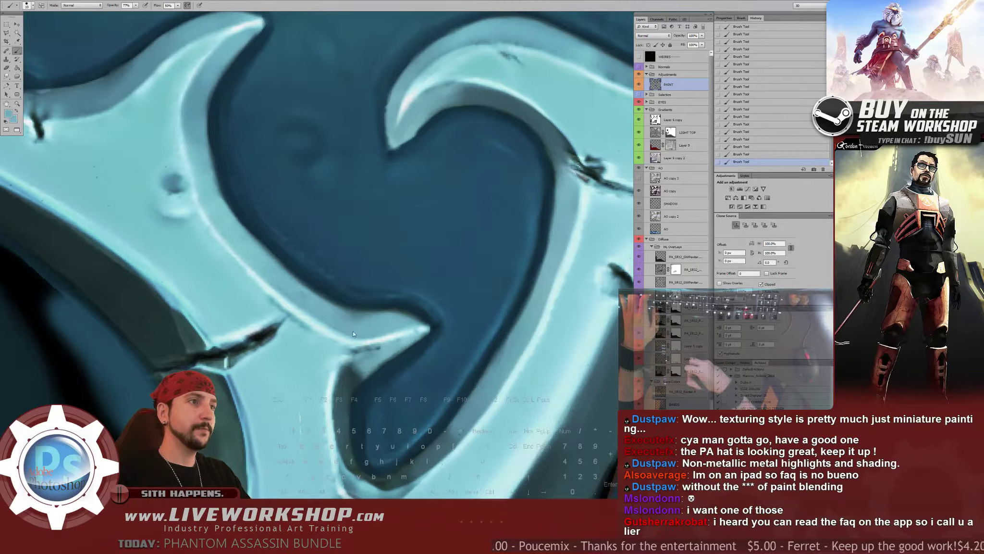
{"action": "left_click_drag", "start_coordinate": [391, 397], "coordinate": [335, 266]}
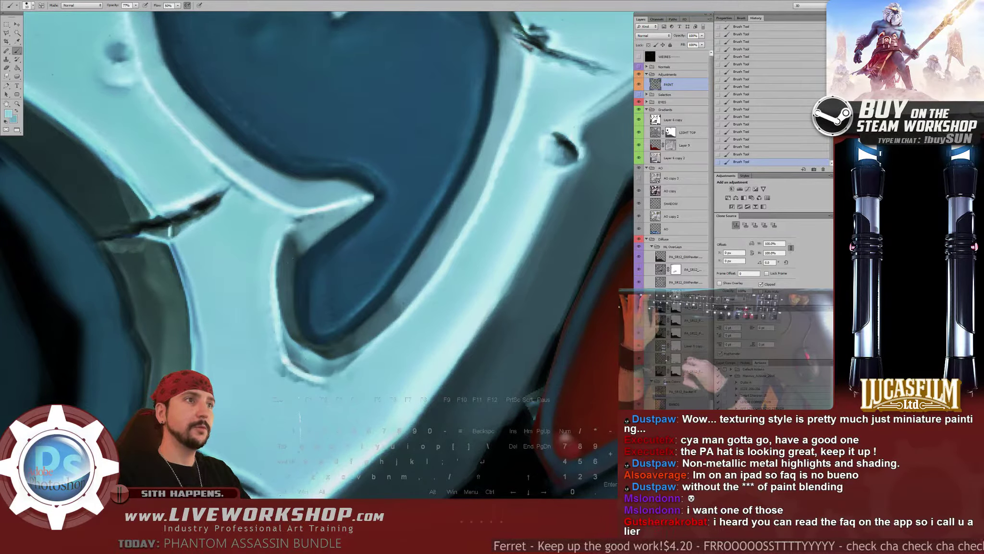
{"action": "left_click", "coordinate": [289, 278], "text": "alt"}
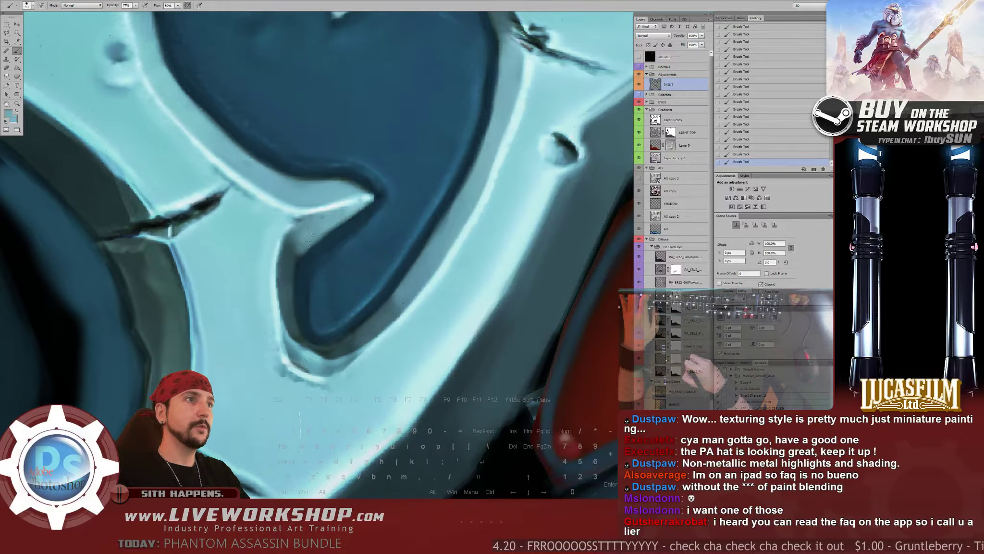
{"action": "left_click", "coordinate": [299, 244], "text": "alt"}
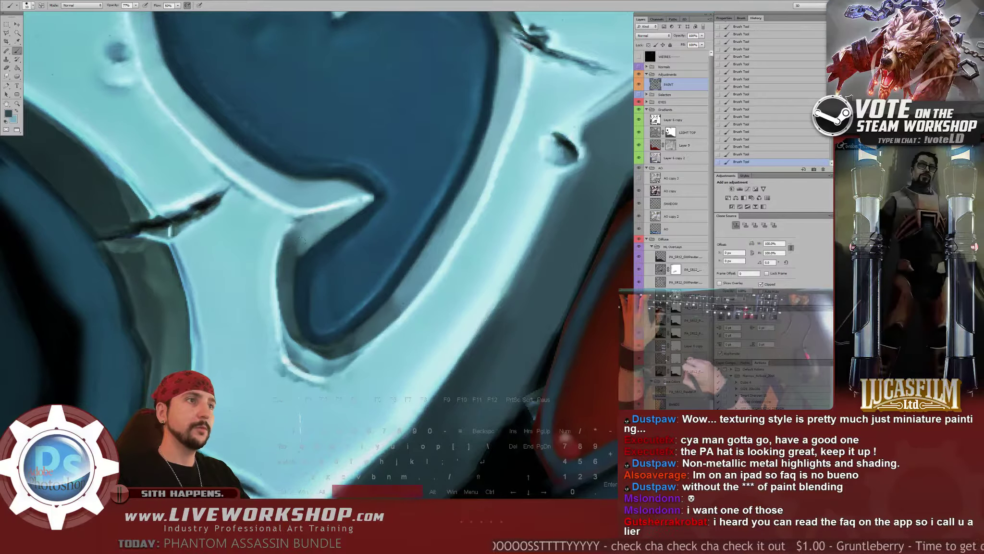
{"action": "scroll", "coordinate": [302, 241], "scroll_direction": "down", "scroll_amount": 2}
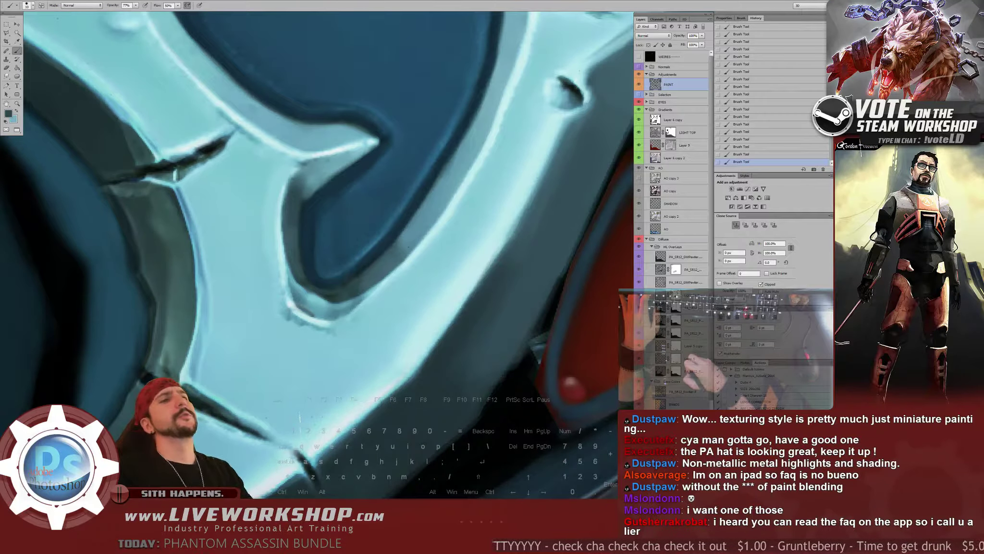
{"action": "left_click", "coordinate": [639, 68]}
{"action": "left_click", "coordinate": [639, 68]}
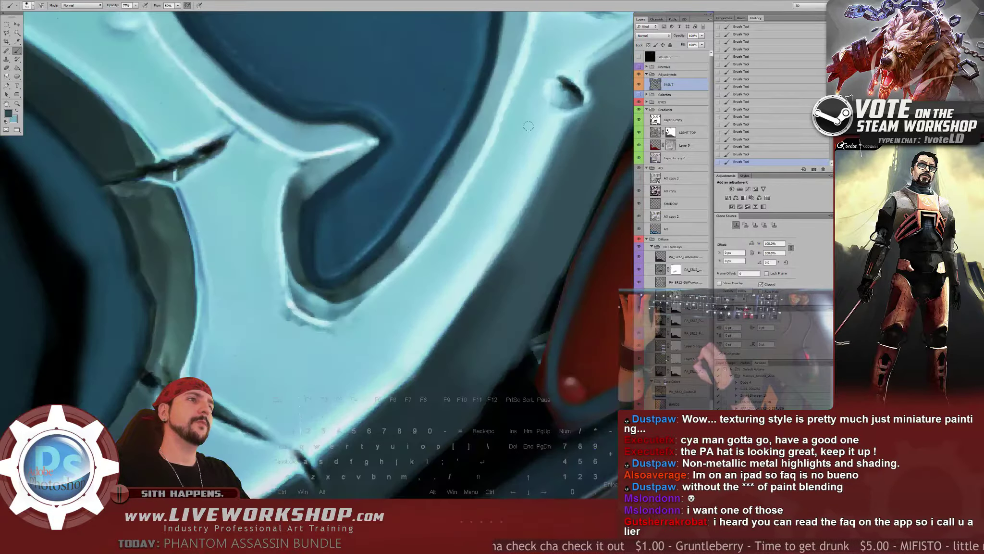
Paint over the uneven highlight beneath the notch with sampled teals and clean up its bevel, undoing a stroke to compare
{"action": "left_click", "coordinate": [278, 298], "text": "alt"}
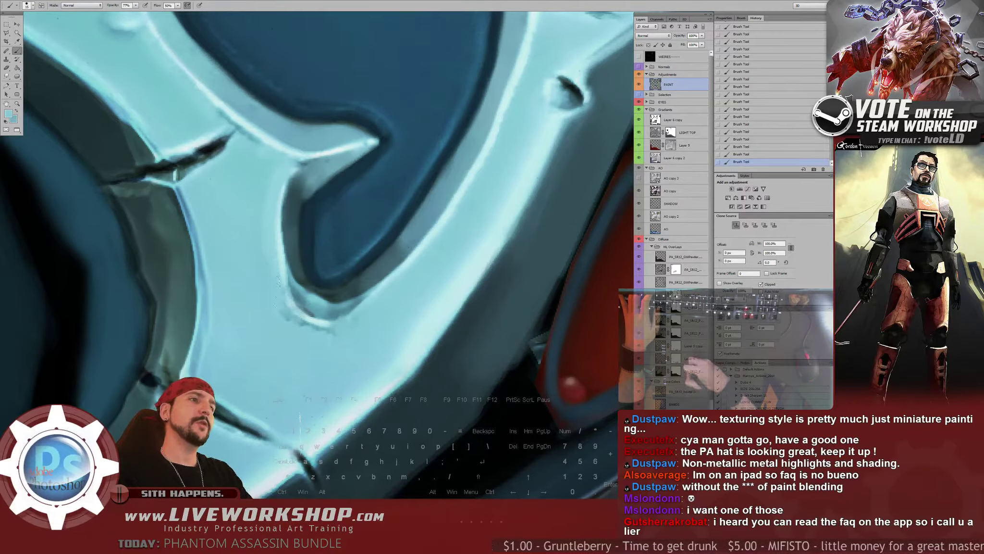
{"action": "left_click_drag", "start_coordinate": [342, 314], "coordinate": [301, 308]}
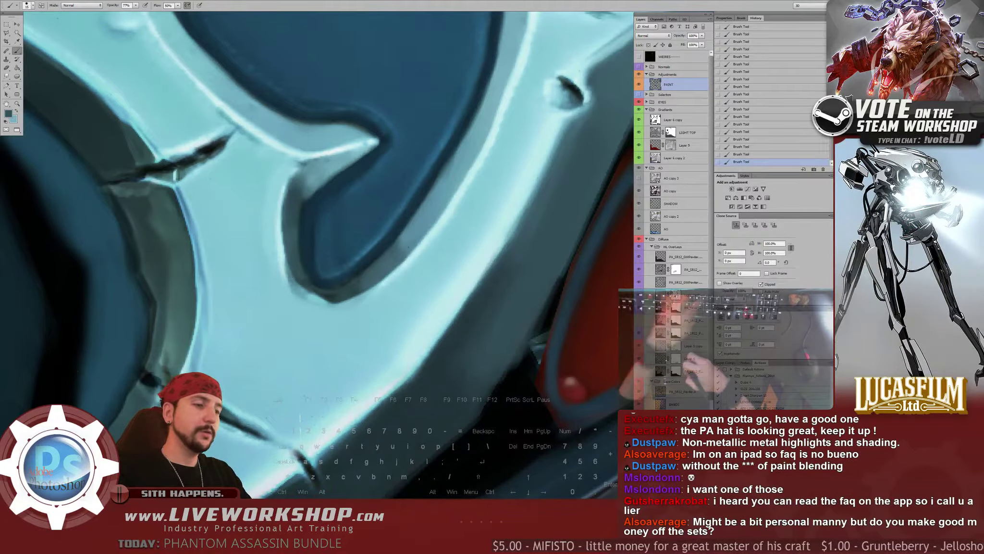
{"action": "key", "text": "ctrl+z"}
{"action": "key", "text": "ctrl+z"}
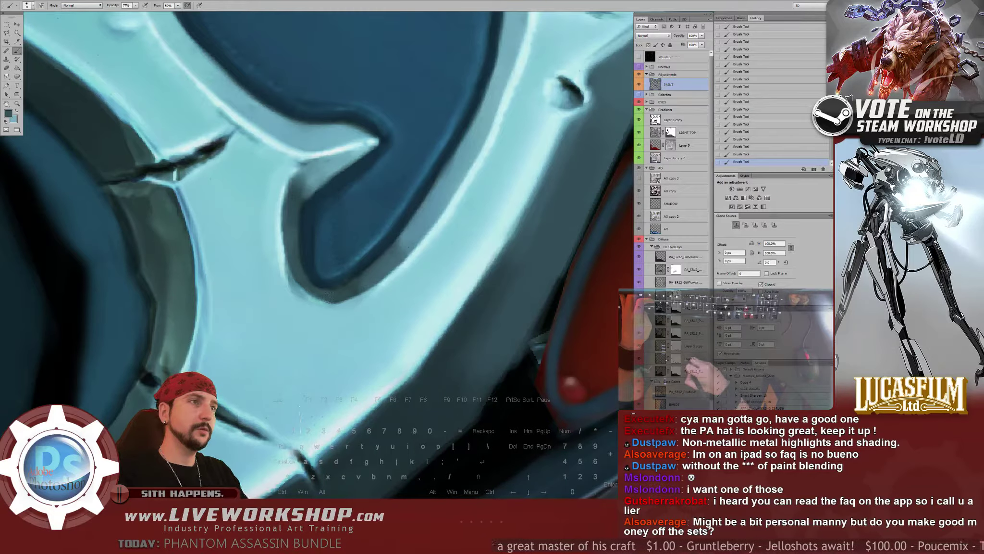
{"action": "left_click_drag", "start_coordinate": [404, 228], "coordinate": [384, 242]}
{"action": "left_click", "coordinate": [371, 268], "text": "alt"}
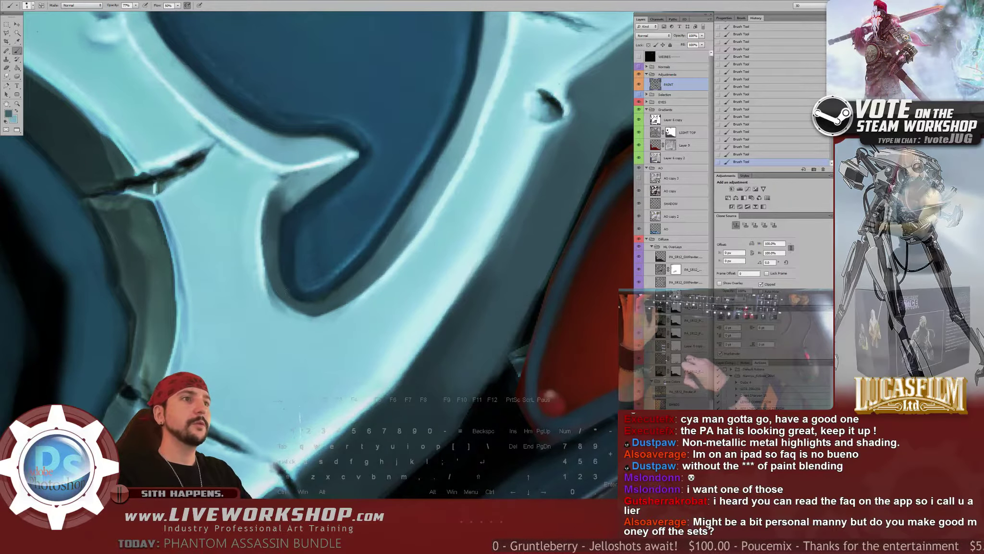
Paint a thin pale highlight around the notch's lower rim with a smaller brush and sampled light teals
{"action": "left_click", "coordinate": [259, 288], "text": "alt"}
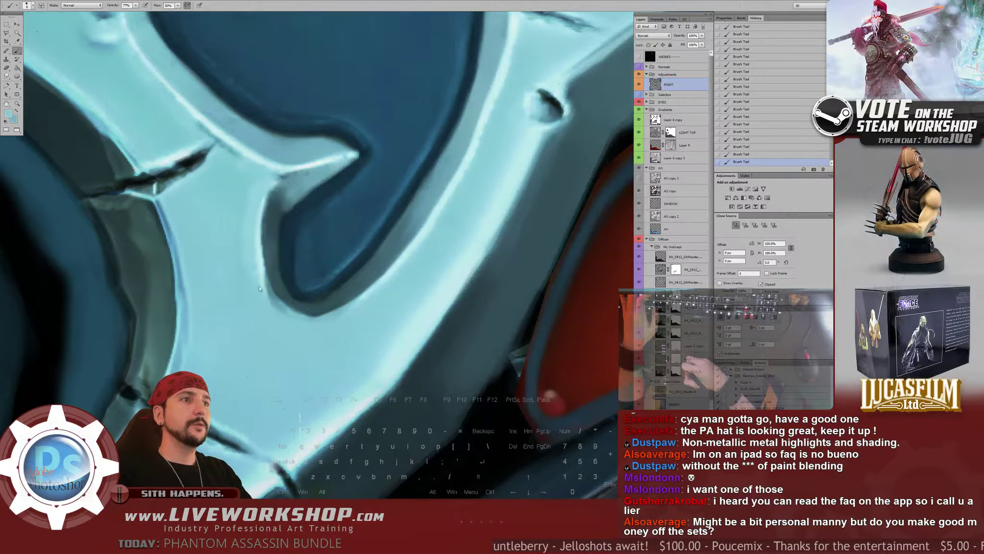
{"action": "left_click", "coordinate": [262, 259], "text": "alt"}
{"action": "key", "text": "bracketleft"}
{"action": "key", "text": "bracketleft"}
{"action": "key", "text": "bracketleft"}
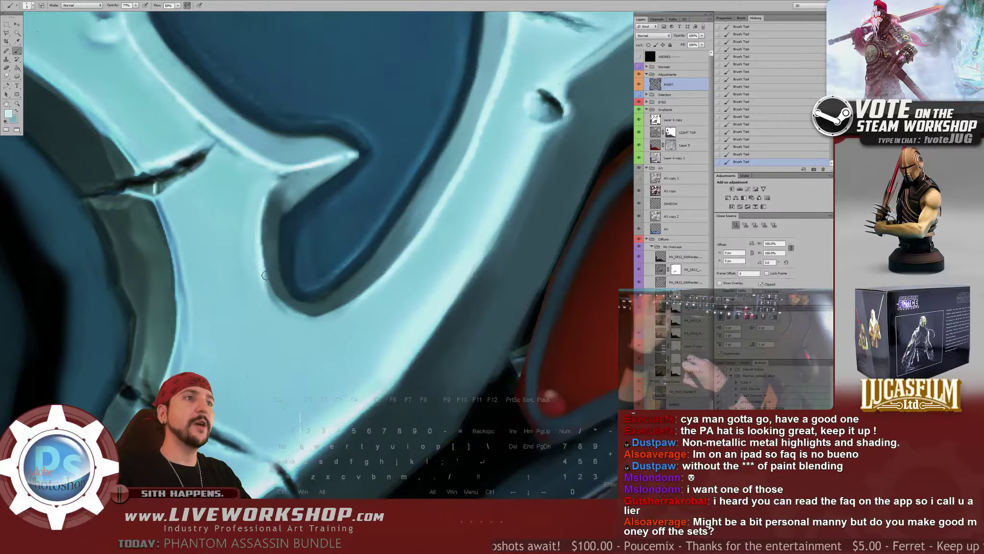
{"action": "left_click_drag", "start_coordinate": [266, 276], "coordinate": [294, 314]}
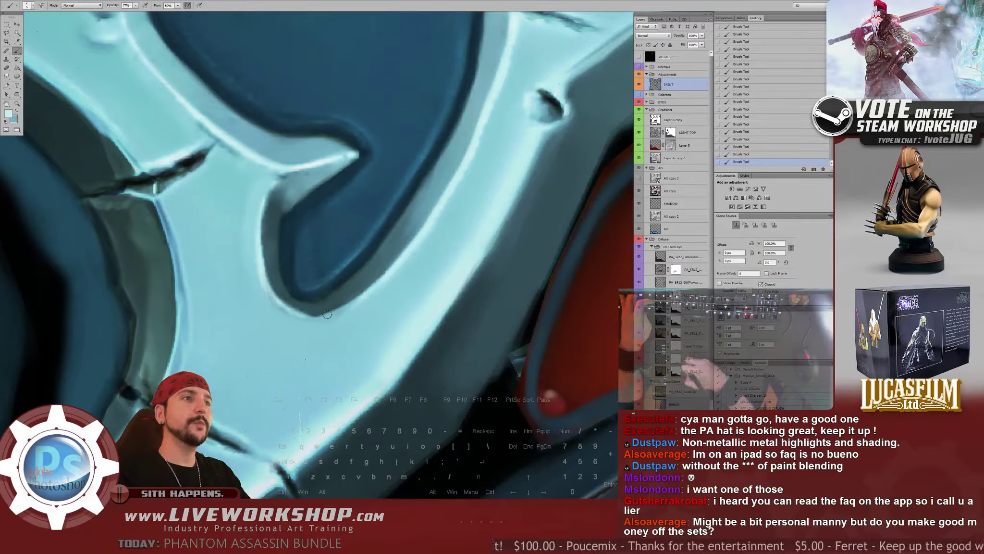
{"action": "mouse_move", "coordinate": [378, 283]}
{"action": "left_mouse_down"}
{"action": "mouse_move", "coordinate": [337, 309]}
{"action": "mouse_move", "coordinate": [372, 285]}
{"action": "left_mouse_up"}
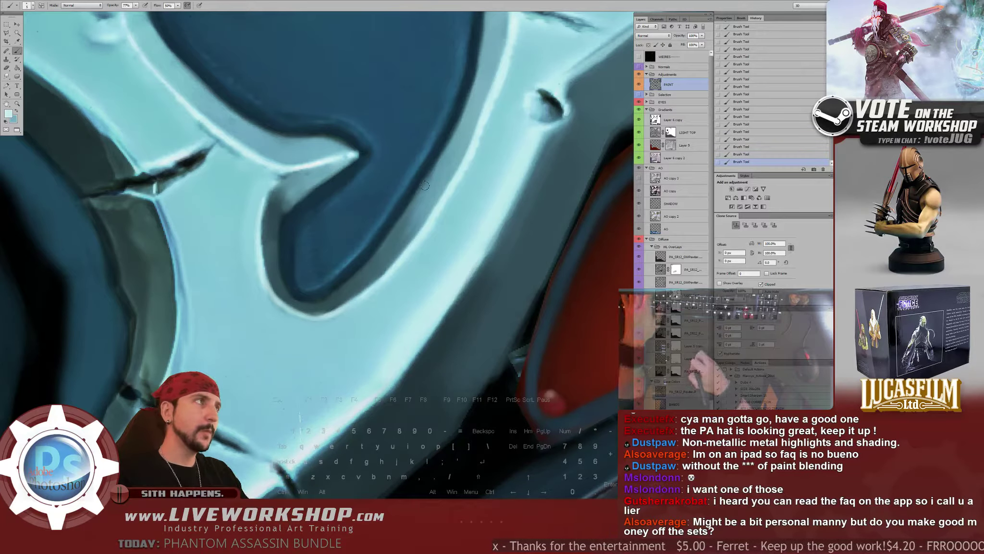
View the whole texture, then switch to Softimage and examine the repainted trim on top of the 3D helm
{"action": "key", "text": "ctrl+minus"}
{"action": "key", "text": "ctrl+minus"}
{"action": "key", "text": "ctrl+minus"}
{"action": "key", "text": "ctrl+minus"}
{"action": "left_click_drag", "start_coordinate": [438, 214], "coordinate": [401, 244]}
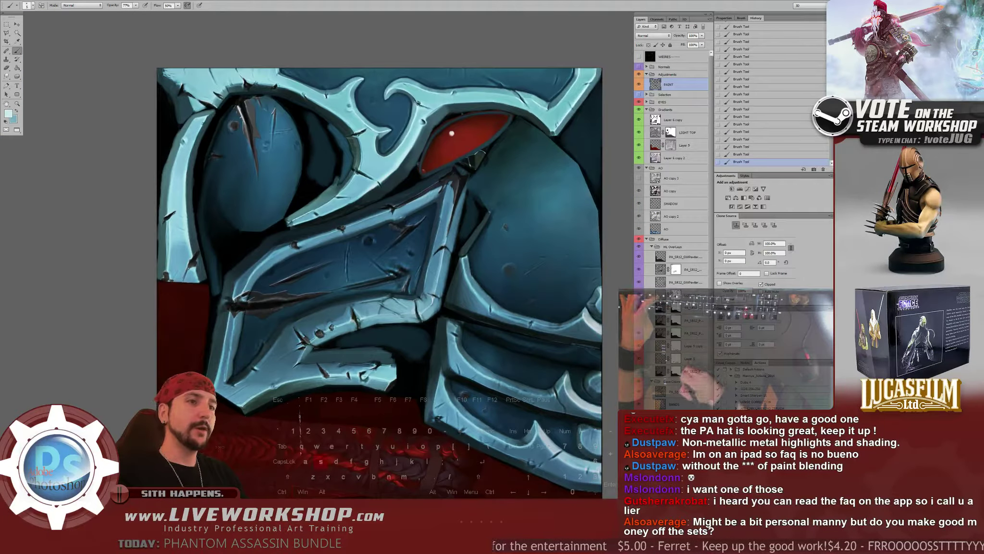
{"action": "key", "text": "super"}
{"action": "key", "text": "alt+Tab"}
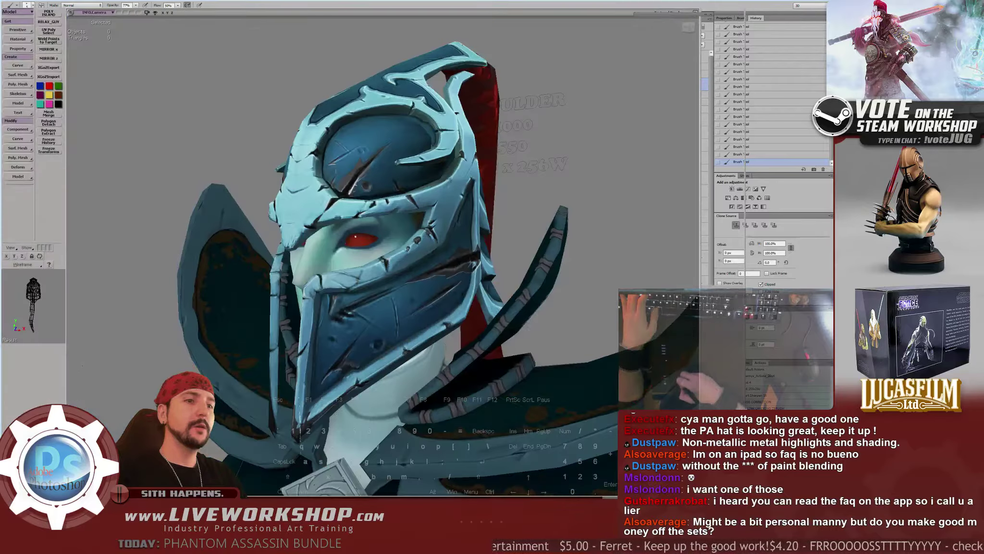
{"action": "key", "text": "alt+Tab"}
{"action": "key", "text": "alt+Tab"}
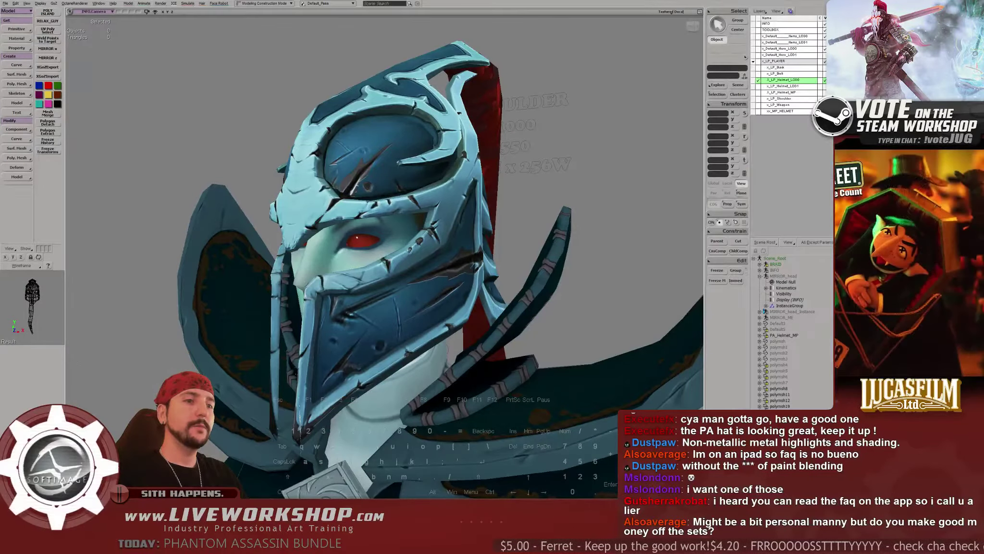
{"action": "key", "text": "space"}
{"action": "right_click_drag", "start_coordinate": [314, 109], "coordinate": [426, 173]}
{"action": "middle_click_drag", "start_coordinate": [426, 173], "coordinate": [403, 266]}
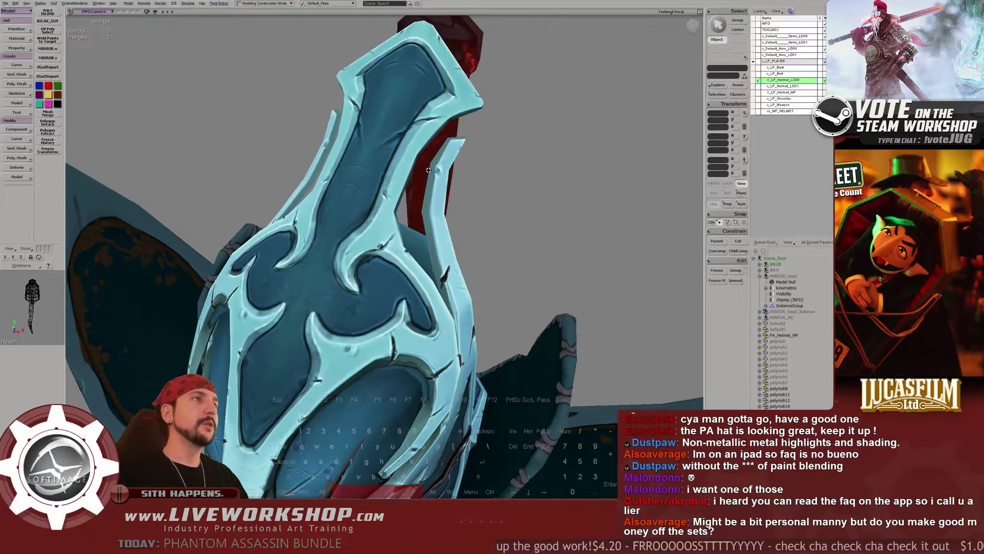
{"action": "left_click_drag", "start_coordinate": [403, 266], "coordinate": [386, 191]}
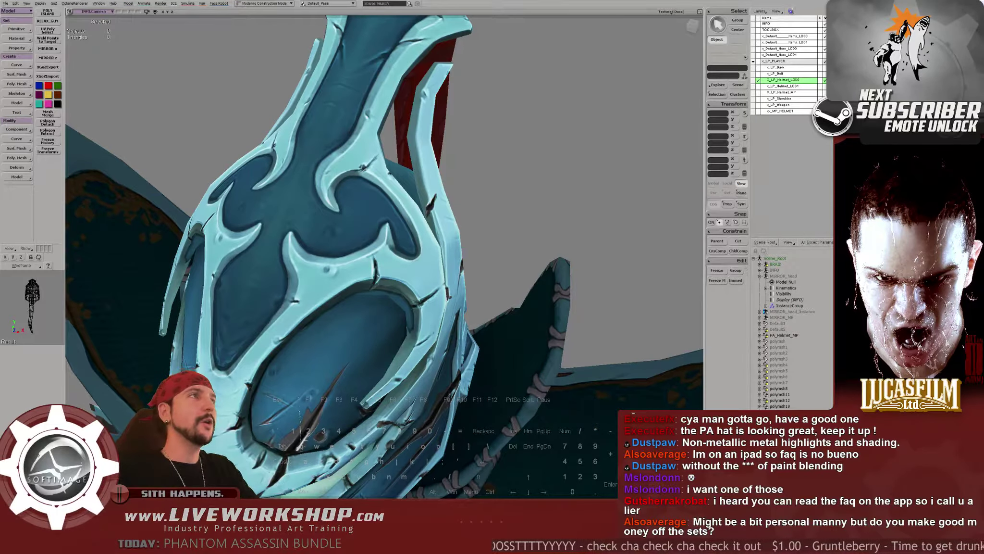
{"action": "right_click_drag", "start_coordinate": [490, 112], "coordinate": [490, 121]}
{"action": "middle_click_drag", "start_coordinate": [470, 165], "coordinate": [491, 149]}
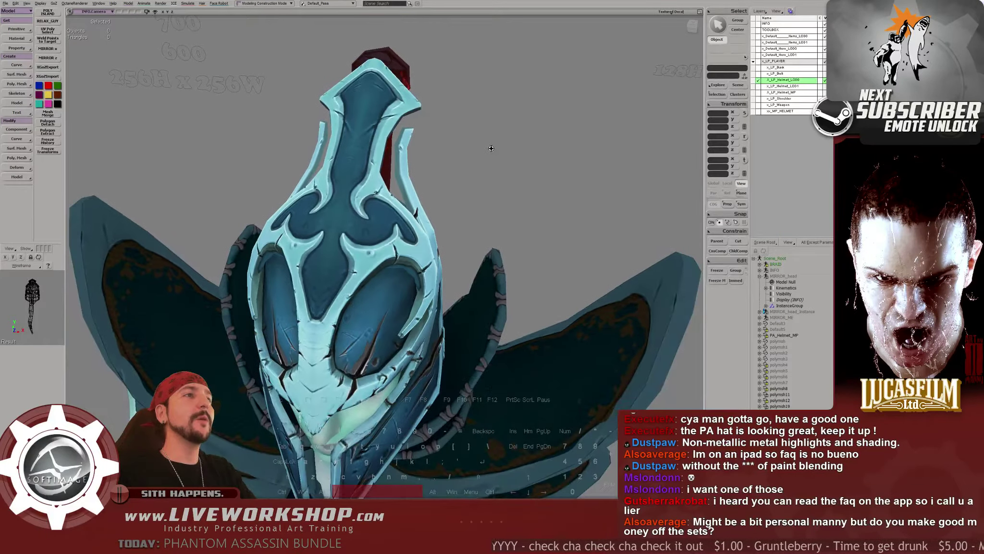
Inspect the helm's trim, crest and eye recesses on the model close up from the front and from the side
{"action": "left_click_drag", "start_coordinate": [470, 113], "coordinate": [476, 98]}
{"action": "middle_click_drag", "start_coordinate": [476, 97], "coordinate": [462, 146]}
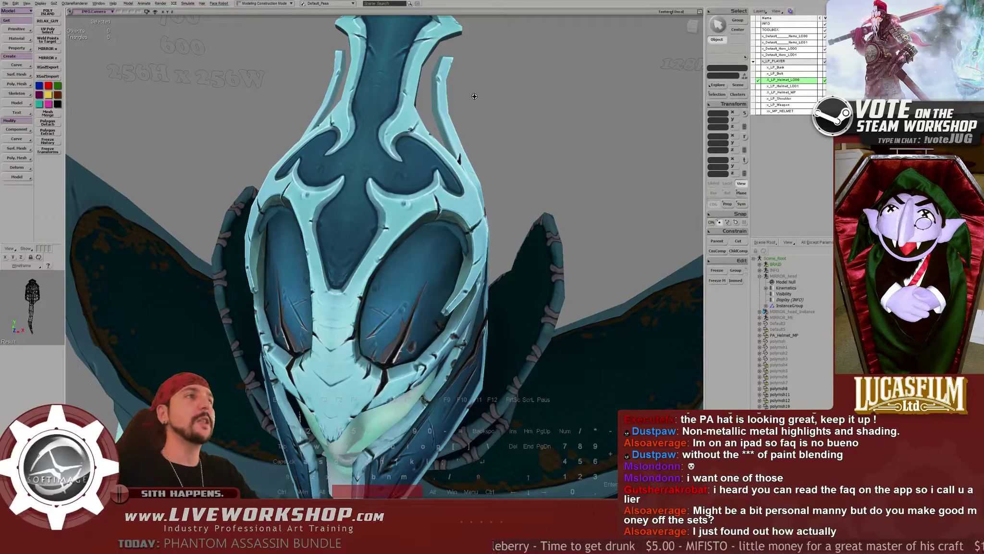
{"action": "right_click_drag", "start_coordinate": [504, 100], "coordinate": [506, 66]}
{"action": "middle_click_drag", "start_coordinate": [505, 66], "coordinate": [537, 155]}
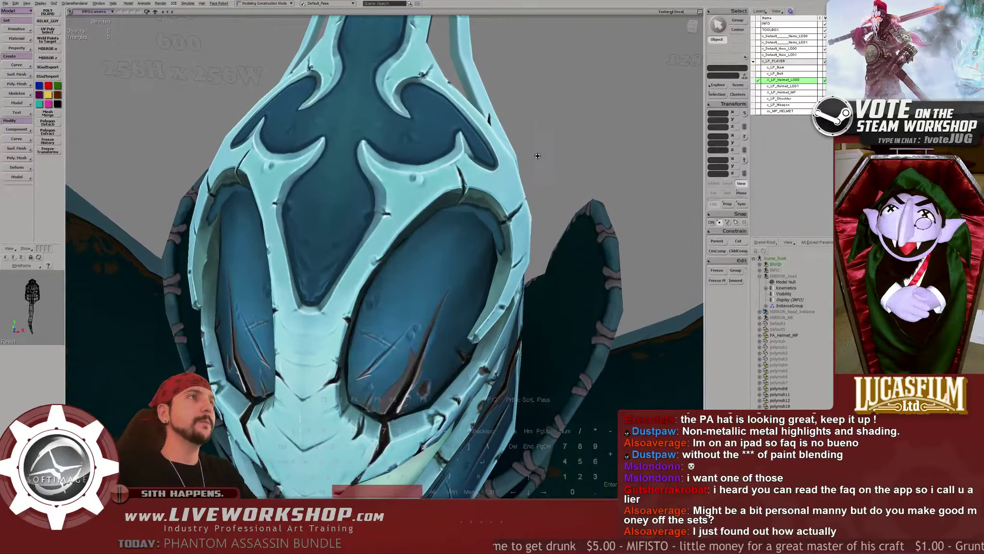
{"action": "left_click_drag", "start_coordinate": [538, 155], "coordinate": [547, 116]}
{"action": "middle_click_drag", "start_coordinate": [547, 116], "coordinate": [517, 57]}
{"action": "right_click_drag", "start_coordinate": [517, 57], "coordinate": [505, 125]}
{"action": "middle_click_drag", "start_coordinate": [509, 136], "coordinate": [476, 192]}
{"action": "right_click_drag", "start_coordinate": [476, 192], "coordinate": [533, 125]}
{"action": "middle_click_drag", "start_coordinate": [534, 125], "coordinate": [473, 26]}
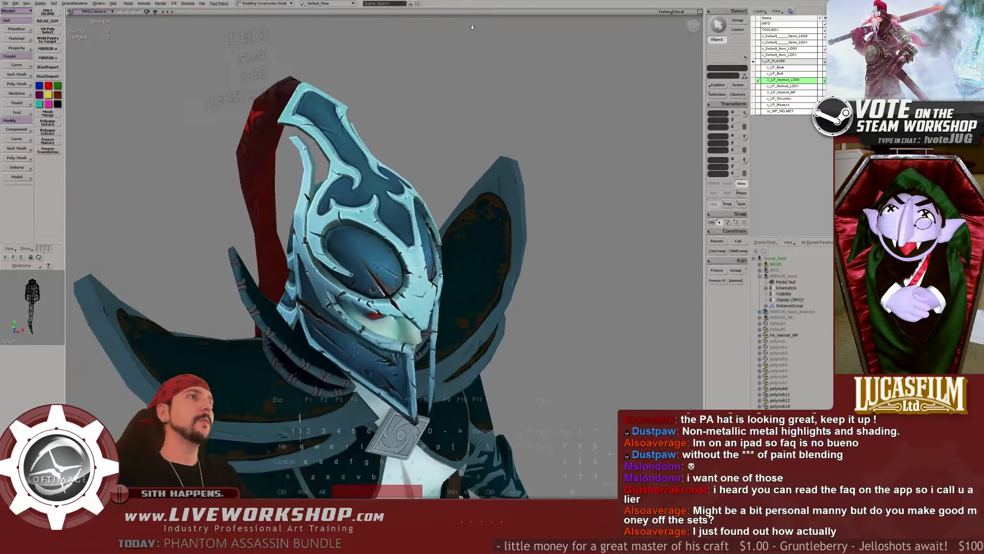
{"action": "right_click_drag", "start_coordinate": [473, 27], "coordinate": [496, 103]}
{"action": "middle_click_drag", "start_coordinate": [497, 103], "coordinate": [355, 137]}
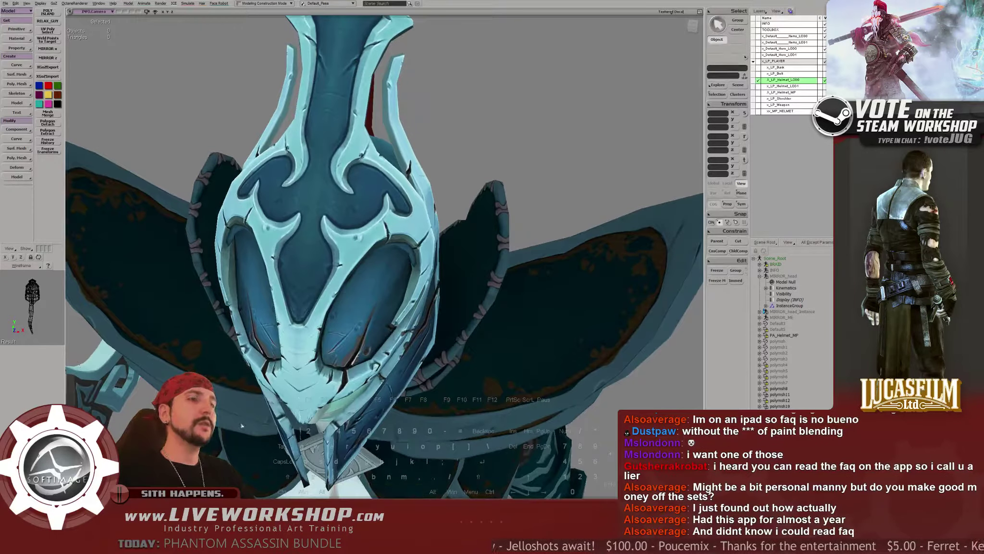
Switch back to Photoshop and smooth the bevel along the outer edge of the curled trim above the red eye with sampled teals
{"action": "key", "text": "alt+Tab"}
{"action": "left_click_drag", "start_coordinate": [423, 266], "coordinate": [452, 266], "text": "ctrl"}
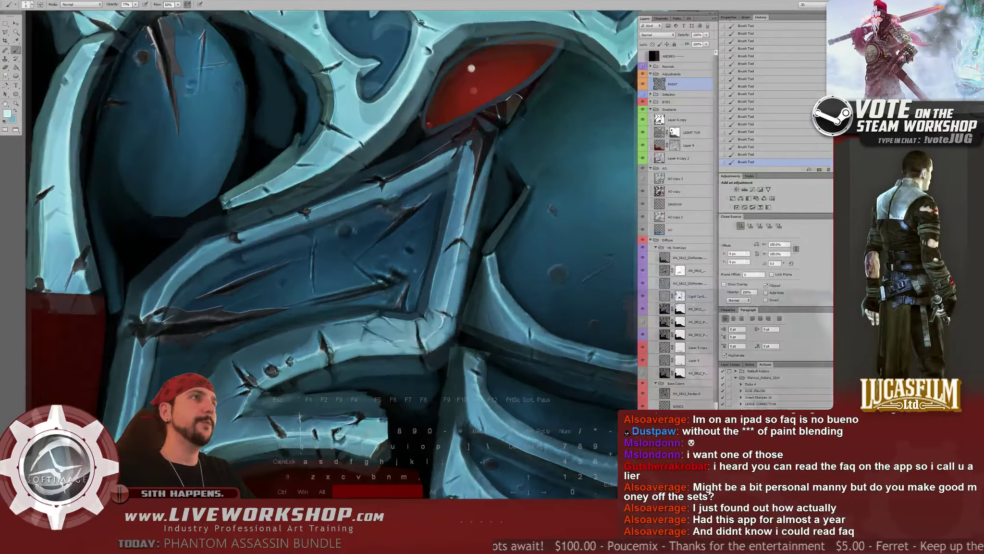
{"action": "left_click_drag", "start_coordinate": [406, 55], "coordinate": [412, 235]}
{"action": "key", "text": "ctrl+plus"}
{"action": "left_click_drag", "start_coordinate": [366, 79], "coordinate": [310, 222]}
{"action": "key", "text": "ctrl+plus"}
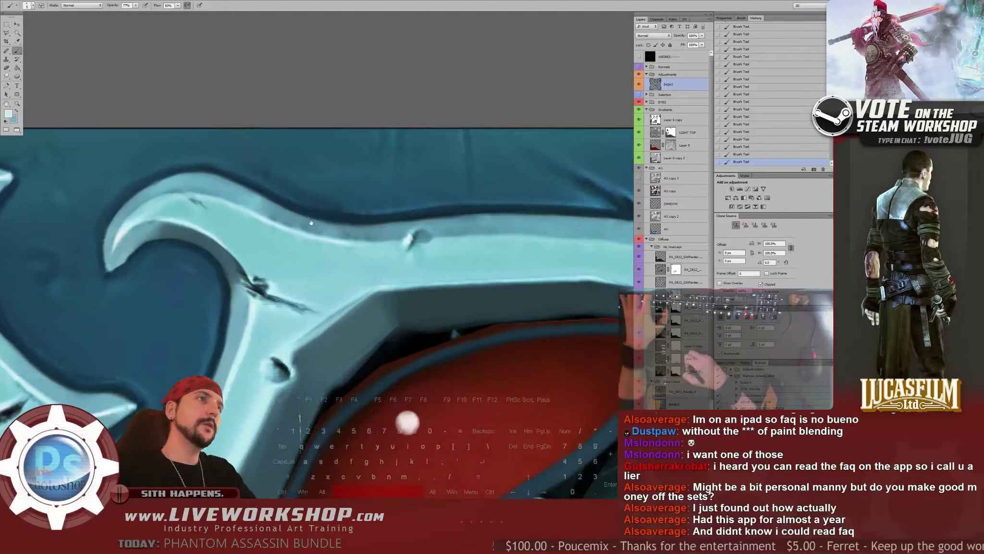
{"action": "left_click", "coordinate": [270, 213], "text": "alt"}
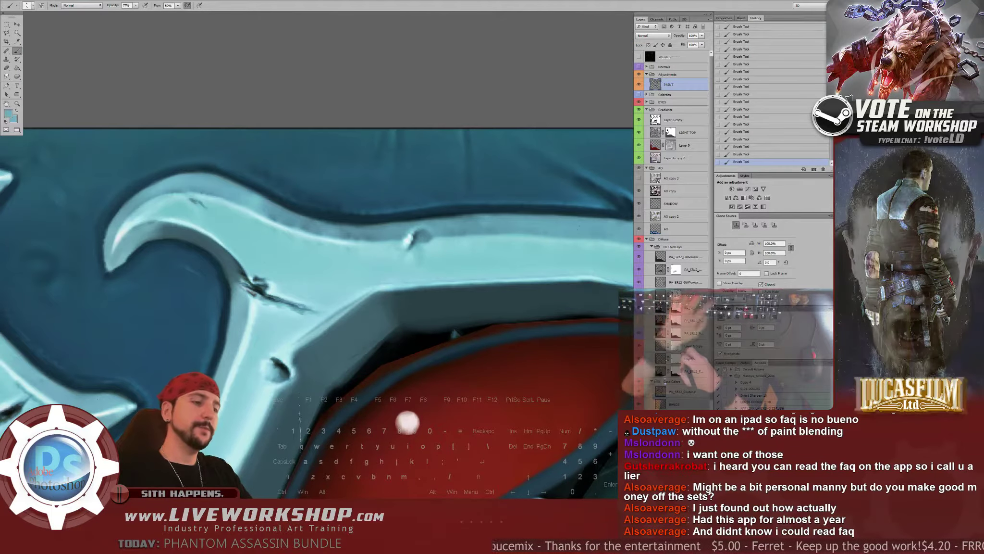
{"action": "key", "text": "]"}
{"action": "key", "text": "]"}
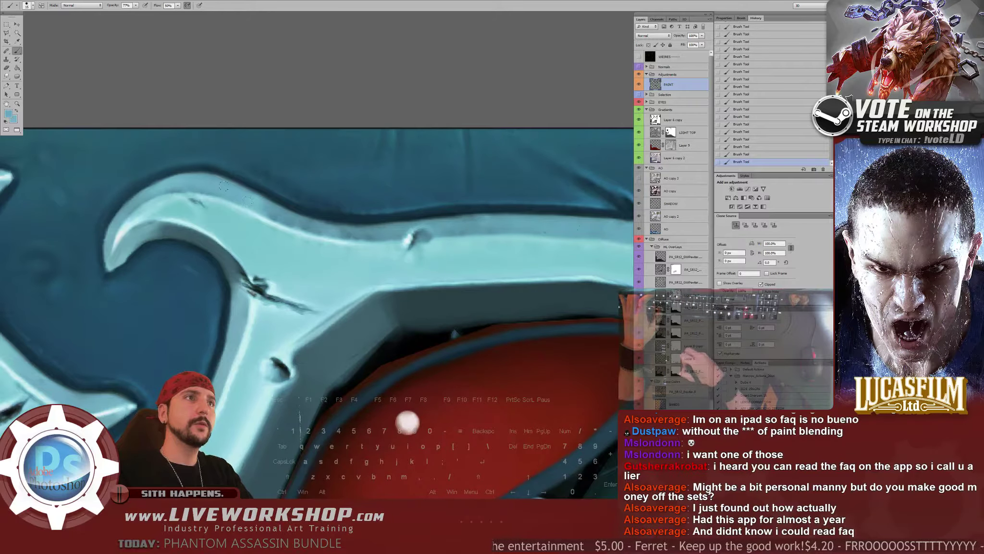
{"action": "left_click", "coordinate": [278, 215], "text": "alt"}
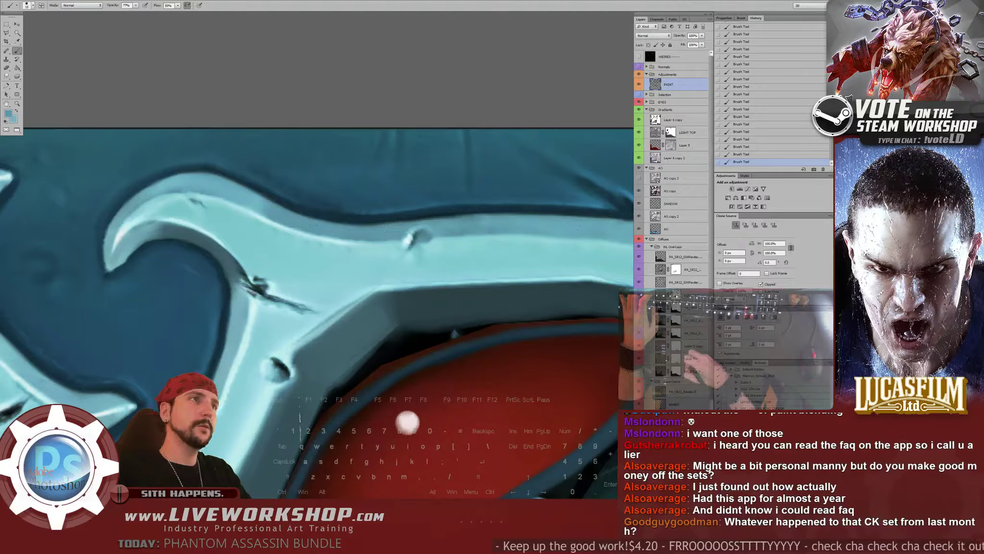
{"action": "left_click", "coordinate": [265, 203], "text": "alt"}
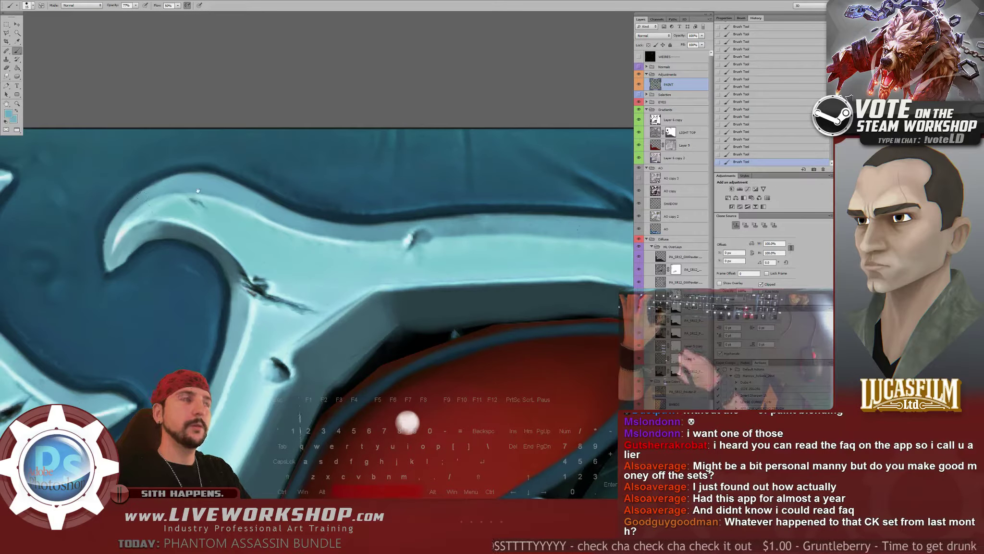
Examine the bevel along the trim above the red eye, out to the V-shaped corner and back to the curl
{"action": "left_click_drag", "start_coordinate": [198, 191], "coordinate": [63, 162]}
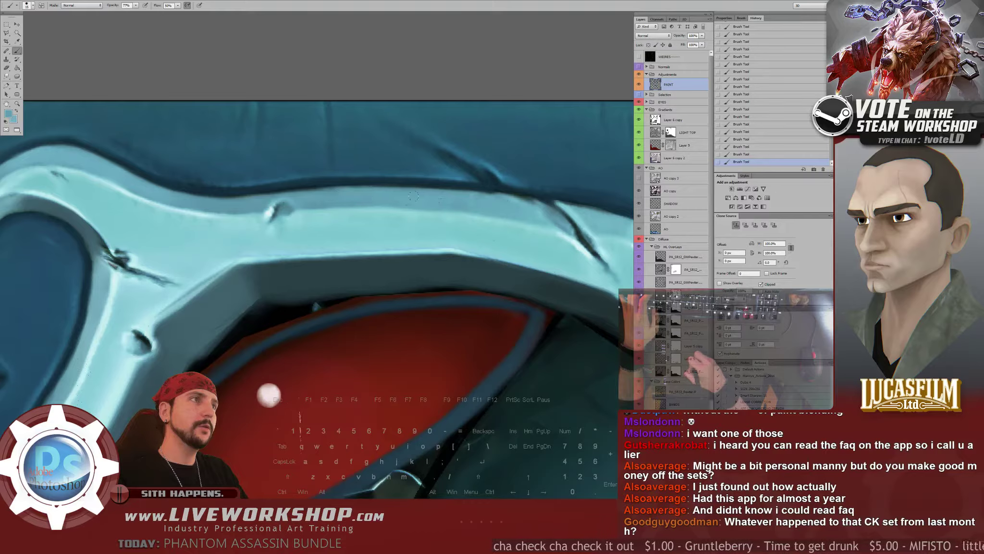
{"action": "left_click_drag", "start_coordinate": [631, 229], "coordinate": [405, 205]}
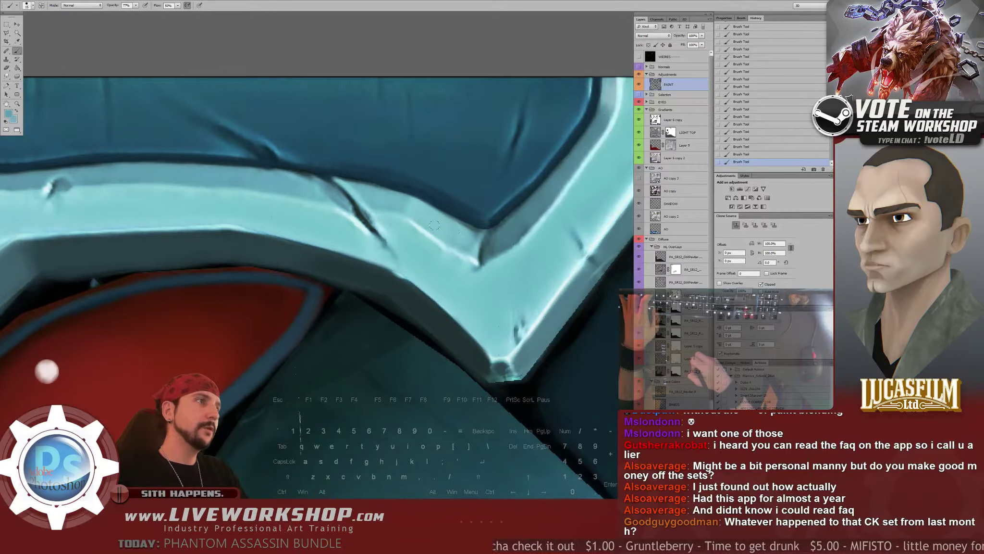
{"action": "left_click_drag", "start_coordinate": [528, 219], "coordinate": [382, 253]}
{"action": "left_click_drag", "start_coordinate": [309, 266], "coordinate": [353, 248]}
{"action": "key", "text": "F1"}
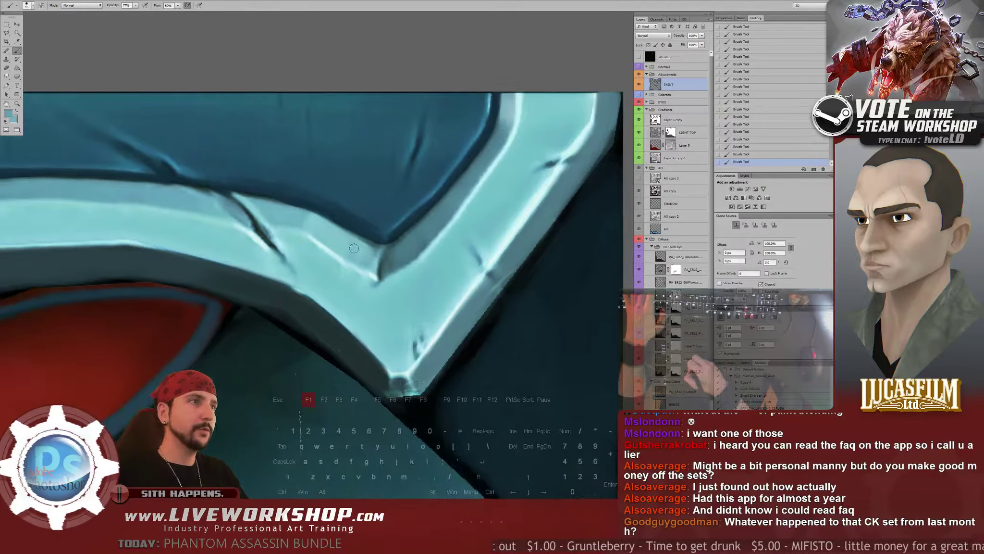
{"action": "key", "text": "F1"}
{"action": "left_click_drag", "start_coordinate": [250, 245], "coordinate": [358, 245]}
{"action": "key", "text": "F2"}
{"action": "left_click_drag", "start_coordinate": [104, 210], "coordinate": [293, 93]}
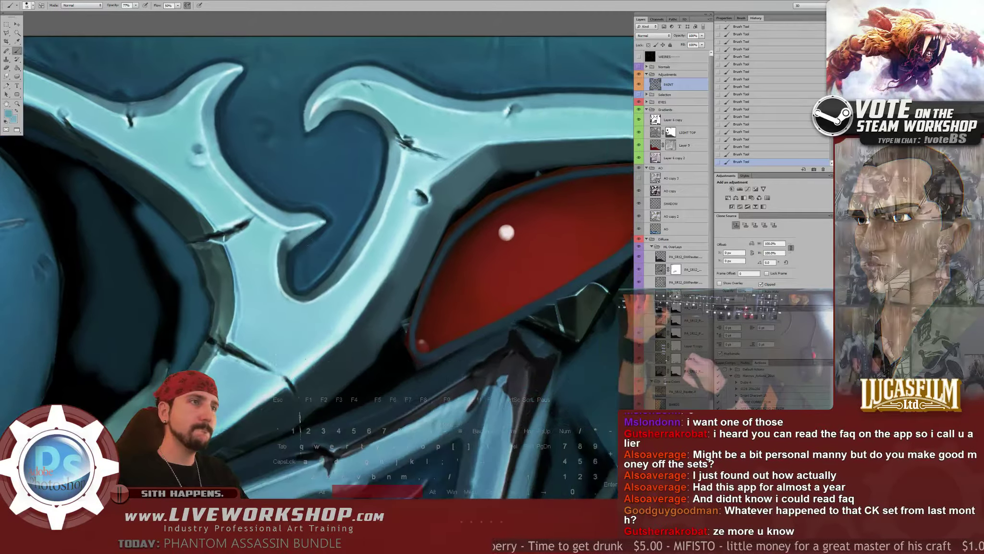
Touch up the shaded bevel beside the notch below the small pointed spike with a sampled dark blue
{"action": "left_click_drag", "start_coordinate": [309, 240], "coordinate": [300, 228]}
{"action": "key", "text": "F2"}
{"action": "left_click", "coordinate": [255, 231], "text": "alt"}
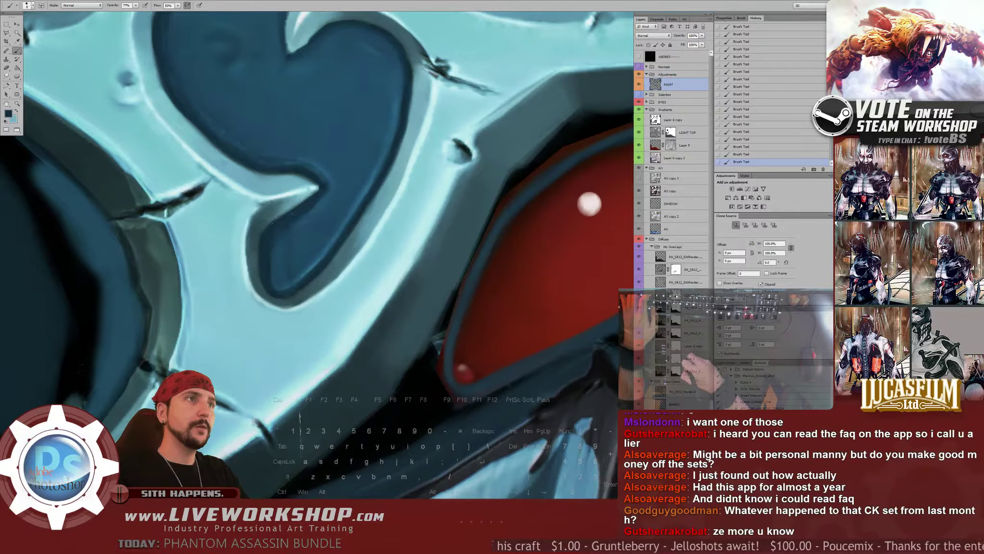
Examine the curled trim beside the red eye and the dark recess, both as a whole and close up
{"action": "key", "text": "F1"}
{"action": "key", "text": "F1"}
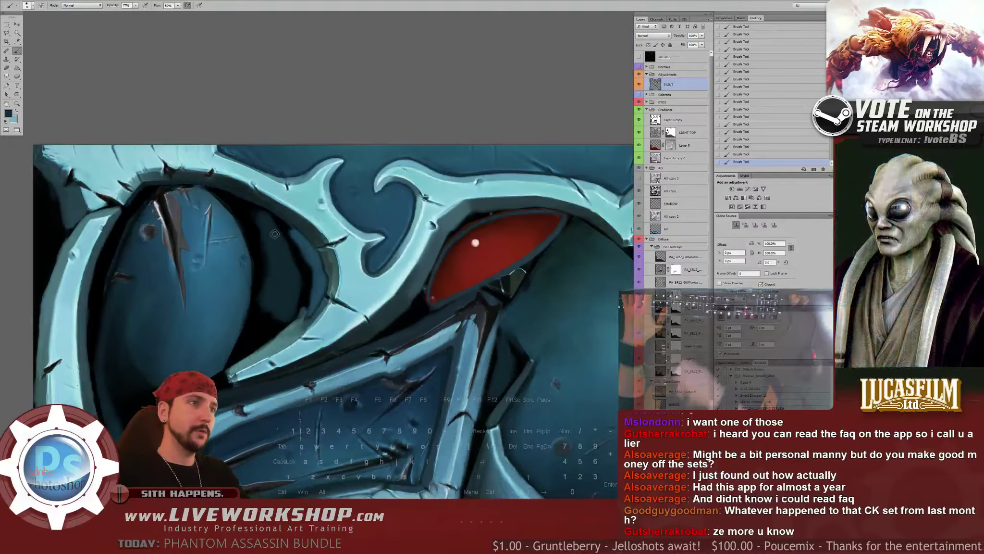
{"action": "left_click_drag", "start_coordinate": [348, 216], "coordinate": [386, 187]}
{"action": "key", "text": "F2"}
{"action": "key", "text": "F1"}
{"action": "key", "text": "F1"}
{"action": "key", "text": "F2"}
{"action": "key", "text": "F2"}
{"action": "key", "text": "F2"}
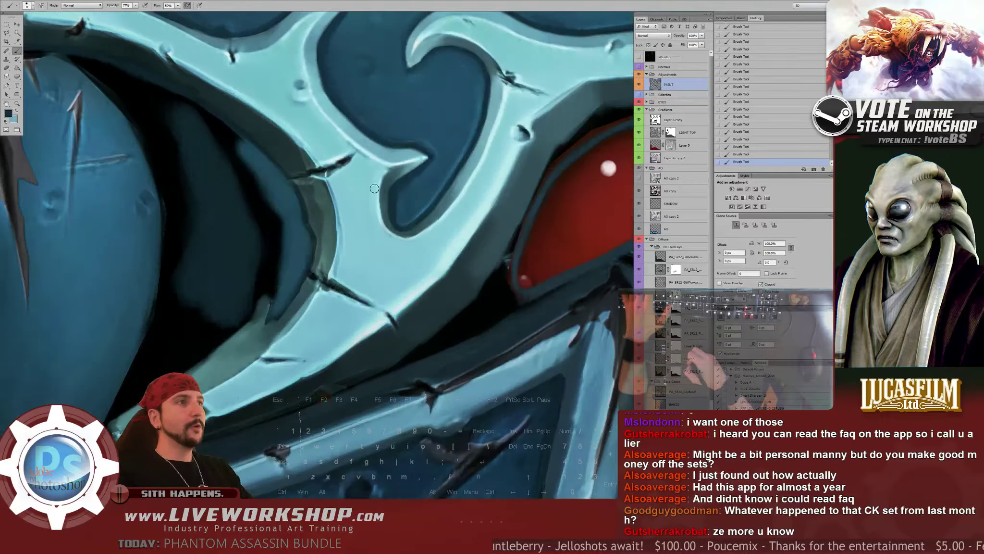
Smooth the inner bevel between the two cracks beside the dark recess with a sampled grey-green teal
{"action": "left_click_drag", "start_coordinate": [343, 141], "coordinate": [364, 199]}
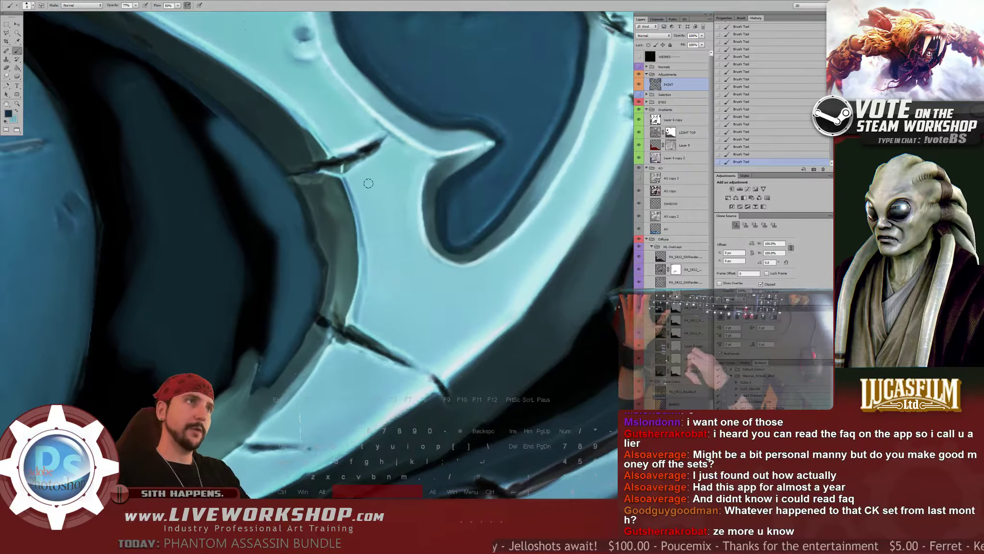
{"action": "left_click", "coordinate": [345, 294], "text": "alt"}
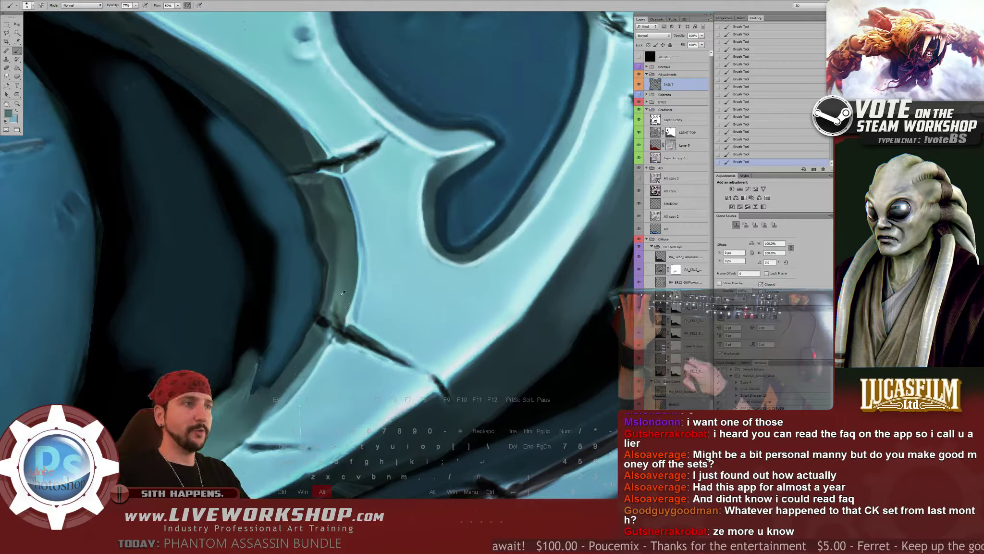
{"action": "key", "text": "bracketright"}
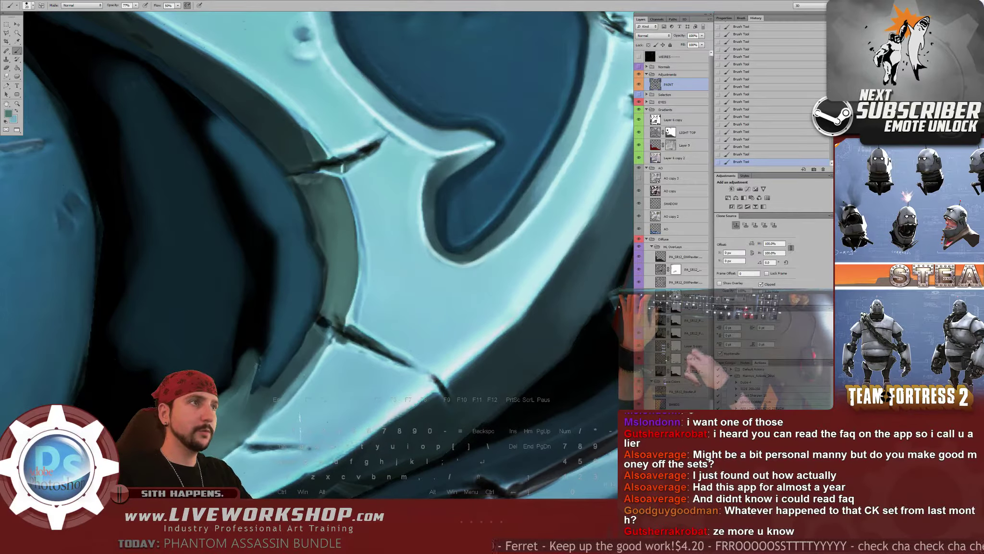
{"action": "key", "text": "bracketleft"}
{"action": "key", "text": "bracketleft"}
{"action": "key", "text": "bracketleft"}
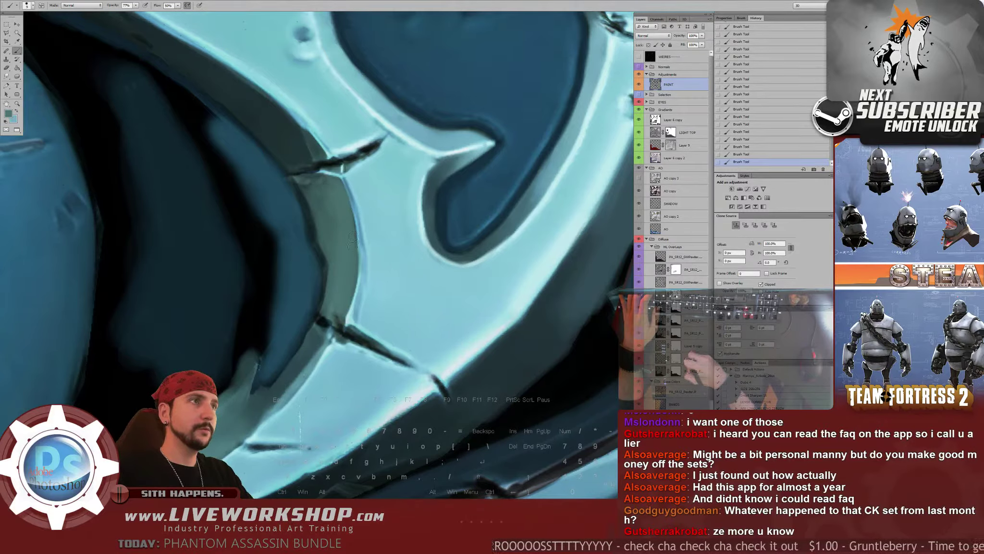
{"action": "left_click_drag", "start_coordinate": [338, 283], "coordinate": [347, 175]}
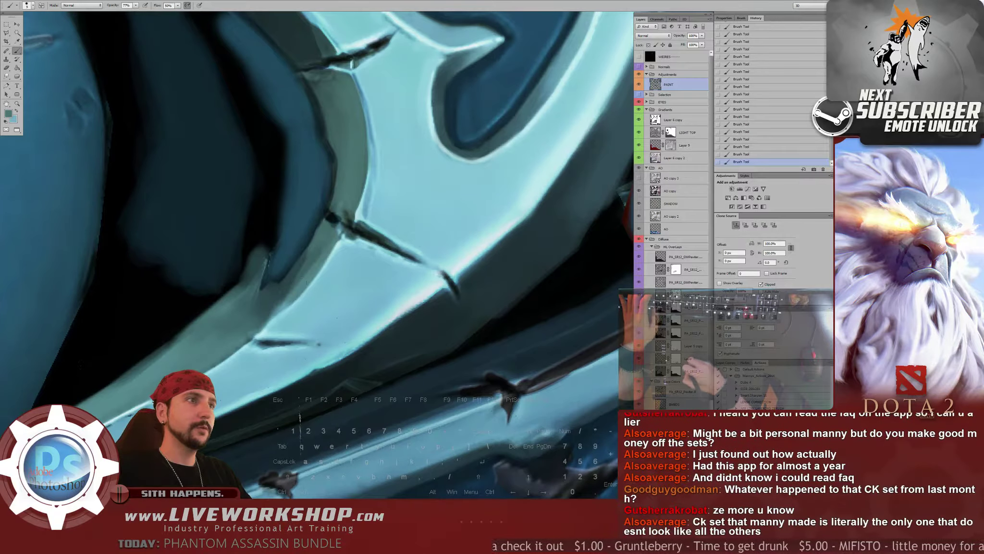
Even out the grey-green bevel from the lower crack down the tapering trim, using a sampled tone and a lower brush opacity
{"action": "key", "text": "bracketright"}
{"action": "key", "text": "bracketright"}
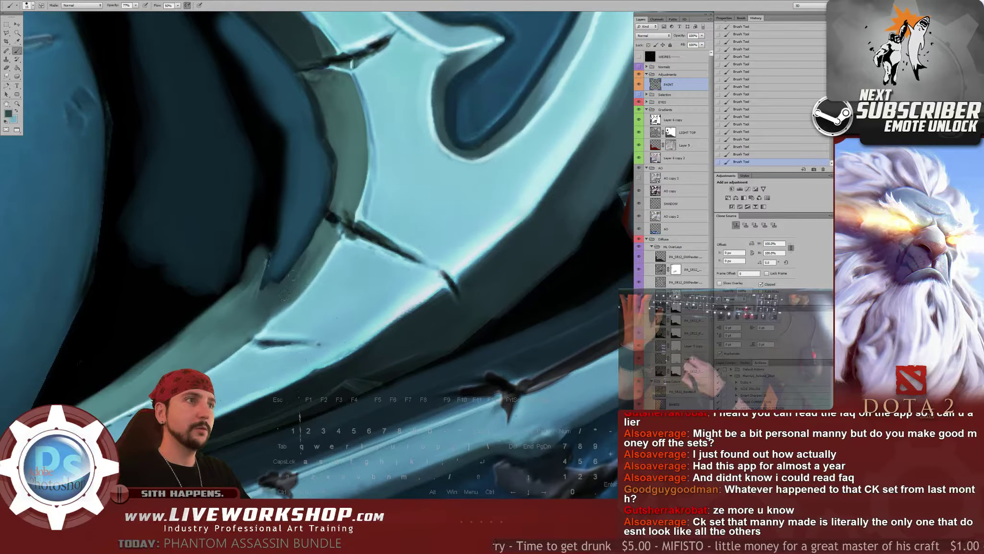
{"action": "left_click_drag", "start_coordinate": [324, 262], "coordinate": [339, 243]}
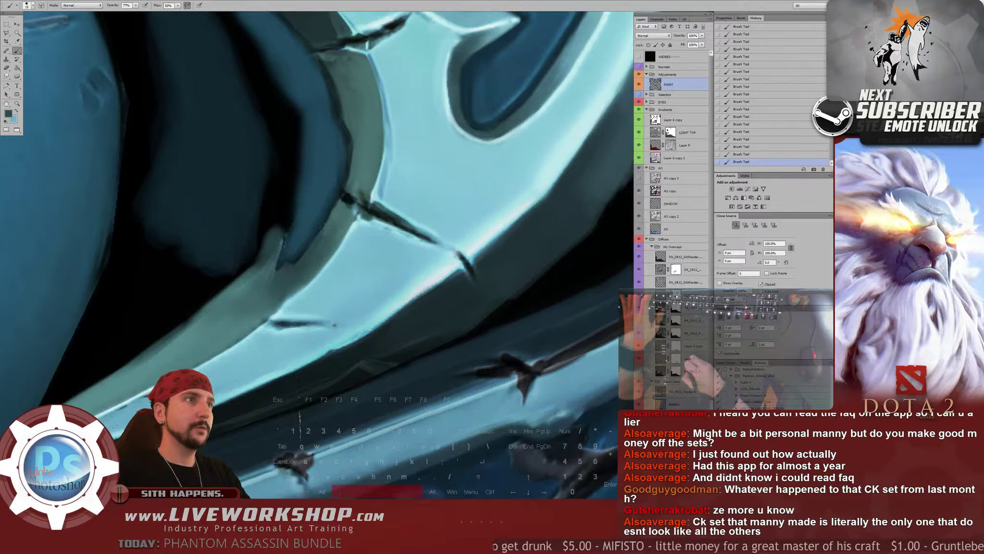
{"action": "left_click", "coordinate": [335, 218], "text": "alt"}
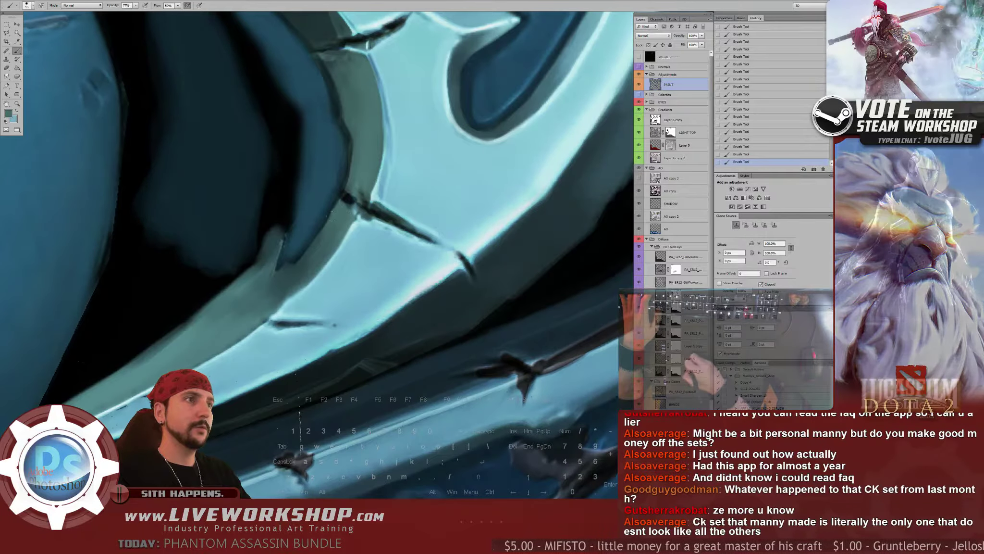
{"action": "left_click_drag", "start_coordinate": [244, 309], "coordinate": [264, 294]}
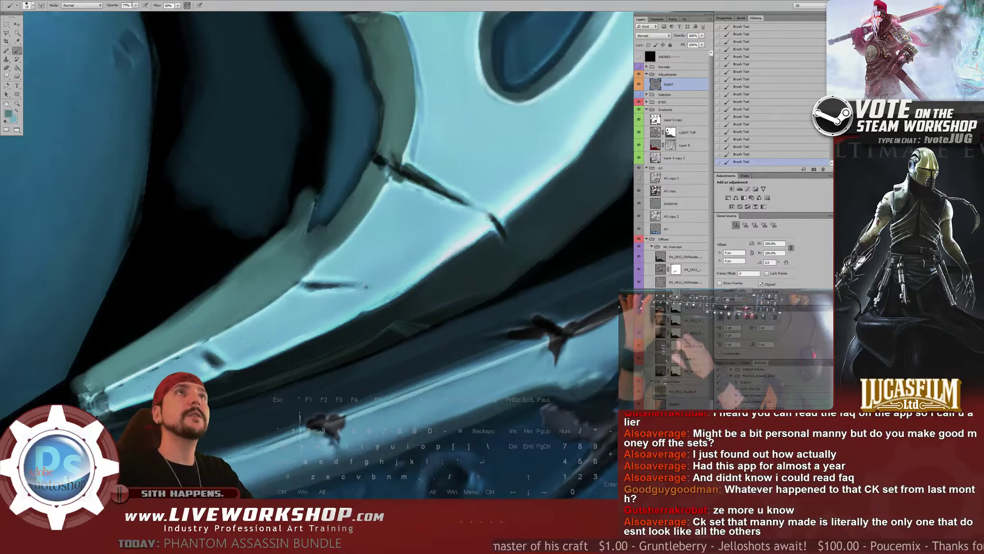
{"action": "left_click_drag", "start_coordinate": [132, 5], "coordinate": [111, 6]}
{"action": "left_click_drag", "start_coordinate": [299, 261], "coordinate": [300, 258]}
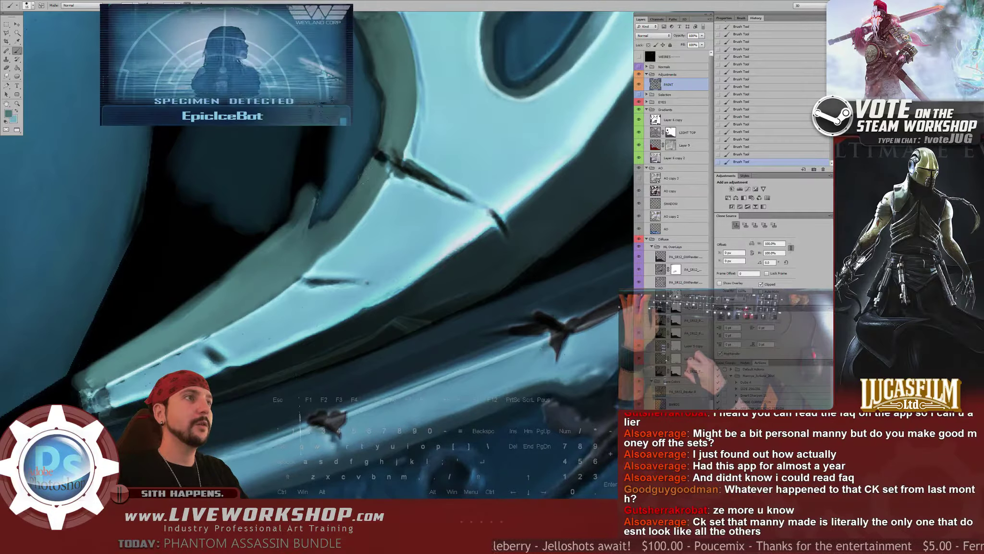
Check the trim's tapered tip against the Normals group and the wireframe overlay, hiding both again
{"action": "left_click_drag", "start_coordinate": [230, 313], "coordinate": [298, 237]}
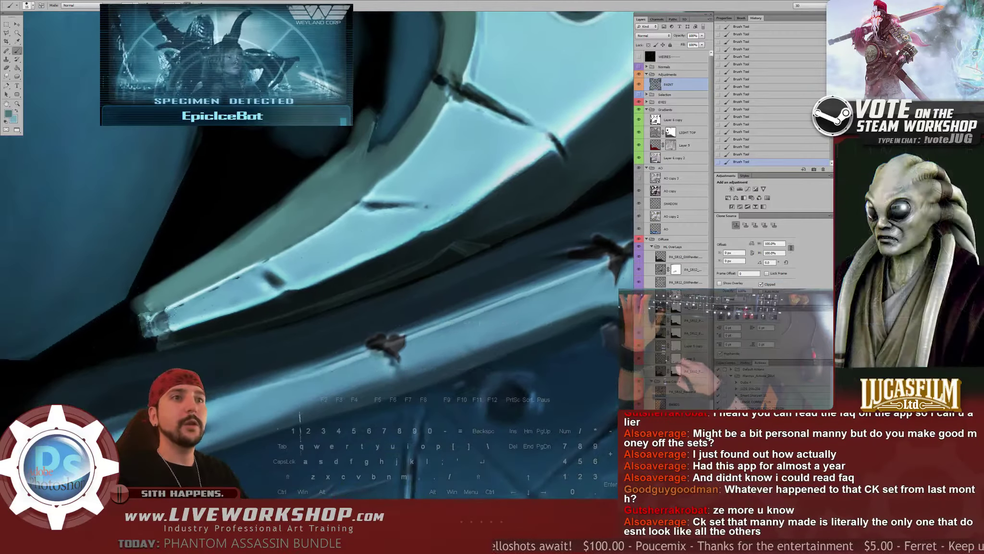
{"action": "left_click", "coordinate": [639, 67]}
{"action": "left_click", "coordinate": [639, 67]}
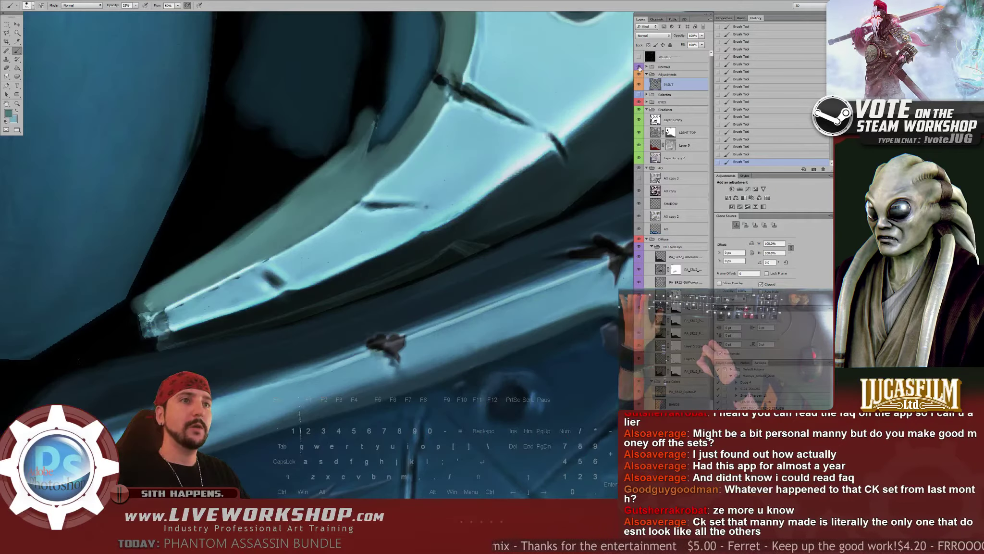
{"action": "left_click", "coordinate": [640, 67]}
{"action": "left_click", "coordinate": [639, 66]}
{"action": "left_click", "coordinate": [640, 57]}
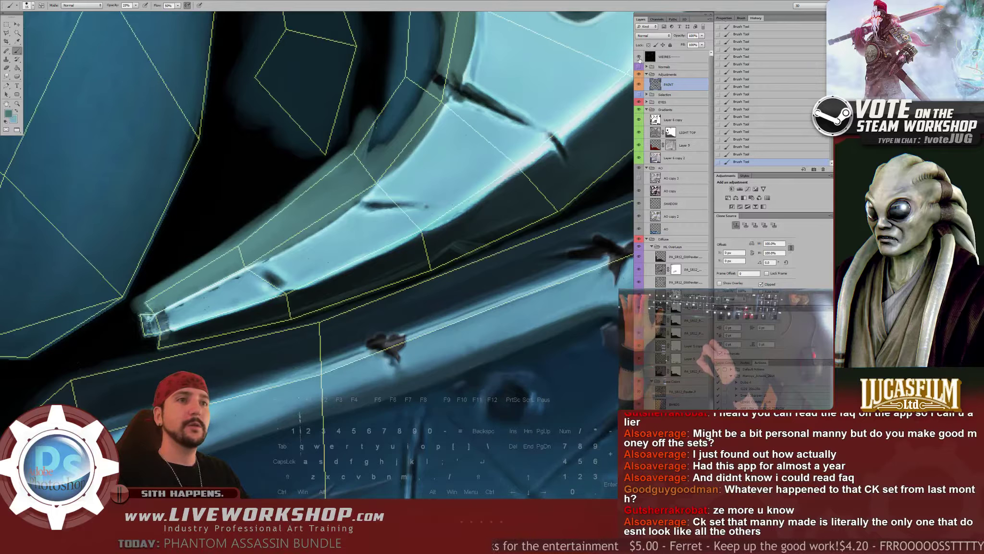
{"action": "left_click", "coordinate": [639, 58]}
Repaint the light face of the trim at its tapered tip with sampled light teals at a higher brush opacity
{"action": "left_click_drag", "start_coordinate": [178, 311], "coordinate": [213, 283]}
{"action": "left_click", "coordinate": [213, 284], "text": "alt"}
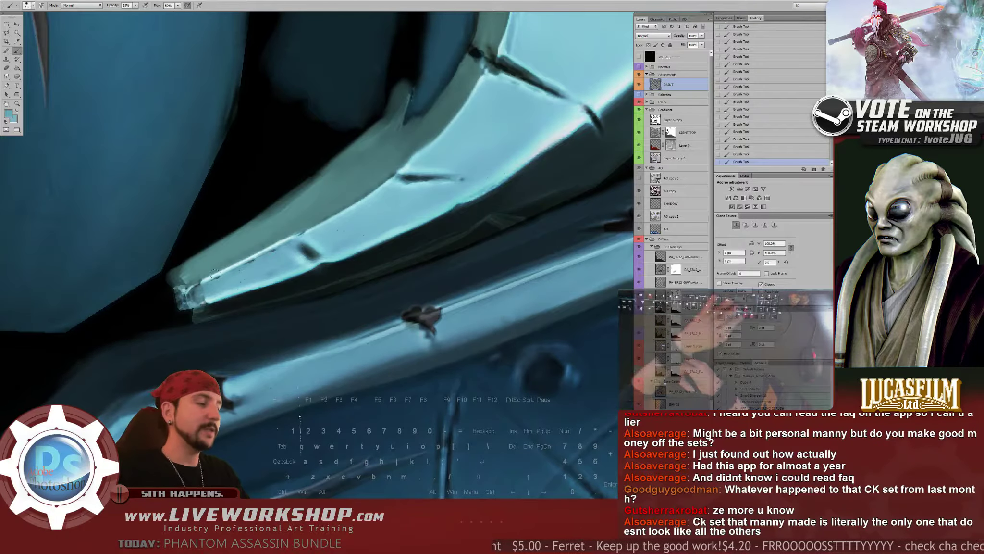
{"action": "left_click", "coordinate": [135, 5]}
{"action": "left_click_drag", "start_coordinate": [136, 13], "coordinate": [151, 15]}
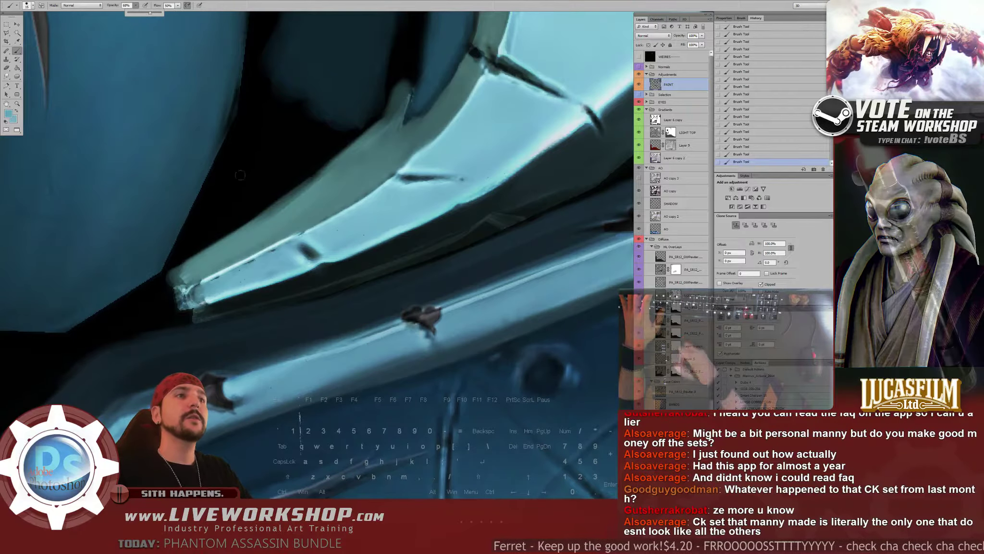
{"action": "left_click_drag", "start_coordinate": [200, 291], "coordinate": [202, 289]}
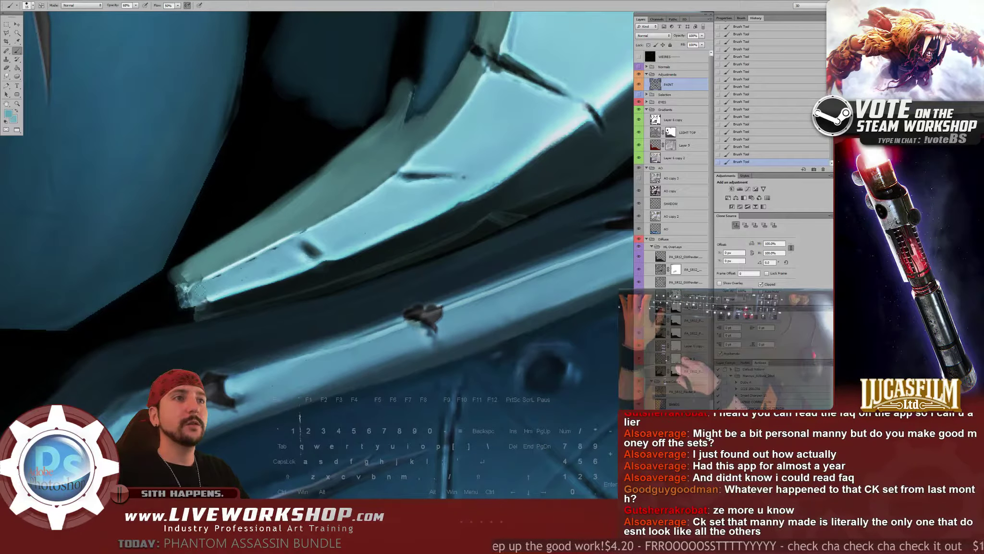
{"action": "left_click_drag", "start_coordinate": [224, 281], "coordinate": [260, 266]}
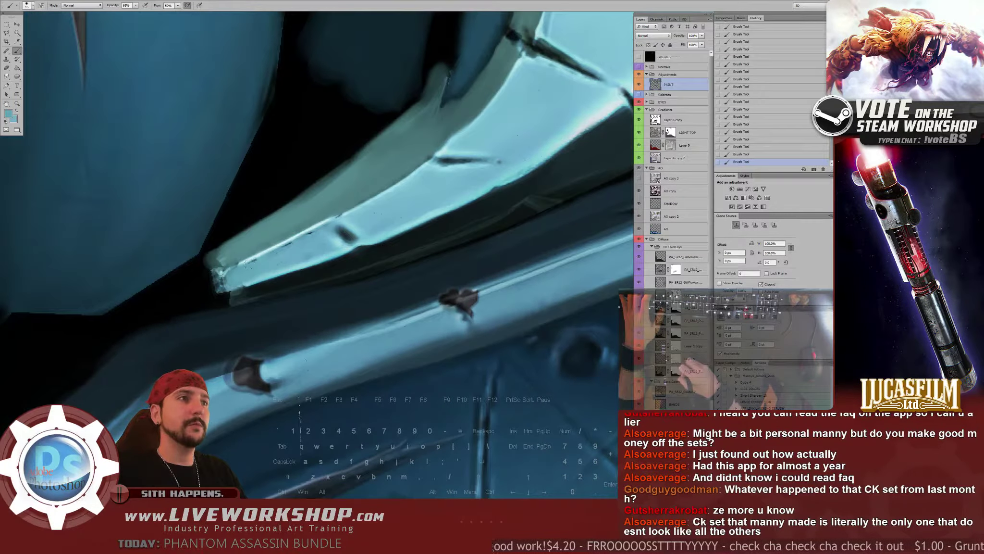
{"action": "left_click", "coordinate": [354, 219], "text": "alt"}
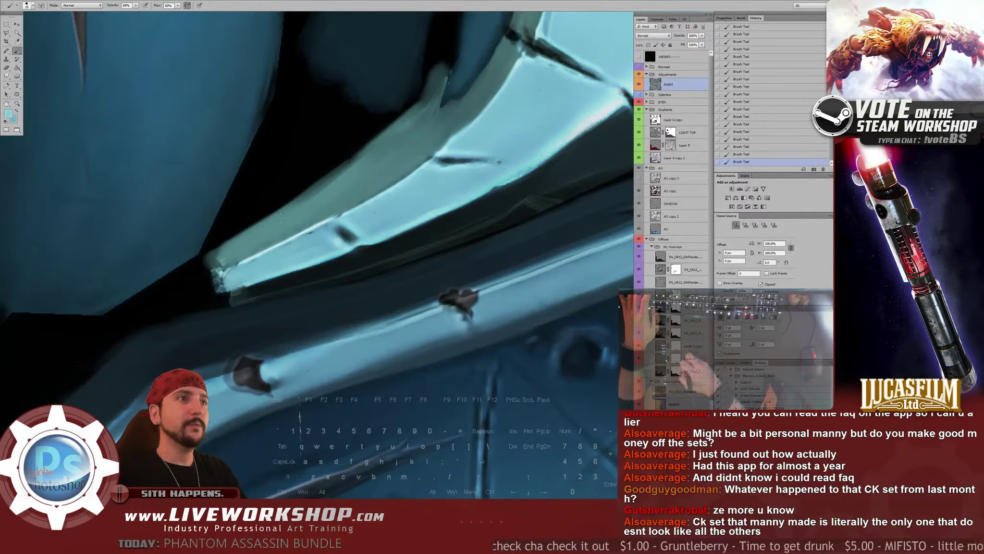
{"action": "key", "text": "space"}
{"action": "left_click_drag", "start_coordinate": [361, 194], "coordinate": [364, 224]}
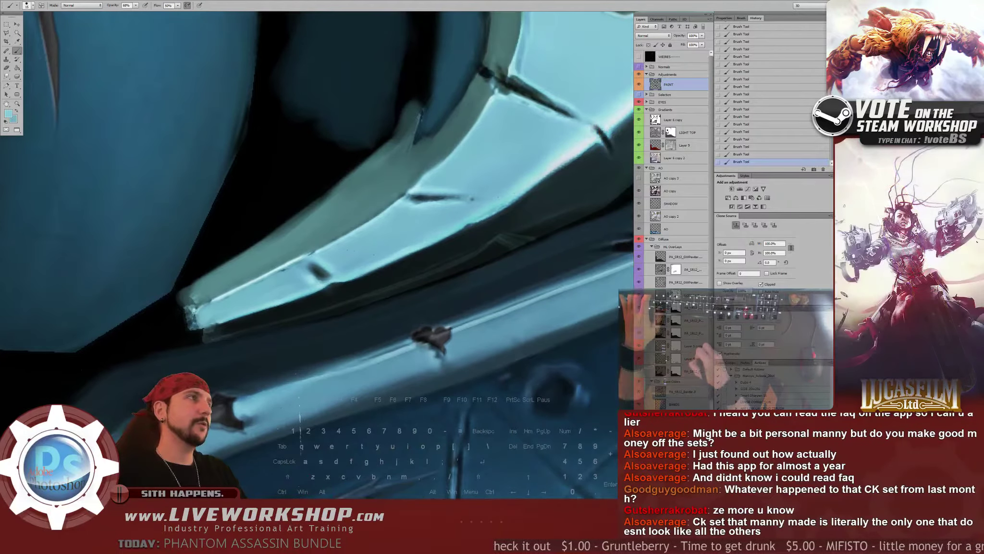
Sample a dark teal, show the wireframe overlay and darken the small end face of the trim's tapered tip
{"action": "key", "text": "alt"}
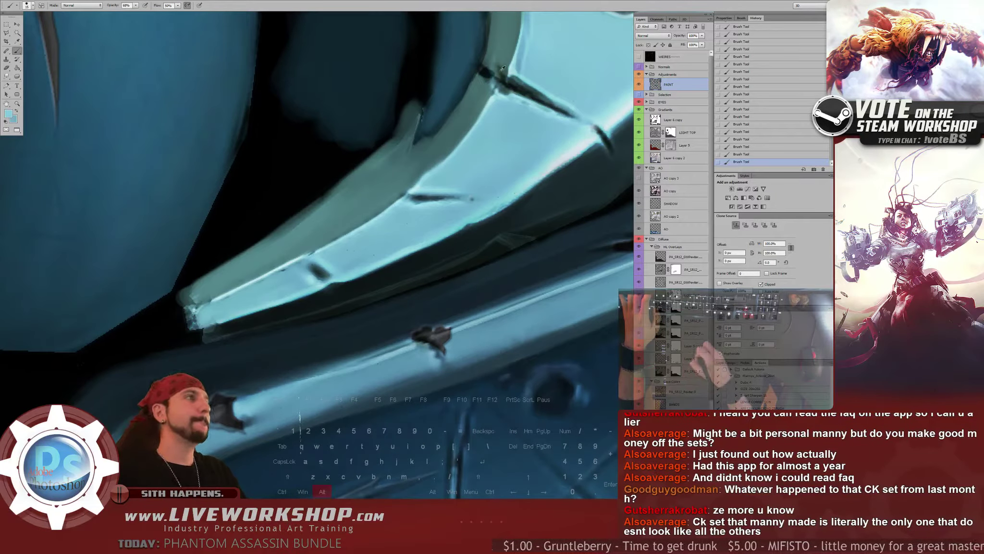
{"action": "left_click", "coordinate": [503, 85], "text": "alt"}
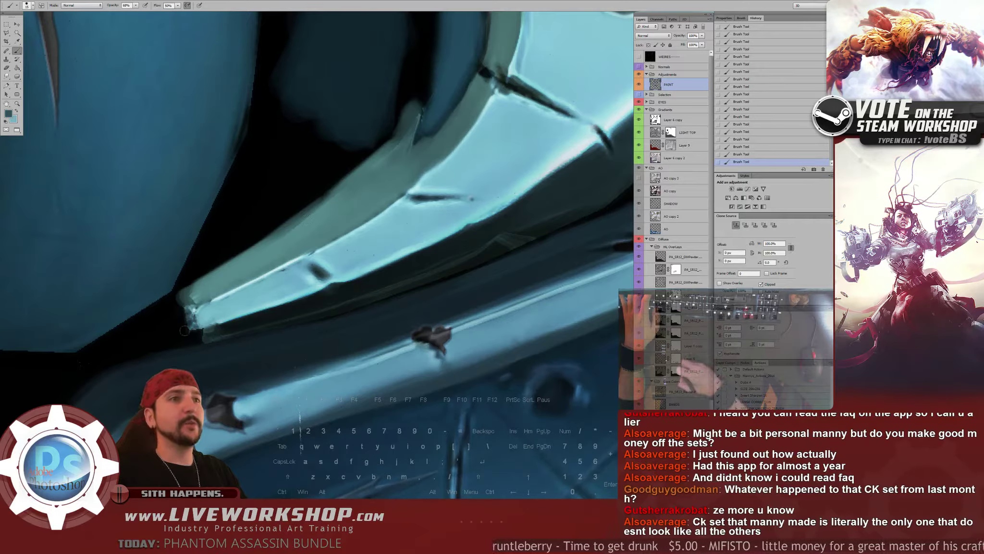
{"action": "left_click", "coordinate": [639, 56]}
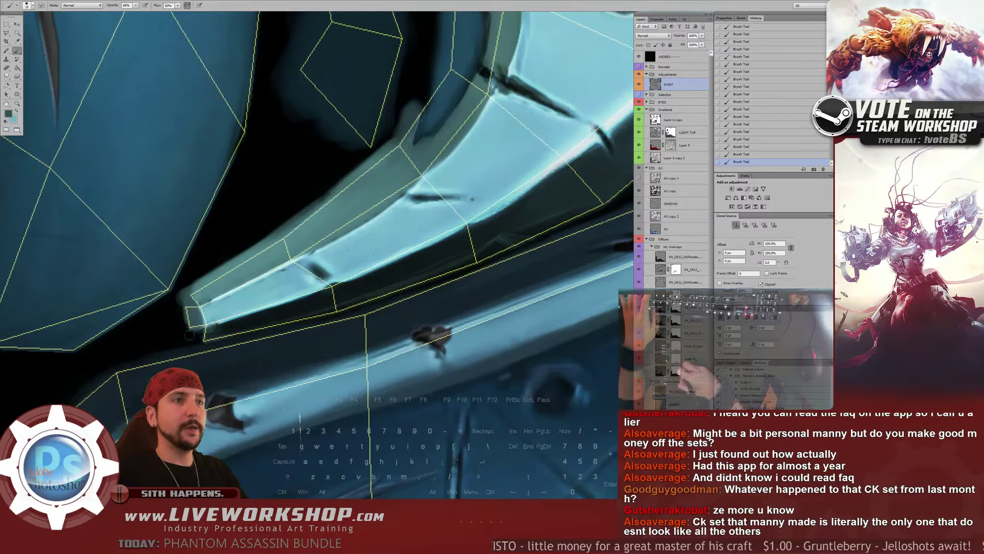
Paint over the streaks on the shaded lower bevel of the tapering trim with a sampled dark teal, following the wireframe
{"action": "left_click_drag", "start_coordinate": [475, 234], "coordinate": [329, 263]}
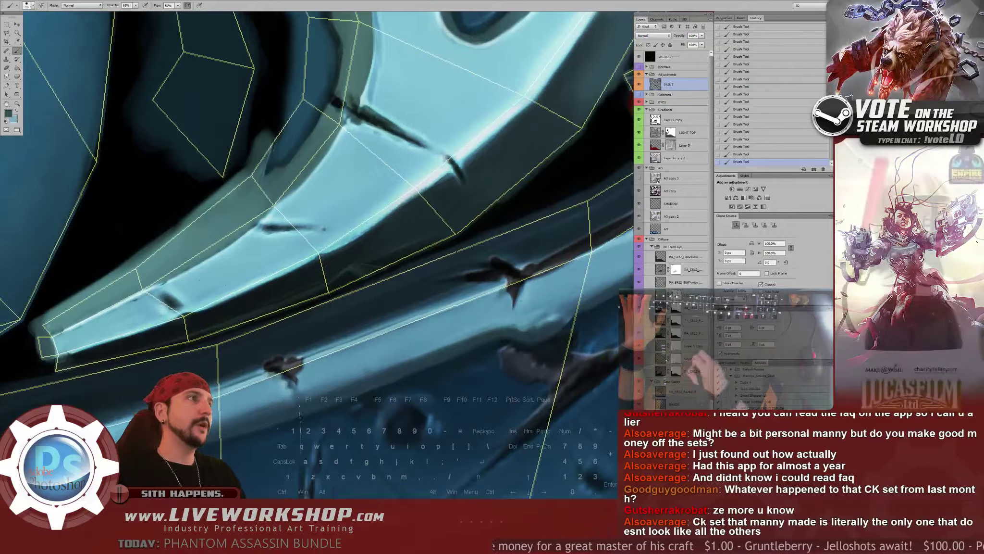
{"action": "left_click", "coordinate": [529, 130], "text": "alt"}
{"action": "left_click_drag", "start_coordinate": [222, 302], "coordinate": [268, 281]}
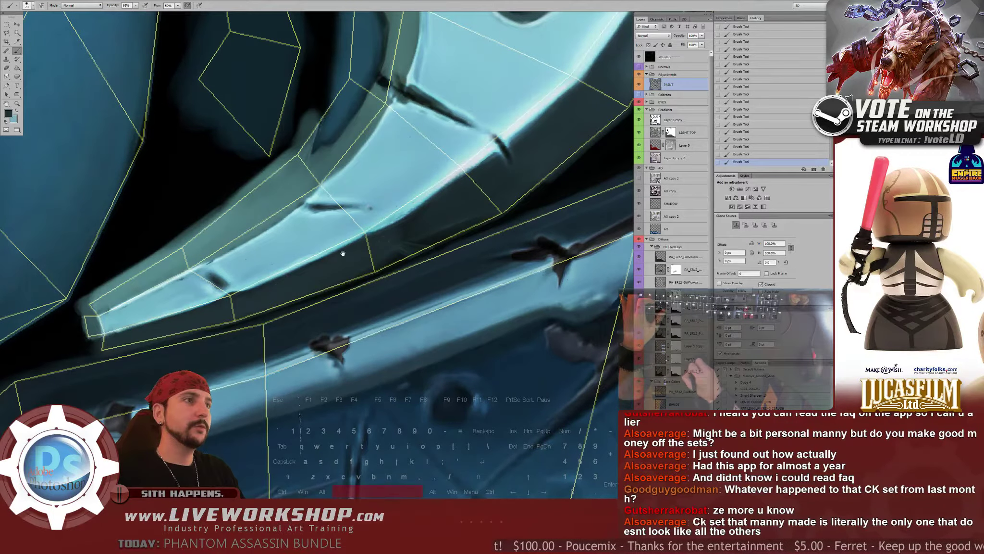
{"action": "left_click_drag", "start_coordinate": [343, 253], "coordinate": [310, 251]}
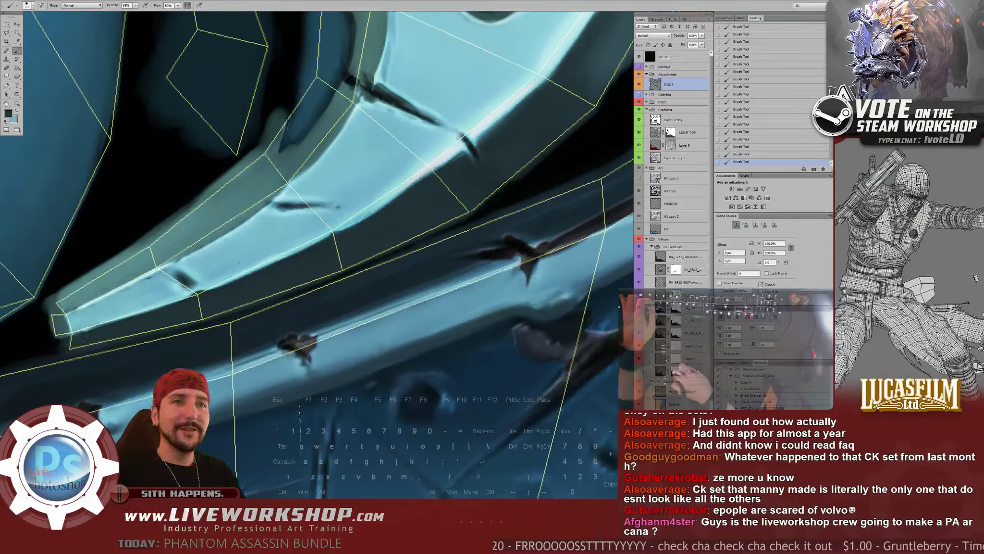
{"action": "left_click_drag", "start_coordinate": [402, 221], "coordinate": [342, 248]}
Smooth the shaded outer bevel between the corner near the red eye and the trim's tapered tip along the wireframe
{"action": "left_click_drag", "start_coordinate": [402, 221], "coordinate": [291, 281]}
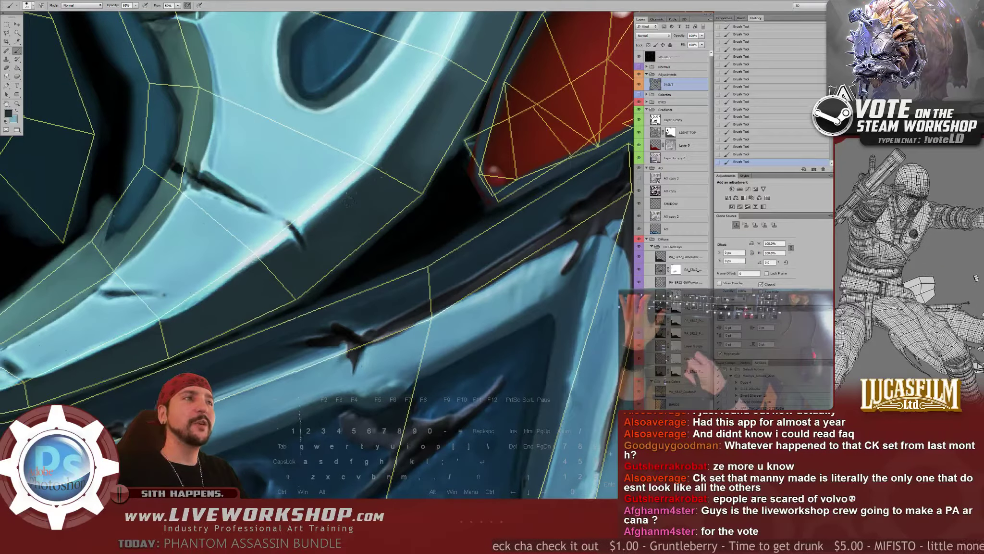
{"action": "left_click_drag", "start_coordinate": [406, 176], "coordinate": [361, 208]}
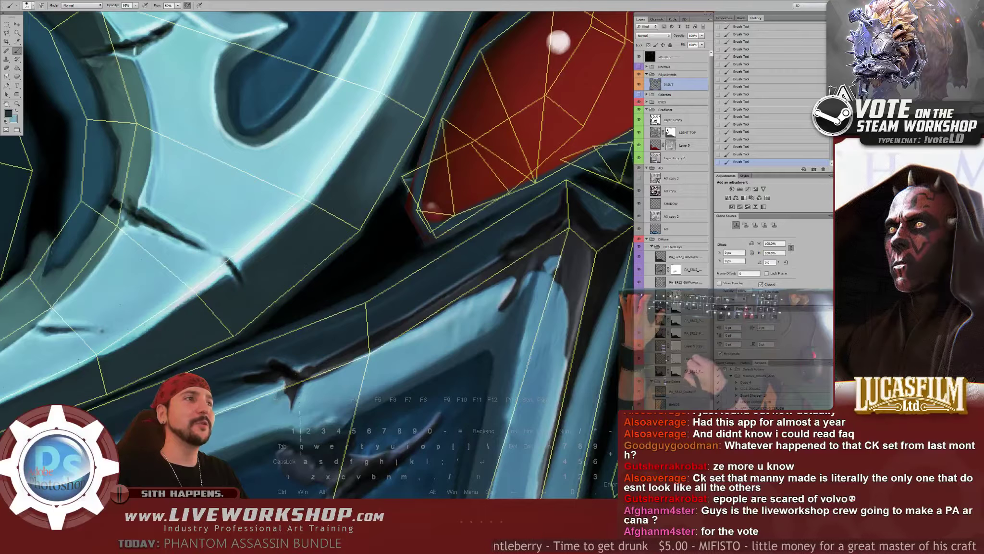
{"action": "left_click_drag", "start_coordinate": [263, 302], "coordinate": [285, 273]}
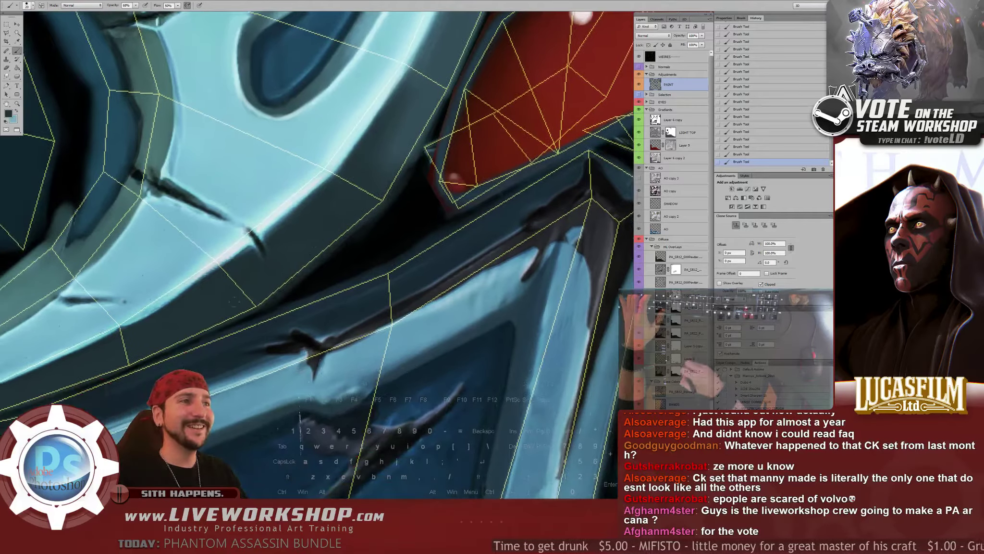
{"action": "left_click_drag", "start_coordinate": [251, 304], "coordinate": [361, 224]}
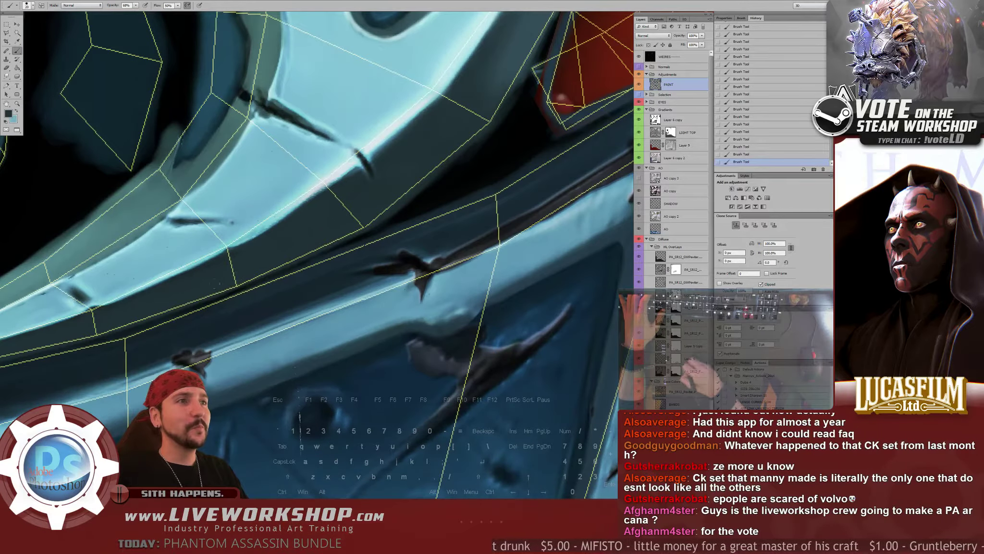
{"action": "left_click_drag", "start_coordinate": [265, 298], "coordinate": [360, 252]}
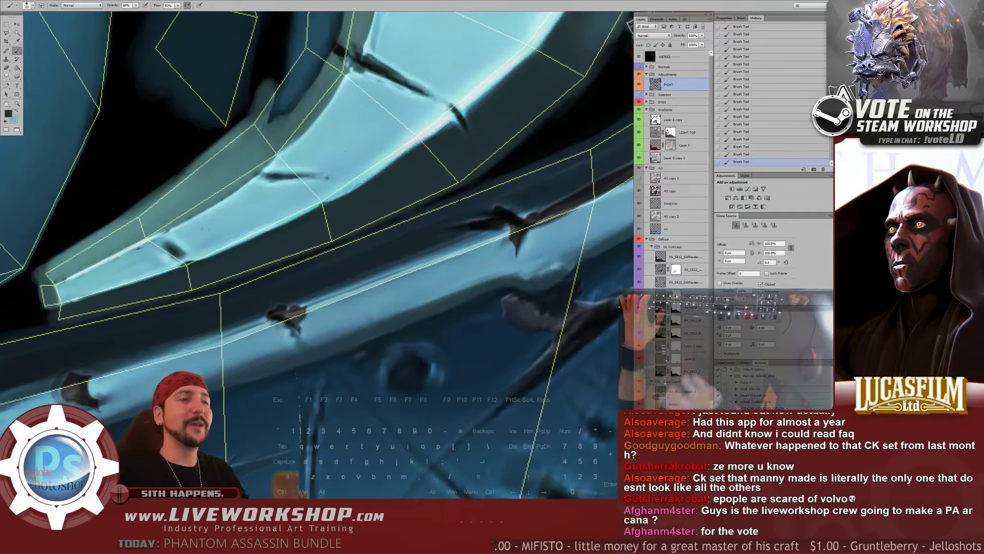
{"action": "mouse_move", "coordinate": [345, 219]}
{"action": "left_mouse_down"}
{"action": "mouse_move", "coordinate": [392, 230]}
{"action": "mouse_move", "coordinate": [356, 229]}
{"action": "left_mouse_up"}
{"action": "left_click_drag", "start_coordinate": [316, 265], "coordinate": [330, 257]}
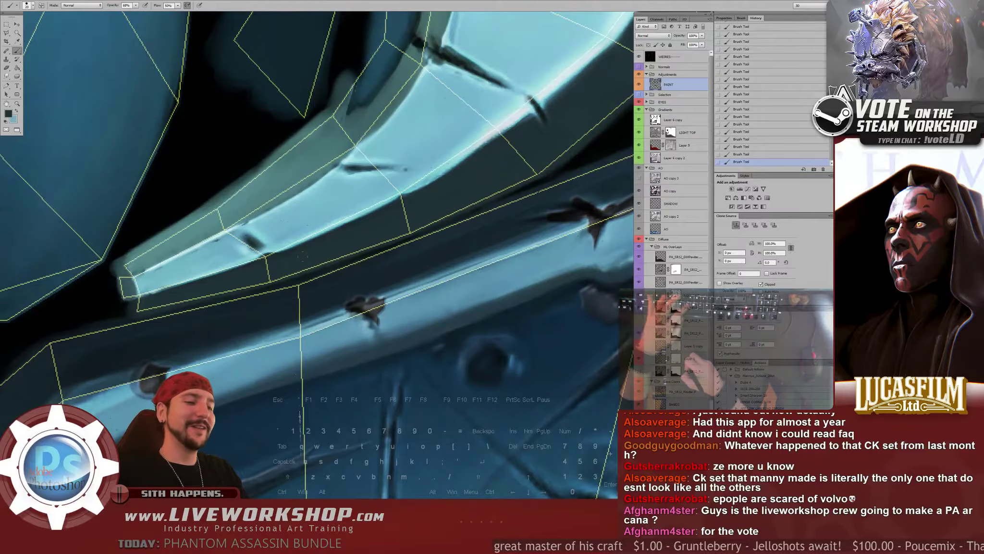
{"action": "key", "text": "m"}
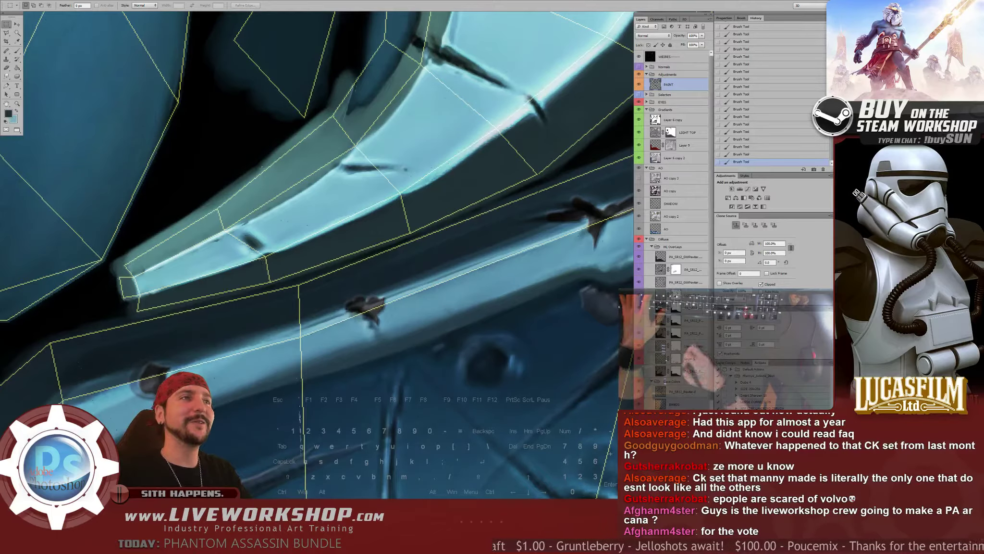
{"action": "left_click_drag", "start_coordinate": [319, 243], "coordinate": [244, 437]}
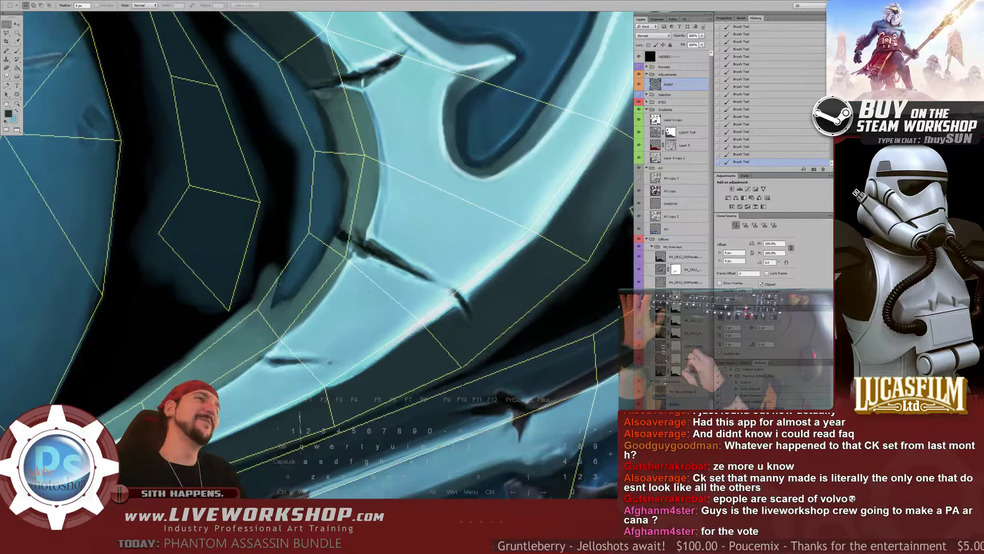
Refine the dark crack across the eye rim's inner bevel with a smaller brush and sampled dark colors, undoing a stray stroke
{"action": "left_click_drag", "start_coordinate": [351, 194], "coordinate": [286, 232]}
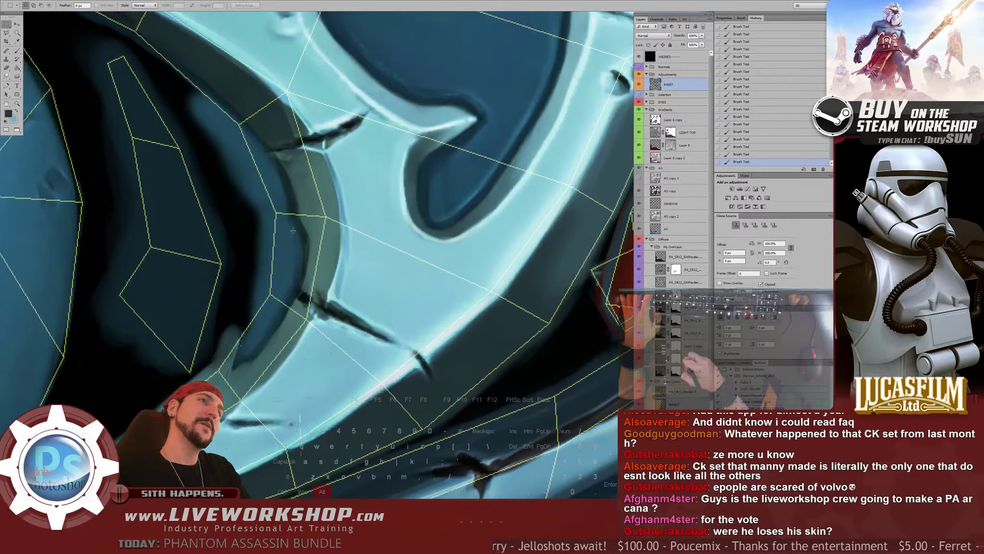
{"action": "key", "text": "b"}
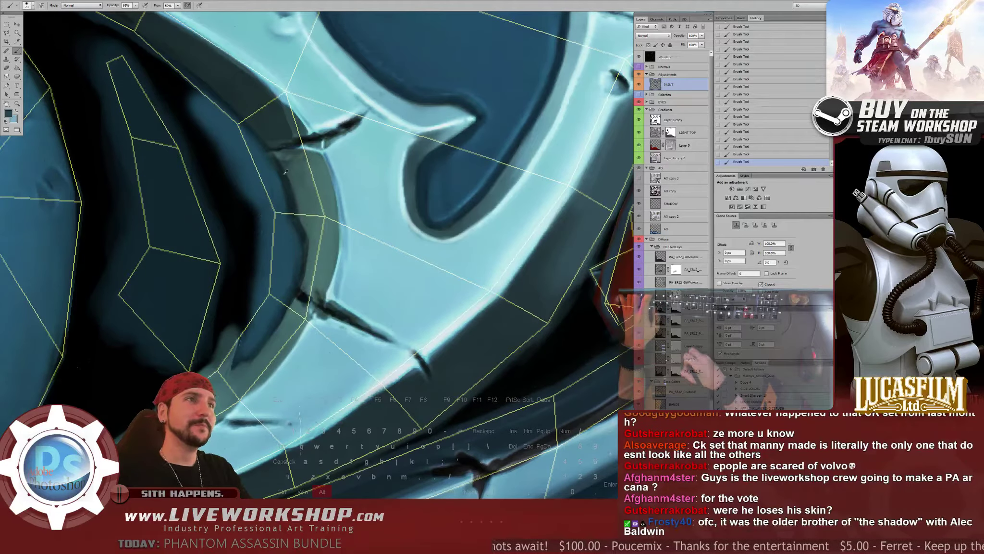
{"action": "left_click", "coordinate": [207, 87], "text": "alt"}
{"action": "key", "text": "bracketleft"}
{"action": "key", "text": "bracketleft"}
{"action": "key", "text": "bracketleft"}
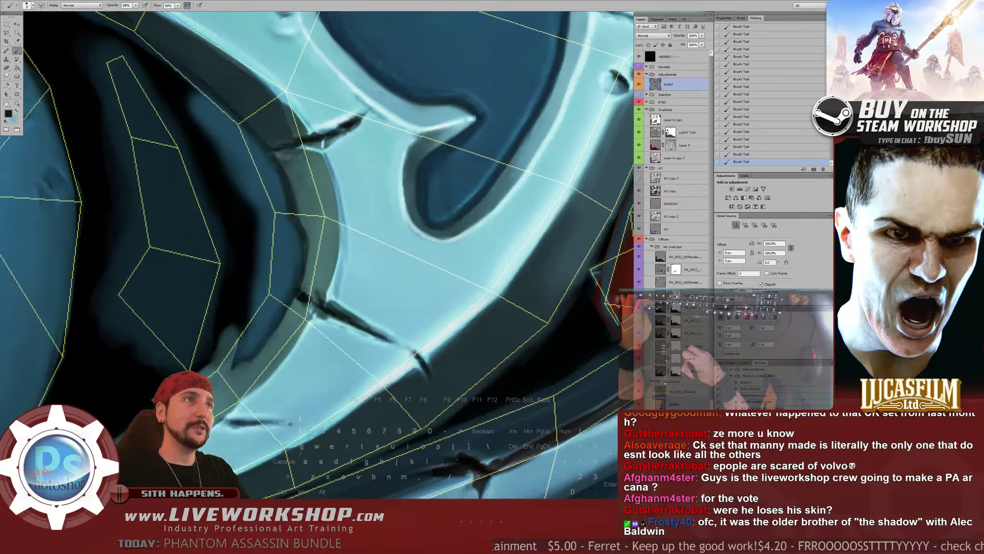
{"action": "key", "text": "ctrl+z"}
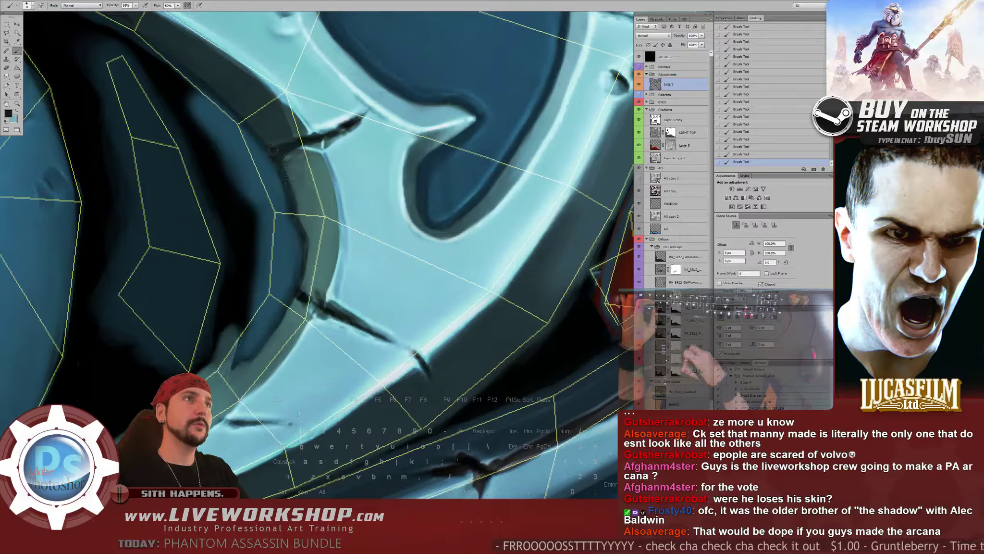
{"action": "left_click", "coordinate": [262, 162], "text": "alt"}
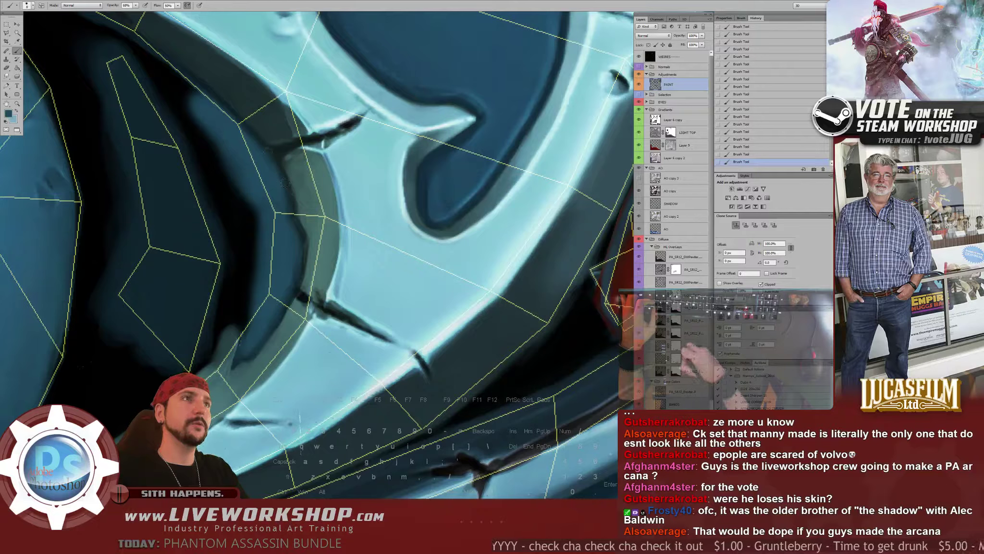
Hide the wireframe overlay, switch to Softimage and check the painted eye trim on the helmet from the front and side
{"action": "key", "text": "ctrl+minus"}
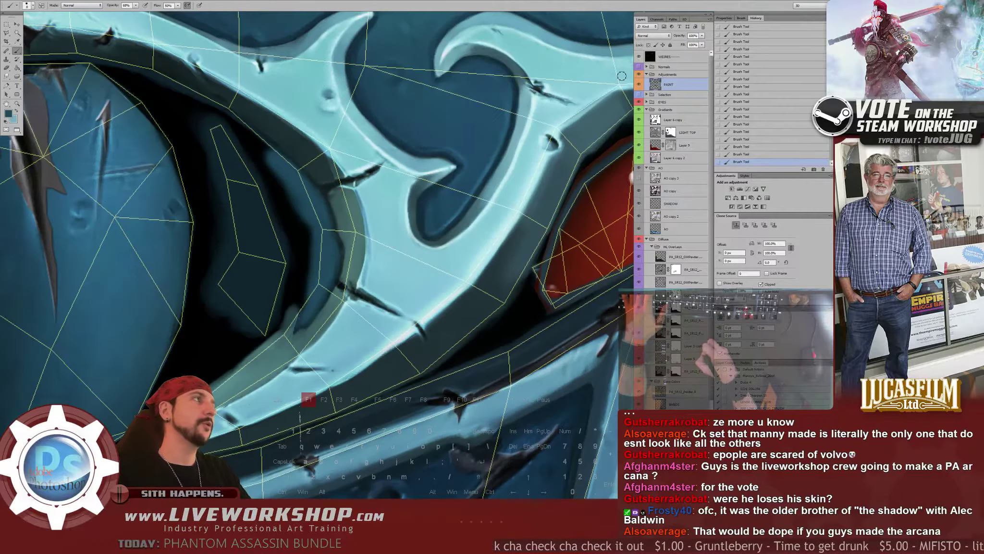
{"action": "left_click", "coordinate": [638, 57]}
{"action": "key", "text": "ctrl+minus"}
{"action": "key", "text": "ctrl+minus"}
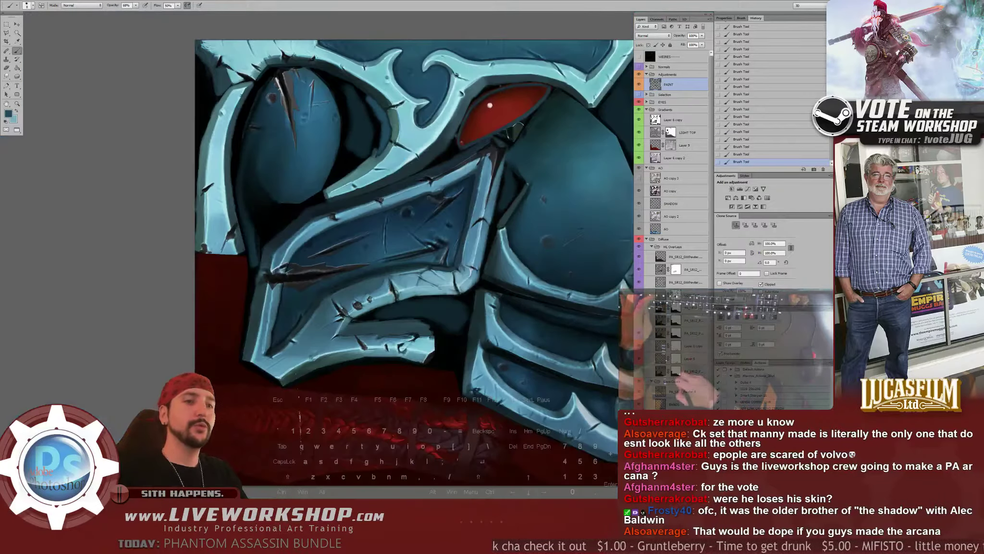
{"action": "key", "text": "alt+Tab"}
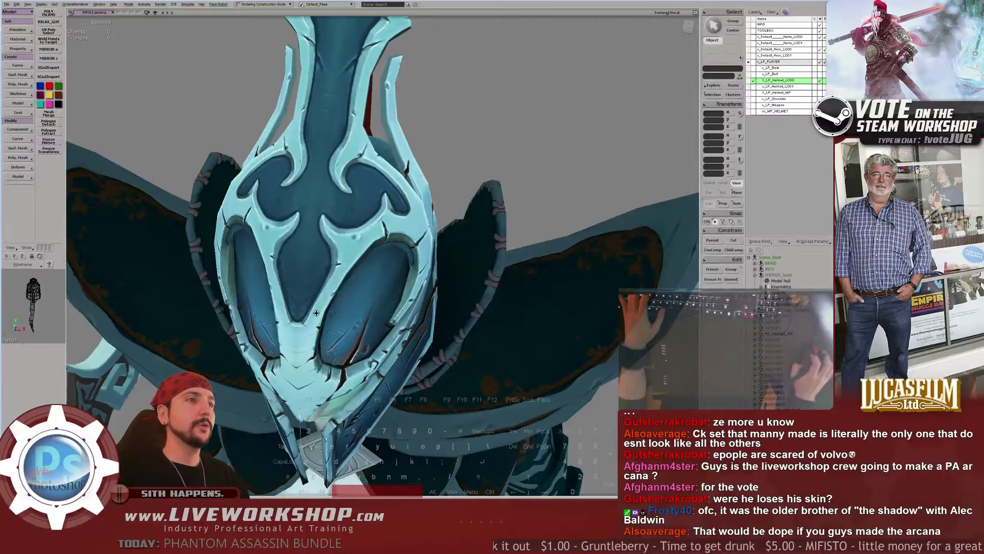
{"action": "middle_click_drag", "start_coordinate": [432, 336], "coordinate": [394, 307]}
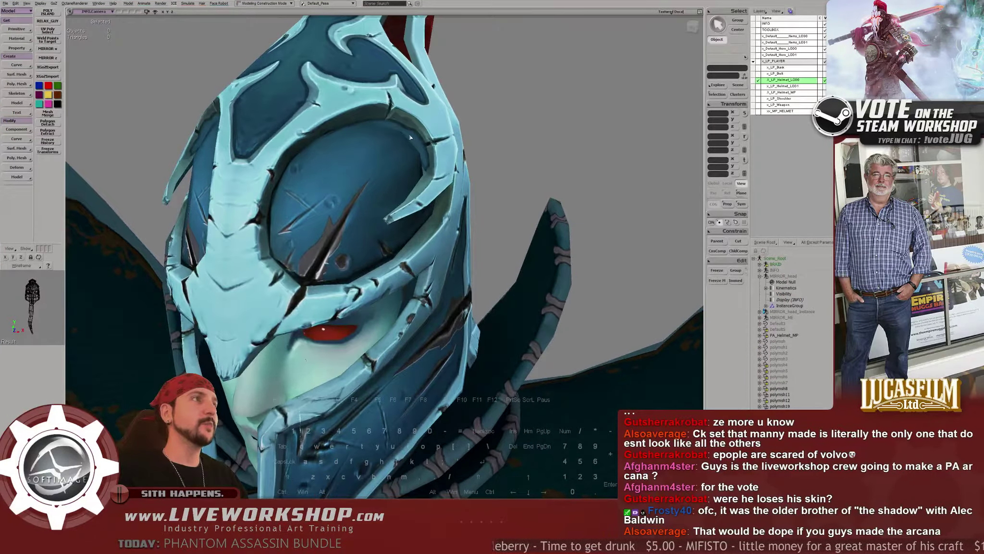
{"action": "middle_click_drag", "start_coordinate": [411, 138], "coordinate": [374, 160]}
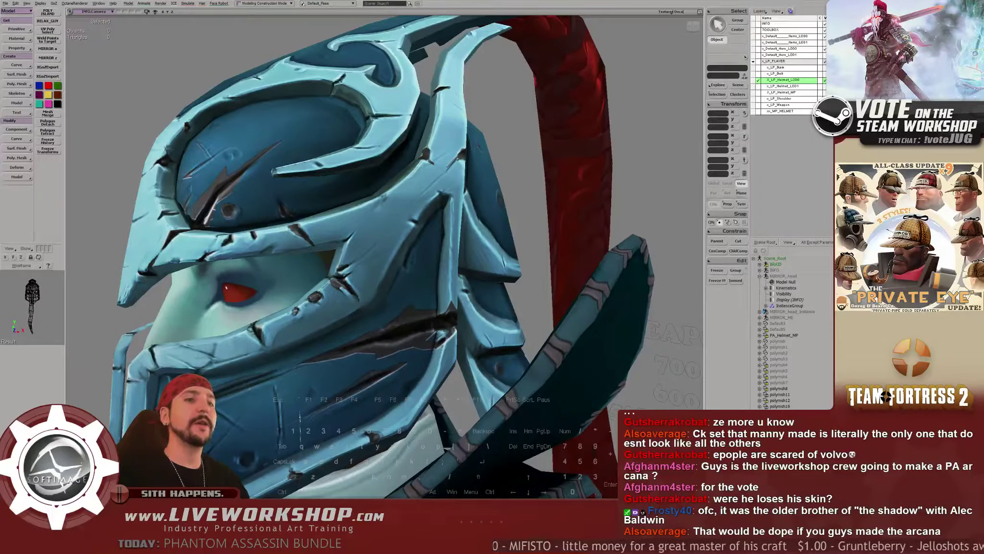
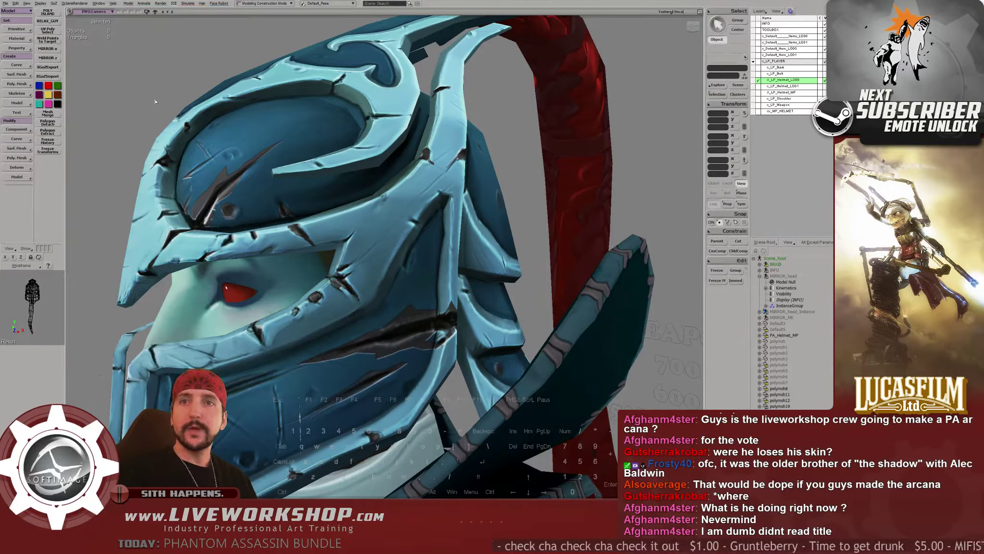
Select the helmet mesh to show its edges and examine the inner bevel of the curled eye trim up close
{"action": "key", "text": "space"}
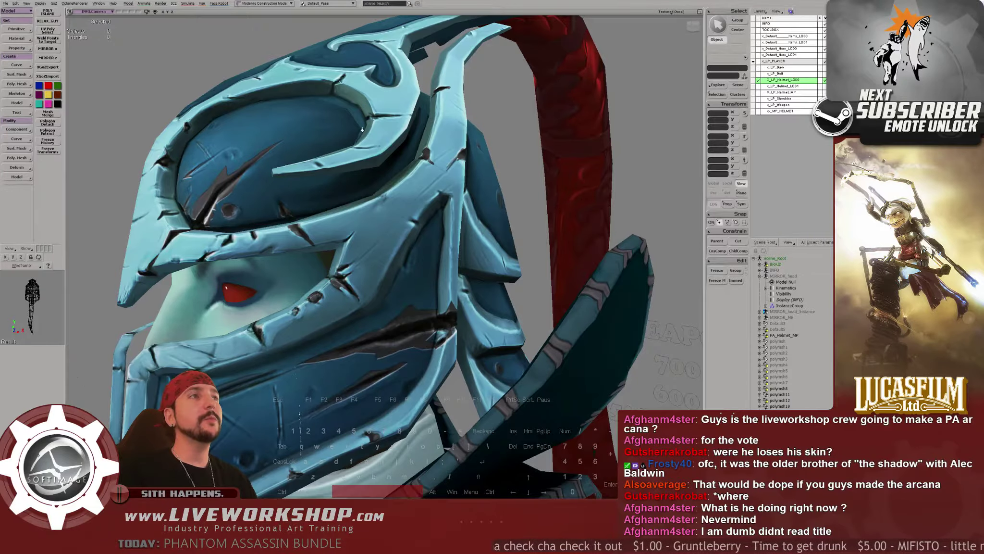
{"action": "middle_click_drag", "start_coordinate": [134, 81], "coordinate": [231, 103]}
{"action": "right_click_drag", "start_coordinate": [230, 103], "coordinate": [328, 121]}
{"action": "left_click_drag", "start_coordinate": [328, 121], "coordinate": [339, 166]}
{"action": "right_click_drag", "start_coordinate": [338, 166], "coordinate": [417, 196]}
{"action": "middle_click_drag", "start_coordinate": [418, 196], "coordinate": [429, 203]}
{"action": "right_click_drag", "start_coordinate": [429, 203], "coordinate": [413, 199]}
{"action": "key", "text": "space"}
{"action": "left_click", "coordinate": [424, 206]}
{"action": "middle_click_drag", "start_coordinate": [412, 199], "coordinate": [395, 183]}
{"action": "left_click", "coordinate": [407, 193]}
{"action": "mouse_move", "coordinate": [394, 183]}
{"action": "right_mouse_down"}
{"action": "mouse_move", "coordinate": [414, 185]}
{"action": "mouse_move", "coordinate": [392, 183]}
{"action": "right_mouse_up"}
{"action": "middle_click_drag", "start_coordinate": [392, 183], "coordinate": [481, 201]}
{"action": "left_click_drag", "start_coordinate": [481, 202], "coordinate": [443, 211]}
{"action": "right_click_drag", "start_coordinate": [443, 211], "coordinate": [415, 232]}
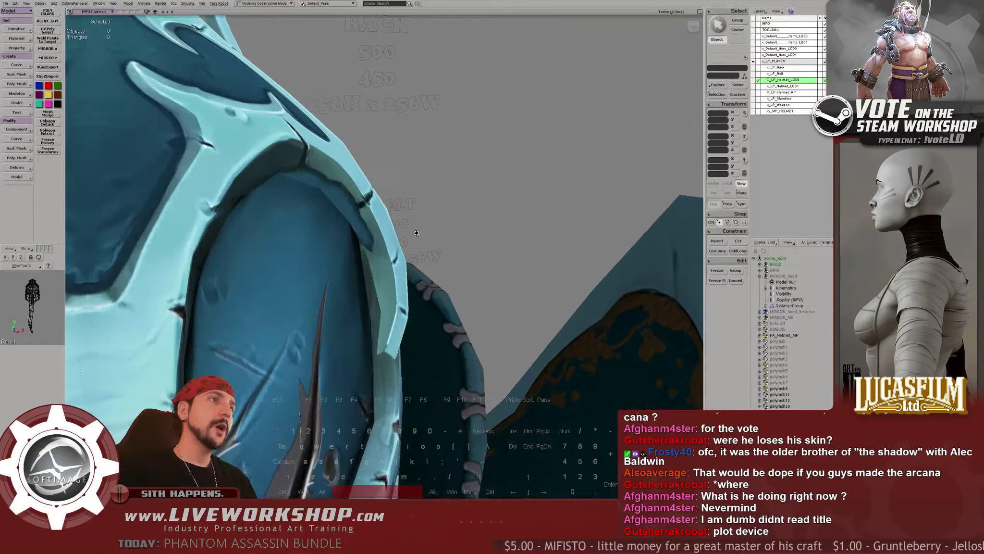
{"action": "key", "text": "space"}
{"action": "left_click", "coordinate": [366, 237]}
{"action": "left_click_drag", "start_coordinate": [360, 230], "coordinate": [304, 228]}
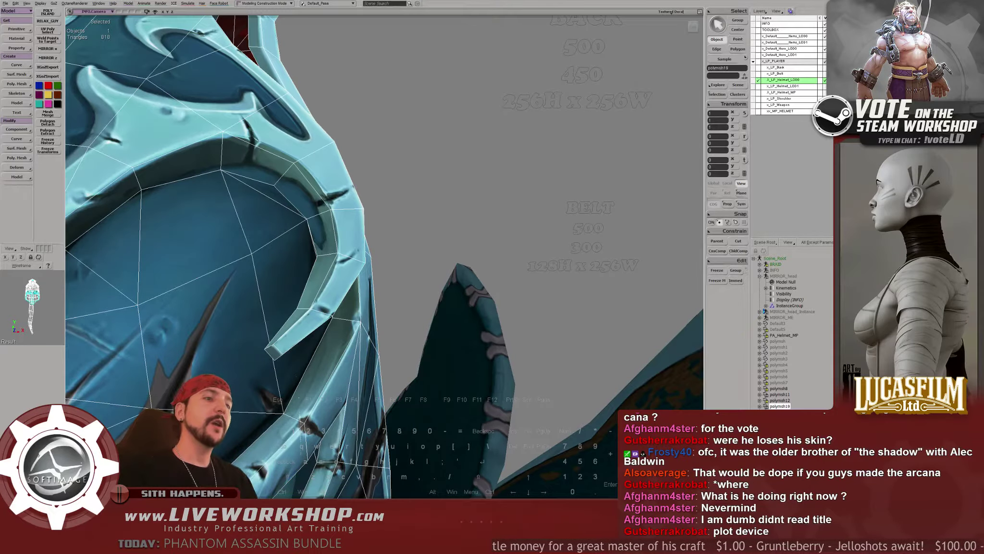
Switch back to Photoshop and compare the painted helm texture with the normal map around the eye and curled trim
{"action": "key", "text": "alt+Tab"}
{"action": "left_click_drag", "start_coordinate": [406, 163], "coordinate": [433, 280]}
{"action": "left_click", "coordinate": [404, 226], "text": "ctrl"}
{"action": "left_click", "coordinate": [639, 67]}
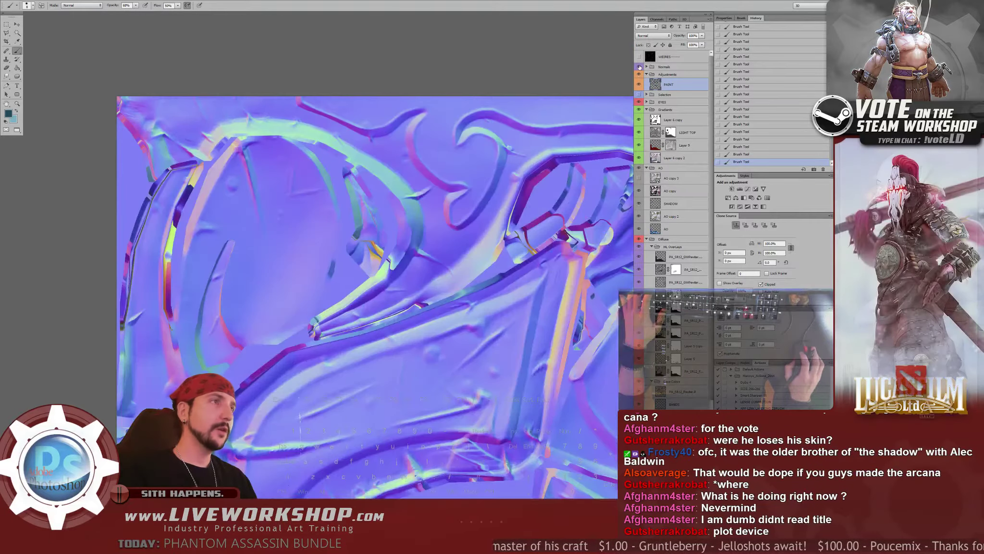
{"action": "left_click", "coordinate": [639, 66]}
{"action": "left_click", "coordinate": [639, 67]}
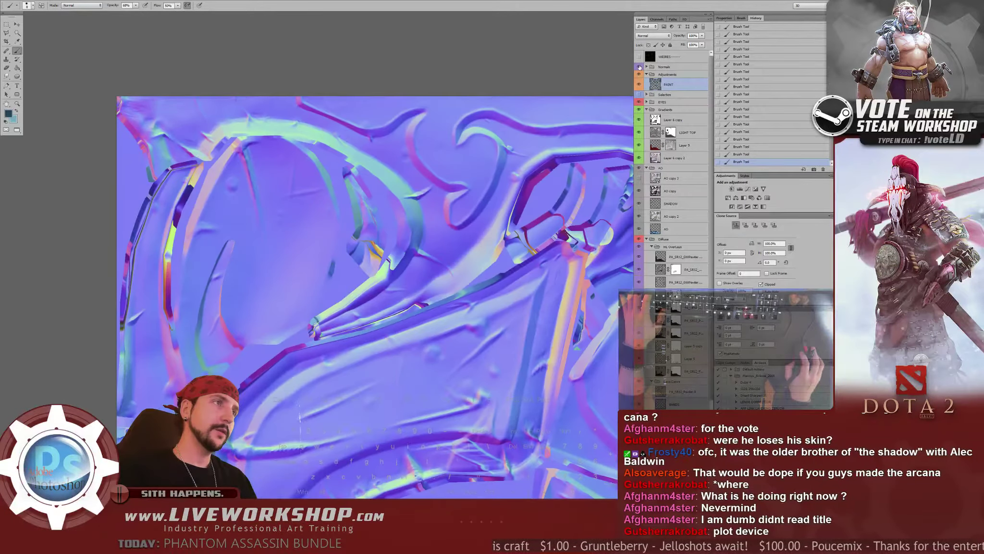
{"action": "left_click", "coordinate": [640, 67]}
{"action": "left_click", "coordinate": [640, 66]}
{"action": "left_click", "coordinate": [639, 67]}
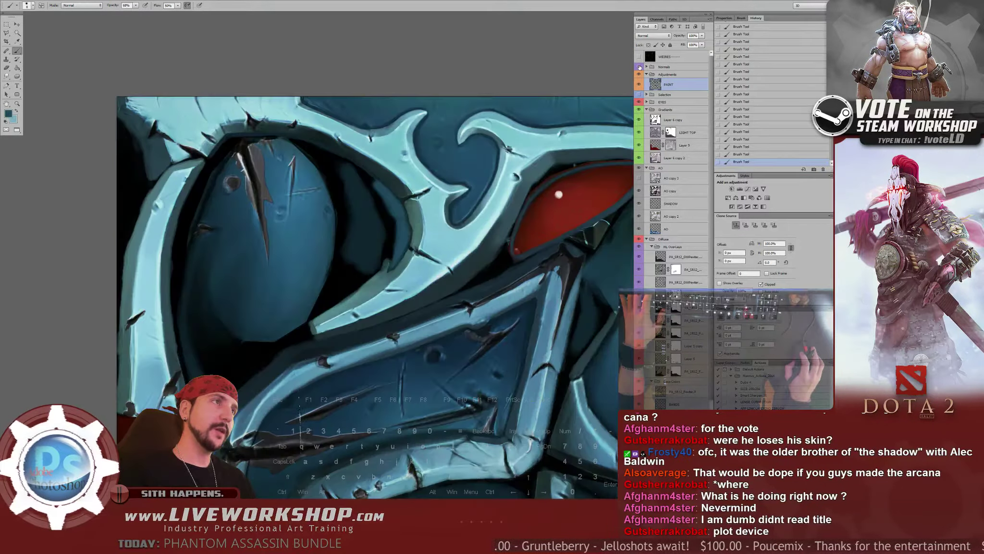
{"action": "left_click", "coordinate": [639, 67]}
{"action": "left_click", "coordinate": [639, 67]}
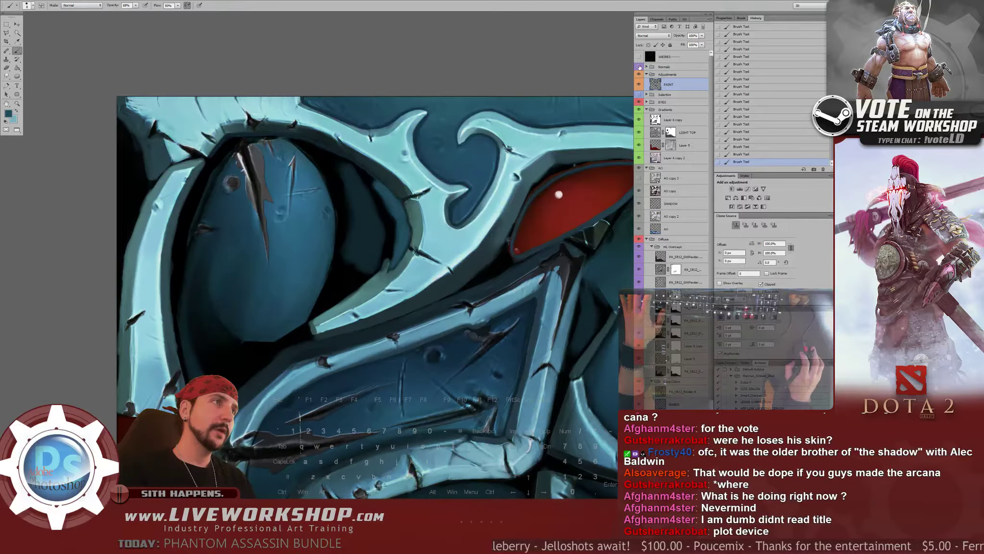
{"action": "left_click", "coordinate": [639, 67]}
Show the wireframe overlay, hide the normal map and smooth the greenish inner bevel around and between the two cracks
{"action": "left_click", "coordinate": [640, 56]}
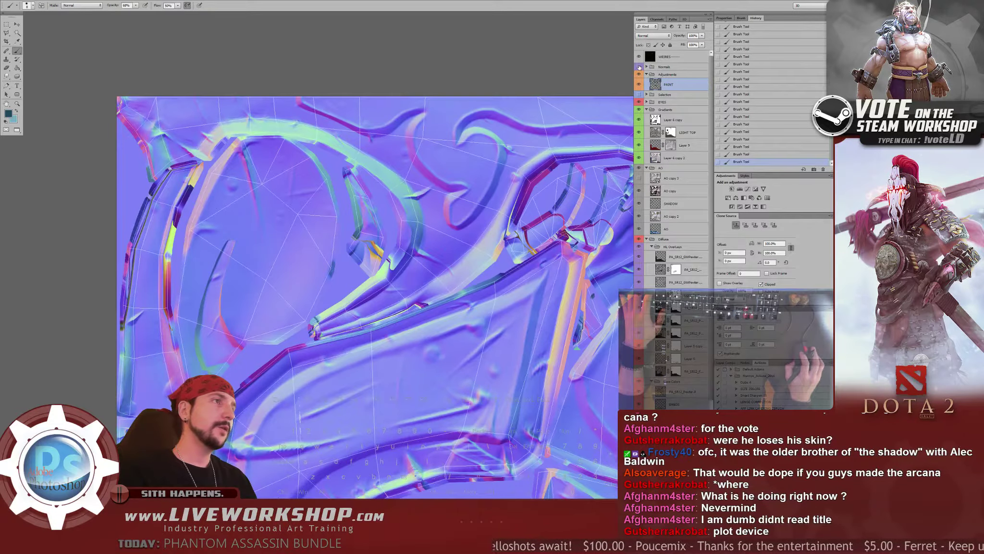
{"action": "left_click", "coordinate": [639, 67]}
{"action": "scroll", "coordinate": [436, 186], "scroll_direction": "up", "scroll_amount": 4, "text": "alt"}
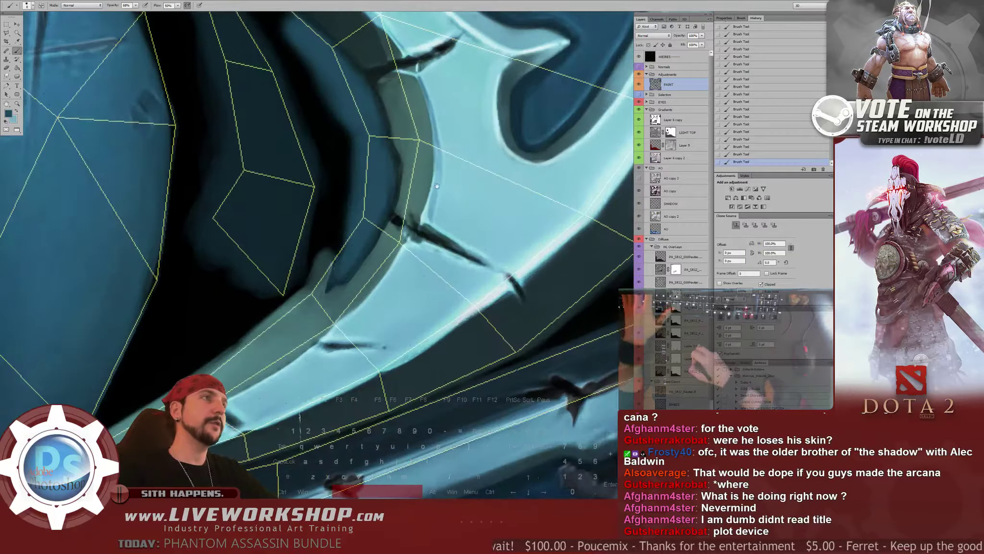
{"action": "scroll", "coordinate": [437, 186], "scroll_direction": "up", "scroll_amount": 5, "text": "alt"}
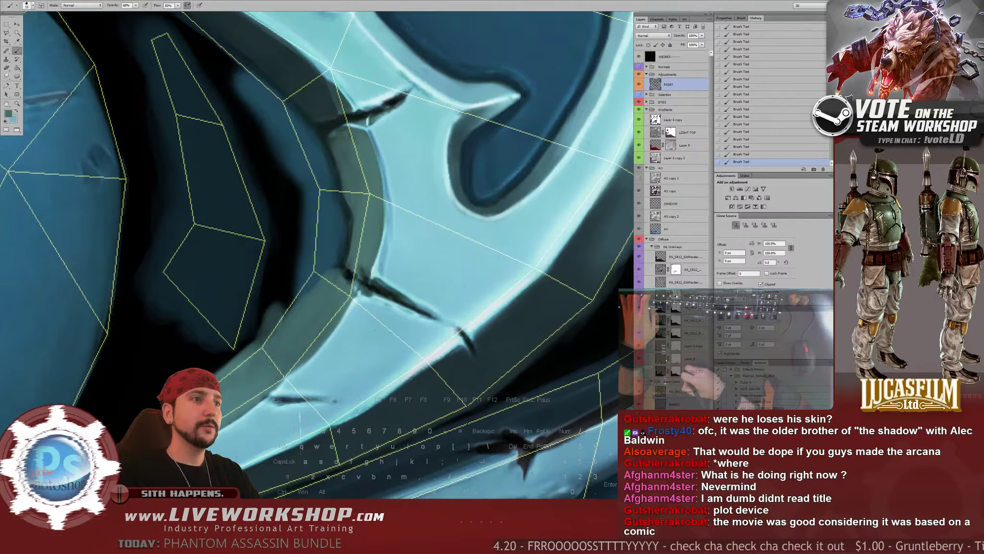
{"action": "left_click_drag", "start_coordinate": [328, 273], "coordinate": [319, 290]}
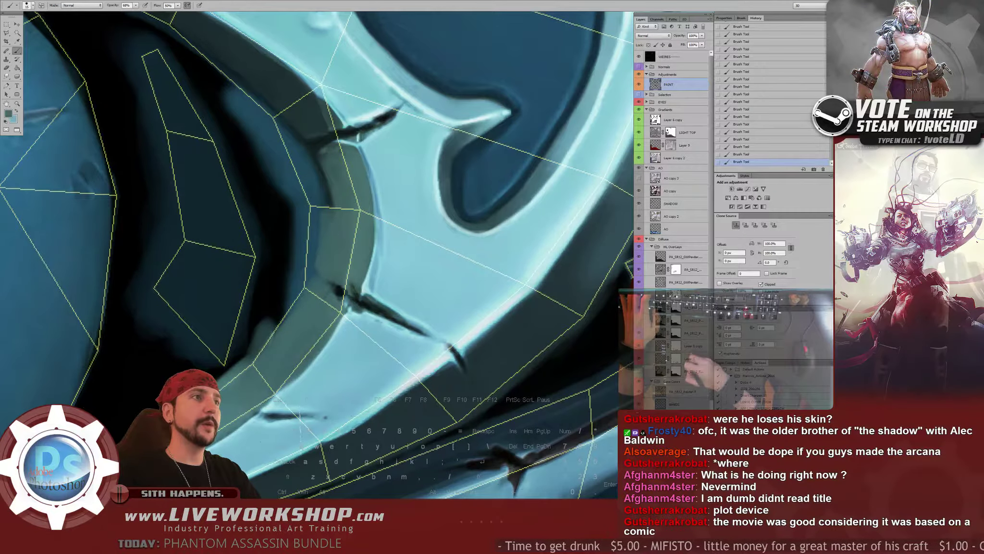
{"action": "left_click_drag", "start_coordinate": [328, 181], "coordinate": [331, 212]}
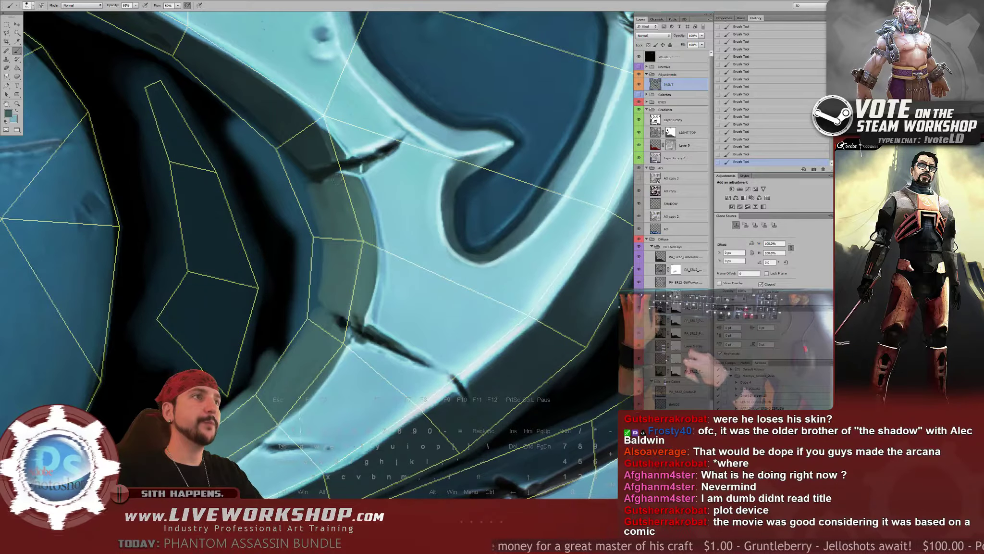
{"action": "left_click_drag", "start_coordinate": [334, 218], "coordinate": [337, 245]}
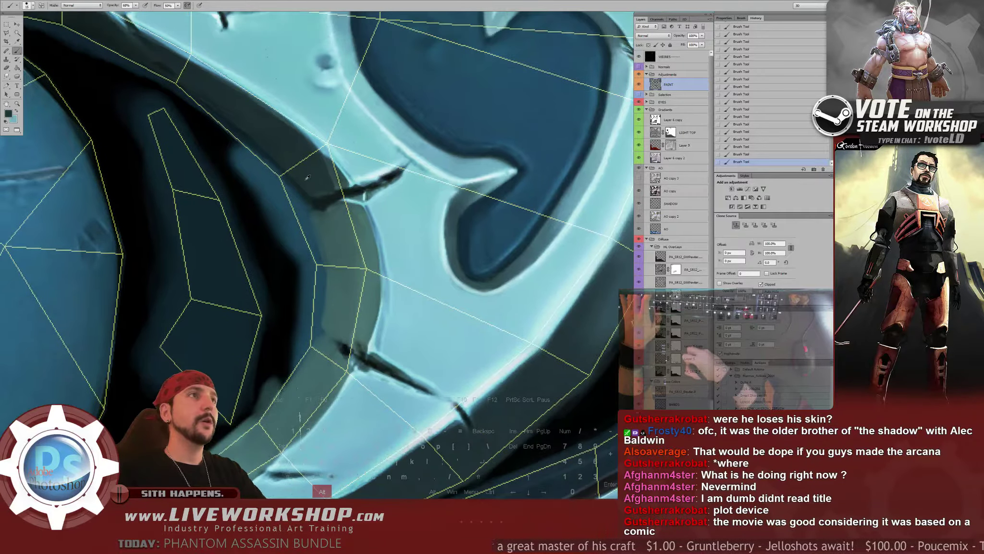
Blend the inner bevel around the upper crack with sampled dark and mid teals, undoing one stroke and repainting it
{"action": "left_click", "coordinate": [296, 178], "text": "alt"}
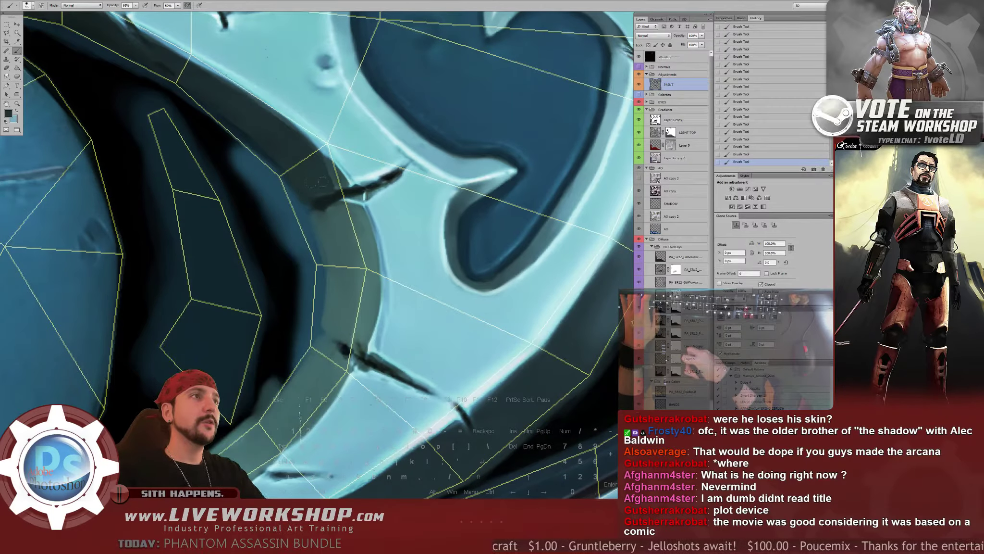
{"action": "left_click", "coordinate": [346, 208], "text": "alt"}
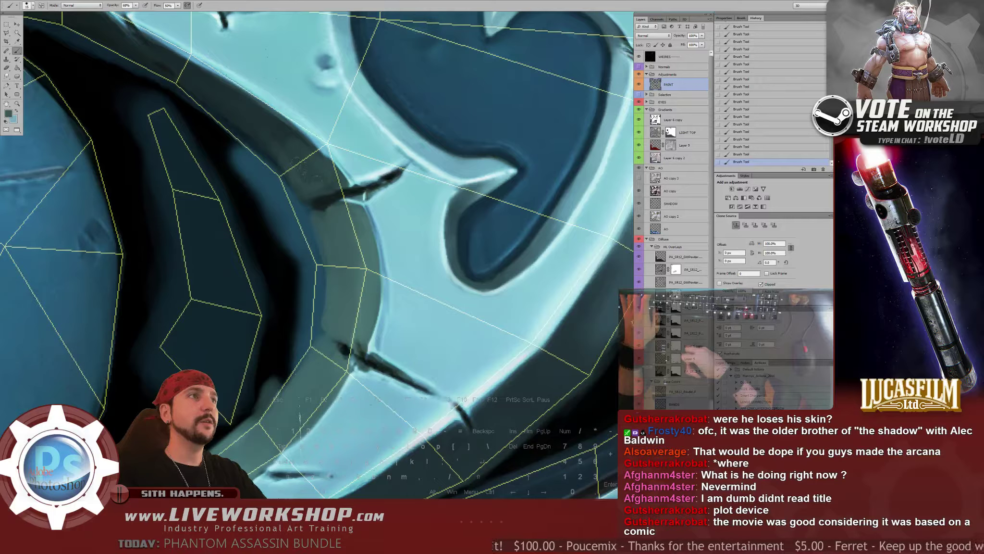
{"action": "key", "text": "ctrl+z"}
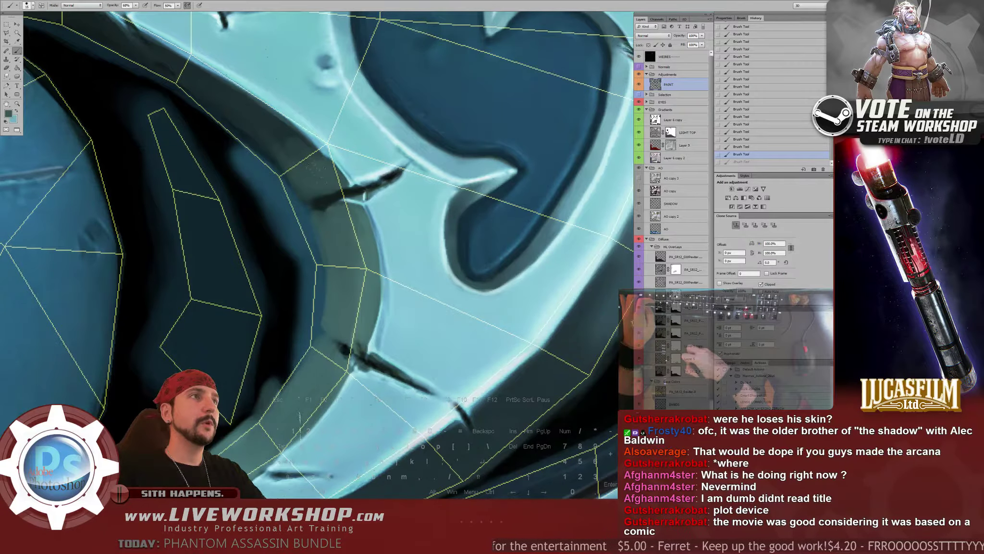
{"action": "left_click_drag", "start_coordinate": [317, 173], "coordinate": [312, 190]}
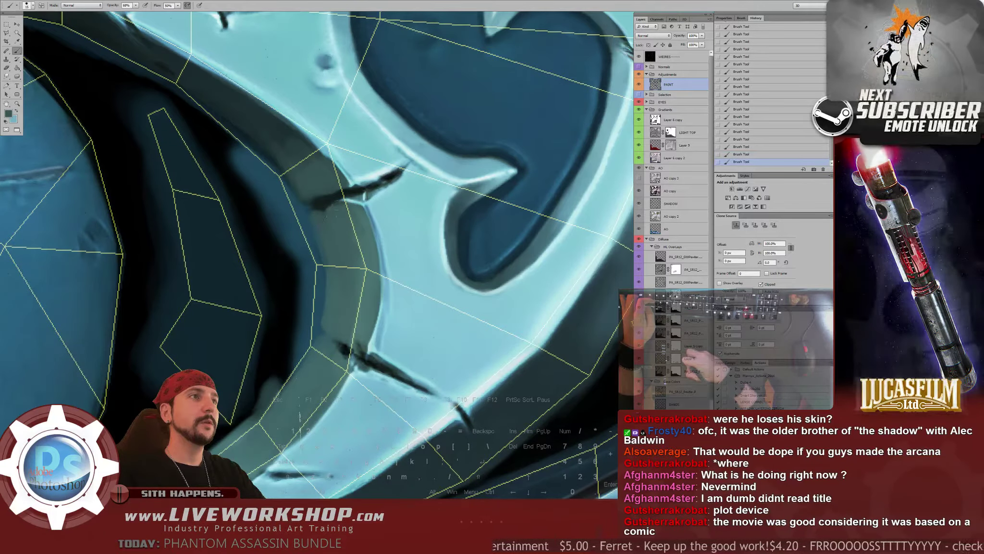
{"action": "left_click_drag", "start_coordinate": [331, 213], "coordinate": [334, 218]}
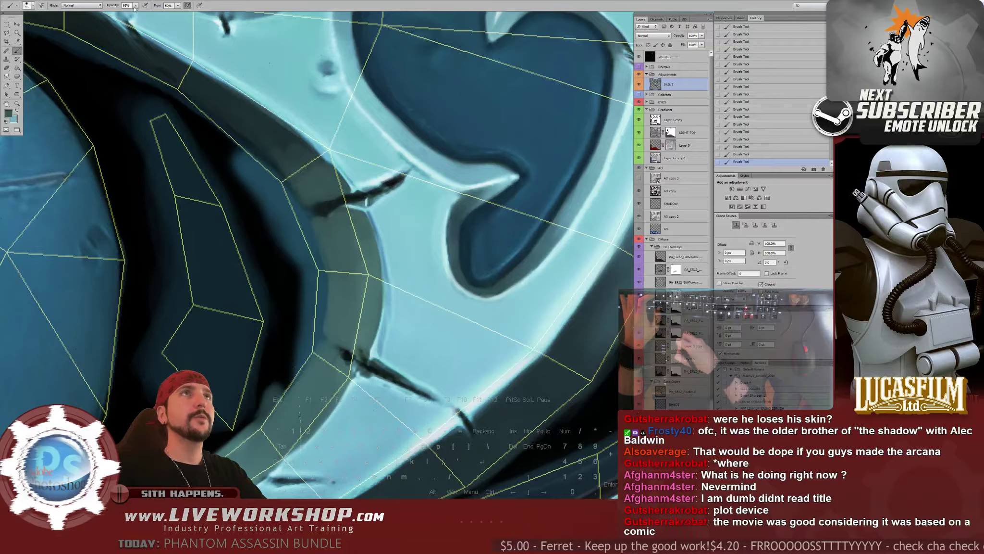
Touch up the shaded inner bevel around the two cracks beside the eye socket with sampled dark tones, and hide the wireframe overlay
{"action": "left_click_drag", "start_coordinate": [136, 6], "coordinate": [126, 16]}
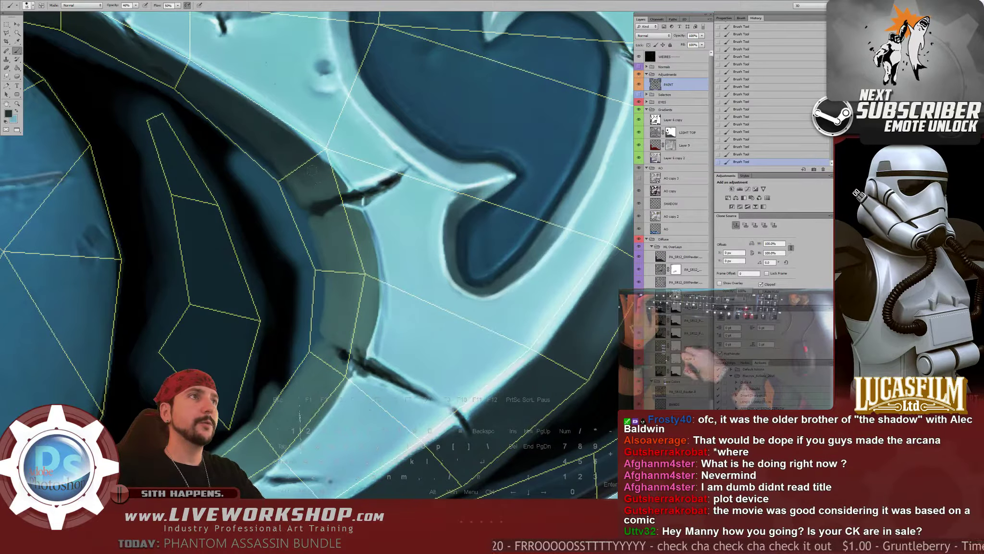
{"action": "left_click", "coordinate": [327, 187], "text": "alt"}
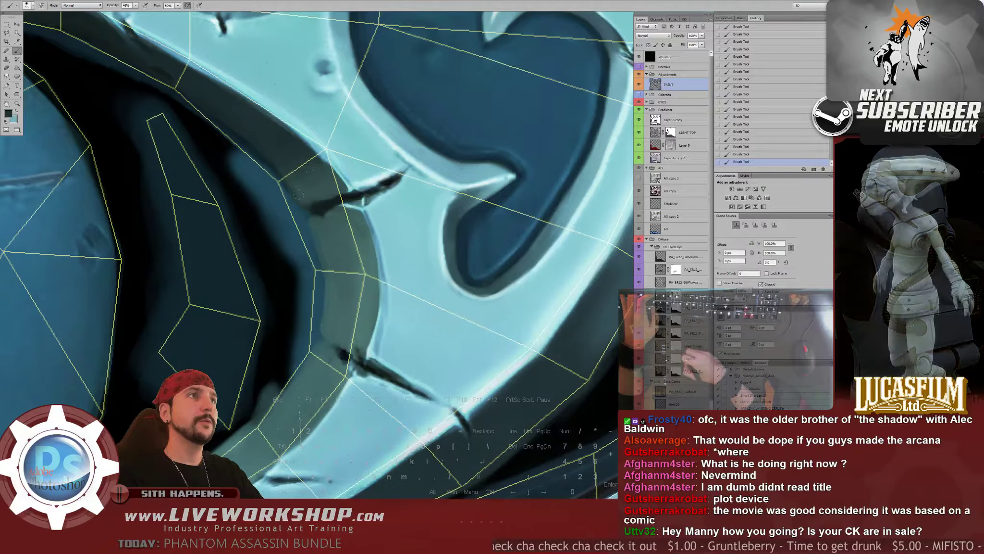
{"action": "left_click_drag", "start_coordinate": [384, 193], "coordinate": [384, 144]}
{"action": "mouse_move", "coordinate": [348, 236]}
{"action": "left_mouse_down"}
{"action": "mouse_move", "coordinate": [347, 147]}
{"action": "mouse_move", "coordinate": [353, 226]}
{"action": "left_mouse_up"}
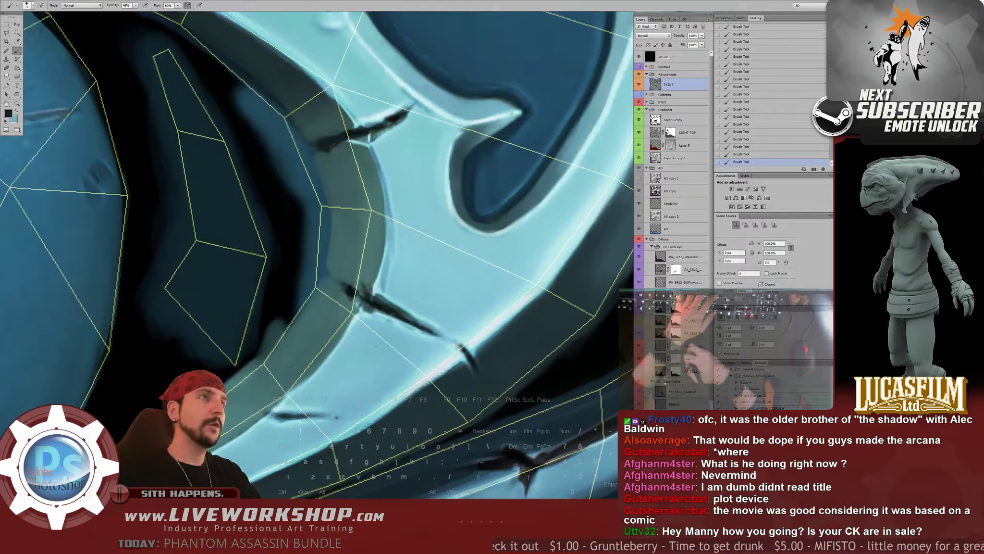
{"action": "left_click_drag", "start_coordinate": [299, 106], "coordinate": [296, 129]}
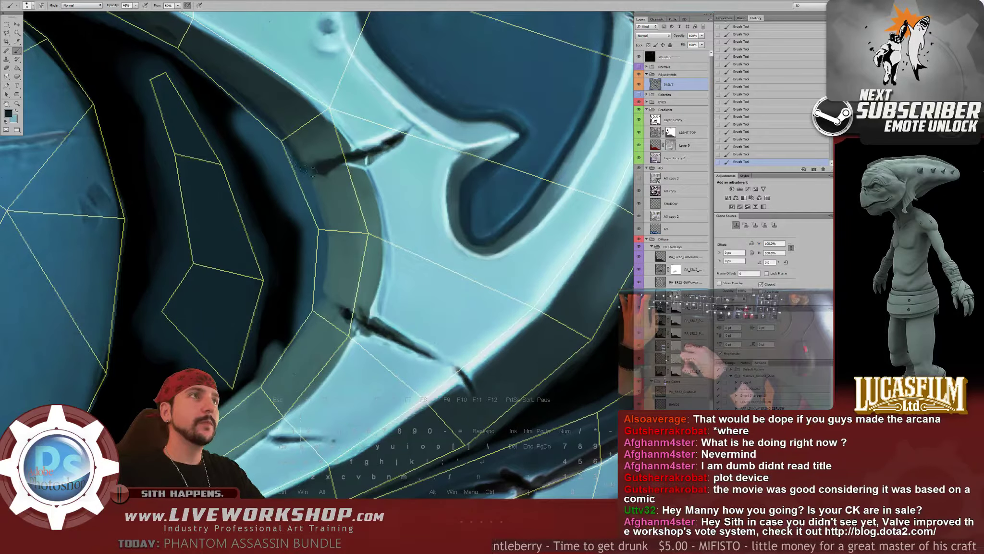
{"action": "left_click_drag", "start_coordinate": [312, 172], "coordinate": [304, 121]}
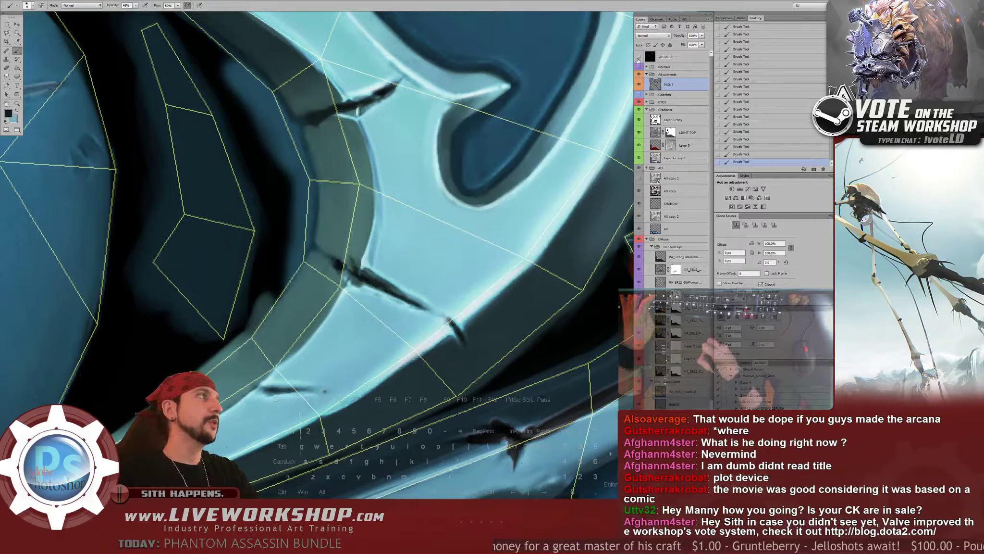
{"action": "left_click", "coordinate": [638, 58]}
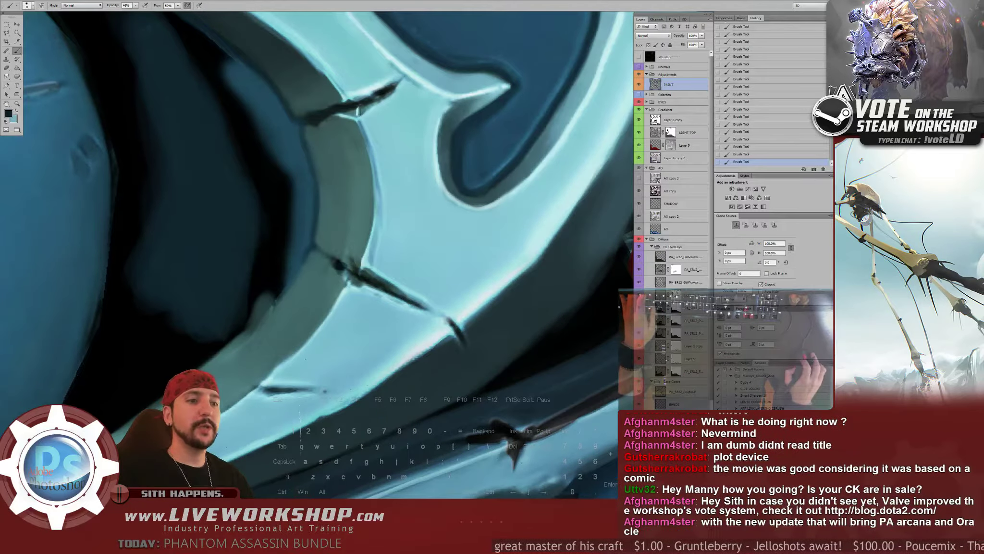
Switch to Softimage and inspect the textured helmet on the character up close and from several angles
{"action": "key", "text": "alt+Tab"}
{"action": "middle_click_drag", "start_coordinate": [356, 250], "coordinate": [355, 195]}
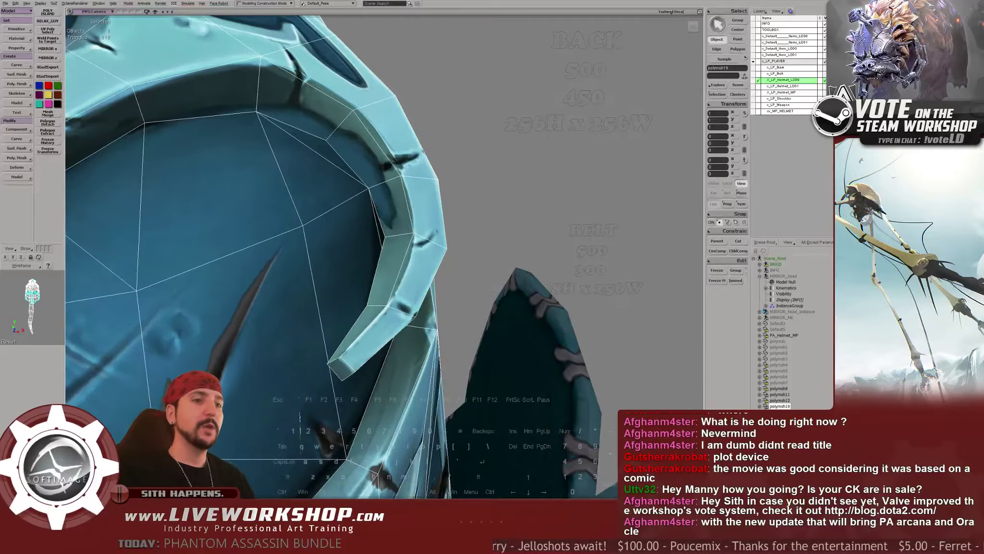
{"action": "left_click", "coordinate": [556, 167]}
{"action": "middle_click_drag", "start_coordinate": [556, 167], "coordinate": [385, 183]}
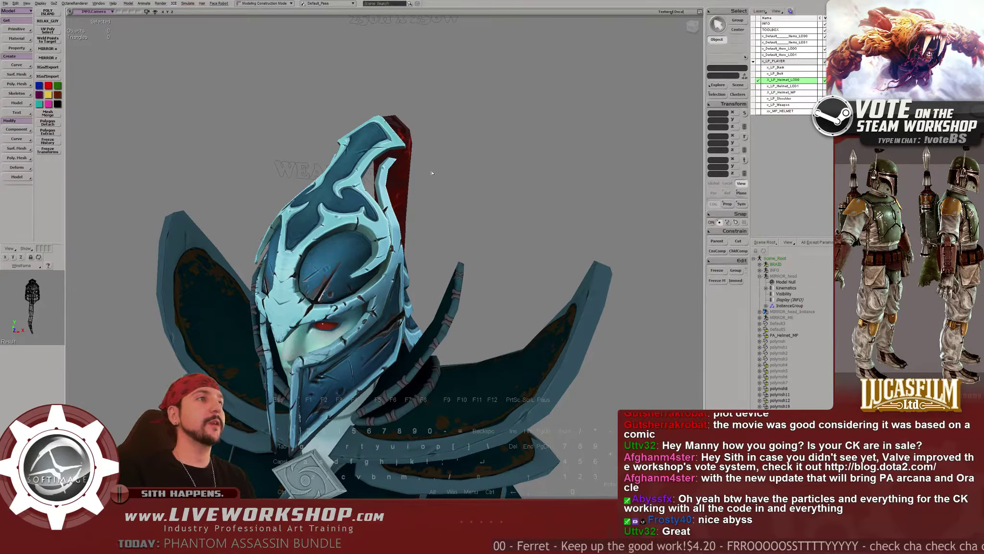
{"action": "right_click_drag", "start_coordinate": [433, 173], "coordinate": [355, 147]}
{"action": "middle_click_drag", "start_coordinate": [356, 146], "coordinate": [254, 161]}
{"action": "right_click_drag", "start_coordinate": [255, 161], "coordinate": [291, 170]}
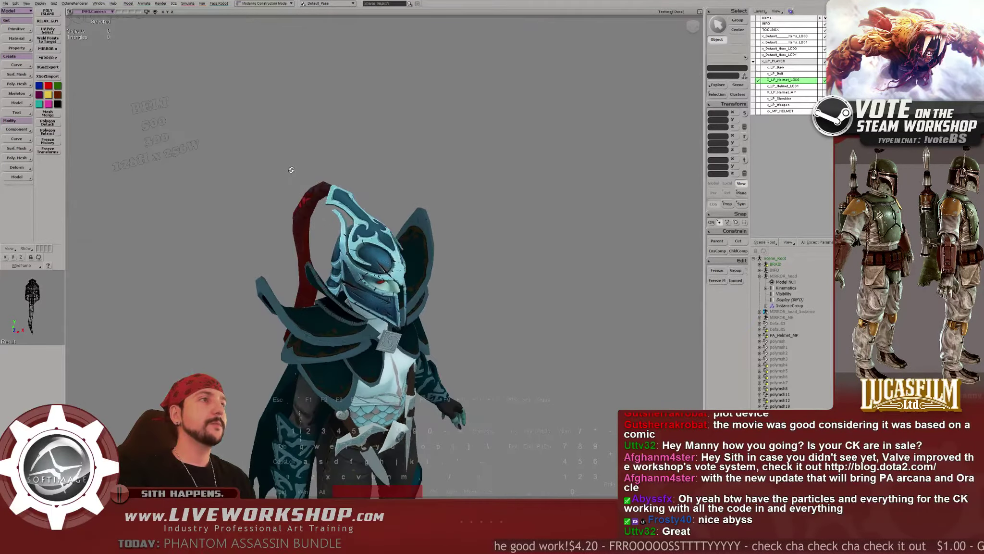
{"action": "left_click_drag", "start_coordinate": [291, 170], "coordinate": [371, 240]}
Return to Photoshop and even out the bevel between the two cracks with a sampled grey-green
{"action": "key", "text": "alt+Tab"}
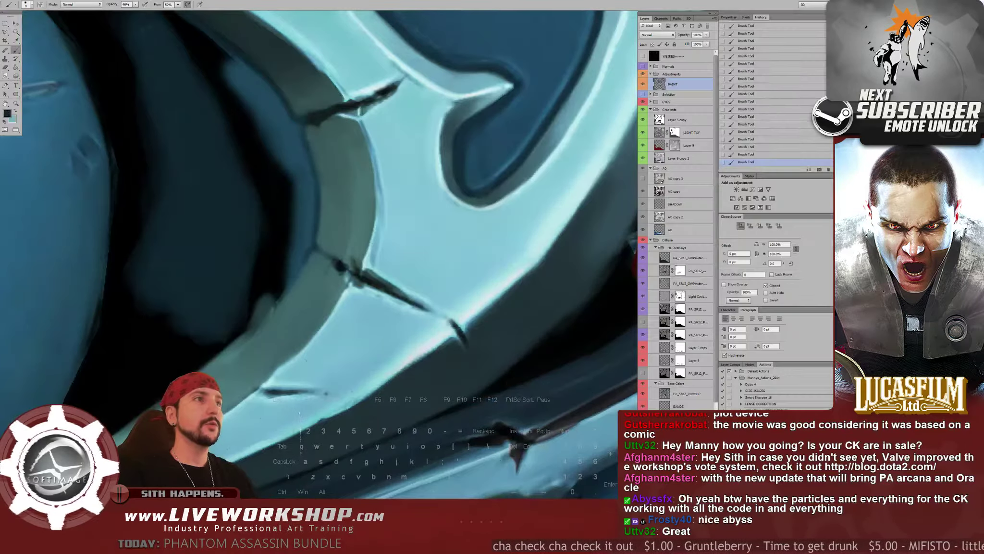
{"action": "key", "text": "ctrl+plus"}
{"action": "key", "text": "ctrl+minus"}
{"action": "left_click_drag", "start_coordinate": [383, 185], "coordinate": [375, 189]}
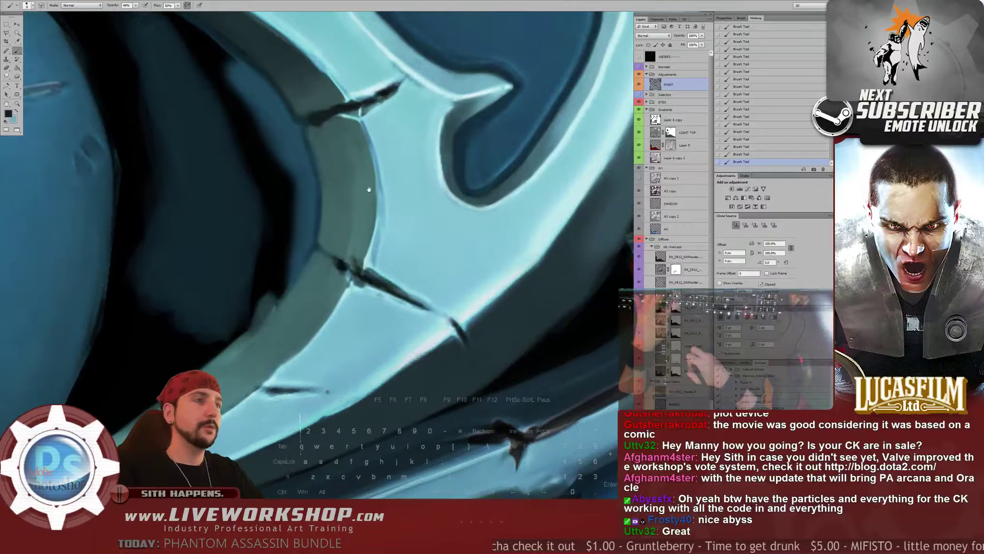
{"action": "left_click", "coordinate": [368, 215], "text": "alt"}
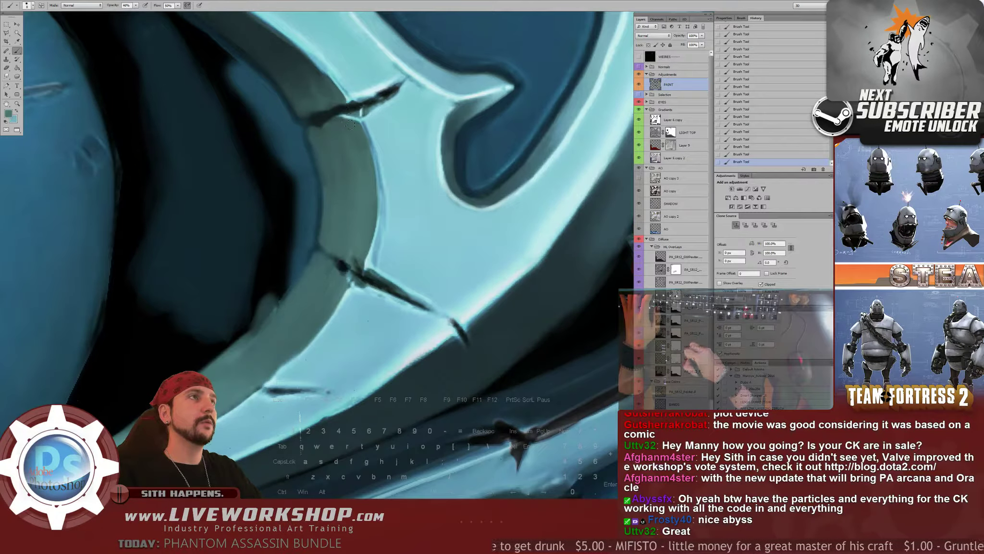
{"action": "key", "text": "space"}
{"action": "left_click_drag", "start_coordinate": [307, 320], "coordinate": [337, 237]}
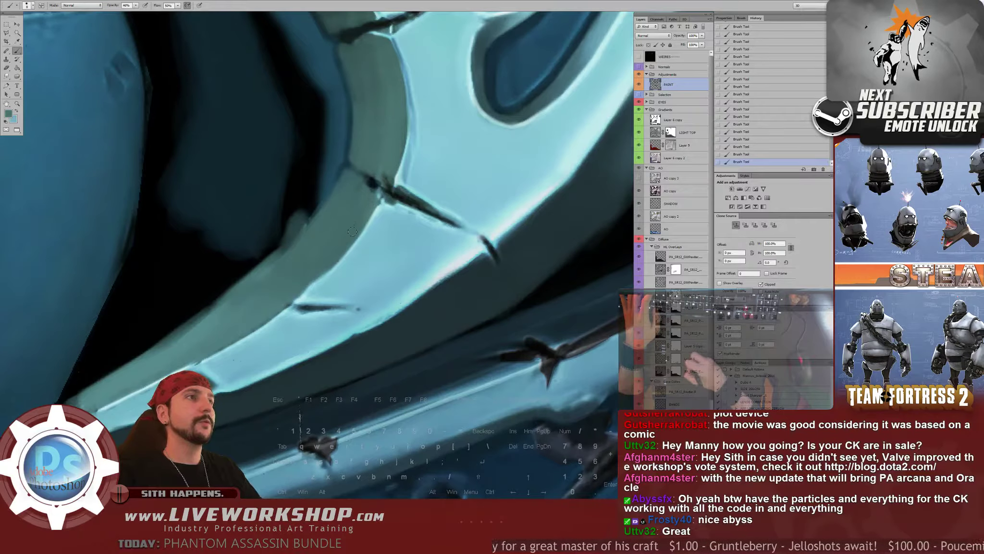
Sample the lower crack's dark colour and refine the crack's inner end and the adjoining bevel edge with a small brush
{"action": "key", "text": "space"}
{"action": "left_click_drag", "start_coordinate": [367, 199], "coordinate": [351, 233]}
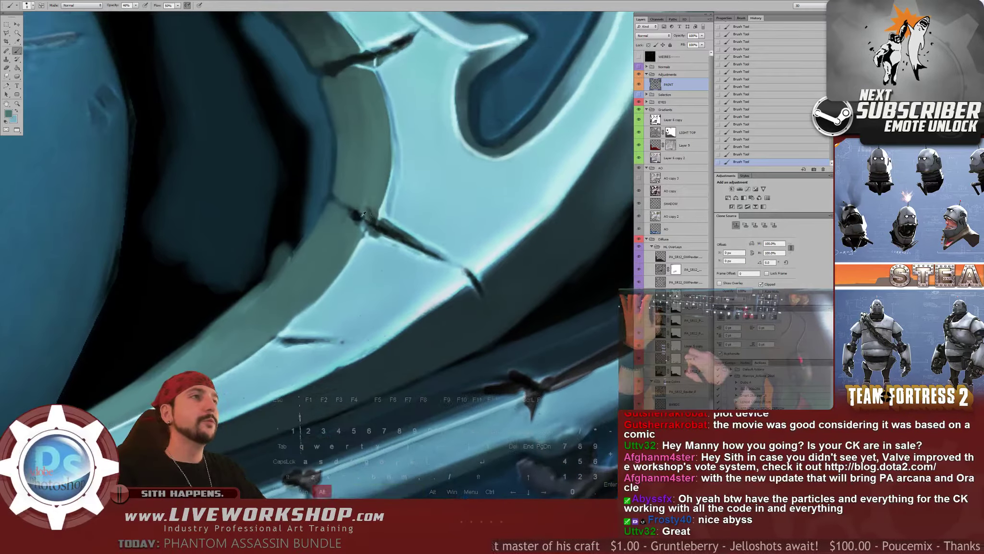
{"action": "left_click", "coordinate": [355, 213], "text": "alt"}
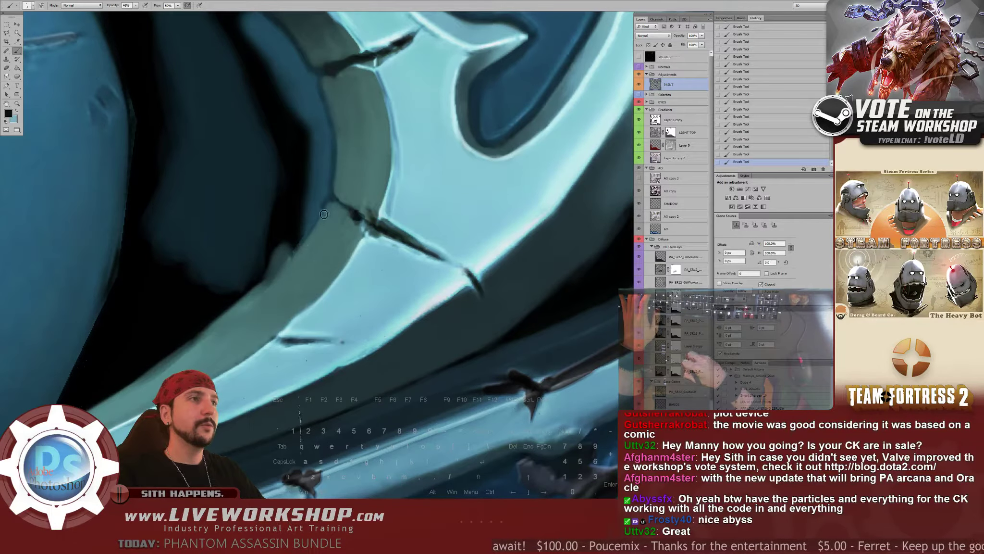
{"action": "left_click_drag", "start_coordinate": [331, 83], "coordinate": [321, 151]}
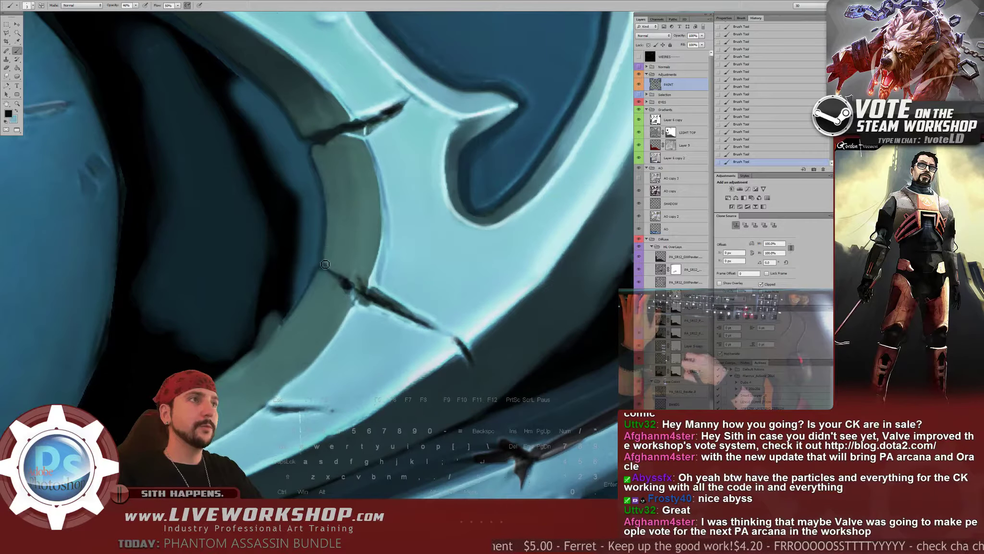
{"action": "scroll", "coordinate": [326, 212], "scroll_direction": "up", "scroll_amount": 3}
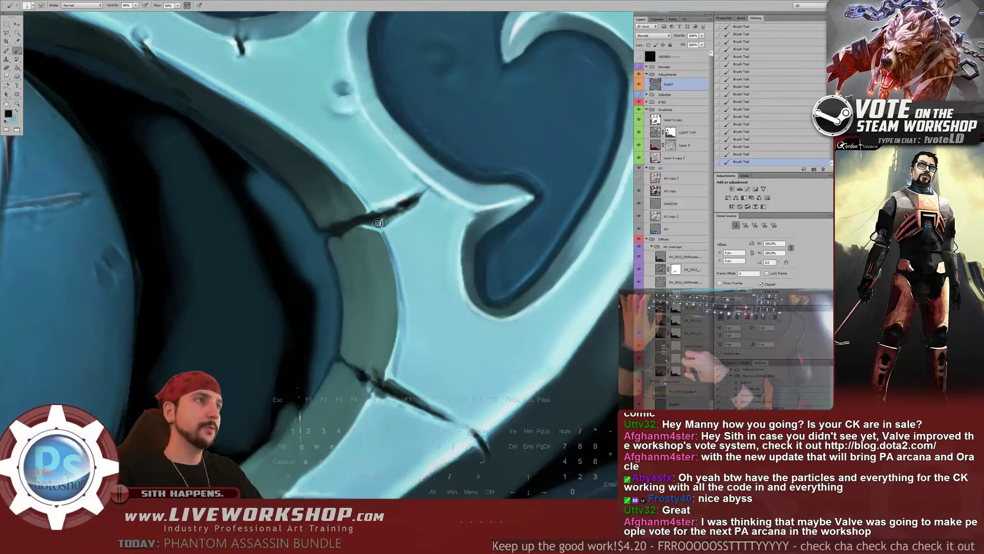
Enlarge the brush and darken the underside of the bevel along the upper curve of the eye socket
{"action": "left_click_drag", "start_coordinate": [215, 127], "coordinate": [247, 146]}
{"action": "left_click_drag", "start_coordinate": [77, 57], "coordinate": [188, 108]}
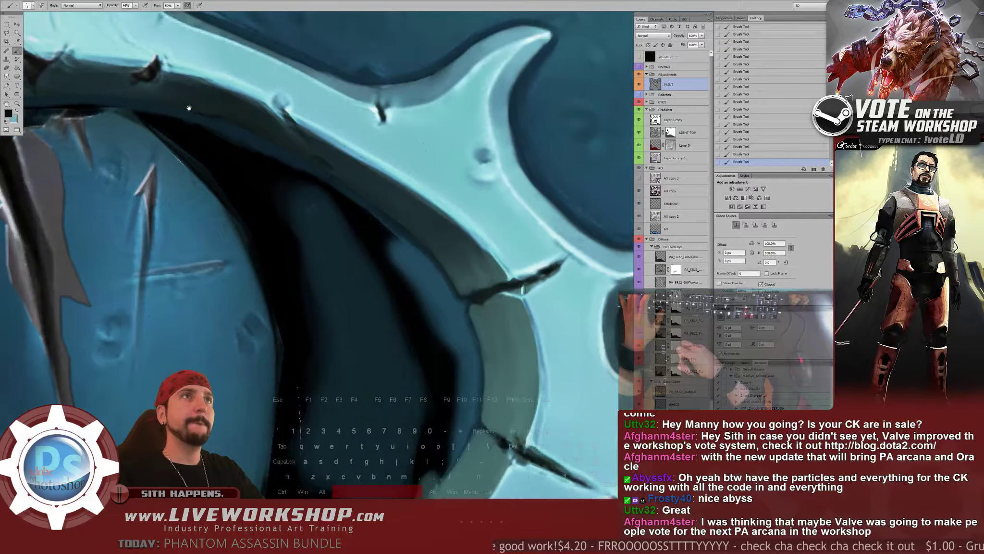
{"action": "key", "text": "bracketright"}
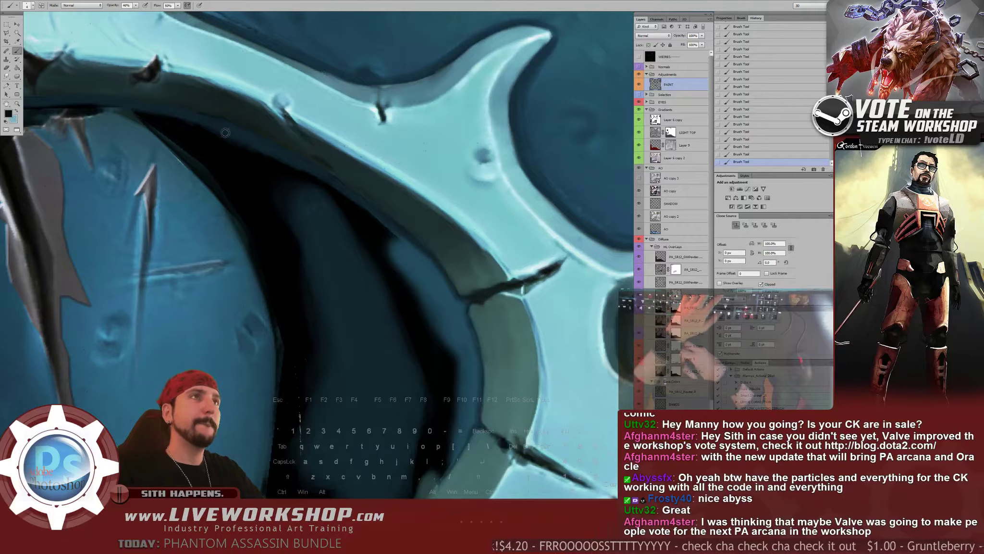
{"action": "key", "text": "bracketright"}
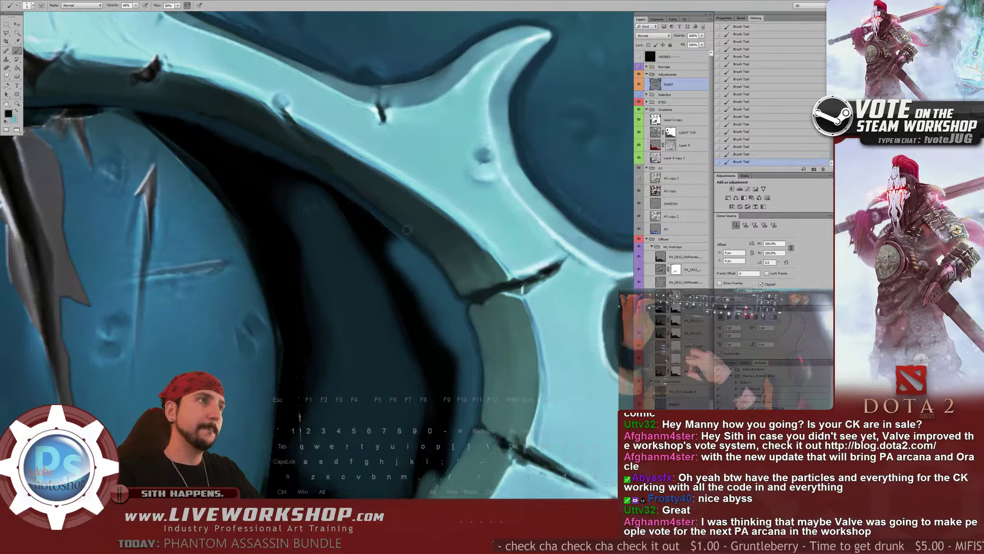
{"action": "left_click_drag", "start_coordinate": [395, 208], "coordinate": [426, 234]}
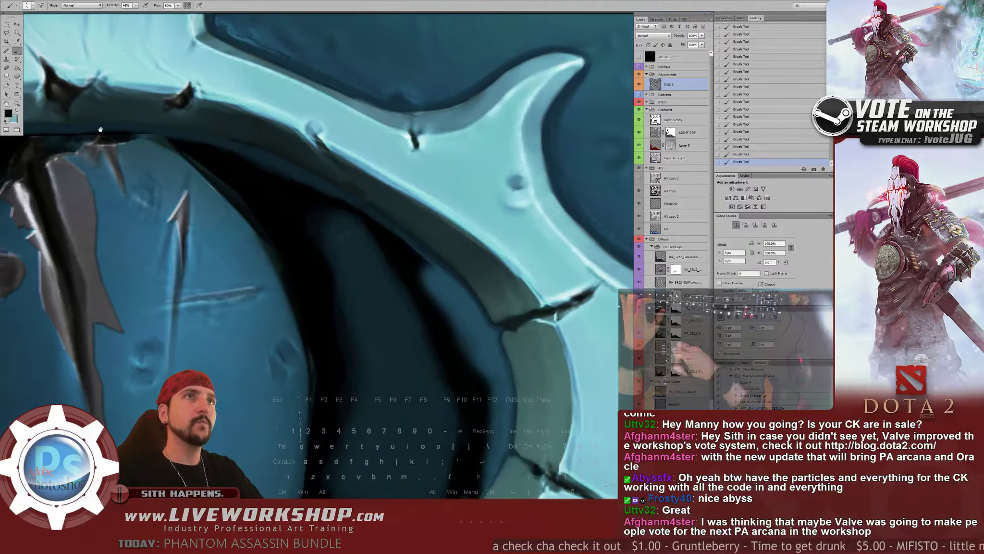
{"action": "left_click_drag", "start_coordinate": [99, 130], "coordinate": [298, 187]}
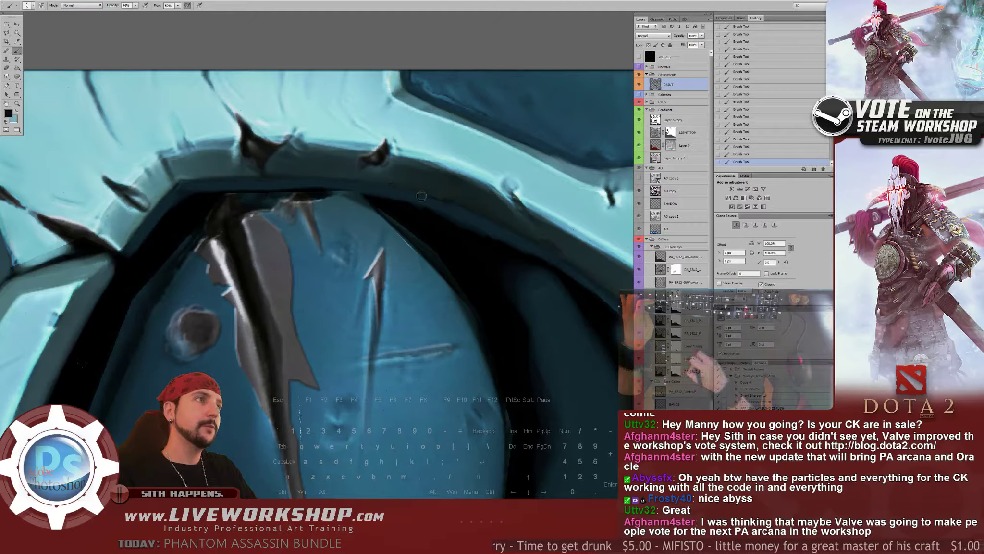
{"action": "mouse_move", "coordinate": [321, 241]}
{"action": "left_mouse_down"}
{"action": "mouse_move", "coordinate": [439, 238]}
{"action": "mouse_move", "coordinate": [416, 287]}
{"action": "left_mouse_up"}
{"action": "left_click_drag", "start_coordinate": [377, 186], "coordinate": [365, 198]}
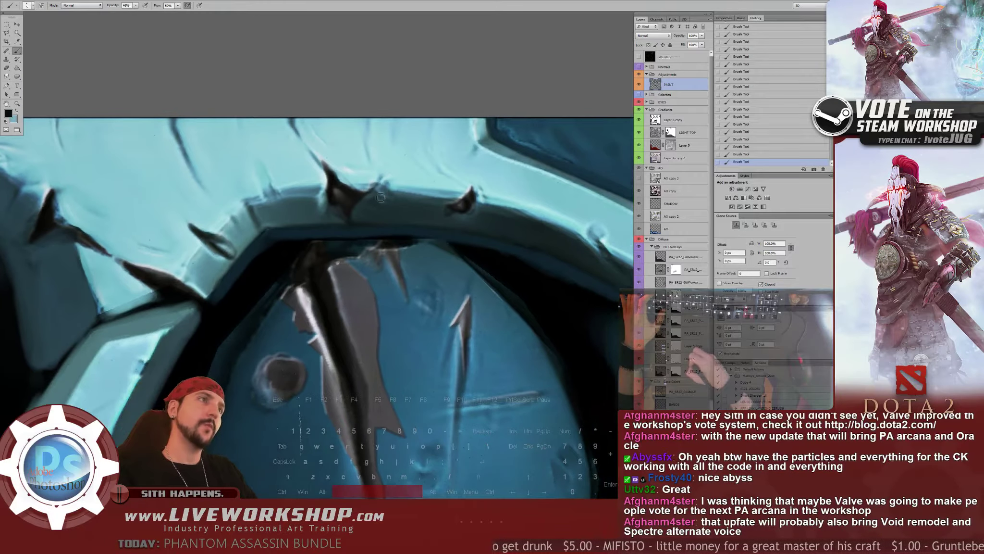
Sample the plate's light teal, enlarge the brush and paint over scratches on the brow plate above the eye socket
{"action": "left_click", "coordinate": [350, 144], "text": "alt"}
{"action": "left_click", "coordinate": [342, 140], "text": "alt"}
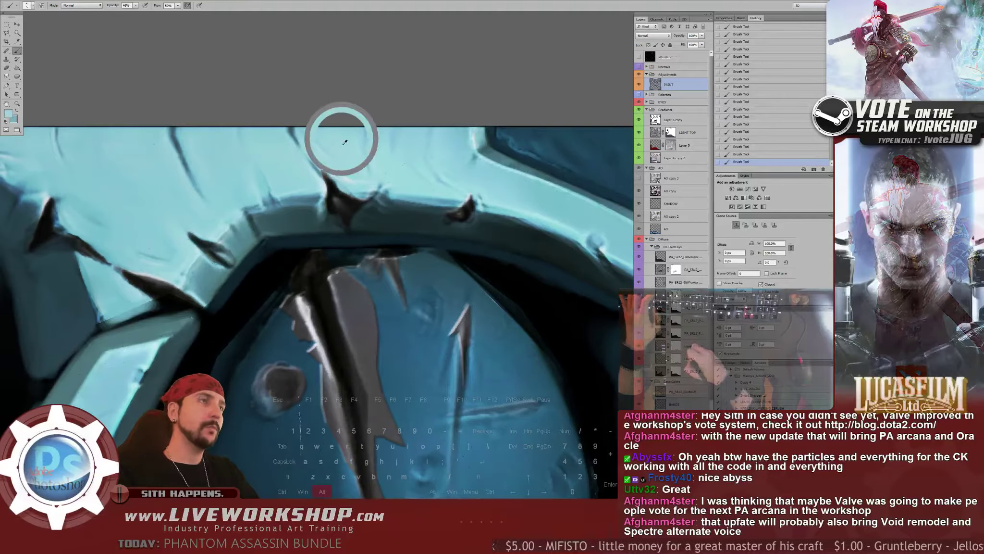
{"action": "key", "text": "]"}
{"action": "key", "text": "]"}
{"action": "key", "text": "]"}
{"action": "key", "text": "]"}
{"action": "key", "text": "]"}
{"action": "key", "text": "]"}
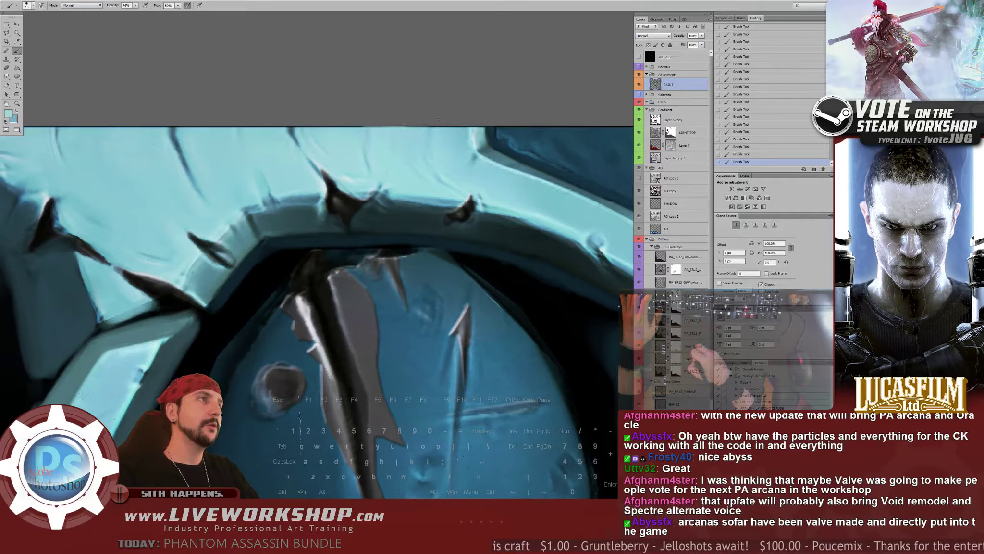
{"action": "left_click_drag", "start_coordinate": [440, 119], "coordinate": [454, 119]}
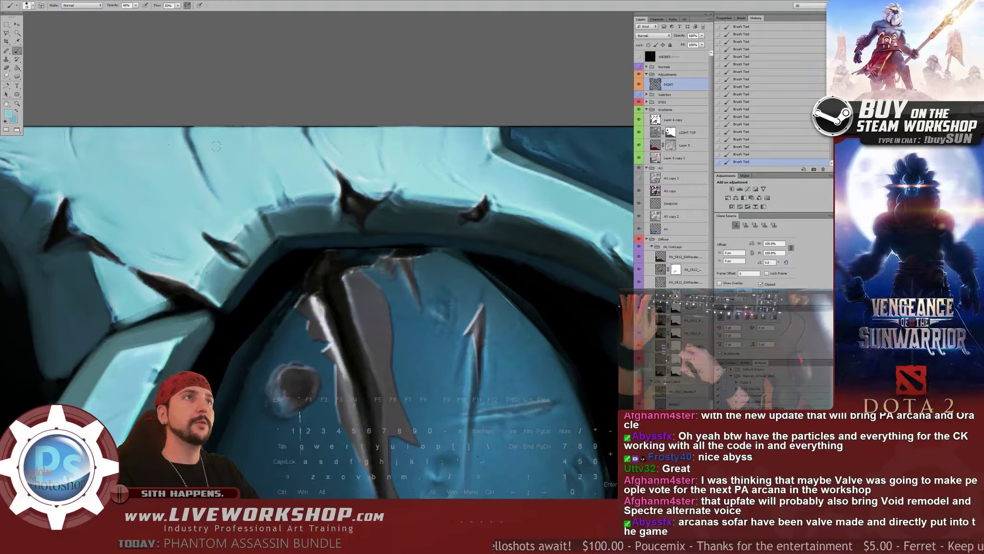
{"action": "left_click_drag", "start_coordinate": [217, 146], "coordinate": [321, 161]}
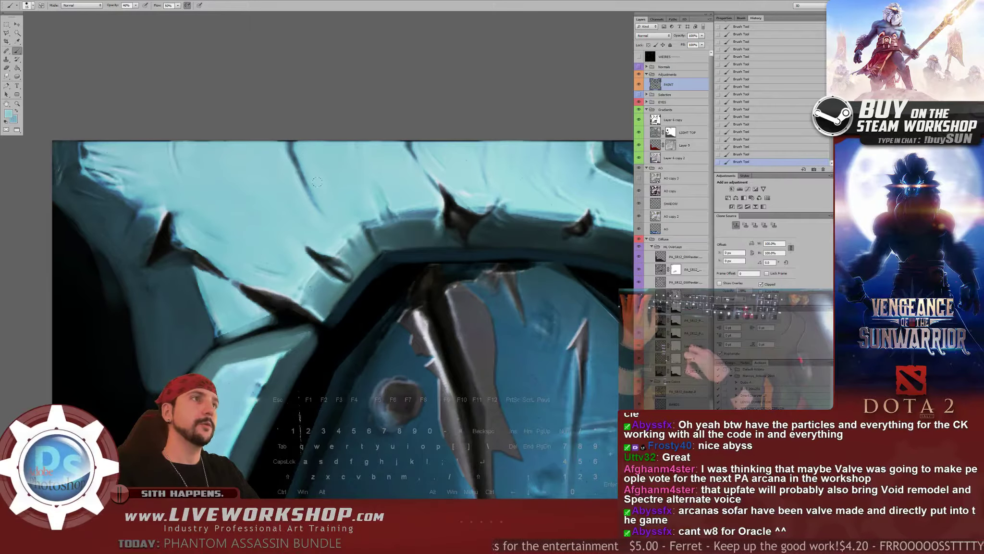
{"action": "left_click_drag", "start_coordinate": [312, 192], "coordinate": [306, 169]}
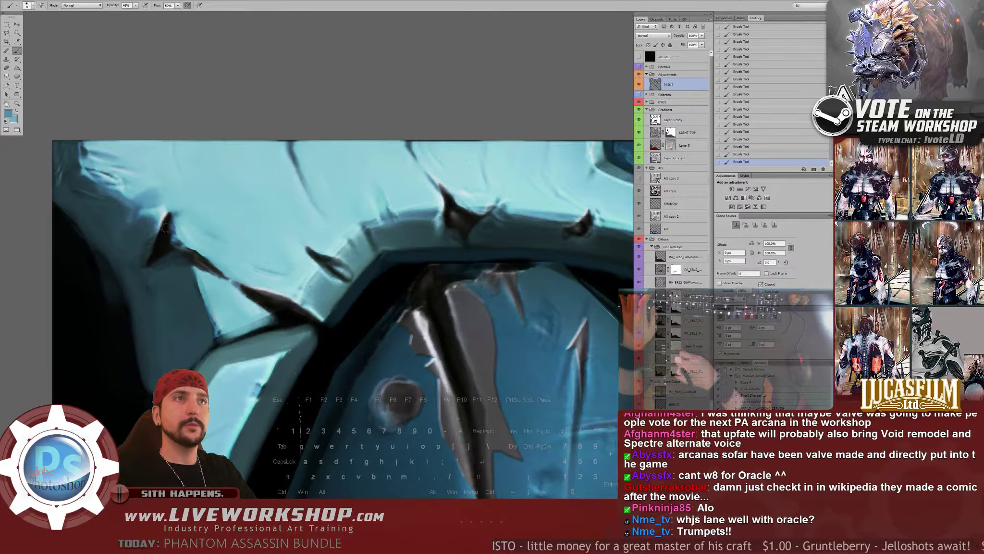
Paint over the brown cracks along the brow plate's edge with sampled dark blue-grey tones, and save the texture
{"action": "left_click", "coordinate": [150, 248], "text": "alt"}
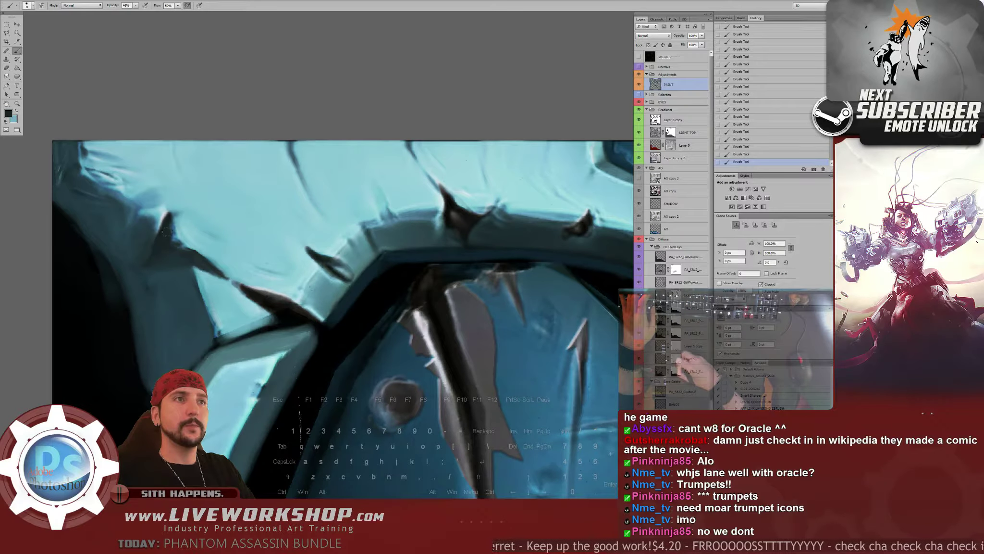
{"action": "left_click_drag", "start_coordinate": [168, 243], "coordinate": [115, 242]}
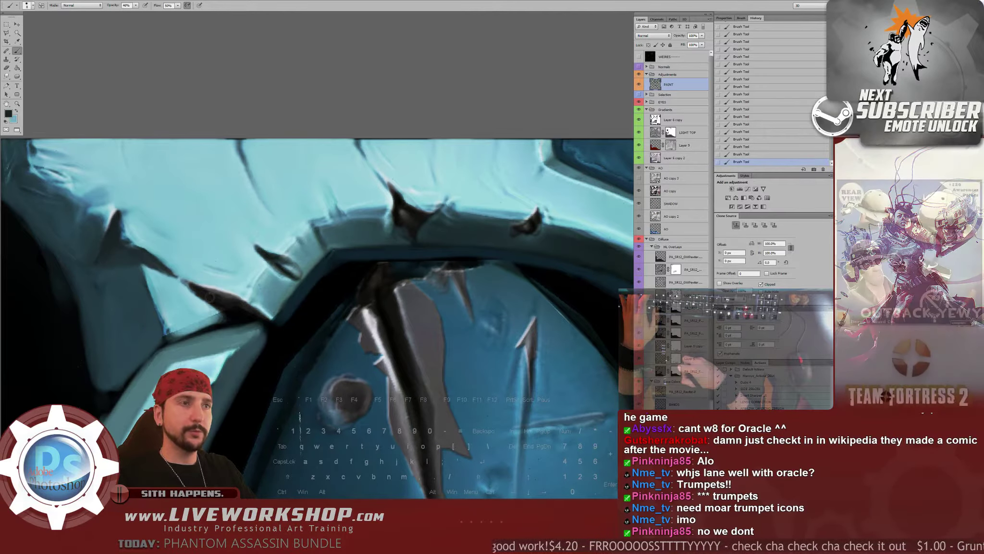
{"action": "left_click", "coordinate": [107, 255], "text": "alt"}
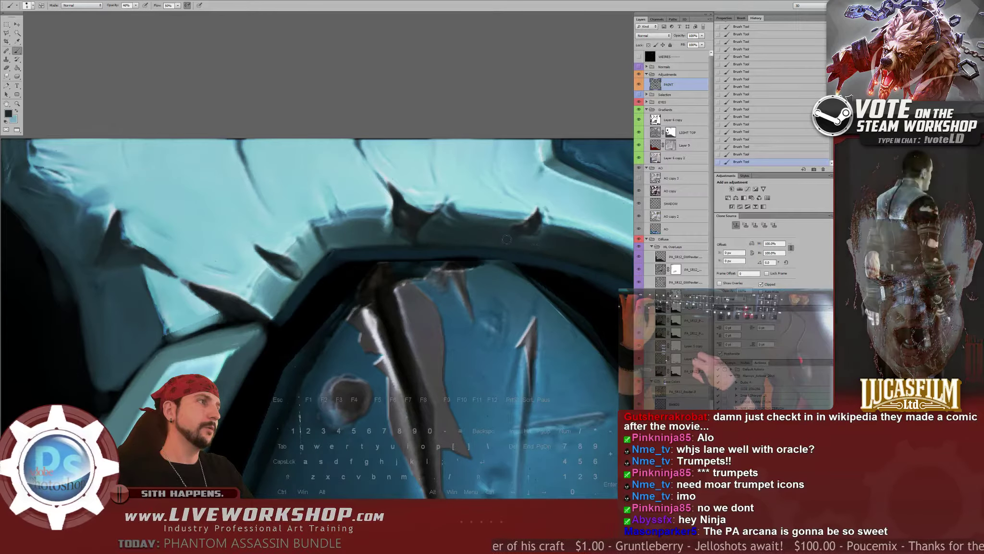
{"action": "key", "text": "ctrl+minus"}
{"action": "key", "text": "ctrl+minus"}
{"action": "left_click_drag", "start_coordinate": [346, 393], "coordinate": [273, 358]}
{"action": "key", "text": "ctrl+s"}
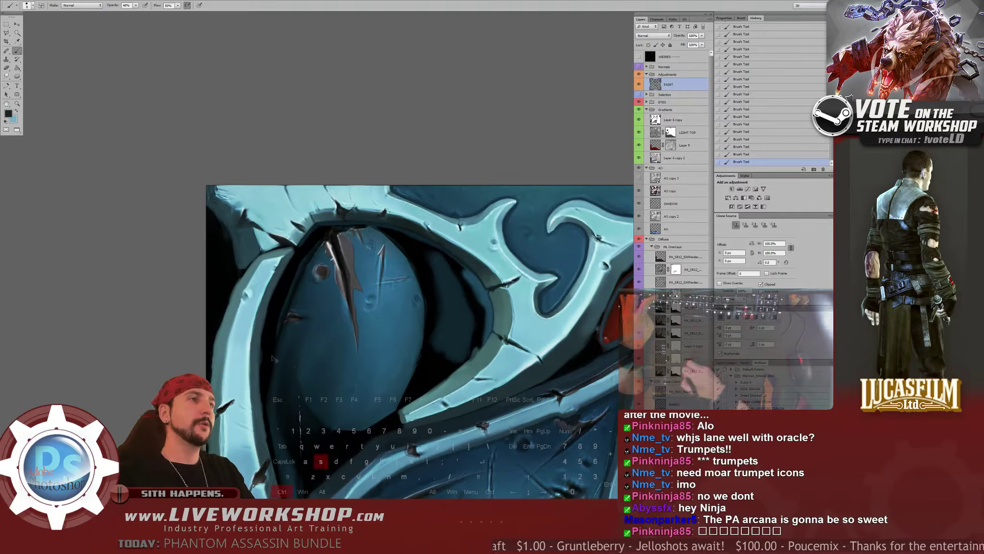
Switch to Softimage and inspect the updated helmet texture on the character from the side, front and three-quarter views
{"action": "key", "text": "super"}
{"action": "key", "text": "alt+Tab"}
{"action": "left_click_drag", "start_coordinate": [538, 262], "coordinate": [445, 265]}
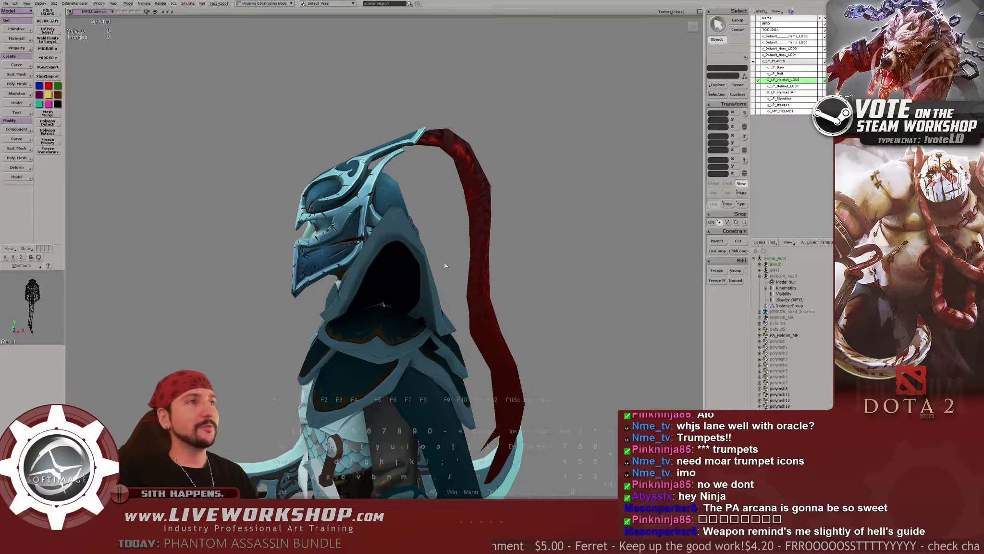
{"action": "right_click_drag", "start_coordinate": [286, 126], "coordinate": [427, 187]}
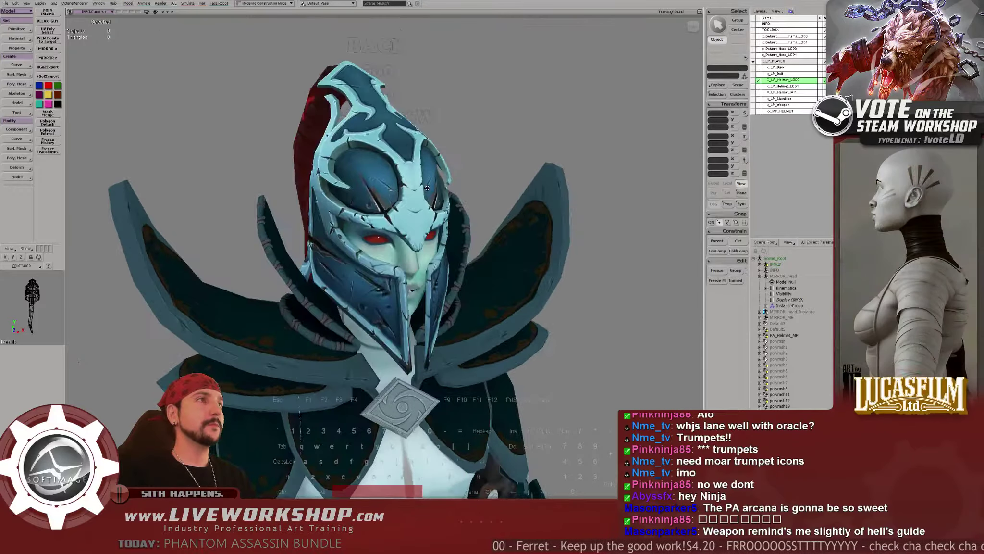
{"action": "middle_click_drag", "start_coordinate": [418, 190], "coordinate": [396, 190]}
{"action": "right_click_drag", "start_coordinate": [396, 190], "coordinate": [318, 187]}
{"action": "middle_click_drag", "start_coordinate": [318, 188], "coordinate": [372, 214]}
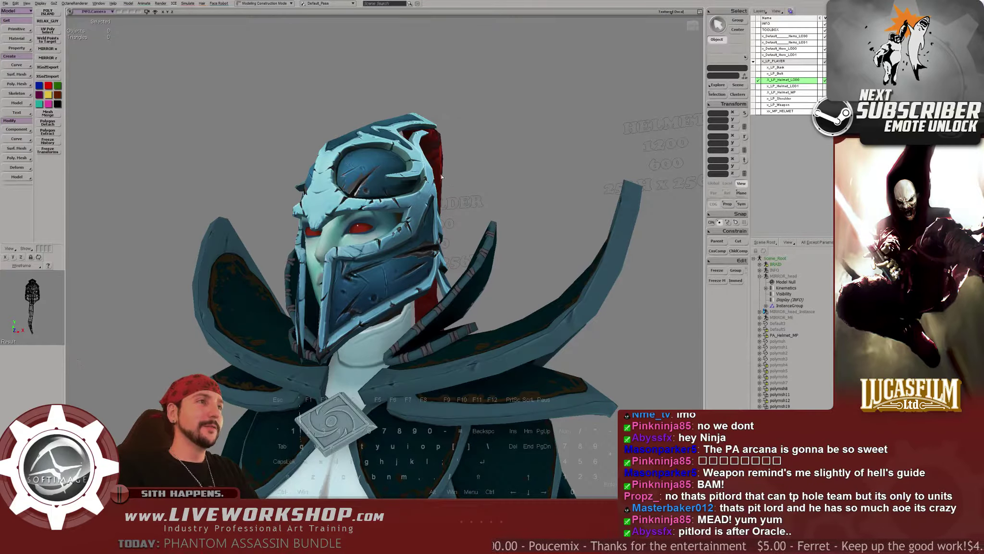
Inspect the painted helmet on the character from above and from the opposite three-quarter side
{"action": "middle_click_drag", "start_coordinate": [445, 178], "coordinate": [428, 136]}
{"action": "left_click_drag", "start_coordinate": [428, 137], "coordinate": [437, 153]}
{"action": "right_click_drag", "start_coordinate": [437, 153], "coordinate": [453, 228]}
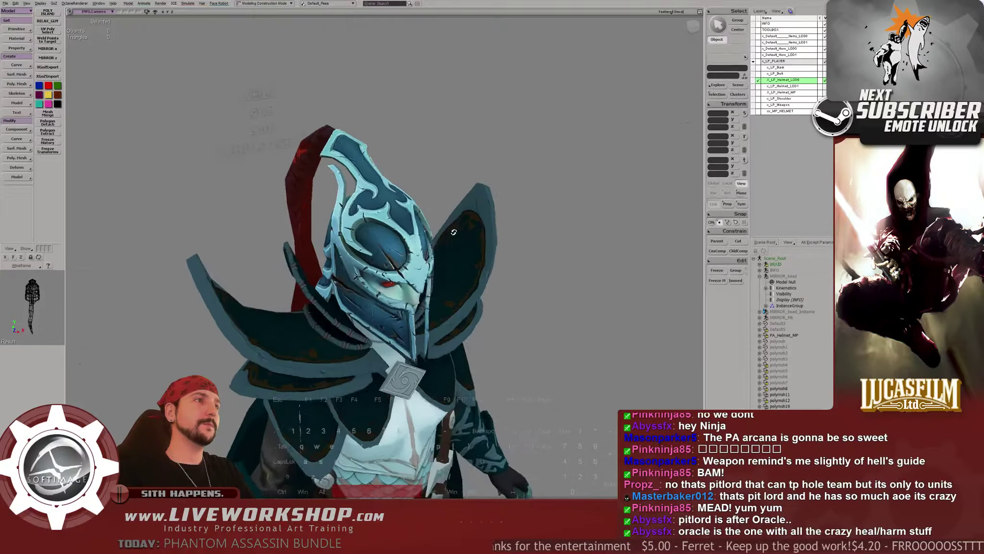
{"action": "middle_click_drag", "start_coordinate": [452, 228], "coordinate": [368, 257]}
Switch to Photoshop and outline a jagged crack shape with the Polygonal Lasso around the long scratch on the blue cheek plate
{"action": "key", "text": "alt+Tab"}
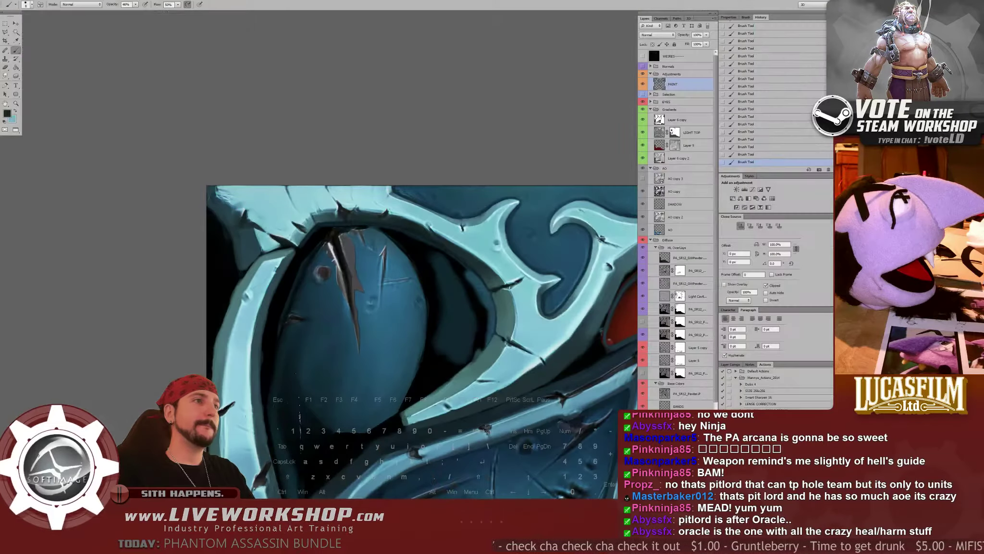
{"action": "left_click_drag", "start_coordinate": [394, 308], "coordinate": [247, 139]}
{"action": "key", "text": "ctrl+minus"}
{"action": "mouse_move", "coordinate": [417, 351]}
{"action": "left_mouse_down"}
{"action": "mouse_move", "coordinate": [360, 270]}
{"action": "mouse_move", "coordinate": [296, 267]}
{"action": "mouse_move", "coordinate": [477, 218]}
{"action": "mouse_move", "coordinate": [420, 255]}
{"action": "mouse_move", "coordinate": [411, 246]}
{"action": "left_mouse_up"}
{"action": "key", "text": "l"}
{"action": "key", "text": "F2"}
{"action": "mouse_move", "coordinate": [344, 244]}
{"action": "left_mouse_down"}
{"action": "mouse_move", "coordinate": [369, 231]}
{"action": "mouse_move", "coordinate": [382, 243]}
{"action": "left_mouse_up"}
{"action": "key", "text": "F2"}
{"action": "left_click", "coordinate": [220, 236]}
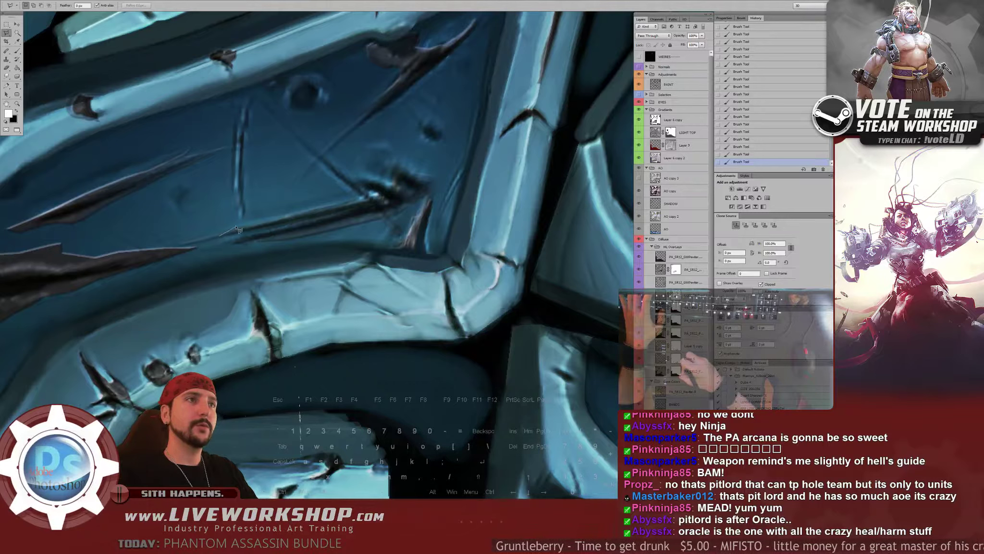
{"action": "left_click_drag", "start_coordinate": [260, 219], "coordinate": [289, 213]}
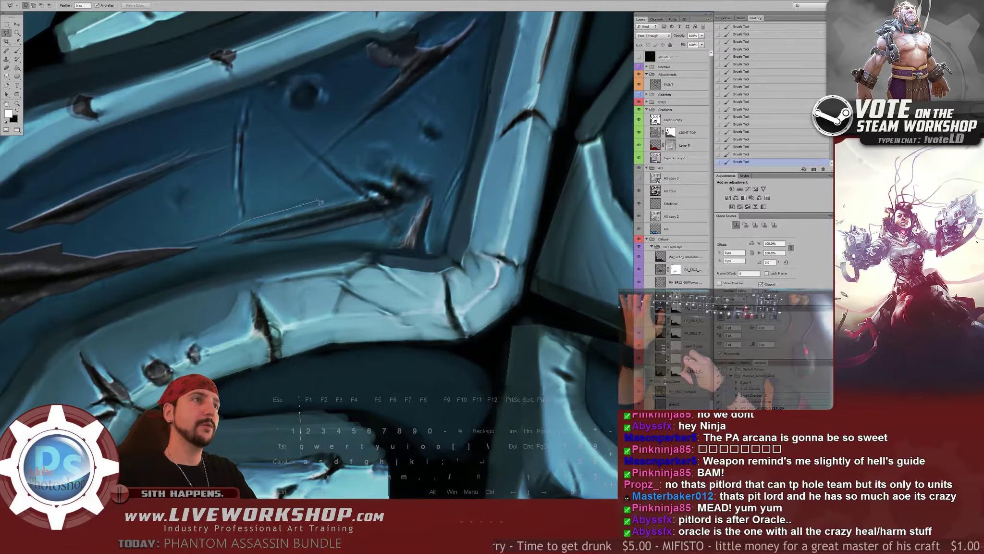
{"action": "mouse_move", "coordinate": [335, 188]}
{"action": "left_mouse_down"}
{"action": "mouse_move", "coordinate": [337, 175]}
{"action": "mouse_move", "coordinate": [349, 186]}
{"action": "left_mouse_up"}
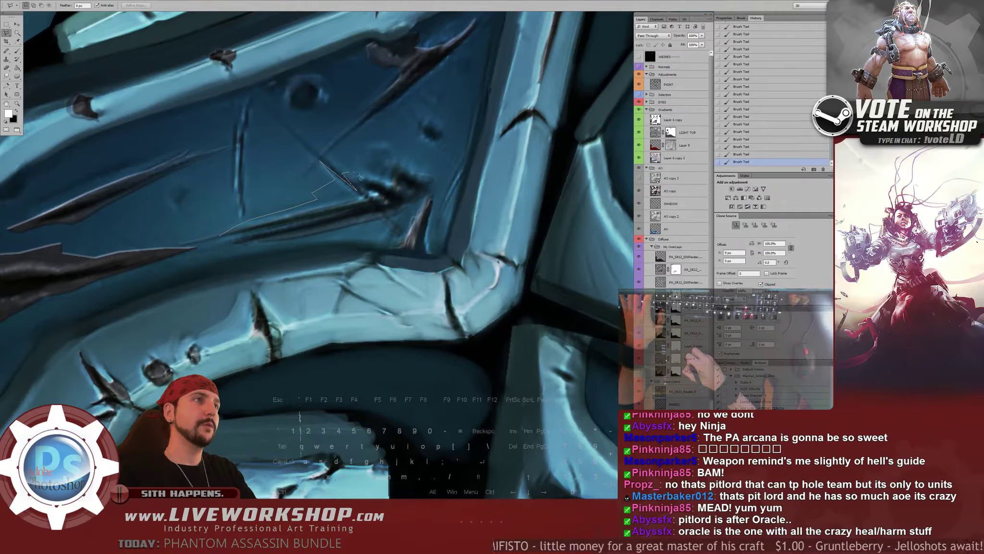
{"action": "mouse_move", "coordinate": [394, 177]}
{"action": "left_mouse_down"}
{"action": "mouse_move", "coordinate": [377, 175]}
{"action": "mouse_move", "coordinate": [419, 194]}
{"action": "left_mouse_up"}
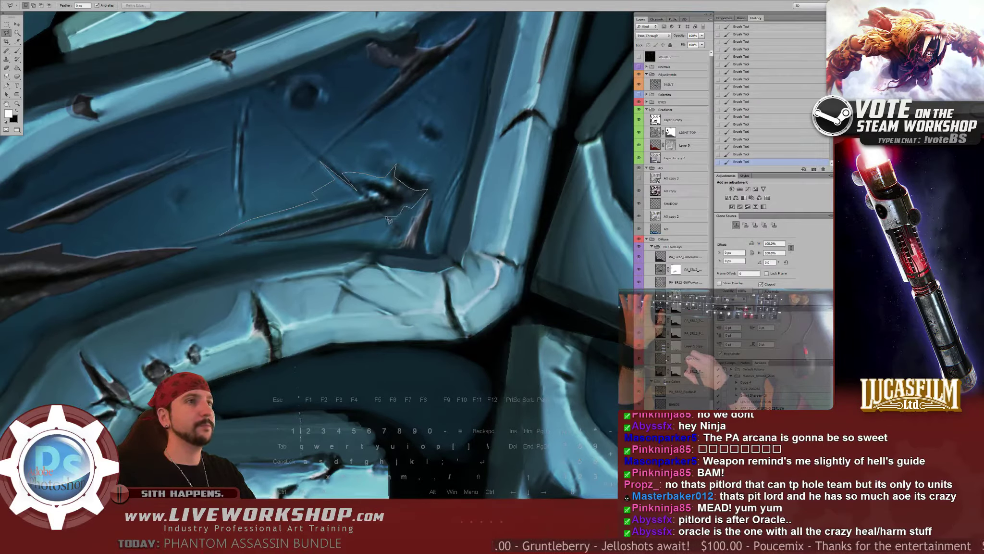
{"action": "left_click_drag", "start_coordinate": [381, 221], "coordinate": [285, 242]}
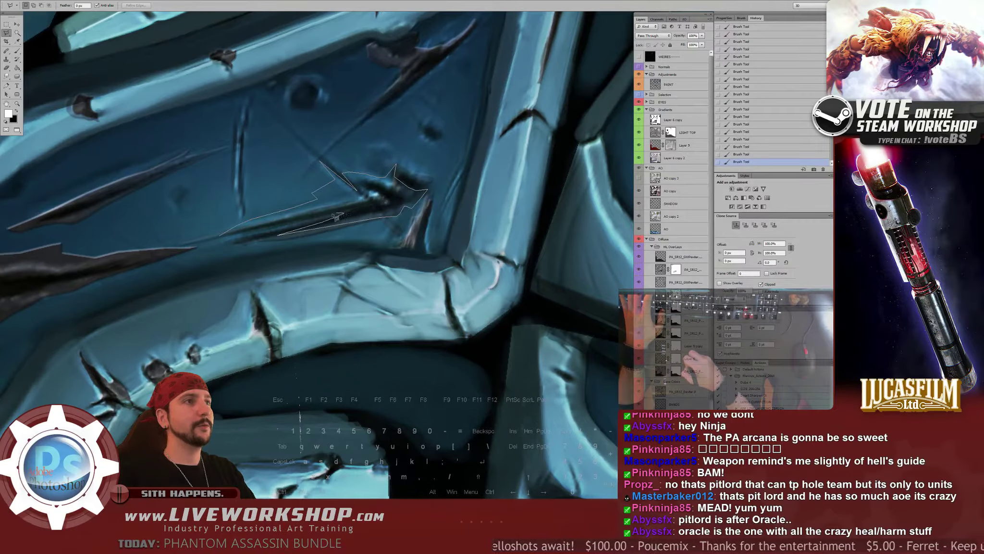
{"action": "left_click_drag", "start_coordinate": [272, 229], "coordinate": [223, 240]}
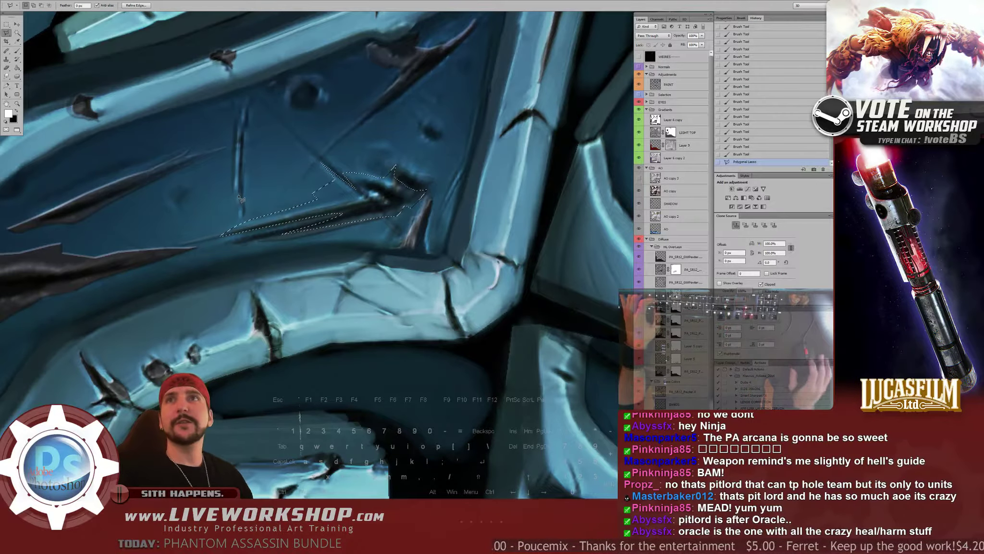
Clear the selected area so the dark crack layer shows through on the cheek plate, and deselect
{"action": "key", "text": "ctrl+h"}
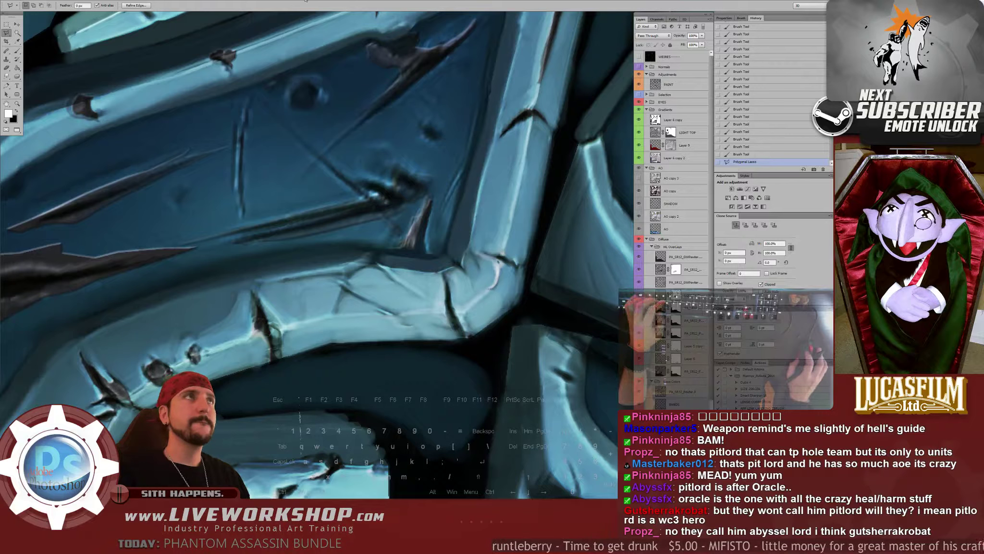
{"action": "left_click_drag", "start_coordinate": [319, 133], "coordinate": [321, 134]}
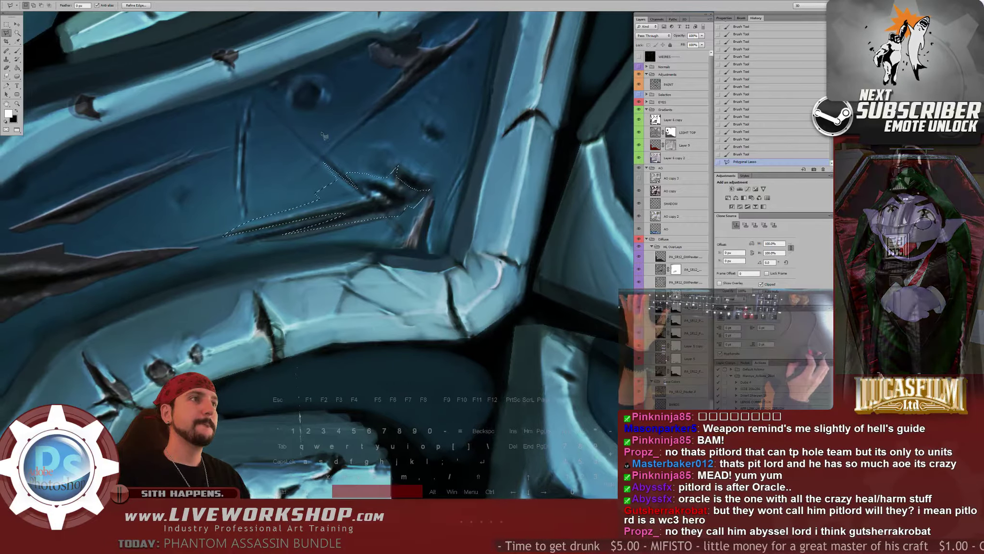
{"action": "key", "text": "Delete"}
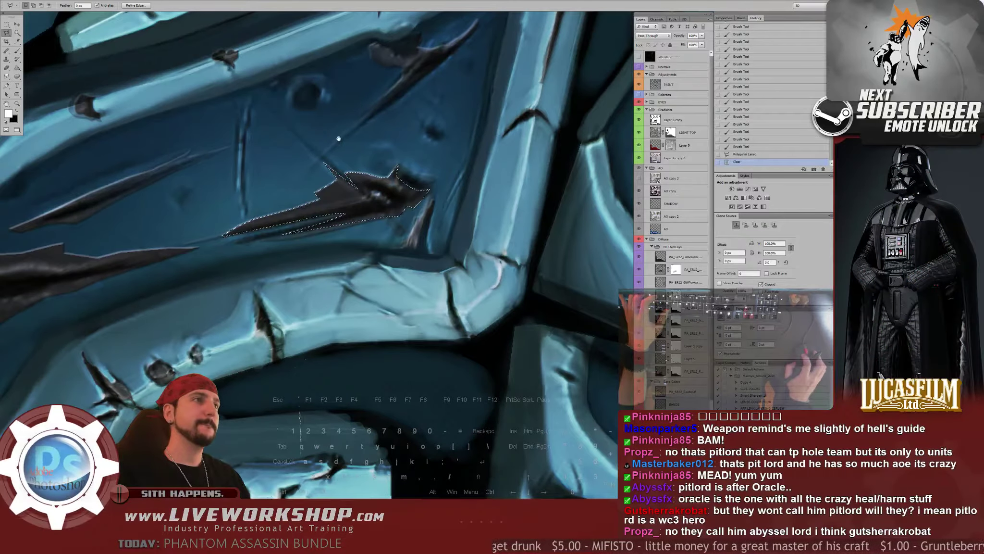
{"action": "key", "text": "m"}
{"action": "key", "text": "ctrl+d"}
{"action": "key", "text": "ctrl+0"}
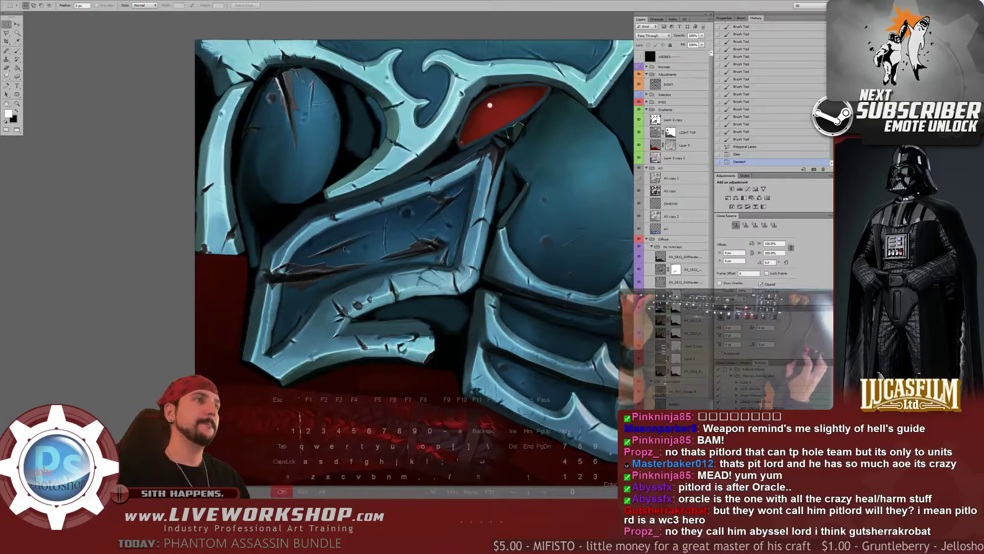
Switch to Softimage and inspect the cheek-plate crack on the helmet, both close up and at full-character distance
{"action": "key", "text": "alt+Tab"}
{"action": "scroll", "coordinate": [366, 270], "scroll_direction": "up", "scroll_amount": 3}
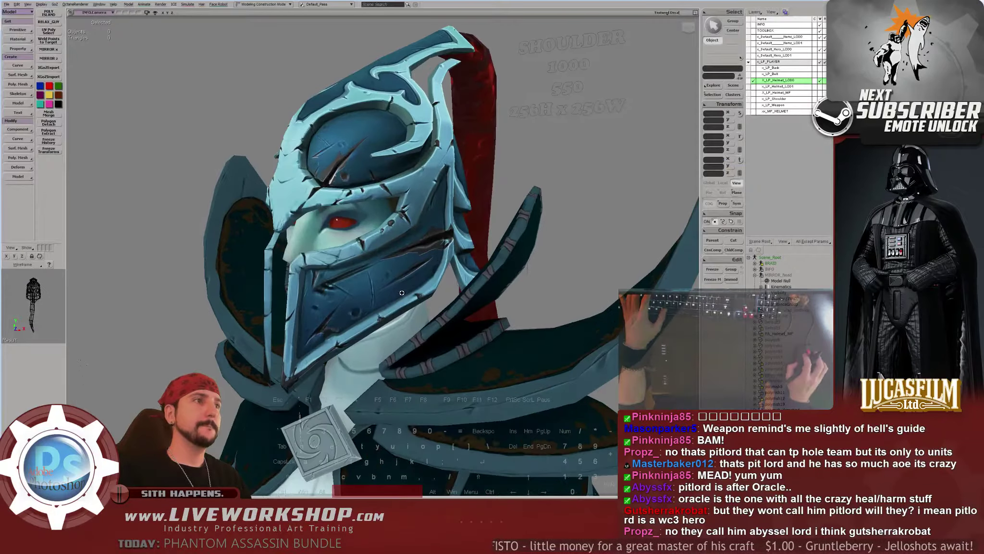
{"action": "middle_click_drag", "start_coordinate": [385, 262], "coordinate": [365, 270]}
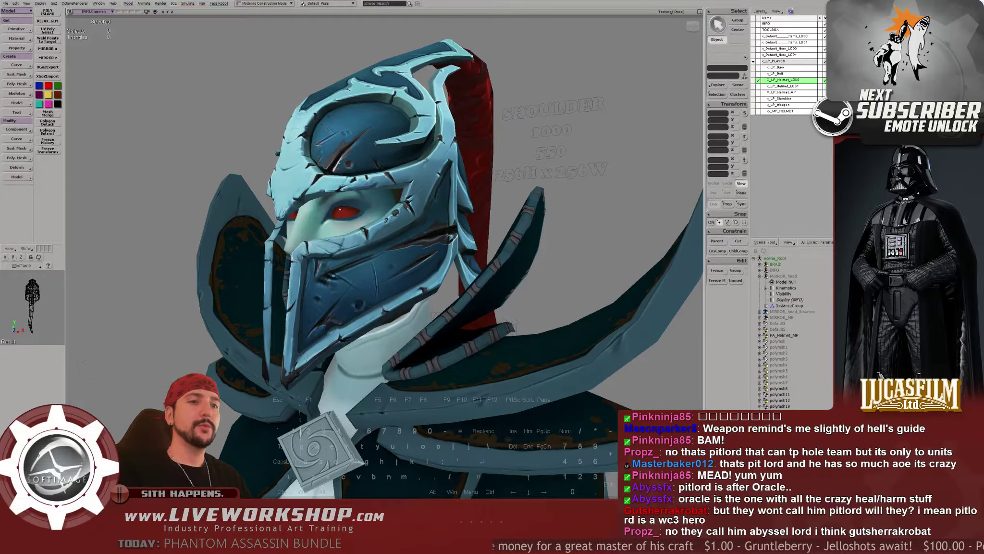
{"action": "key", "text": "space"}
{"action": "scroll", "coordinate": [322, 275], "scroll_direction": "down", "scroll_amount": 4}
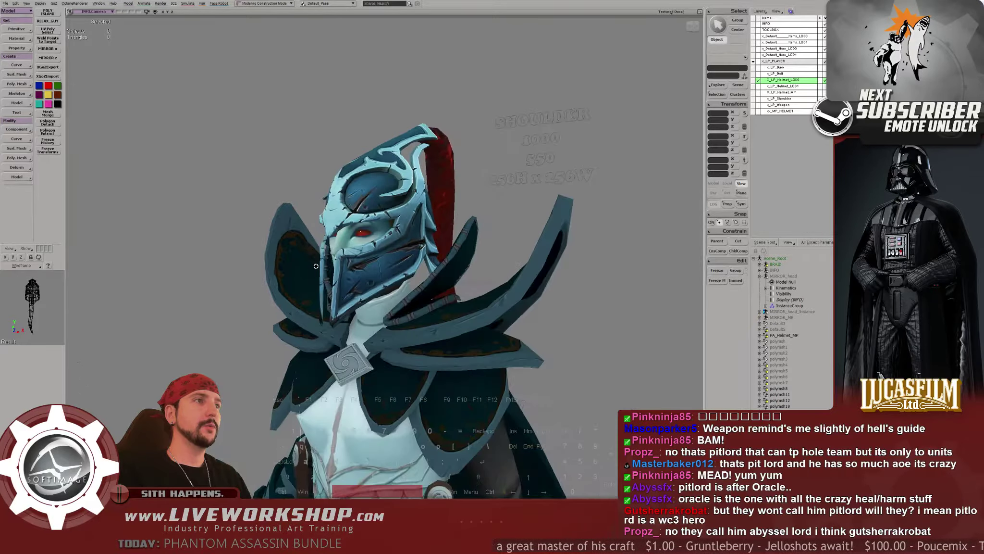
{"action": "right_click_drag", "start_coordinate": [336, 279], "coordinate": [362, 286]}
{"action": "scroll", "coordinate": [356, 286], "scroll_direction": "up", "scroll_amount": 4}
{"action": "left_click_drag", "start_coordinate": [362, 286], "coordinate": [294, 264]}
{"action": "right_click_drag", "start_coordinate": [293, 265], "coordinate": [229, 246]}
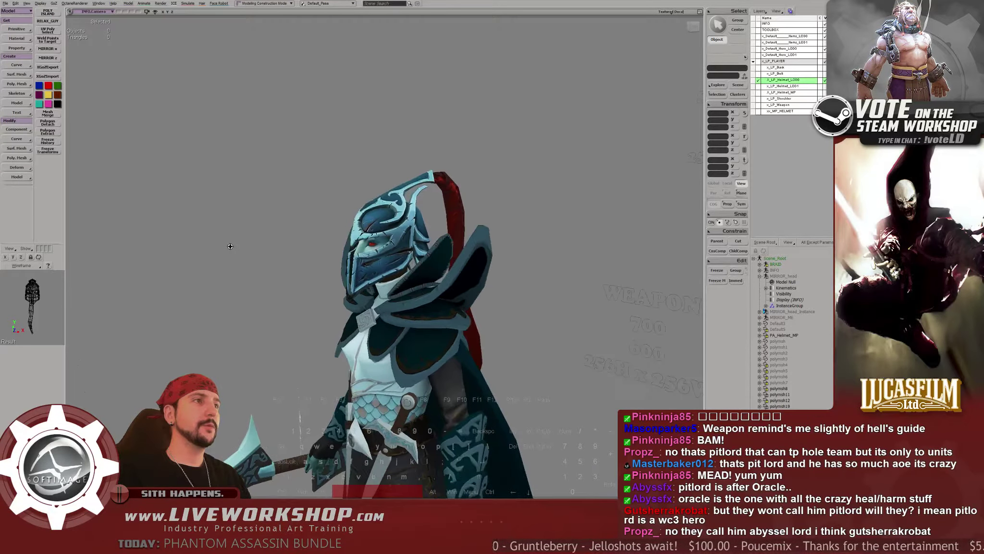
{"action": "middle_click_drag", "start_coordinate": [228, 246], "coordinate": [287, 455]}
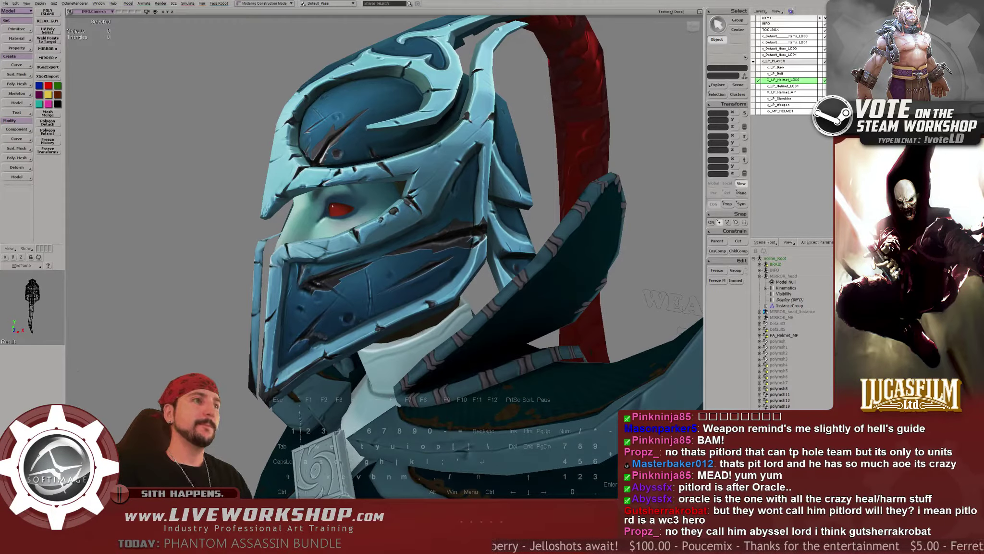
Switch to Photoshop and erase along the new crack's tapered tail and lower edge, joining it to the large dark crack
{"action": "key", "text": "alt+Tab"}
{"action": "left_click_drag", "start_coordinate": [360, 272], "coordinate": [408, 267], "text": "ctrl"}
{"action": "left_click_drag", "start_coordinate": [313, 229], "coordinate": [342, 223]}
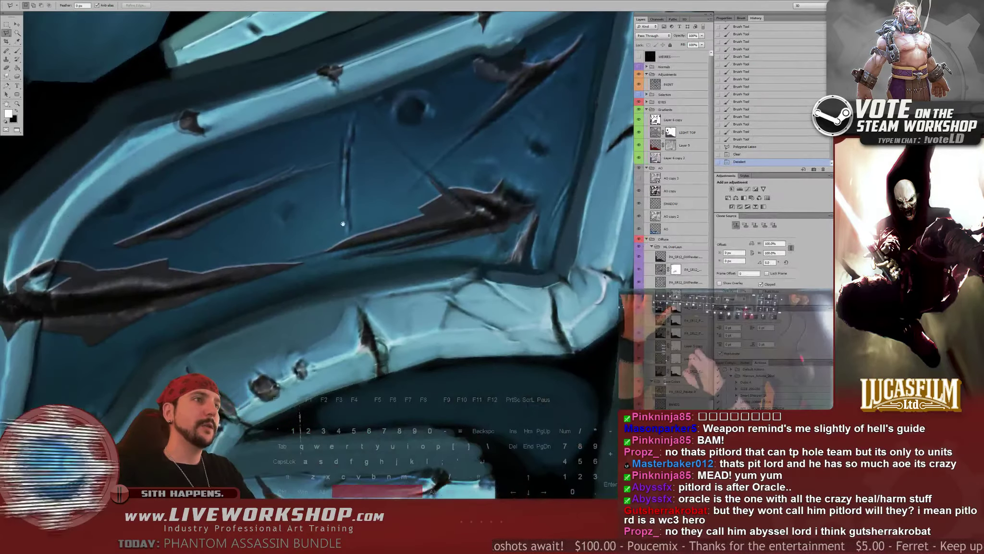
{"action": "key", "text": "b"}
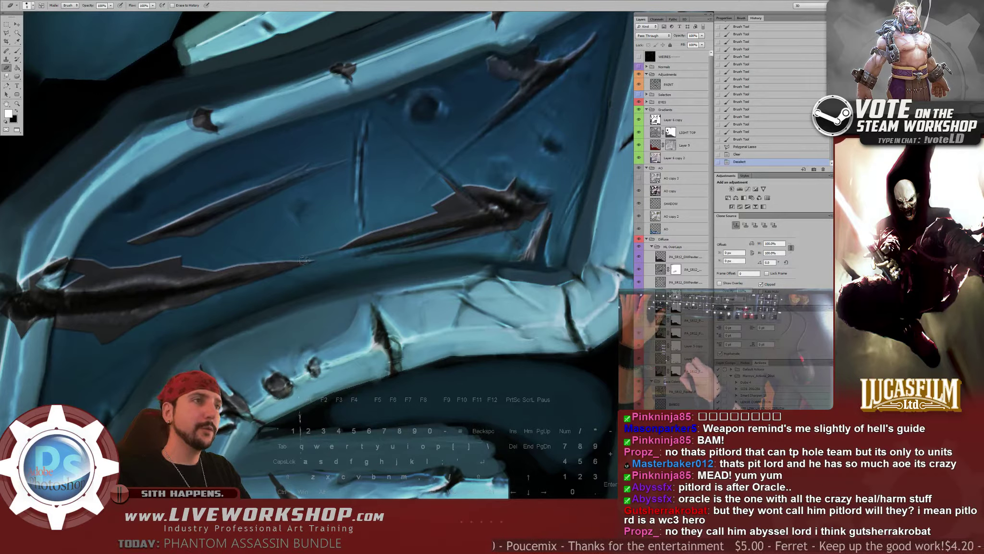
{"action": "left_click_drag", "start_coordinate": [373, 241], "coordinate": [314, 258]}
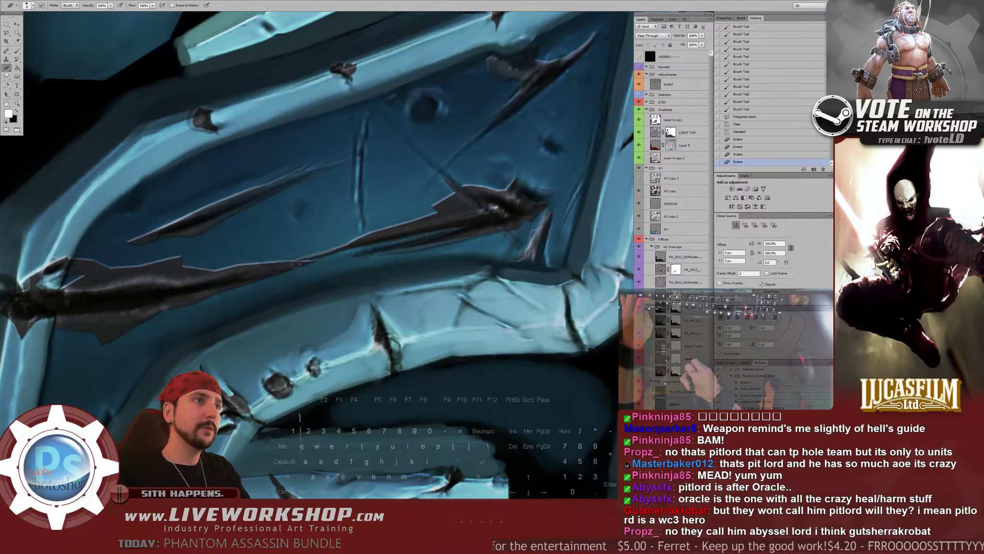
{"action": "left_click_drag", "start_coordinate": [429, 236], "coordinate": [372, 251]}
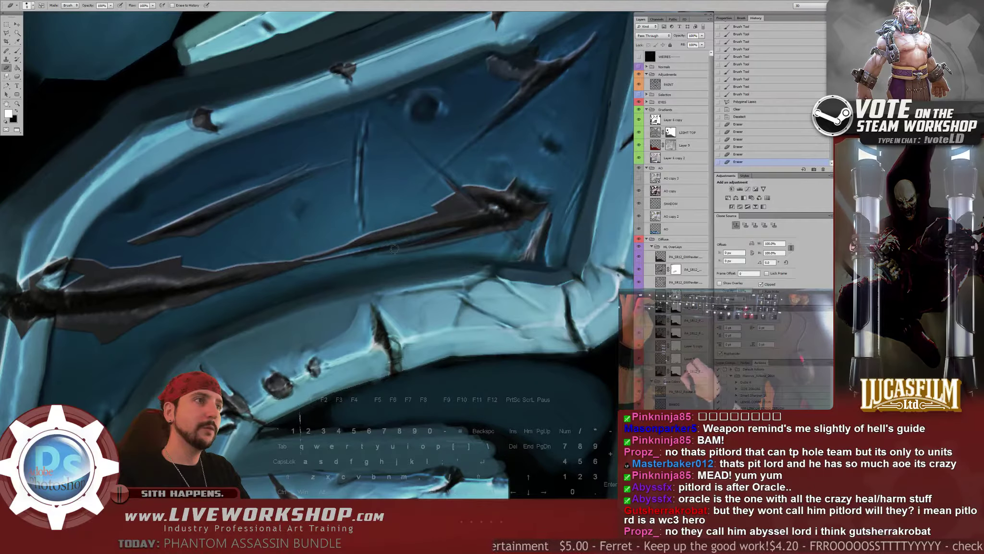
{"action": "left_click_drag", "start_coordinate": [485, 229], "coordinate": [425, 235]}
{"action": "left_click_drag", "start_coordinate": [462, 232], "coordinate": [435, 229]}
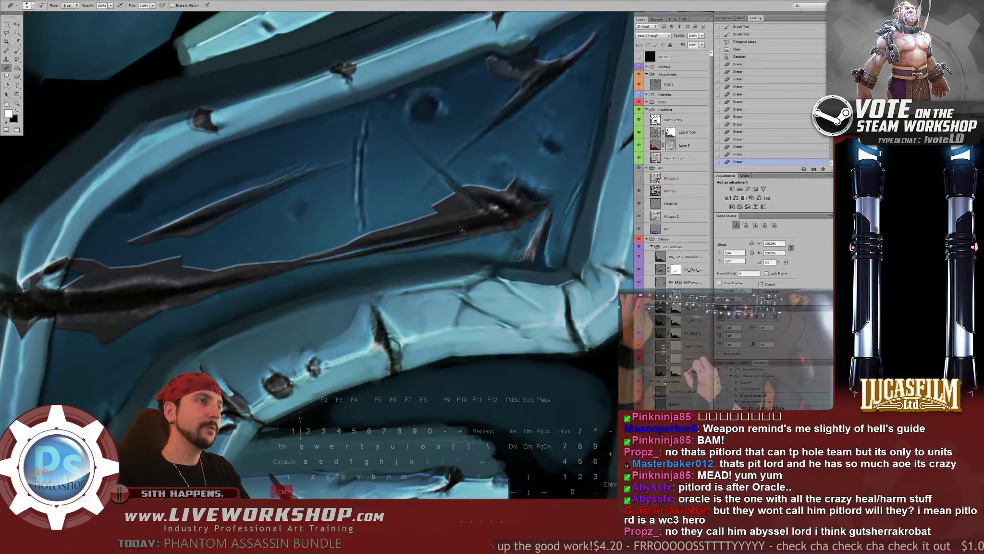
Refine the jagged wide end of the cheek-plate crack with the Eraser and join it to the small neighbouring chip
{"action": "left_click_drag", "start_coordinate": [470, 227], "coordinate": [437, 201]}
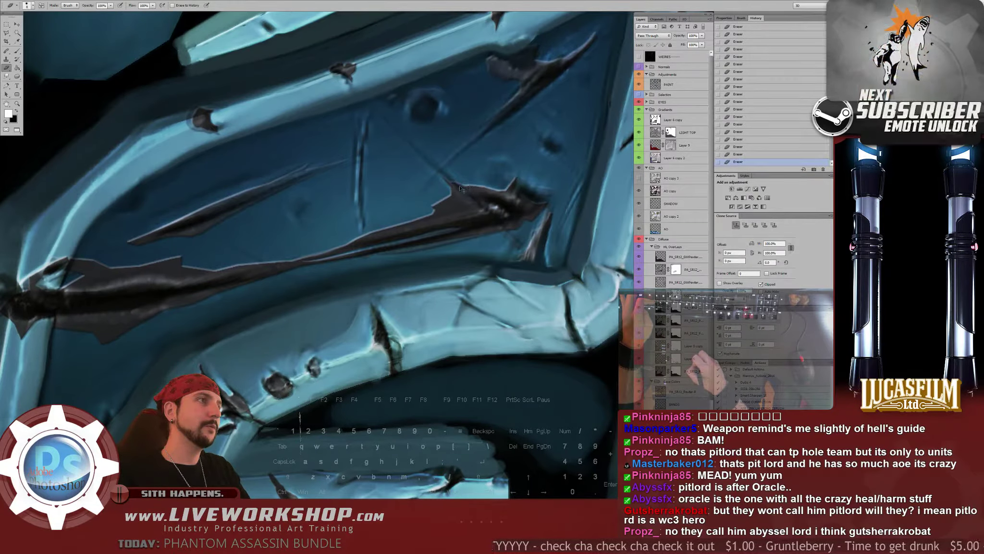
{"action": "key", "text": "ctrl+z"}
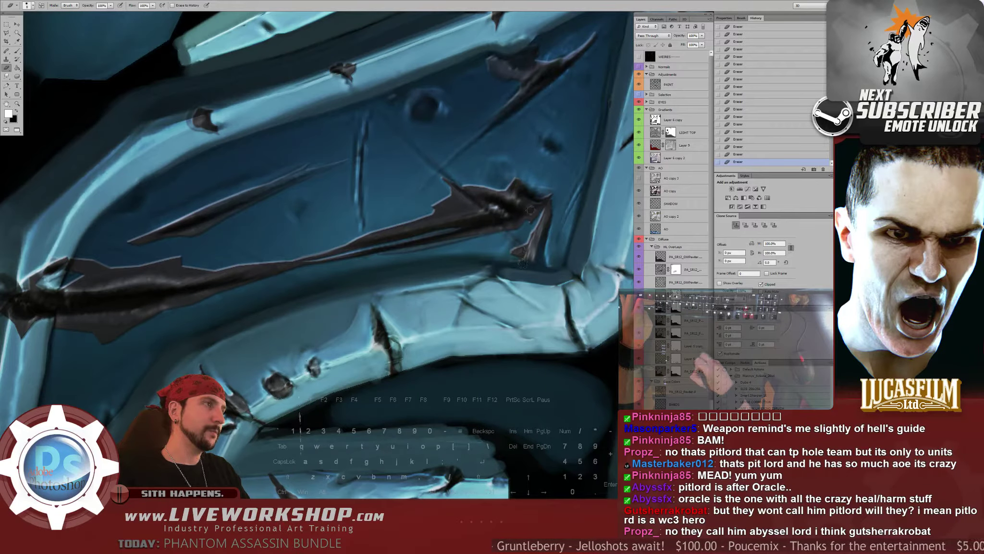
{"action": "left_click_drag", "start_coordinate": [506, 180], "coordinate": [483, 202]}
{"action": "left_click_drag", "start_coordinate": [458, 137], "coordinate": [376, 162]}
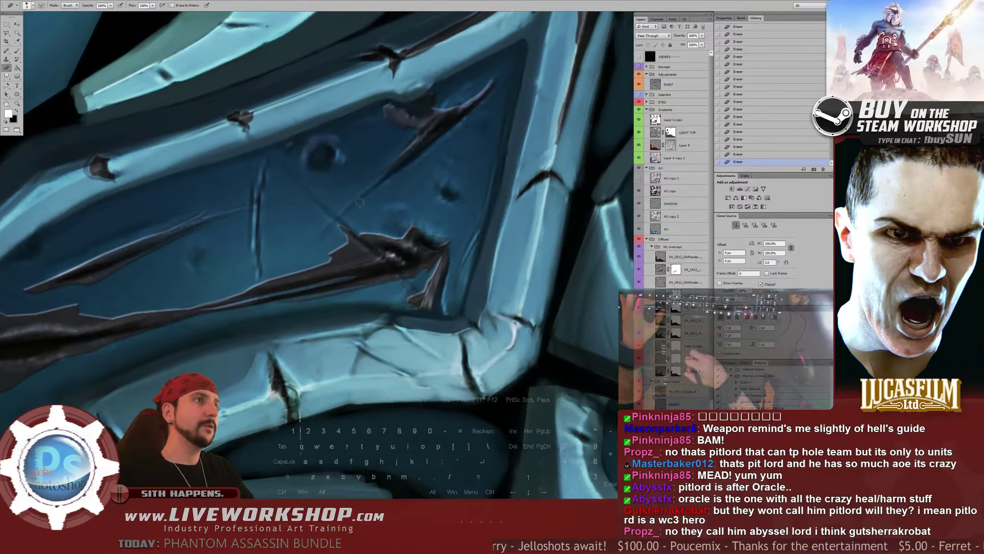
{"action": "key", "text": "ctrl+z"}
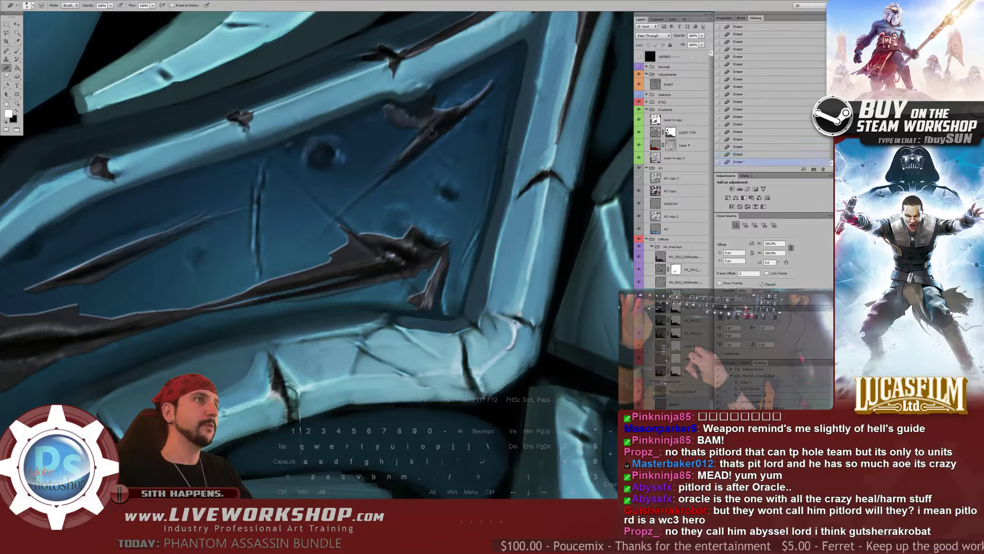
Switch to Softimage and inspect the extended cheek-plate crack on the character from several angles and distances
{"action": "key", "text": "F1"}
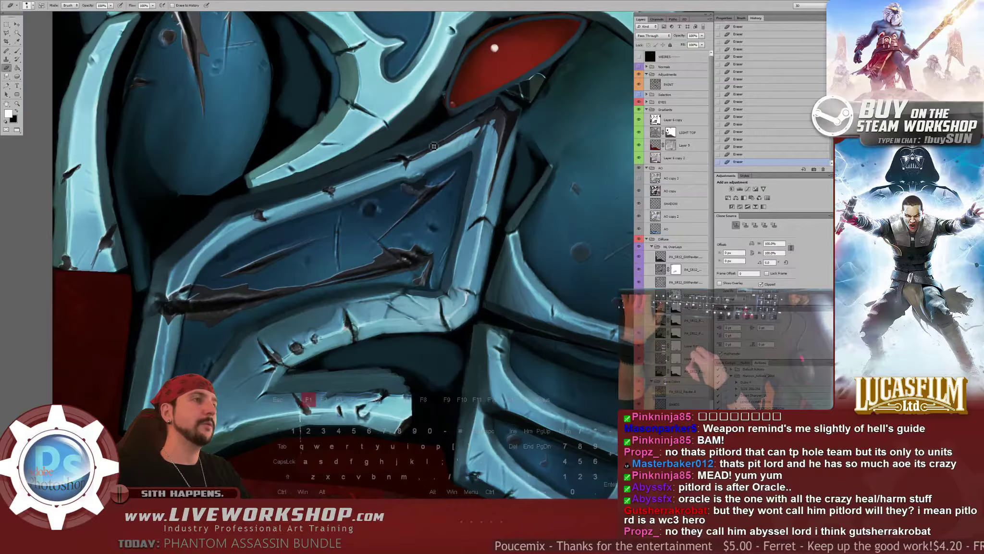
{"action": "key", "text": "F1"}
{"action": "key", "text": "super"}
{"action": "left_click", "coordinate": [228, 508]}
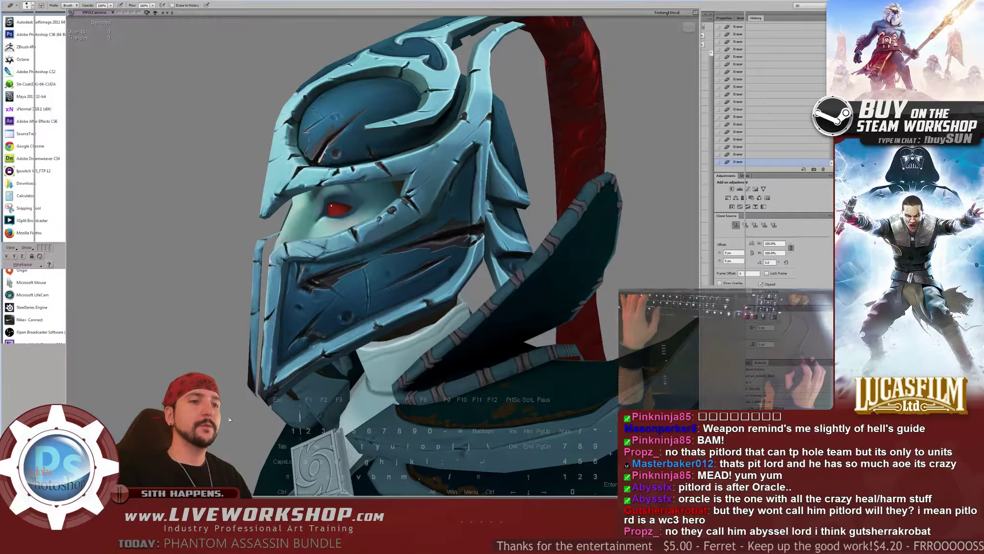
{"action": "middle_click_drag", "start_coordinate": [337, 289], "coordinate": [304, 261]}
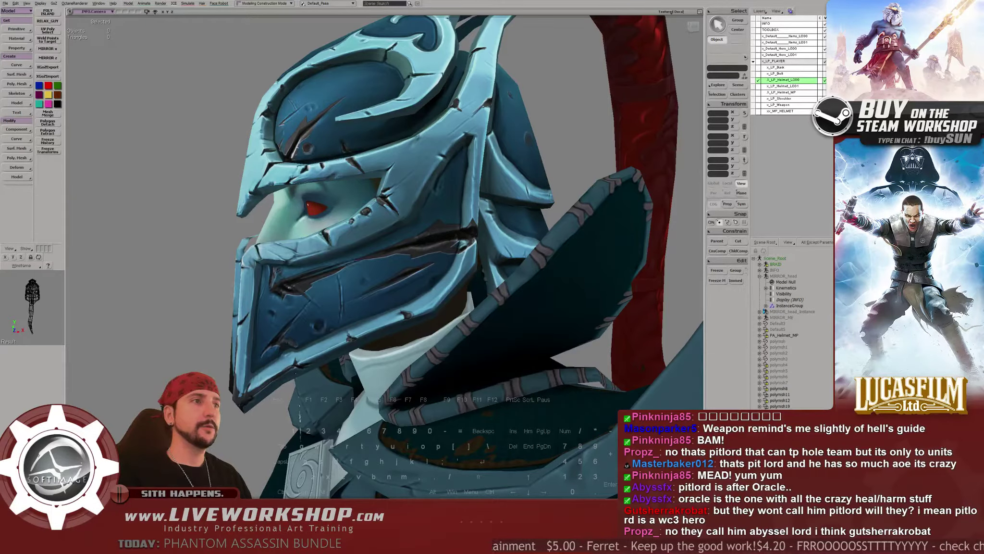
{"action": "scroll", "coordinate": [322, 249], "scroll_direction": "down", "scroll_amount": 5}
{"action": "middle_click_drag", "start_coordinate": [322, 248], "coordinate": [347, 235]}
{"action": "scroll", "coordinate": [350, 240], "scroll_direction": "down", "scroll_amount": 2}
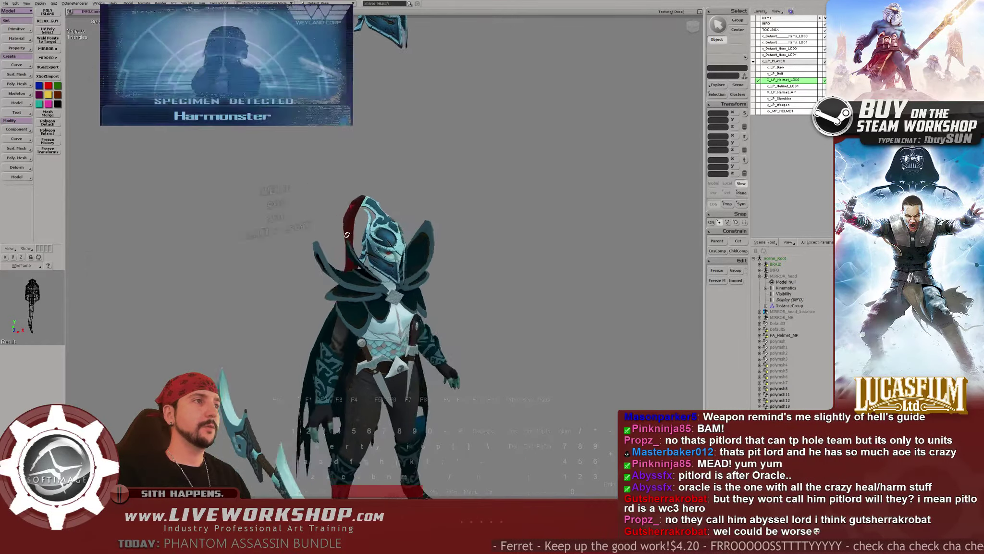
{"action": "scroll", "coordinate": [347, 234], "scroll_direction": "up", "scroll_amount": 10}
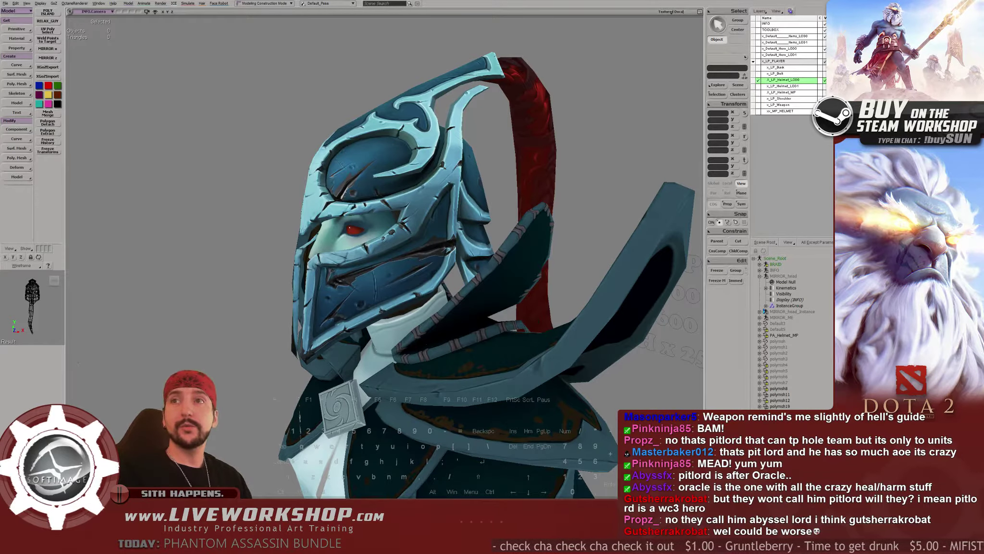
{"action": "right_click_drag", "start_coordinate": [235, 214], "coordinate": [242, 217]}
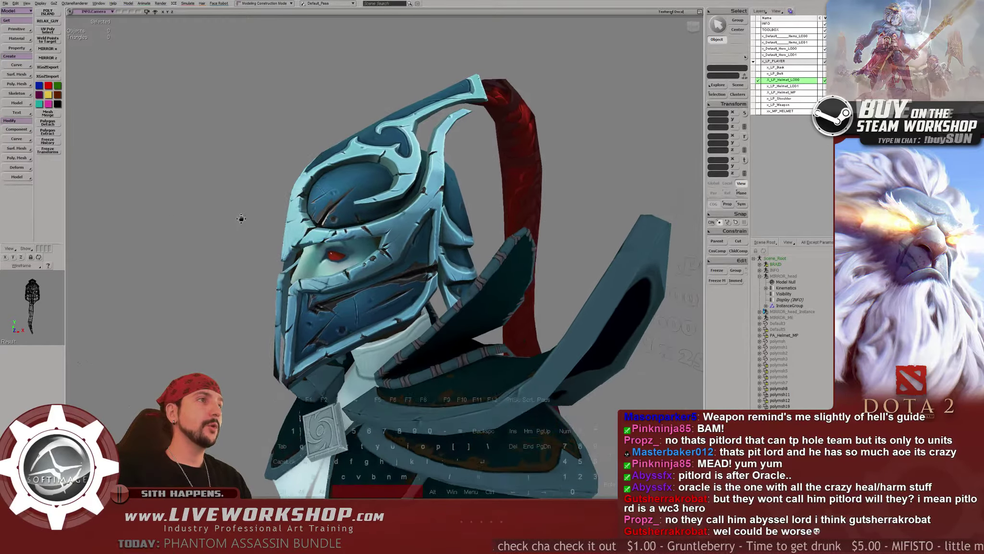
{"action": "middle_click_drag", "start_coordinate": [242, 218], "coordinate": [218, 216]}
{"action": "mouse_move", "coordinate": [218, 216]}
{"action": "right_mouse_down"}
{"action": "mouse_move", "coordinate": [277, 222]}
{"action": "mouse_move", "coordinate": [236, 218]}
{"action": "right_mouse_up"}
{"action": "middle_click_drag", "start_coordinate": [237, 219], "coordinate": [298, 199]}
Switch to Photoshop and examine the cracks on the lower jaw trim and the overall helmet texture
{"action": "key", "text": "alt+Tab"}
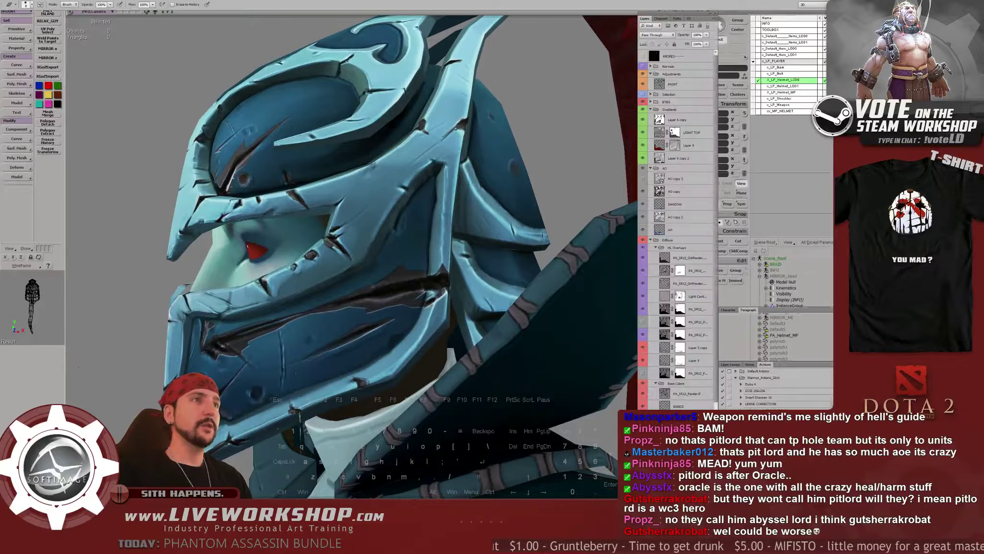
{"action": "key", "text": "ctrl+plus"}
{"action": "key", "text": "ctrl+plus"}
{"action": "left_click_drag", "start_coordinate": [337, 307], "coordinate": [324, 210]}
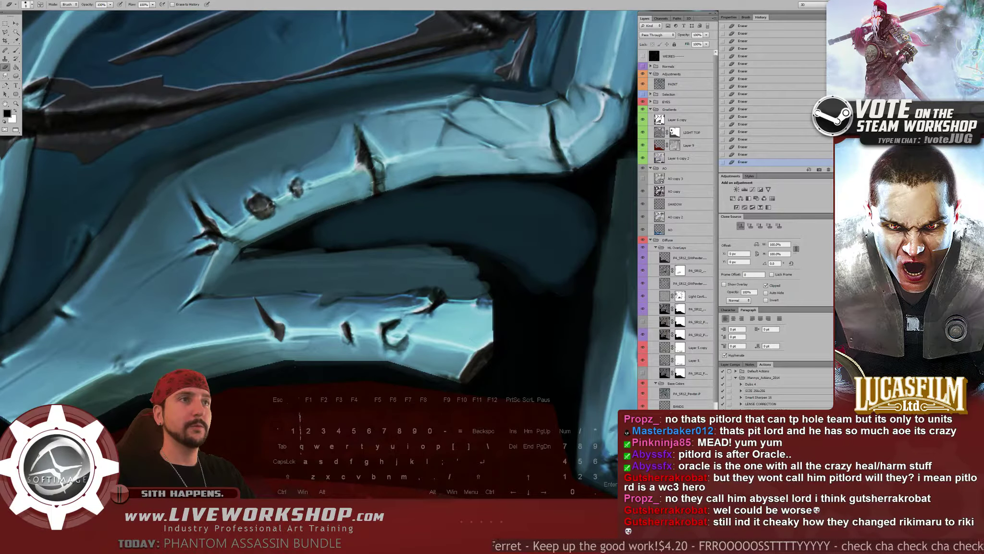
{"action": "key", "text": "ctrl+minus"}
{"action": "key", "text": "ctrl+minus"}
{"action": "key", "text": "ctrl+minus"}
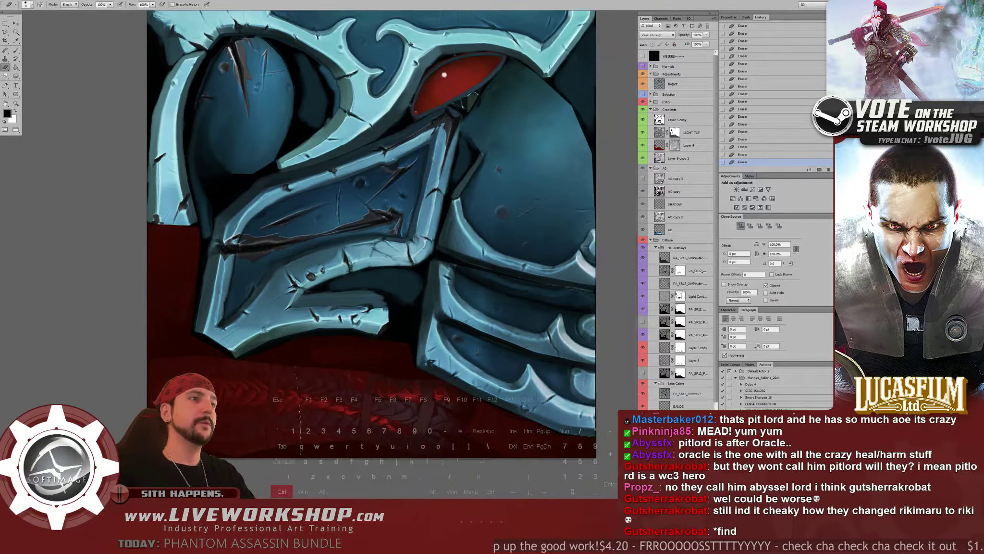
Switch to Softimage and inspect the helmet's cheek-plate and forehead cracks from several angles and distances
{"action": "key", "text": "super"}
{"action": "key", "text": "alt+Tab"}
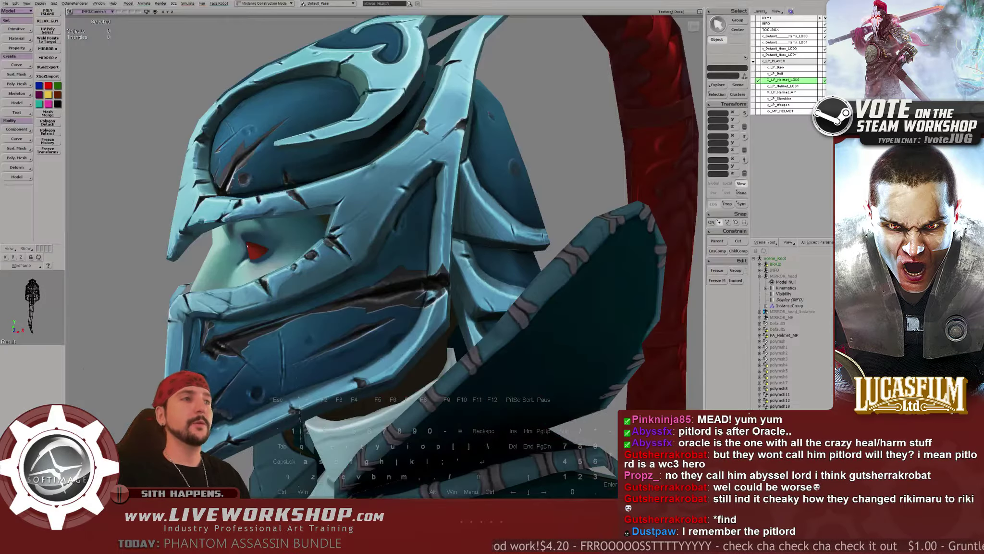
{"action": "right_click_drag", "start_coordinate": [399, 269], "coordinate": [359, 277]}
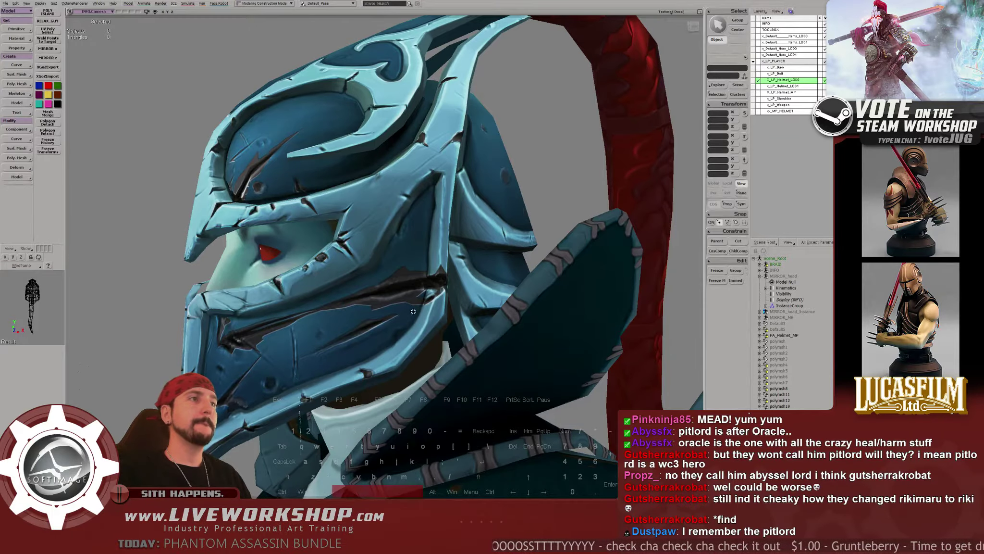
{"action": "middle_click_drag", "start_coordinate": [385, 283], "coordinate": [336, 293]}
{"action": "right_click_drag", "start_coordinate": [336, 294], "coordinate": [410, 303]}
{"action": "middle_click_drag", "start_coordinate": [409, 304], "coordinate": [473, 310]}
{"action": "right_click_drag", "start_coordinate": [473, 310], "coordinate": [429, 294]}
{"action": "scroll", "coordinate": [416, 319], "scroll_direction": "down", "scroll_amount": 5}
{"action": "scroll", "coordinate": [422, 298], "scroll_direction": "up", "scroll_amount": 7}
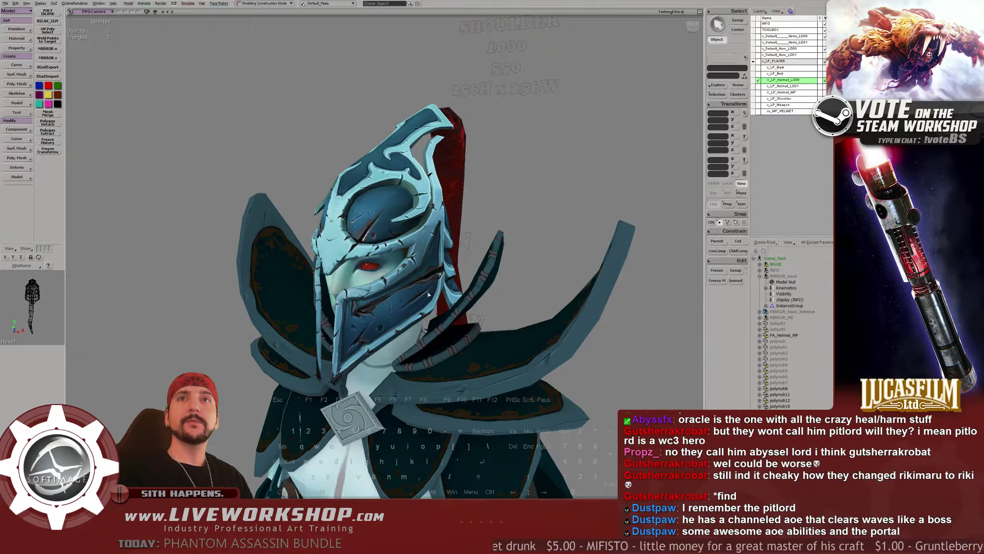
{"action": "key", "text": "space"}
{"action": "scroll", "coordinate": [361, 198], "scroll_direction": "up", "scroll_amount": 3}
{"action": "left_click_drag", "start_coordinate": [359, 203], "coordinate": [379, 217]}
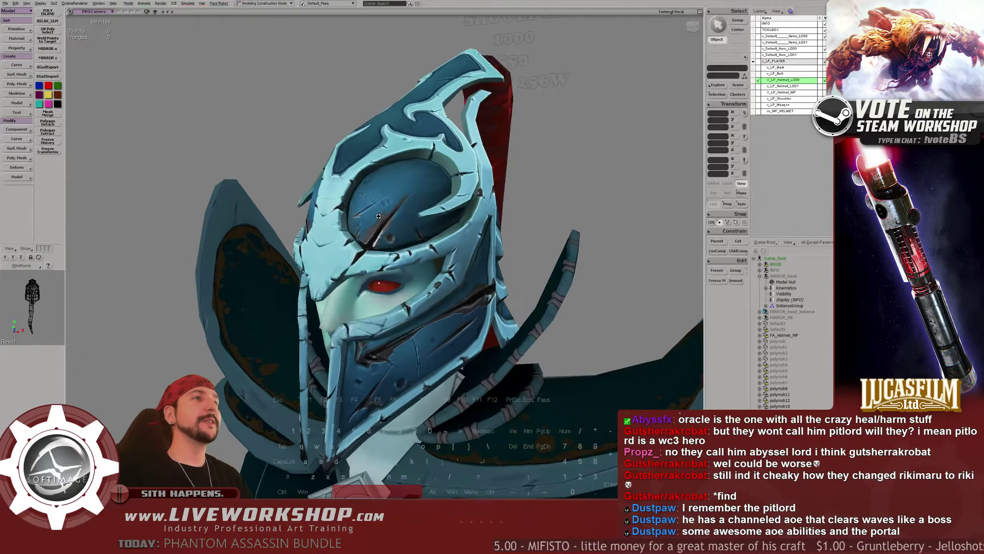
{"action": "right_click_drag", "start_coordinate": [378, 217], "coordinate": [392, 242]}
{"action": "scroll", "coordinate": [358, 220], "scroll_direction": "up", "scroll_amount": 1}
{"action": "scroll", "coordinate": [370, 233], "scroll_direction": "up", "scroll_amount": 2}
{"action": "middle_click_drag", "start_coordinate": [393, 243], "coordinate": [359, 388]}
Switch to Photoshop, sample a light colour and brush a bright rim on the round dent beside the large forehead crack
{"action": "key", "text": "alt+Tab"}
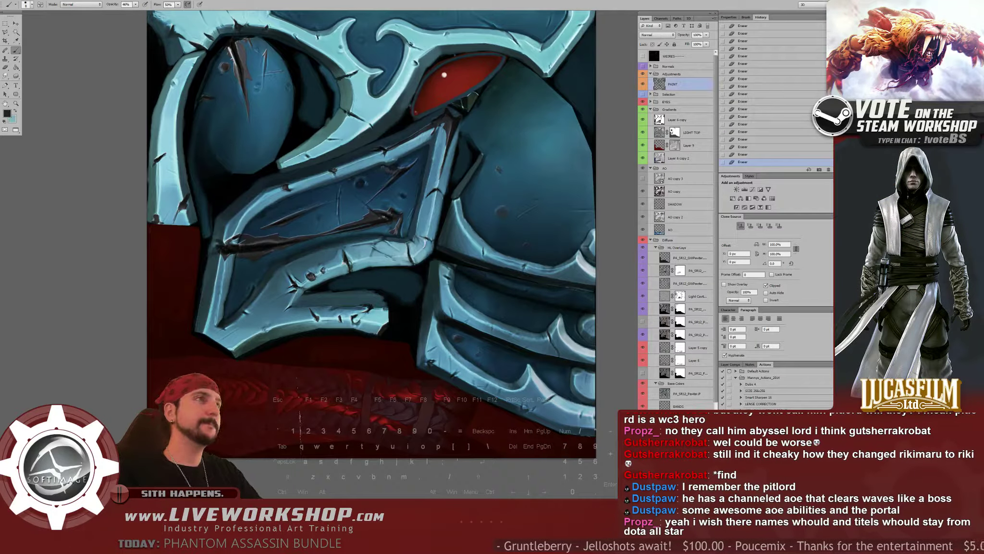
{"action": "left_click_drag", "start_coordinate": [323, 123], "coordinate": [431, 263]}
{"action": "scroll", "coordinate": [419, 260], "scroll_direction": "up", "scroll_amount": 2}
{"action": "left_click", "coordinate": [146, 44], "text": "alt"}
{"action": "left_click_drag", "start_coordinate": [269, 202], "coordinate": [217, 140]}
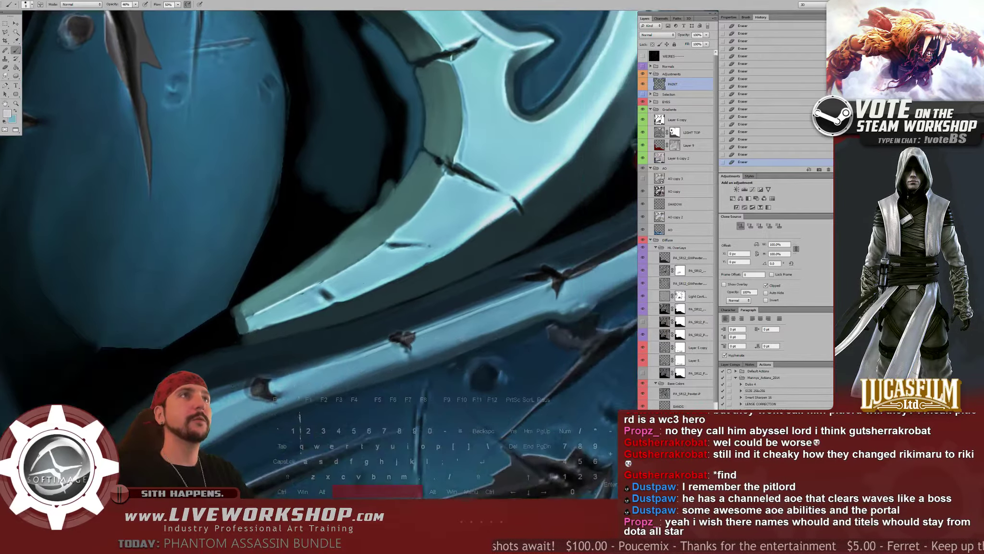
{"action": "scroll", "coordinate": [431, 246], "scroll_direction": "down", "scroll_amount": 1}
{"action": "scroll", "coordinate": [341, 209], "scroll_direction": "up", "scroll_amount": 2}
{"action": "left_click_drag", "start_coordinate": [308, 158], "coordinate": [521, 346]}
{"action": "left_click_drag", "start_coordinate": [341, 296], "coordinate": [315, 286]}
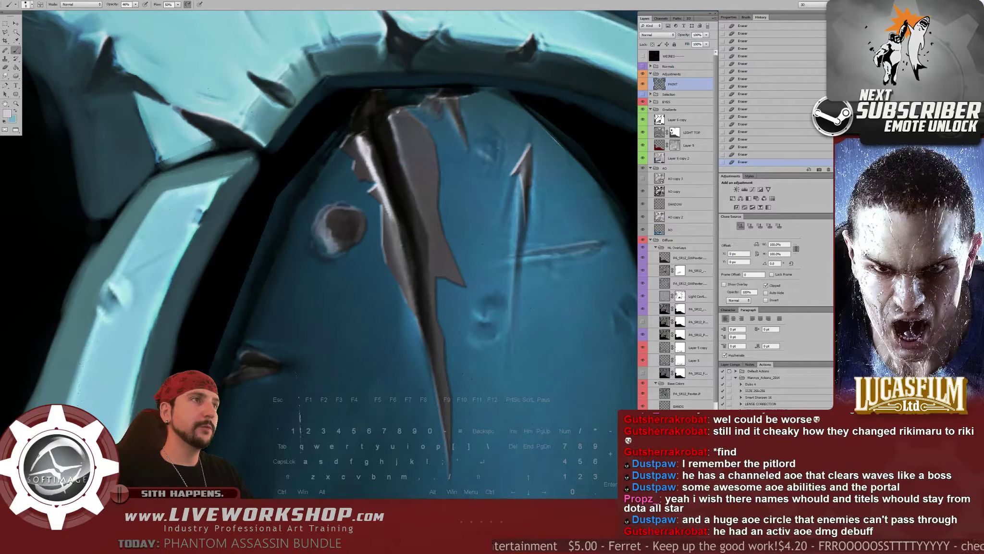
{"action": "left_click_drag", "start_coordinate": [337, 252], "coordinate": [345, 245]}
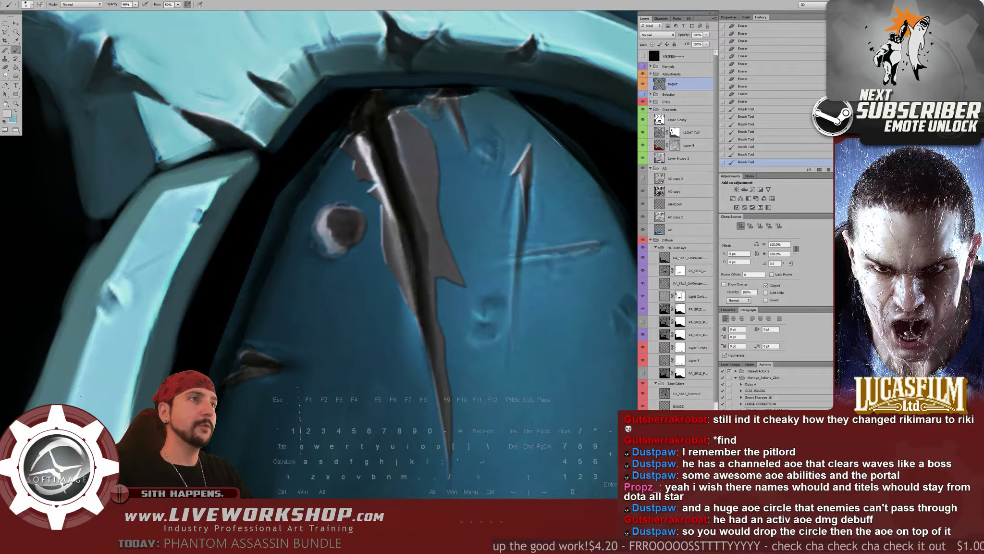
{"action": "left_click_drag", "start_coordinate": [333, 250], "coordinate": [346, 240]}
{"action": "left_click_drag", "start_coordinate": [334, 250], "coordinate": [345, 241]}
Brush light highlights inside the wide, jagged end of the cheek plate's large dark crack, undoing the last stroke
{"action": "key", "text": "F1"}
{"action": "key", "text": "F1"}
{"action": "mouse_move", "coordinate": [433, 414]}
{"action": "left_mouse_down"}
{"action": "mouse_move", "coordinate": [370, 314]}
{"action": "mouse_move", "coordinate": [304, 101]}
{"action": "left_mouse_up"}
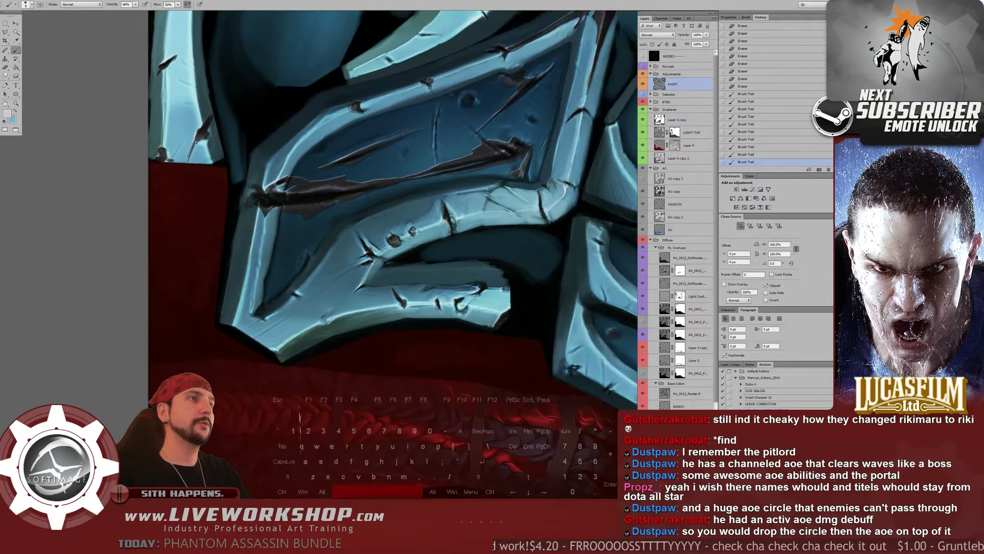
{"action": "key", "text": "F2"}
{"action": "left_click_drag", "start_coordinate": [432, 144], "coordinate": [241, 330]}
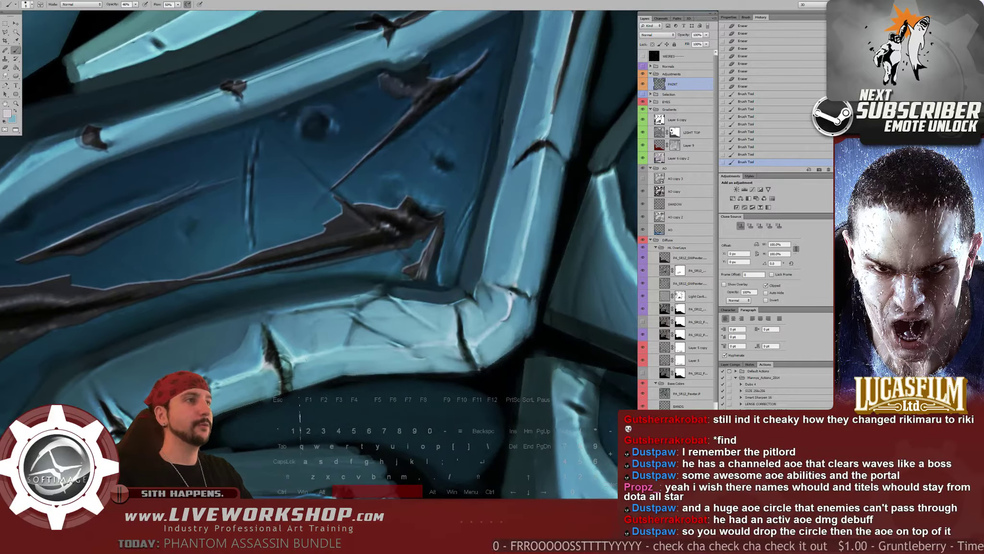
{"action": "scroll", "coordinate": [433, 192], "scroll_direction": "up", "scroll_amount": 3, "text": "alt"}
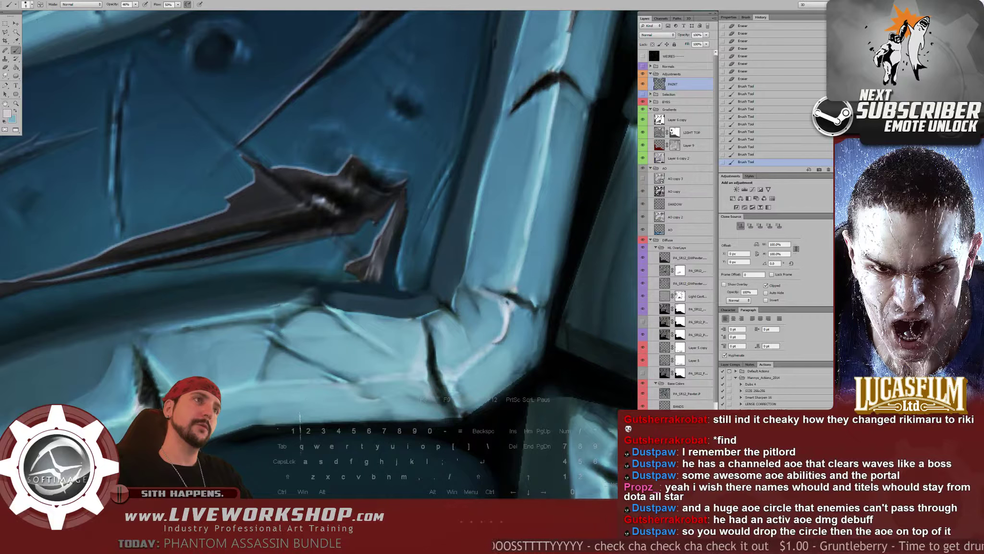
{"action": "left_click_drag", "start_coordinate": [313, 199], "coordinate": [308, 195]}
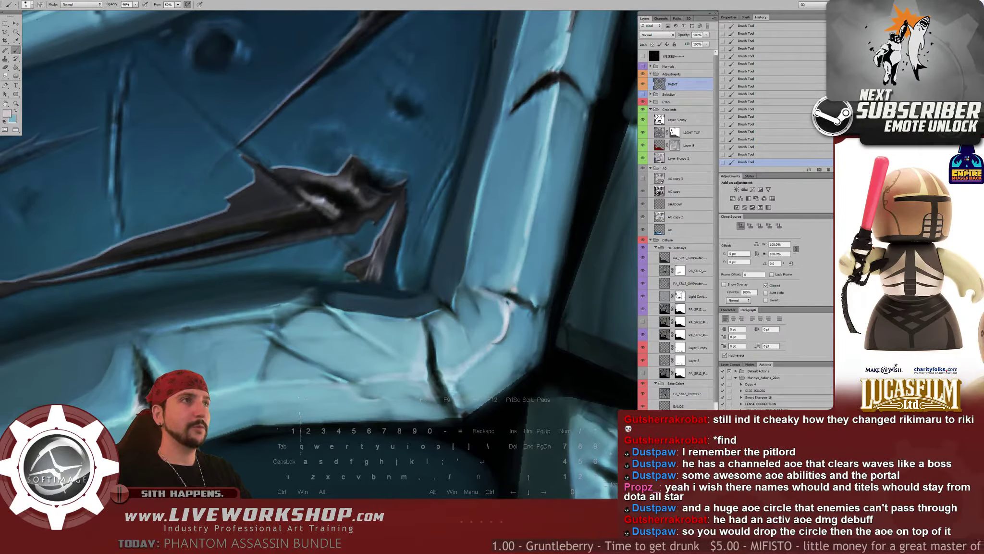
{"action": "left_click_drag", "start_coordinate": [507, 302], "coordinate": [551, 286]}
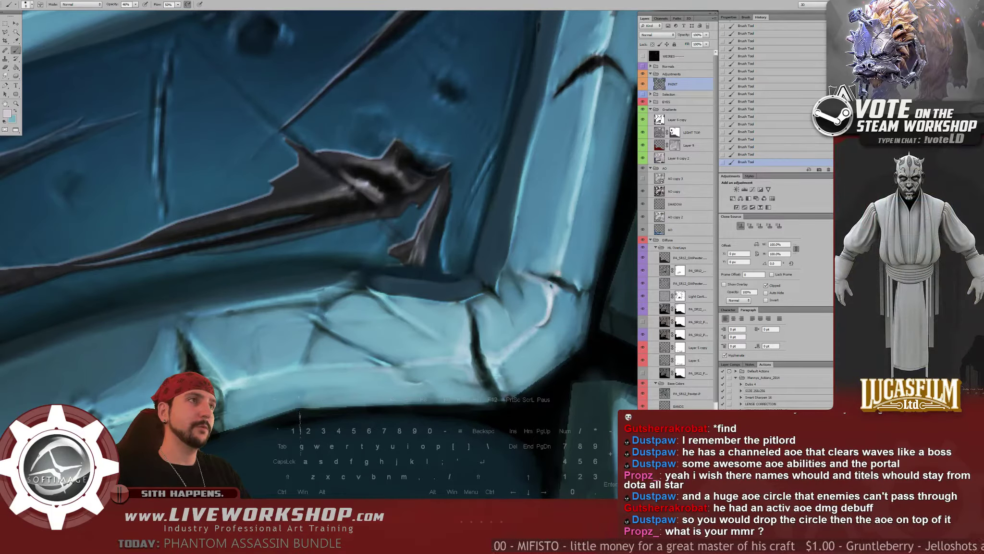
{"action": "key", "text": "ctrl+z"}
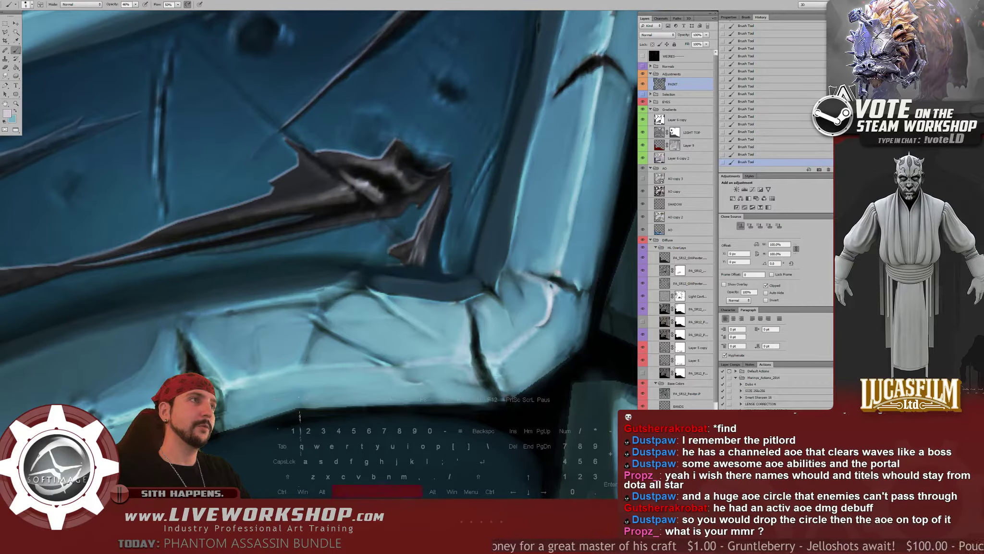
{"action": "left_click_drag", "start_coordinate": [552, 286], "coordinate": [514, 280]}
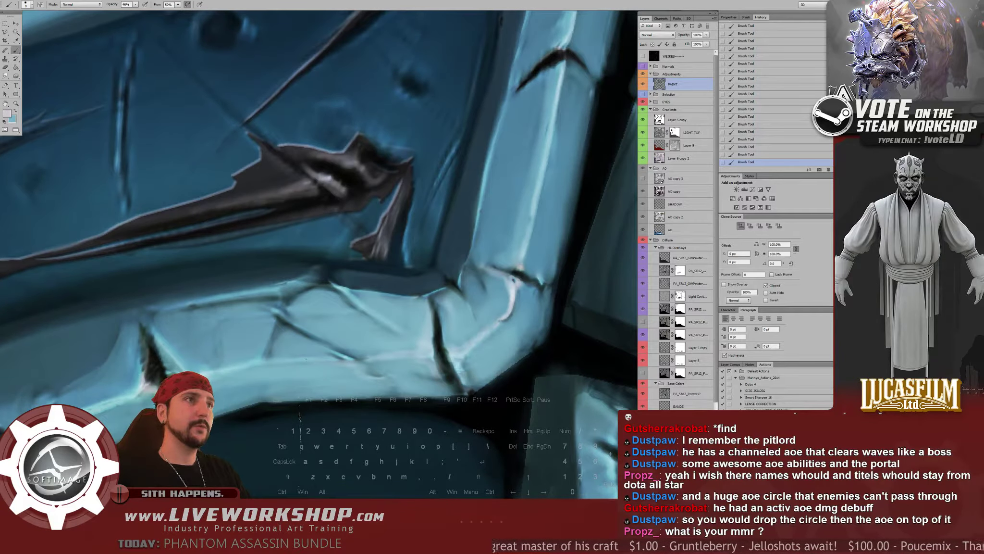
Brush light highlights into the slanted crack near the cheek plate's upper corner and compare them using undo
{"action": "key", "text": "ctrl+minus"}
{"action": "key", "text": "ctrl+minus"}
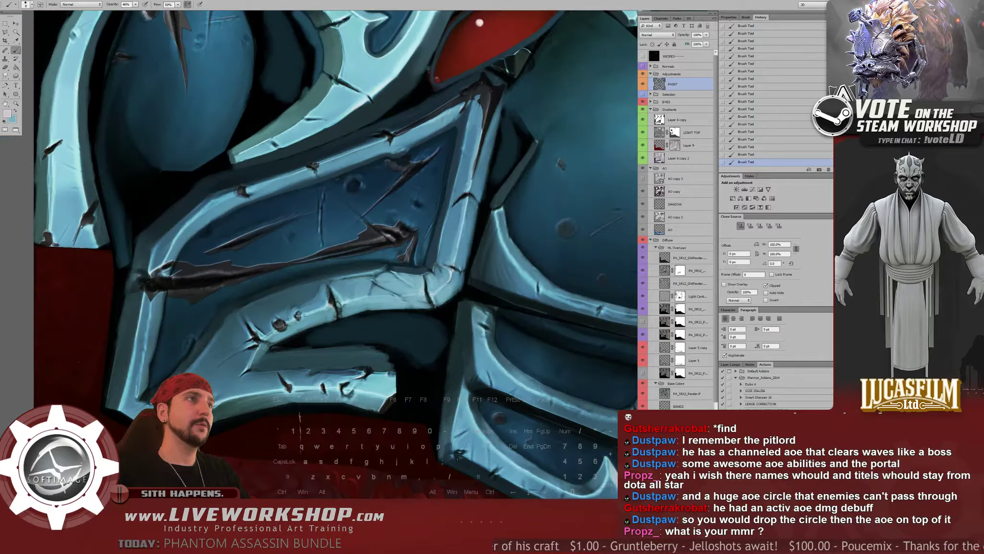
{"action": "scroll", "coordinate": [528, 272], "scroll_direction": "down", "scroll_amount": 1}
{"action": "left_click_drag", "start_coordinate": [528, 272], "coordinate": [518, 329]}
{"action": "scroll", "coordinate": [425, 262], "scroll_direction": "up", "scroll_amount": 2}
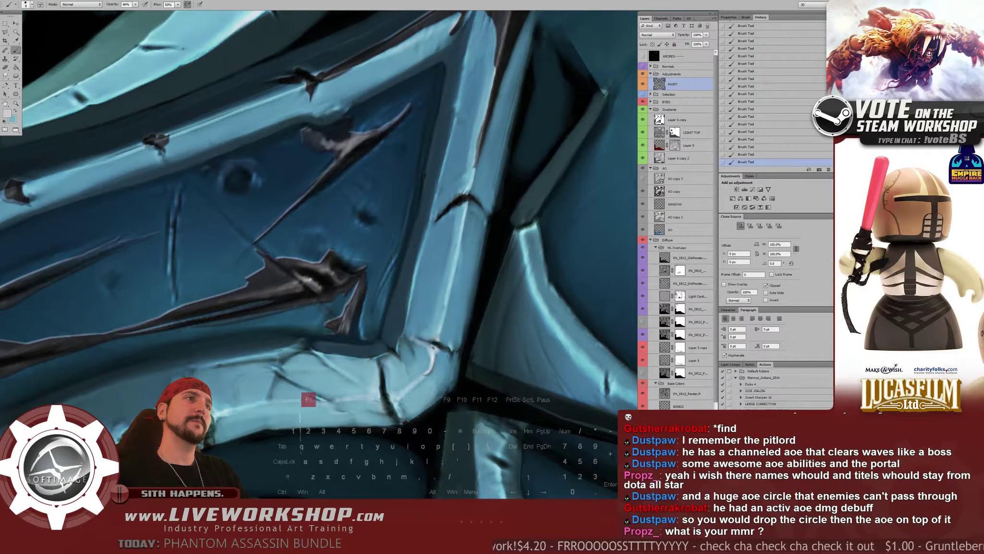
{"action": "key", "text": "F1"}
{"action": "key", "text": "ctrl+z"}
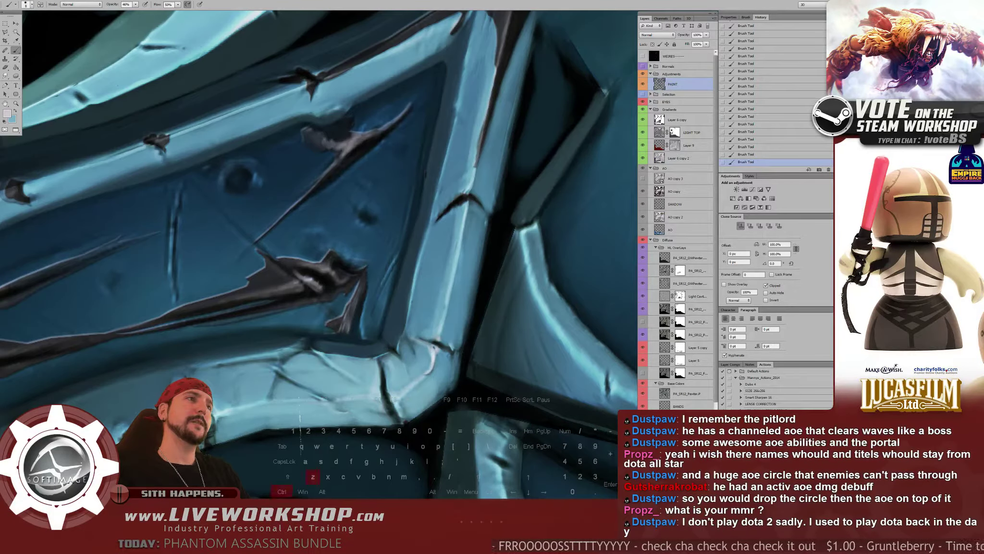
{"action": "key", "text": "ctrl+z"}
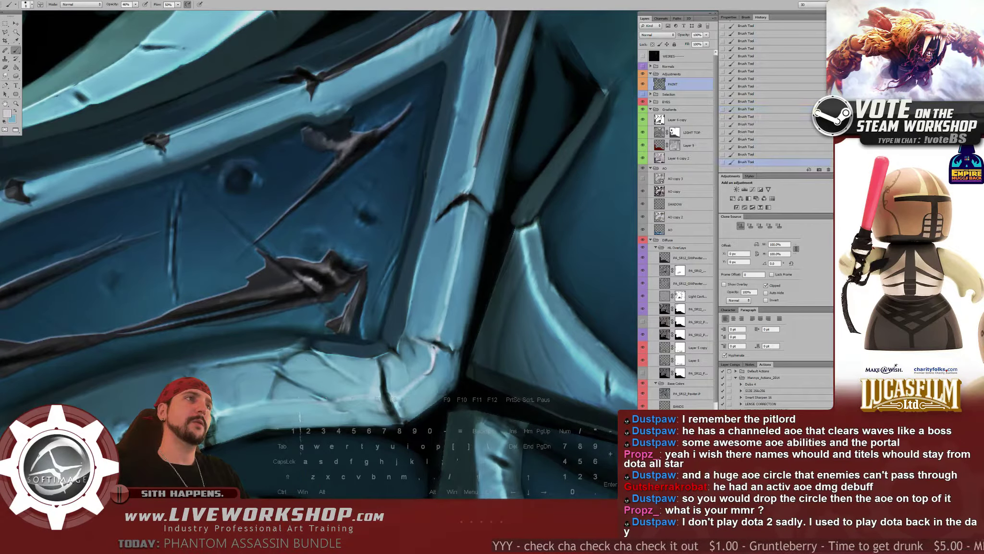
{"action": "left_click_drag", "start_coordinate": [423, 356], "coordinate": [630, 284]}
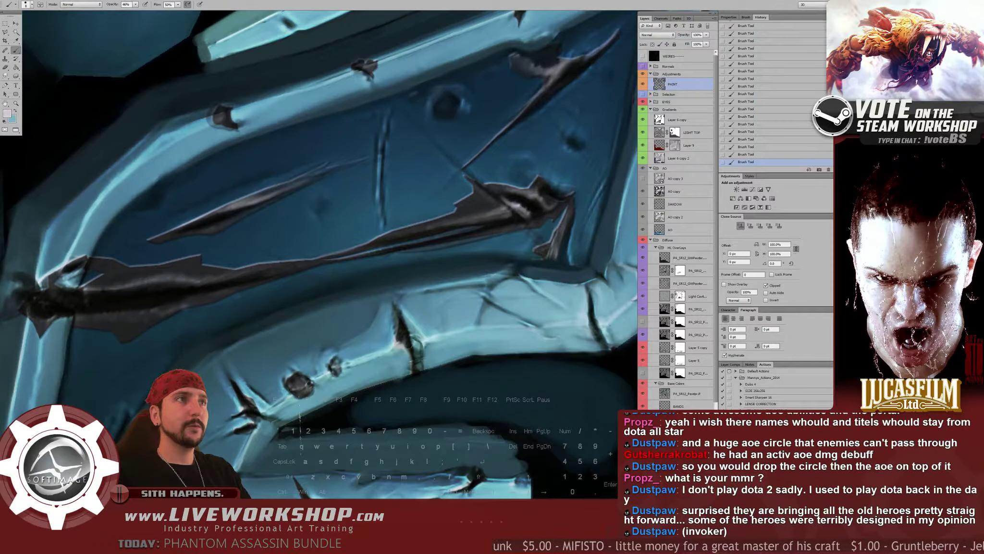
{"action": "key", "text": "ctrl+minus"}
{"action": "key", "text": "ctrl+minus"}
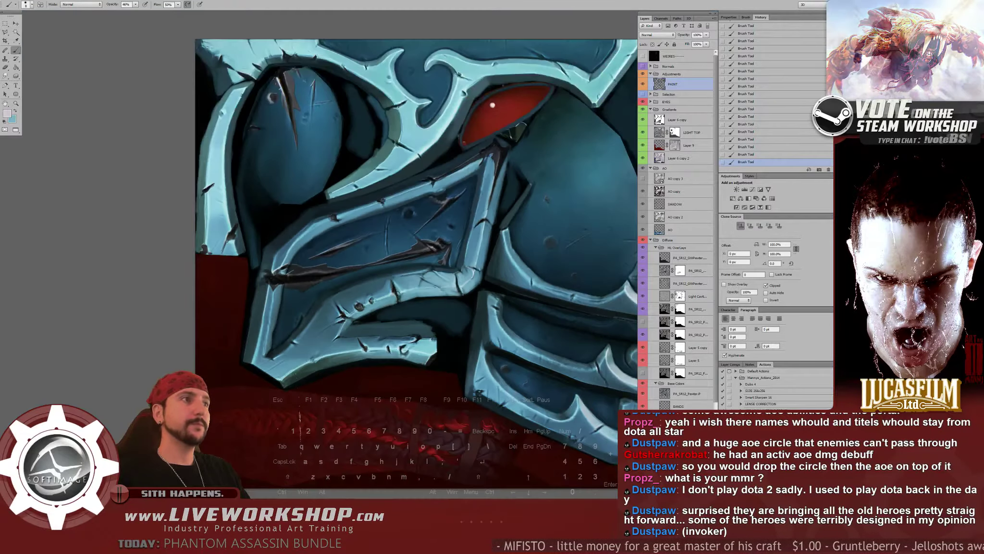
{"action": "left_click_drag", "start_coordinate": [394, 249], "coordinate": [344, 239]}
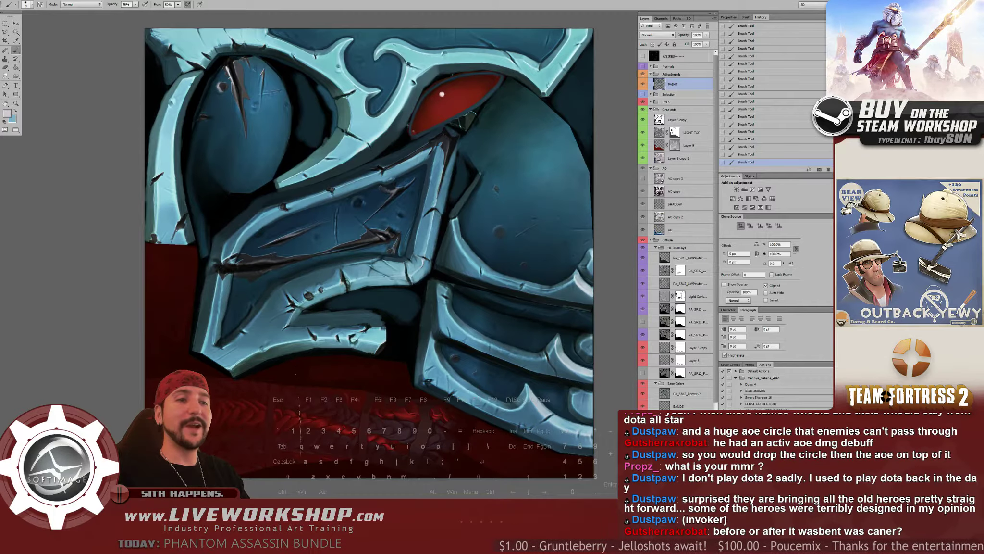
Switch to Softimage and check the new crack and dent highlights on both sides of the helmet, near and far
{"action": "key", "text": "alt+Tab"}
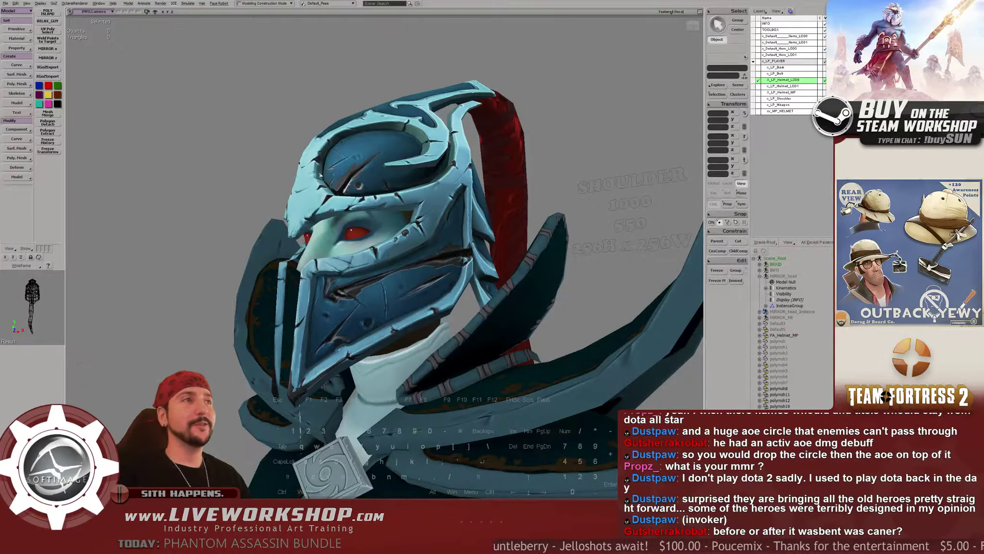
{"action": "middle_click_drag", "start_coordinate": [321, 175], "coordinate": [311, 204]}
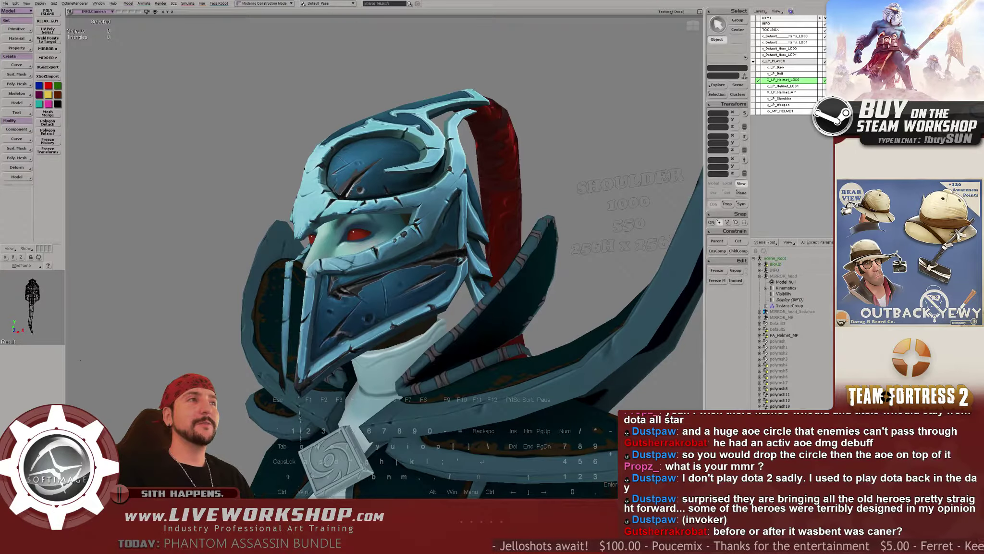
{"action": "middle_click_drag", "start_coordinate": [311, 205], "coordinate": [327, 234]}
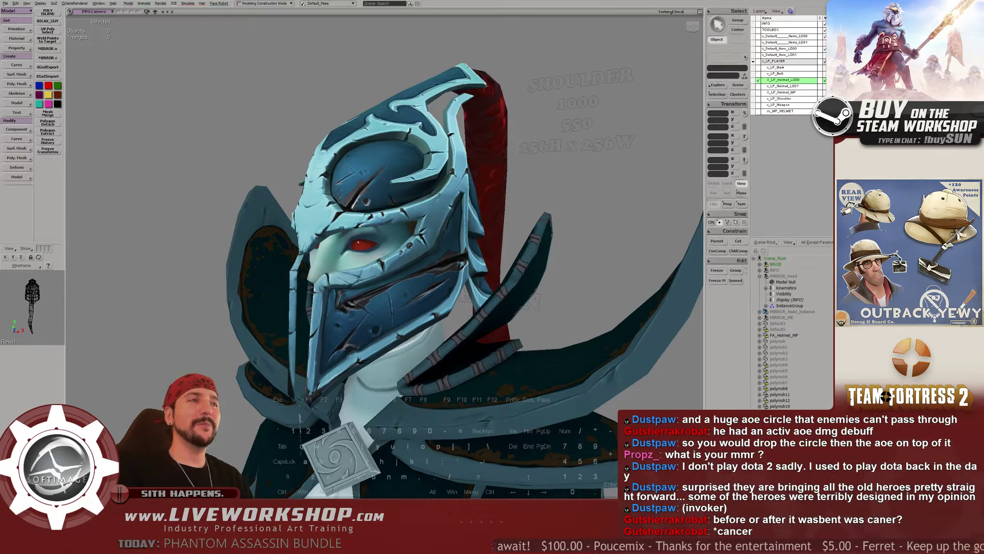
{"action": "middle_click_drag", "start_coordinate": [415, 262], "coordinate": [436, 264]}
{"action": "key", "text": "space"}
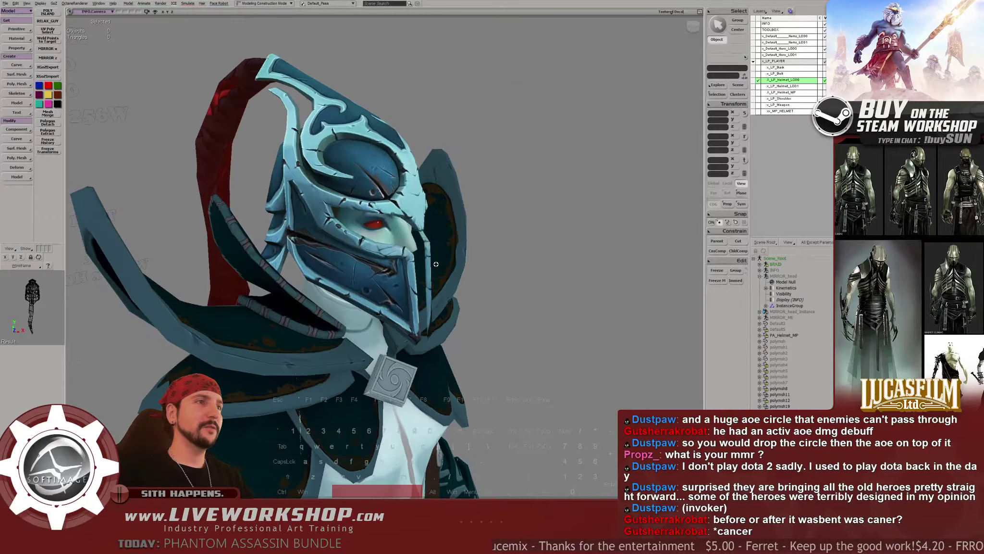
{"action": "right_click_drag", "start_coordinate": [436, 263], "coordinate": [456, 263]}
{"action": "middle_click_drag", "start_coordinate": [455, 264], "coordinate": [433, 269]}
{"action": "right_click_drag", "start_coordinate": [433, 269], "coordinate": [418, 267]}
{"action": "middle_click_drag", "start_coordinate": [419, 267], "coordinate": [357, 265]}
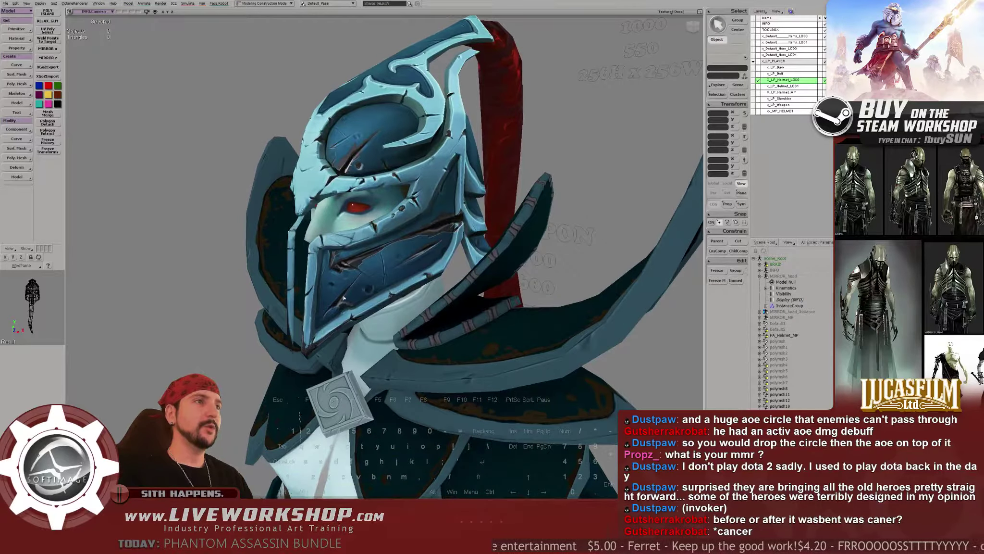
{"action": "middle_click_drag", "start_coordinate": [343, 298], "coordinate": [361, 263]}
{"action": "scroll", "coordinate": [392, 205], "scroll_direction": "up", "scroll_amount": 5}
{"action": "scroll", "coordinate": [390, 207], "scroll_direction": "down", "scroll_amount": 5}
Switch to Photoshop and brush light edges around the dents on the large smooth dome plate
{"action": "key", "text": "alt+Tab"}
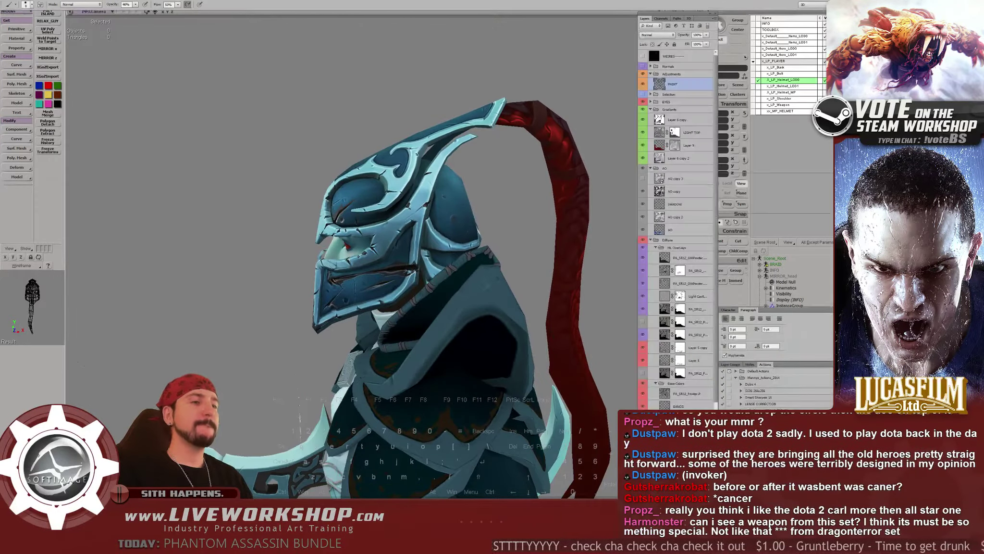
{"action": "left_click_drag", "start_coordinate": [442, 94], "coordinate": [345, 221]}
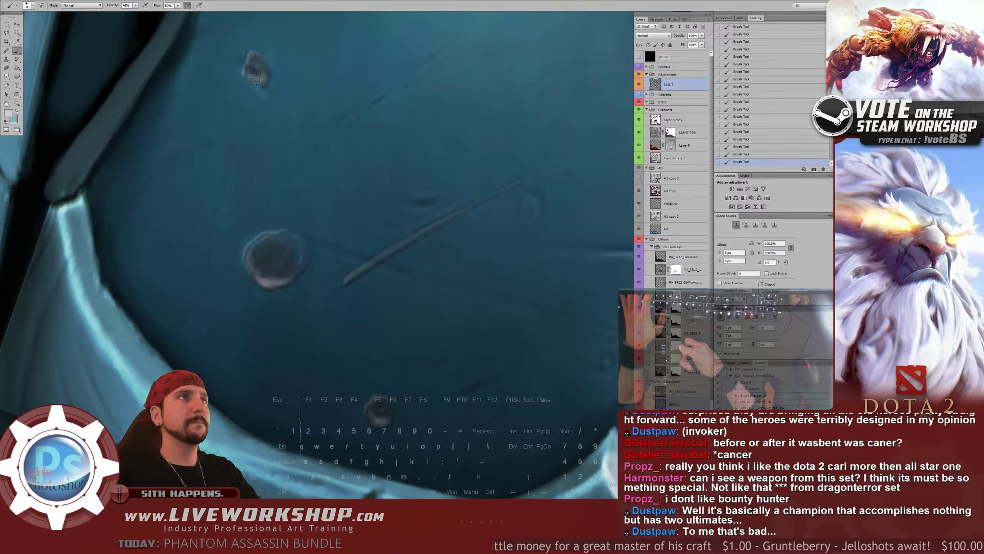
{"action": "key", "text": "ctrl+minus"}
{"action": "key", "text": "ctrl+minus"}
{"action": "key", "text": "ctrl+minus"}
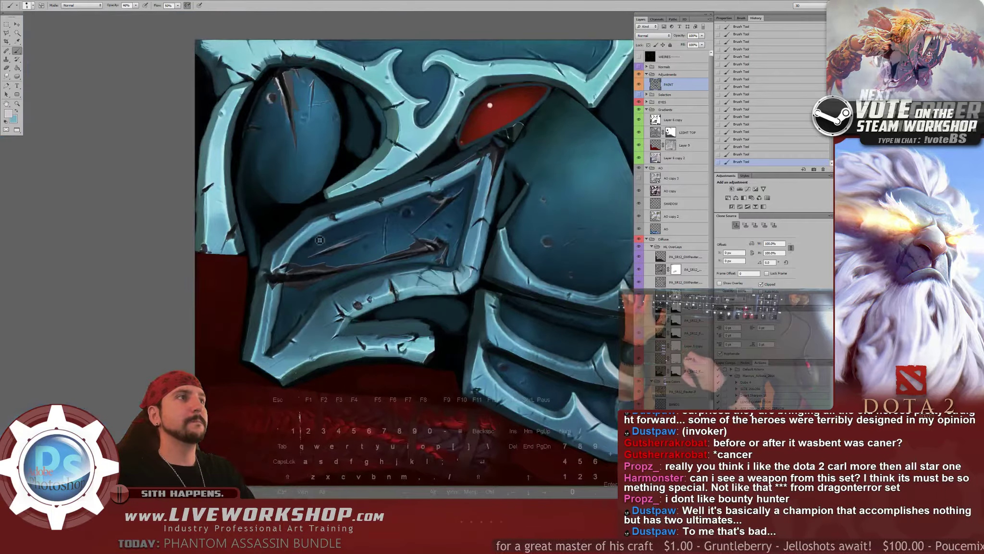
Brush light edges around the chips on the lower jaw trim, undoing the last three strokes
{"action": "left_click_drag", "start_coordinate": [317, 227], "coordinate": [341, 205]}
{"action": "scroll", "coordinate": [331, 225], "scroll_direction": "up", "scroll_amount": 6, "text": "alt"}
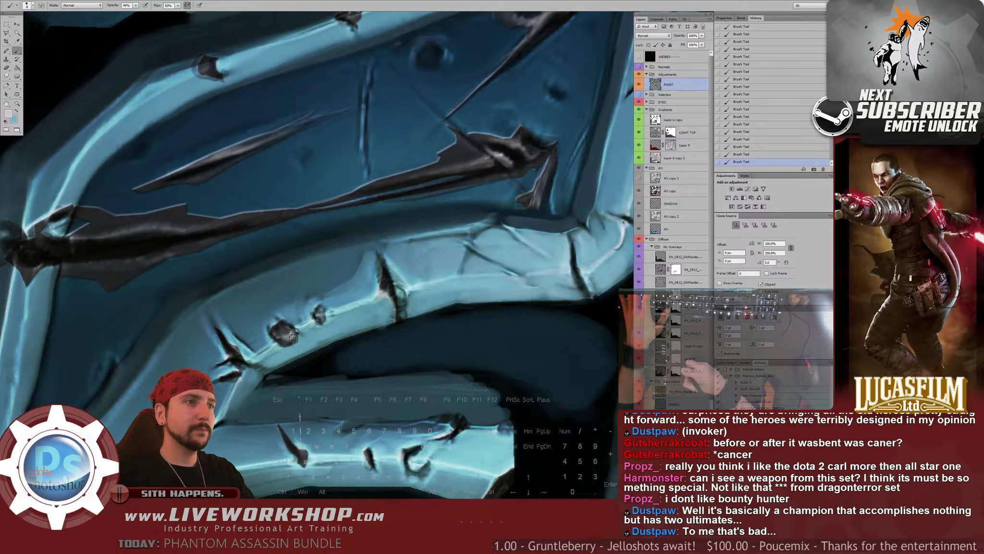
{"action": "left_click_drag", "start_coordinate": [324, 320], "coordinate": [280, 277]}
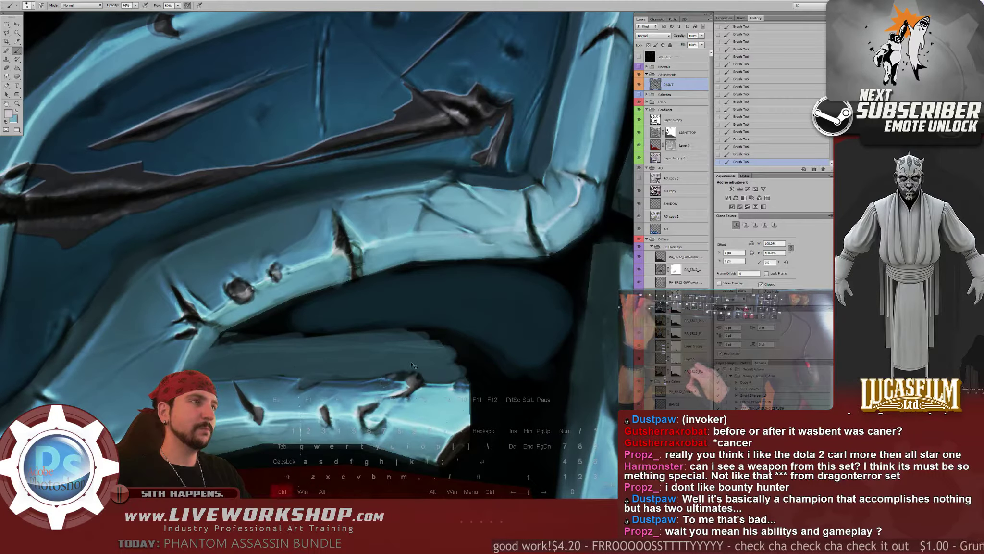
{"action": "key", "text": "ctrl+alt+z"}
{"action": "key", "text": "ctrl+alt+z"}
{"action": "key", "text": "ctrl+alt+z"}
Sample dark and light tones at the cracked trim above the oval dome plate and brush the chips' edges, undoing the last two strokes
{"action": "mouse_move", "coordinate": [314, 206]}
{"action": "left_mouse_down"}
{"action": "mouse_move", "coordinate": [382, 277]}
{"action": "mouse_move", "coordinate": [345, 281]}
{"action": "left_mouse_up"}
{"action": "left_click_drag", "start_coordinate": [236, 77], "coordinate": [268, 203]}
{"action": "left_click", "coordinate": [294, 211], "text": "ctrl"}
{"action": "left_click", "coordinate": [203, 165], "text": "ctrl"}
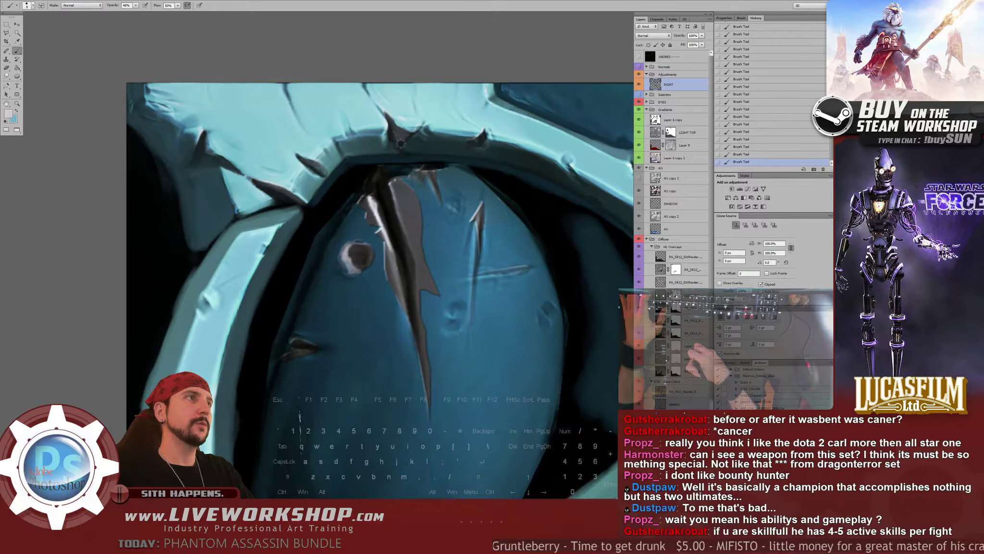
{"action": "left_click", "coordinate": [400, 142], "text": "alt"}
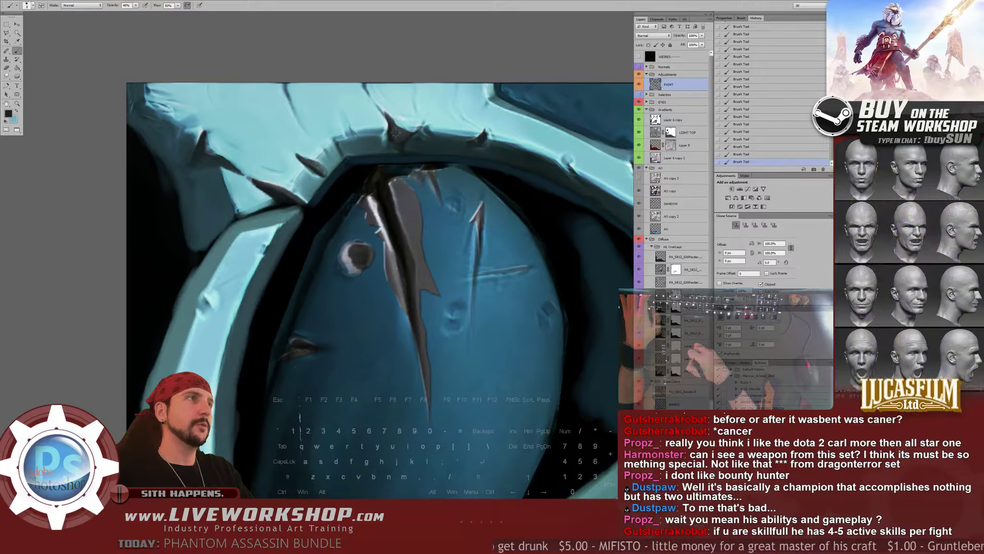
{"action": "left_click", "coordinate": [374, 206], "text": "alt"}
{"action": "left_click_drag", "start_coordinate": [480, 143], "coordinate": [327, 154]}
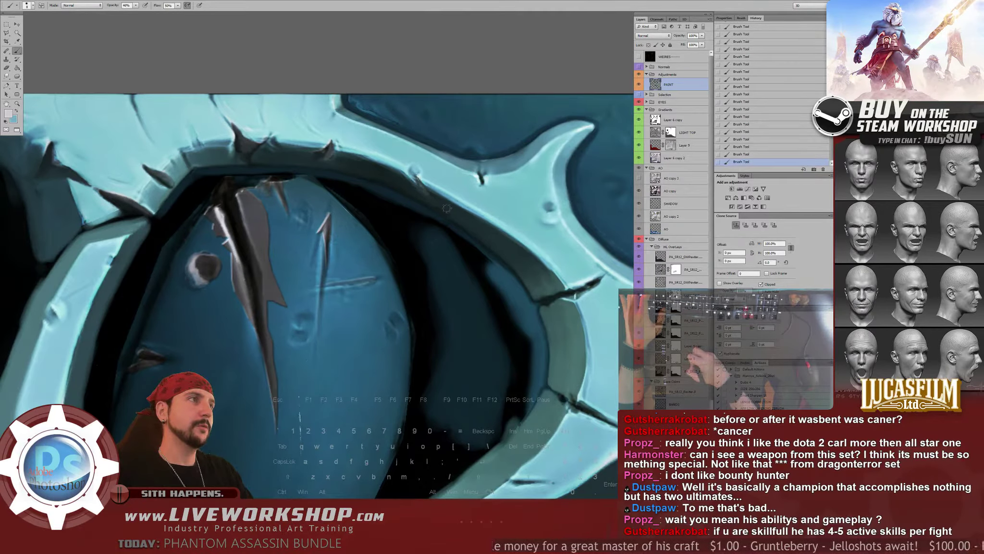
{"action": "key", "text": "ctrl+alt+z"}
{"action": "key", "text": "ctrl+alt+z"}
Brush light edges along the cracks crossing the inner bevel of the curved trim beside the oval dome plate
{"action": "left_click_drag", "start_coordinate": [508, 215], "coordinate": [410, 170]}
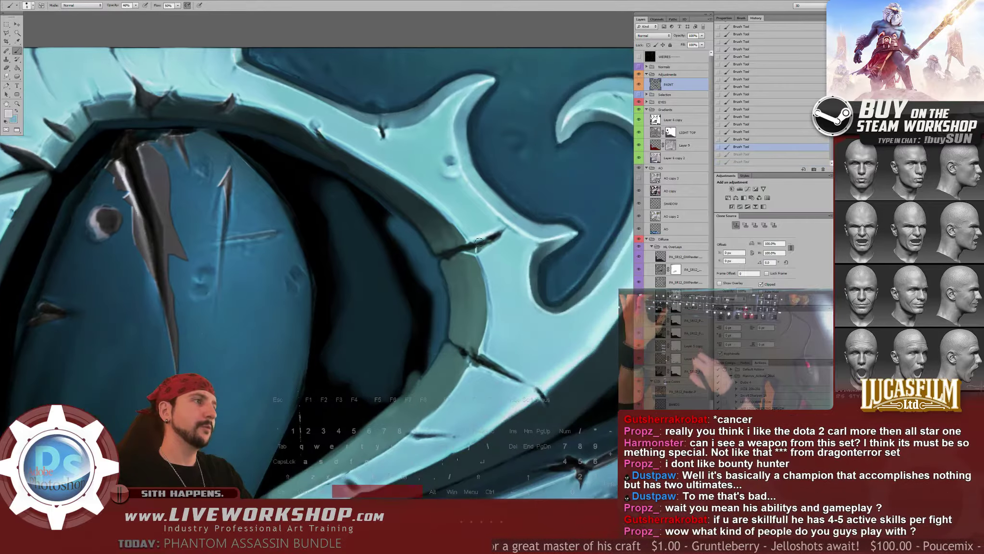
{"action": "left_click_drag", "start_coordinate": [476, 253], "coordinate": [483, 250]}
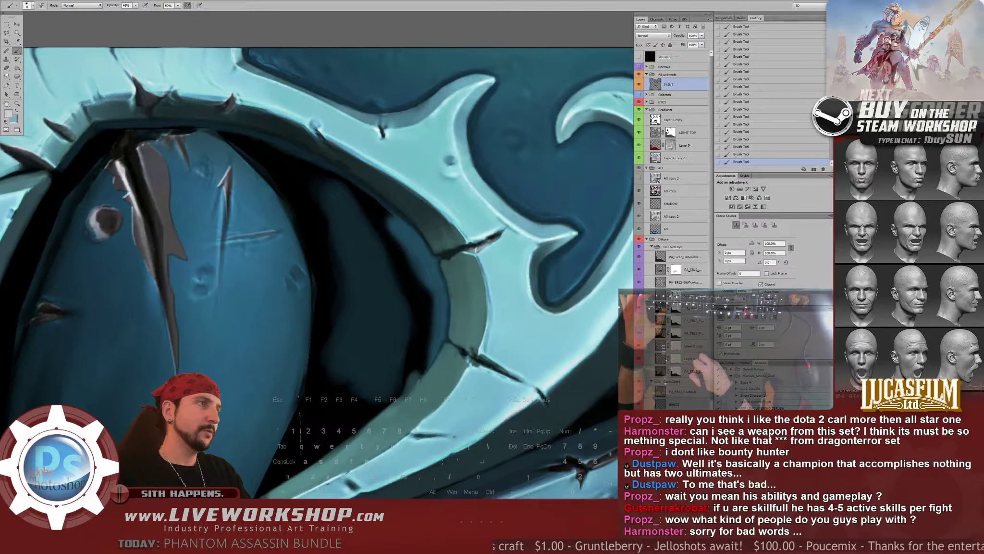
{"action": "mouse_move", "coordinate": [473, 251]}
{"action": "left_mouse_down"}
{"action": "mouse_move", "coordinate": [446, 186]}
{"action": "mouse_move", "coordinate": [442, 124]}
{"action": "left_mouse_up"}
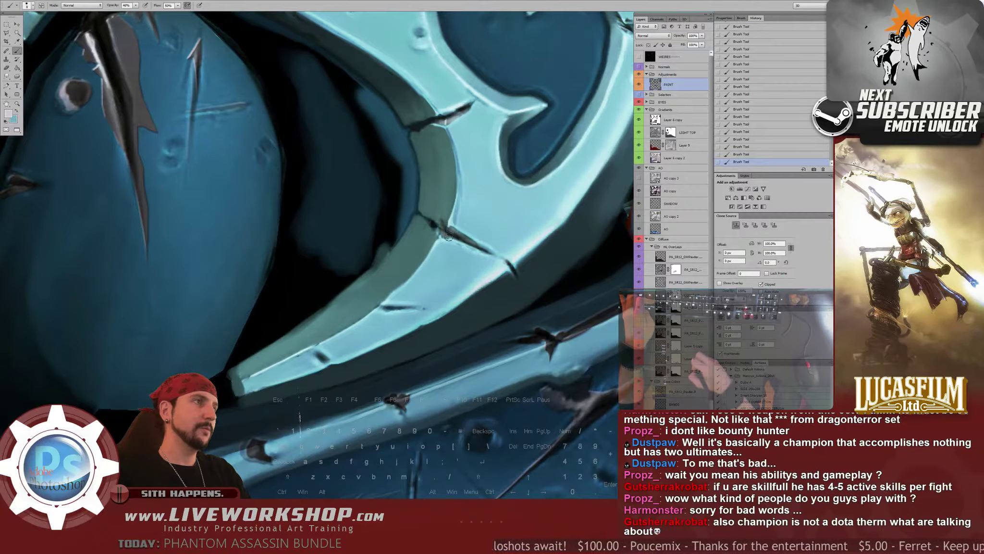
Switch to Softimage and examine the crack and chip highlights on the side of the helmet up close
{"action": "key", "text": "ctrl+minus"}
{"action": "key", "text": "ctrl+minus"}
{"action": "key", "text": "super"}
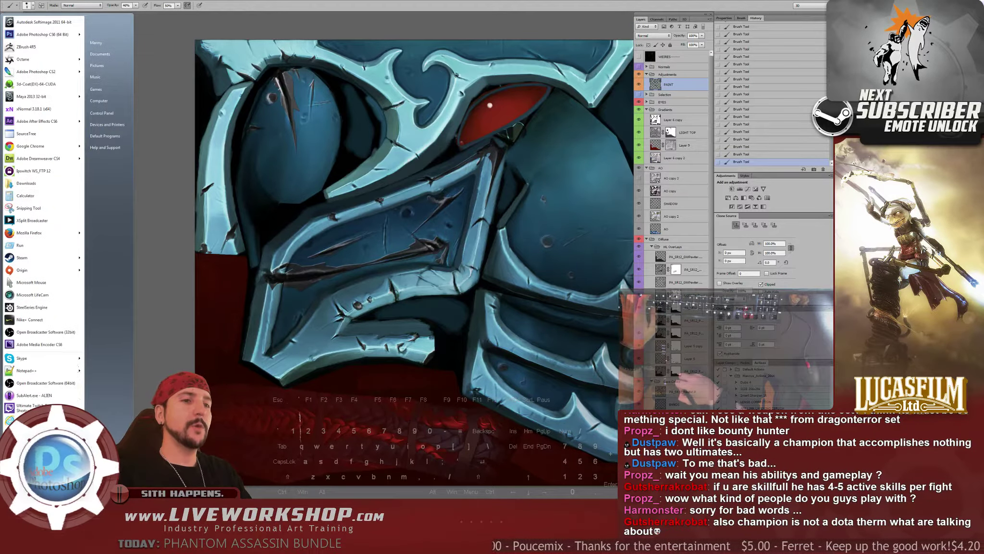
{"action": "key", "text": "alt+Tab"}
{"action": "key", "text": "space"}
{"action": "right_click_drag", "start_coordinate": [297, 218], "coordinate": [411, 235]}
{"action": "scroll", "coordinate": [411, 235], "scroll_direction": "up", "scroll_amount": 3}
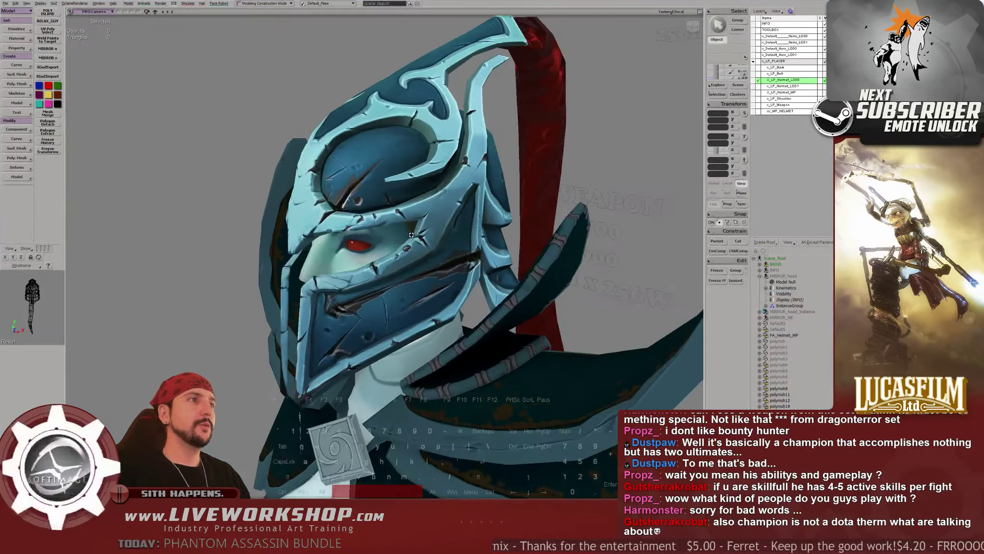
{"action": "scroll", "coordinate": [411, 235], "scroll_direction": "up", "scroll_amount": 2}
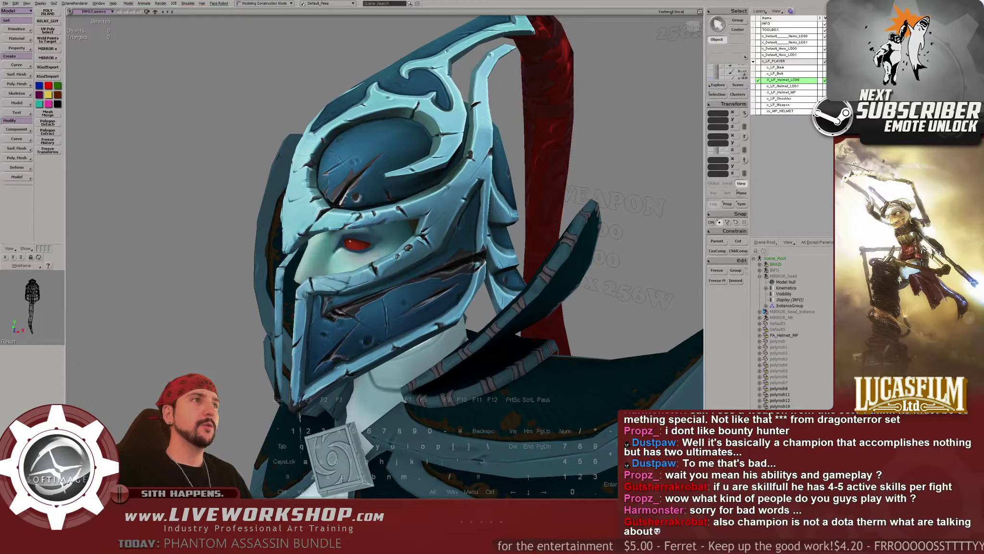
{"action": "middle_click_drag", "start_coordinate": [329, 223], "coordinate": [384, 262]}
{"action": "middle_click_drag", "start_coordinate": [435, 302], "coordinate": [410, 226]}
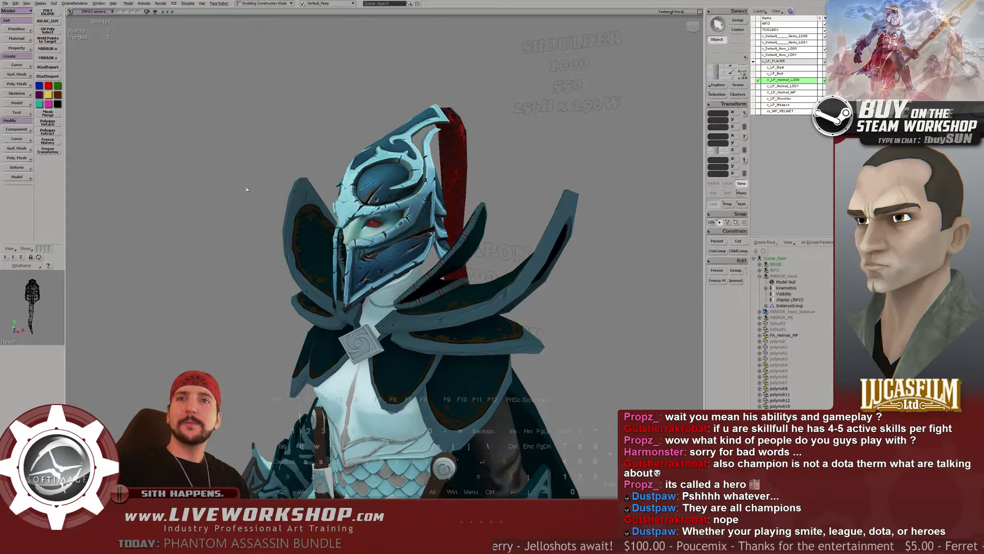
Examine the helmet's brow, eye trim and dome cracks from the front, and compare them with a distant side view
{"action": "middle_click_drag", "start_coordinate": [325, 176], "coordinate": [333, 195]}
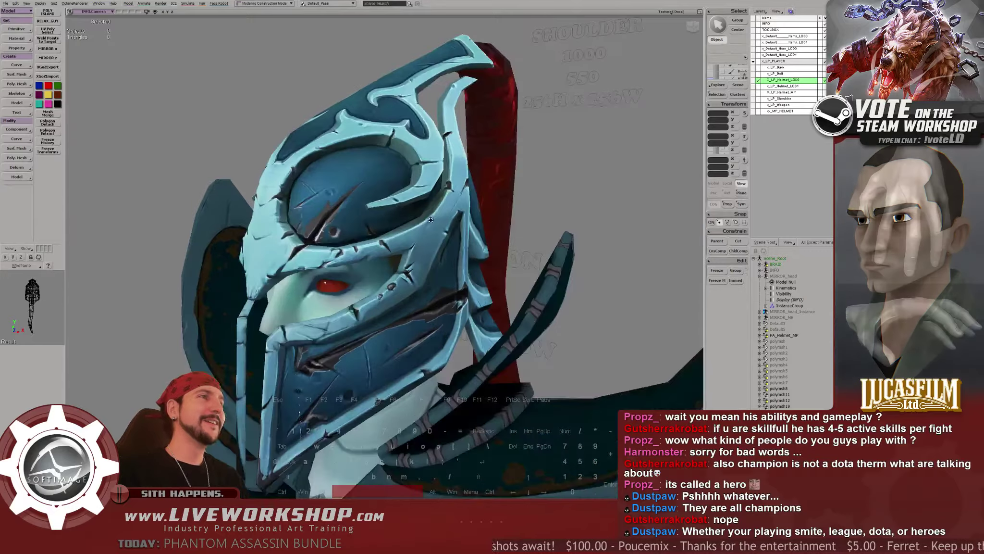
{"action": "right_click_drag", "start_coordinate": [332, 194], "coordinate": [461, 250]}
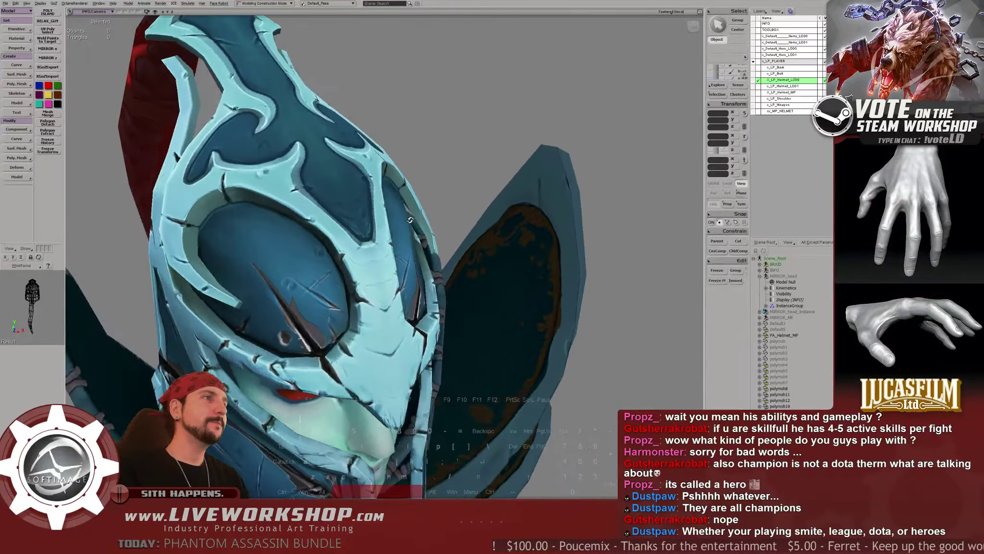
{"action": "left_click", "coordinate": [285, 336]}
{"action": "right_click_drag", "start_coordinate": [481, 204], "coordinate": [280, 164]}
{"action": "left_click", "coordinate": [438, 191]}
{"action": "middle_click_drag", "start_coordinate": [281, 164], "coordinate": [362, 203]}
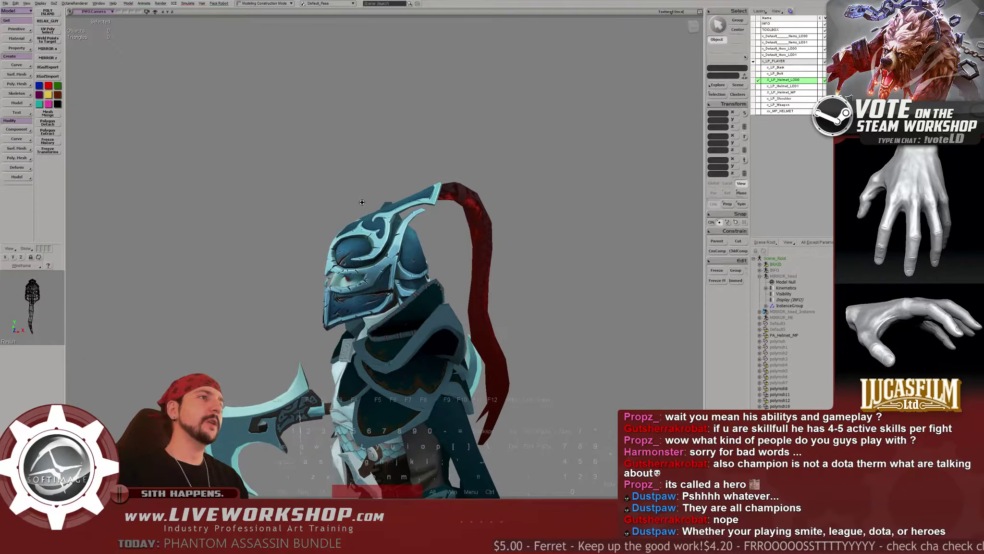
{"action": "middle_click_drag", "start_coordinate": [457, 252], "coordinate": [341, 211]}
Switch to Photoshop and show the UV wireframe over the texture around the cheek plate's upper edge
{"action": "key", "text": "alt+Tab"}
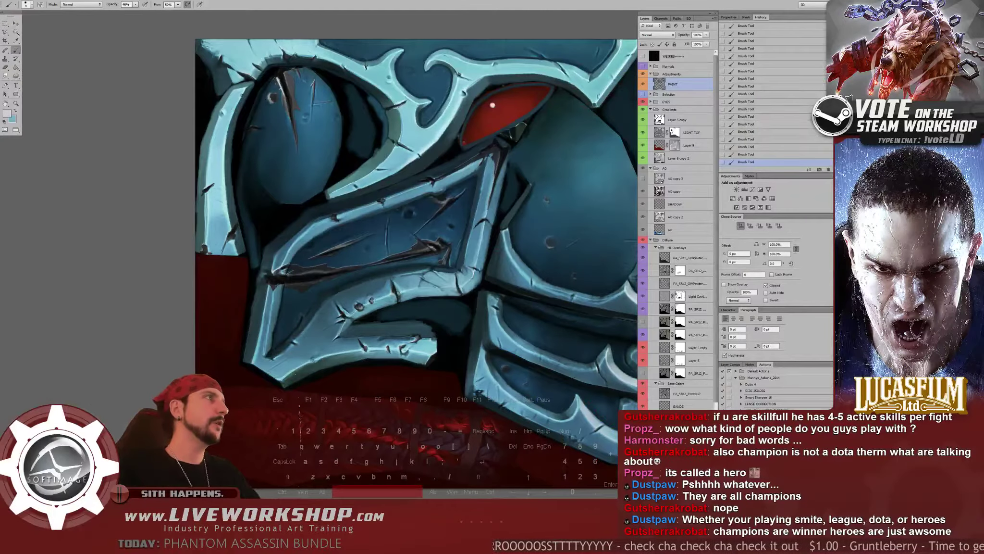
{"action": "left_click_drag", "start_coordinate": [385, 240], "coordinate": [349, 298]}
{"action": "key", "text": "F2"}
{"action": "scroll", "coordinate": [362, 263], "scroll_direction": "up", "scroll_amount": 3, "text": "alt"}
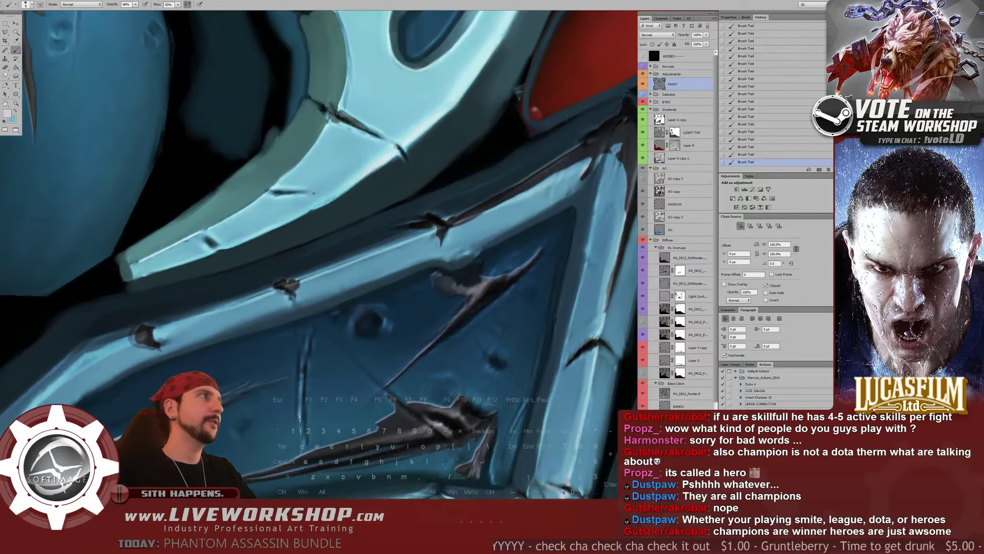
{"action": "left_click", "coordinate": [643, 56]}
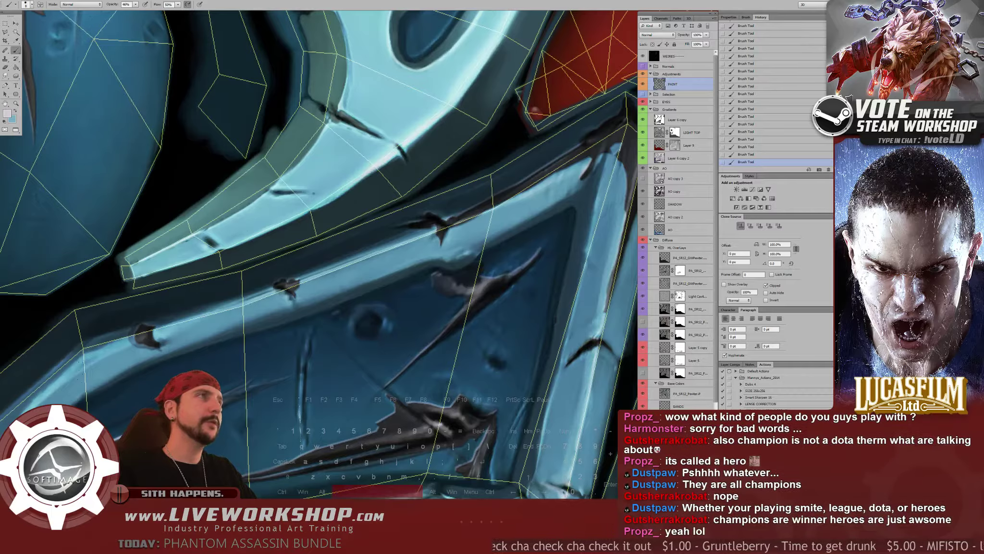
Sample dark blue tones and paint over the cheek plate's upper outer bevel with a larger brush, following the UV wireframe
{"action": "left_click_drag", "start_coordinate": [336, 240], "coordinate": [297, 282]}
{"action": "left_click", "coordinate": [452, 131], "text": "alt"}
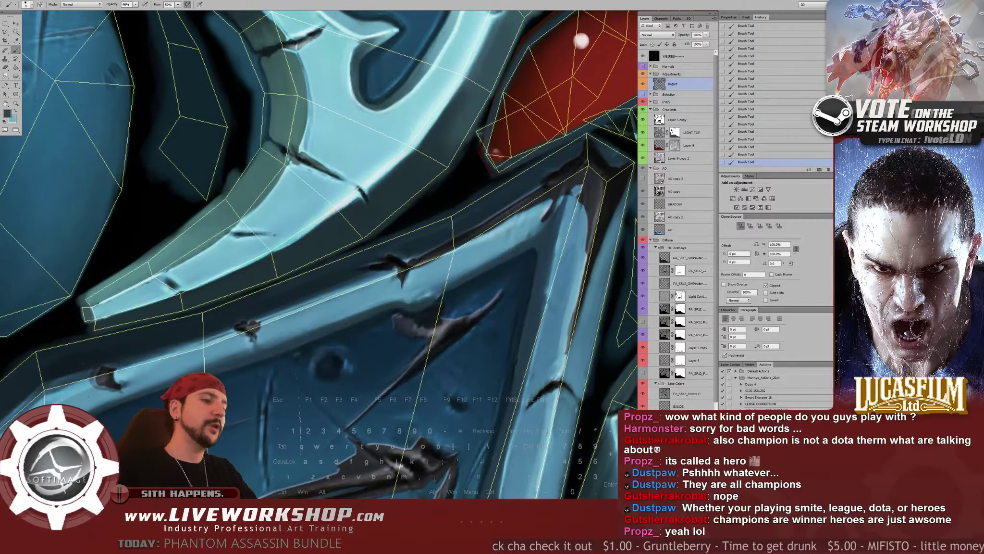
{"action": "key", "text": "bracketright"}
{"action": "key", "text": "bracketright"}
{"action": "key", "text": "bracketright"}
{"action": "key", "text": "bracketright"}
{"action": "left_click_drag", "start_coordinate": [432, 231], "coordinate": [421, 234]}
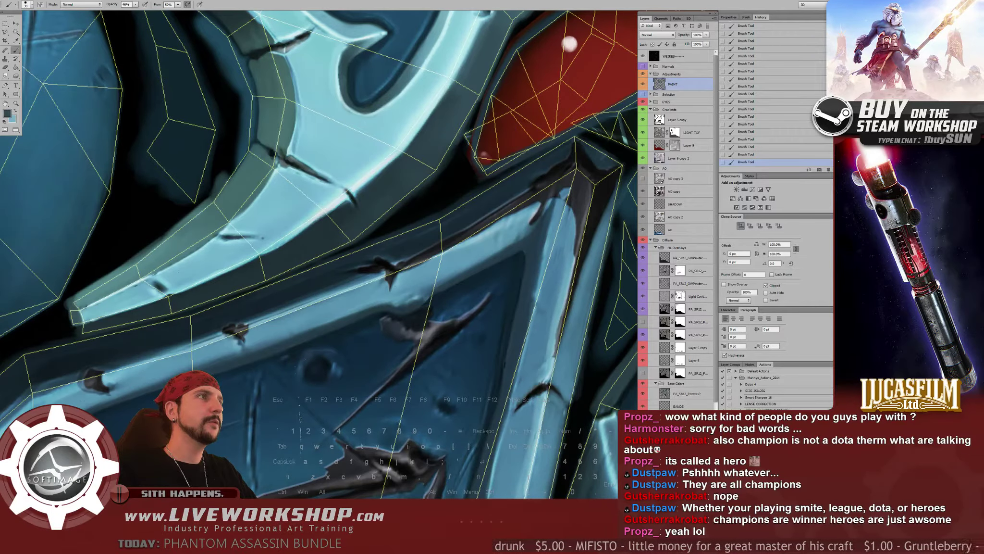
{"action": "left_click", "coordinate": [405, 174], "text": "alt"}
{"action": "left_click_drag", "start_coordinate": [395, 189], "coordinate": [409, 179]}
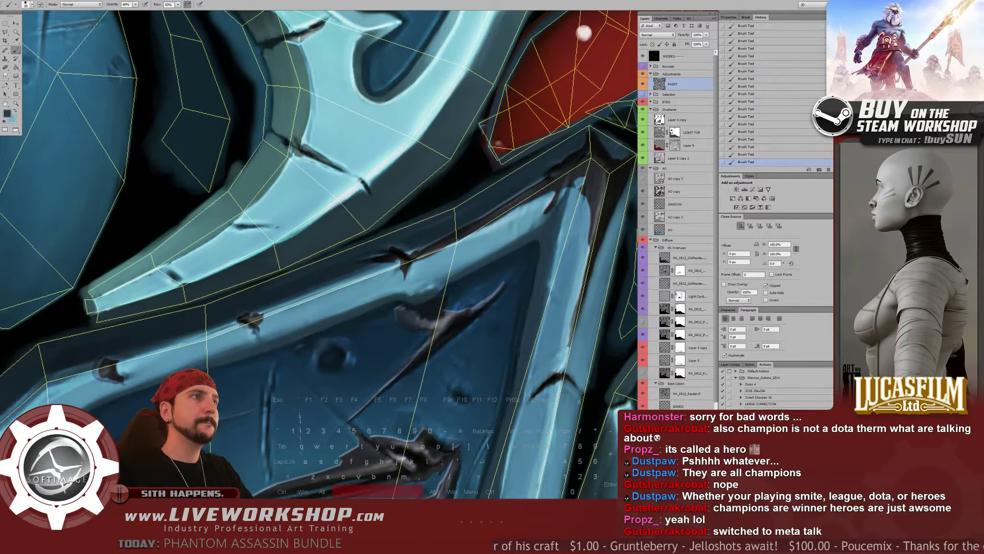
{"action": "left_click_drag", "start_coordinate": [312, 269], "coordinate": [391, 212]}
{"action": "key", "text": "bracketleft"}
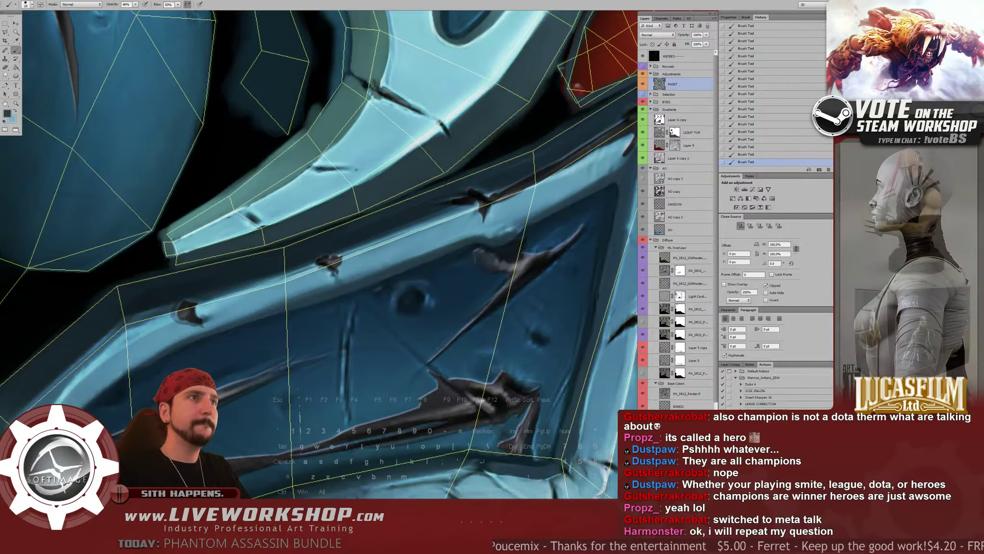
{"action": "left_click_drag", "start_coordinate": [299, 372], "coordinate": [292, 378]}
Sample blue tones and brush smoother shading into the lower trim of the uppermost rear helmet plate, near its pointed end
{"action": "scroll", "coordinate": [414, 166], "scroll_direction": "down", "scroll_amount": 3, "text": "alt"}
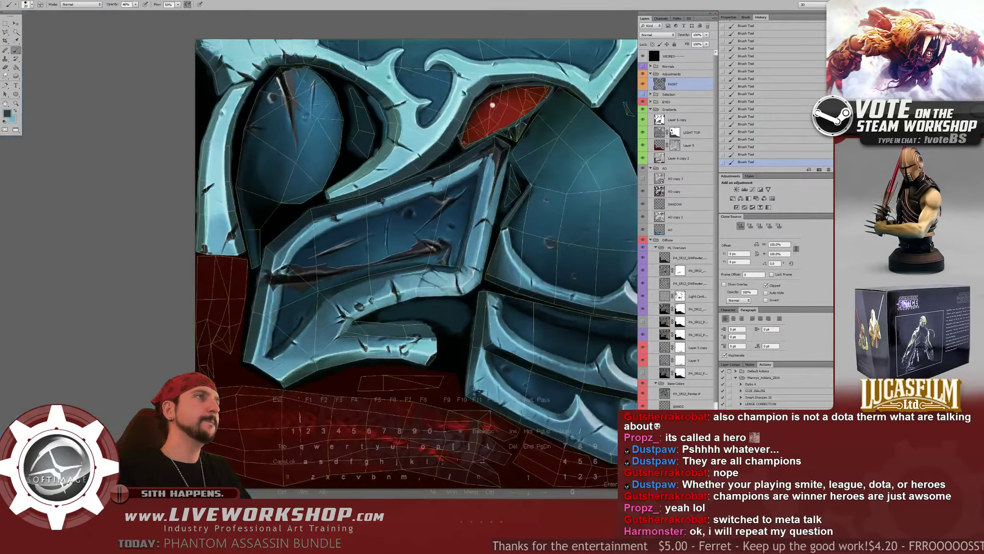
{"action": "left_click_drag", "start_coordinate": [413, 166], "coordinate": [319, 175]}
{"action": "left_click_drag", "start_coordinate": [541, 263], "coordinate": [467, 176]}
{"action": "scroll", "coordinate": [474, 240], "scroll_direction": "up", "scroll_amount": 2, "text": "alt"}
{"action": "scroll", "coordinate": [426, 224], "scroll_direction": "up", "scroll_amount": 1, "text": "alt"}
{"action": "left_click", "coordinate": [390, 324], "text": "alt"}
{"action": "left_click_drag", "start_coordinate": [360, 99], "coordinate": [342, 106]}
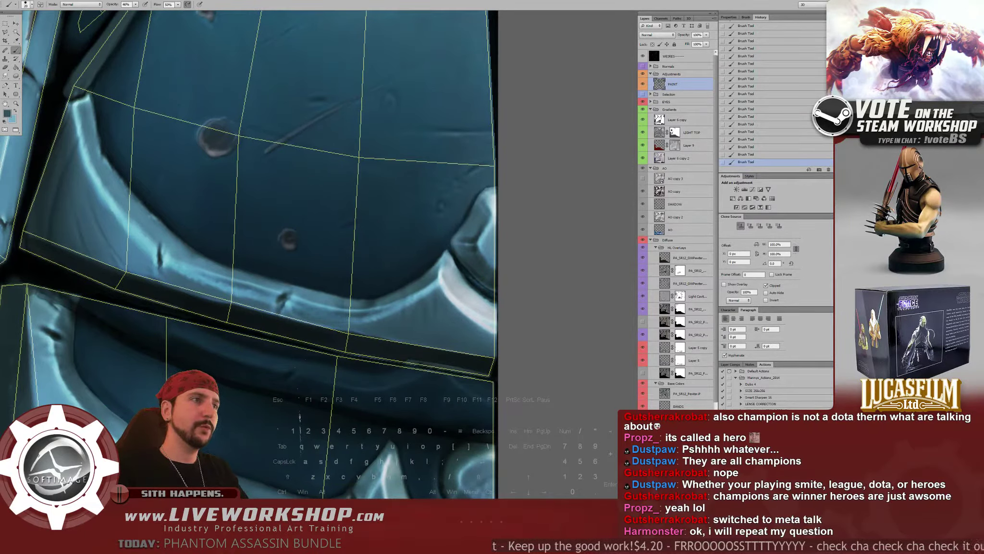
{"action": "left_click_drag", "start_coordinate": [358, 321], "coordinate": [428, 295]}
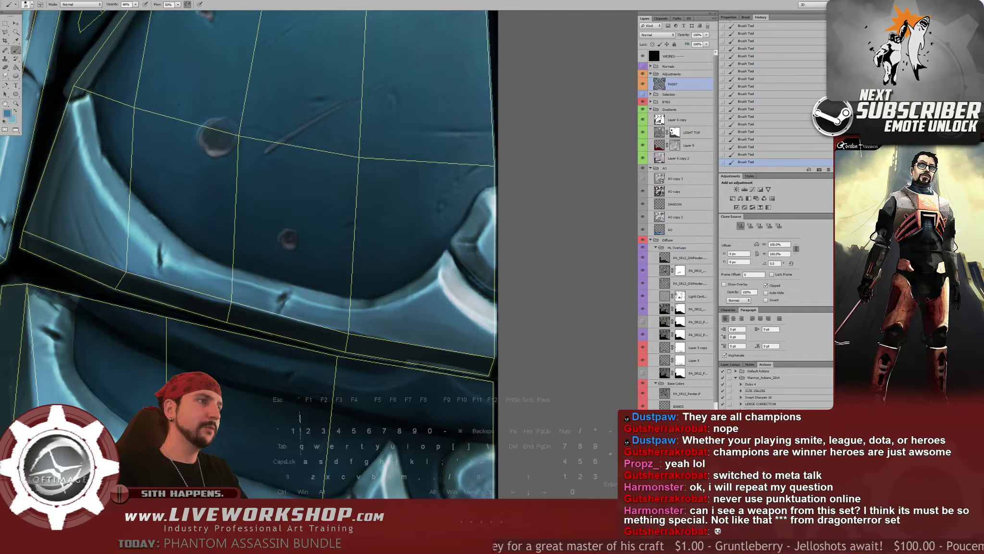
{"action": "left_click", "coordinate": [422, 314], "text": "alt"}
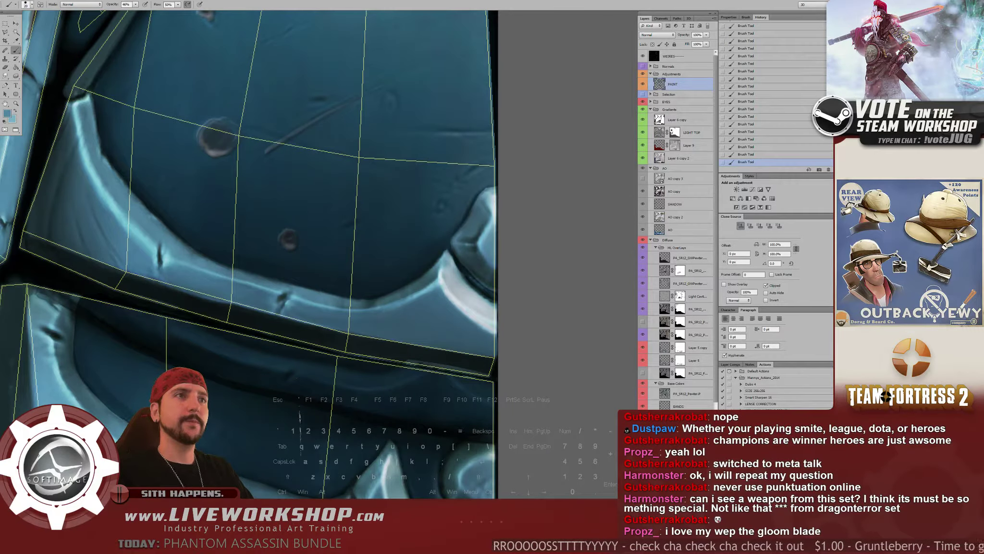
Paint smooth dark shading across the upper part of the second rear helmet plate, beneath the first plate's edge
{"action": "left_click_drag", "start_coordinate": [224, 265], "coordinate": [268, 119]}
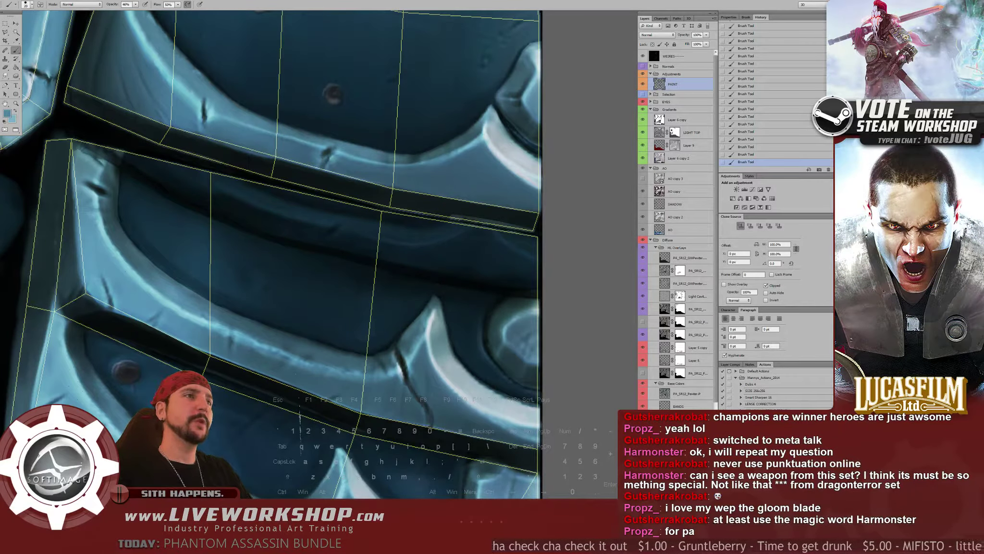
{"action": "left_click", "coordinate": [155, 194], "text": "alt"}
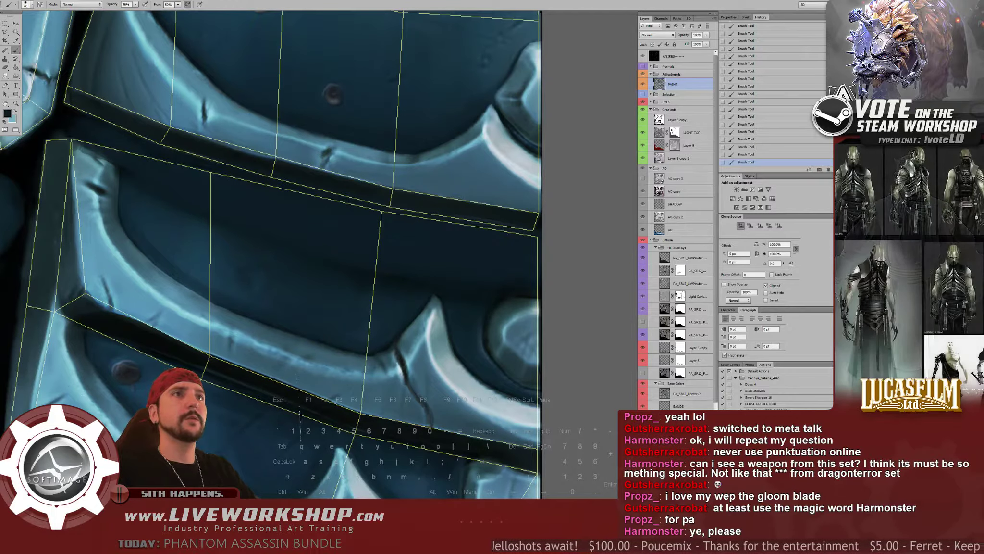
{"action": "left_click_drag", "start_coordinate": [151, 204], "coordinate": [160, 132]}
{"action": "left_click", "coordinate": [251, 139], "text": "alt"}
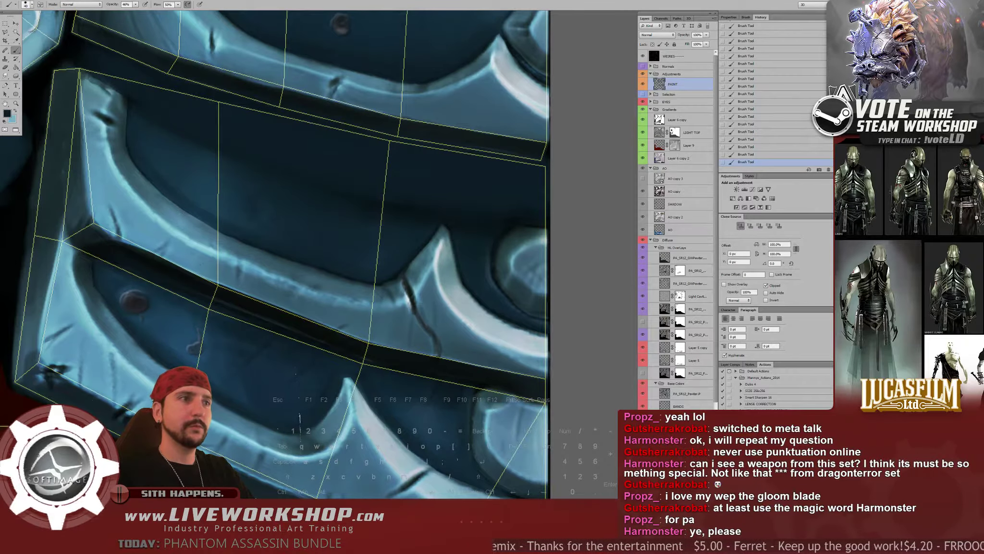
Switch to Softimage and check the repainted rear plates up close and the whole helmet from the front
{"action": "key", "text": "alt+Tab"}
{"action": "middle_click_drag", "start_coordinate": [486, 192], "coordinate": [414, 205]}
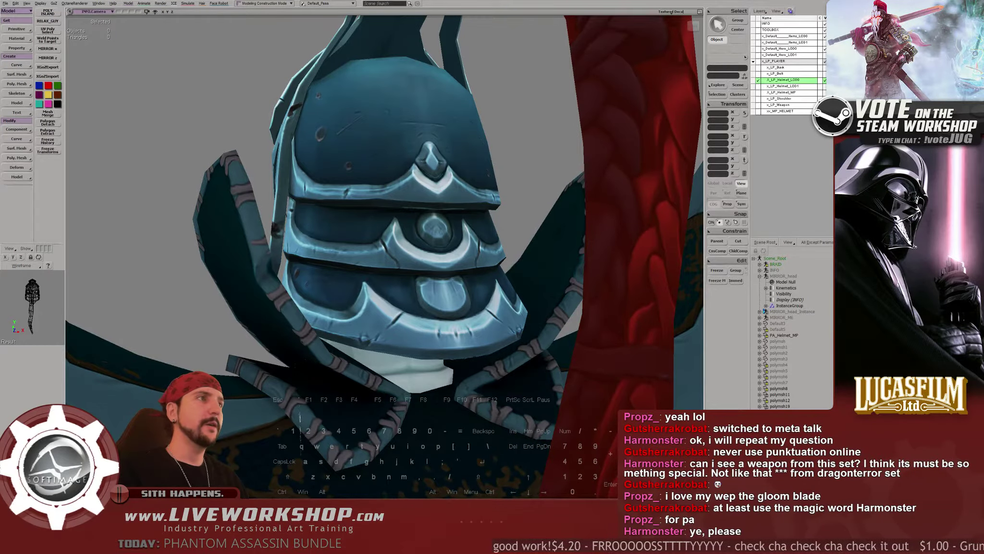
{"action": "middle_click_drag", "start_coordinate": [399, 279], "coordinate": [457, 308]}
{"action": "middle_click_drag", "start_coordinate": [456, 307], "coordinate": [345, 253]}
{"action": "key", "text": "c"}
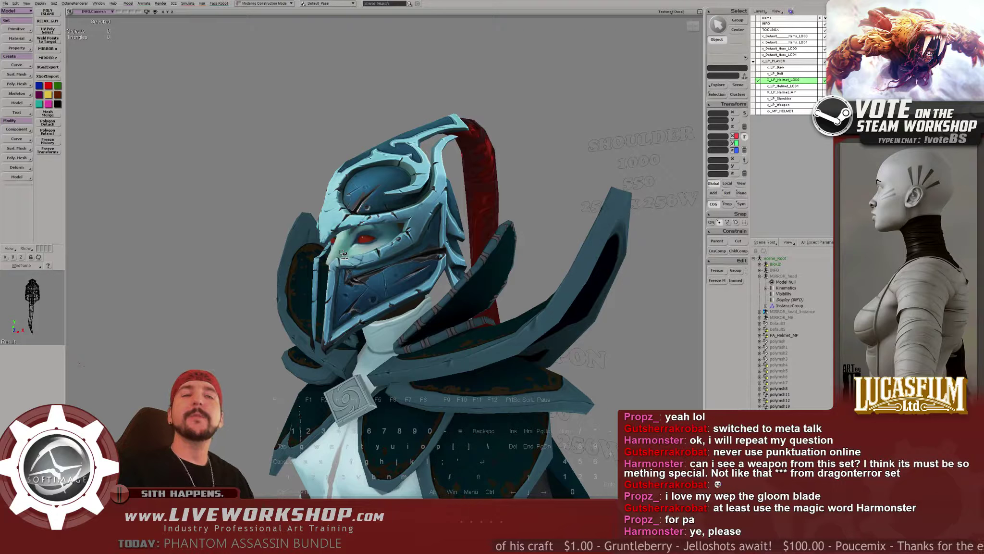
{"action": "key", "text": "Escape"}
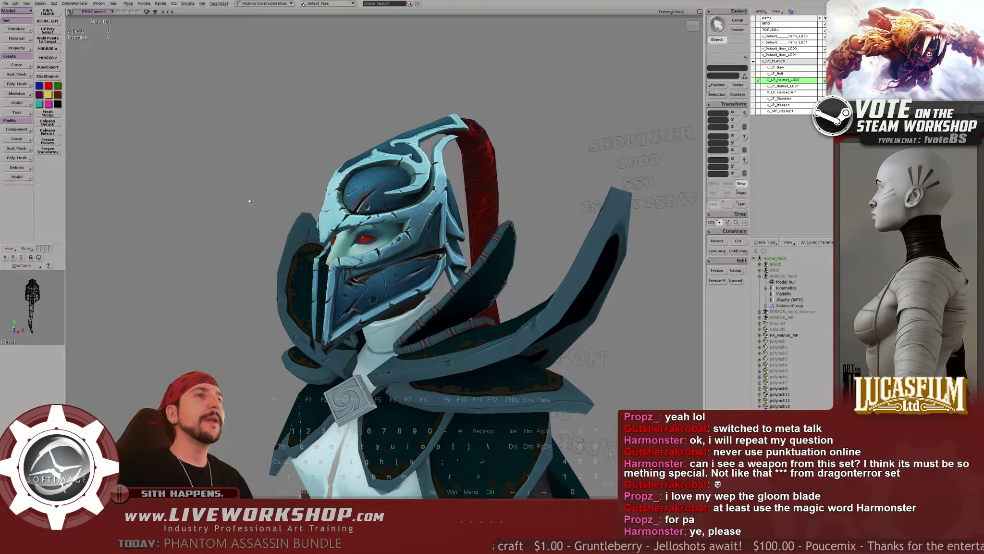
{"action": "right_click_drag", "start_coordinate": [263, 212], "coordinate": [272, 196]}
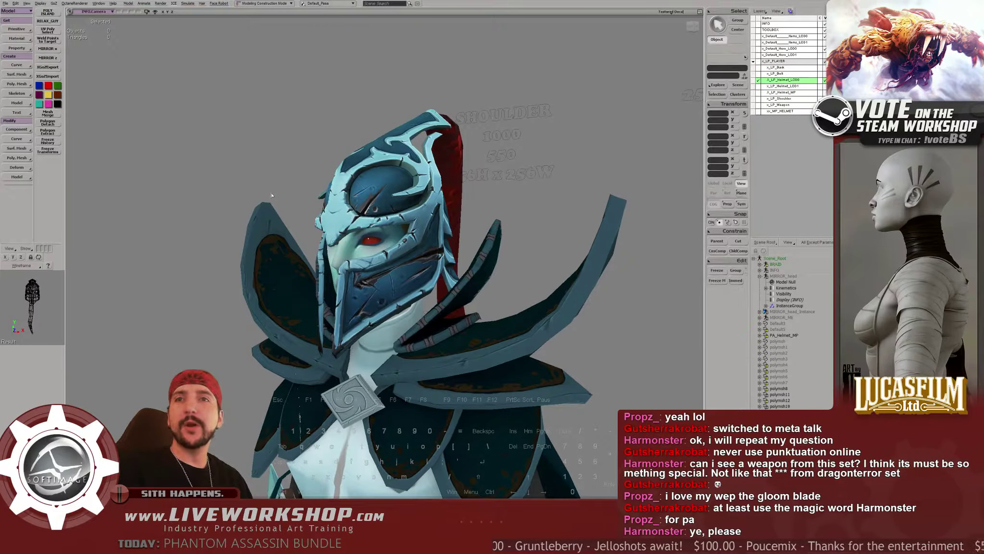
{"action": "left_click_drag", "start_coordinate": [272, 195], "coordinate": [286, 166]}
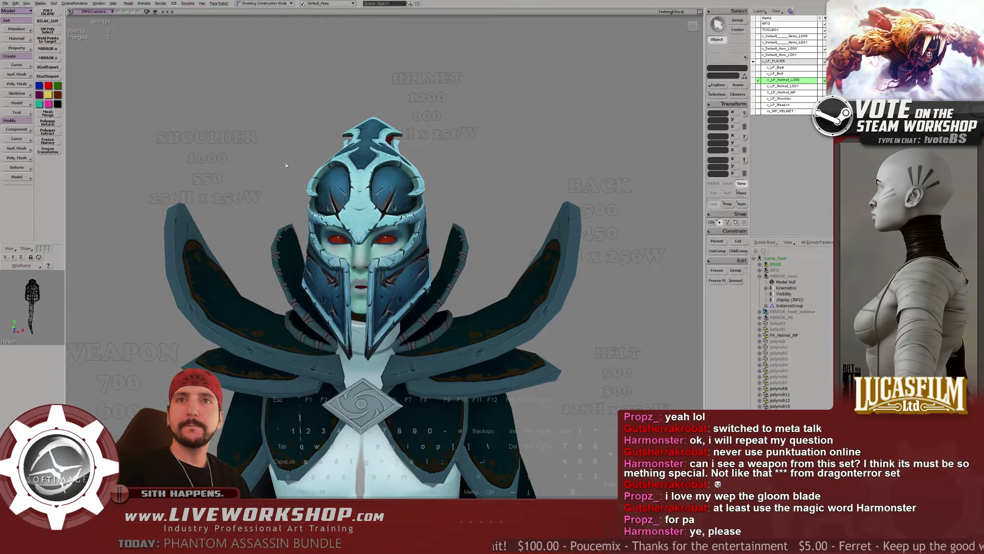
Select the helmet mesh, examine its wireframe from the side, and switch back to Photoshop
{"action": "left_click", "coordinate": [365, 202]}
{"action": "scroll", "coordinate": [391, 192], "scroll_direction": "down", "scroll_amount": 5}
{"action": "middle_click_drag", "start_coordinate": [481, 192], "coordinate": [327, 216]}
{"action": "left_click", "coordinate": [296, 168]}
{"action": "left_click", "coordinate": [327, 192]}
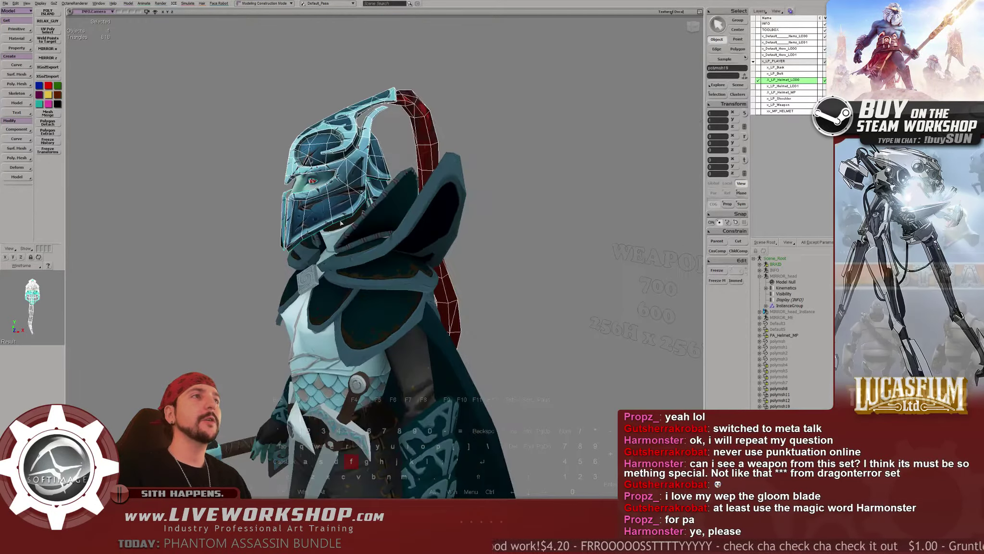
{"action": "left_click", "coordinate": [268, 142]}
{"action": "middle_click_drag", "start_coordinate": [268, 143], "coordinate": [349, 200]}
{"action": "left_click", "coordinate": [349, 200]}
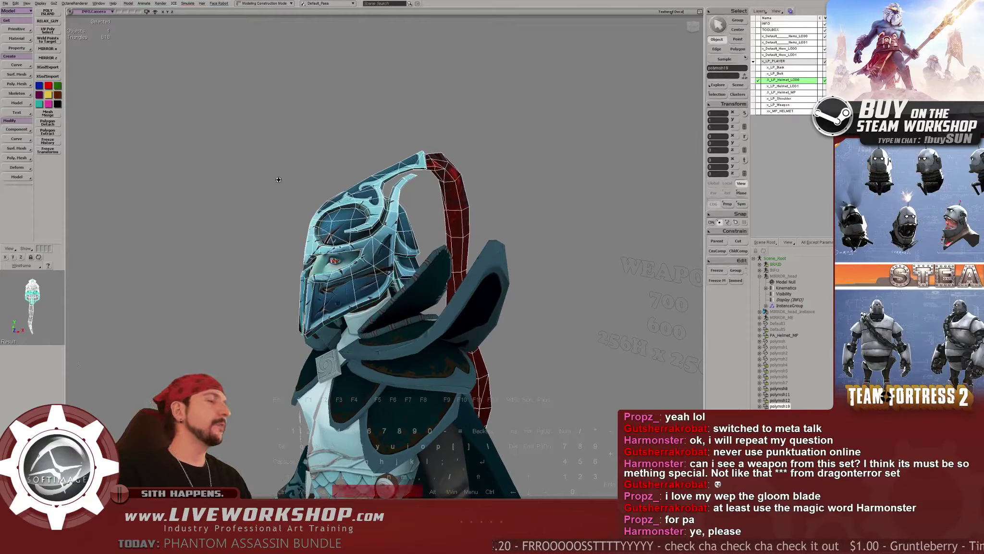
{"action": "middle_click_drag", "start_coordinate": [278, 177], "coordinate": [454, 218]}
{"action": "left_click", "coordinate": [274, 157]}
{"action": "key", "text": "alt+Tab"}
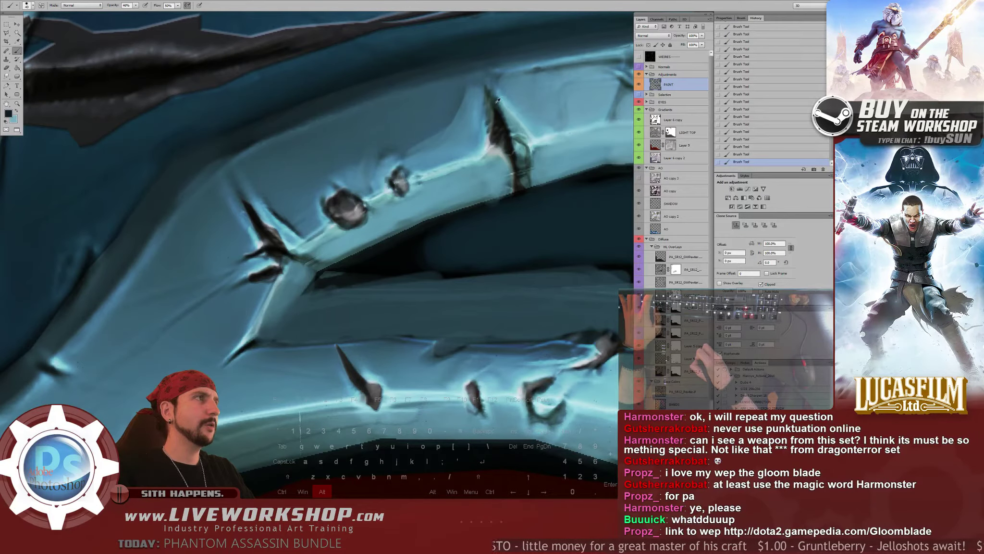
Sample dark crack and blue plate tones with a smaller brush and refine the shading around the long cracks in the cheek plate
{"action": "key", "text": "bracketleft"}
{"action": "key", "text": "bracketleft"}
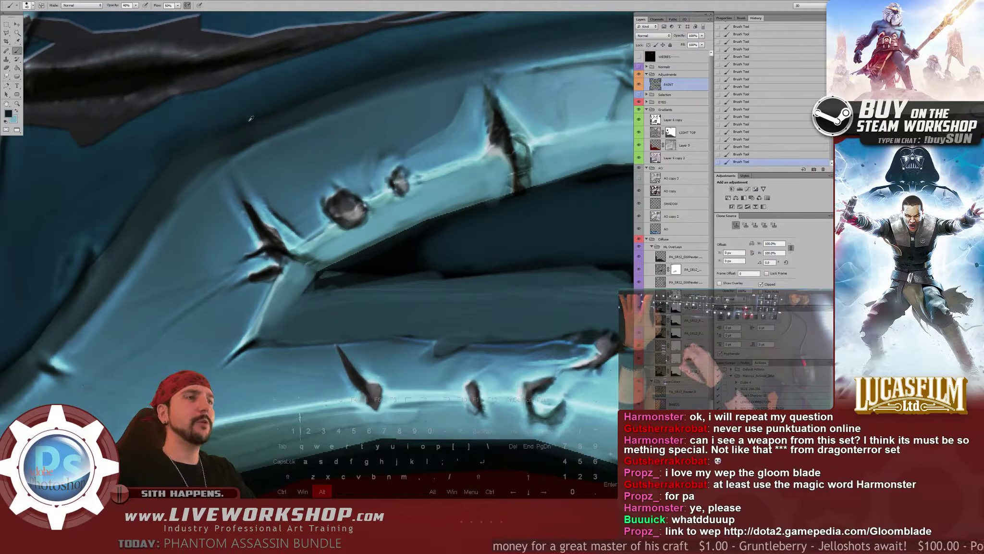
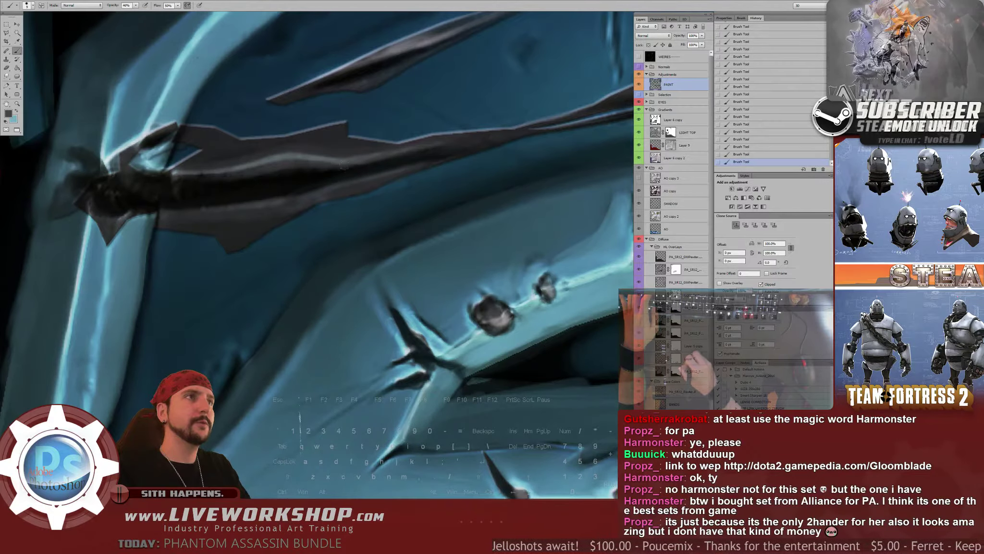
{"action": "left_click", "coordinate": [204, 181], "text": "alt"}
{"action": "left_click_drag", "start_coordinate": [336, 144], "coordinate": [229, 273]}
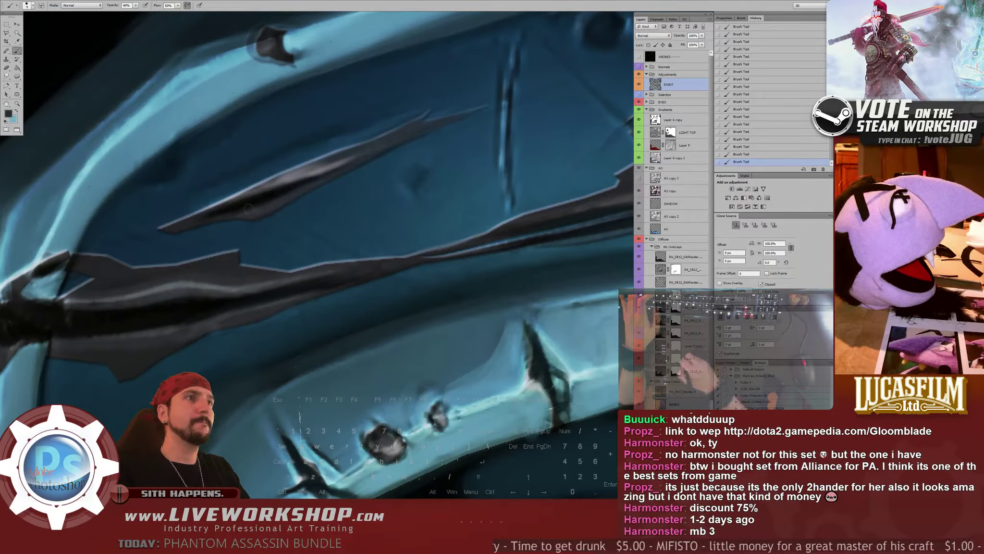
{"action": "left_click_drag", "start_coordinate": [268, 191], "coordinate": [262, 209]}
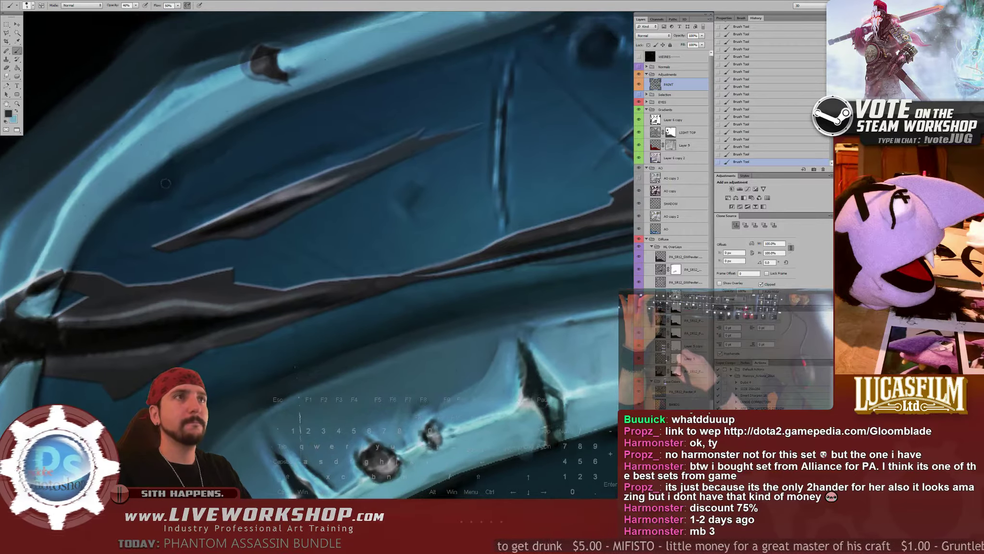
{"action": "left_click", "coordinate": [144, 200], "text": "alt"}
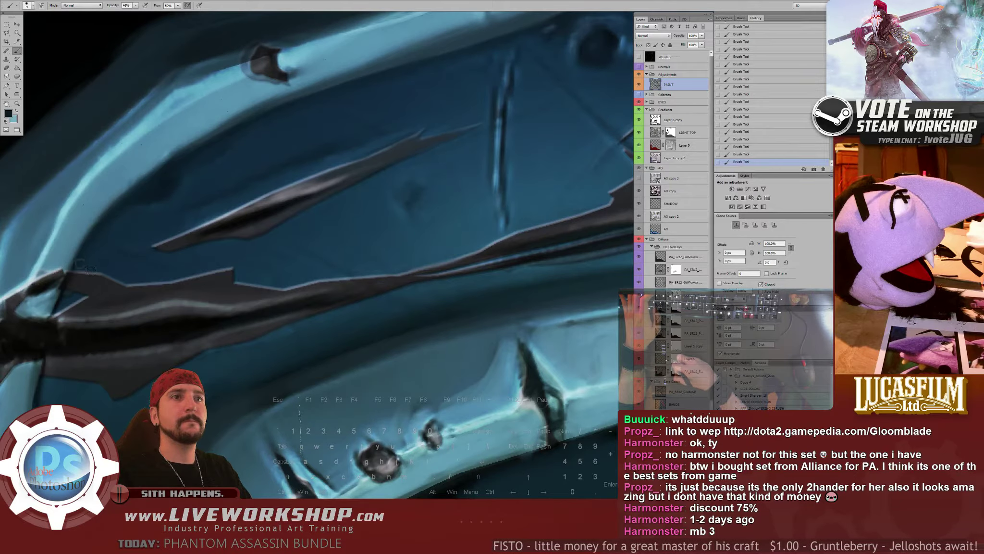
View the whole helmet texture, check the painted helmet on the character in Softimage from a three-quarter view, and return to Photoshop
{"action": "key", "text": "F1"}
{"action": "key", "text": "F1"}
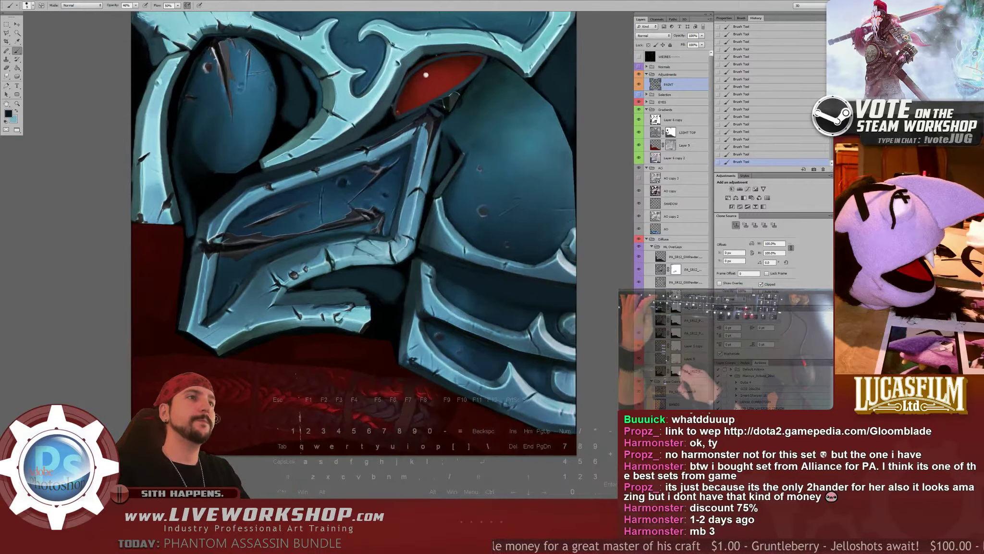
{"action": "key", "text": "super"}
{"action": "right_click_drag", "start_coordinate": [476, 254], "coordinate": [375, 254]}
{"action": "middle_click_drag", "start_coordinate": [376, 254], "coordinate": [380, 276]}
{"action": "right_click_drag", "start_coordinate": [380, 276], "coordinate": [415, 285]}
{"action": "left_click_drag", "start_coordinate": [416, 284], "coordinate": [355, 270]}
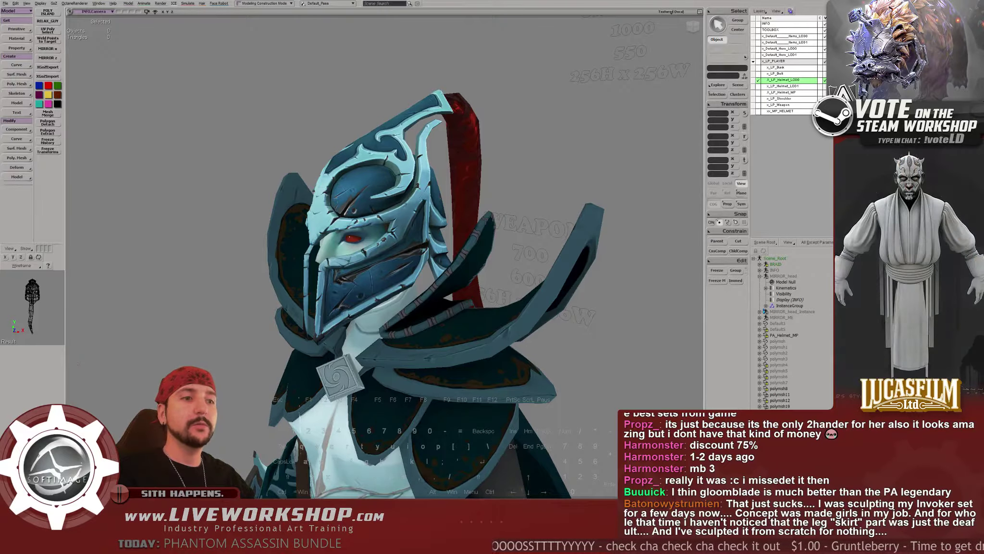
{"action": "key", "text": "alt+Tab"}
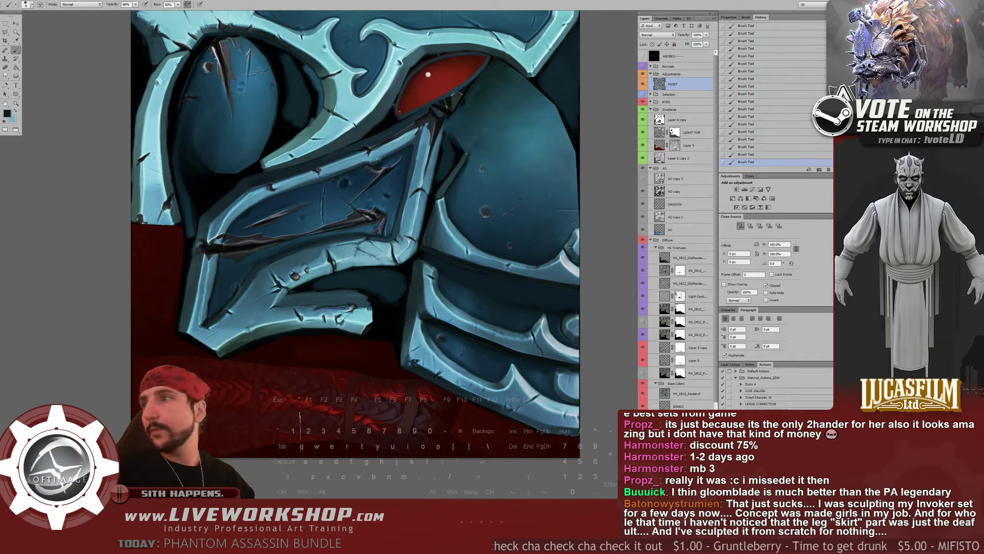
Show the helmet texture in a floating document window and compare it with a closer view of the helmet model in Softimage
{"action": "key", "text": "f"}
{"action": "key", "text": "f"}
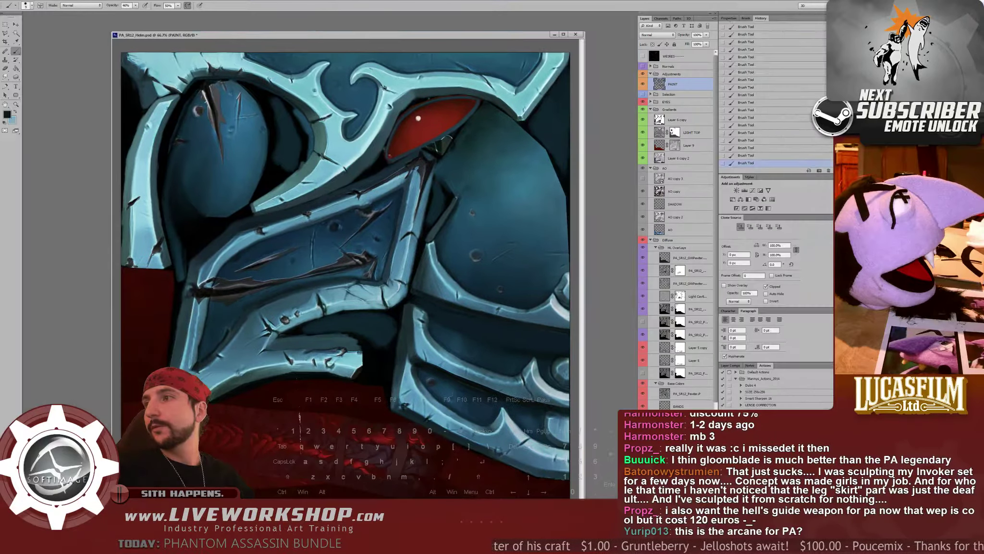
{"action": "key", "text": "space"}
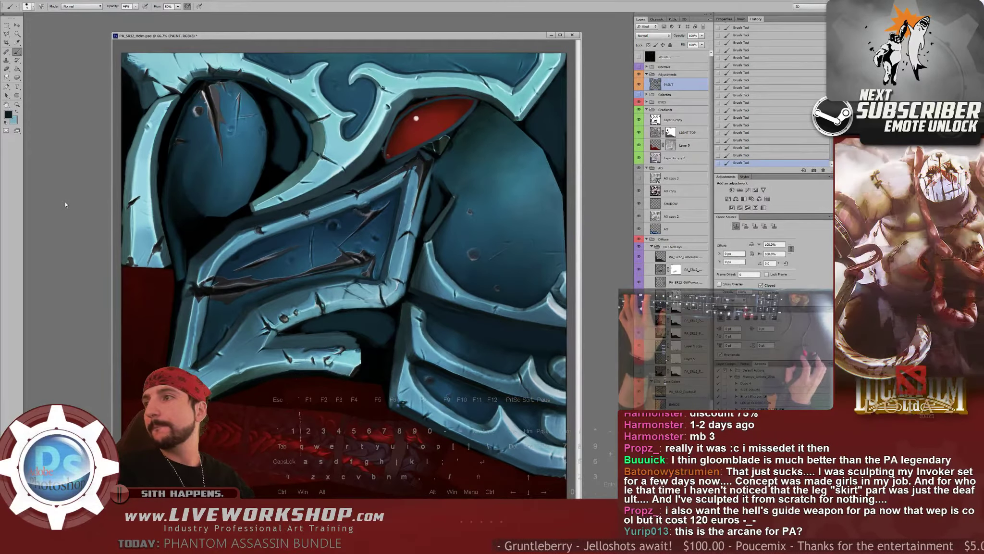
{"action": "key", "text": "alt+Tab"}
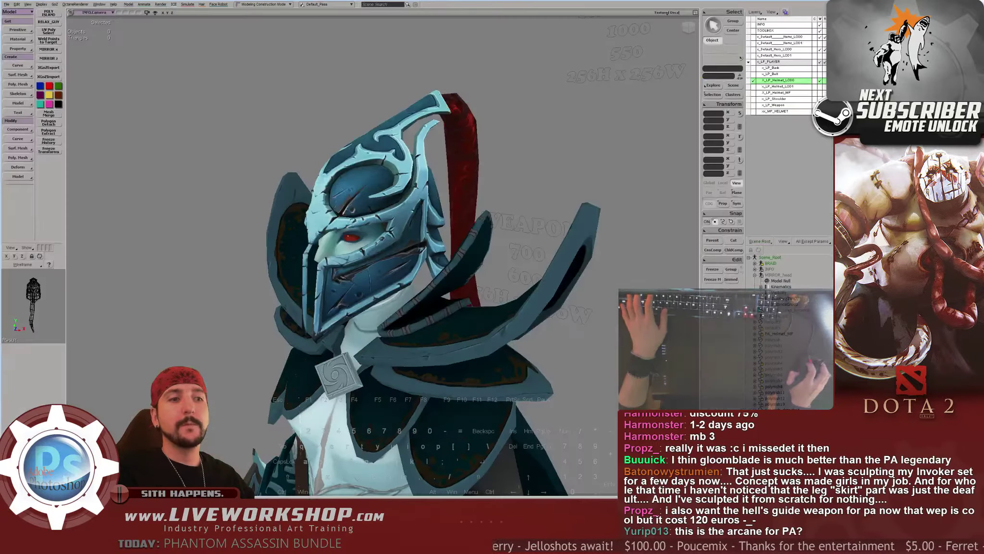
{"action": "key", "text": "alt+Tab"}
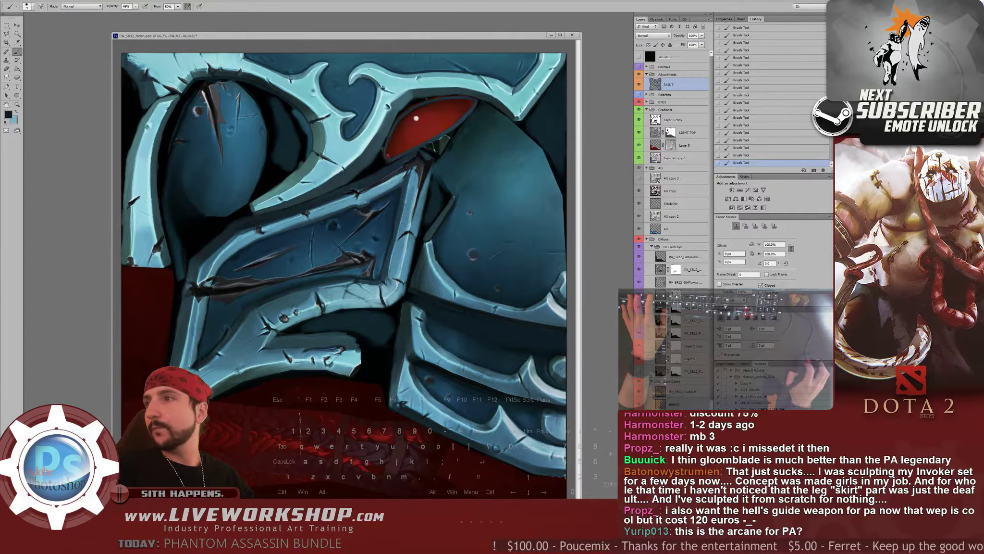
{"action": "key", "text": "alt+Tab"}
{"action": "middle_click_drag", "start_coordinate": [177, 321], "coordinate": [218, 329]}
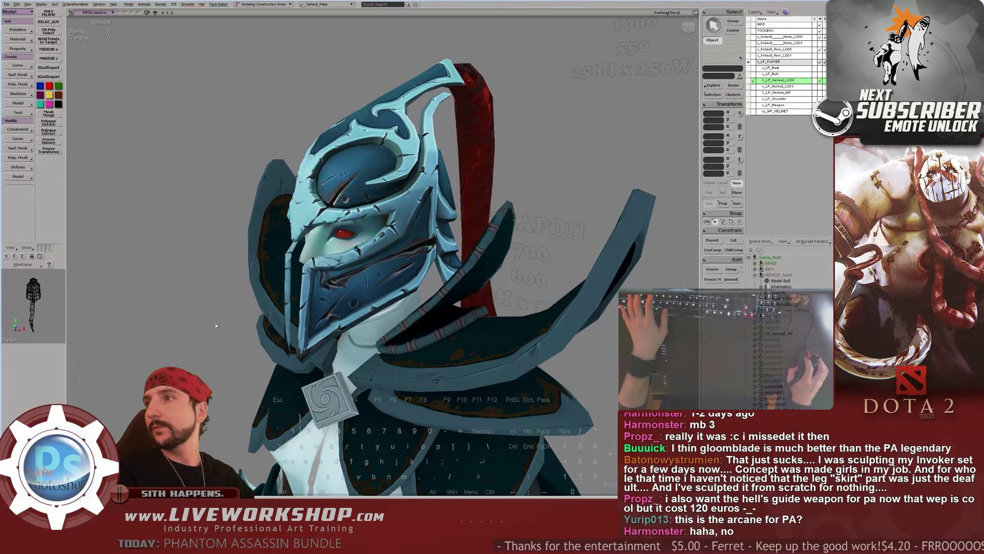
{"action": "key", "text": "alt+Tab"}
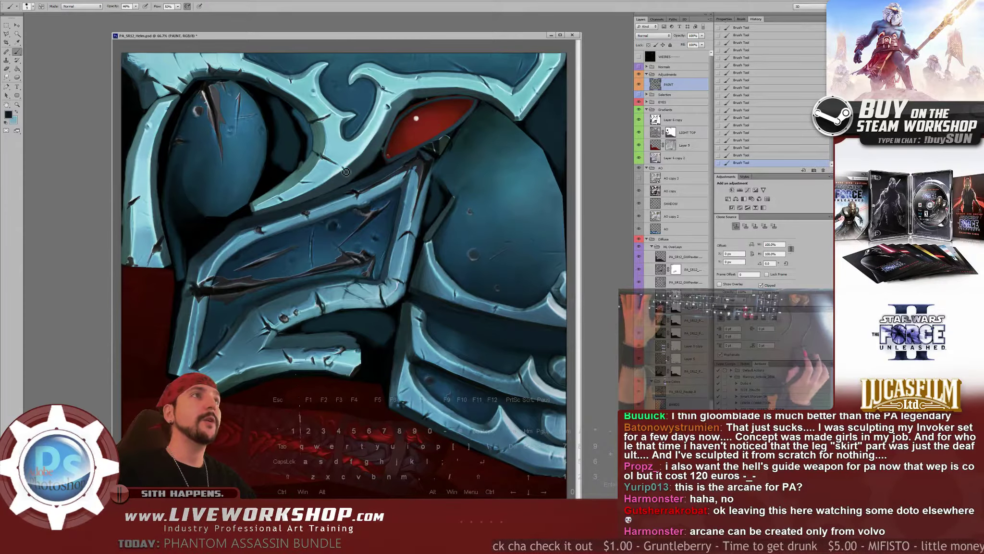
Sample the dark grey-green bevel tone with a larger brush and smooth the shading along the inner bevel around the oval helmet recess
{"action": "key", "text": "F2"}
{"action": "key", "text": "F2"}
{"action": "key", "text": "F2"}
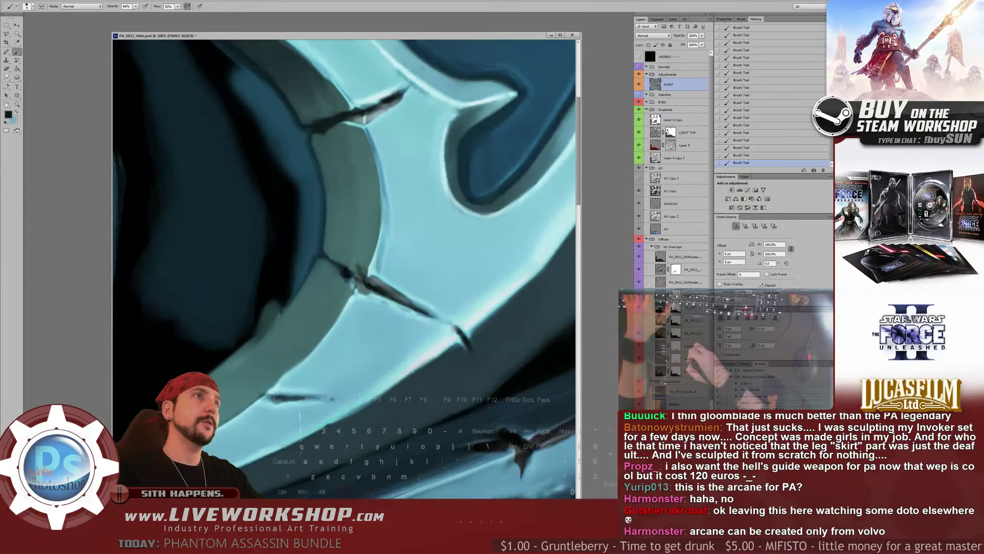
{"action": "left_click_drag", "start_coordinate": [342, 137], "coordinate": [342, 226]}
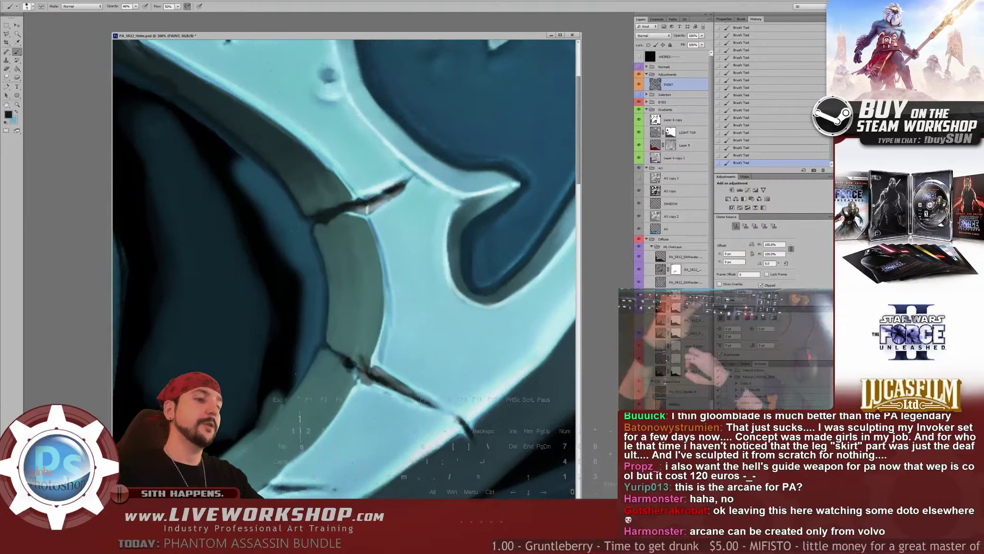
{"action": "key", "text": "bracketright"}
{"action": "key", "text": "bracketright"}
{"action": "left_click_drag", "start_coordinate": [352, 149], "coordinate": [351, 165]}
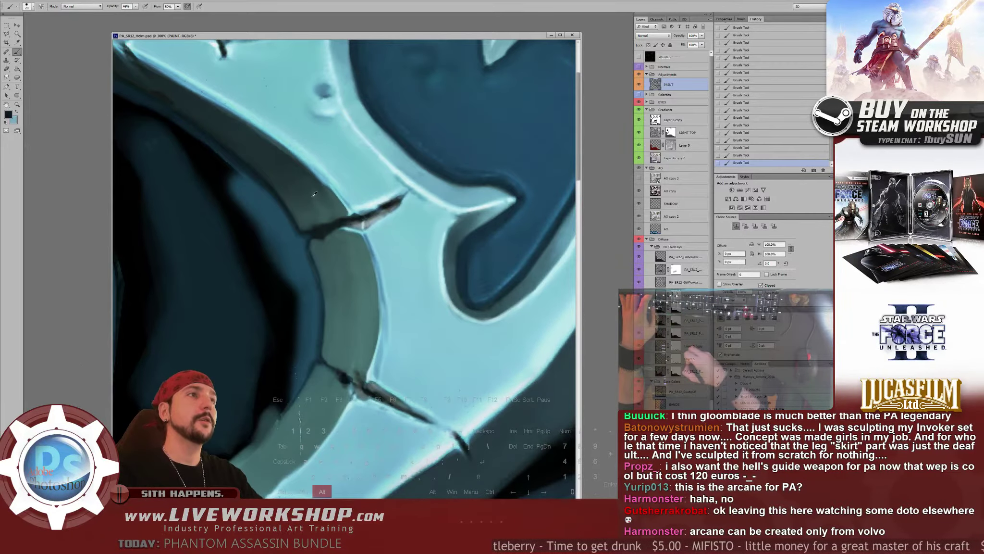
{"action": "left_click", "coordinate": [291, 188], "text": "alt"}
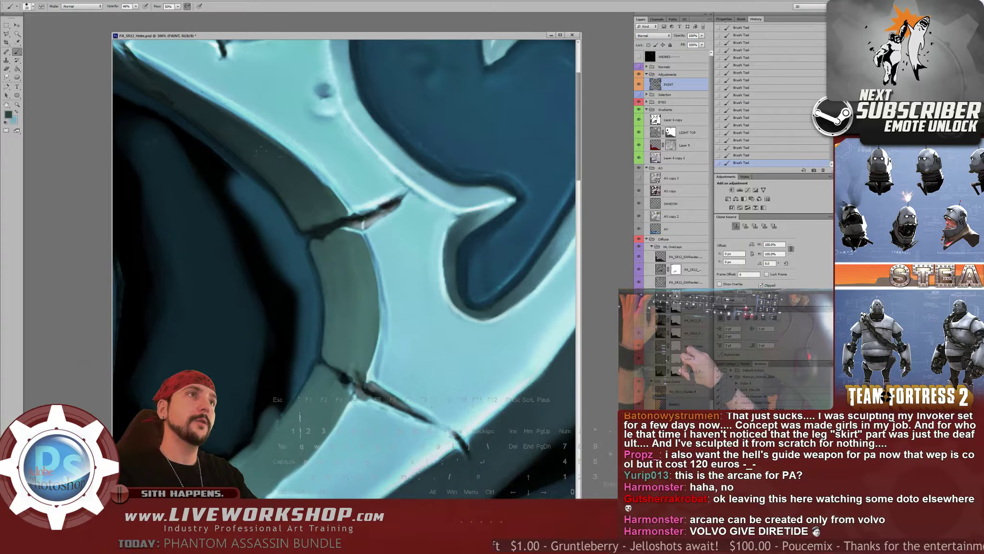
{"action": "left_click_drag", "start_coordinate": [111, 67], "coordinate": [385, 191]}
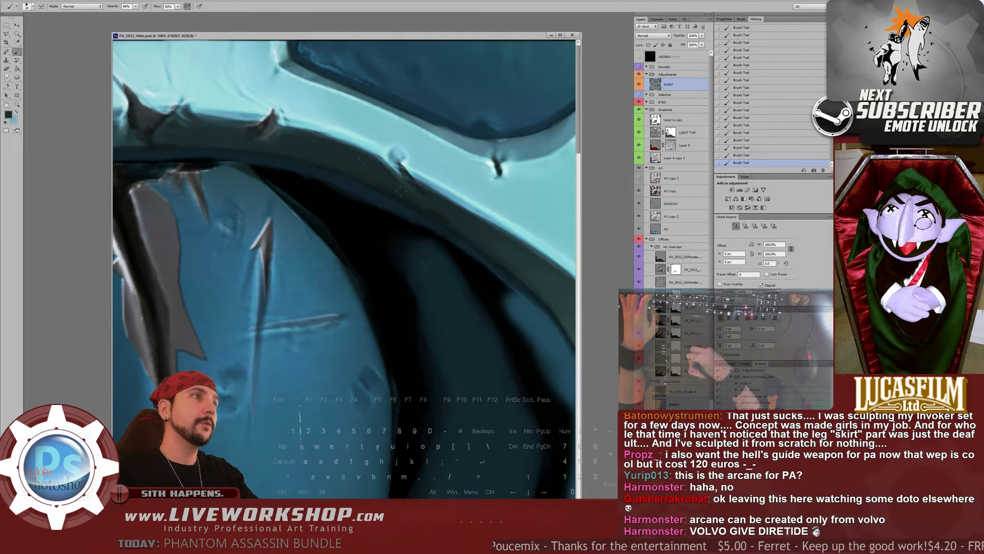
{"action": "left_click_drag", "start_coordinate": [431, 201], "coordinate": [349, 167]}
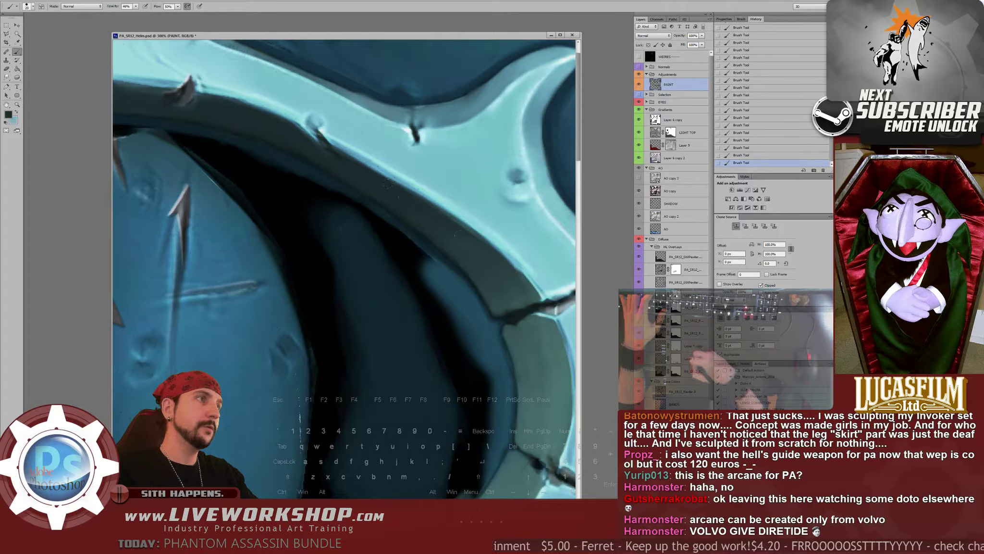
{"action": "left_click_drag", "start_coordinate": [320, 190], "coordinate": [402, 221]}
{"action": "left_click_drag", "start_coordinate": [348, 163], "coordinate": [575, 163]}
Sample a mid-blue tone with a smaller brush and refine the edge between the oval recess's dark bevel and light trim
{"action": "key", "text": "bracketleft"}
{"action": "key", "text": "bracketleft"}
{"action": "left_click", "coordinate": [288, 129], "text": "alt"}
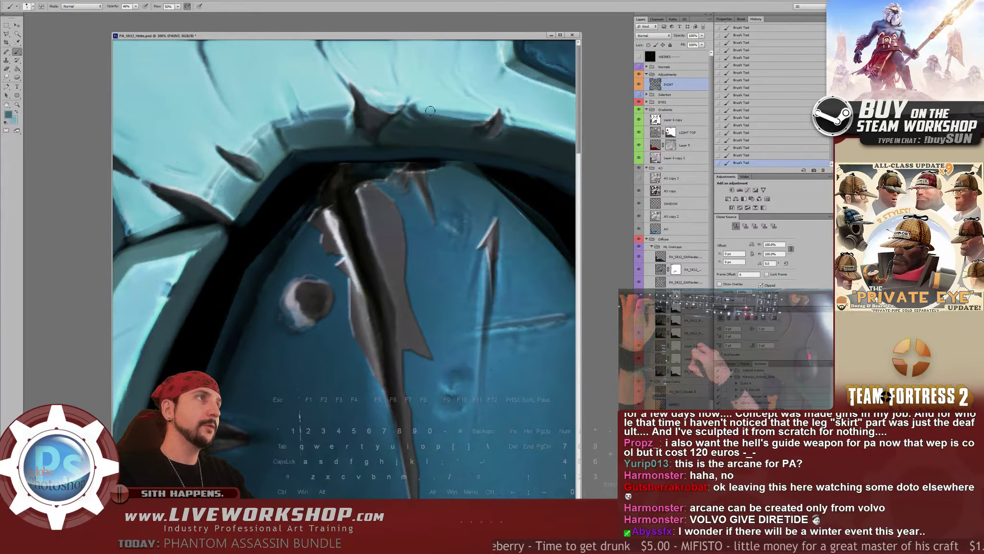
{"action": "left_click_drag", "start_coordinate": [485, 116], "coordinate": [333, 123]}
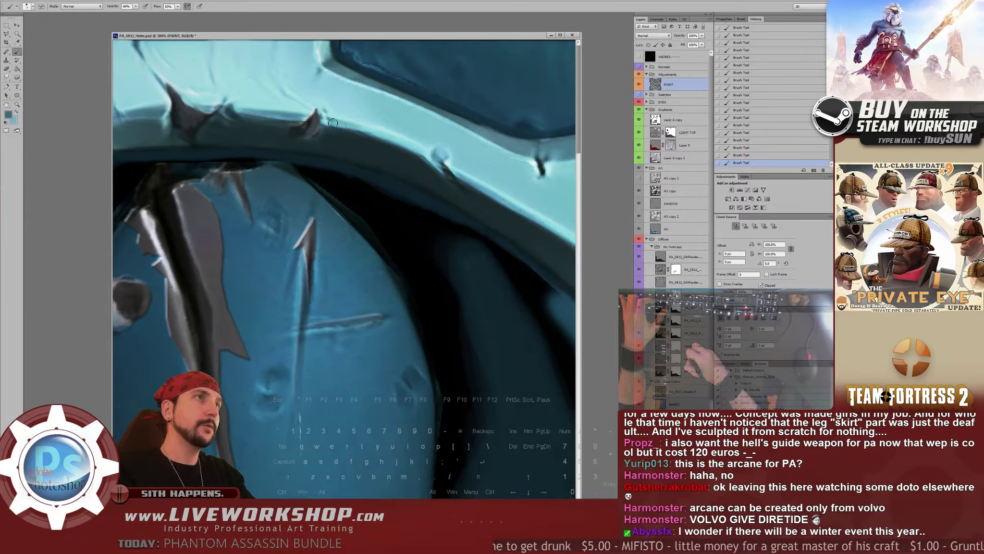
{"action": "left_click_drag", "start_coordinate": [476, 178], "coordinate": [345, 151]}
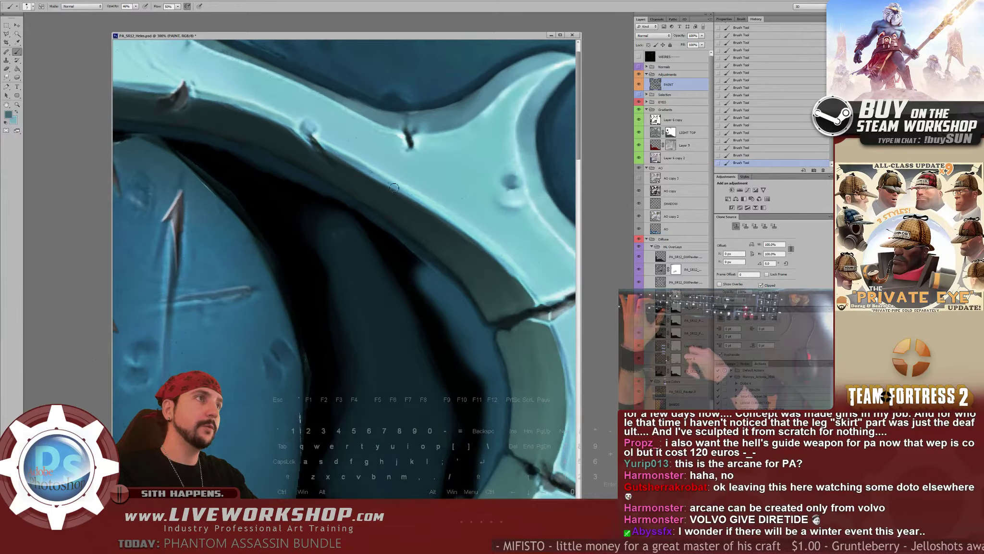
{"action": "left_click_drag", "start_coordinate": [438, 211], "coordinate": [355, 165]}
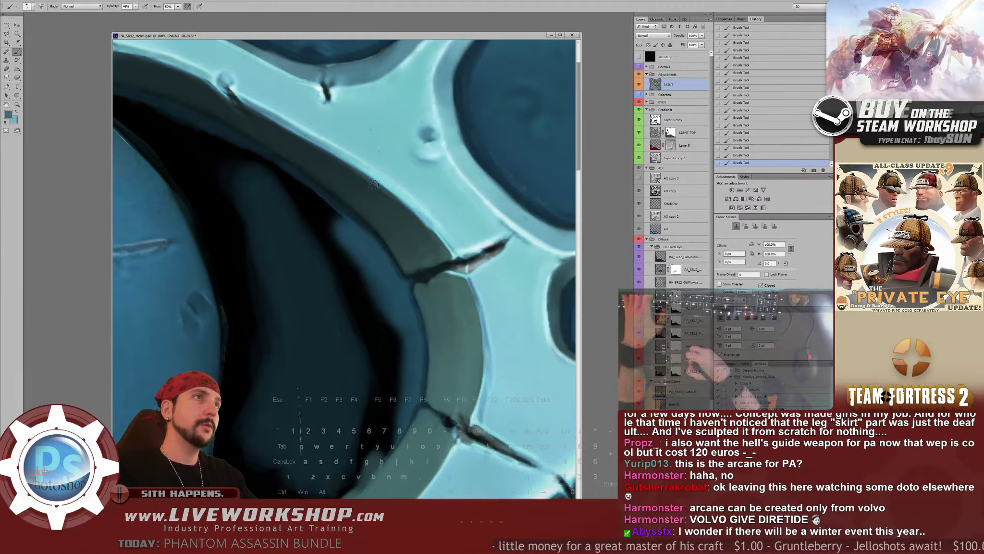
Fit the texture in view, switch to Softimage, and examine the repainted recess bevel up close and the helmet from a distance
{"action": "key", "text": "ctrl+0"}
{"action": "key", "text": "super"}
{"action": "key", "text": "alt+Tab"}
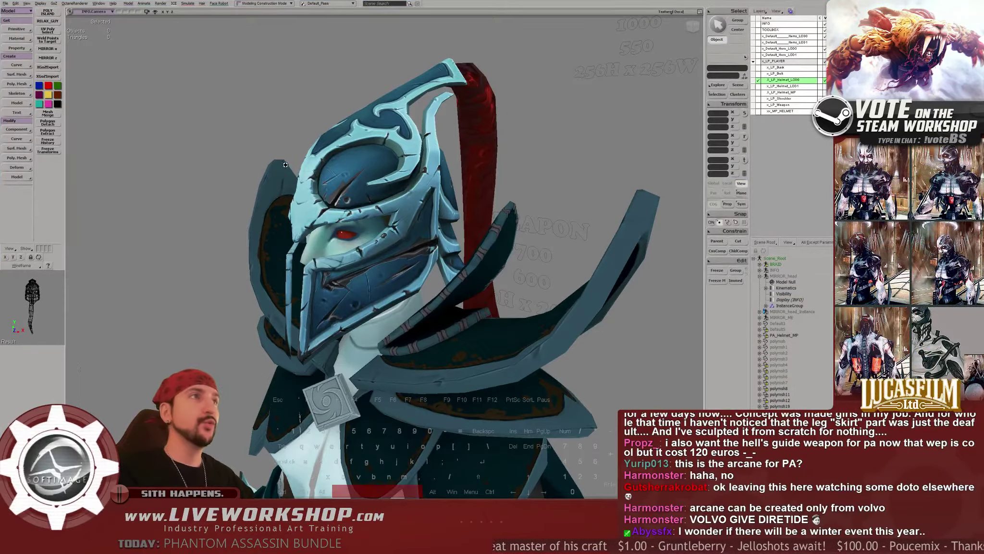
{"action": "scroll", "coordinate": [285, 164], "scroll_direction": "up", "scroll_amount": 5}
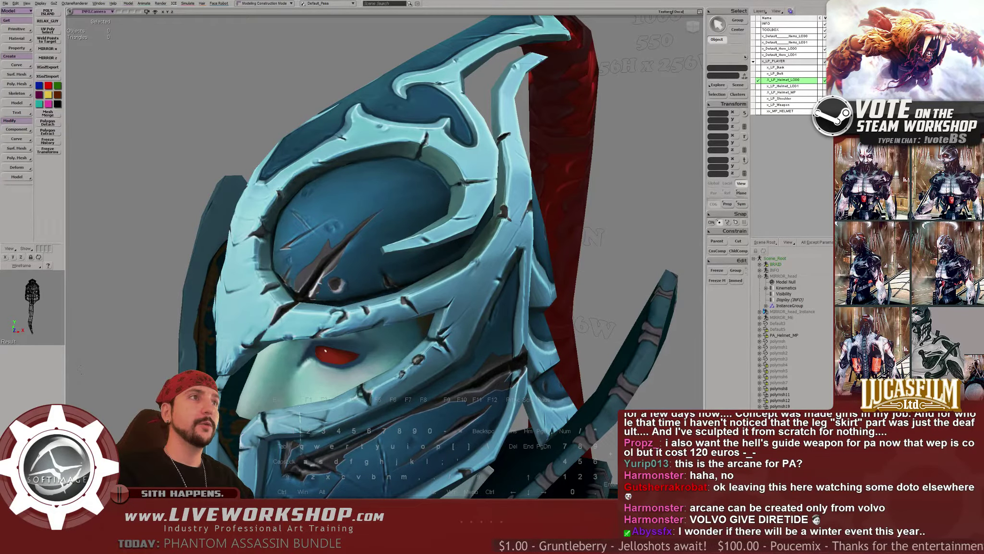
{"action": "scroll", "coordinate": [338, 171], "scroll_direction": "down", "scroll_amount": 3}
{"action": "scroll", "coordinate": [337, 170], "scroll_direction": "down", "scroll_amount": 3}
{"action": "mouse_move", "coordinate": [373, 211]}
{"action": "right_mouse_down"}
{"action": "mouse_move", "coordinate": [425, 215]}
{"action": "mouse_move", "coordinate": [375, 219]}
{"action": "right_mouse_up"}
{"action": "middle_click_drag", "start_coordinate": [375, 219], "coordinate": [252, 212]}
{"action": "mouse_move", "coordinate": [252, 211]}
{"action": "right_mouse_down"}
{"action": "mouse_move", "coordinate": [315, 211]}
{"action": "mouse_move", "coordinate": [253, 208]}
{"action": "right_mouse_up"}
{"action": "middle_click_drag", "start_coordinate": [253, 207], "coordinate": [378, 251]}
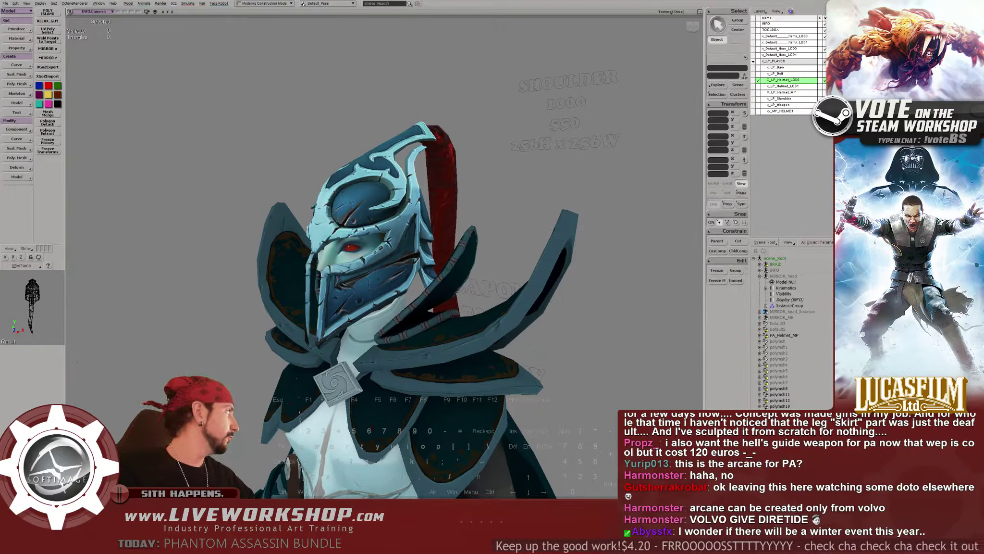
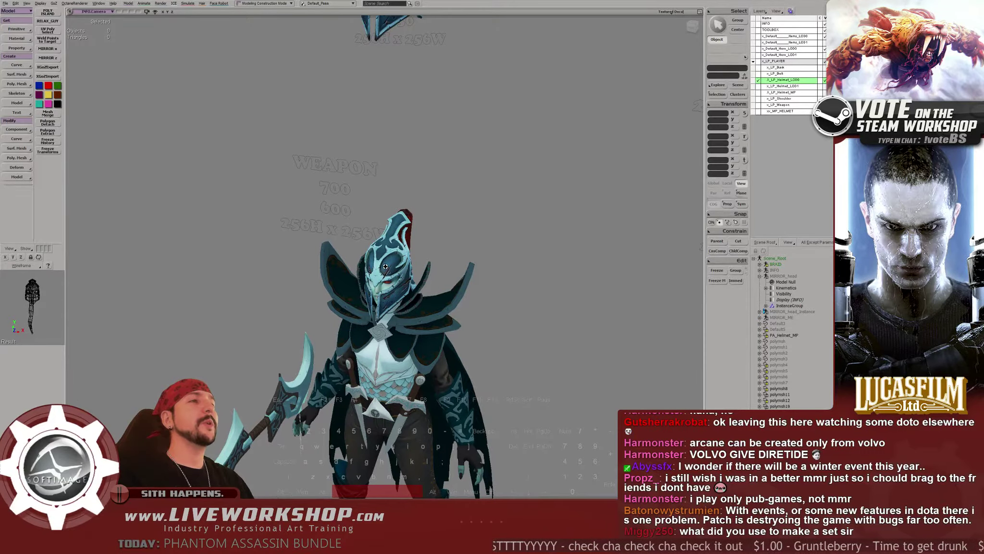
Examine the full character with its double-bladed weapon from several angles and the helmet up close from its opposite side
{"action": "right_click_drag", "start_coordinate": [376, 283], "coordinate": [361, 253]}
{"action": "middle_click_drag", "start_coordinate": [361, 253], "coordinate": [352, 302]}
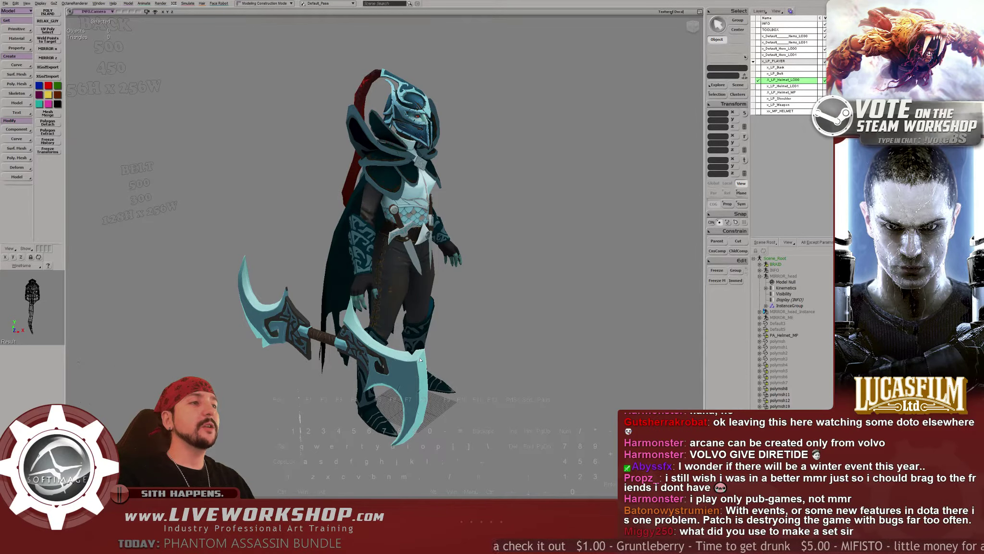
{"action": "key", "text": "space"}
{"action": "left_click_drag", "start_coordinate": [405, 213], "coordinate": [424, 227]}
{"action": "middle_click_drag", "start_coordinate": [424, 227], "coordinate": [432, 207]}
{"action": "right_click_drag", "start_coordinate": [432, 206], "coordinate": [375, 192]}
{"action": "left_click_drag", "start_coordinate": [375, 193], "coordinate": [409, 239]}
{"action": "middle_click_drag", "start_coordinate": [409, 239], "coordinate": [534, 291]}
{"action": "key", "text": "space"}
{"action": "middle_click_drag", "start_coordinate": [384, 212], "coordinate": [254, 171]}
{"action": "right_click_drag", "start_coordinate": [255, 170], "coordinate": [258, 158]}
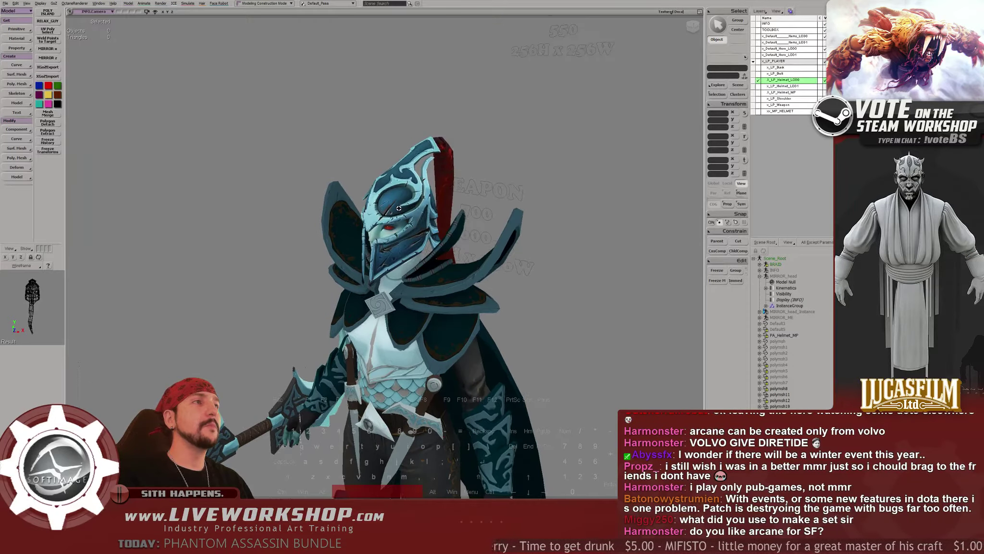
{"action": "middle_click_drag", "start_coordinate": [278, 178], "coordinate": [435, 238]}
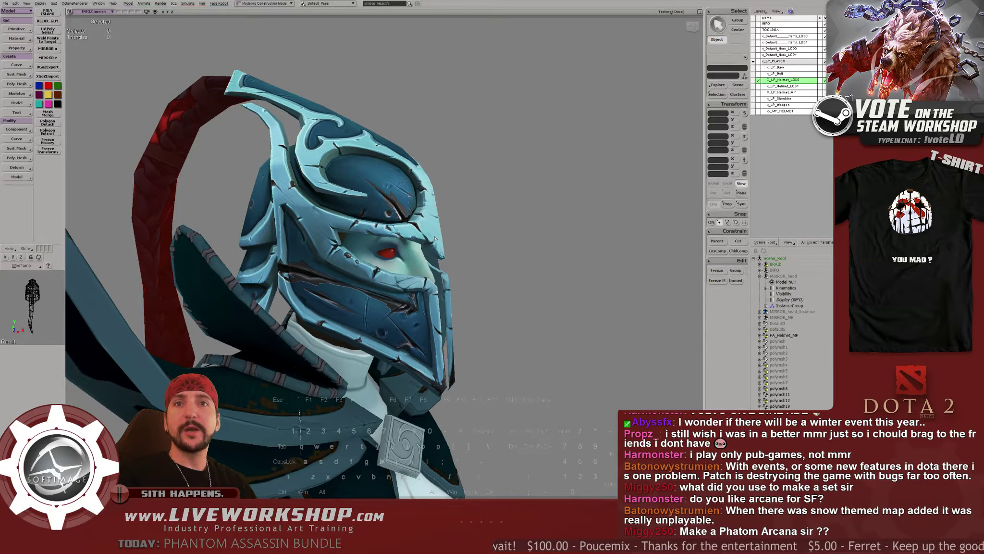
{"action": "key", "text": "space"}
{"action": "right_click_drag", "start_coordinate": [535, 254], "coordinate": [524, 258]}
Switch to Photoshop, sample the blue beside the upper diagonal crack in the cheek plate, undo one stroke and repaint there with a smaller brush
{"action": "key", "text": "alt+Tab"}
{"action": "key", "text": "space"}
{"action": "left_click_drag", "start_coordinate": [245, 70], "coordinate": [396, 137]}
{"action": "key", "text": "space"}
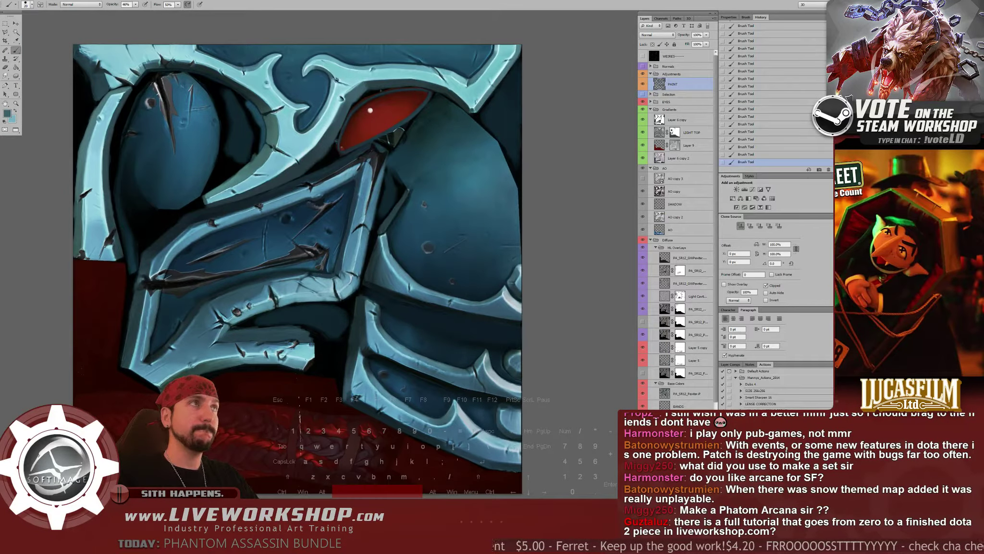
{"action": "left_click_drag", "start_coordinate": [296, 276], "coordinate": [261, 242]}
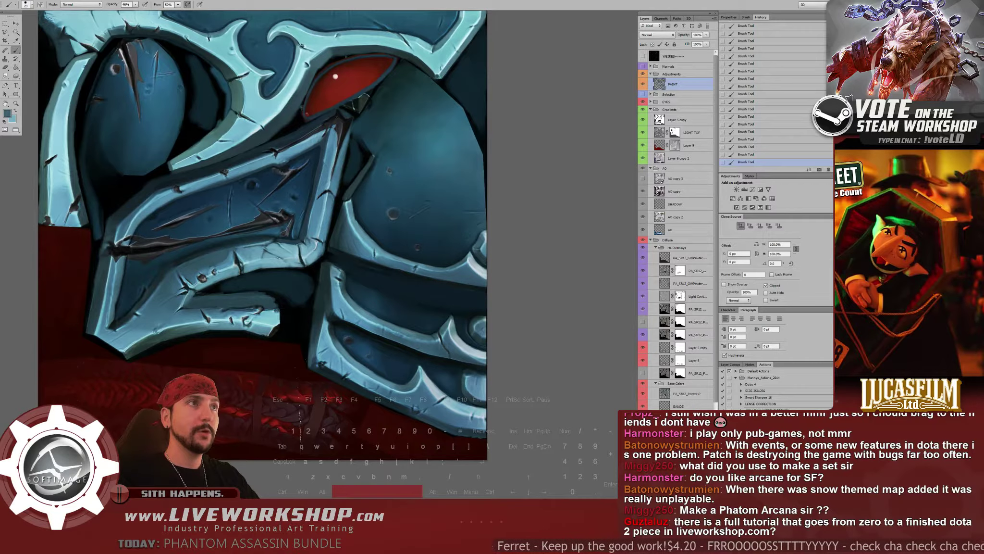
{"action": "left_click_drag", "start_coordinate": [331, 179], "coordinate": [485, 261]}
{"action": "left_click_drag", "start_coordinate": [409, 260], "coordinate": [441, 279]}
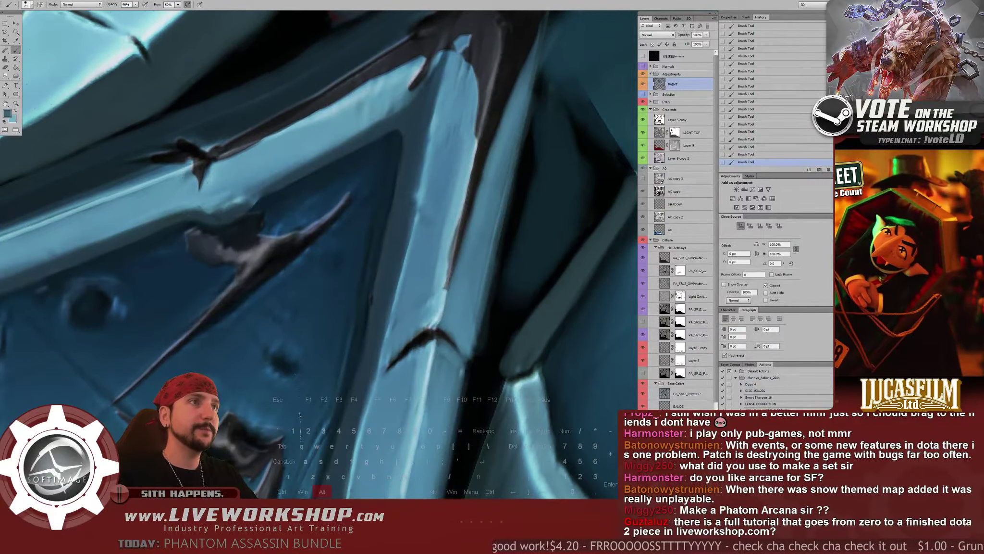
{"action": "left_click", "coordinate": [277, 228], "text": "alt"}
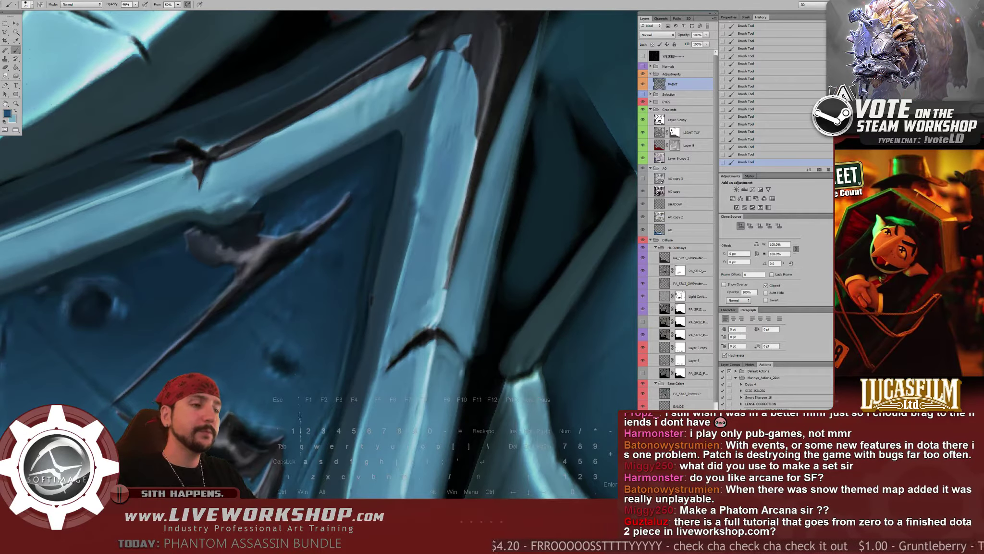
{"action": "key", "text": "ctrl+z"}
{"action": "key", "text": "["}
{"action": "left_click_drag", "start_coordinate": [288, 231], "coordinate": [297, 237]}
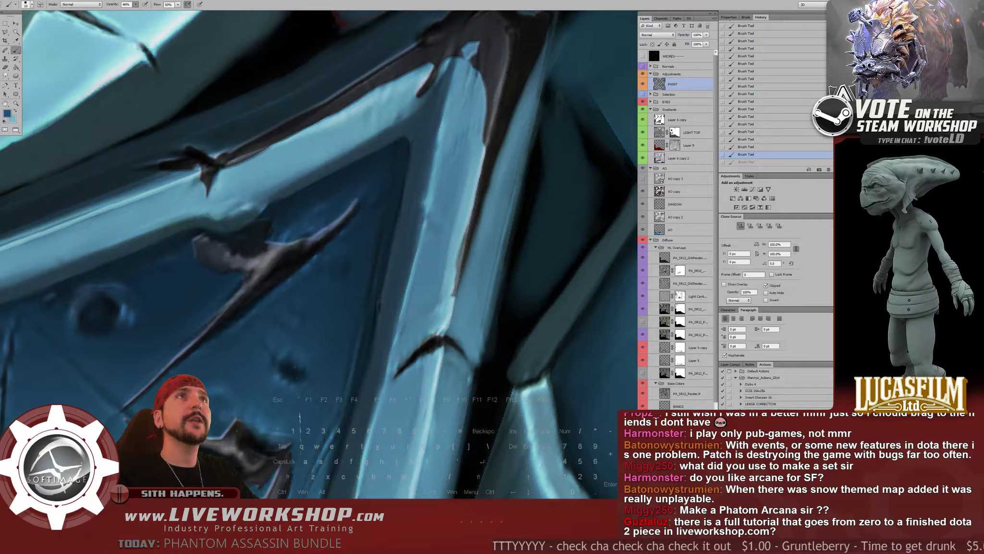
Undo the last stroke, sample neighbouring dark and mid blues, and smooth the plate surface around the upper diagonal crack
{"action": "left_click_drag", "start_coordinate": [136, 5], "coordinate": [140, 11]}
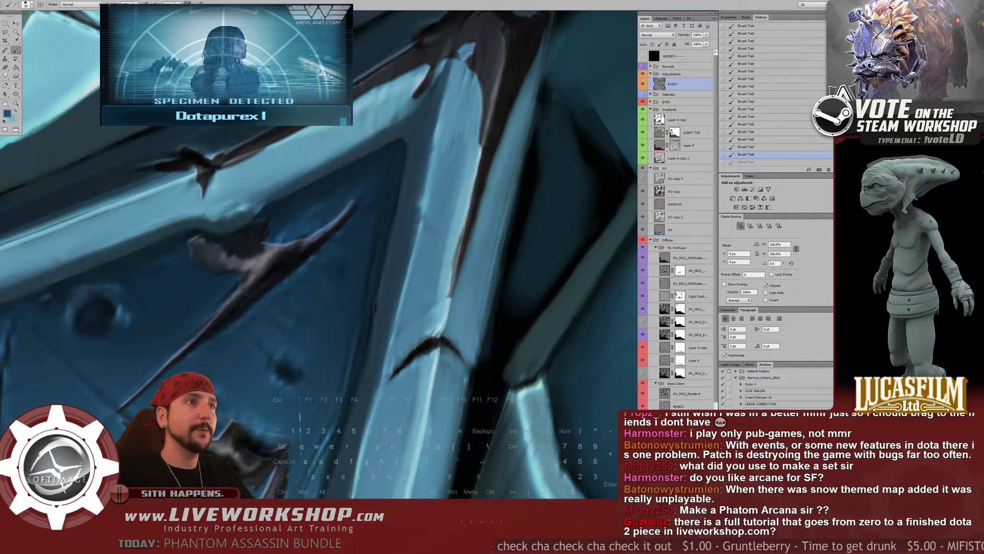
{"action": "mouse_move", "coordinate": [318, 255]}
{"action": "left_mouse_down"}
{"action": "mouse_move", "coordinate": [286, 251]}
{"action": "mouse_move", "coordinate": [300, 254]}
{"action": "left_mouse_up"}
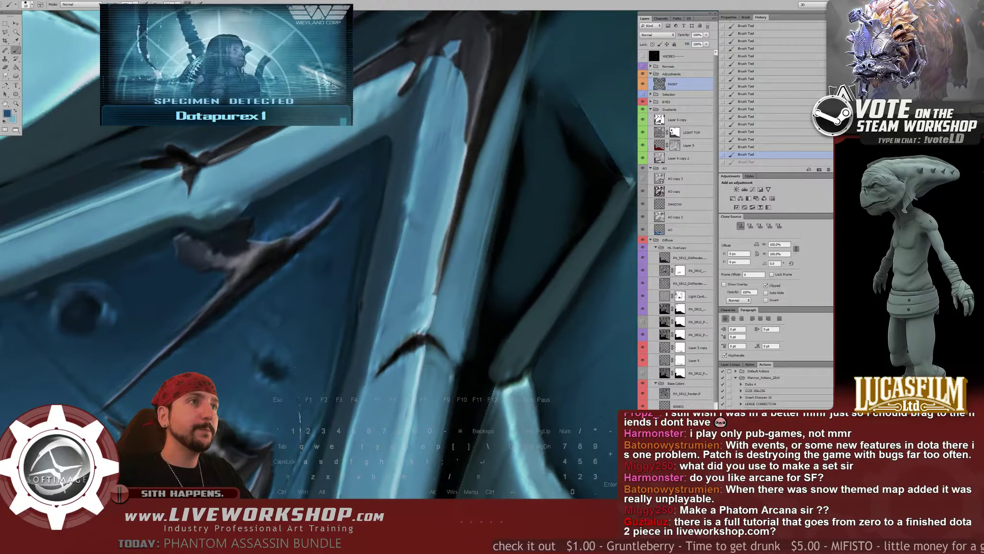
{"action": "key", "text": "ctrl+z"}
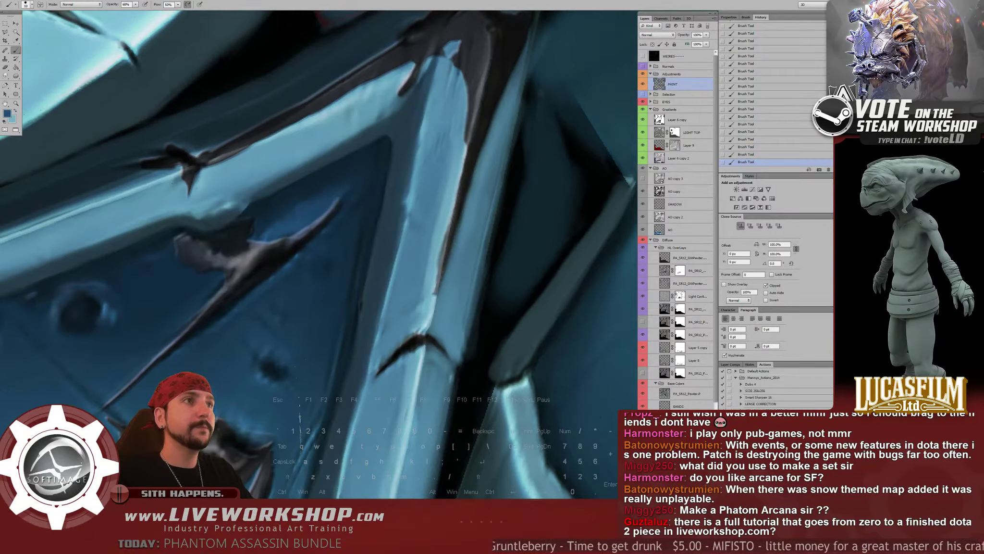
{"action": "left_click", "coordinate": [260, 220], "text": "alt"}
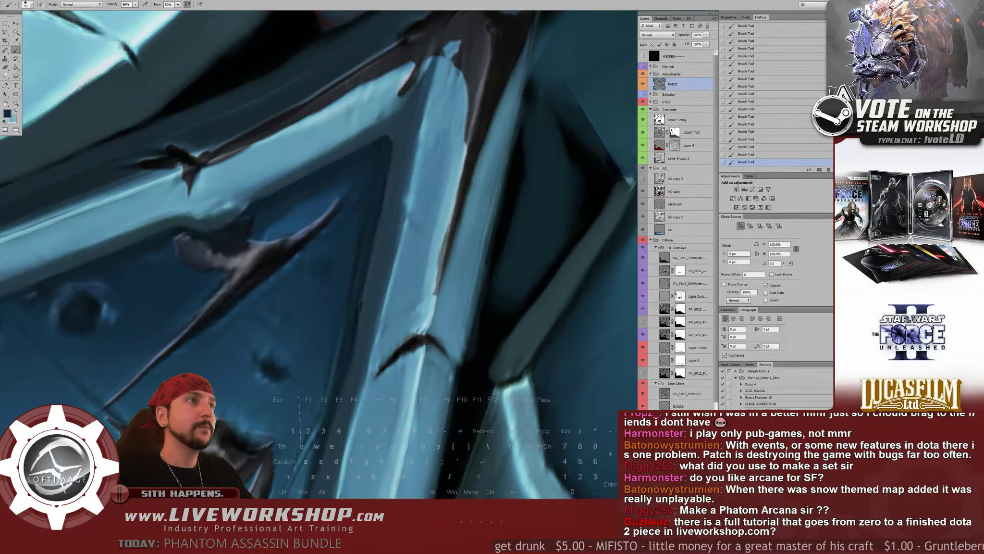
{"action": "left_click", "coordinate": [264, 216], "text": "alt"}
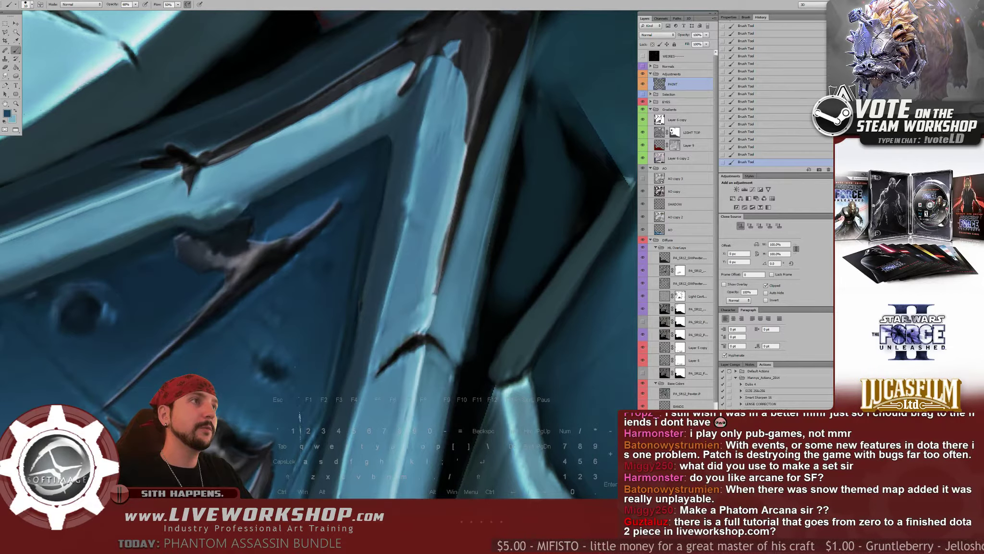
{"action": "left_click", "coordinate": [267, 214], "text": "alt"}
{"action": "left_click", "coordinate": [316, 209], "text": "alt"}
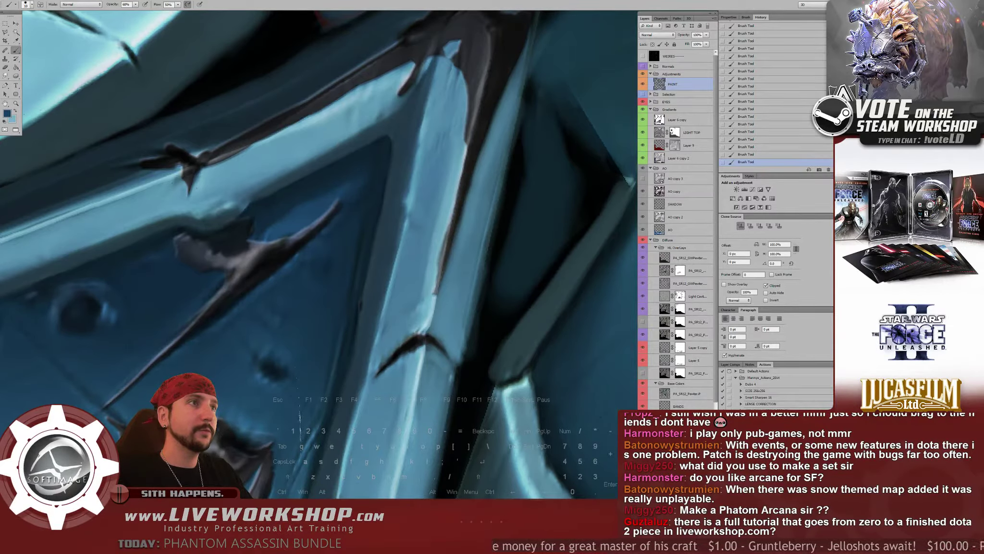
Sample a deeper blue beneath the upper diagonal crack and shade the plate along the crack's lower edge
{"action": "left_click_drag", "start_coordinate": [295, 367], "coordinate": [346, 316]}
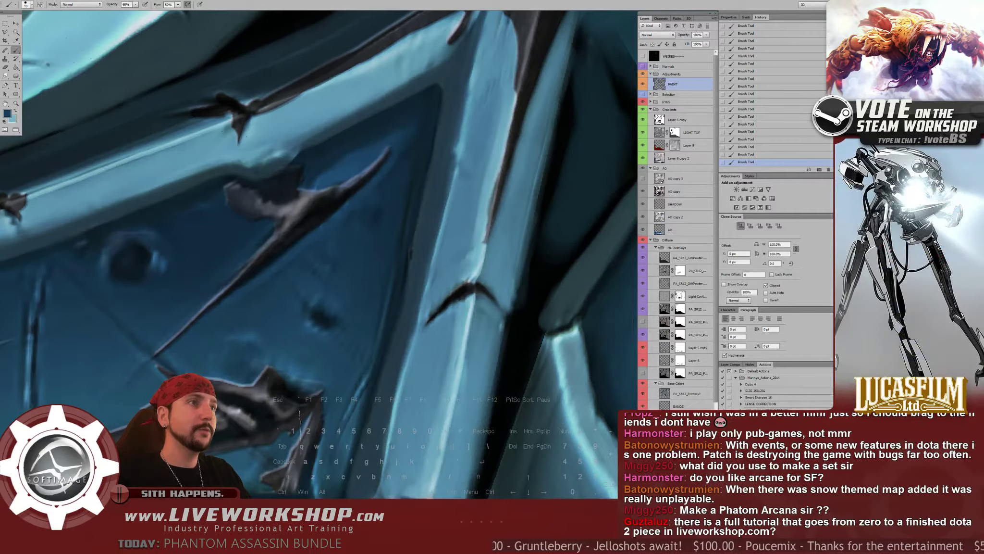
{"action": "left_click", "coordinate": [344, 236], "text": "alt"}
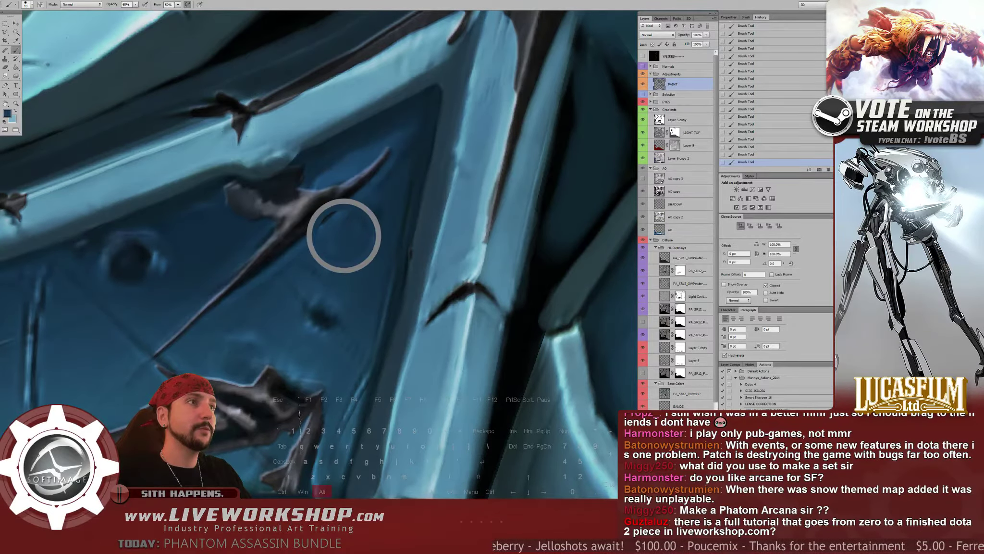
{"action": "left_click_drag", "start_coordinate": [343, 235], "coordinate": [335, 223], "text": "alt"}
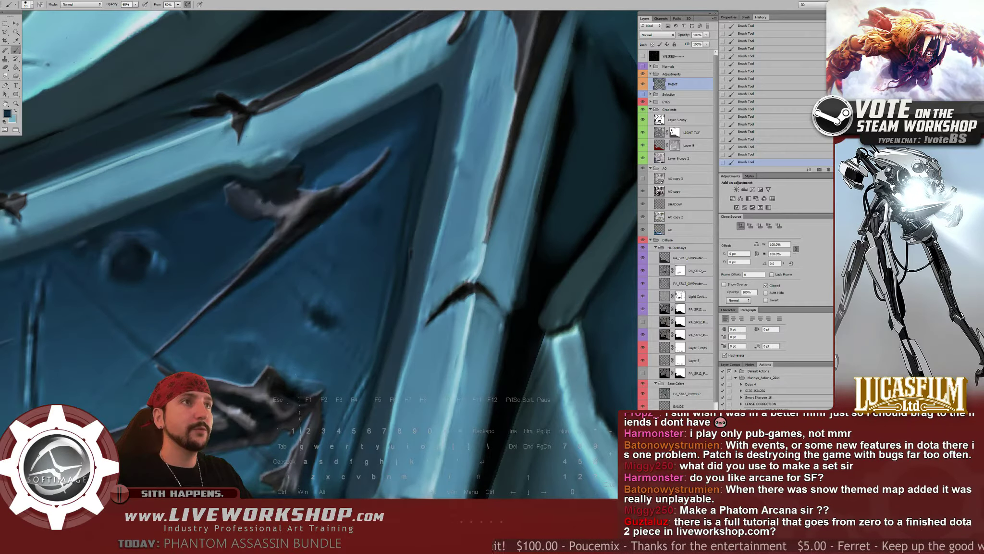
Sample light and dark blues around the round pit in the cheek plate and paint its rim highlight and inner shading
{"action": "left_click_drag", "start_coordinate": [212, 254], "coordinate": [302, 254]}
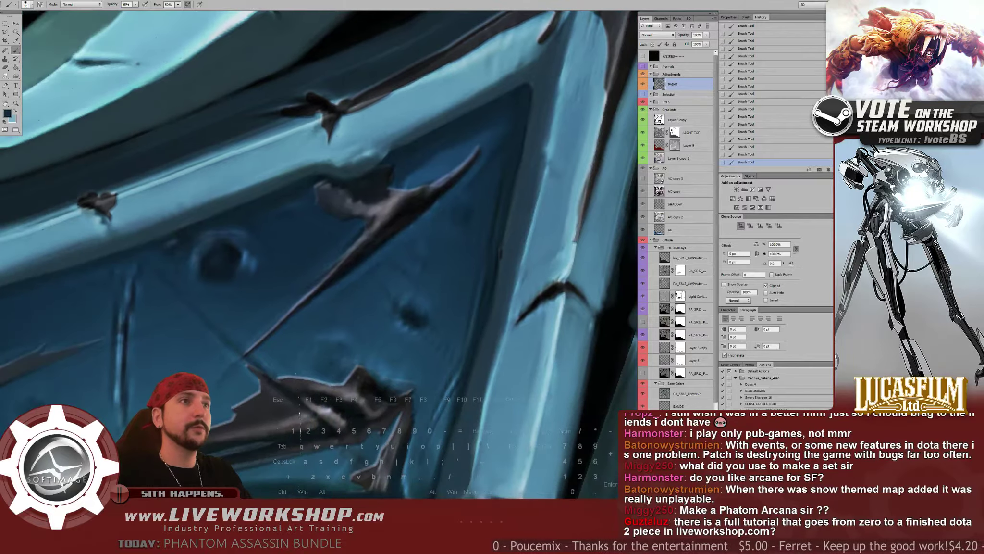
{"action": "left_click", "coordinate": [245, 253], "text": "alt"}
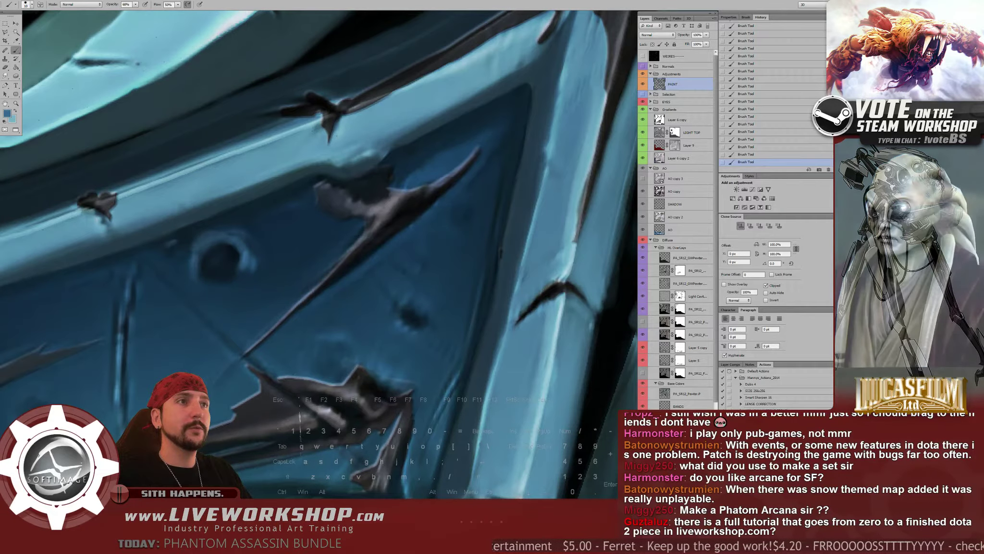
{"action": "left_click", "coordinate": [204, 286], "text": "alt"}
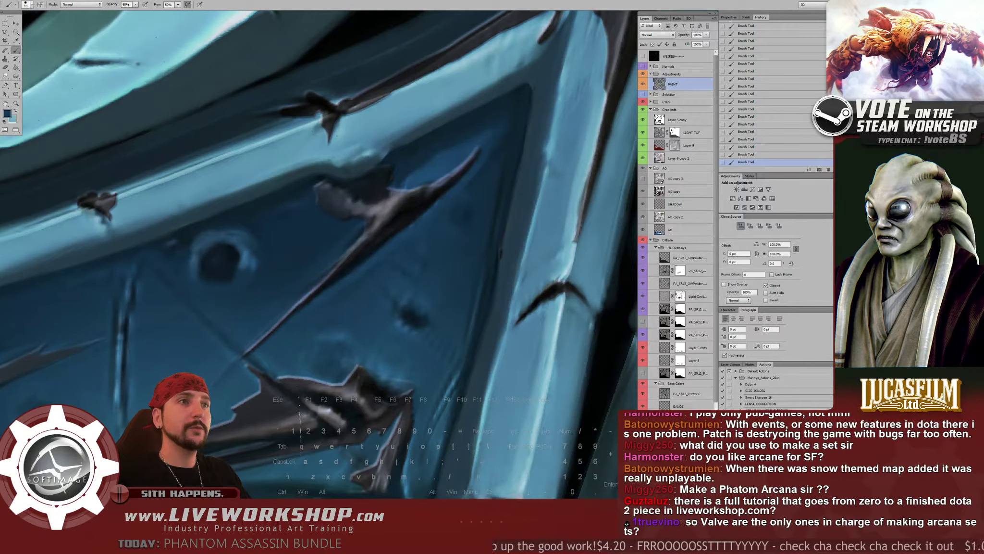
{"action": "left_click_drag", "start_coordinate": [230, 252], "coordinate": [250, 246]}
{"action": "left_click", "coordinate": [250, 247], "text": "alt"}
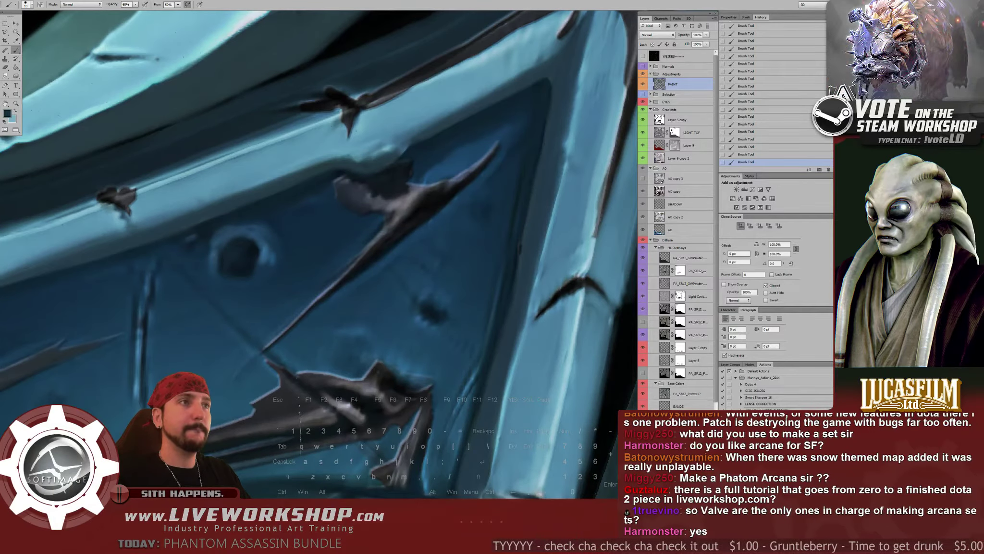
{"action": "left_click_drag", "start_coordinate": [346, 231], "coordinate": [300, 245]}
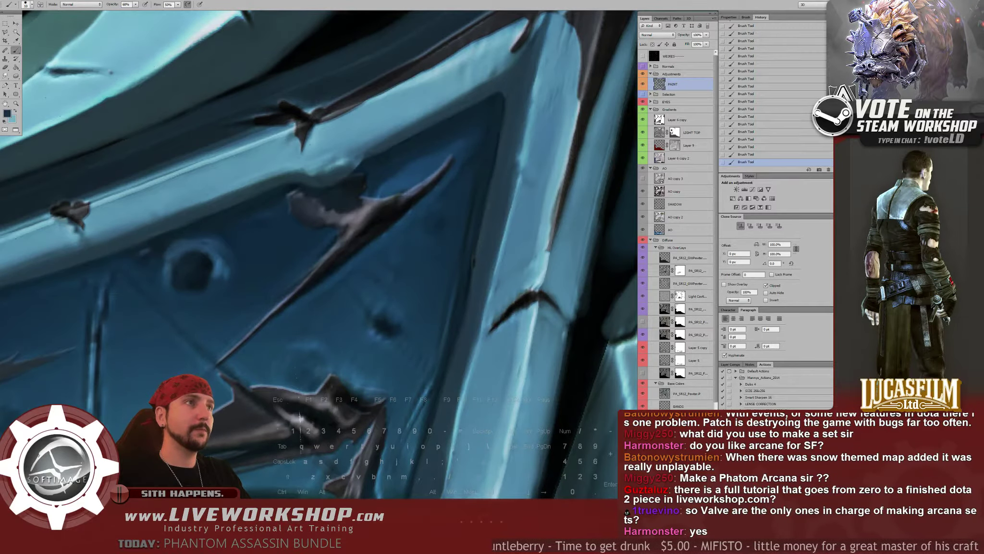
Sample a dark blue and refine the plate shading around the long gashes and along the trim's inner edge
{"action": "left_click_drag", "start_coordinate": [269, 288], "coordinate": [386, 206]}
{"action": "left_click", "coordinate": [150, 227], "text": "alt"}
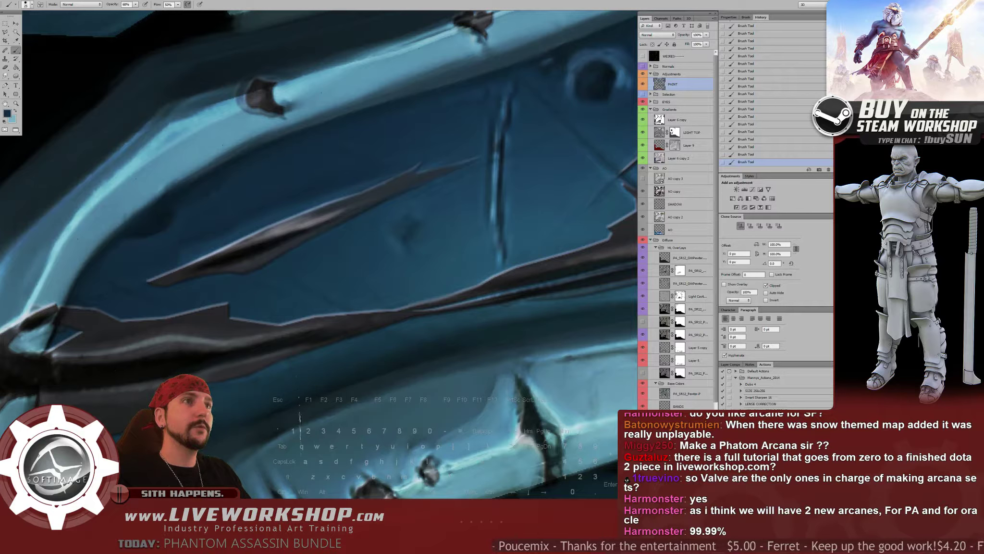
{"action": "left_click_drag", "start_coordinate": [307, 231], "coordinate": [185, 282]}
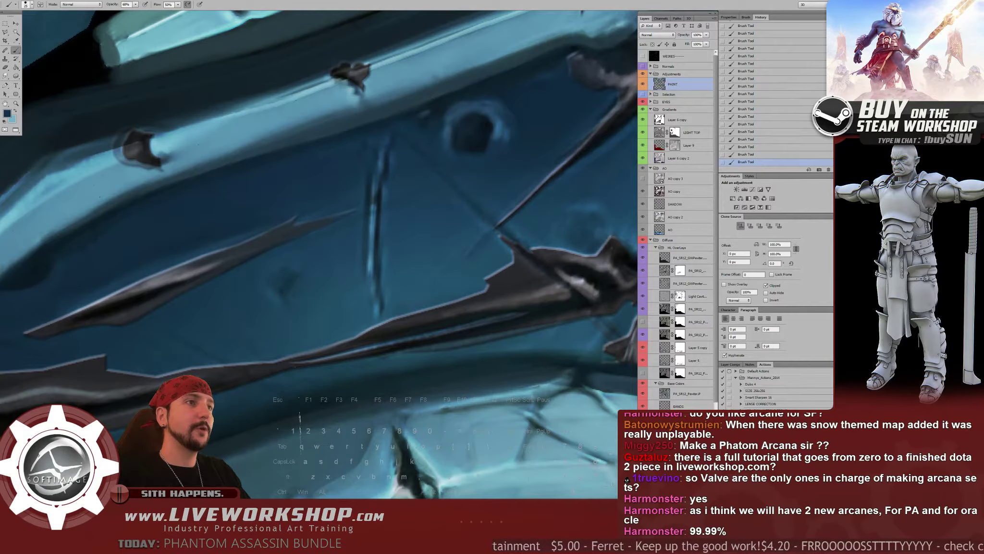
{"action": "left_click_drag", "start_coordinate": [240, 298], "coordinate": [421, 171]}
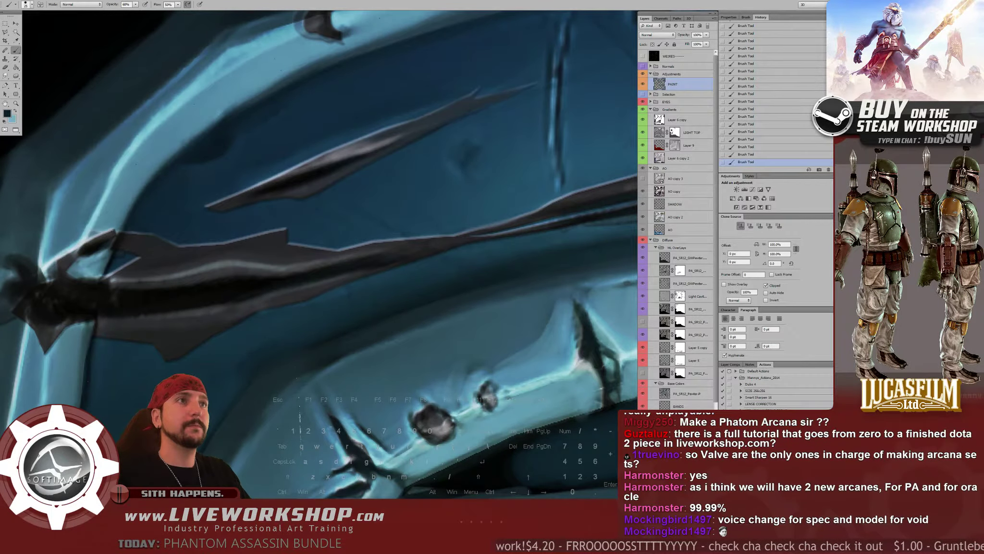
{"action": "key", "text": "ctrl+minus"}
{"action": "left_click_drag", "start_coordinate": [432, 230], "coordinate": [293, 268]}
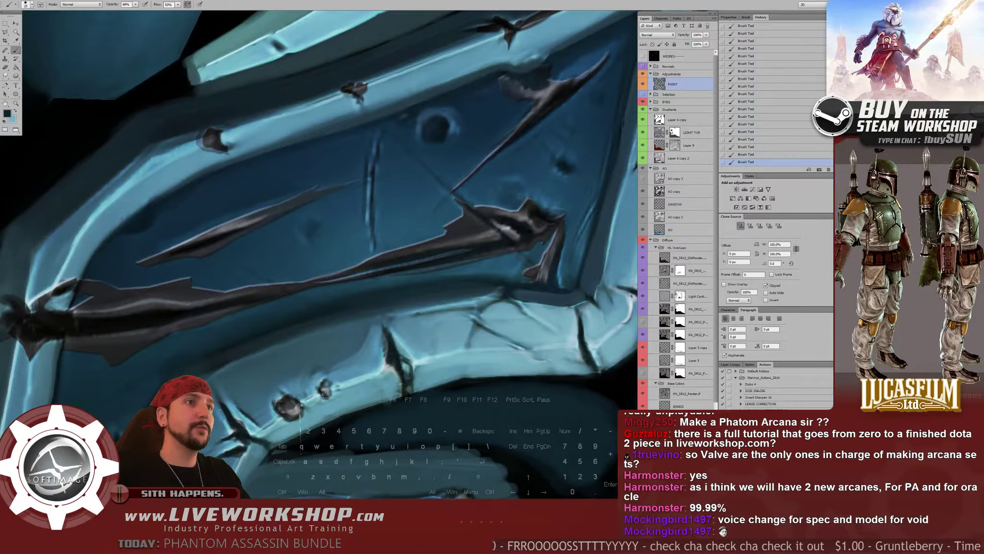
{"action": "left_click_drag", "start_coordinate": [481, 201], "coordinate": [321, 272]}
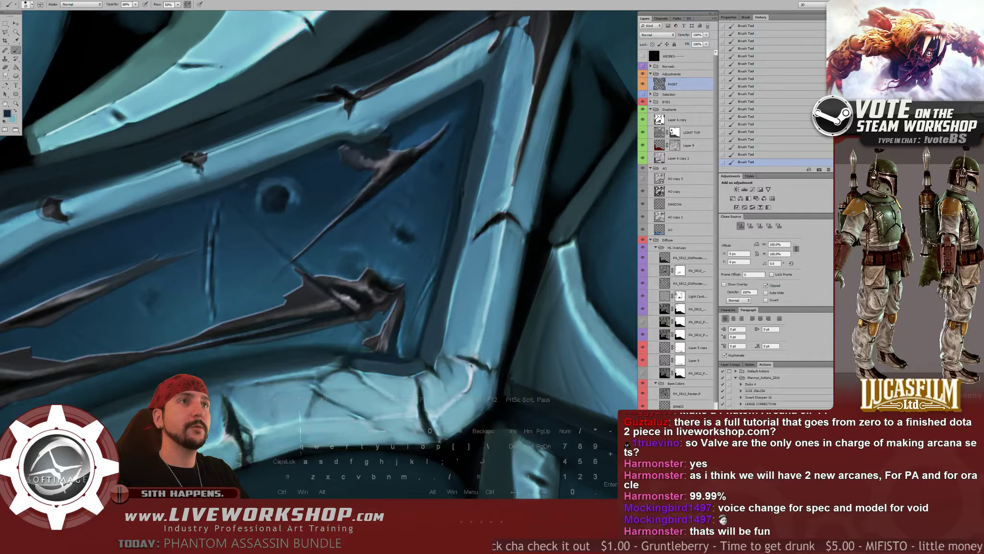
{"action": "left_click_drag", "start_coordinate": [338, 353], "coordinate": [296, 375]}
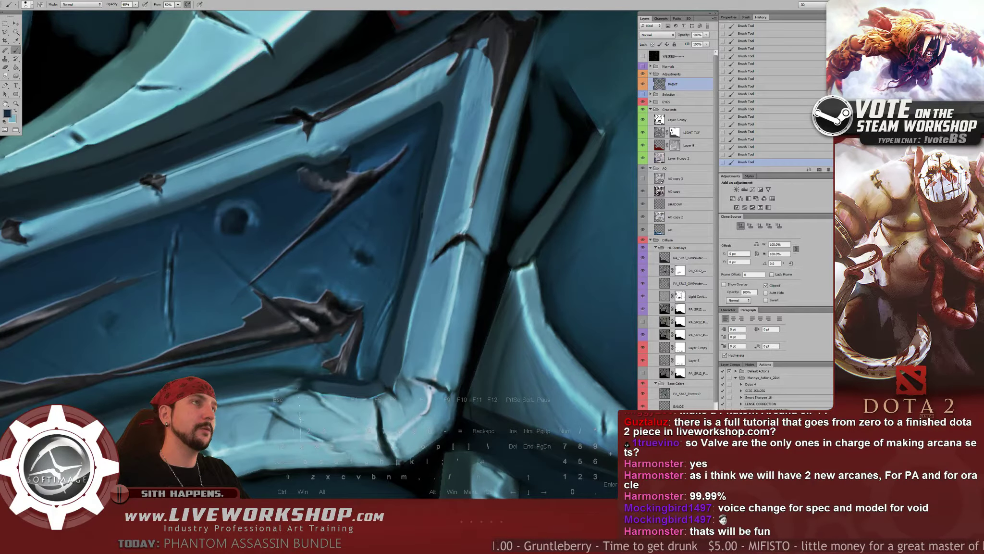
Sample light and dark tones at the small dent near the plate's narrow end and paint a thin diagonal scratch through it
{"action": "scroll", "coordinate": [510, 249], "scroll_direction": "up", "scroll_amount": 3, "text": "alt"}
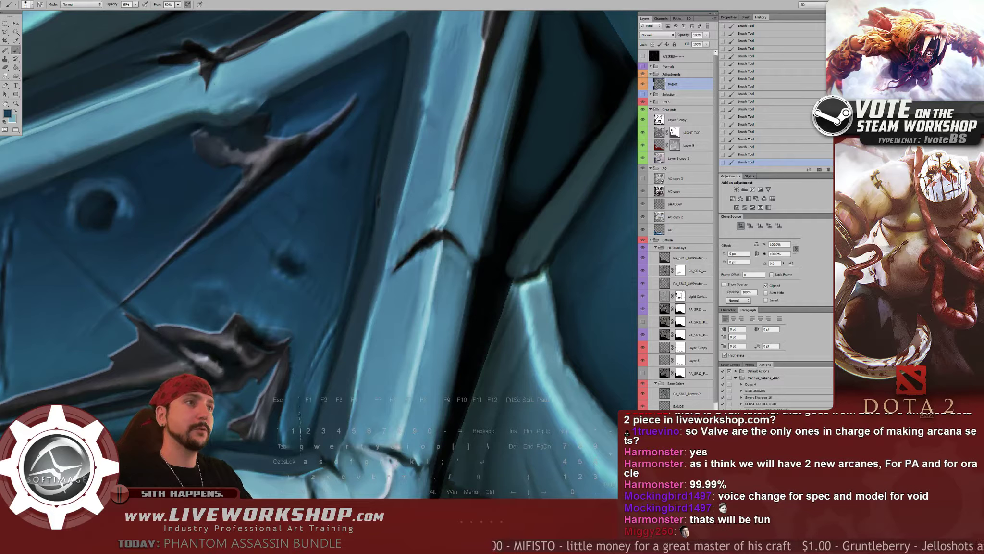
{"action": "left_click", "coordinate": [276, 271], "text": "alt"}
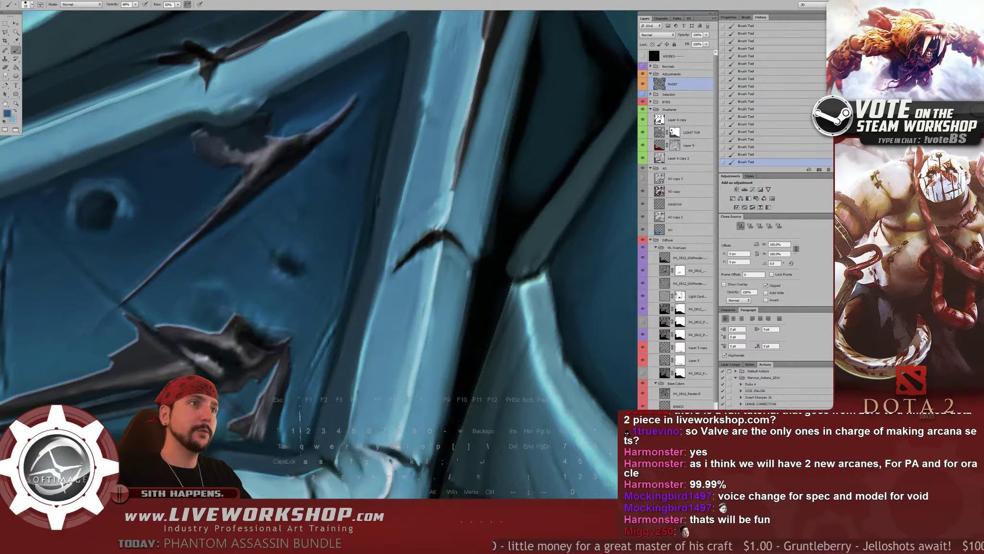
{"action": "left_click_drag", "start_coordinate": [279, 269], "coordinate": [286, 252]}
{"action": "left_click", "coordinate": [288, 264], "text": "alt"}
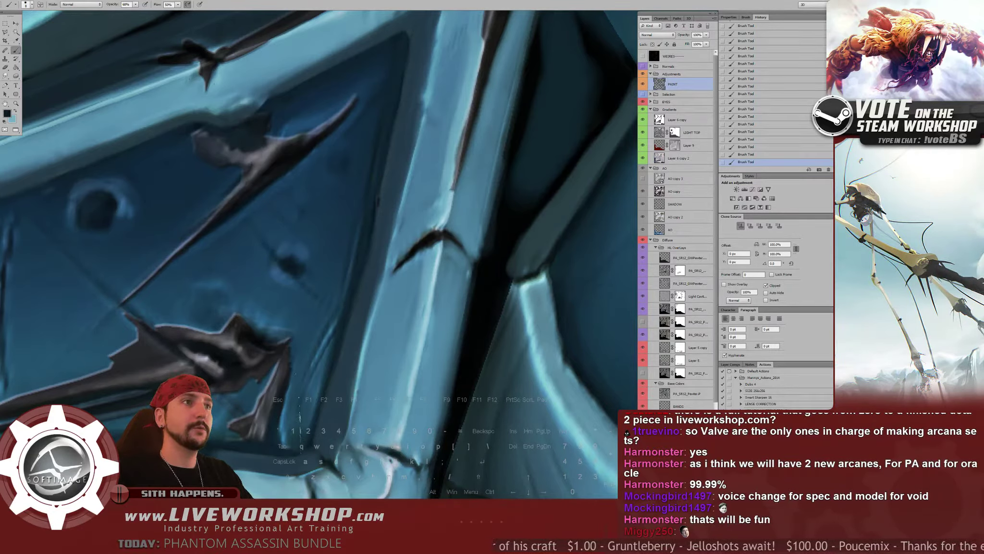
{"action": "left_click_drag", "start_coordinate": [253, 226], "coordinate": [280, 257]}
{"action": "left_click", "coordinate": [272, 234], "text": "alt"}
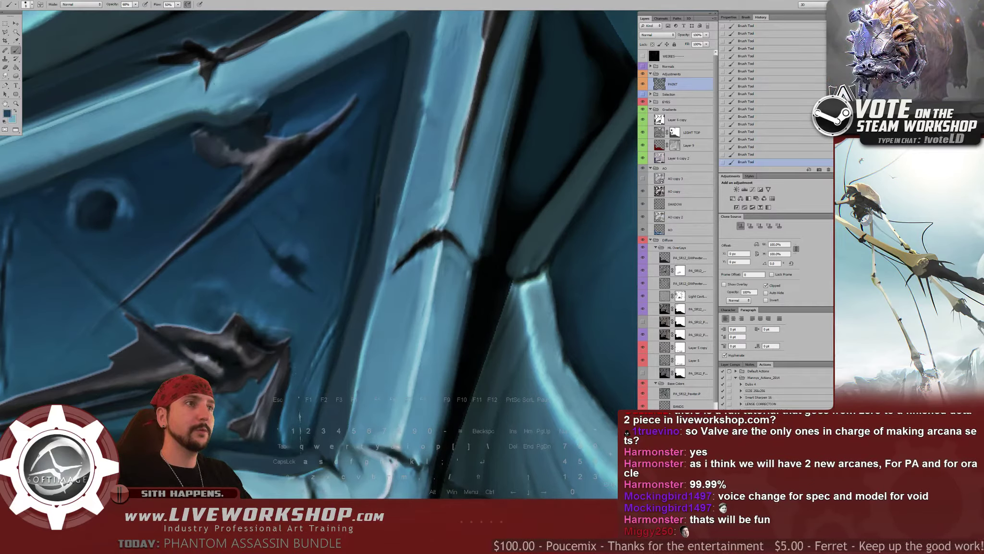
Sample the plate's mid blue with a larger brush and smooth the surface around the scratched dent
{"action": "left_click", "coordinate": [234, 254], "text": "alt"}
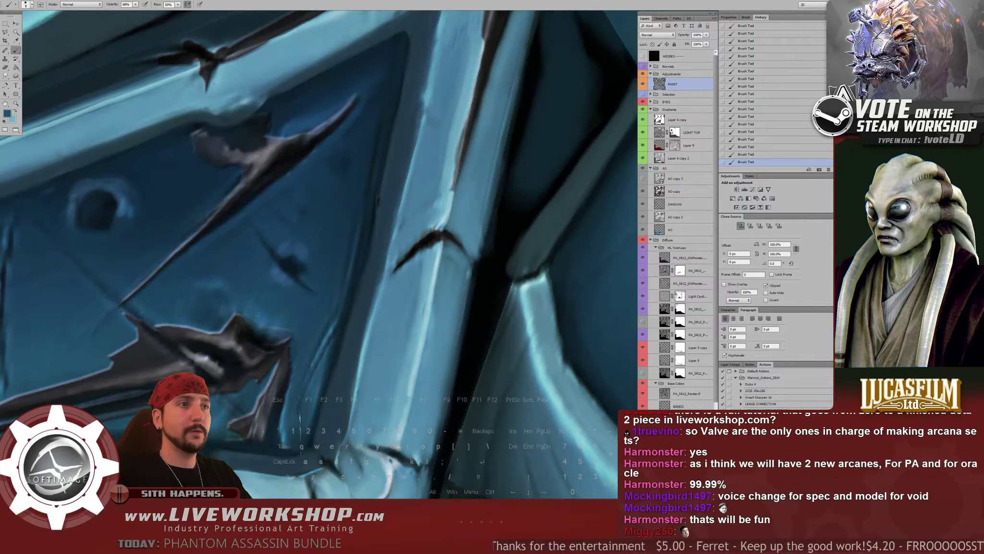
{"action": "key", "text": "bracketright"}
{"action": "key", "text": "bracketright"}
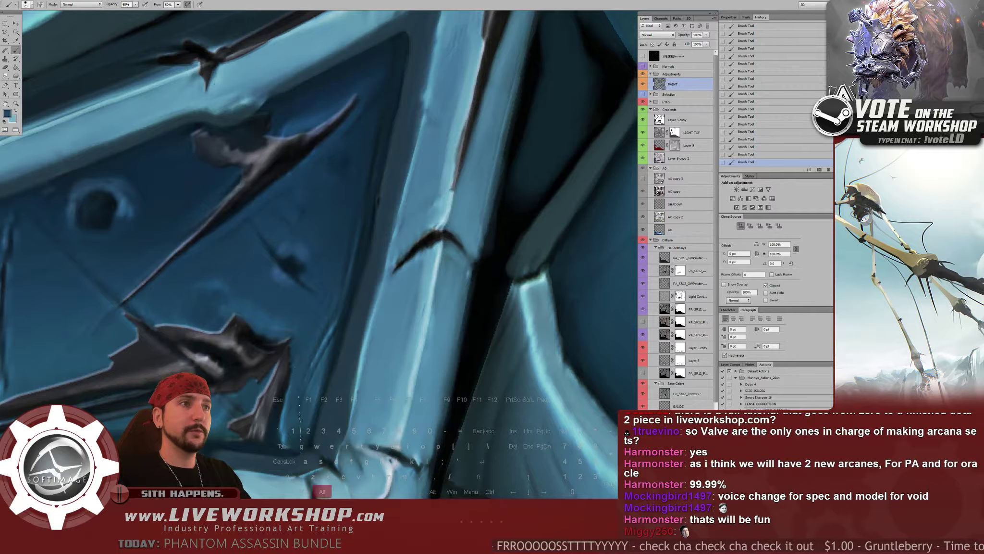
{"action": "mouse_move", "coordinate": [356, 337]}
{"action": "left_mouse_down"}
{"action": "mouse_move", "coordinate": [346, 277]}
{"action": "mouse_move", "coordinate": [342, 293]}
{"action": "left_mouse_up"}
Sample nearby blues with a smaller brush and clean up the plate surface around the lower jagged gash
{"action": "key", "text": "bracketleft"}
{"action": "key", "text": "bracketleft"}
{"action": "left_click", "coordinate": [276, 248], "text": "alt"}
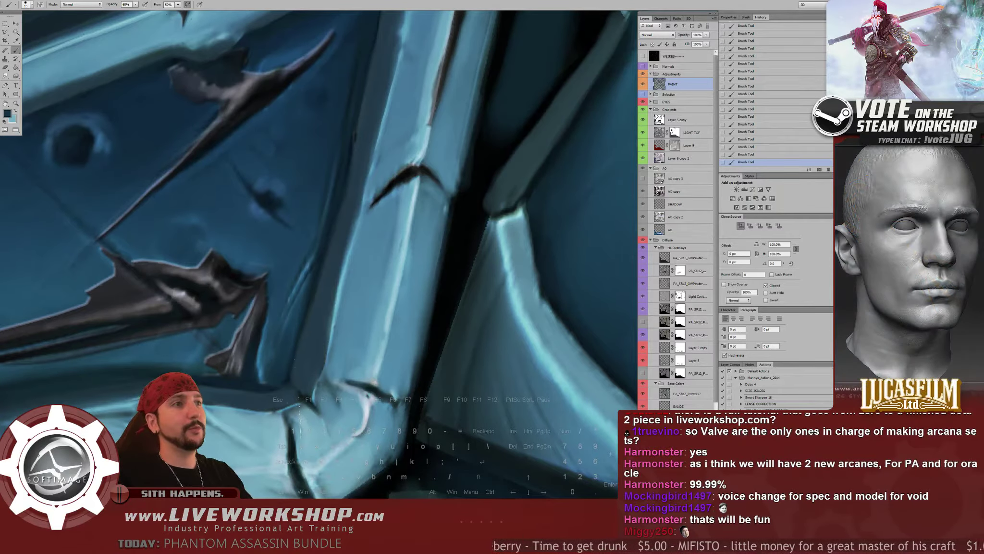
{"action": "left_click", "coordinate": [230, 224], "text": "alt"}
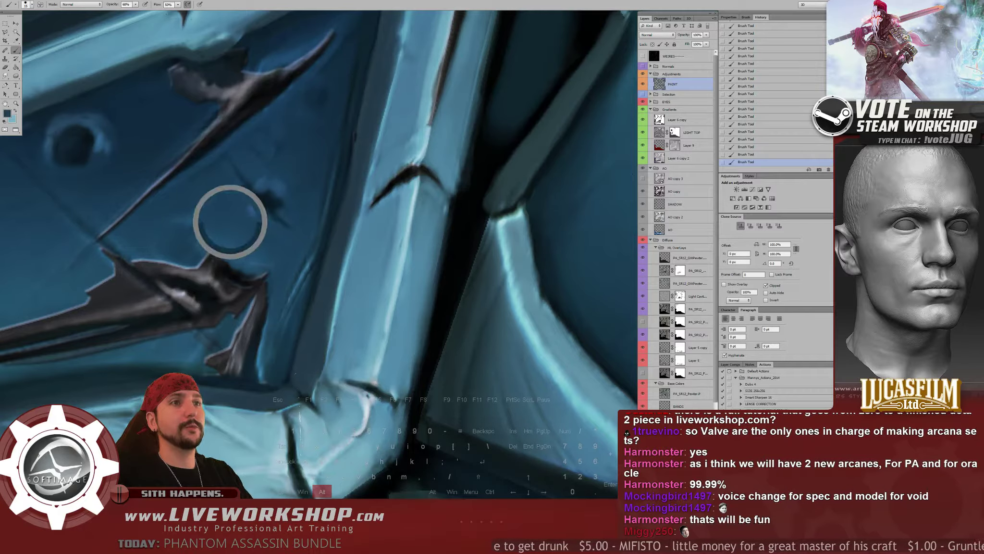
{"action": "left_click", "coordinate": [184, 333], "text": "alt"}
{"action": "left_click_drag", "start_coordinate": [200, 333], "coordinate": [216, 346]}
{"action": "left_click_drag", "start_coordinate": [250, 270], "coordinate": [303, 241]}
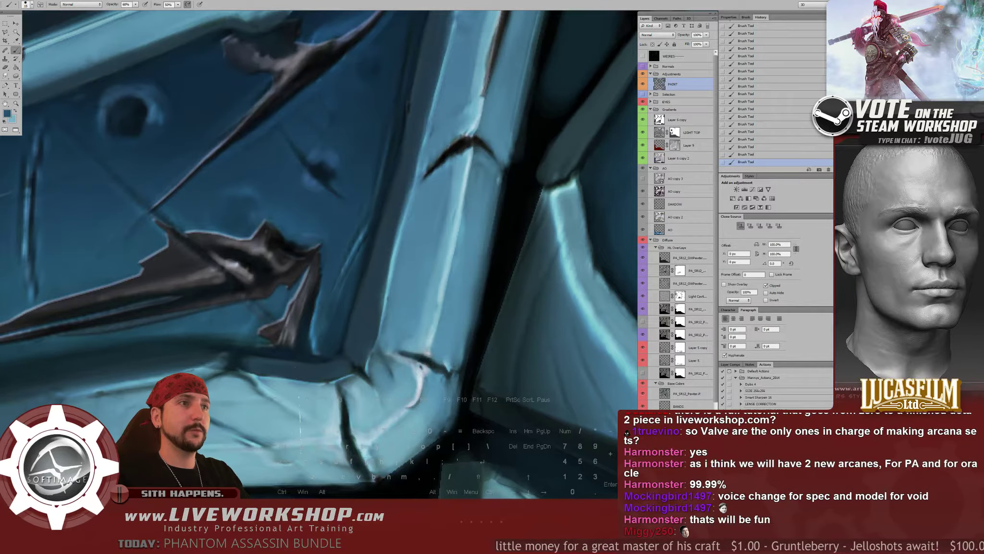
{"action": "left_click_drag", "start_coordinate": [317, 250], "coordinate": [339, 233]}
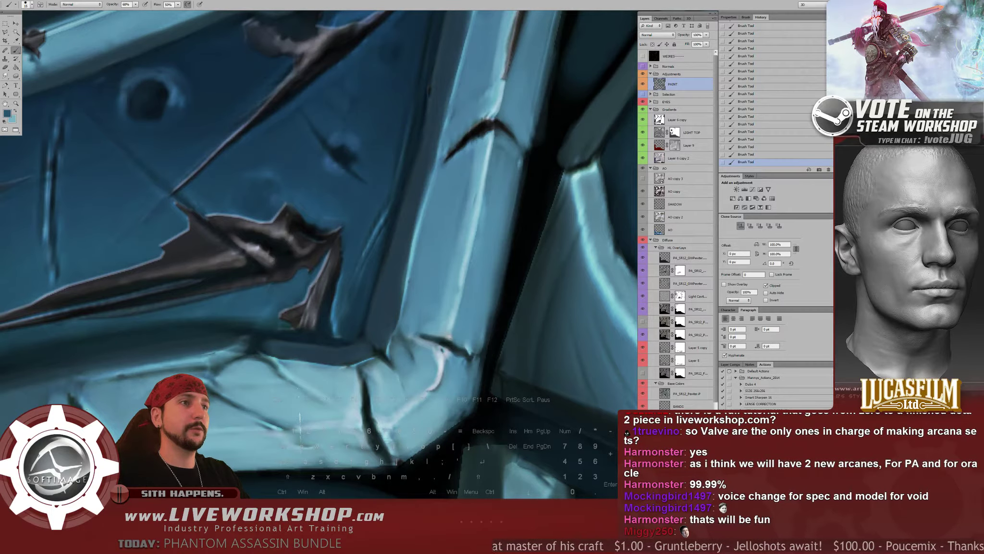
Sample dark blues along the plate's lower border and refine the recess shading beneath the long jagged gash
{"action": "left_click_drag", "start_coordinate": [288, 240], "coordinate": [379, 221]}
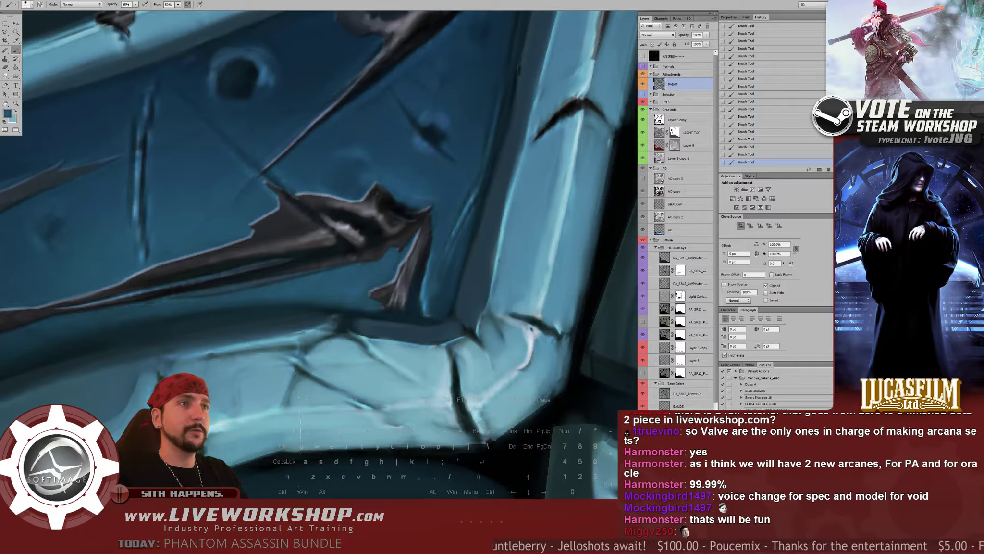
{"action": "left_click_drag", "start_coordinate": [240, 289], "coordinate": [449, 238]}
{"action": "left_click", "coordinate": [194, 300], "text": "alt"}
{"action": "left_click", "coordinate": [159, 308], "text": "alt"}
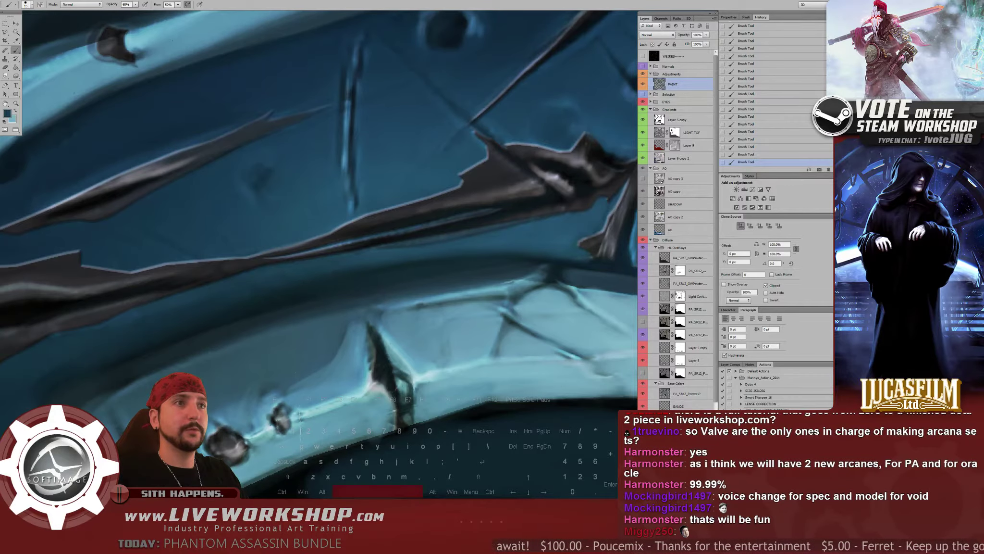
{"action": "left_click_drag", "start_coordinate": [278, 229], "coordinate": [308, 217]}
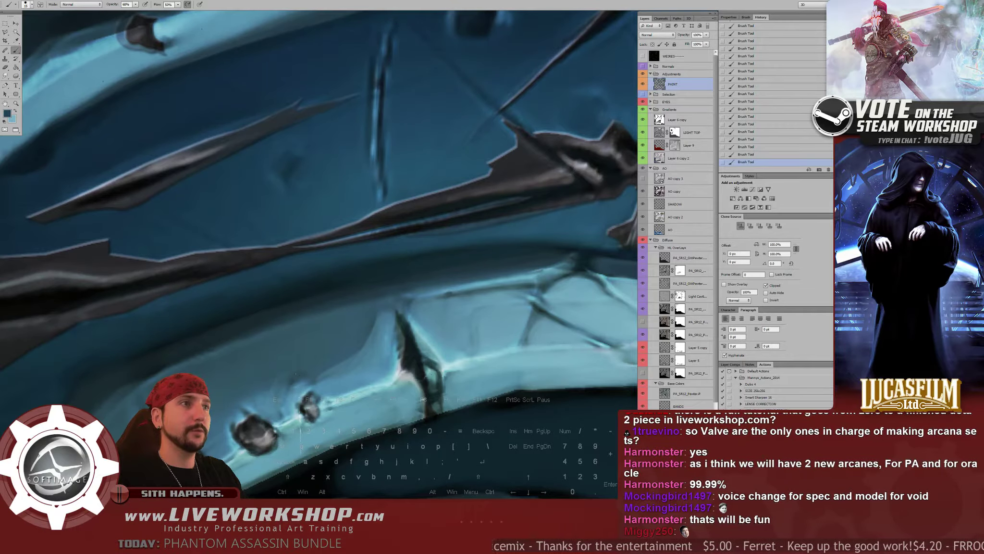
{"action": "left_click_drag", "start_coordinate": [231, 269], "coordinate": [402, 221]}
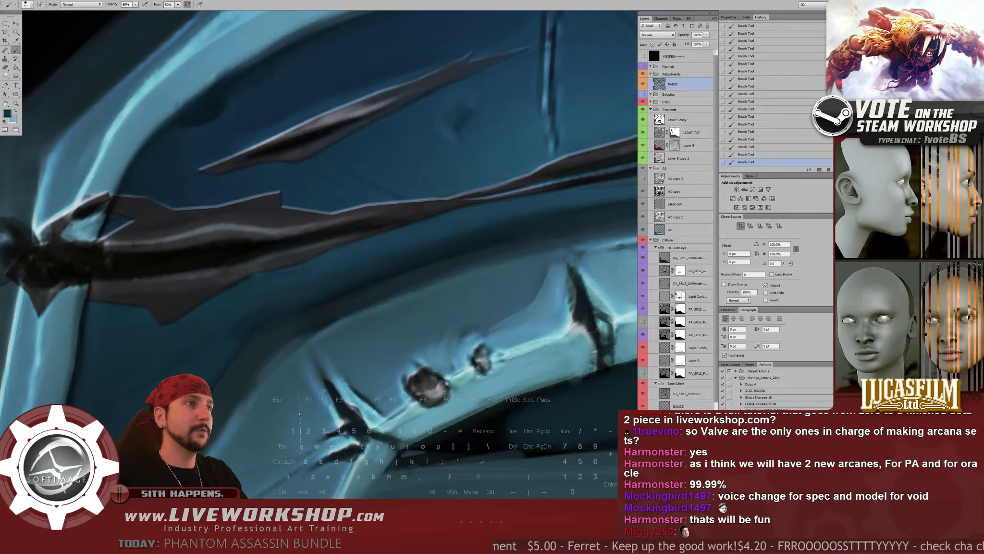
Sample blues near the forked trim with a larger brush and smooth the shading at the plate's lower corner
{"action": "left_click_drag", "start_coordinate": [308, 269], "coordinate": [401, 189]}
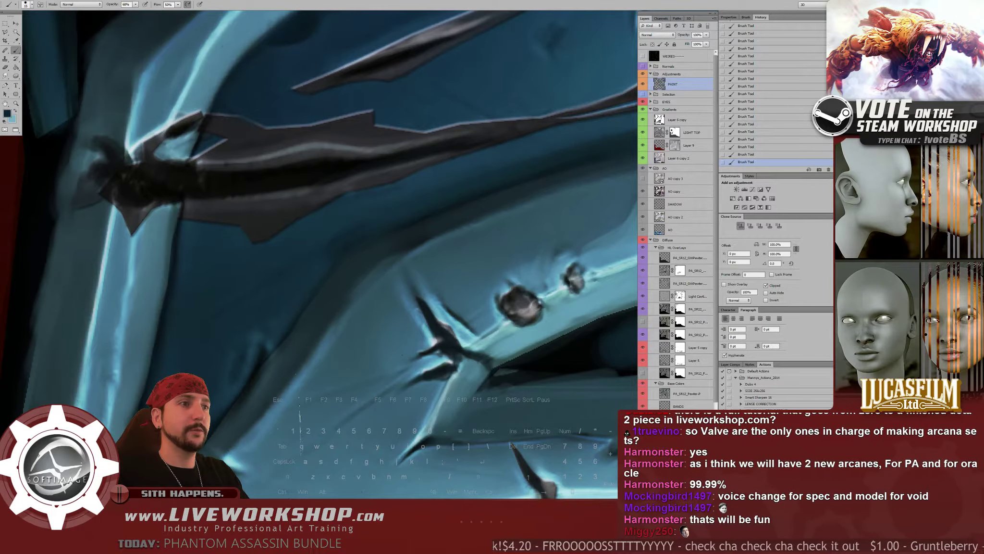
{"action": "left_click", "coordinate": [420, 265], "text": "alt"}
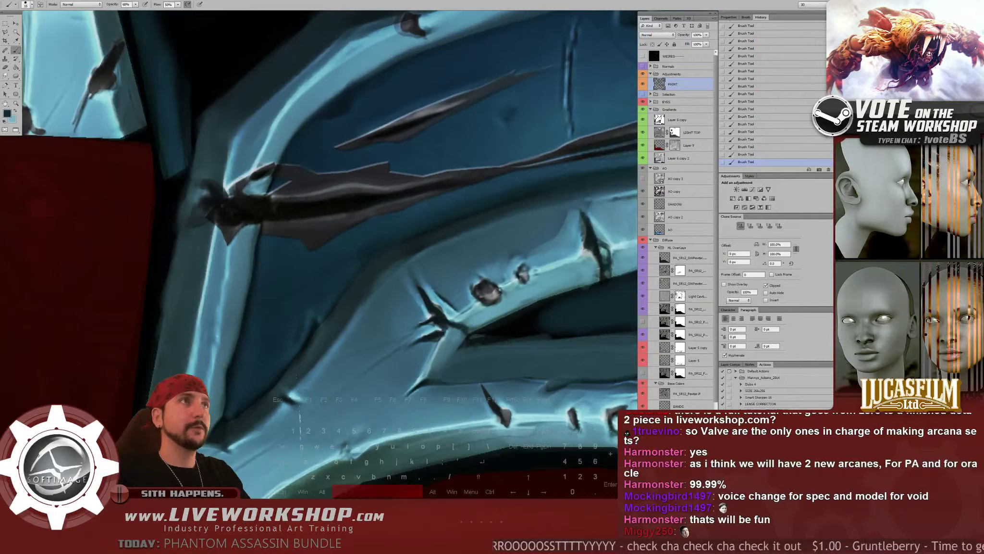
{"action": "left_click_drag", "start_coordinate": [420, 265], "coordinate": [411, 266]}
{"action": "key", "text": "bracketright"}
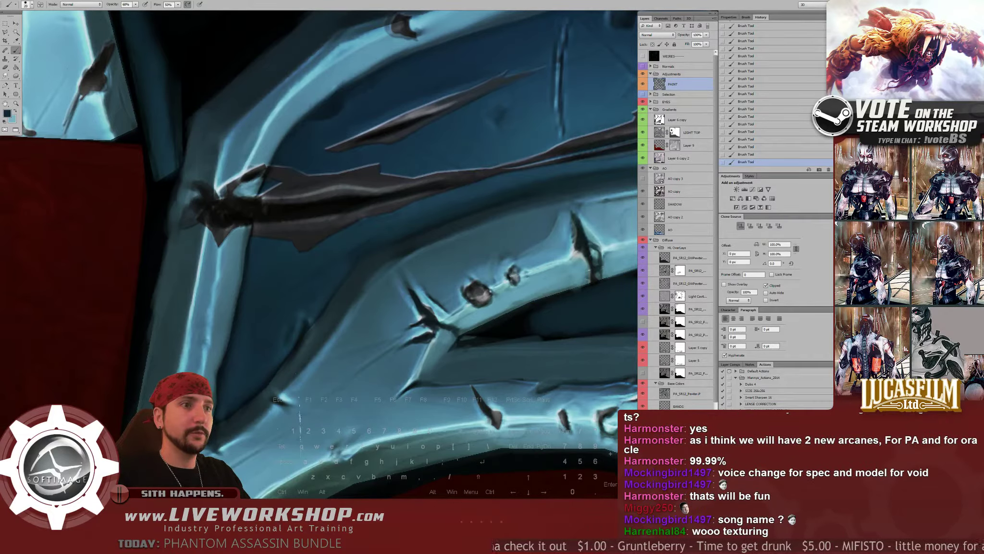
{"action": "left_click", "coordinate": [247, 396], "text": "alt"}
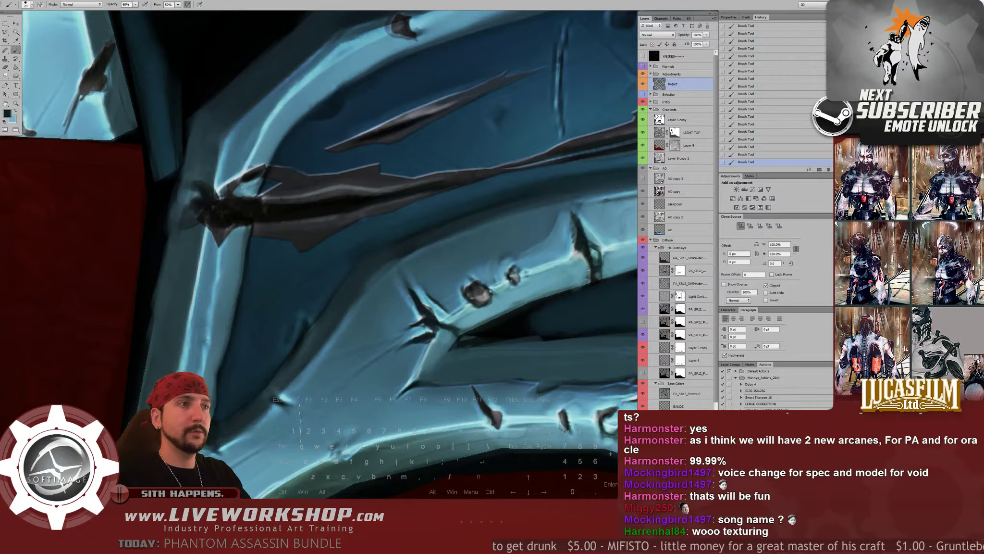
Switch to Softimage and examine the repainted mouth plate on the 3D helmet from the side
{"action": "key", "text": "ctrl+minus"}
{"action": "key", "text": "ctrl+minus"}
{"action": "left_click_drag", "start_coordinate": [433, 241], "coordinate": [249, 309]}
{"action": "key", "text": "super"}
{"action": "key", "text": "super"}
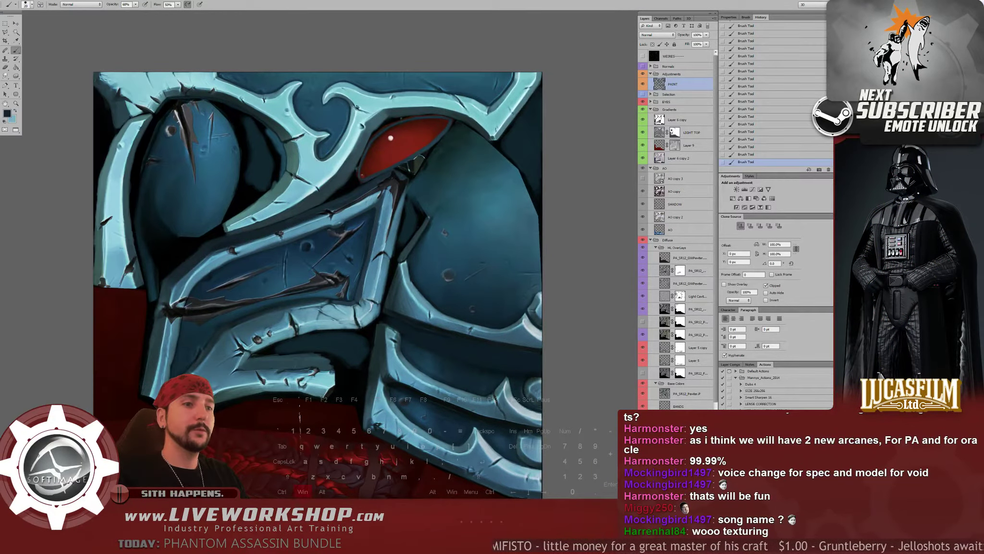
{"action": "key", "text": "super"}
{"action": "key", "text": "alt+Tab"}
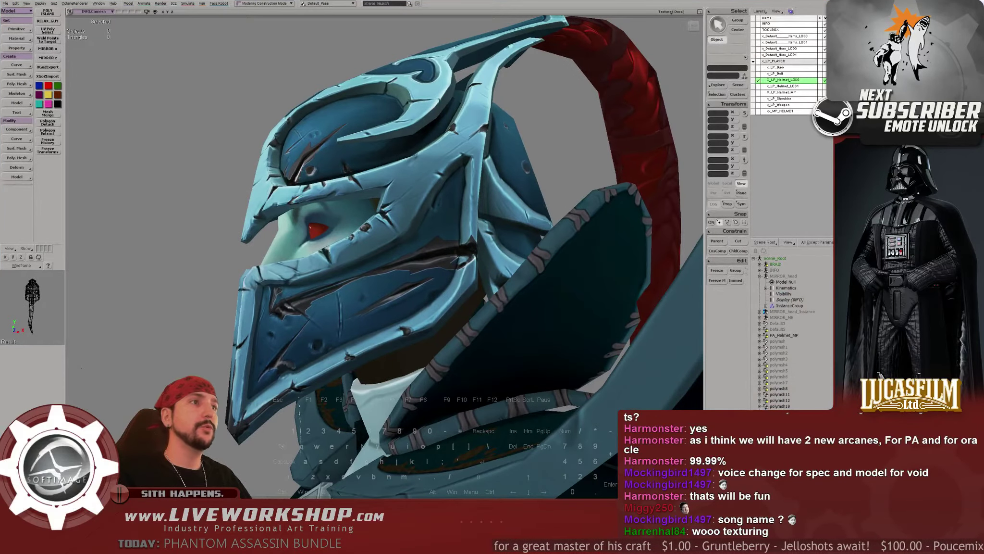
{"action": "middle_click_drag", "start_coordinate": [336, 285], "coordinate": [315, 288]}
{"action": "left_click_drag", "start_coordinate": [314, 288], "coordinate": [371, 261]}
{"action": "middle_click_drag", "start_coordinate": [371, 262], "coordinate": [323, 260]}
{"action": "left_click_drag", "start_coordinate": [323, 259], "coordinate": [422, 282]}
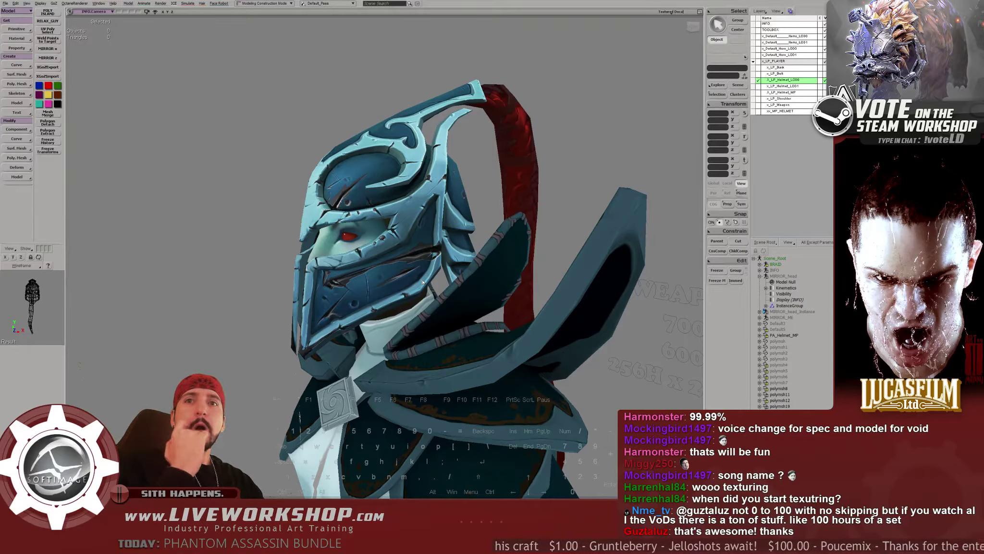
Examine the helmet from the front and both sides, together with the whole character and close up
{"action": "key", "text": "space"}
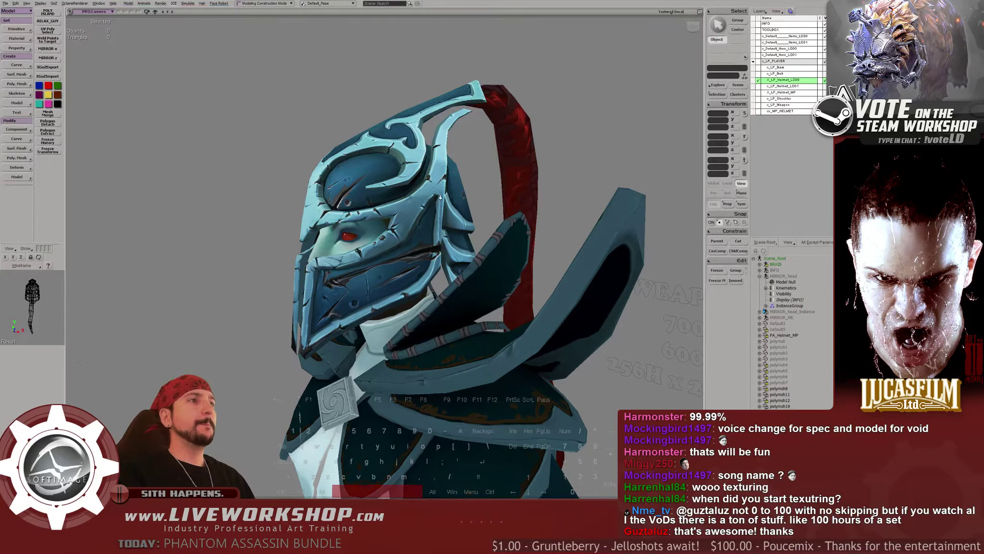
{"action": "middle_click_drag", "start_coordinate": [282, 215], "coordinate": [274, 216]}
{"action": "right_click_drag", "start_coordinate": [274, 215], "coordinate": [348, 211]}
{"action": "left_click_drag", "start_coordinate": [348, 212], "coordinate": [352, 238]}
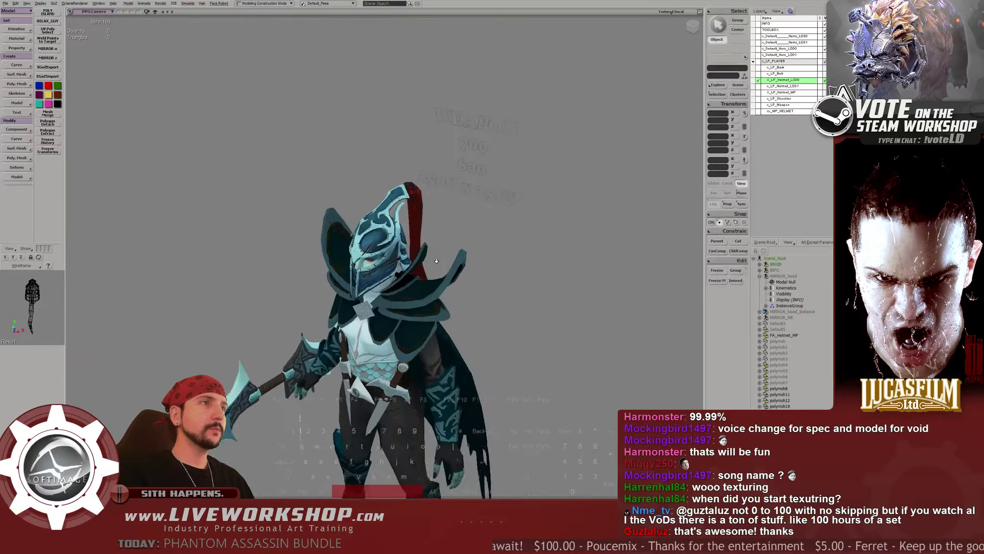
{"action": "middle_click_drag", "start_coordinate": [436, 261], "coordinate": [343, 235]}
{"action": "right_click_drag", "start_coordinate": [343, 235], "coordinate": [409, 236]}
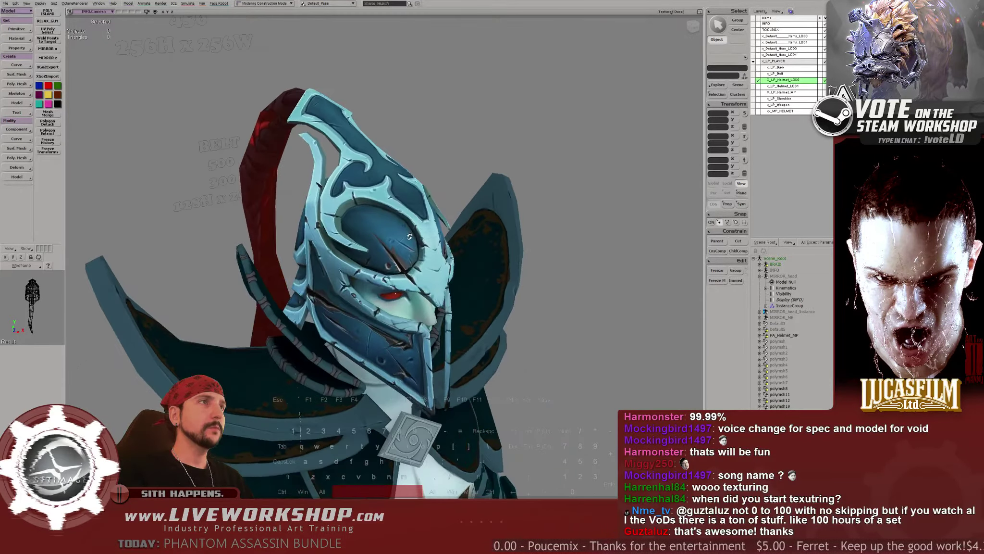
{"action": "left_click_drag", "start_coordinate": [409, 236], "coordinate": [390, 220]}
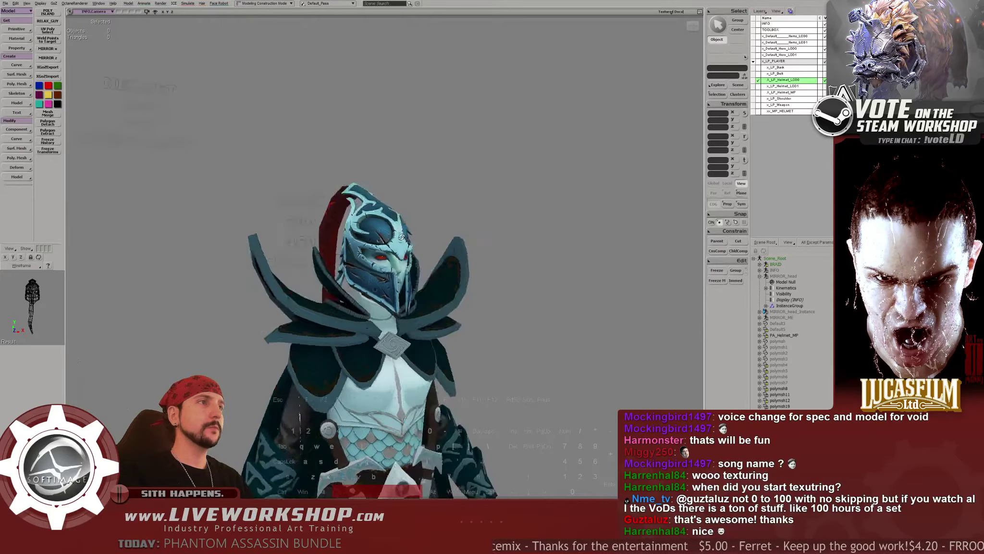
{"action": "right_click_drag", "start_coordinate": [401, 237], "coordinate": [347, 238]}
{"action": "middle_click_drag", "start_coordinate": [467, 274], "coordinate": [444, 278]}
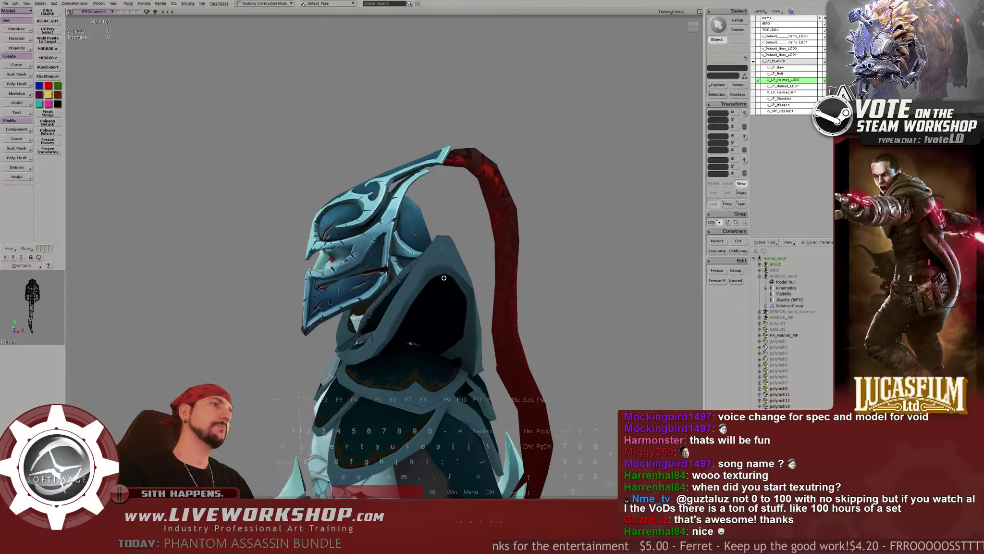
{"action": "left_click_drag", "start_coordinate": [444, 278], "coordinate": [408, 283]}
Examine the cracks and bevels on the helmet's curved upper trim up close, along with the helmet's front
{"action": "middle_click_drag", "start_coordinate": [409, 283], "coordinate": [367, 192]}
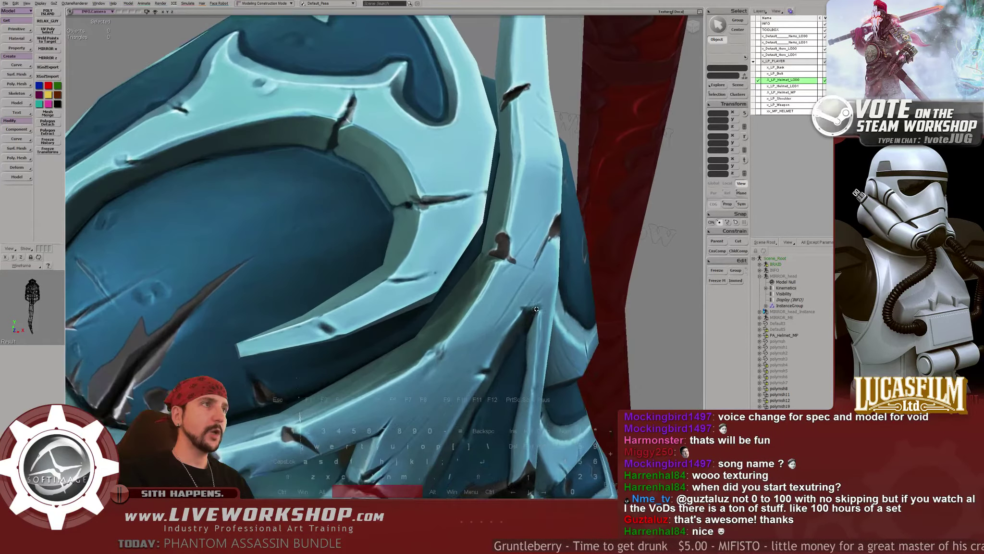
{"action": "left_click_drag", "start_coordinate": [368, 192], "coordinate": [371, 197]}
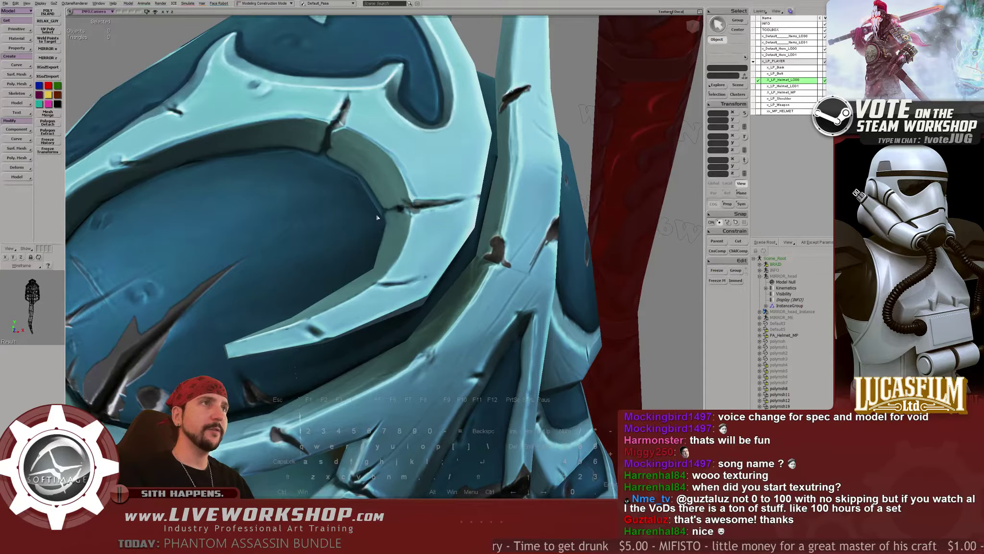
{"action": "key", "text": "space"}
{"action": "left_click_drag", "start_coordinate": [338, 165], "coordinate": [345, 182]}
{"action": "middle_click_drag", "start_coordinate": [345, 182], "coordinate": [383, 198]}
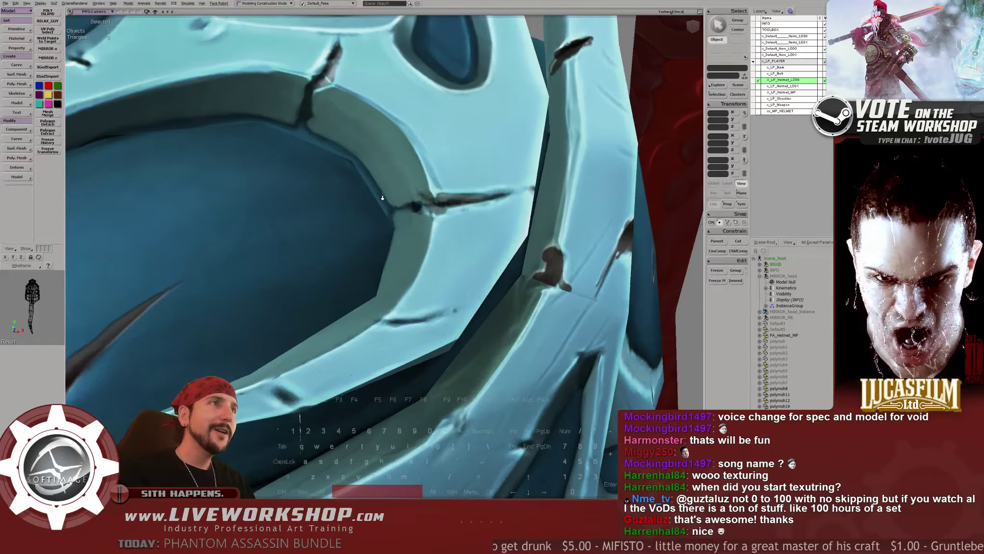
{"action": "left_click_drag", "start_coordinate": [383, 198], "coordinate": [341, 199]}
{"action": "middle_click_drag", "start_coordinate": [372, 214], "coordinate": [205, 136]}
{"action": "right_click_drag", "start_coordinate": [206, 136], "coordinate": [321, 186]}
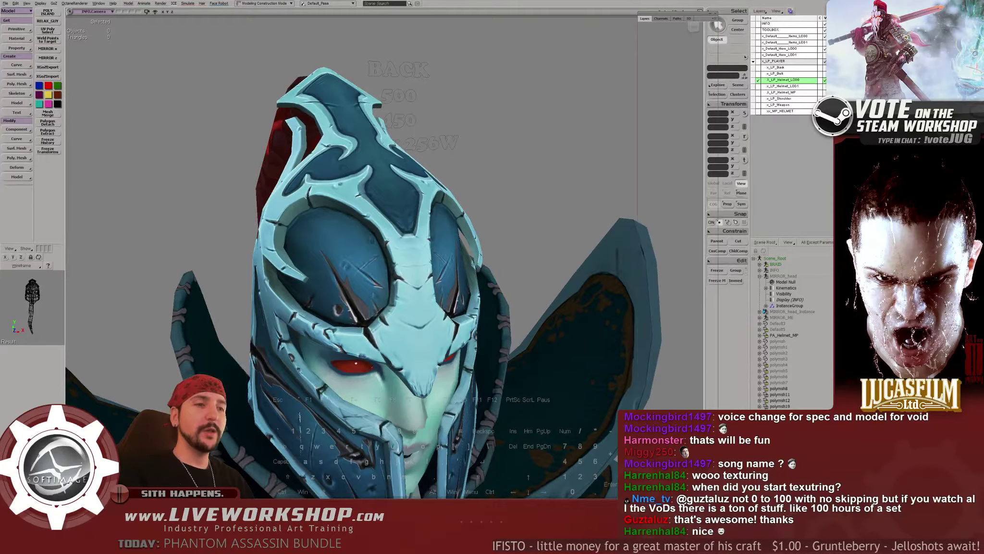
Switch back to Photoshop, review the whole texture full screen, and save it over the backup file PA_SR12_Helm_BU.psd
{"action": "key", "text": "alt+Tab"}
{"action": "key", "text": "ctrl+minus"}
{"action": "left_click_drag", "start_coordinate": [340, 285], "coordinate": [332, 277]}
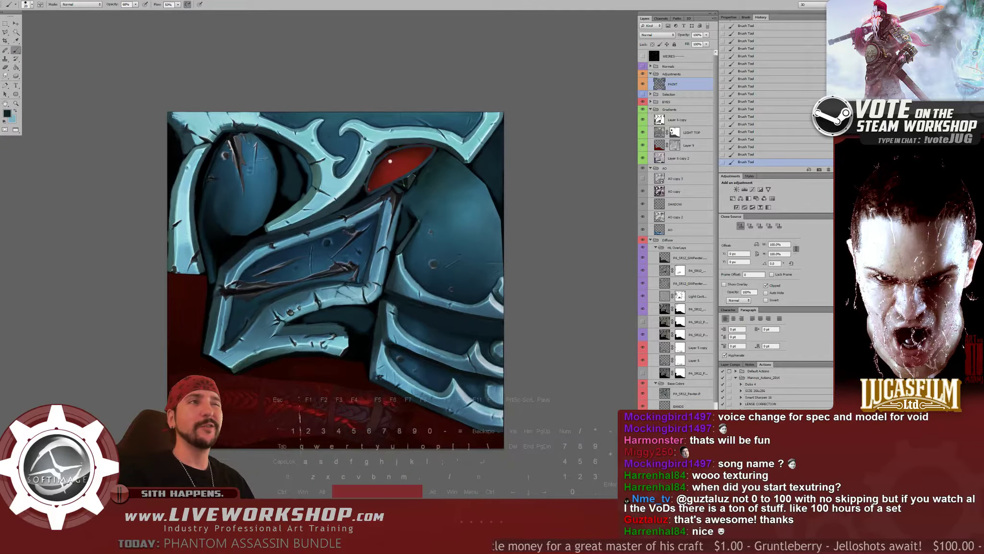
{"action": "key", "text": "f"}
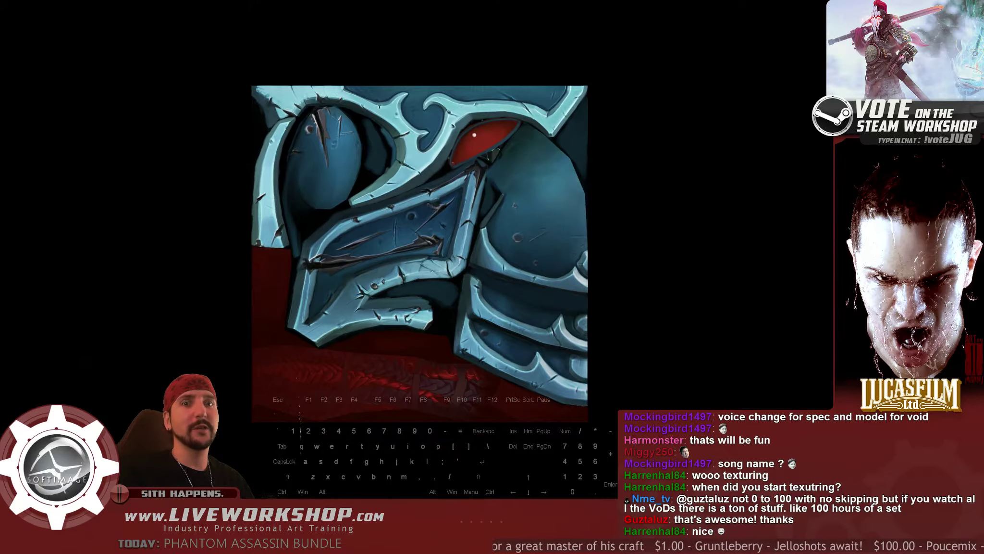
{"action": "key", "text": "f"}
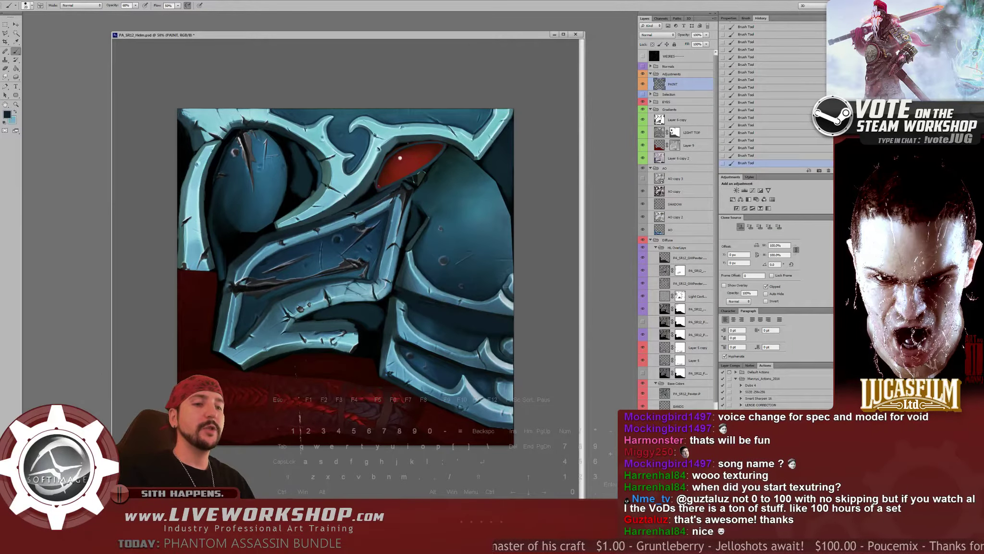
{"action": "key", "text": "ctrl+shift+s"}
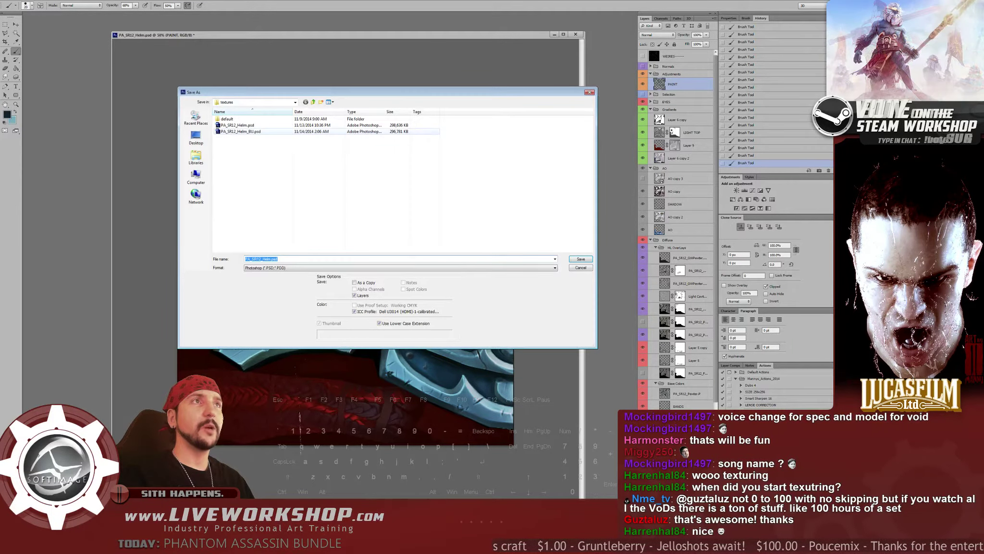
{"action": "key", "text": "Return"}
{"action": "key", "text": "Return"}
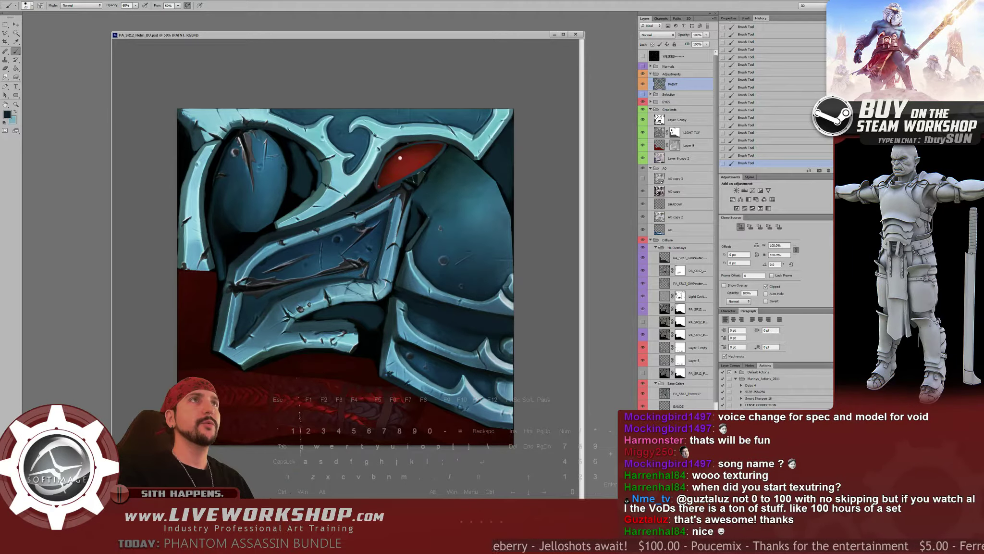
Save the layered texture over the main file PA_SR12_Helm.psd
{"action": "key", "text": "ctrl+shift+s"}
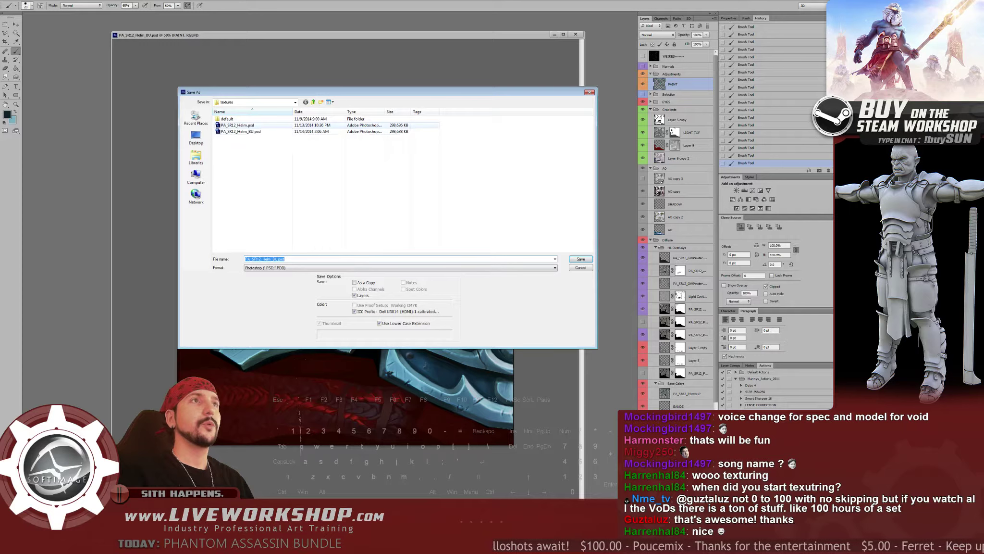
{"action": "double_click", "coordinate": [239, 125]}
{"action": "key", "text": "Return"}
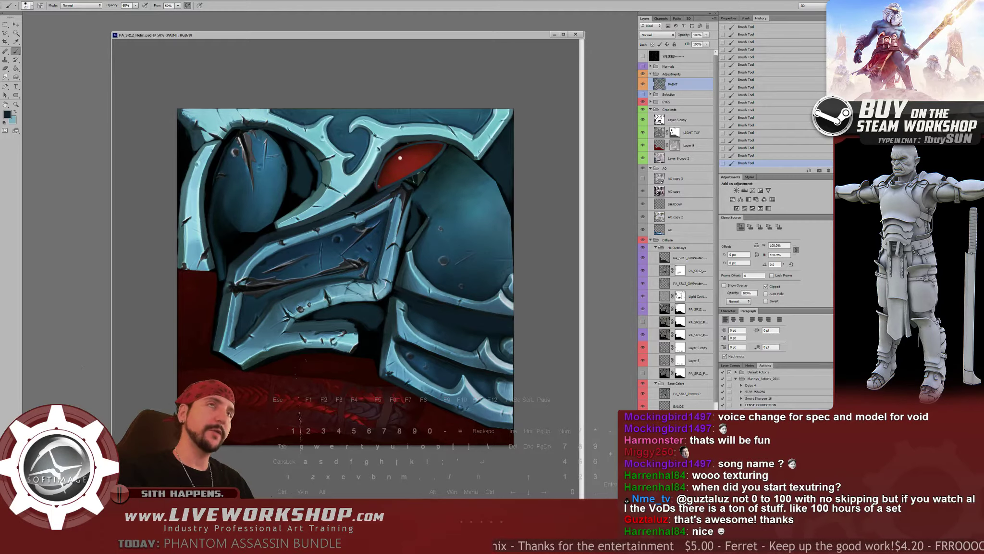
Flatten the texture, discarding its hidden layers, and resize it to 256x256
{"action": "key", "text": "ctrl+q"}
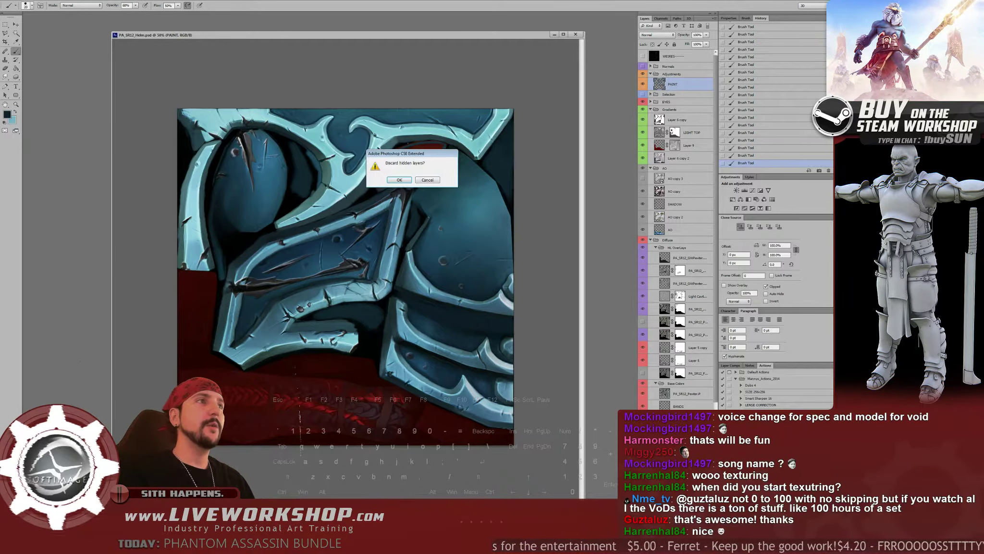
{"action": "key", "text": "Return"}
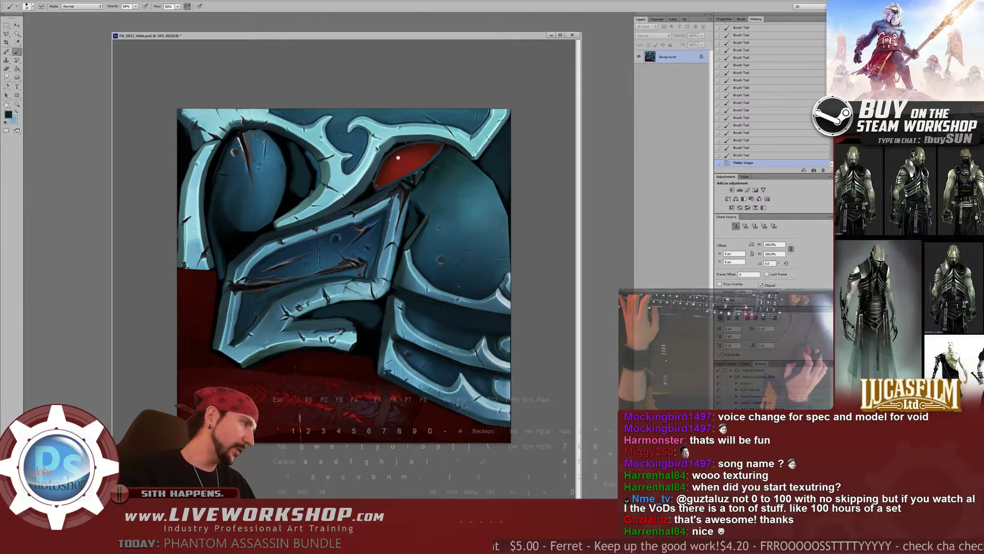
{"action": "key", "text": "F2"}
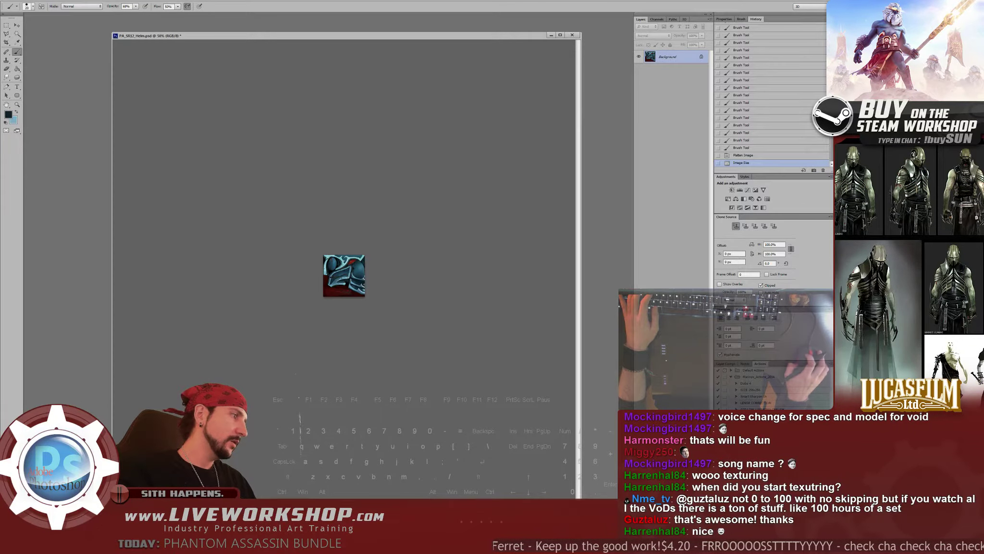
Apply Smart Sharpen to a duplicate of the flattened layer and reduce the duplicate's opacity
{"action": "key", "text": "F8"}
{"action": "key", "text": "Return"}
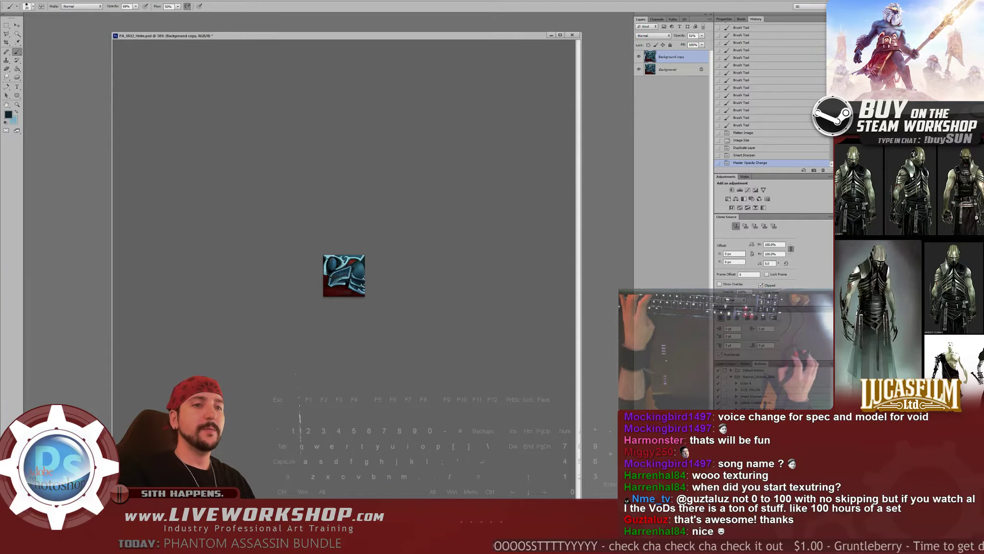
Switch to Softimage and examine the downsized, sharpened texture on the helmet from the front and side
{"action": "key", "text": "alt+Tab"}
{"action": "scroll", "coordinate": [374, 215], "scroll_direction": "down", "scroll_amount": 5}
{"action": "right_click_drag", "start_coordinate": [413, 240], "coordinate": [384, 227]}
{"action": "middle_click_drag", "start_coordinate": [384, 227], "coordinate": [394, 268]}
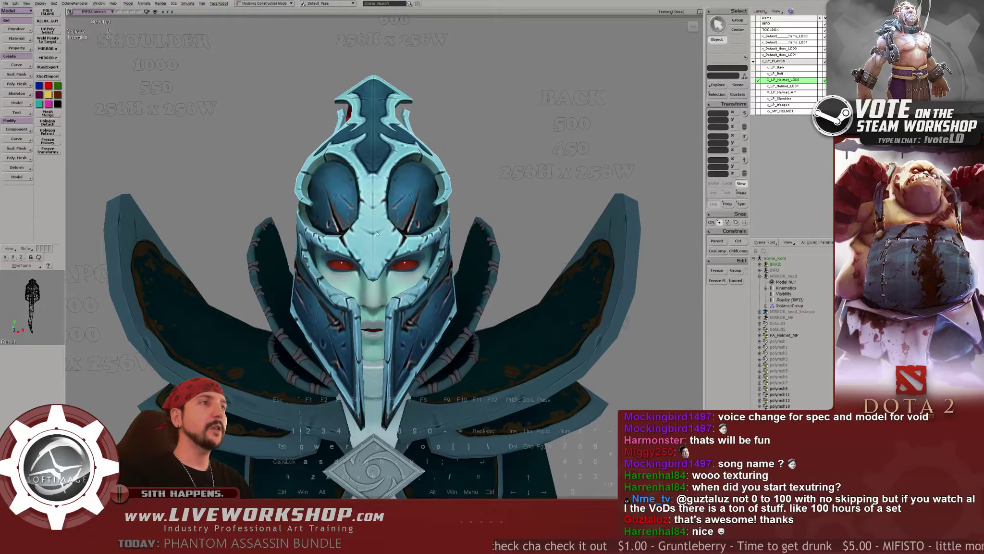
{"action": "right_click_drag", "start_coordinate": [377, 233], "coordinate": [364, 154]}
{"action": "right_click_drag", "start_coordinate": [397, 204], "coordinate": [345, 249]}
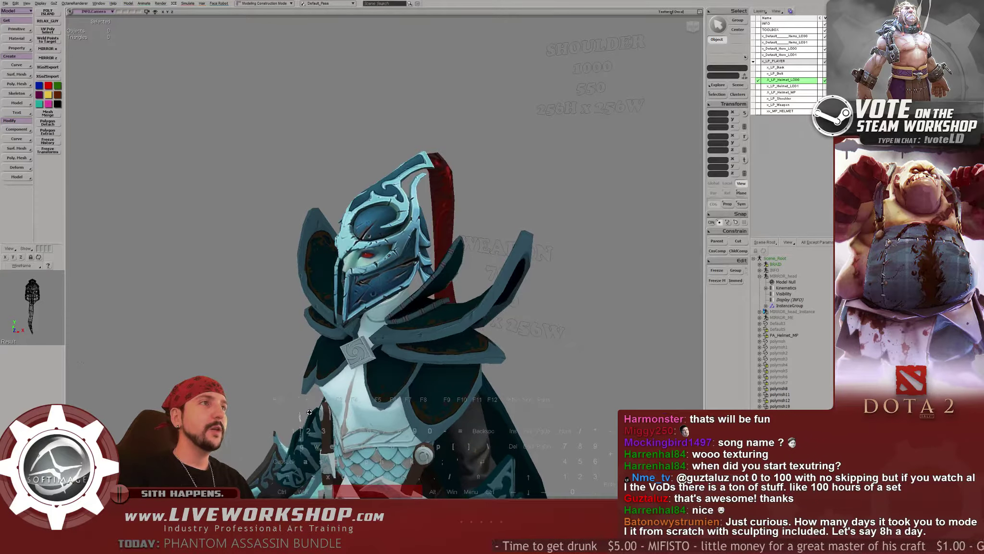
Switch back to Photoshop and raise the opacity of the sharpened duplicate layer
{"action": "key", "text": "alt+Tab"}
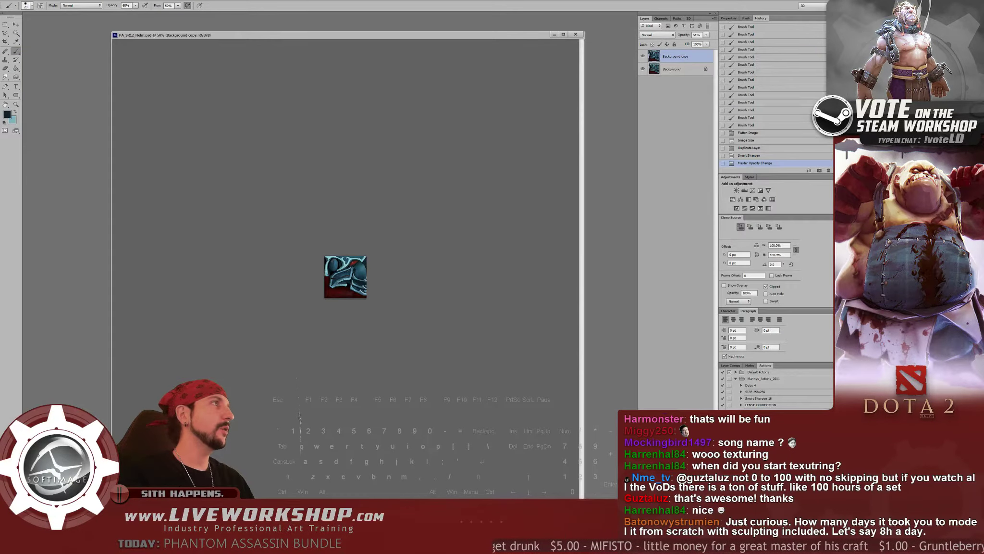
{"action": "left_click", "coordinate": [707, 35]}
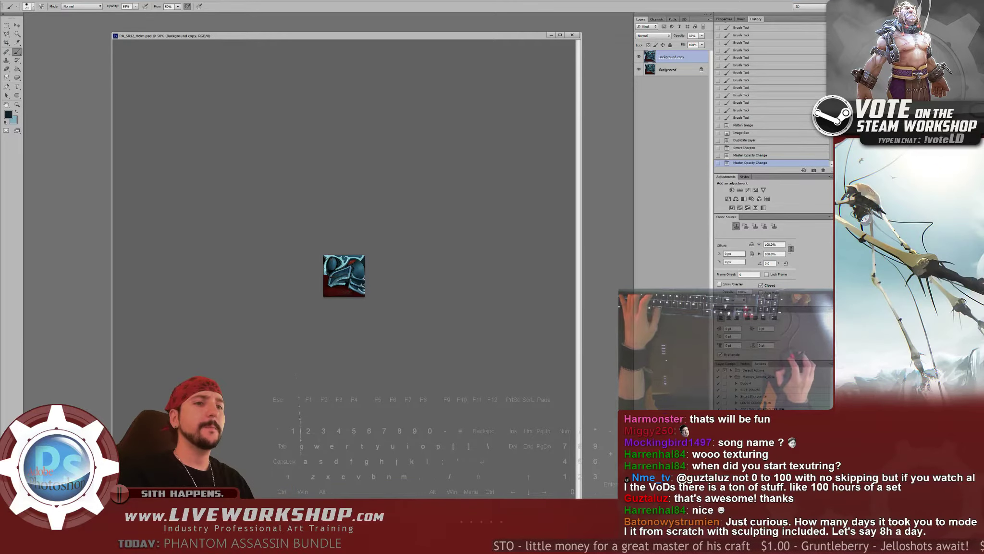
Switch to Softimage and examine the more strongly sharpened texture on the helmet up close, from a distance and from both sides
{"action": "key", "text": "alt+Tab"}
{"action": "middle_click_drag", "start_coordinate": [348, 248], "coordinate": [405, 264]}
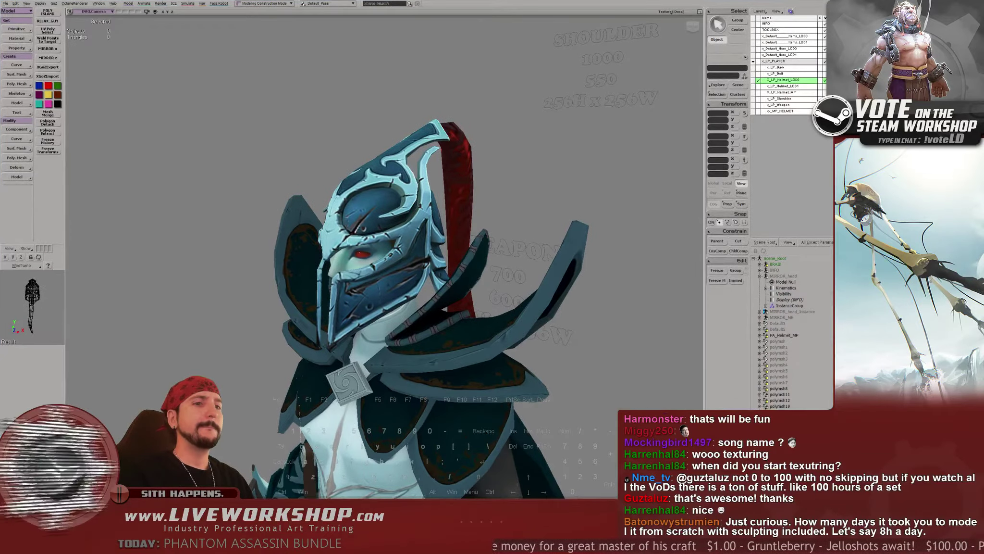
{"action": "middle_click_drag", "start_coordinate": [259, 327], "coordinate": [335, 303]}
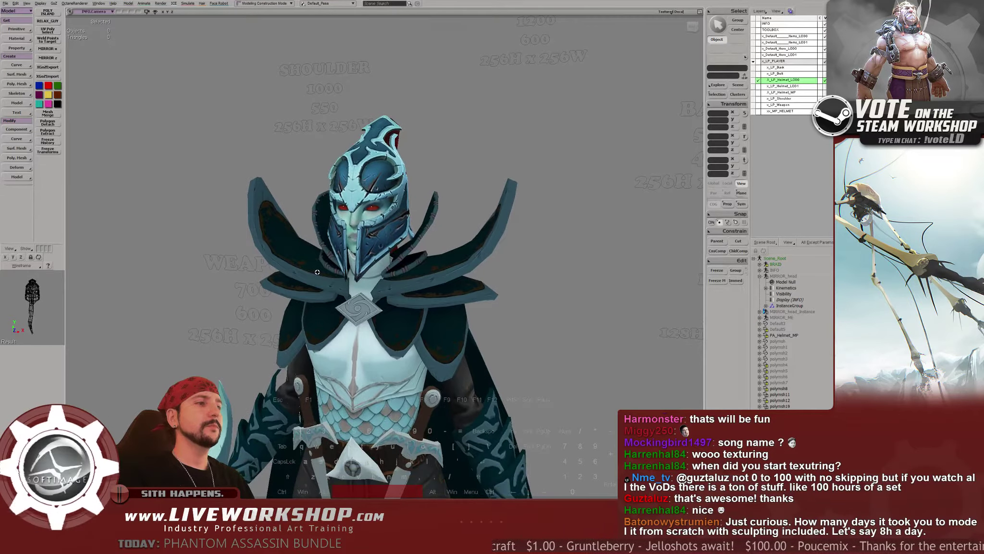
{"action": "middle_click_drag", "start_coordinate": [309, 298], "coordinate": [364, 253]}
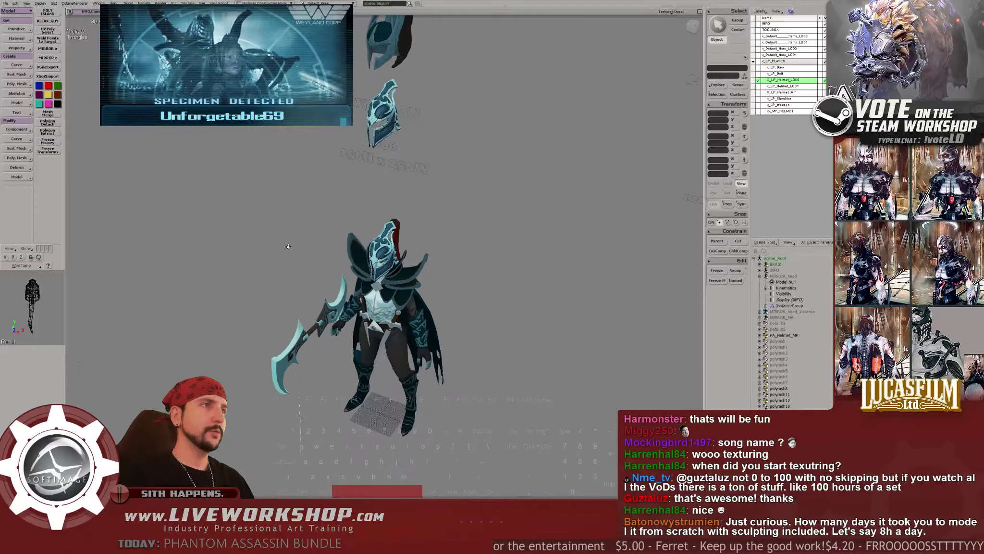
{"action": "middle_click_drag", "start_coordinate": [288, 247], "coordinate": [390, 269]}
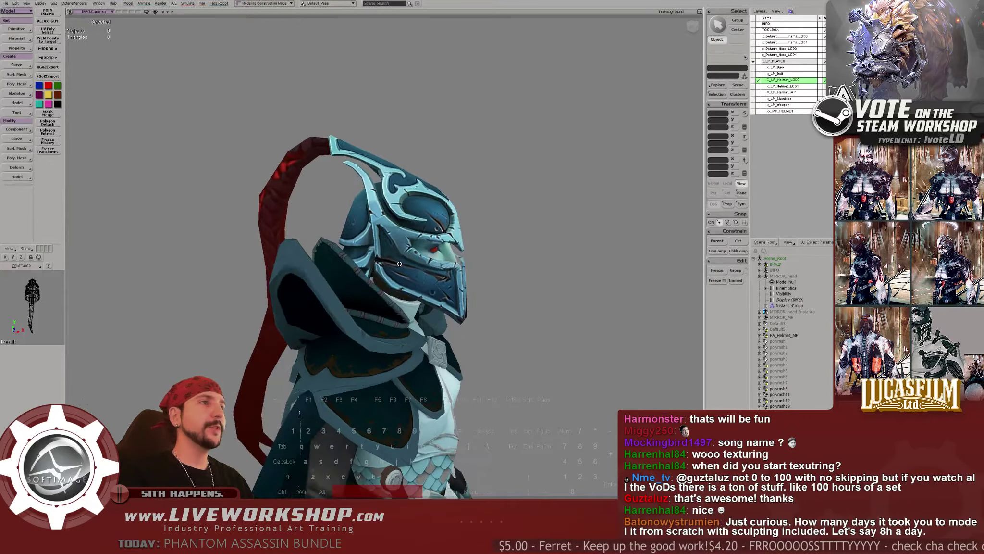
{"action": "middle_click_drag", "start_coordinate": [407, 295], "coordinate": [495, 273]}
{"action": "middle_click_drag", "start_coordinate": [427, 229], "coordinate": [337, 298]}
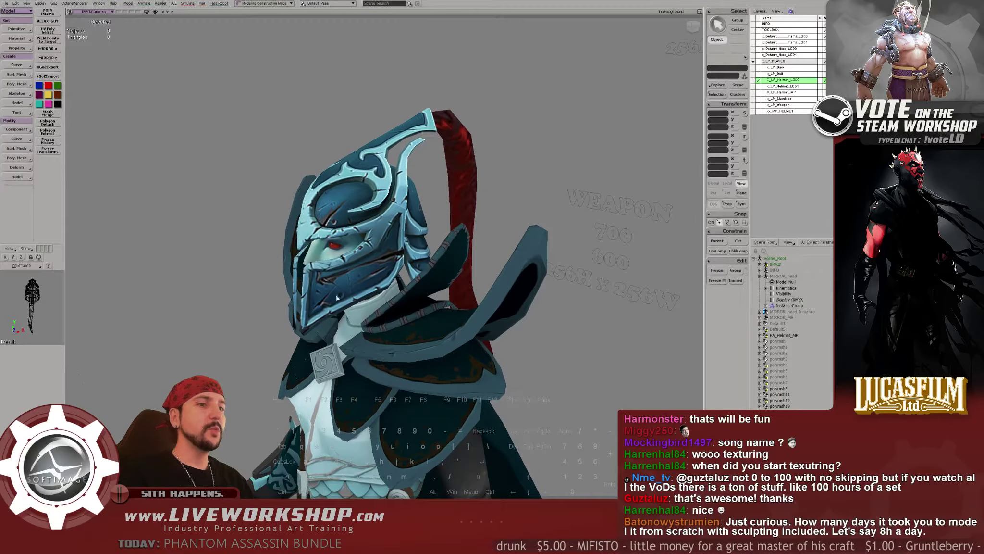
Switch back to Photoshop and inspect the sharpened 256x256 texture at several magnifications
{"action": "key", "text": "alt+Tab"}
{"action": "scroll", "coordinate": [389, 218], "scroll_direction": "up", "scroll_amount": 2}
{"action": "key", "text": "F2"}
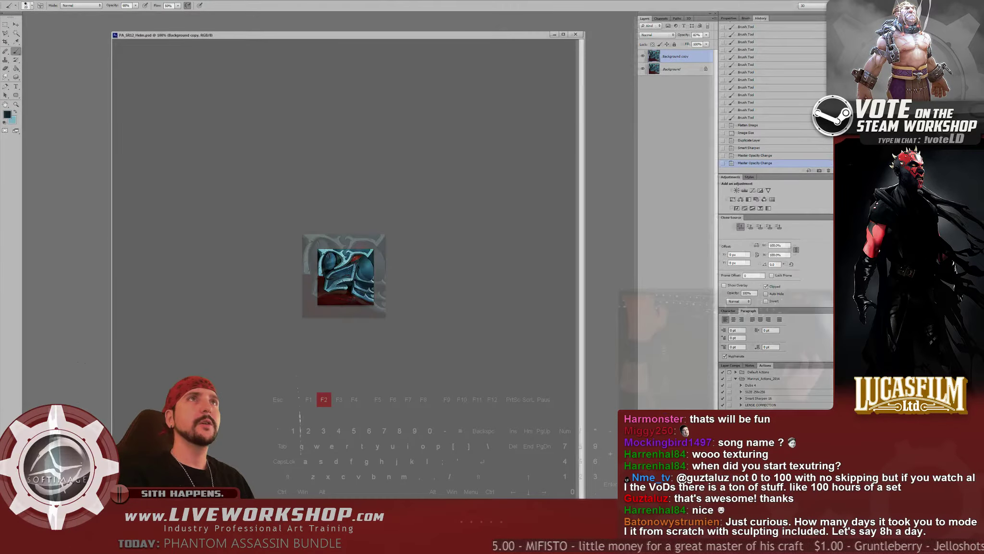
{"action": "scroll", "coordinate": [389, 217], "scroll_direction": "down", "scroll_amount": 1}
{"action": "key", "text": "space"}
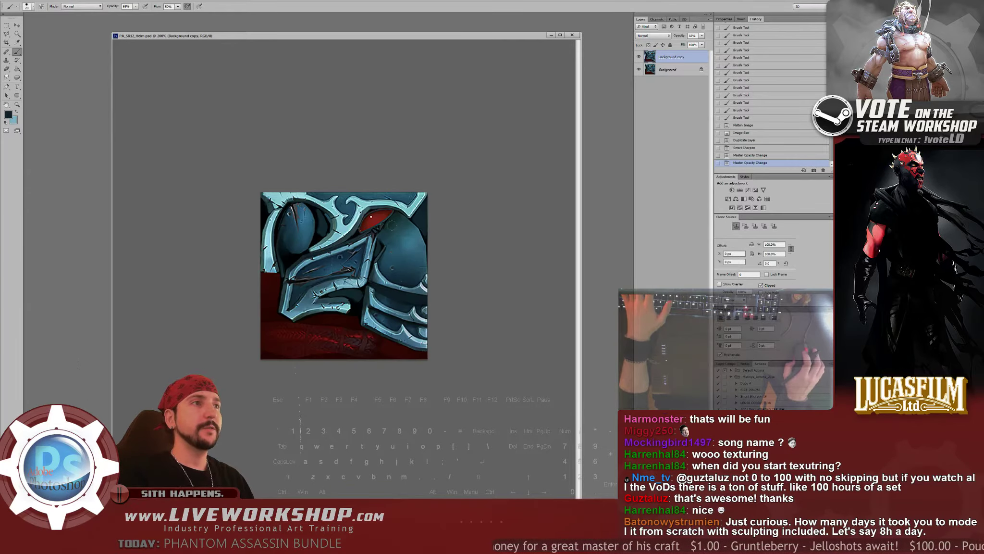
{"action": "key", "text": "F2"}
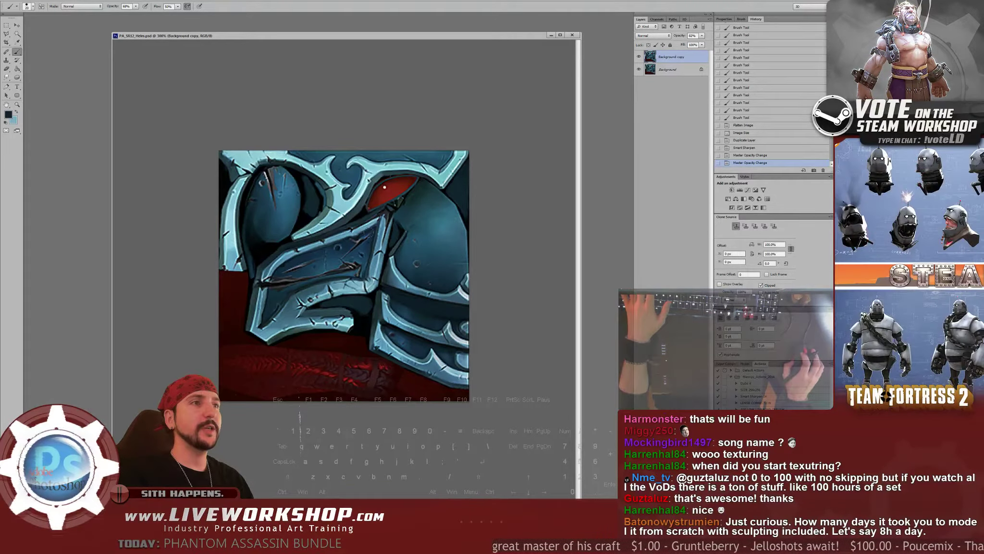
{"action": "key", "text": "F1"}
{"action": "key", "text": "F1"}
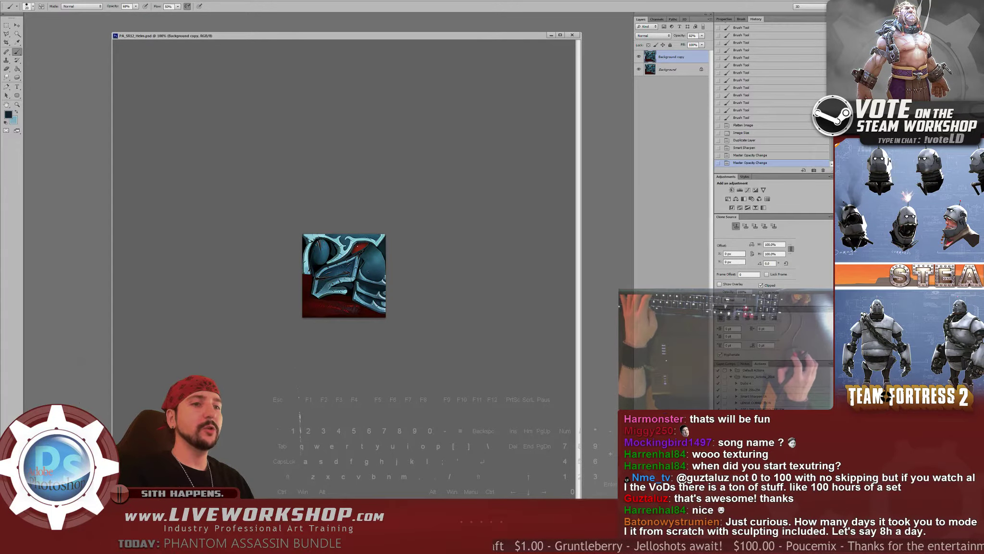
Switch to Softimage and check the sharpened low-resolution helmet texture on the character from both front three-quarter angles
{"action": "key", "text": "alt+Tab"}
{"action": "right_click_drag", "start_coordinate": [269, 231], "coordinate": [383, 219]}
{"action": "key", "text": "space"}
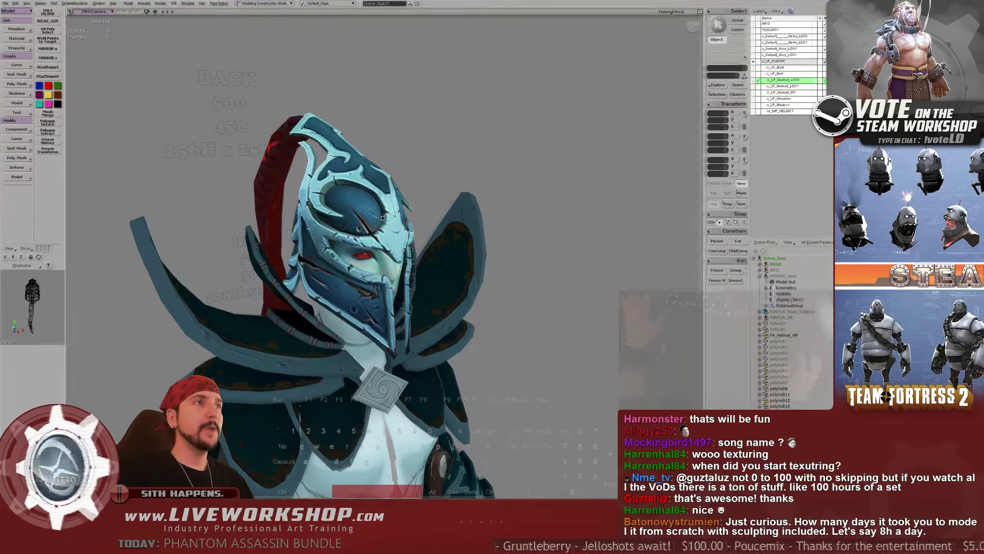
{"action": "mouse_move", "coordinate": [383, 217]}
{"action": "left_mouse_down"}
{"action": "mouse_move", "coordinate": [368, 229]}
{"action": "mouse_move", "coordinate": [414, 218]}
{"action": "mouse_move", "coordinate": [408, 210]}
{"action": "mouse_move", "coordinate": [365, 225]}
{"action": "left_mouse_up"}
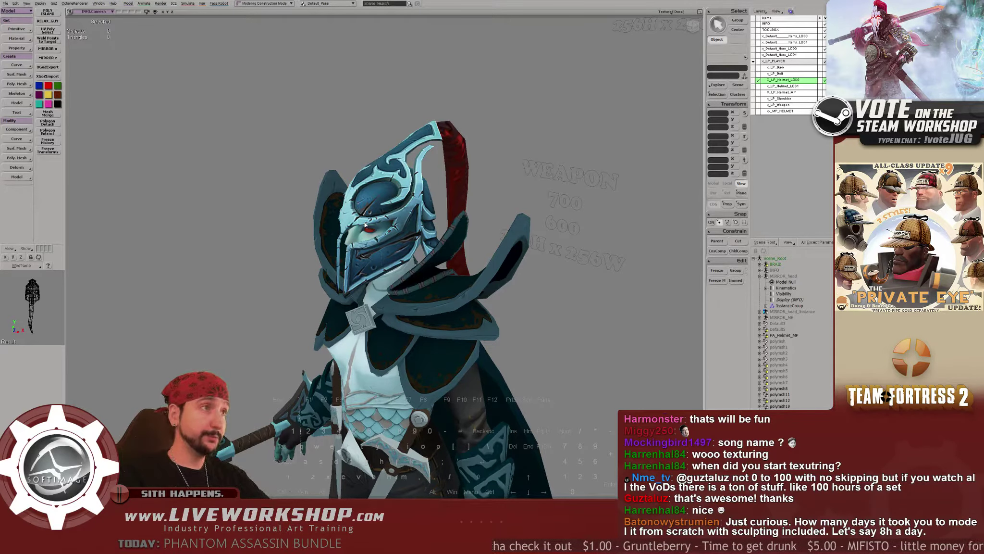
{"action": "key", "text": "s"}
{"action": "middle_click_drag", "start_coordinate": [365, 225], "coordinate": [369, 225]}
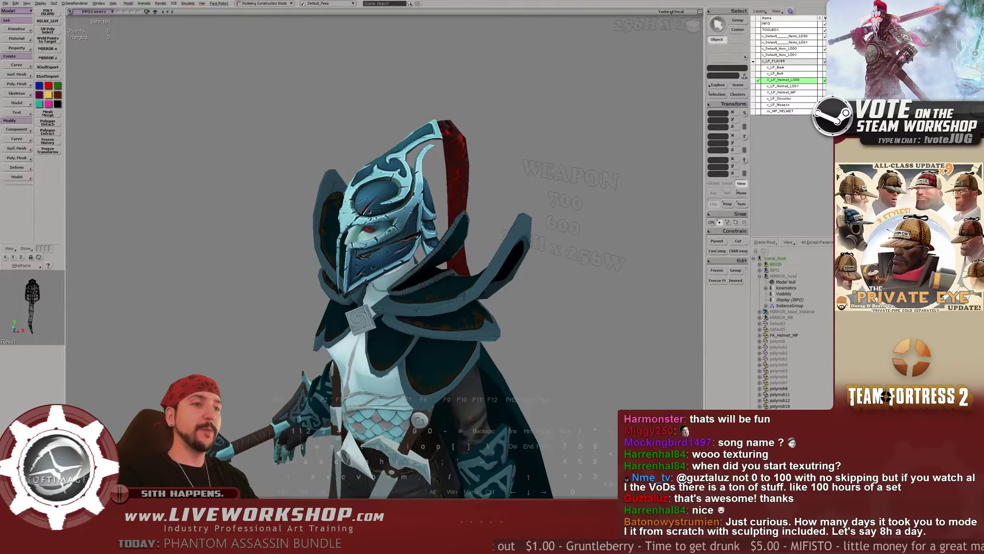
Switch to Photoshop and step back through the history to before the flattening, restoring the full-resolution layered texture
{"action": "key", "text": "alt+Tab"}
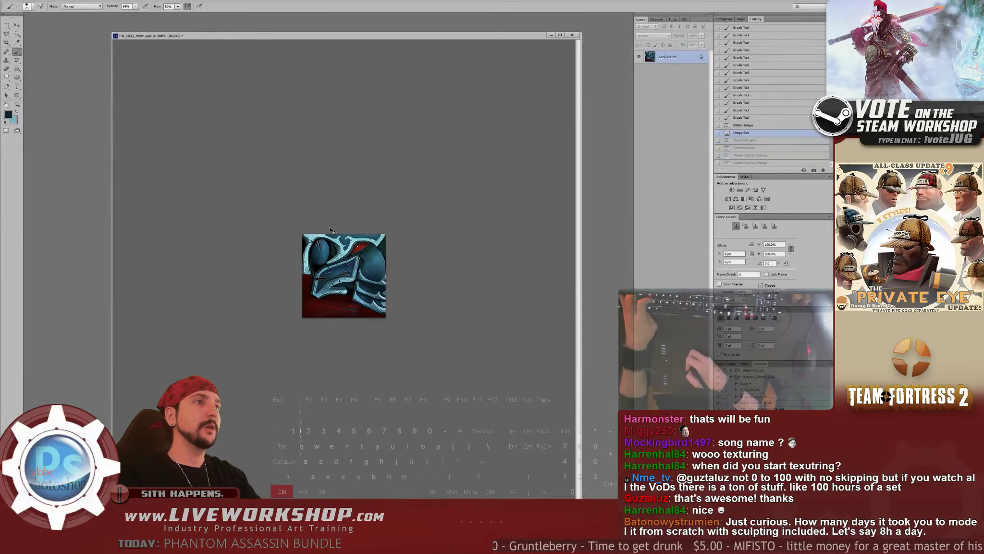
{"action": "key", "text": "ctrl+alt+z"}
{"action": "key", "text": "ctrl+alt+z"}
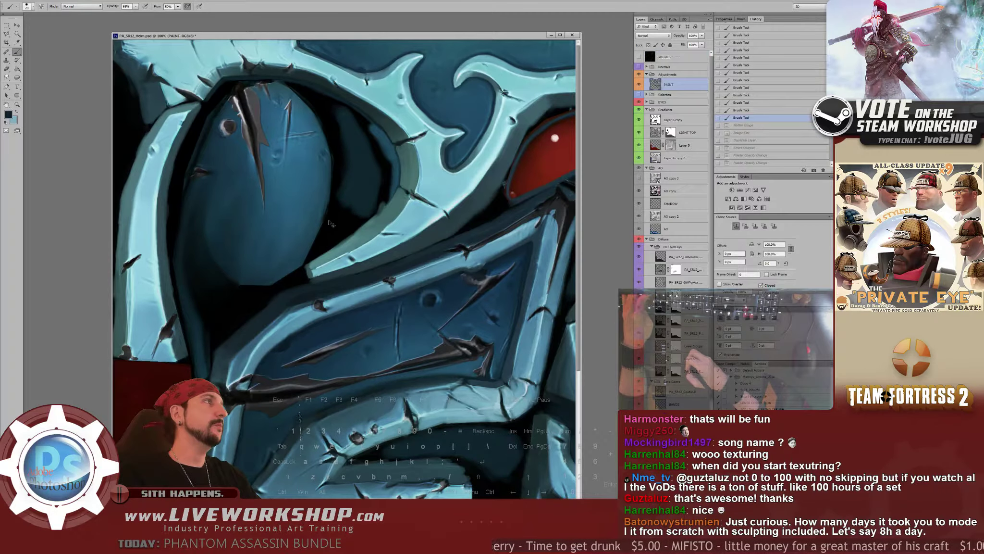
Switch to Softimage and examine the full-resolution texture on the helmet from the front and the back
{"action": "key", "text": "alt+Tab"}
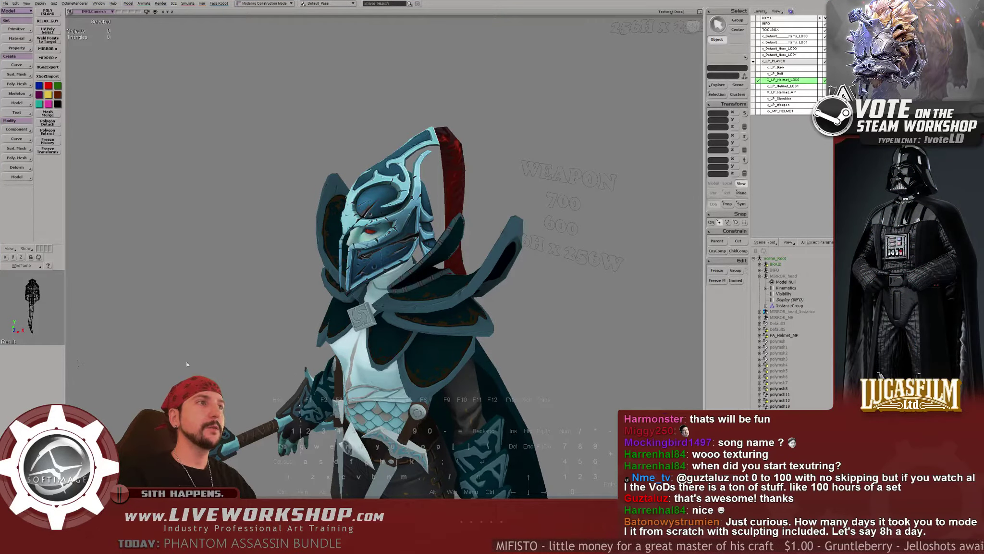
{"action": "middle_click_drag", "start_coordinate": [187, 364], "coordinate": [290, 325]}
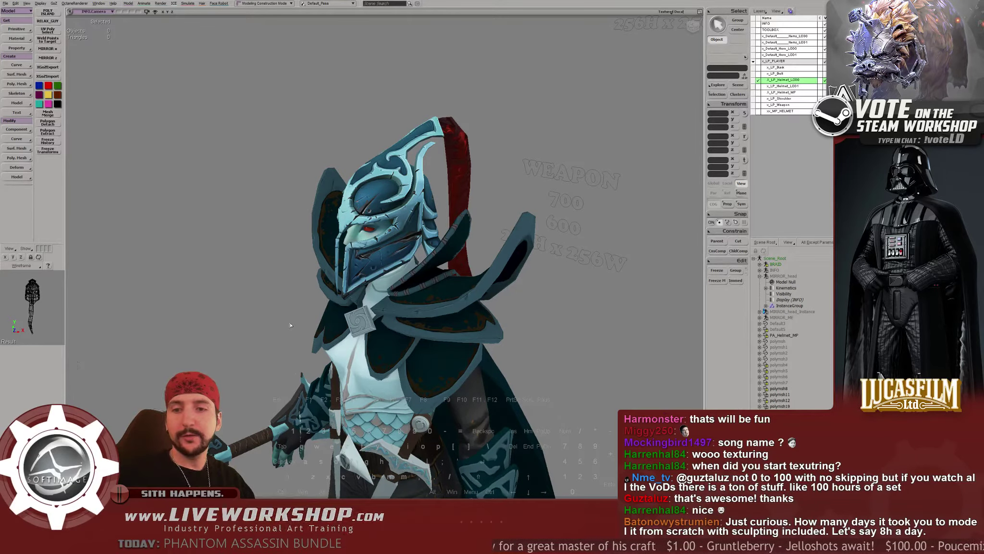
{"action": "right_click_drag", "start_coordinate": [281, 279], "coordinate": [305, 285]}
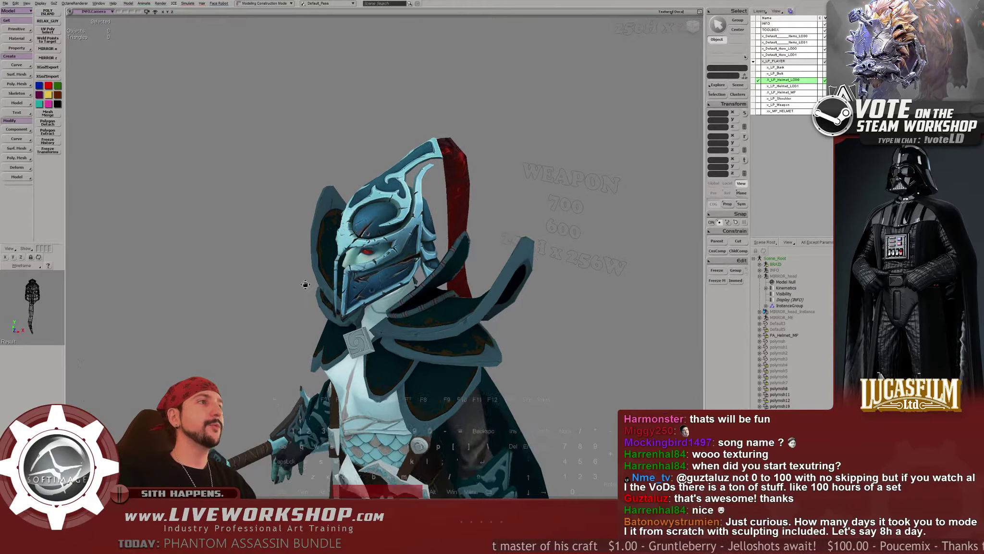
{"action": "middle_click_drag", "start_coordinate": [306, 285], "coordinate": [360, 293]}
{"action": "right_click_drag", "start_coordinate": [361, 293], "coordinate": [436, 319]}
{"action": "middle_click_drag", "start_coordinate": [445, 317], "coordinate": [349, 178]}
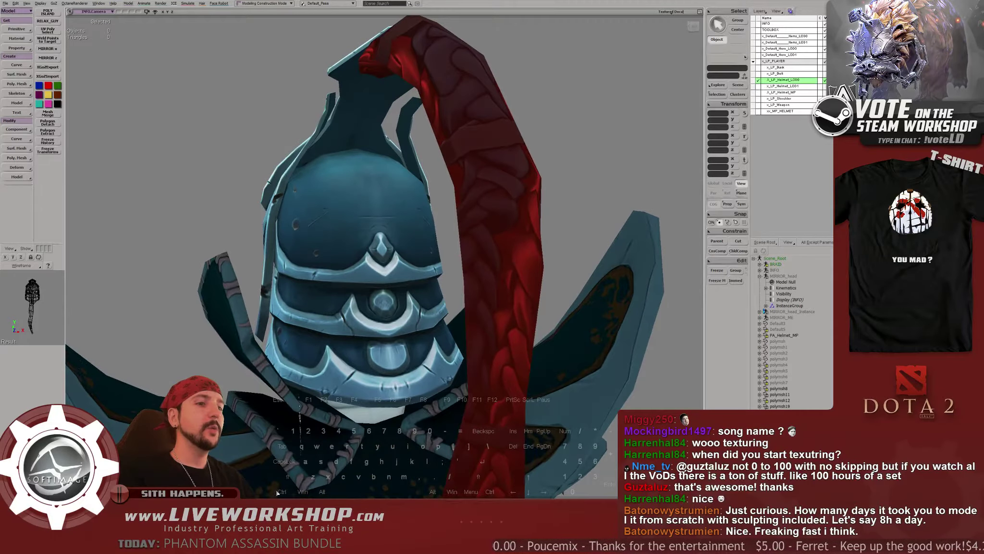
Switch to Photoshop and show the wireframe layer over the helmet texture
{"action": "key", "text": "alt+Tab"}
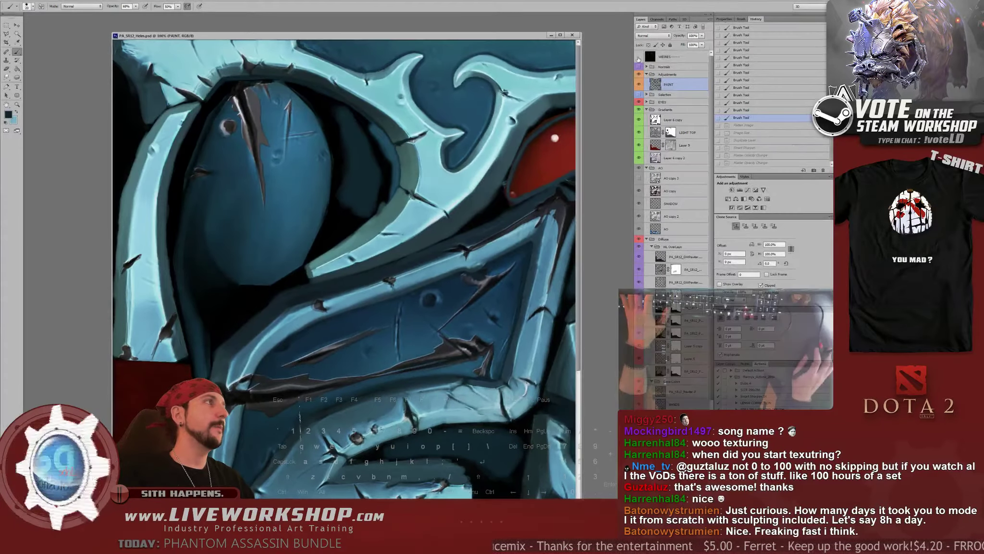
{"action": "left_click", "coordinate": [643, 56]}
{"action": "left_click_drag", "start_coordinate": [432, 234], "coordinate": [223, 233]}
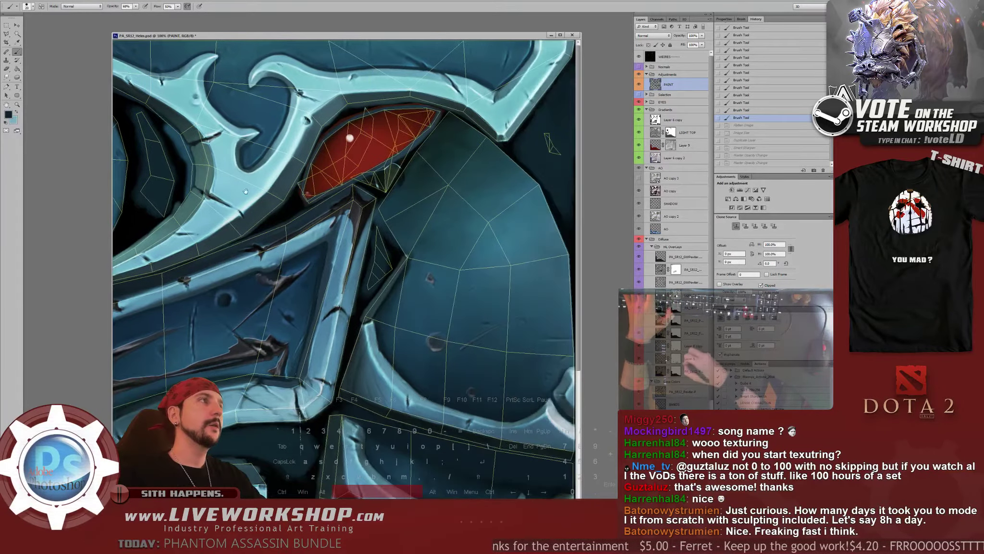
Brush a dark teal sampled beside the large rounded head plate over its upper area on the PAINT layer, using an enlarged brush
{"action": "left_click", "coordinate": [383, 229], "text": "ctrl"}
{"action": "left_click_drag", "start_coordinate": [383, 230], "coordinate": [191, 284]}
{"action": "left_click_drag", "start_coordinate": [319, 132], "coordinate": [319, 254]}
{"action": "key", "text": "b"}
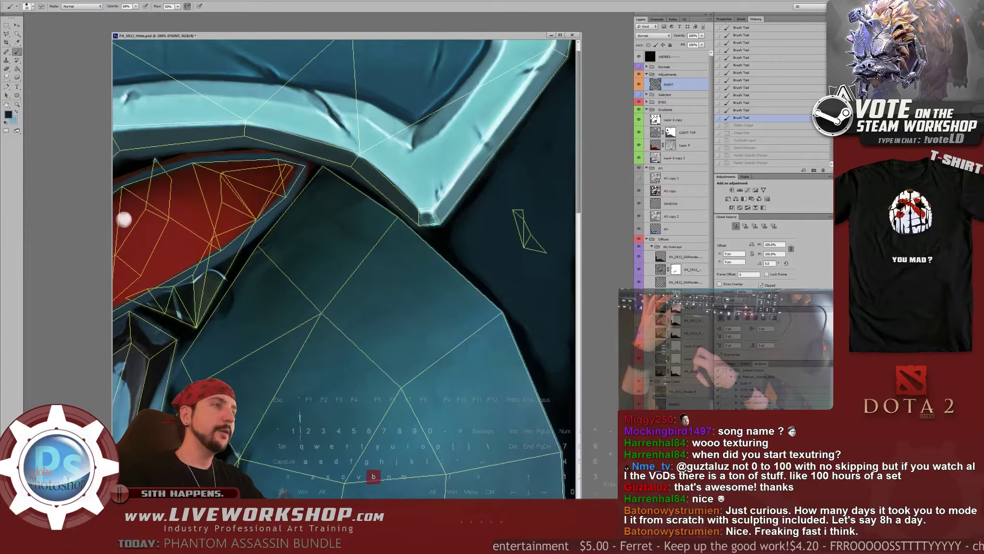
{"action": "left_click", "coordinate": [499, 235], "text": "alt"}
{"action": "key", "text": "]"}
{"action": "key", "text": "bracketright"}
{"action": "key", "text": "bracketright"}
{"action": "key", "text": "bracketright"}
{"action": "key", "text": "bracketright"}
{"action": "key", "text": "bracketright"}
{"action": "key", "text": "bracketright"}
{"action": "key", "text": "bracketright"}
{"action": "key", "text": "bracketright"}
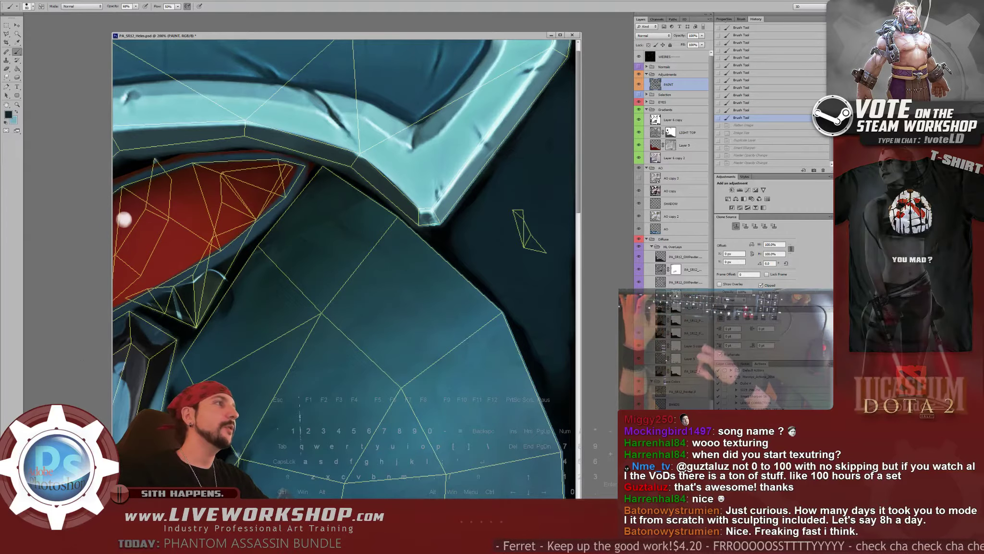
{"action": "scroll", "coordinate": [343, 269], "scroll_direction": "down", "scroll_amount": 3}
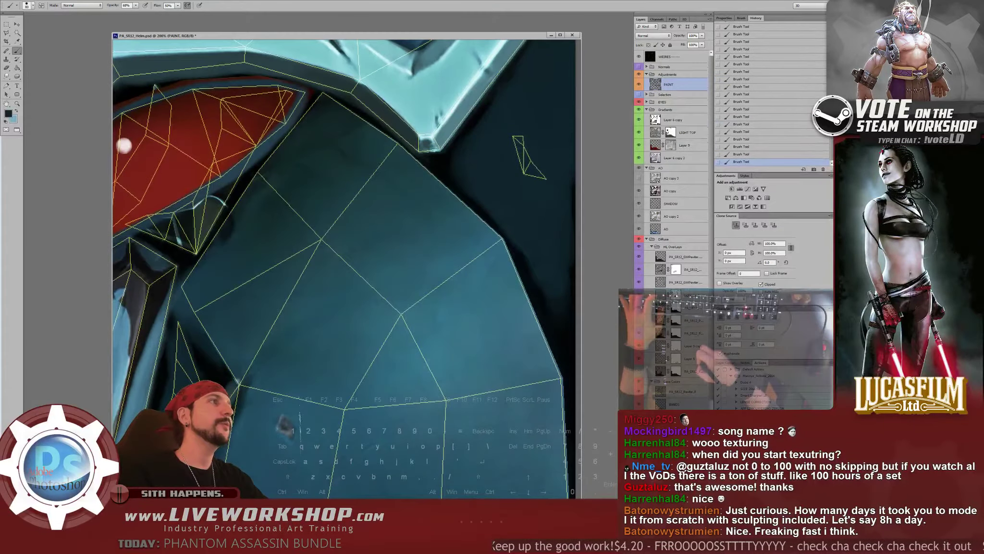
Switch the document to full-screen mode, review the whole texture, and hide the wireframe layer
{"action": "key", "text": "f"}
{"action": "left_click_drag", "start_coordinate": [514, 168], "coordinate": [491, 274]}
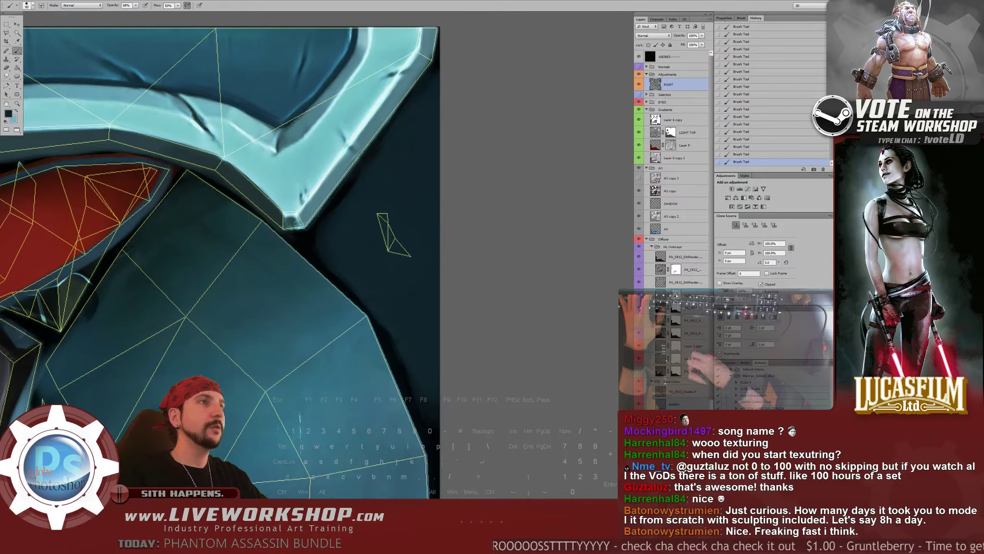
{"action": "left_click_drag", "start_coordinate": [412, 270], "coordinate": [492, 209]}
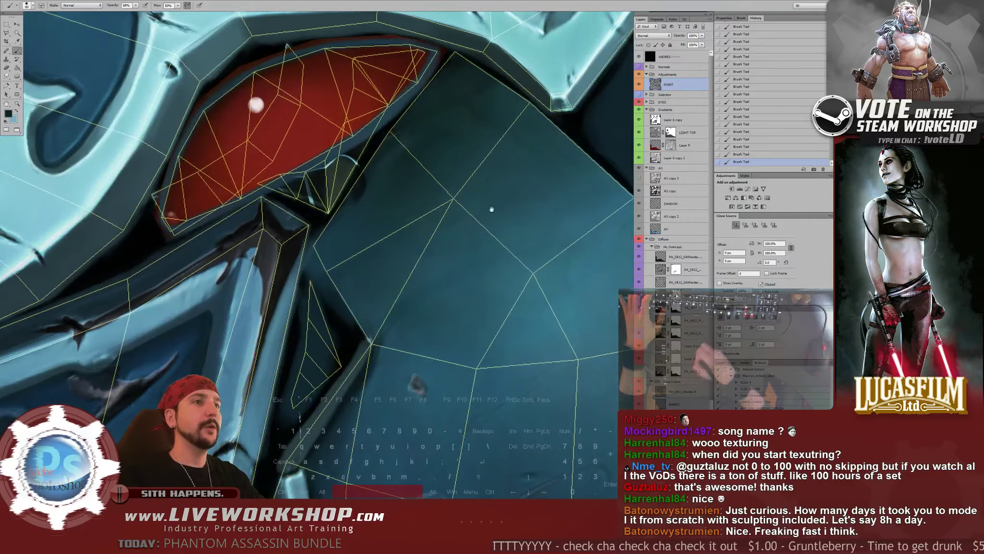
{"action": "left_click_drag", "start_coordinate": [408, 322], "coordinate": [480, 130]}
{"action": "left_click_drag", "start_coordinate": [395, 280], "coordinate": [533, 197]}
{"action": "key", "text": "ctrl+minus"}
{"action": "key", "text": "ctrl+minus"}
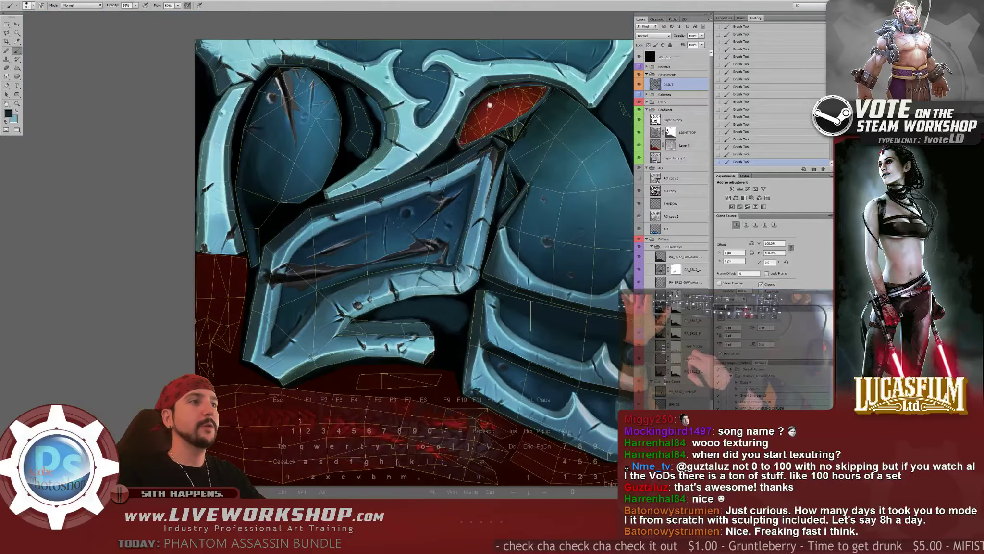
{"action": "left_click_drag", "start_coordinate": [385, 205], "coordinate": [292, 256]}
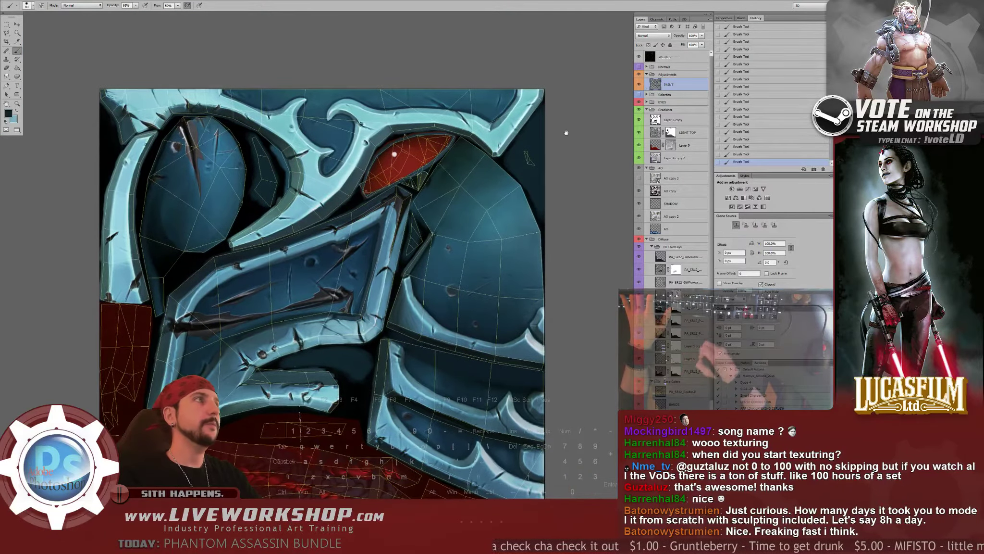
{"action": "left_click_drag", "start_coordinate": [565, 132], "coordinate": [561, 119]}
{"action": "left_click", "coordinate": [639, 57]}
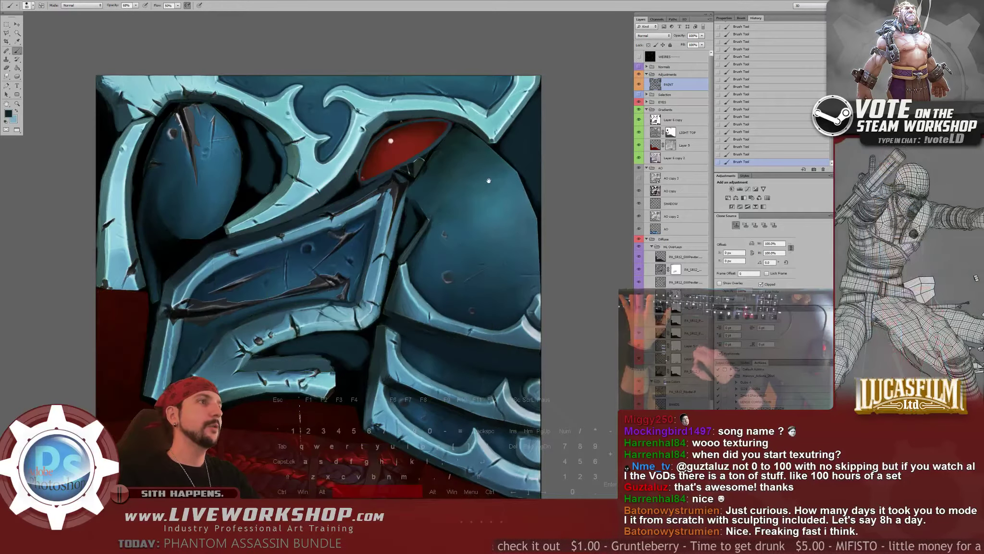
{"action": "left_click_drag", "start_coordinate": [498, 188], "coordinate": [460, 167]}
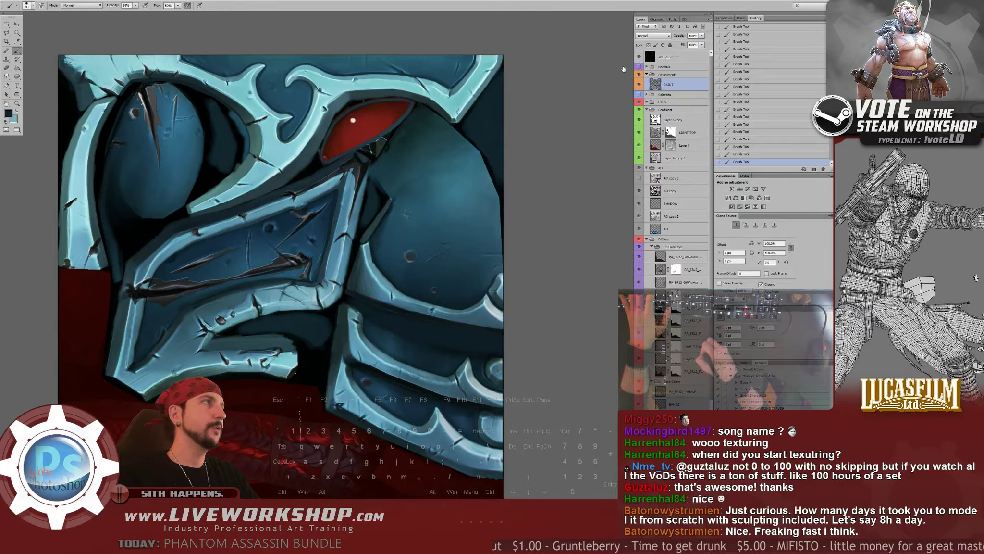
With the wireframe hidden, touch up the inner edge of the rounded head plate using a smaller brush and sampled teal
{"action": "key", "text": "ctrl+plus"}
{"action": "key", "text": "ctrl+plus"}
{"action": "mouse_move", "coordinate": [367, 132]}
{"action": "left_mouse_down"}
{"action": "mouse_move", "coordinate": [428, 200]}
{"action": "mouse_move", "coordinate": [363, 193]}
{"action": "mouse_move", "coordinate": [345, 204]}
{"action": "left_mouse_up"}
{"action": "left_click", "coordinate": [638, 58]}
{"action": "key", "text": "bracketleft"}
{"action": "key", "text": "bracketleft"}
{"action": "key", "text": "bracketleft"}
{"action": "key", "text": "bracketleft"}
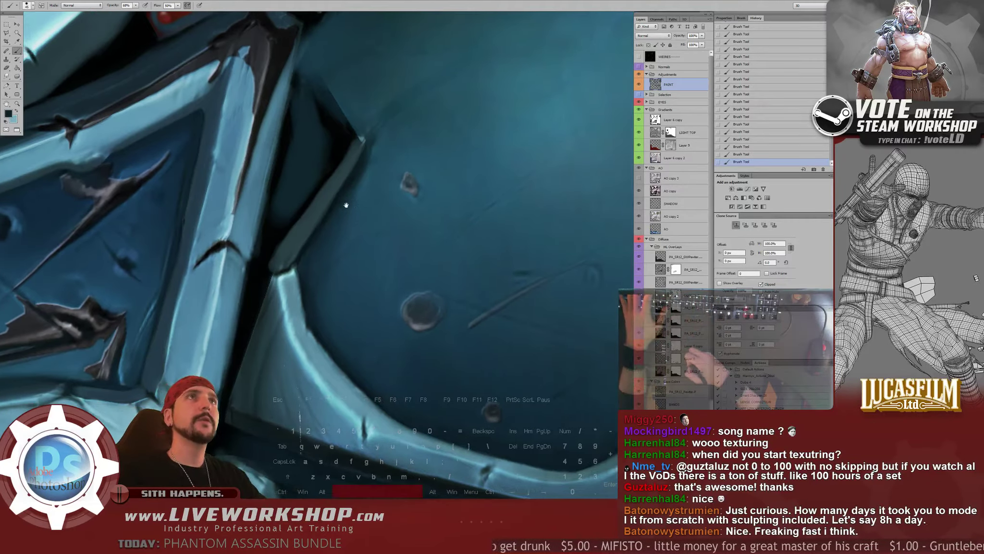
{"action": "left_click", "coordinate": [336, 233], "text": "alt"}
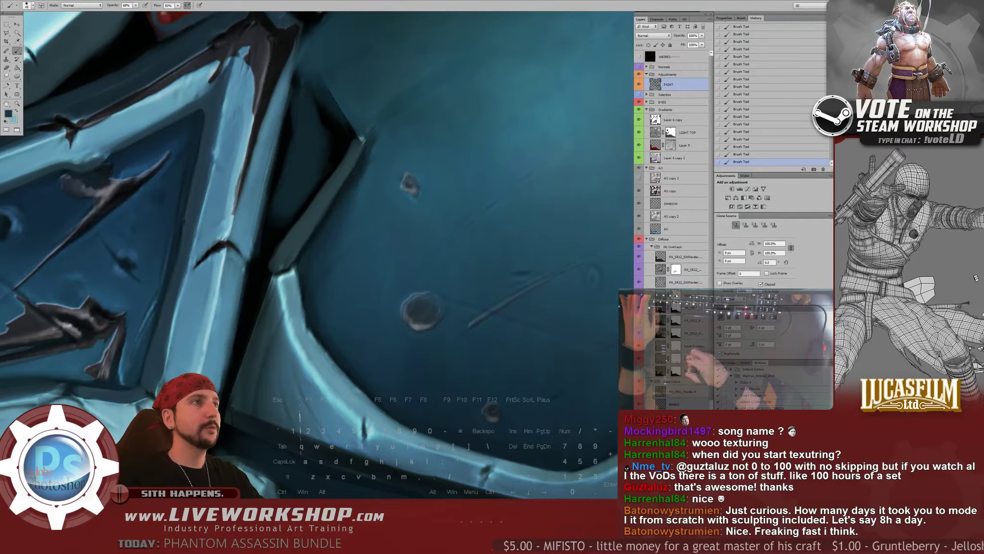
{"action": "key", "text": "bracketleft"}
{"action": "key", "text": "bracketleft"}
{"action": "key", "text": "bracketleft"}
{"action": "key", "text": "bracketleft"}
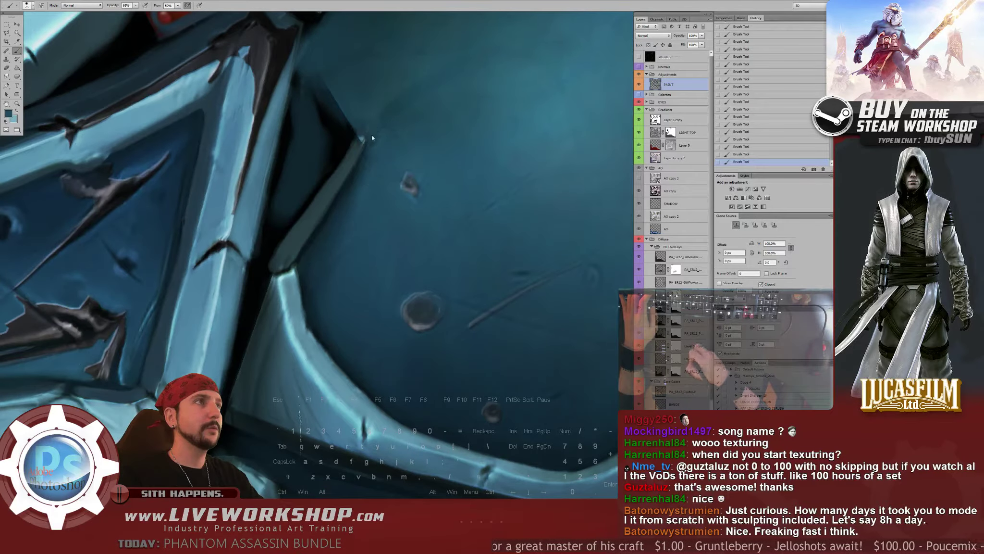
Sample the dark teal where the rounded head plate meets its pale rim and refine the shading there
{"action": "scroll", "coordinate": [302, 222], "scroll_direction": "down", "scroll_amount": 3}
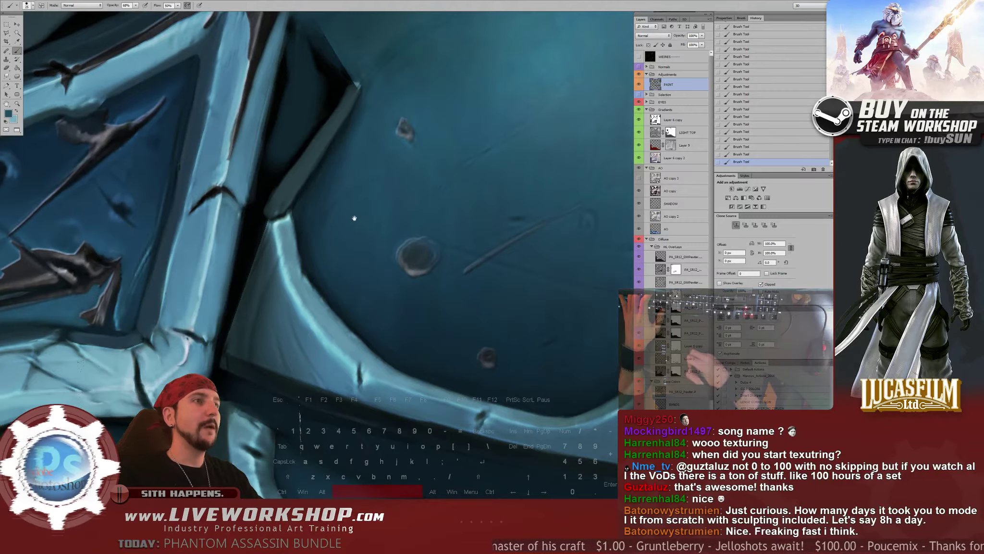
{"action": "left_click", "coordinate": [302, 222], "text": "alt"}
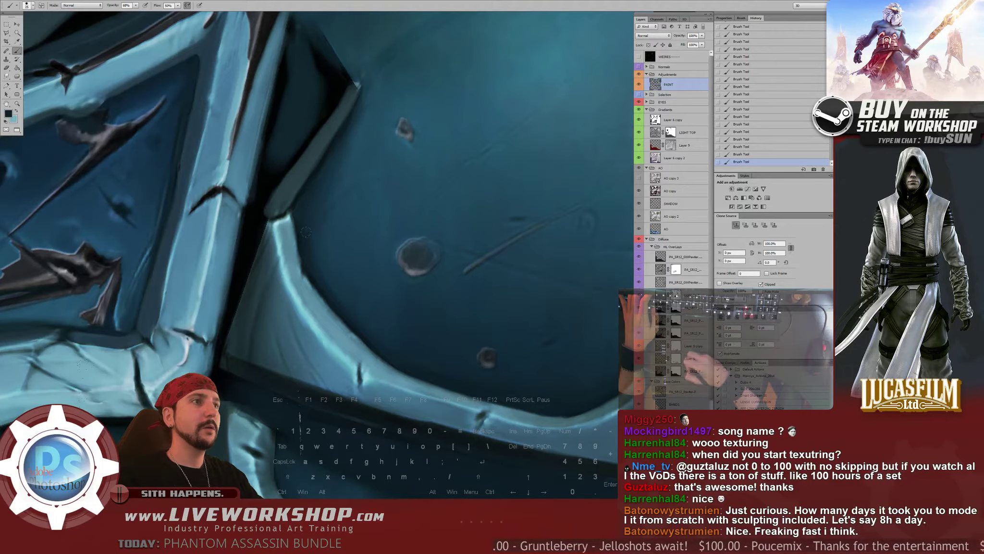
{"action": "key", "text": "ctrl+minus"}
{"action": "left_click_drag", "start_coordinate": [447, 272], "coordinate": [412, 190]}
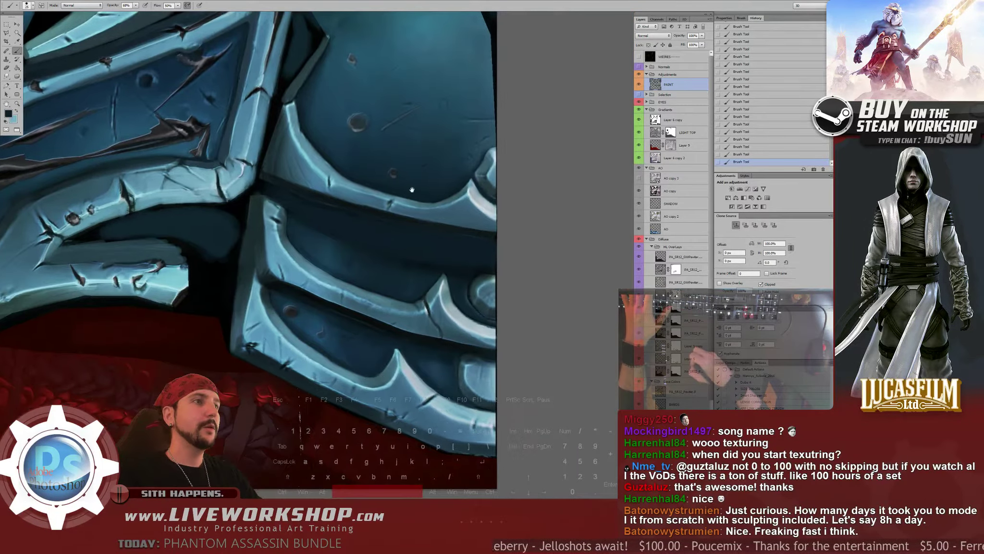
Sample the grey of the torn gash in the dark panel's upper corner and touch up its inner surface with the brush
{"action": "key", "text": "ctrl+minus"}
{"action": "left_click_drag", "start_coordinate": [580, 289], "coordinate": [471, 200]}
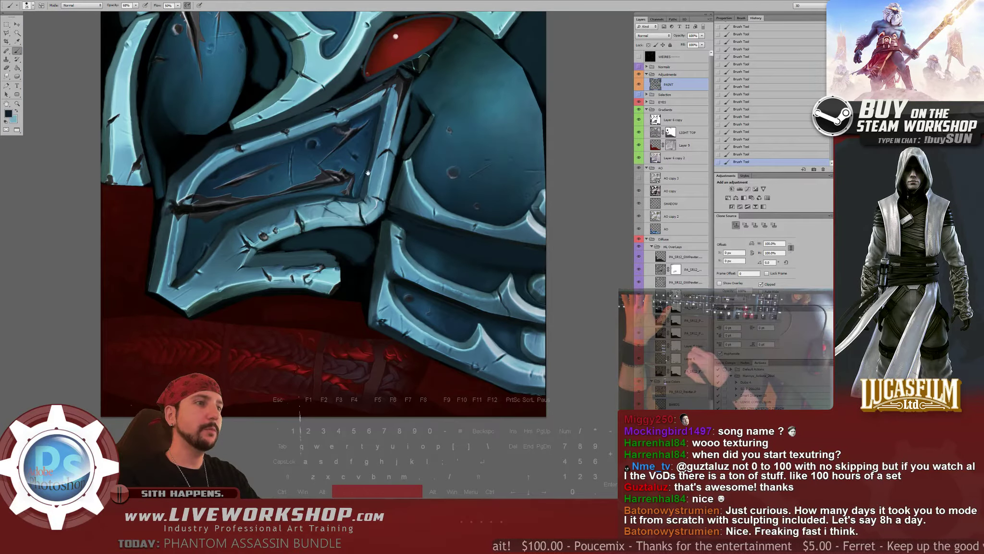
{"action": "left_click_drag", "start_coordinate": [366, 176], "coordinate": [376, 209]}
{"action": "left_click_drag", "start_coordinate": [361, 175], "coordinate": [366, 208]}
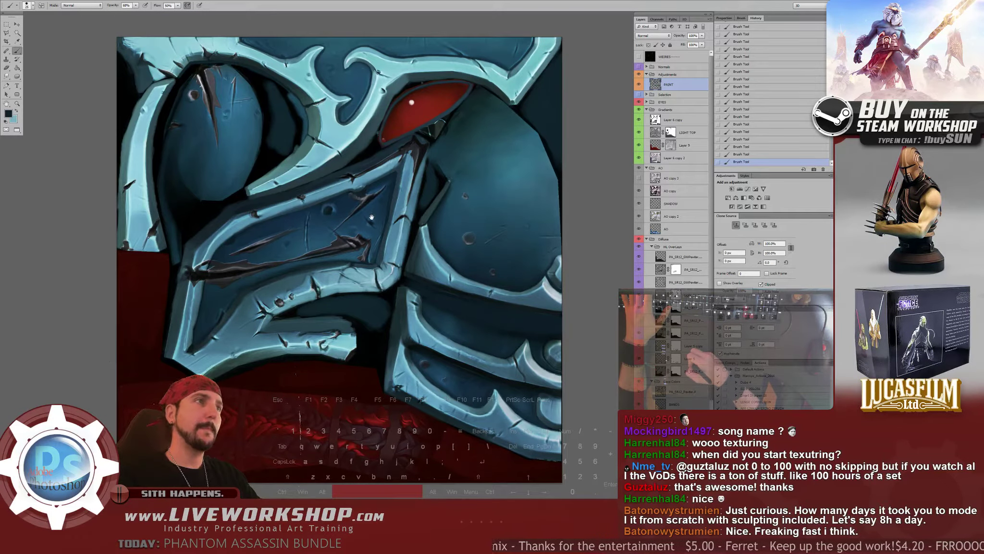
{"action": "scroll", "coordinate": [370, 212], "scroll_direction": "up", "scroll_amount": 5, "text": "alt"}
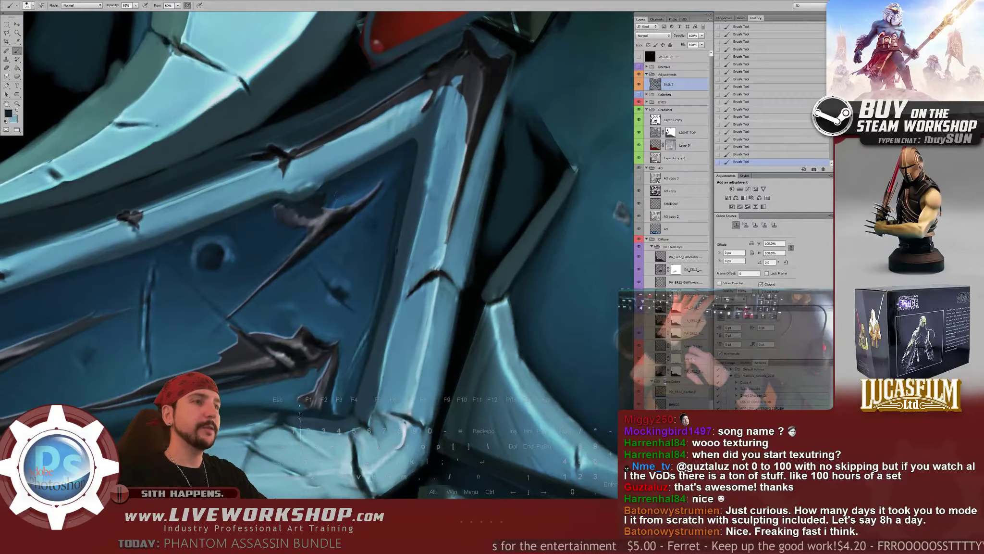
{"action": "scroll", "coordinate": [354, 240], "scroll_direction": "up", "scroll_amount": 3, "text": "alt"}
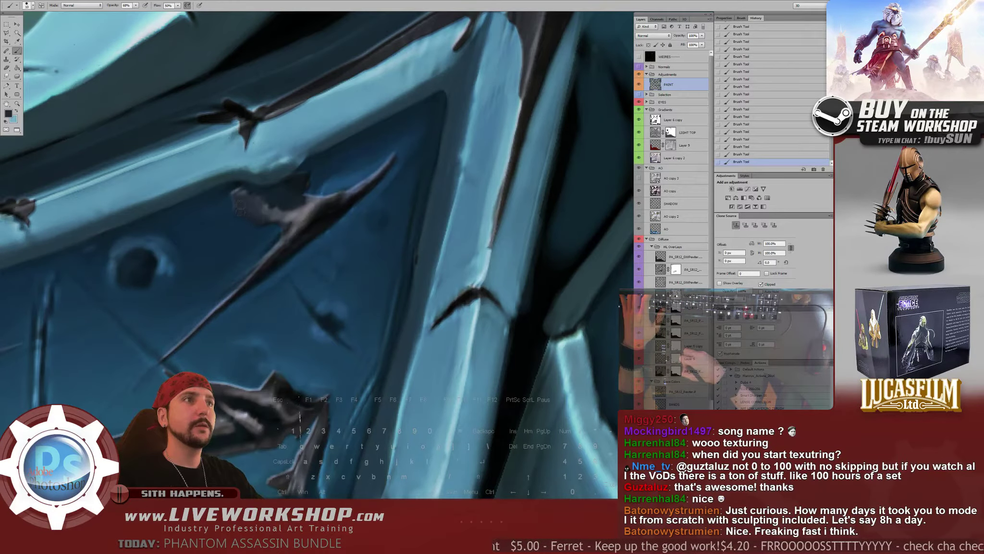
{"action": "left_click", "coordinate": [254, 208], "text": "alt"}
{"action": "left_click_drag", "start_coordinate": [256, 208], "coordinate": [276, 220]}
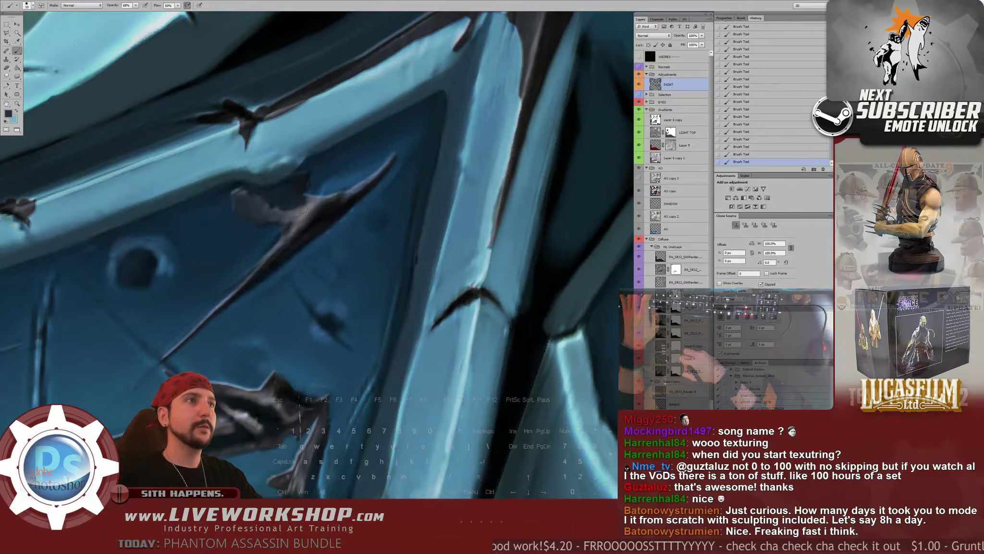
{"action": "left_click", "coordinate": [314, 219], "text": "alt"}
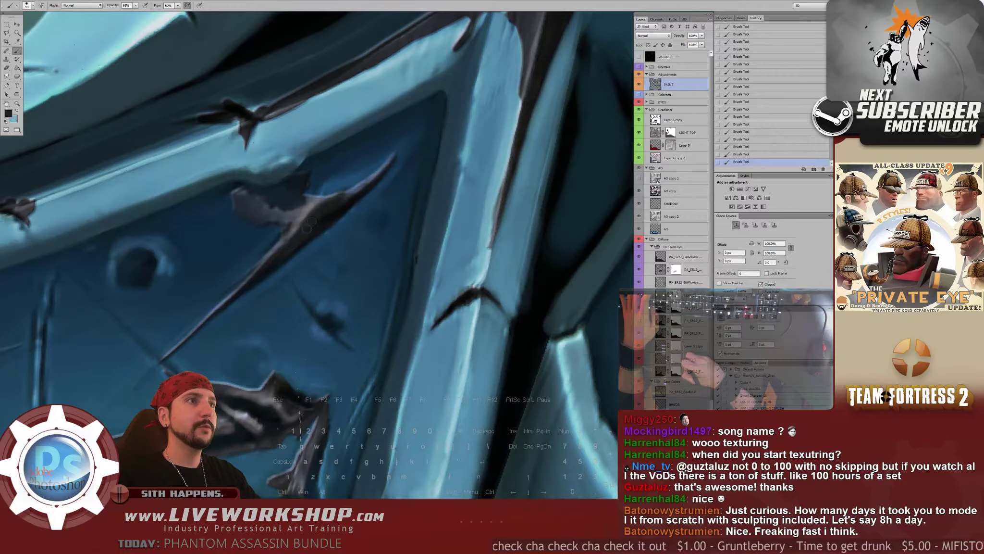
{"action": "left_click_drag", "start_coordinate": [273, 265], "coordinate": [251, 274]}
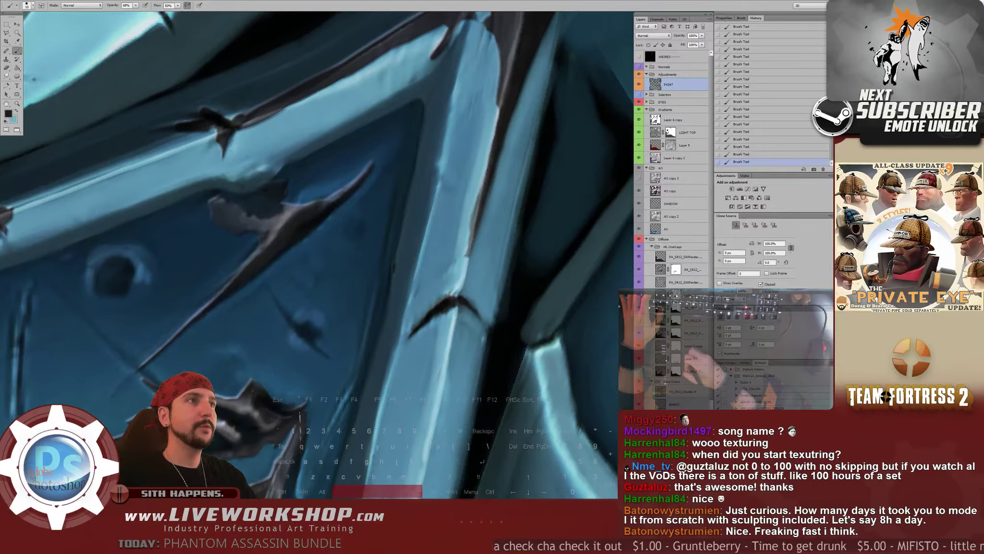
Refine the edges and shading of the upper gash using more tones sampled along it, undoing a stroke along the way
{"action": "left_click", "coordinate": [299, 214], "text": "alt"}
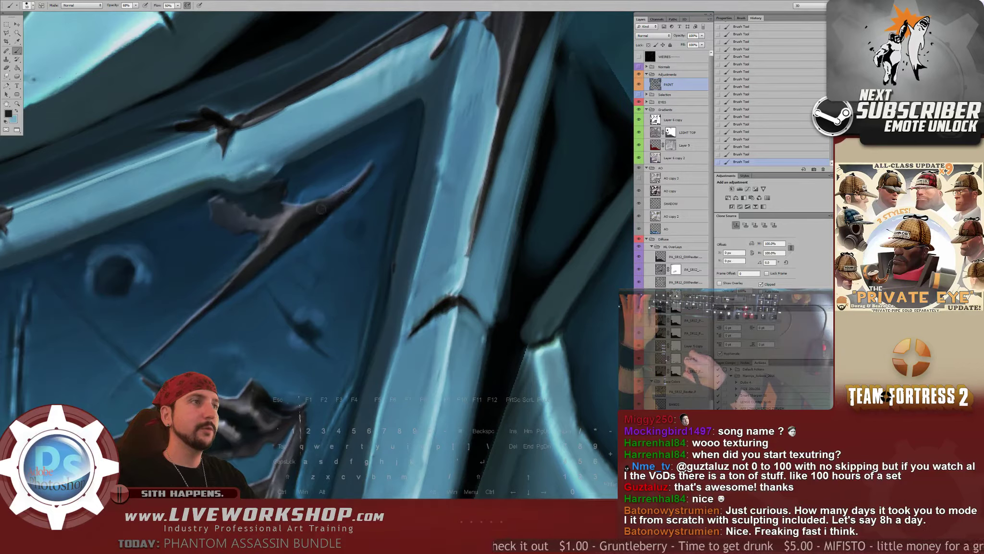
{"action": "key", "text": "ctrl+z"}
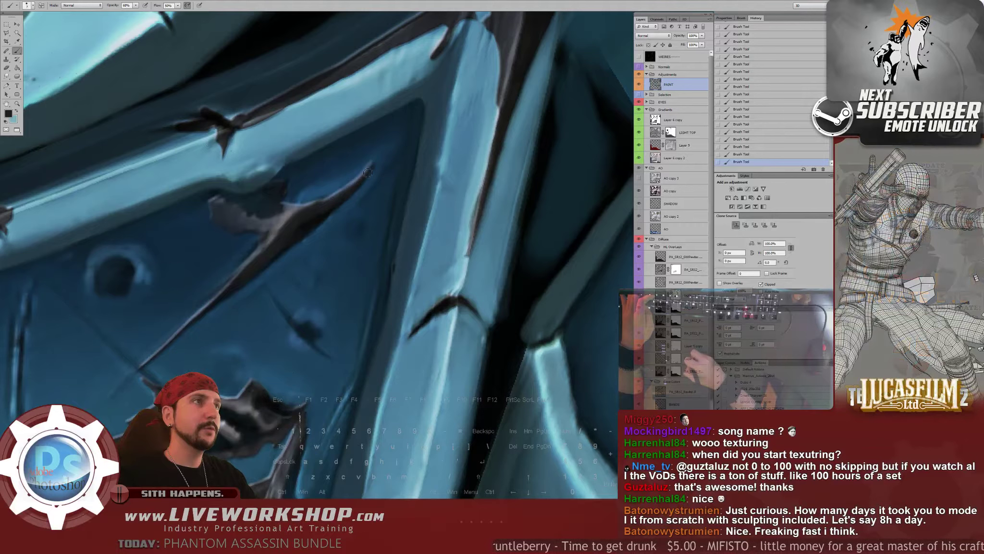
{"action": "left_click", "coordinate": [307, 221], "text": "alt"}
{"action": "left_click", "coordinate": [280, 246], "text": "alt"}
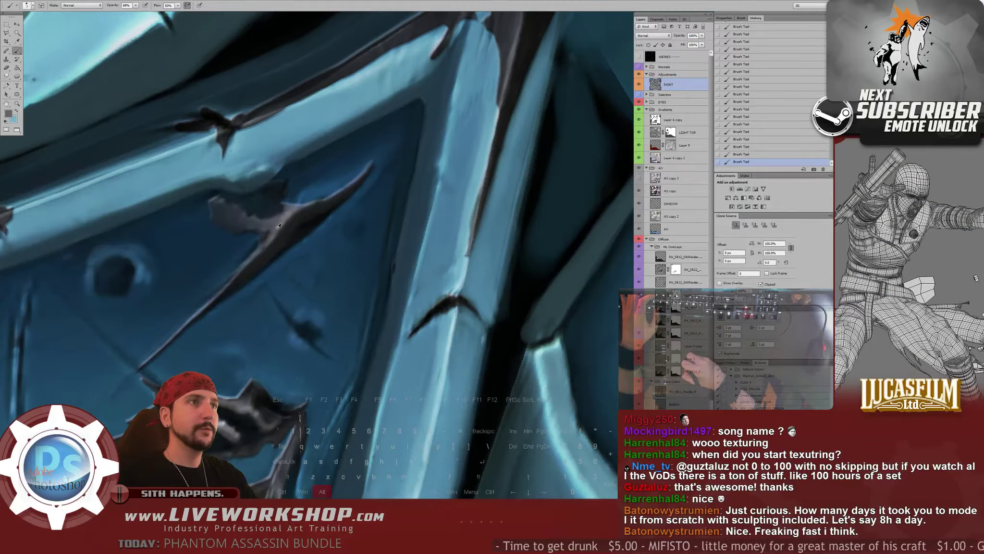
{"action": "left_click", "coordinate": [272, 231], "text": "alt"}
{"action": "left_click", "coordinate": [248, 219], "text": "alt"}
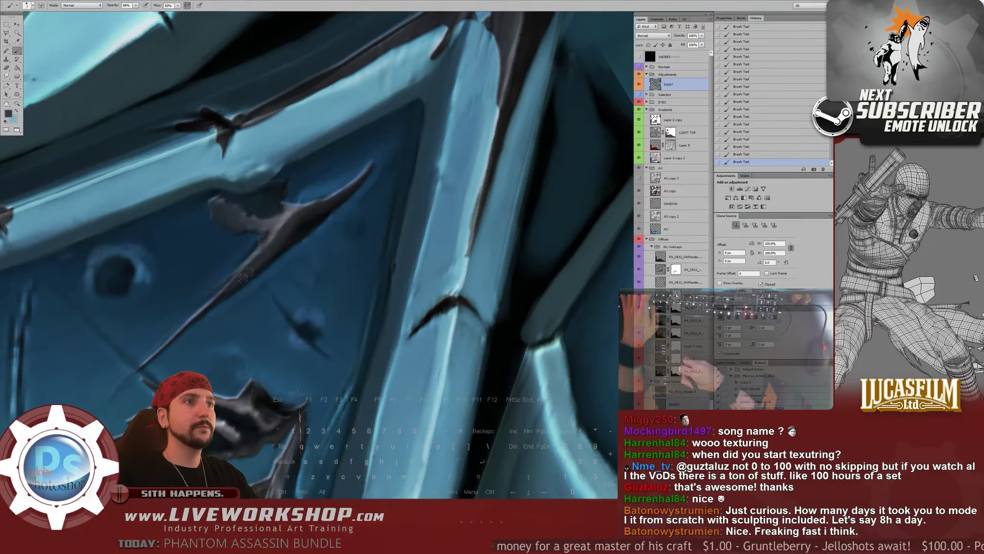
Review the whole helmet area and rework the shading inside the larger gash near the panel's lower corner, undoing unwanted strokes
{"action": "key", "text": "F1"}
{"action": "key", "text": "F1"}
{"action": "key", "text": "F1"}
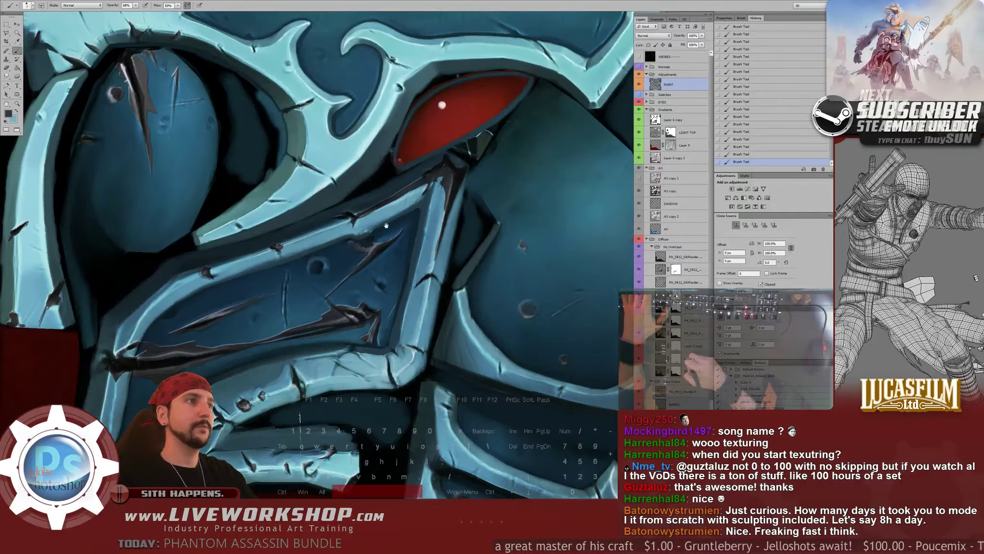
{"action": "left_click_drag", "start_coordinate": [387, 222], "coordinate": [409, 163]}
{"action": "key", "text": "F2"}
{"action": "key", "text": "F2"}
{"action": "key", "text": "F2"}
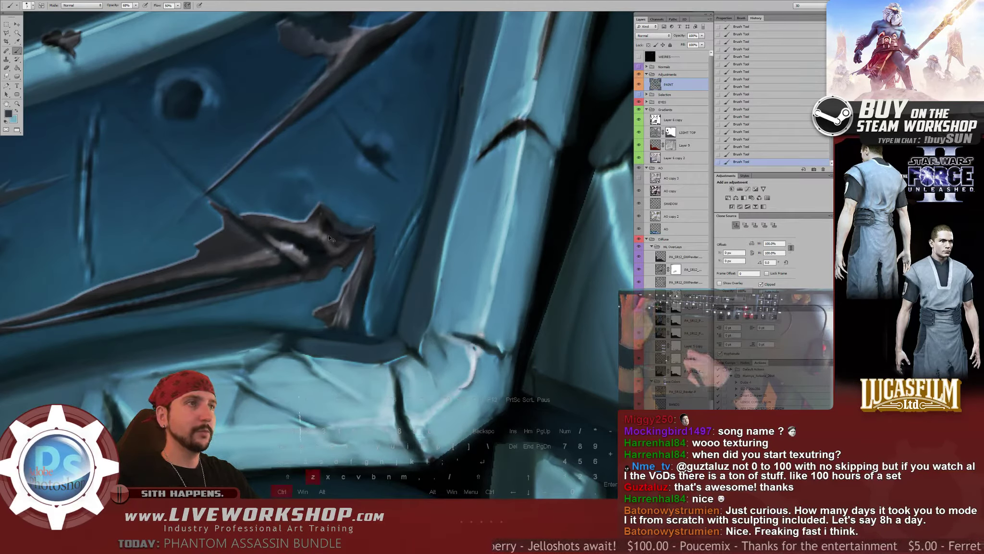
{"action": "key", "text": "ctrl+z"}
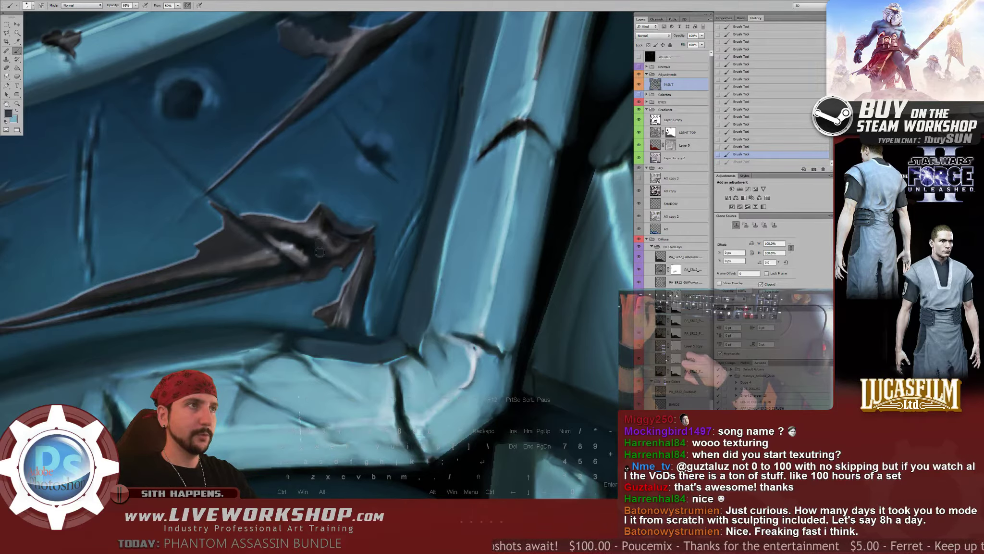
{"action": "left_click_drag", "start_coordinate": [321, 243], "coordinate": [311, 253]}
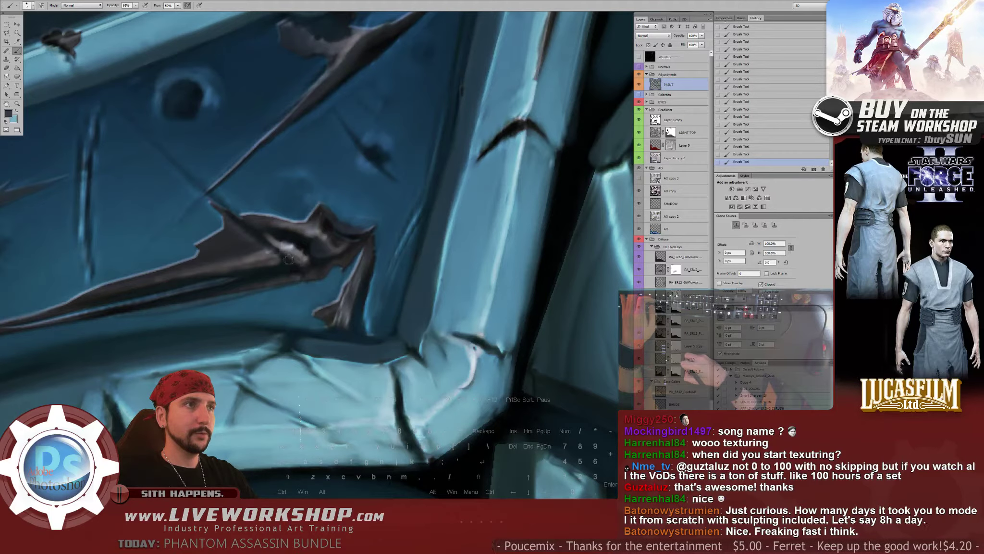
{"action": "key", "text": "ctrl+z"}
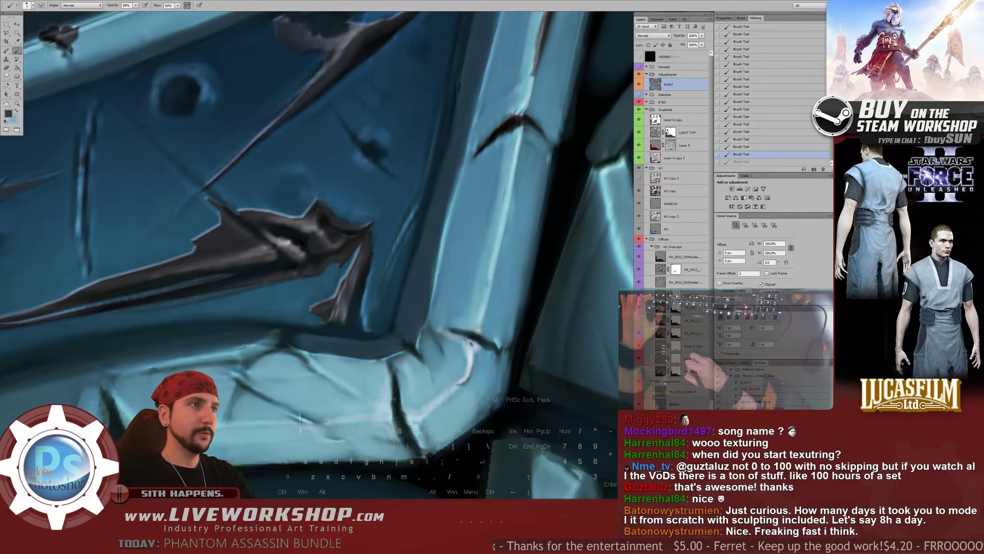
Brush along the upper edge of the pale rim beneath the larger gash and undo the unwanted stroke
{"action": "left_click_drag", "start_coordinate": [316, 290], "coordinate": [403, 212]}
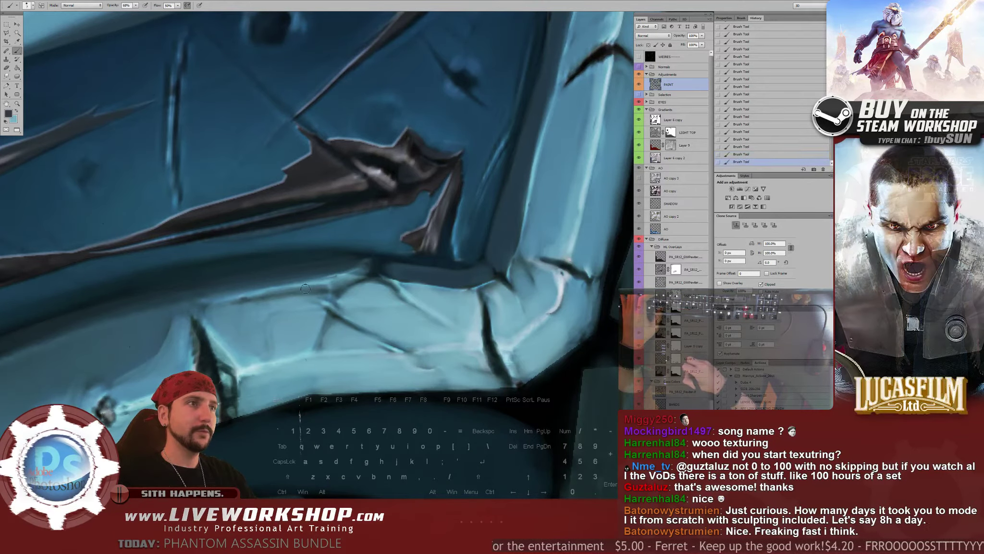
{"action": "left_click_drag", "start_coordinate": [323, 289], "coordinate": [263, 297]}
{"action": "key", "text": "ctrl+z"}
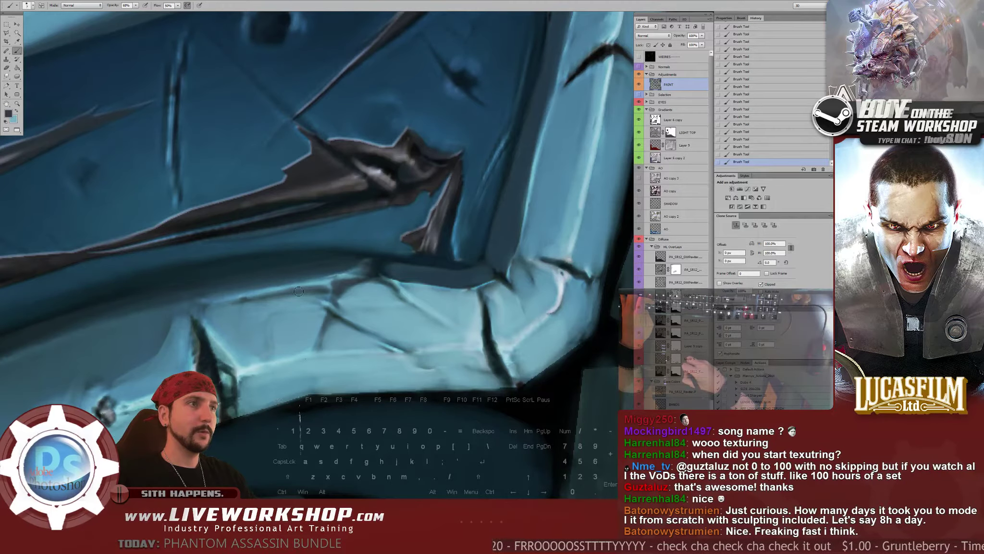
With PAINT hidden, stamp the visible layers into a new layer from Layer 6 copy and place it directly below PAINT
{"action": "left_click_drag", "start_coordinate": [305, 314], "coordinate": [391, 244]}
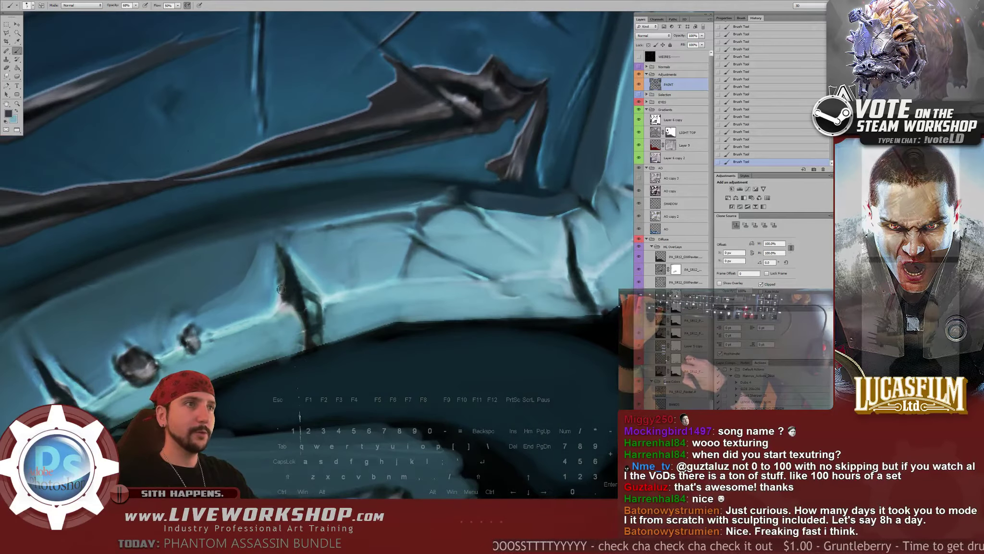
{"action": "left_click", "coordinate": [278, 291], "text": "alt"}
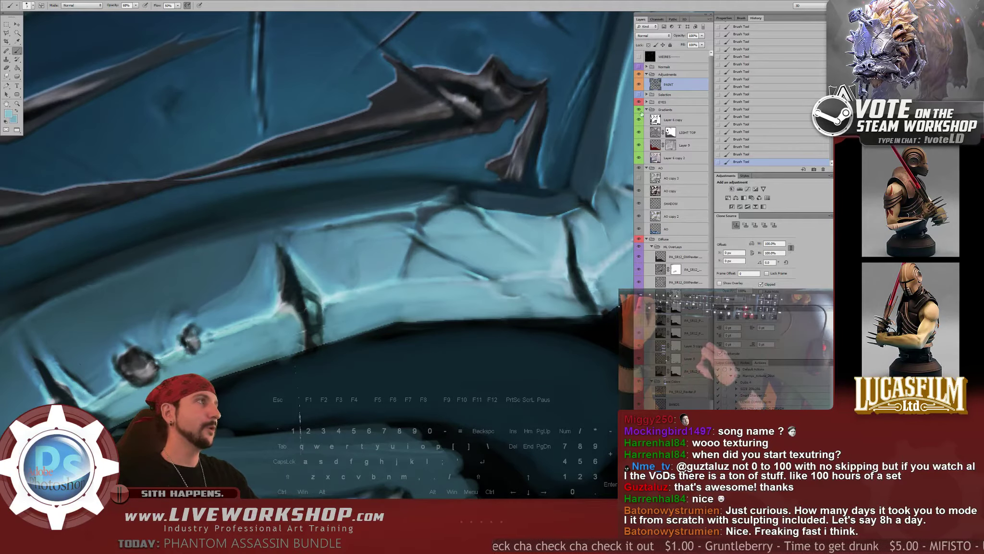
{"action": "left_click", "coordinate": [639, 85]}
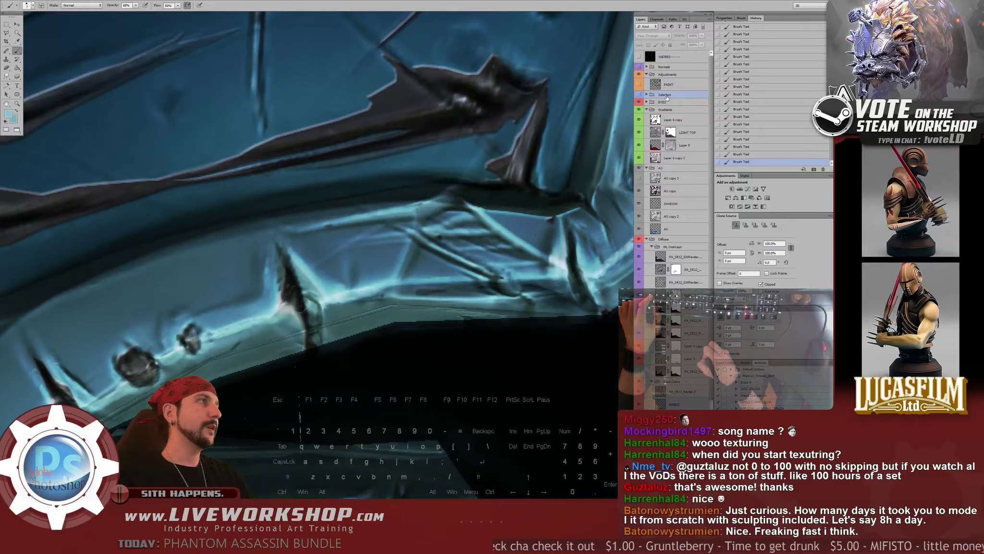
{"action": "left_click", "coordinate": [673, 120]}
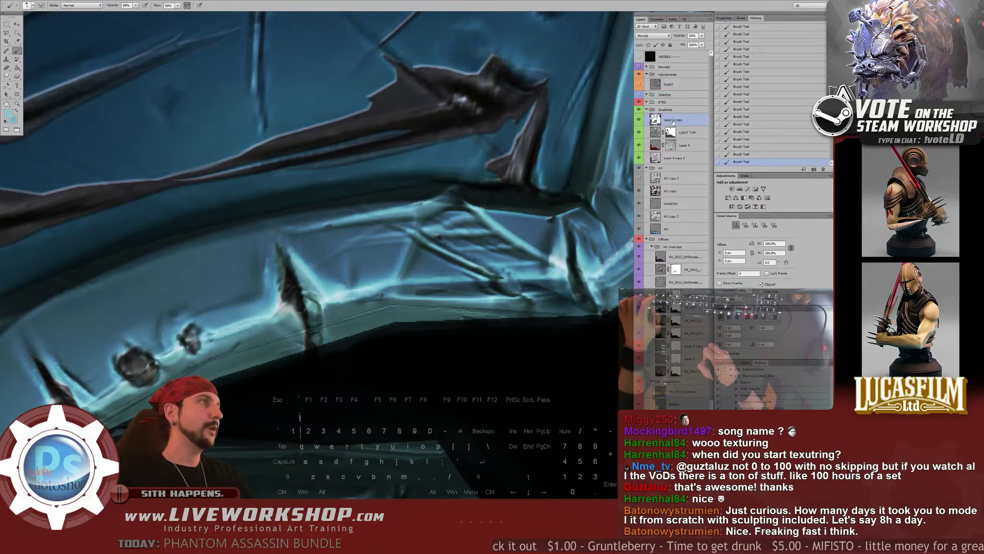
{"action": "key", "text": "ctrl+shift+alt+e"}
{"action": "left_click_drag", "start_coordinate": [673, 120], "coordinate": [672, 90]}
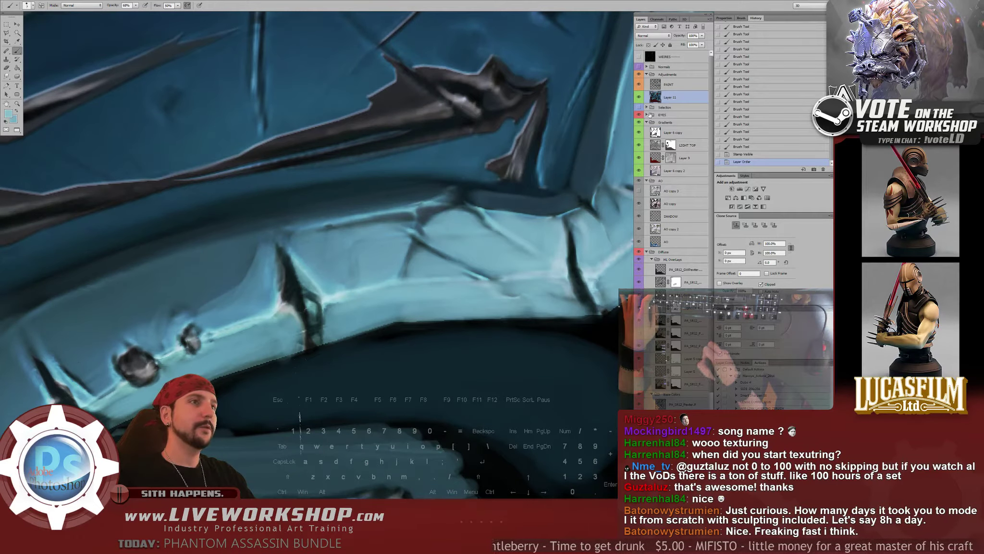
Smudge the pale rim's upper edge above the spike-shaped crack on the stamped layer, using a smaller smudge brush
{"action": "key", "text": "r"}
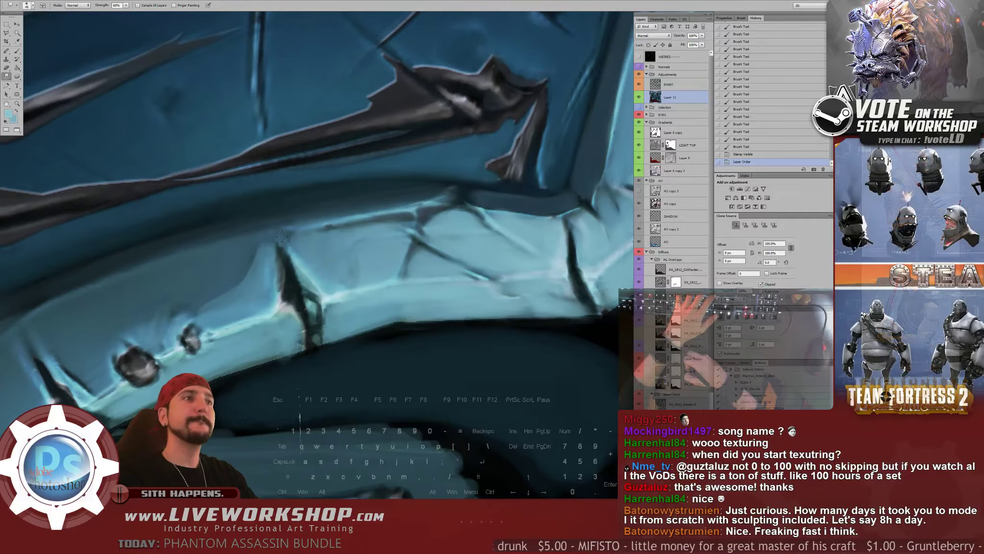
{"action": "key", "text": "bracketleft"}
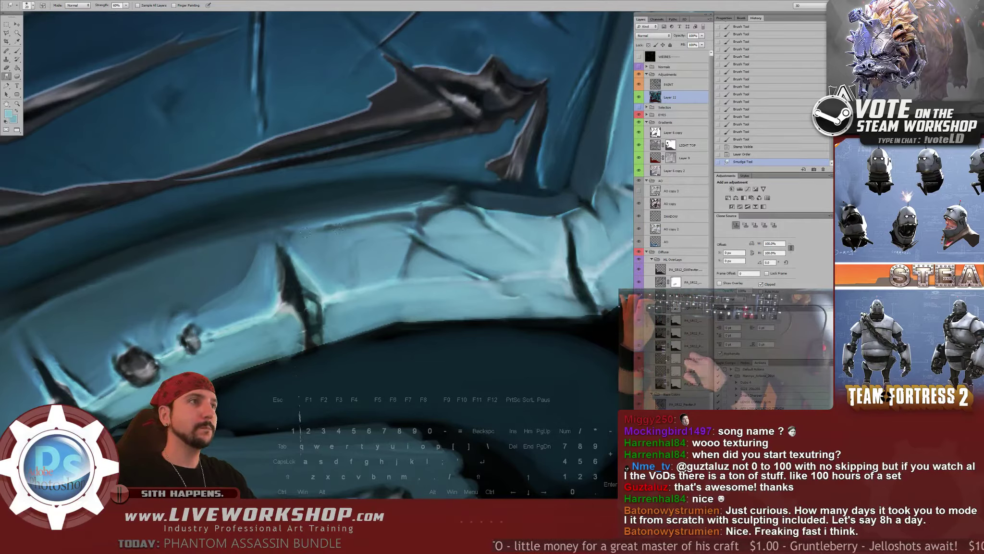
{"action": "left_click_drag", "start_coordinate": [305, 230], "coordinate": [279, 236]}
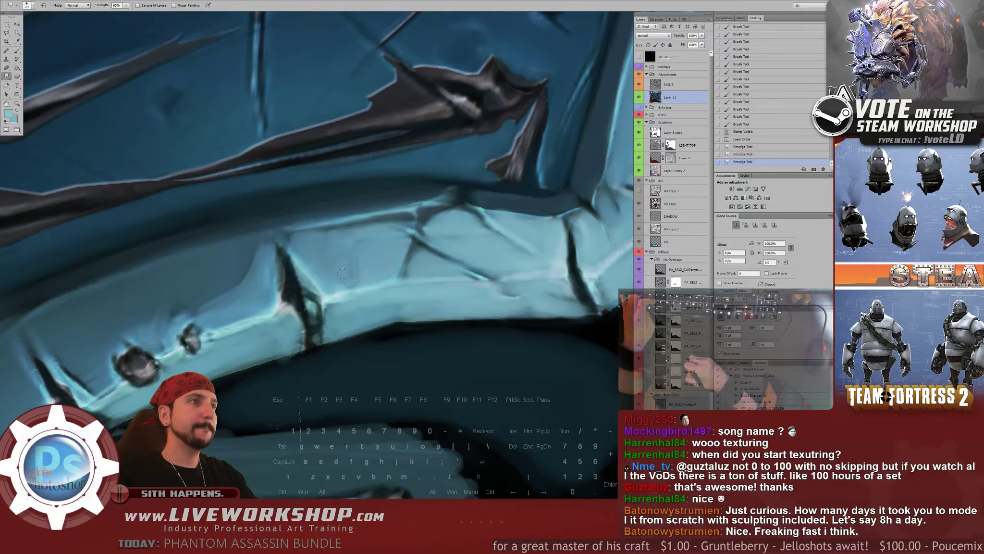
Duplicate the PAINT layer and merge the copy down into the stamped layer, leaving the merged layer above PAINT
{"action": "left_click", "coordinate": [668, 88]}
{"action": "key", "text": "ctrl+j"}
{"action": "key", "text": "Return"}
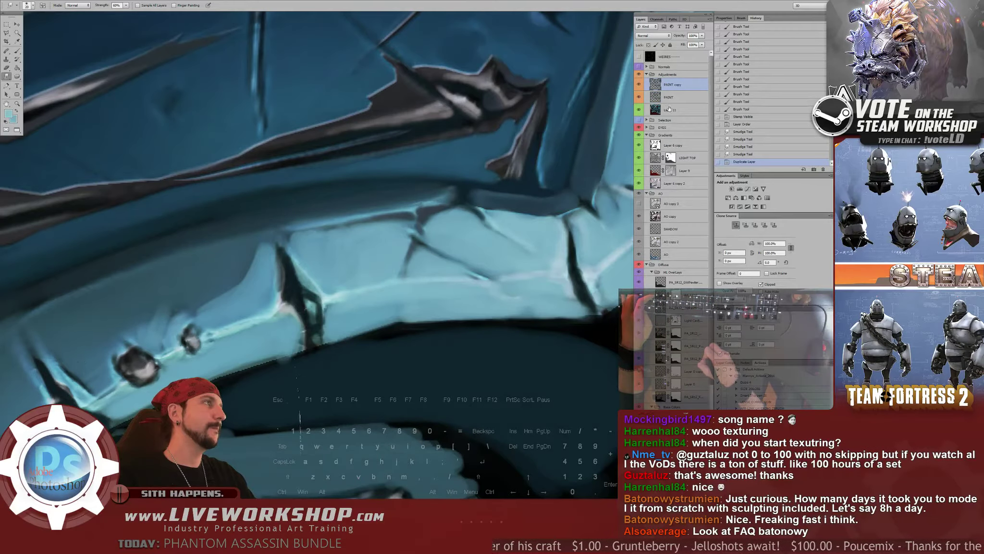
{"action": "left_click_drag", "start_coordinate": [673, 92], "coordinate": [673, 91]}
{"action": "left_click", "coordinate": [672, 86]}
{"action": "key", "text": "ctrl+e"}
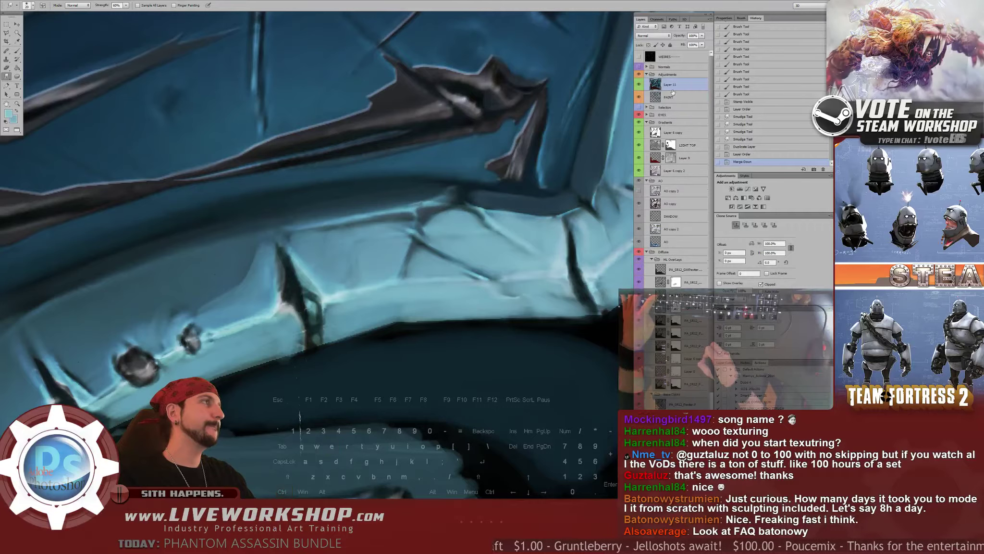
Smudge the rim's upper edge and brush it with teal sampled near the spike-shaped crack, using an enlarged brush
{"action": "mouse_move", "coordinate": [282, 235]}
{"action": "left_mouse_down"}
{"action": "mouse_move", "coordinate": [334, 220]}
{"action": "mouse_move", "coordinate": [313, 237]}
{"action": "mouse_move", "coordinate": [336, 236]}
{"action": "mouse_move", "coordinate": [408, 218]}
{"action": "left_mouse_up"}
{"action": "key", "text": "b"}
{"action": "left_click", "coordinate": [288, 248], "text": "alt"}
{"action": "key", "text": "bracketright"}
{"action": "key", "text": "bracketright"}
{"action": "left_click_drag", "start_coordinate": [405, 218], "coordinate": [415, 215]}
{"action": "left_click_drag", "start_coordinate": [411, 217], "coordinate": [398, 219]}
{"action": "left_click_drag", "start_coordinate": [399, 218], "coordinate": [348, 230]}
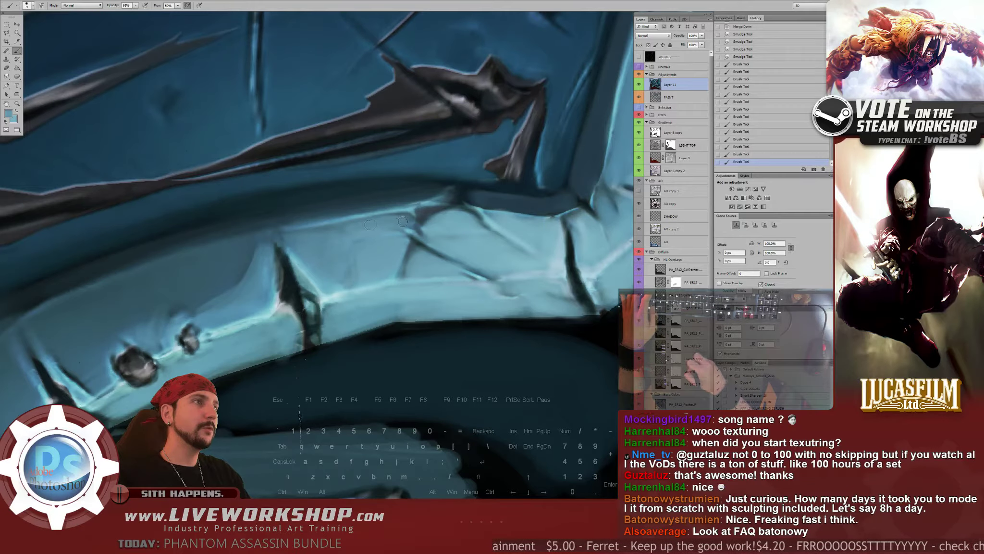
{"action": "left_click_drag", "start_coordinate": [409, 221], "coordinate": [415, 221]}
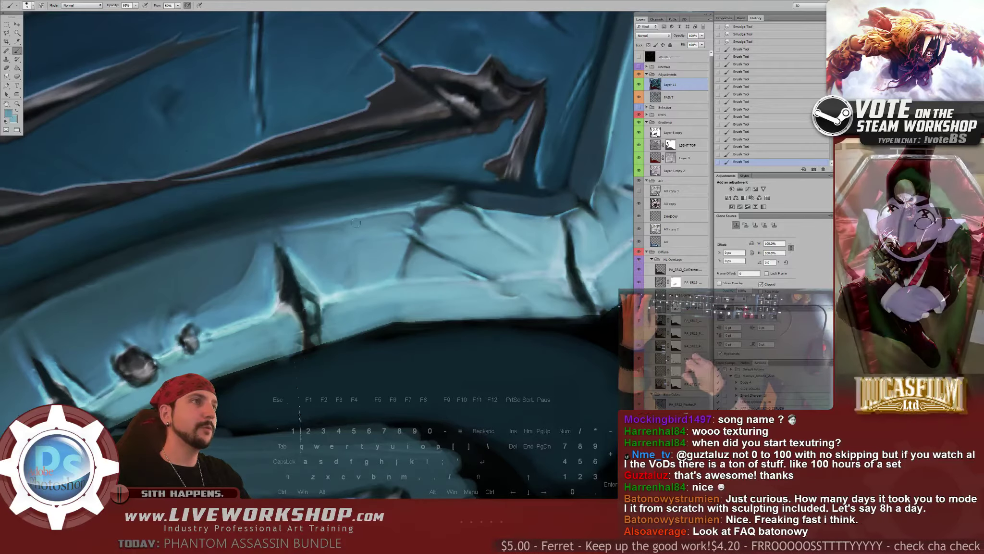
Blend the rim's upper face between the spike-shaped crack and the branching cracks with sampled teals and a larger brush
{"action": "mouse_move", "coordinate": [300, 234]}
{"action": "left_mouse_down"}
{"action": "mouse_move", "coordinate": [288, 236]}
{"action": "mouse_move", "coordinate": [332, 232]}
{"action": "left_mouse_up"}
{"action": "left_click", "coordinate": [308, 236], "text": "alt"}
{"action": "key", "text": "bracketright"}
{"action": "key", "text": "bracketright"}
{"action": "left_click_drag", "start_coordinate": [332, 232], "coordinate": [346, 232]}
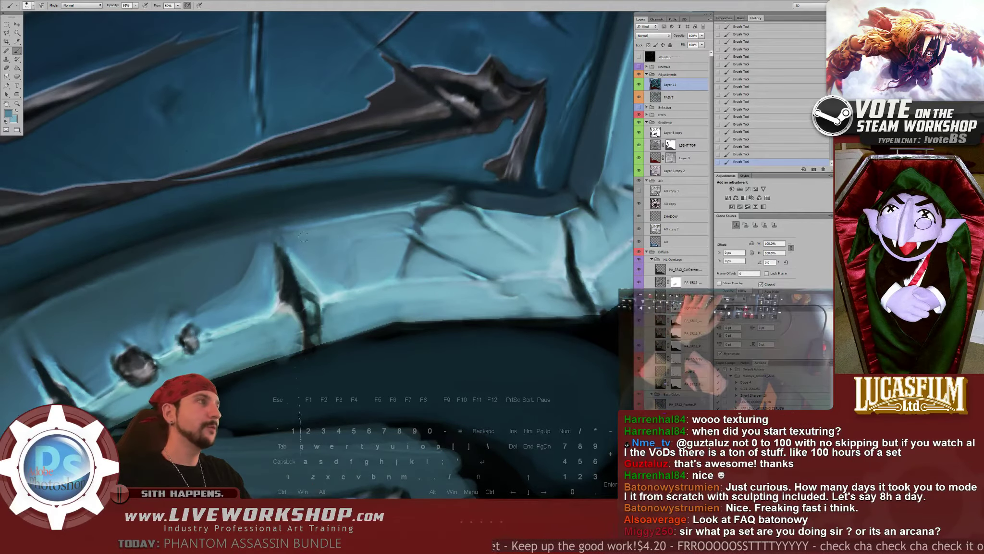
{"action": "key", "text": "space"}
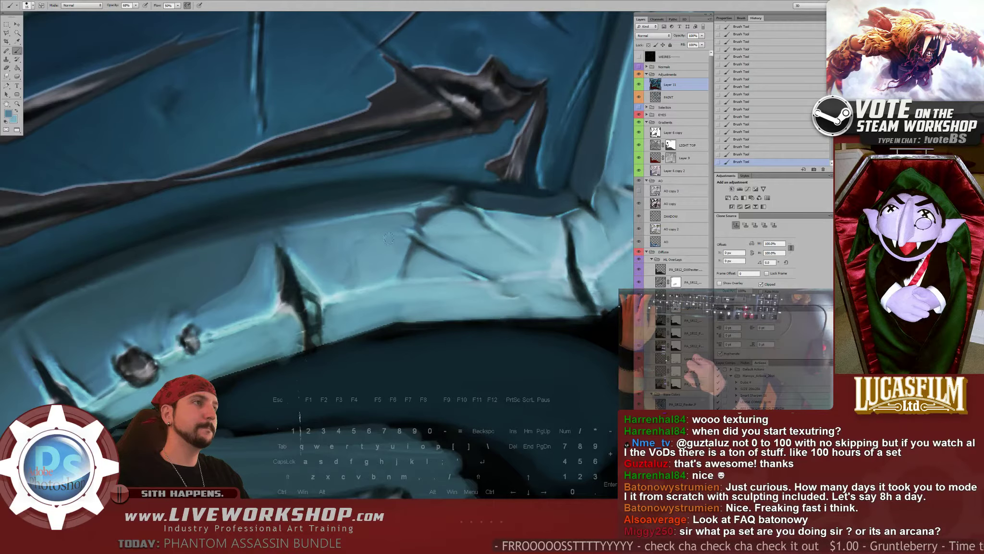
{"action": "left_click", "coordinate": [442, 225], "text": "alt"}
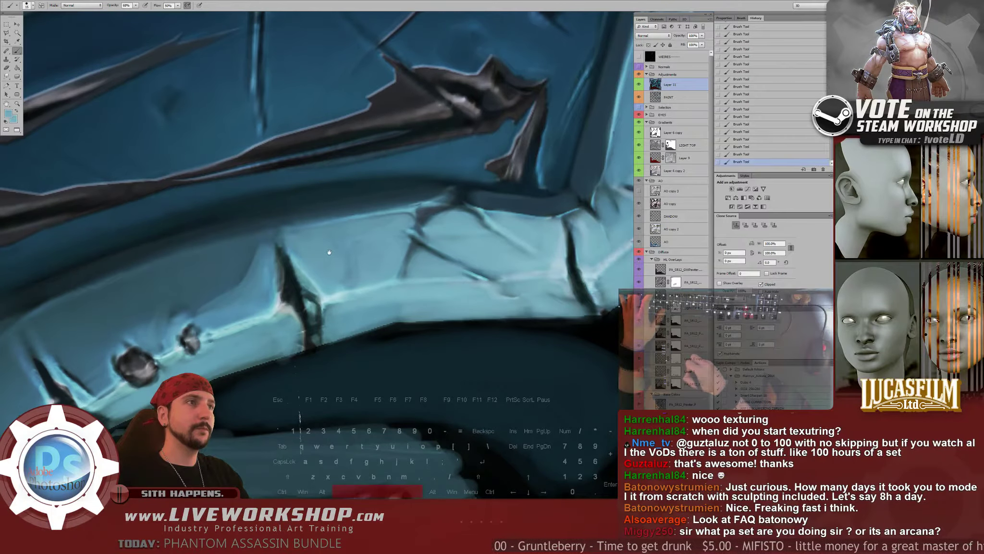
Try a darker teal stroke on the rim's upper face beside the spike-shaped crack with a larger brush, and undo it
{"action": "left_click_drag", "start_coordinate": [329, 248], "coordinate": [371, 238]}
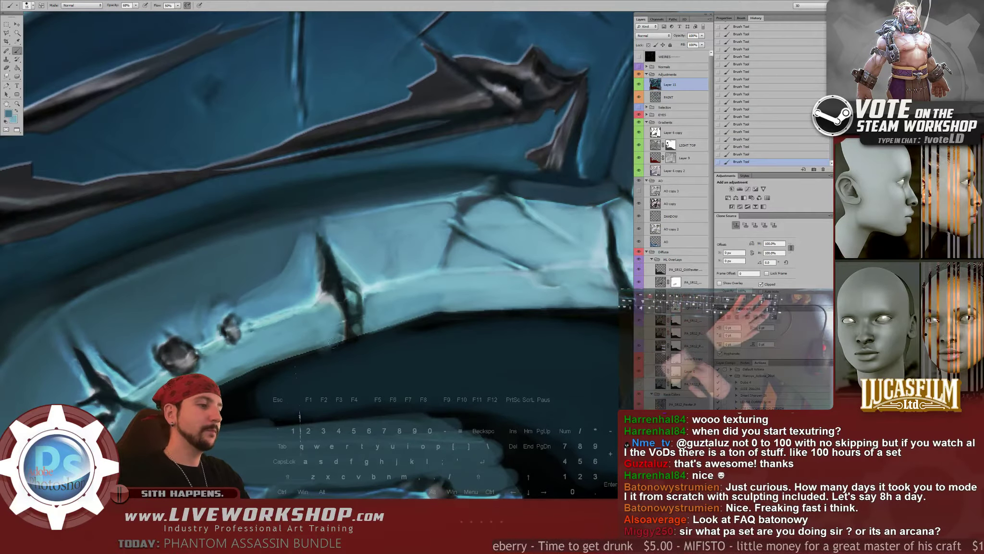
{"action": "key", "text": "bracketright"}
{"action": "key", "text": "bracketright"}
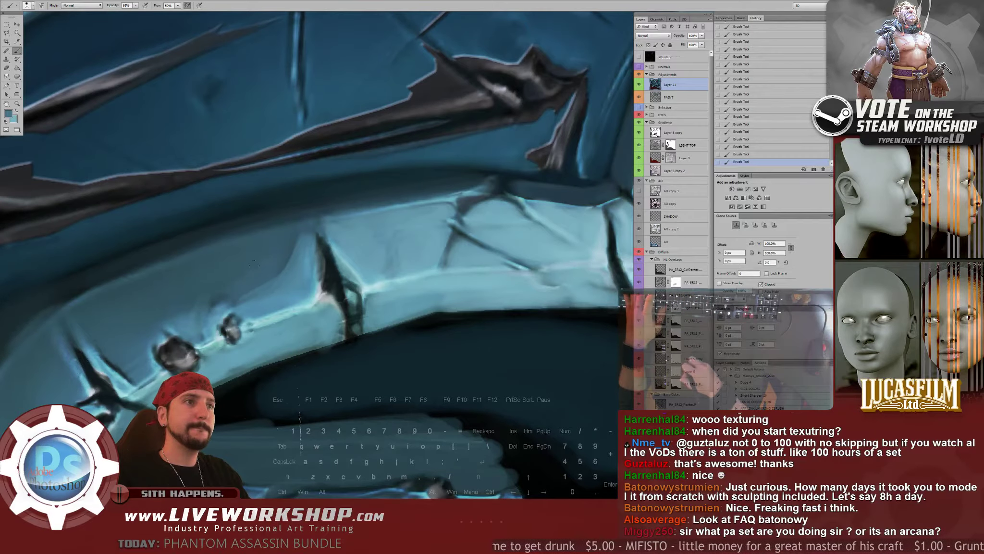
{"action": "left_click_drag", "start_coordinate": [292, 248], "coordinate": [272, 241]}
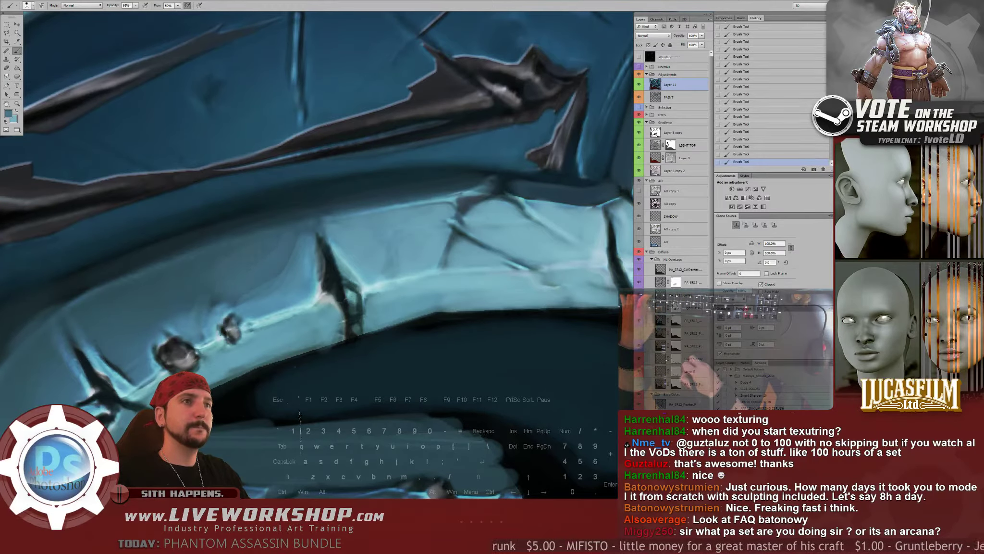
{"action": "key", "text": "ctrl+z"}
Blend darker teal into the rim's upper face above the two round pits, using an enlarged brush at reduced opacity
{"action": "key", "text": "bracketright"}
{"action": "key", "text": "bracketright"}
{"action": "key", "text": "bracketright"}
{"action": "left_click_drag", "start_coordinate": [238, 273], "coordinate": [281, 245]}
{"action": "left_click", "coordinate": [136, 6]}
{"action": "left_click", "coordinate": [126, 13]}
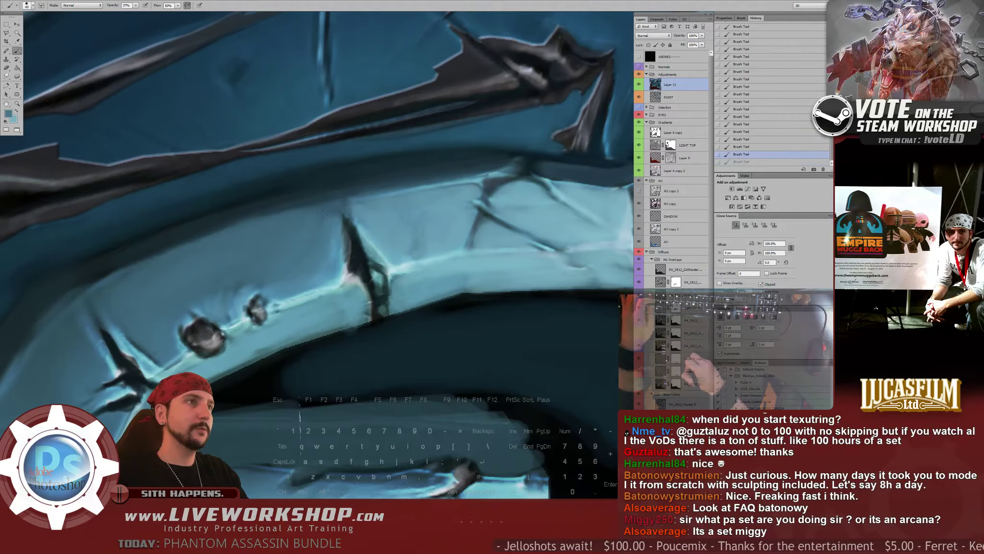
{"action": "key", "text": "ctrl+z"}
{"action": "key", "text": "ctrl+z"}
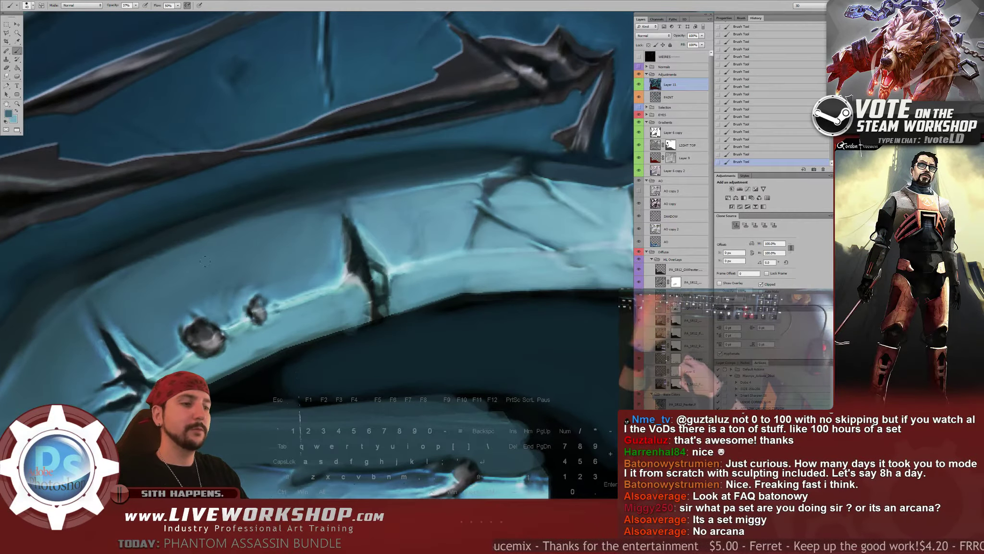
{"action": "key", "text": "bracketleft"}
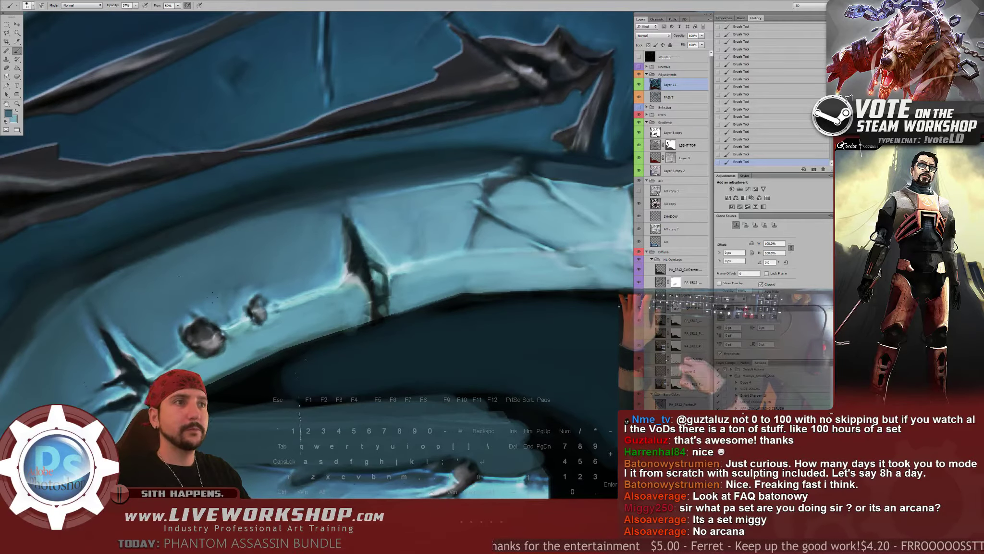
{"action": "left_click_drag", "start_coordinate": [198, 283], "coordinate": [264, 259]}
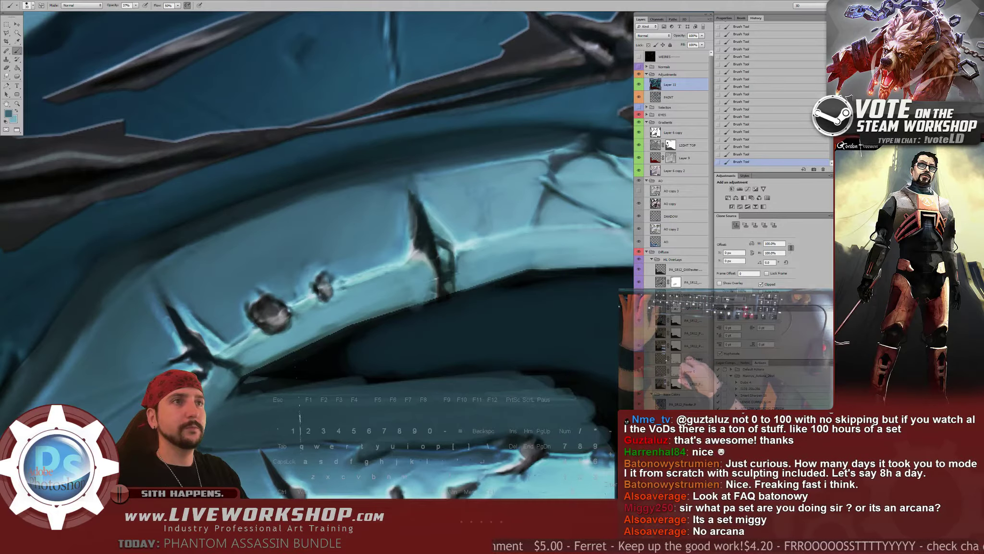
Soften the broad rim face around the star-shaped crack and lower corner with sampled teal, stepping back unwanted strokes
{"action": "left_click_drag", "start_coordinate": [92, 382], "coordinate": [232, 238]}
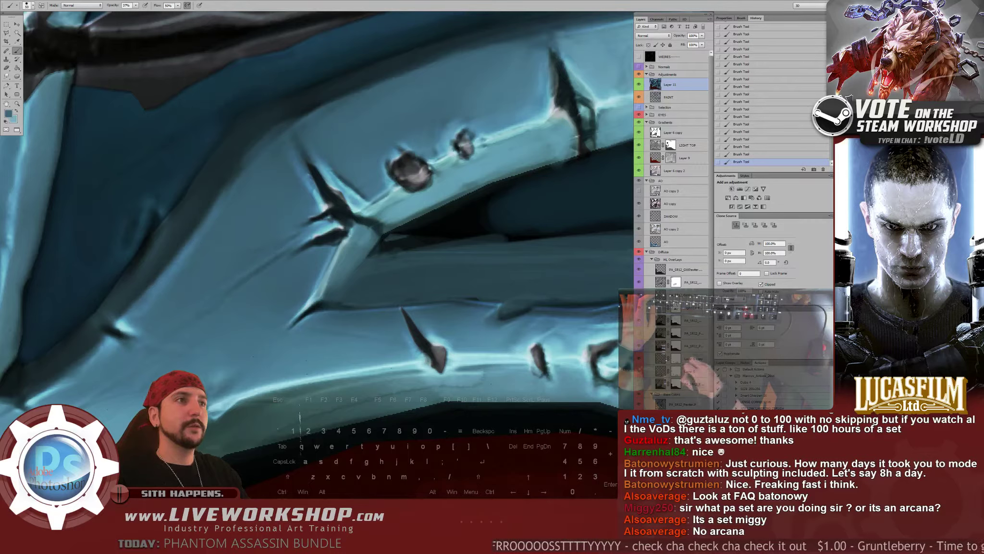
{"action": "key", "text": "bracketleft"}
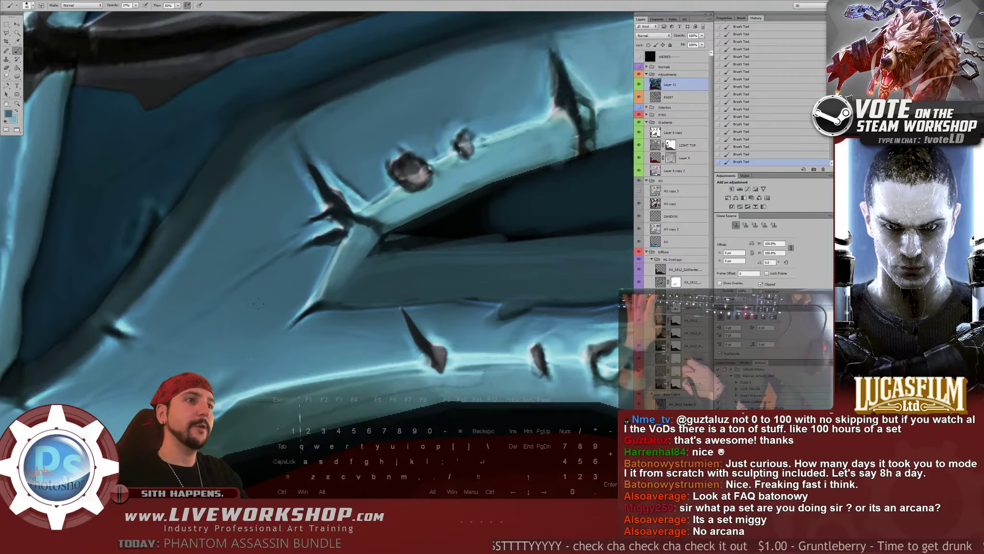
{"action": "left_click", "coordinate": [150, 403], "text": "alt"}
{"action": "right_click_drag", "start_coordinate": [137, 394], "coordinate": [136, 394], "text": "alt"}
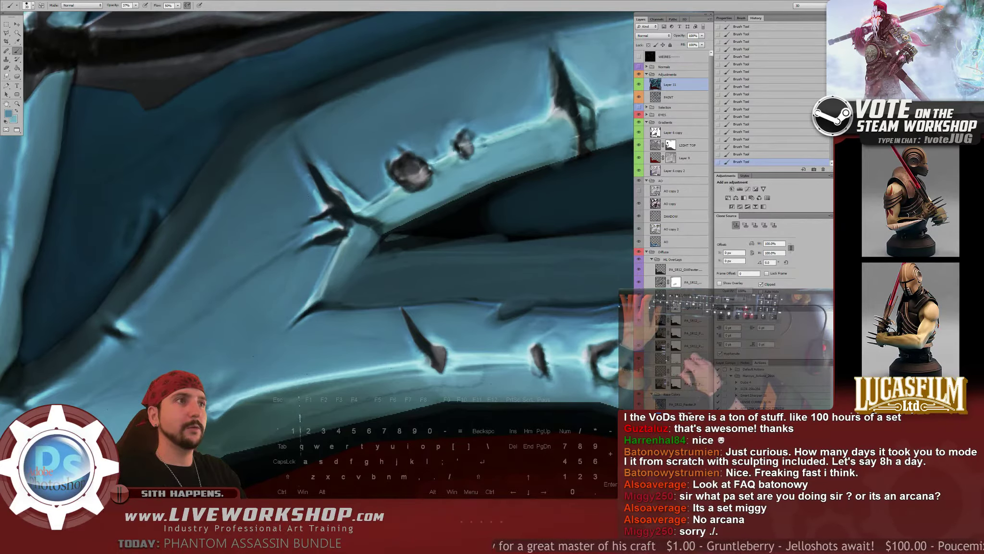
{"action": "key", "text": "ctrl+alt+z"}
{"action": "key", "text": "ctrl+alt+z"}
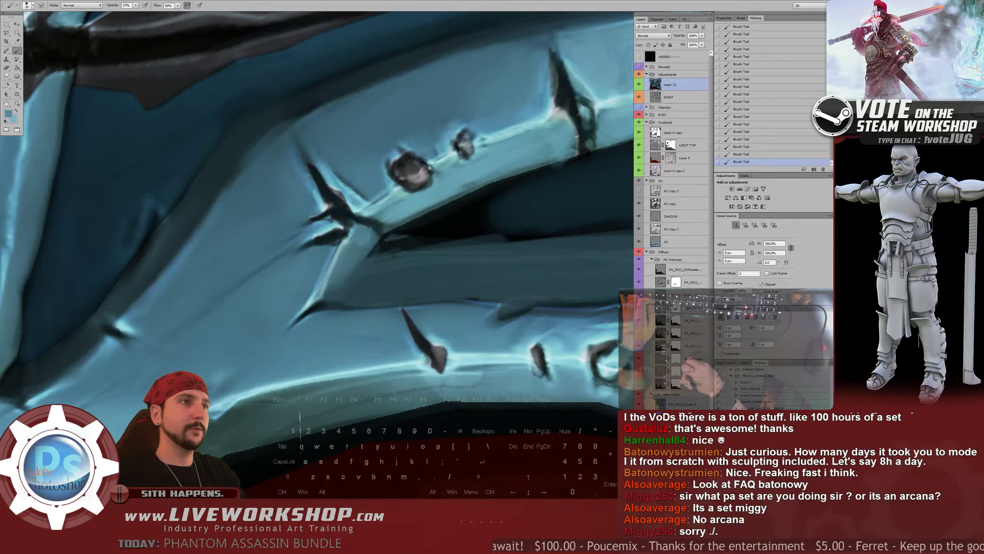
{"action": "left_click_drag", "start_coordinate": [293, 325], "coordinate": [309, 288]}
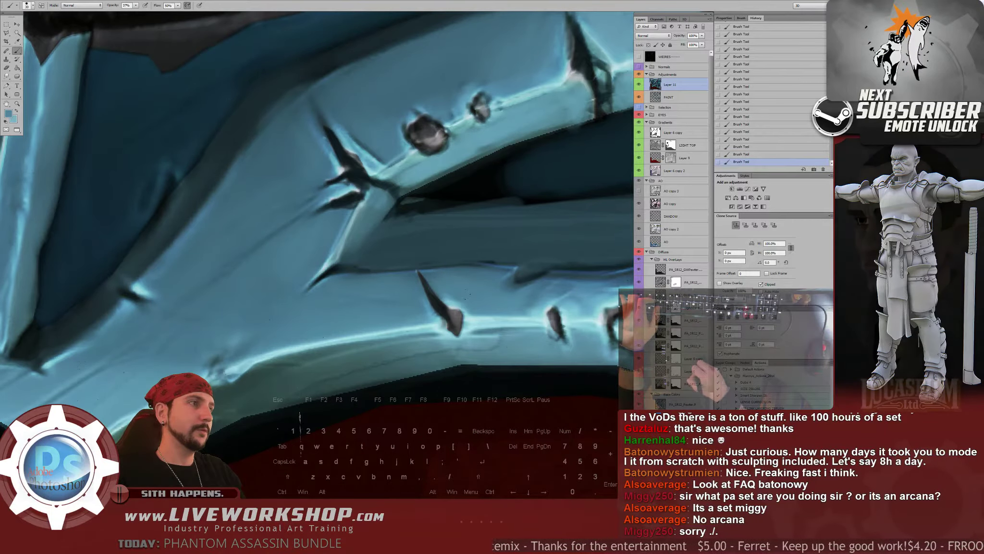
{"action": "left_click_drag", "start_coordinate": [462, 287], "coordinate": [478, 284]}
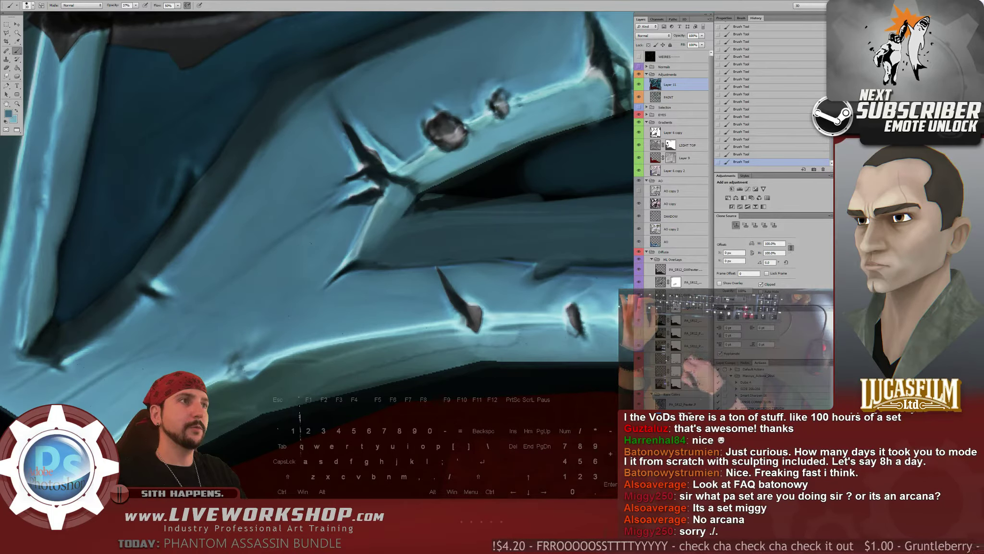
Zoom out of the texture, switch to Softimage and examine the painted helmet on the character from several angles
{"action": "key", "text": "ctrl+minus"}
{"action": "key", "text": "ctrl+minus"}
{"action": "left_click_drag", "start_coordinate": [337, 236], "coordinate": [240, 243]}
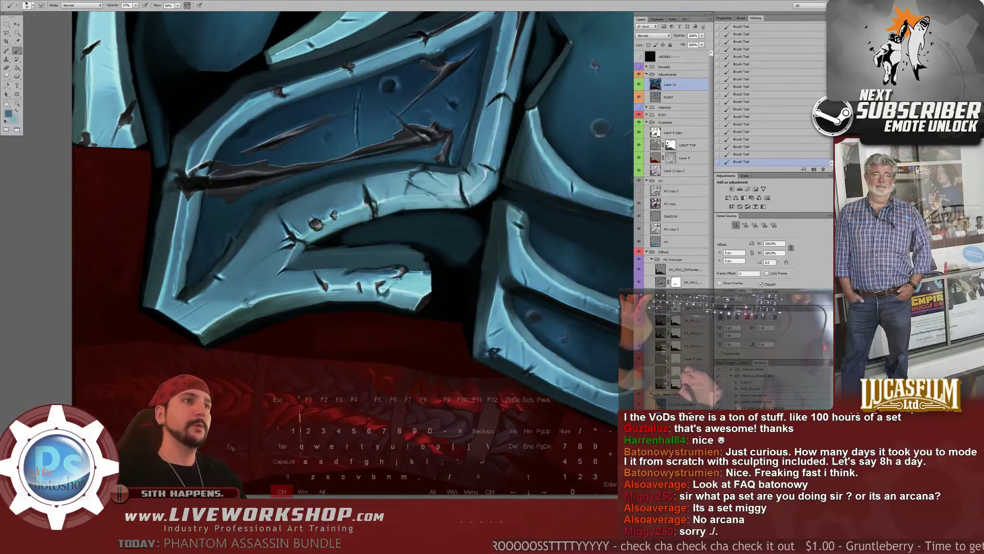
{"action": "key", "text": "super"}
{"action": "key", "text": "alt+Tab"}
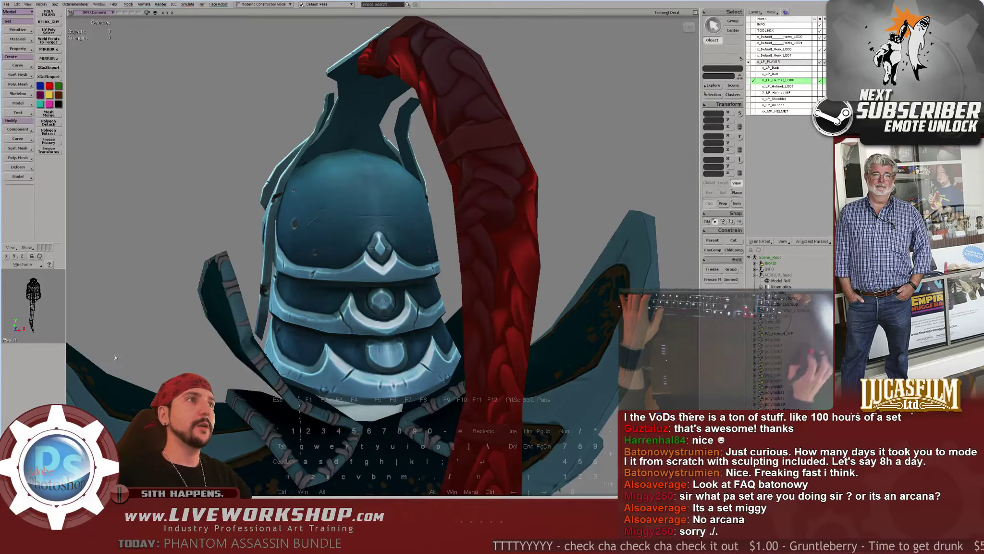
{"action": "key", "text": "space"}
{"action": "middle_click_drag", "start_coordinate": [258, 109], "coordinate": [380, 180]}
{"action": "key", "text": "space"}
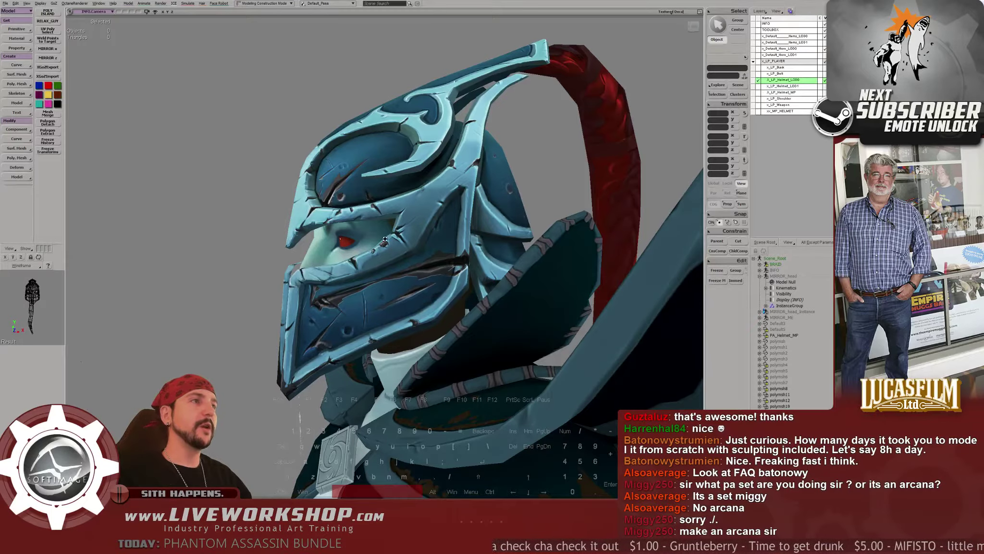
{"action": "middle_click_drag", "start_coordinate": [391, 230], "coordinate": [404, 231]}
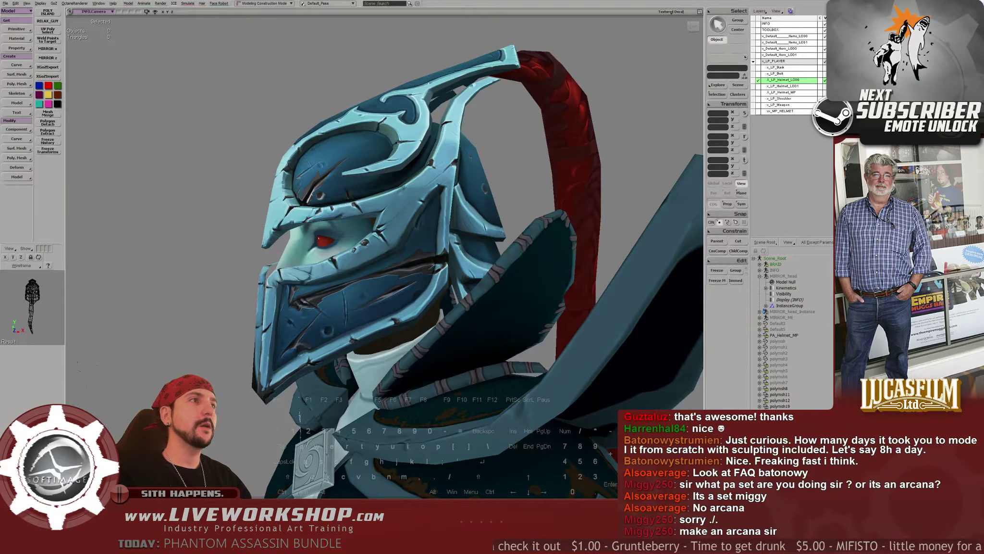
{"action": "middle_click_drag", "start_coordinate": [423, 308], "coordinate": [390, 348]}
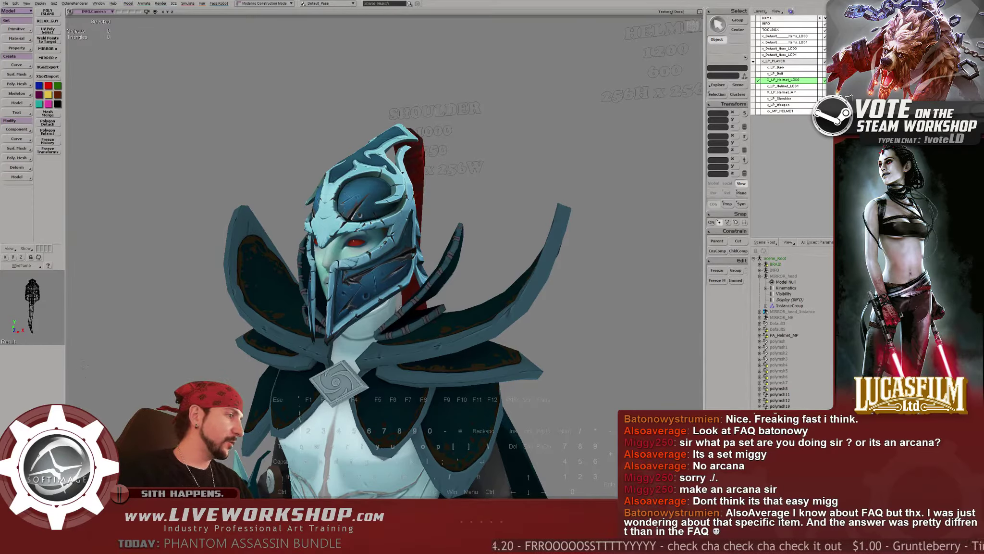
Switch to the web browser and compare the earlier helmet progress screenshots across its open tabs
{"action": "right_click", "coordinate": [751, 546]}
{"action": "left_click", "coordinate": [692, 398]}
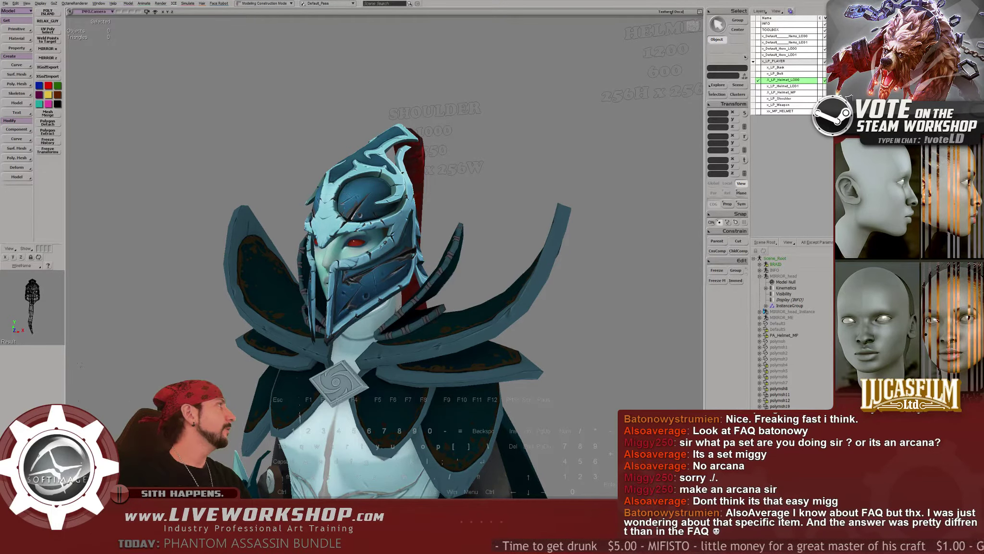
{"action": "left_click_drag", "start_coordinate": [980, 24], "coordinate": [351, 107]}
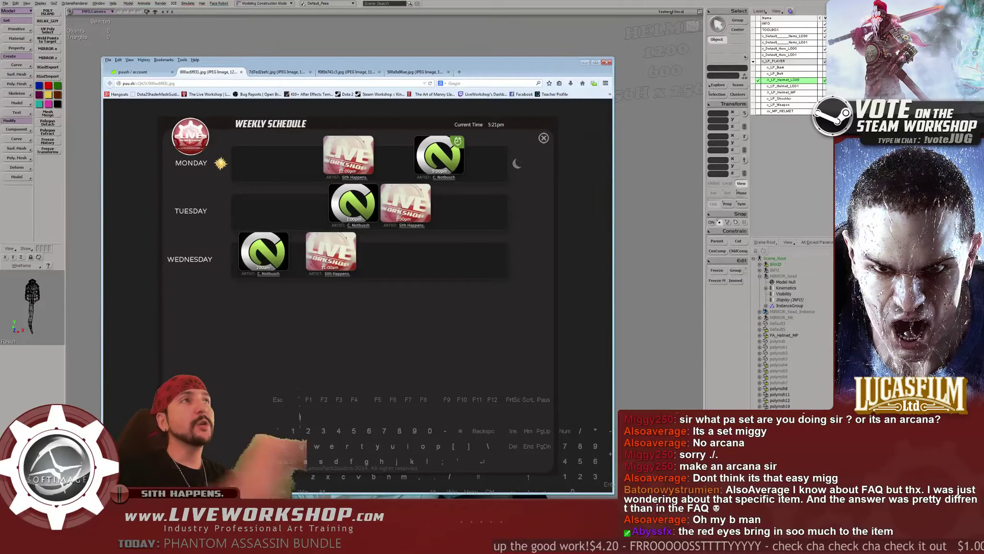
{"action": "key", "text": "ctrl+Tab"}
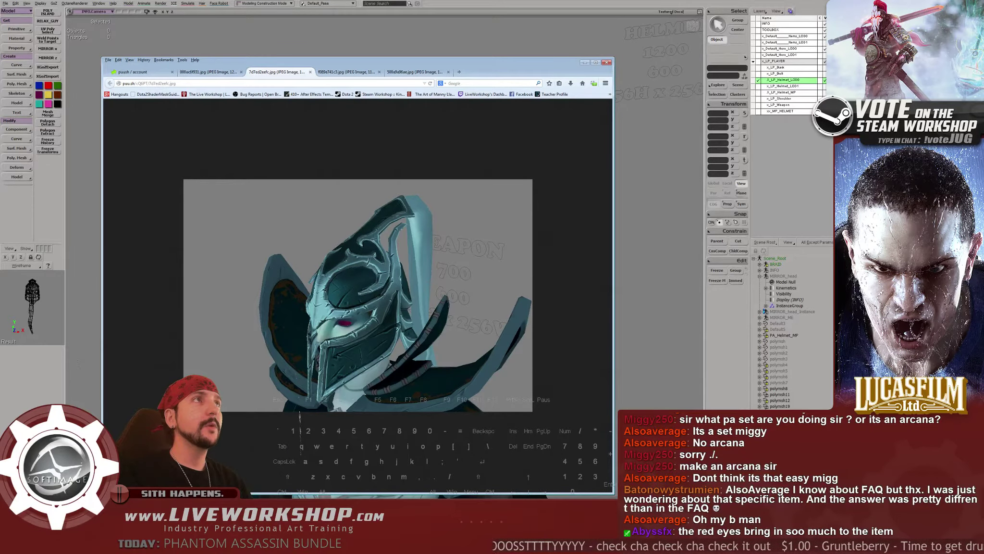
{"action": "left_click_drag", "start_coordinate": [352, 57], "coordinate": [351, 37]}
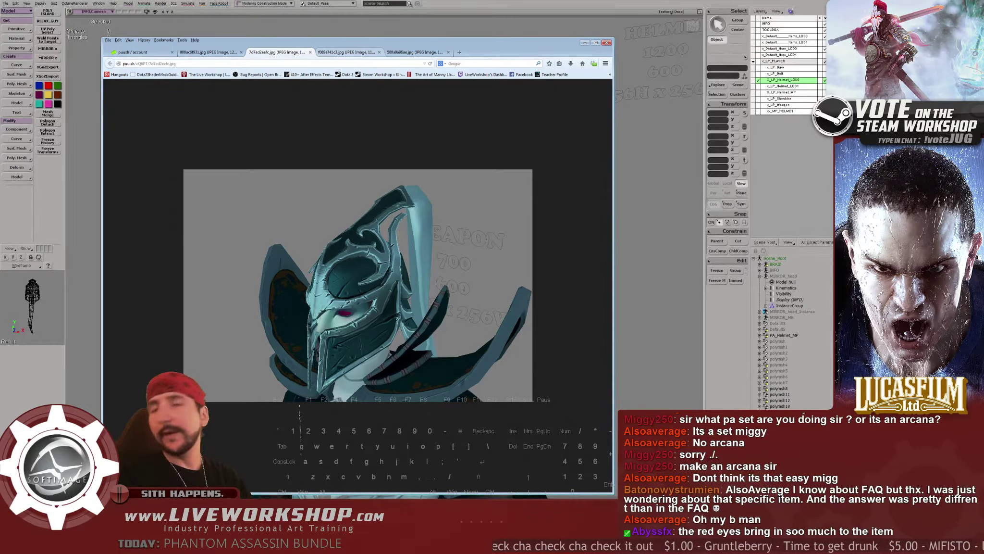
{"action": "key", "text": "ctrl+Tab"}
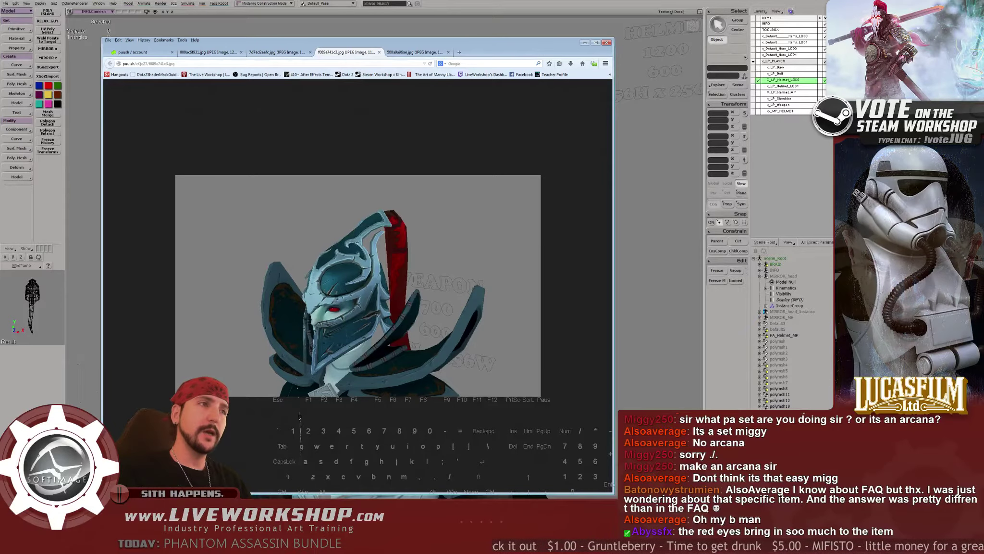
{"action": "key", "text": "ctrl+shift+Tab"}
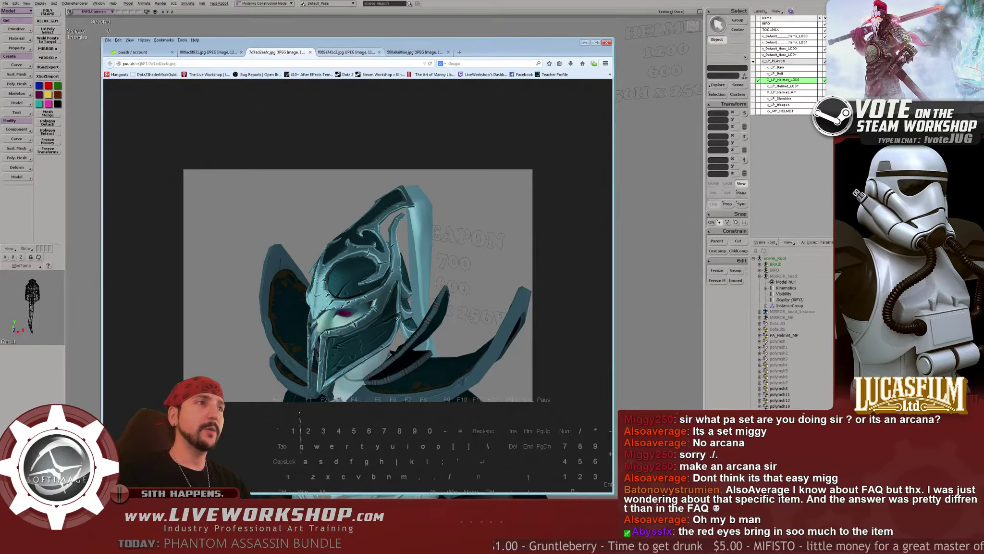
{"action": "key", "text": "ctrl+Tab"}
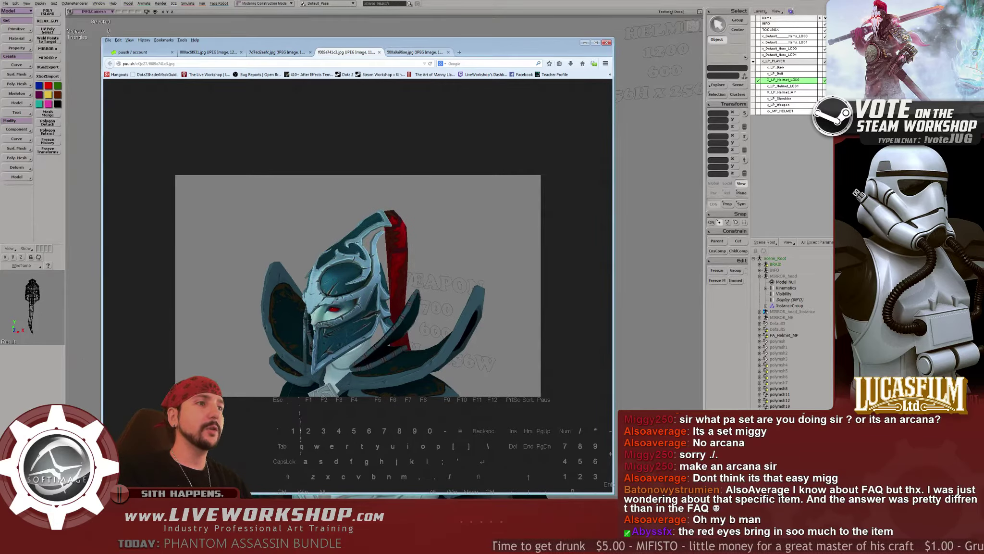
{"action": "key", "text": "ctrl+Tab"}
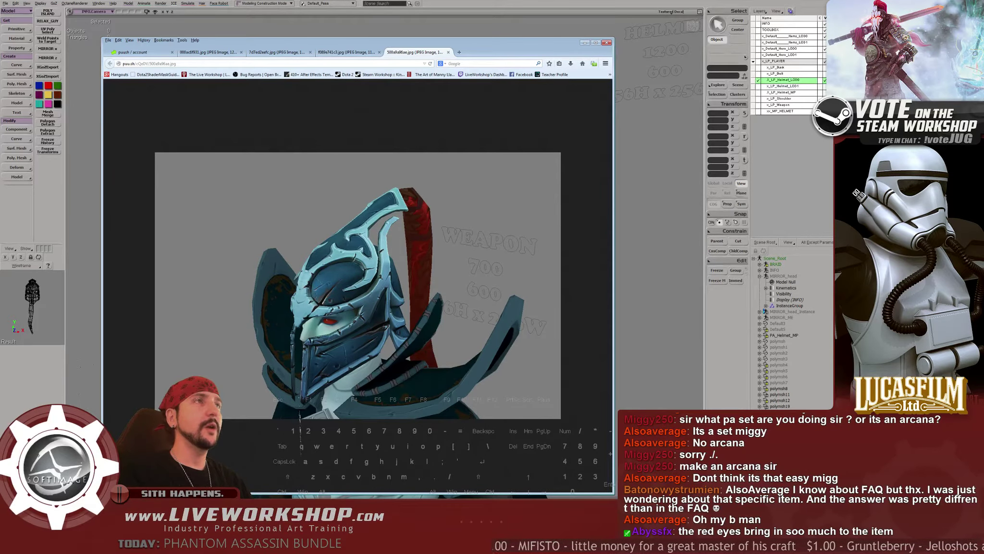
Shrink the browser window and place it beside the 3D model for a side-by-side comparison
{"action": "left_click_drag", "start_coordinate": [615, 37], "coordinate": [470, 172]}
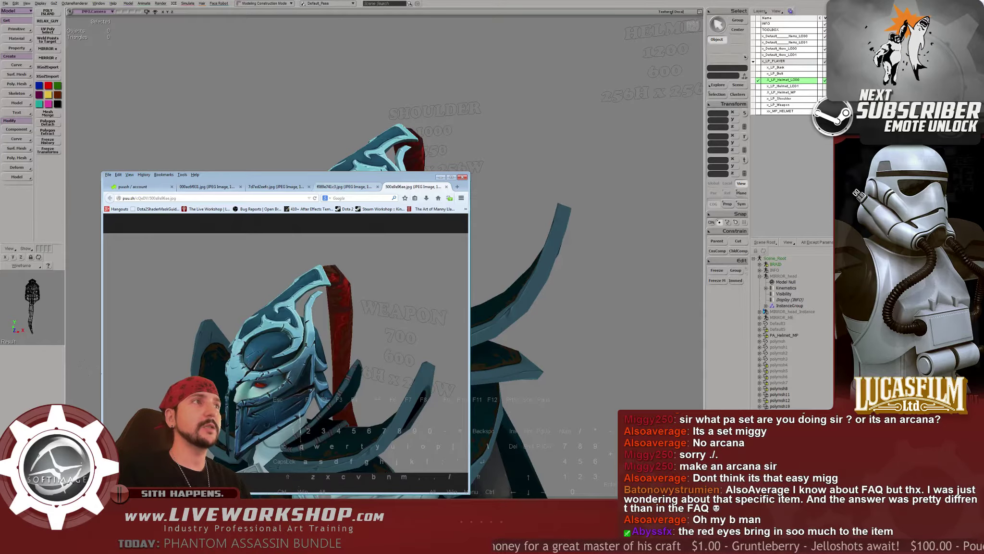
{"action": "left_click_drag", "start_coordinate": [336, 177], "coordinate": [721, 31]}
{"action": "left_click", "coordinate": [450, 202]}
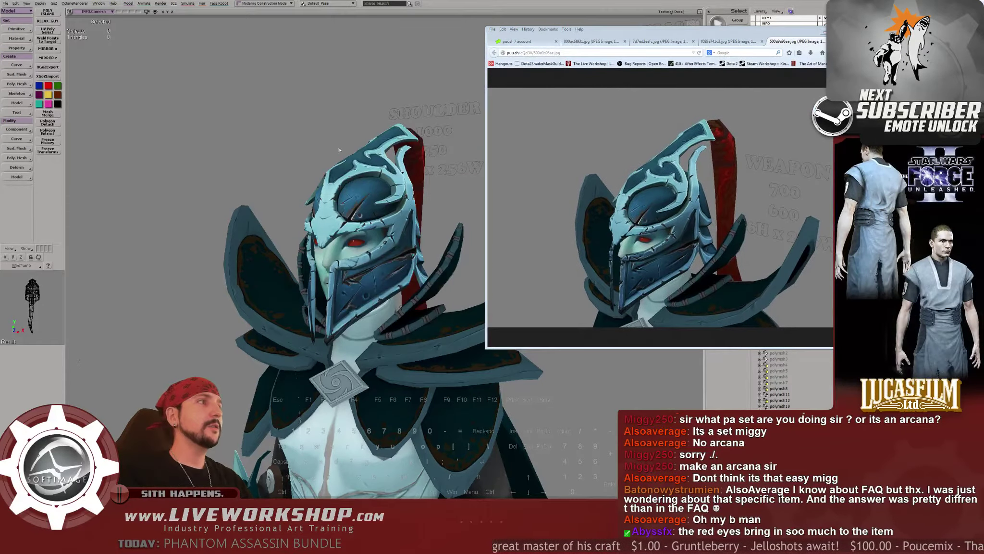
Orbit and zoom the character to match the helmet angle in the latest progress screenshot and compare the two
{"action": "right_click_drag", "start_coordinate": [449, 201], "coordinate": [414, 204]}
{"action": "left_click_drag", "start_coordinate": [413, 204], "coordinate": [359, 178]}
{"action": "right_click_drag", "start_coordinate": [359, 178], "coordinate": [349, 175]}
{"action": "left_click_drag", "start_coordinate": [349, 175], "coordinate": [338, 194]}
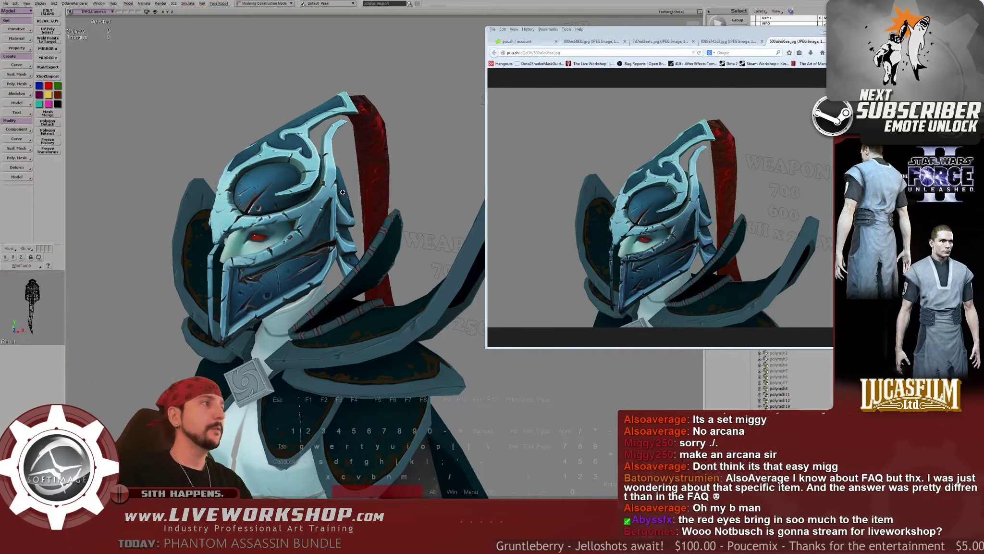
{"action": "middle_click_drag", "start_coordinate": [339, 194], "coordinate": [346, 195]}
{"action": "key", "text": "space"}
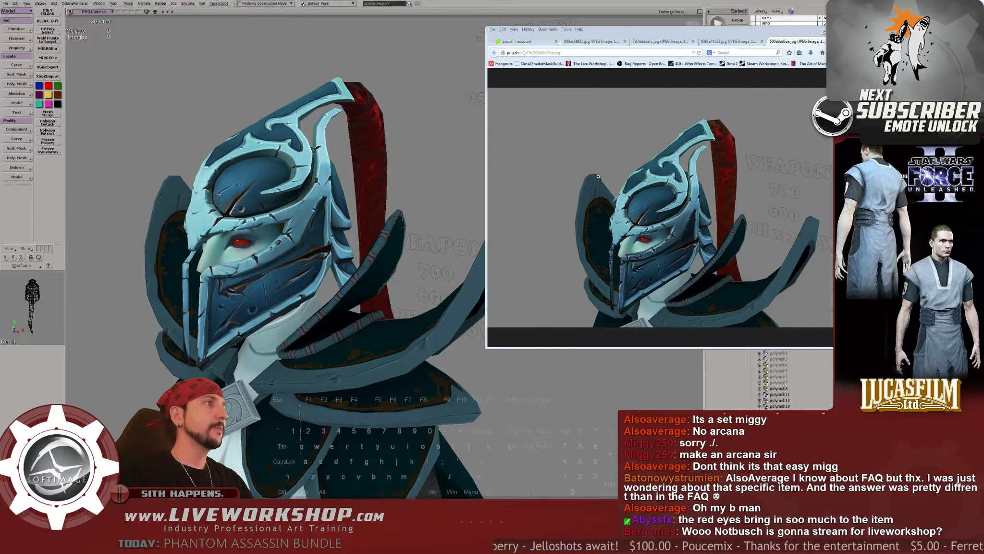
{"action": "left_click", "coordinate": [656, 215]}
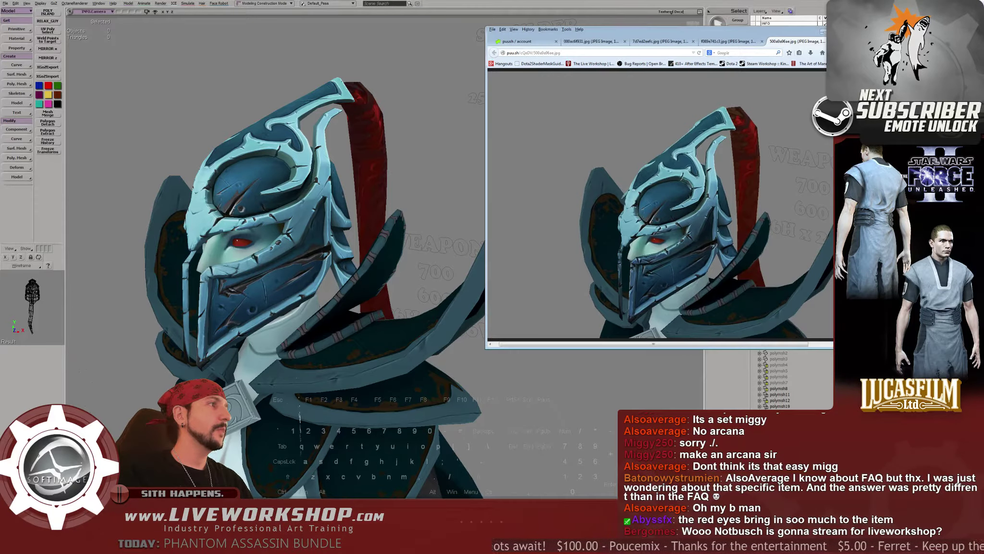
{"action": "left_click", "coordinate": [224, 77]}
{"action": "right_click_drag", "start_coordinate": [224, 77], "coordinate": [269, 121]}
{"action": "middle_click_drag", "start_coordinate": [269, 120], "coordinate": [282, 146]}
{"action": "key", "text": "space"}
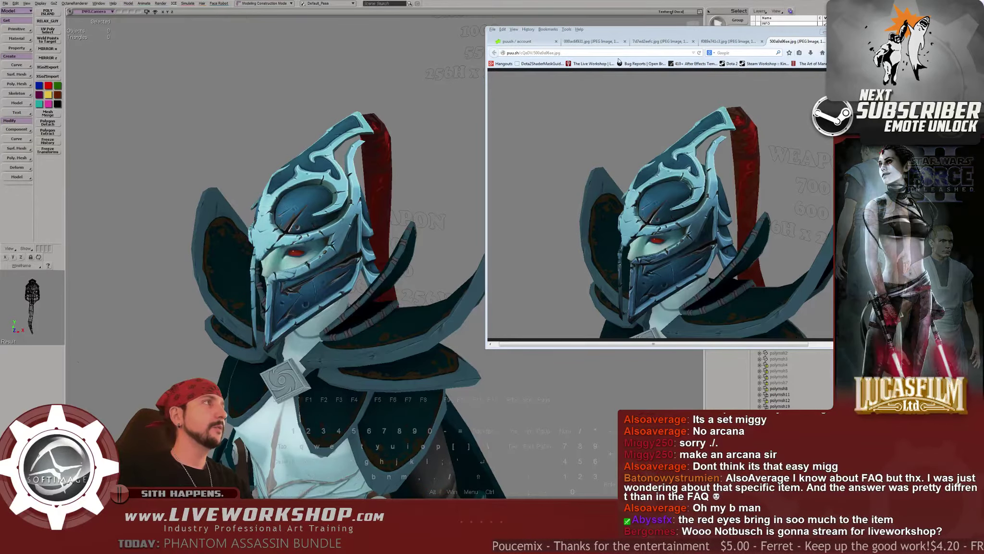
Examine the helmet's red eye and surrounding rim up close, and return to a three-quarter view of the whole helmet
{"action": "key", "text": "space"}
{"action": "right_click_drag", "start_coordinate": [346, 219], "coordinate": [374, 215]}
{"action": "middle_click_drag", "start_coordinate": [373, 216], "coordinate": [370, 226]}
{"action": "right_click_drag", "start_coordinate": [370, 226], "coordinate": [352, 222]}
{"action": "middle_click_drag", "start_coordinate": [352, 222], "coordinate": [374, 202]}
{"action": "key", "text": "space"}
{"action": "left_click_drag", "start_coordinate": [374, 202], "coordinate": [343, 200]}
{"action": "left_click", "coordinate": [259, 154]}
{"action": "left_click_drag", "start_coordinate": [260, 155], "coordinate": [260, 211]}
{"action": "key", "text": "ctrl+z"}
{"action": "key", "text": "ctrl+z"}
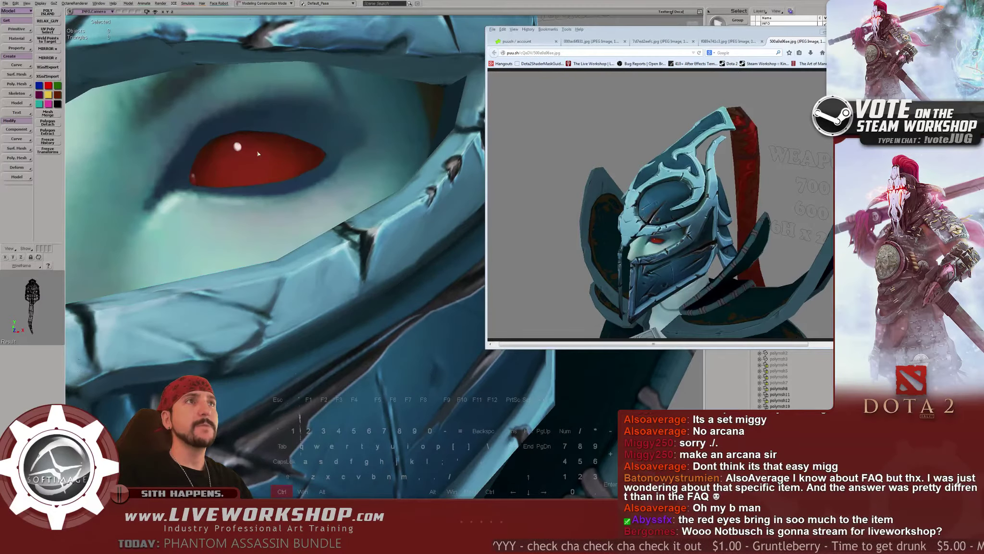
{"action": "middle_click_drag", "start_coordinate": [327, 177], "coordinate": [303, 185]}
{"action": "right_click_drag", "start_coordinate": [351, 192], "coordinate": [334, 209]}
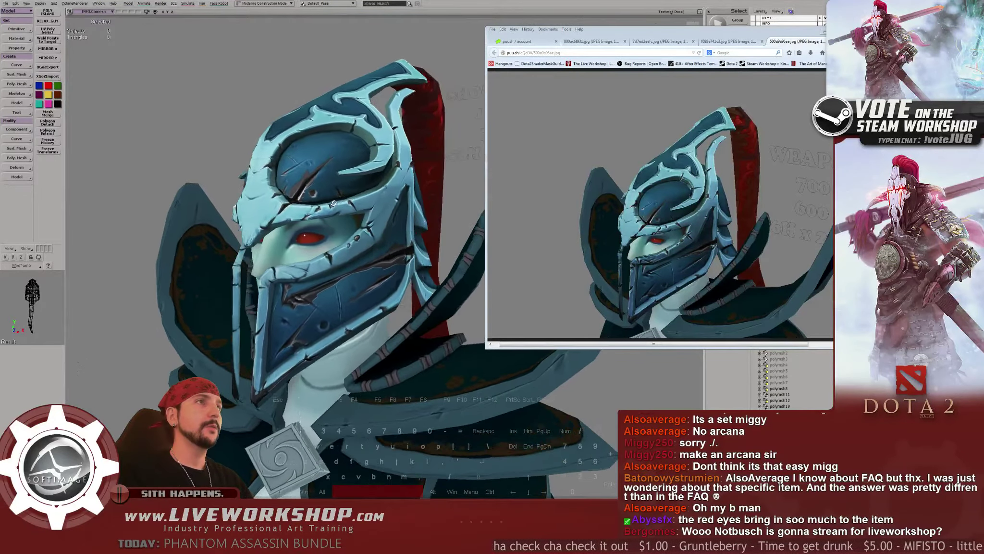
{"action": "middle_click_drag", "start_coordinate": [333, 208], "coordinate": [317, 212]}
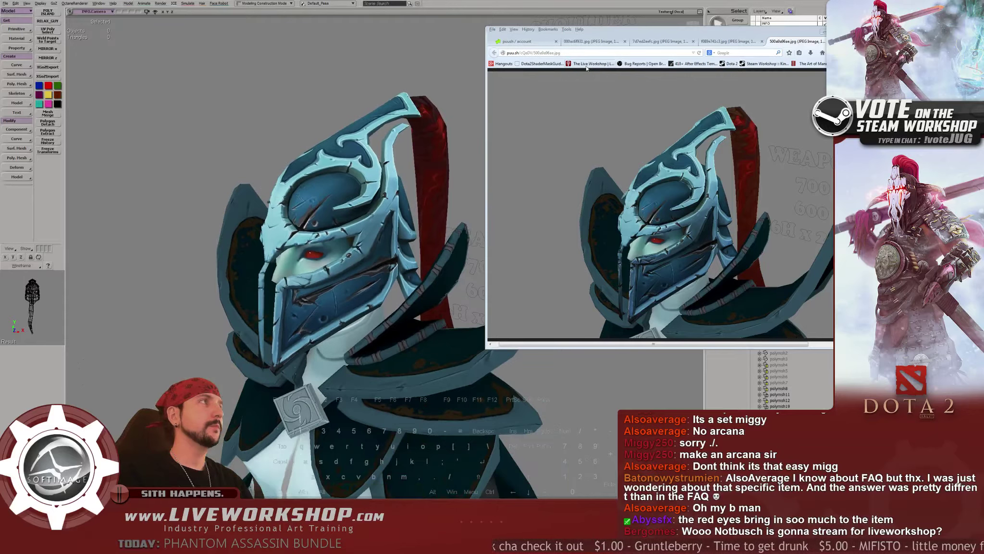
Close the weekly schedule and account tabs in the browser and move its window off the 3D view
{"action": "left_click", "coordinate": [644, 44]}
{"action": "left_click", "coordinate": [604, 42]}
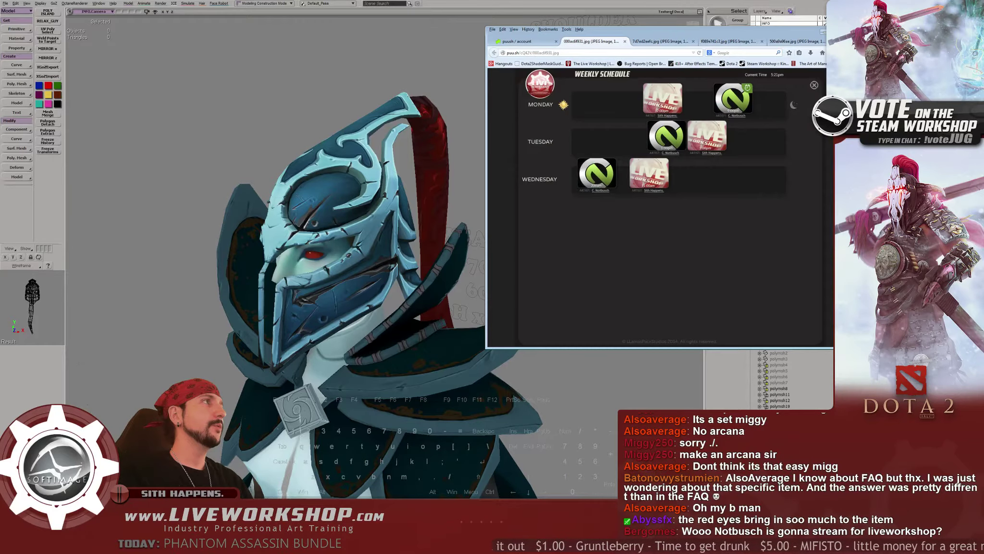
{"action": "left_click", "coordinate": [646, 42]}
{"action": "left_click", "coordinate": [625, 41]}
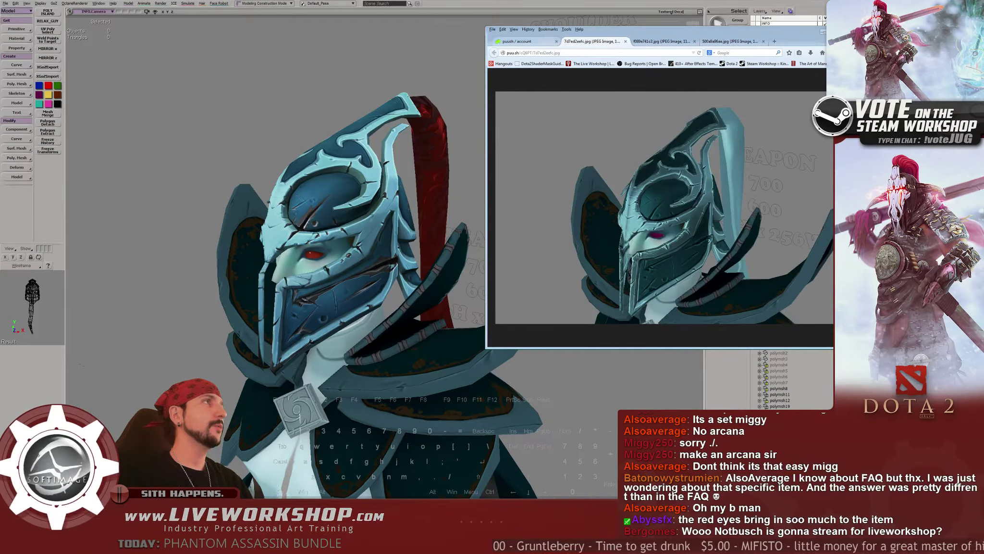
{"action": "left_click", "coordinate": [556, 41]}
{"action": "left_click_drag", "start_coordinate": [625, 30], "coordinate": [589, 28]}
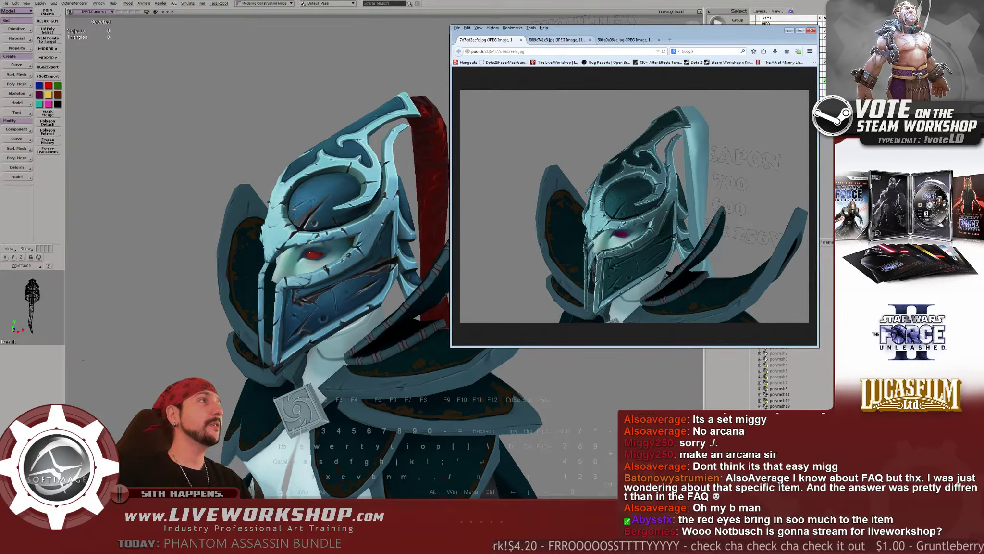
{"action": "left_click_drag", "start_coordinate": [649, 29], "coordinate": [983, 45]}
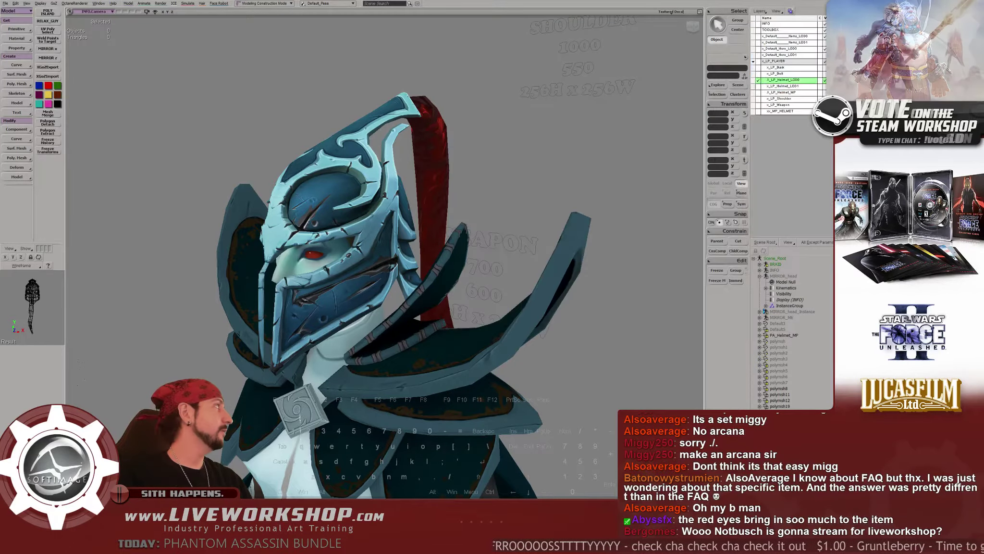
Orbit around the helmet to examine its opposite side, the cheek guard gashes and the front view
{"action": "left_click", "coordinate": [430, 104]}
{"action": "scroll", "coordinate": [442, 176], "scroll_direction": "down", "scroll_amount": 3}
{"action": "left_click", "coordinate": [441, 176]}
{"action": "right_click_drag", "start_coordinate": [442, 176], "coordinate": [538, 199]}
{"action": "scroll", "coordinate": [537, 199], "scroll_direction": "up", "scroll_amount": 3}
{"action": "scroll", "coordinate": [475, 198], "scroll_direction": "up", "scroll_amount": 3}
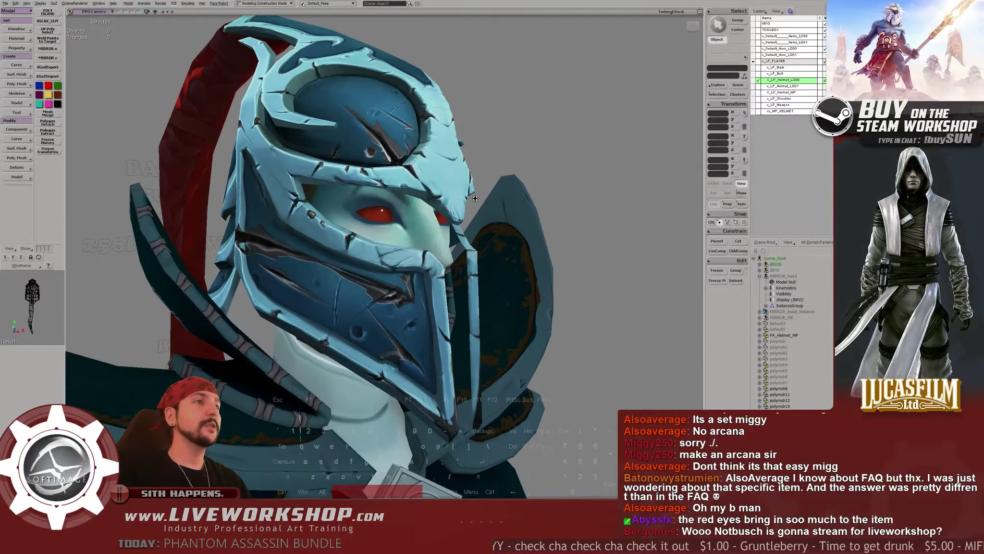
{"action": "left_click_drag", "start_coordinate": [475, 199], "coordinate": [412, 305]}
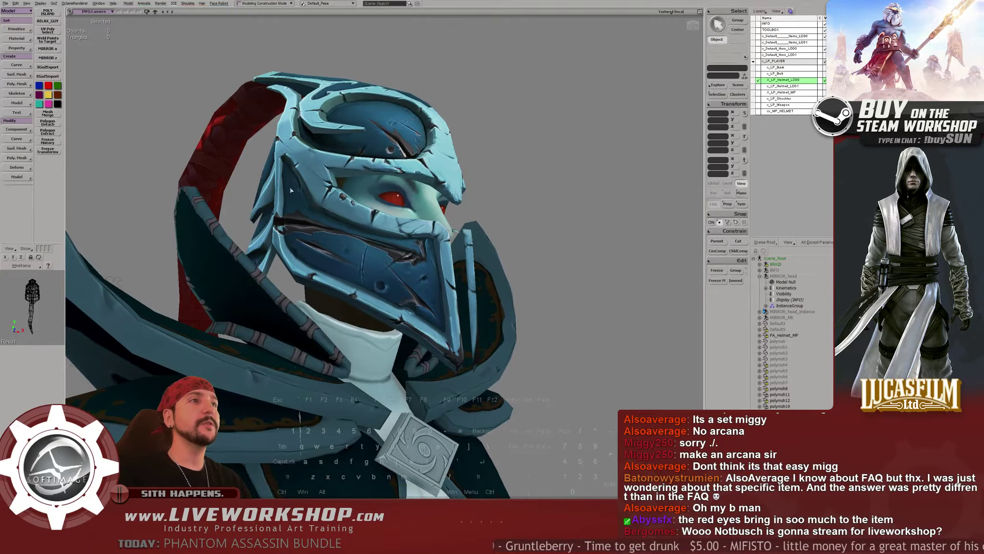
{"action": "left_click_drag", "start_coordinate": [290, 191], "coordinate": [414, 246]}
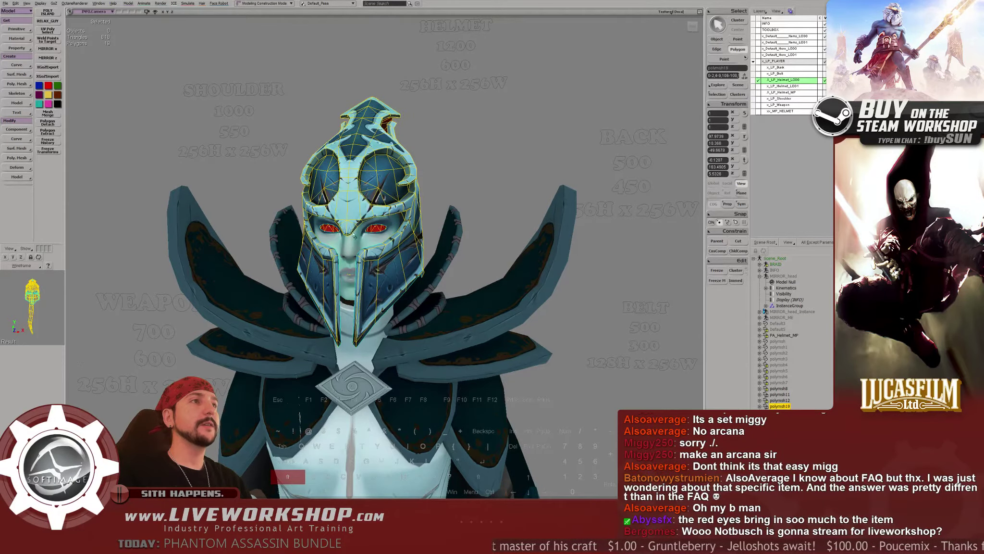
Try moving the helmet's red eye polygons off the face and view the green eyes from the front
{"action": "key", "text": "v"}
{"action": "left_click_drag", "start_coordinate": [354, 236], "coordinate": [355, 77]}
{"action": "key", "text": "ctrl+z"}
{"action": "mouse_move", "coordinate": [433, 192]}
{"action": "middle_mouse_down"}
{"action": "mouse_move", "coordinate": [477, 169]}
{"action": "mouse_move", "coordinate": [448, 184]}
{"action": "middle_mouse_up"}
{"action": "key", "text": "space"}
{"action": "left_click", "coordinate": [477, 169]}
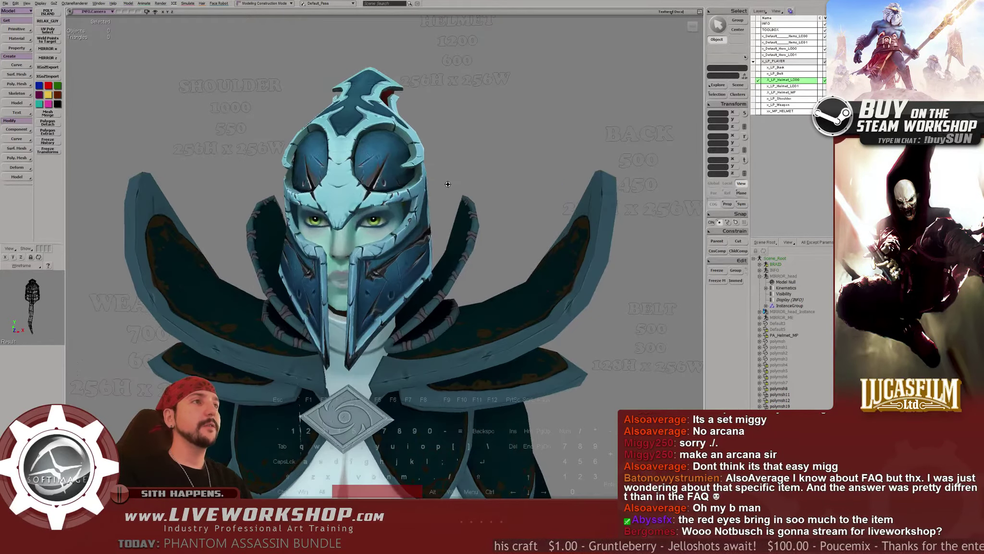
{"action": "left_click_drag", "start_coordinate": [448, 184], "coordinate": [380, 168]}
Undo the eye polygon change to restore the red eyes and deselect the helmet mesh
{"action": "key", "text": "alt+z"}
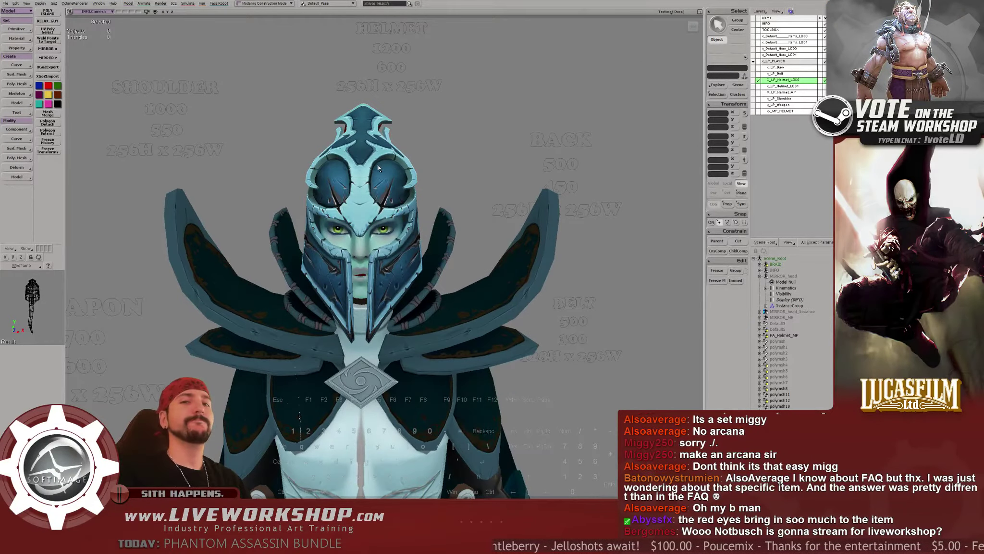
{"action": "scroll", "coordinate": [482, 142], "scroll_direction": "up", "scroll_amount": 2}
{"action": "key", "text": "1"}
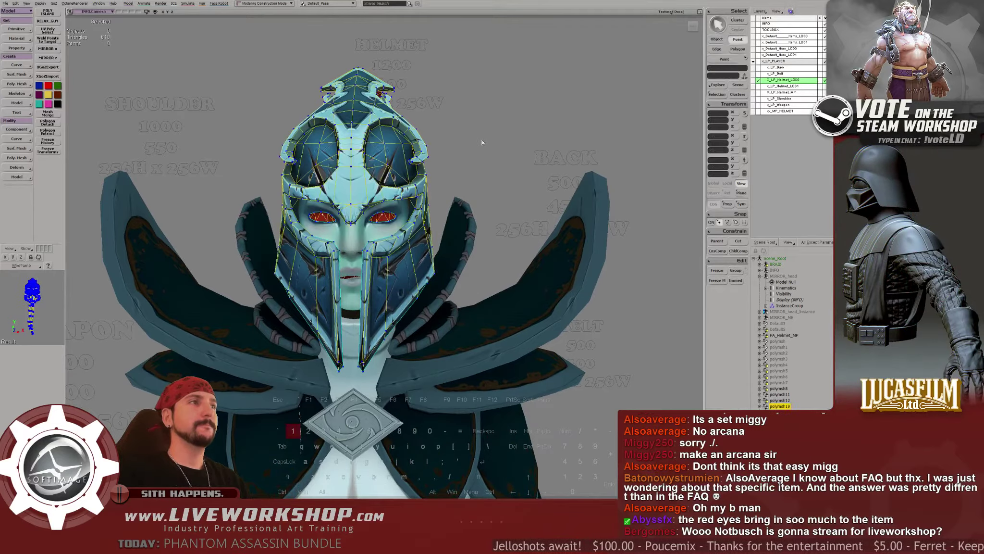
{"action": "key", "text": "space"}
{"action": "left_click", "coordinate": [483, 143]}
Examine the red-eyed helmet from three-quarter and side angles, including the crest and plume
{"action": "left_click_drag", "start_coordinate": [483, 142], "coordinate": [514, 237]}
{"action": "scroll", "coordinate": [514, 237], "scroll_direction": "up", "scroll_amount": 3}
{"action": "left_click_drag", "start_coordinate": [346, 288], "coordinate": [332, 185]}
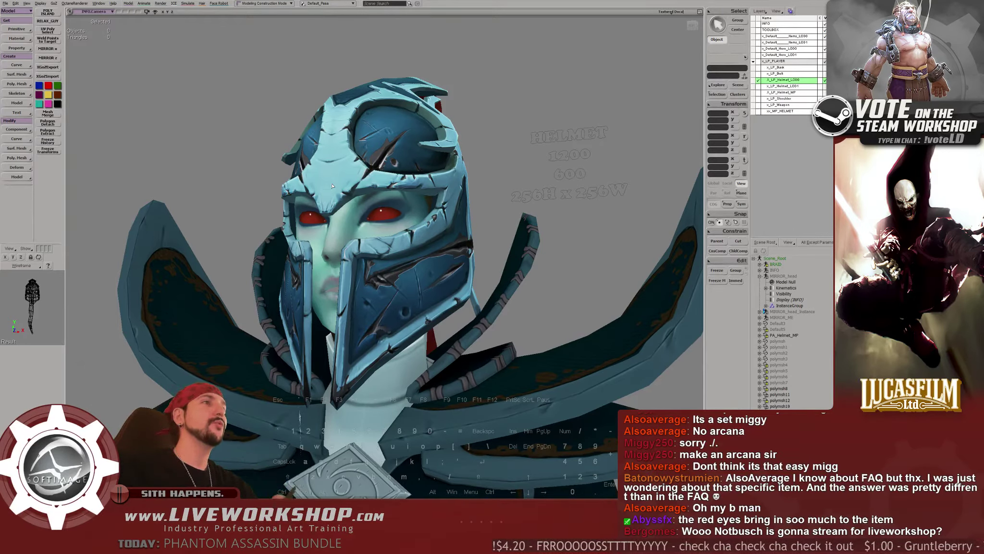
{"action": "right_click_drag", "start_coordinate": [505, 119], "coordinate": [454, 140]}
{"action": "middle_click_drag", "start_coordinate": [454, 140], "coordinate": [457, 158]}
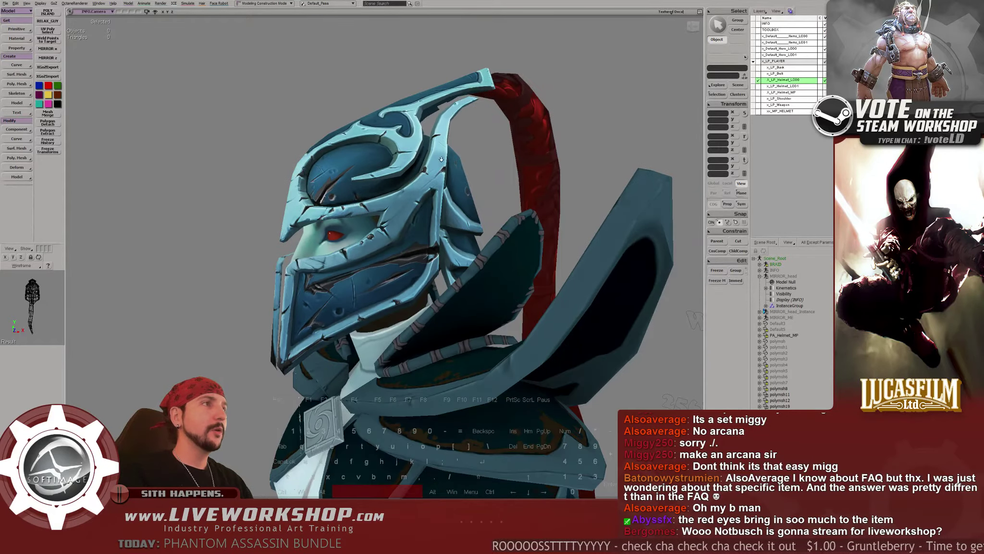
{"action": "right_click_drag", "start_coordinate": [457, 158], "coordinate": [458, 191]}
{"action": "middle_click_drag", "start_coordinate": [458, 191], "coordinate": [484, 194]}
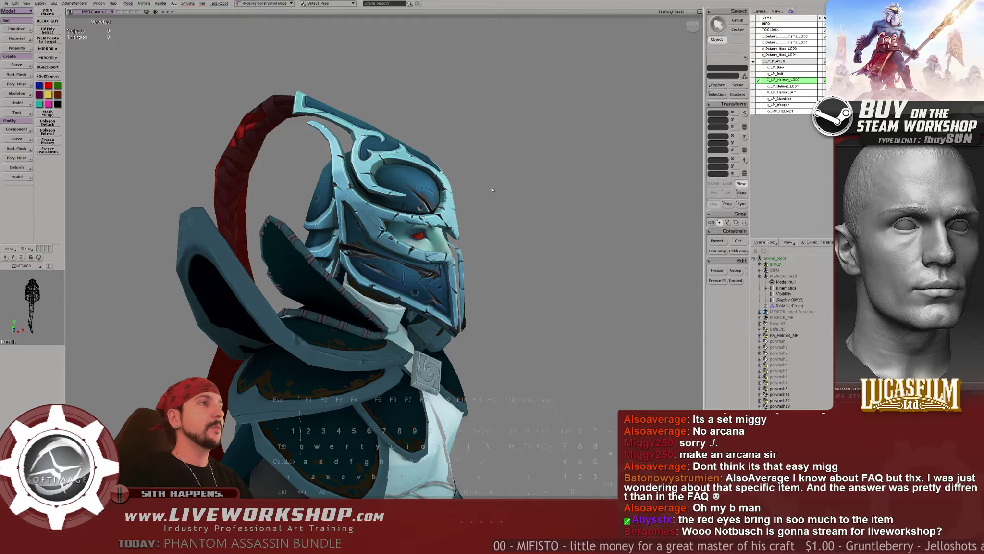
{"action": "middle_click_drag", "start_coordinate": [495, 187], "coordinate": [236, 137]}
Switch to Photoshop and sample blue tones around the thin scratches on the texture's oval dome panel
{"action": "key", "text": "alt+Tab"}
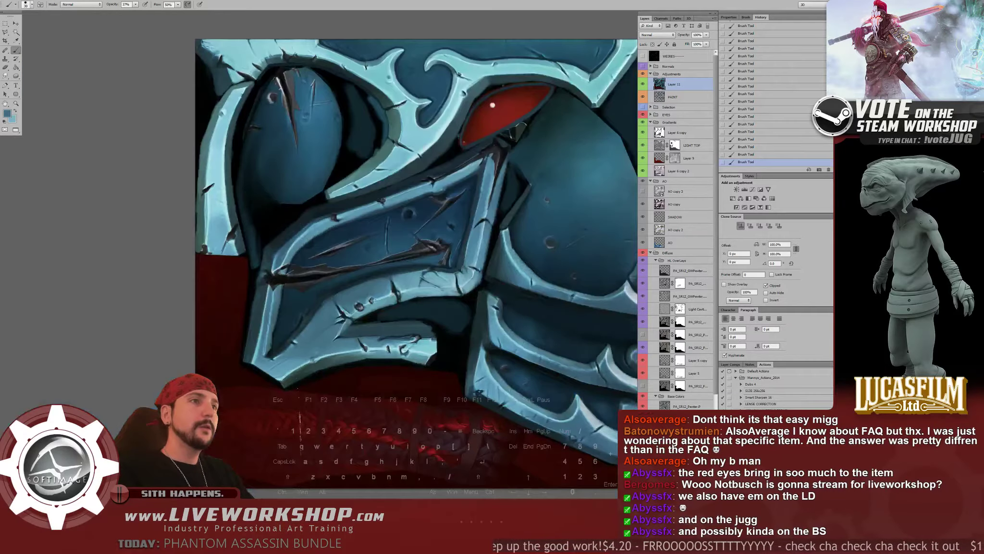
{"action": "key", "text": "ctrl+plus"}
{"action": "left_click_drag", "start_coordinate": [416, 169], "coordinate": [443, 280]}
{"action": "scroll", "coordinate": [418, 327], "scroll_direction": "up", "scroll_amount": 1, "text": "alt"}
{"action": "left_click_drag", "start_coordinate": [419, 327], "coordinate": [468, 435]}
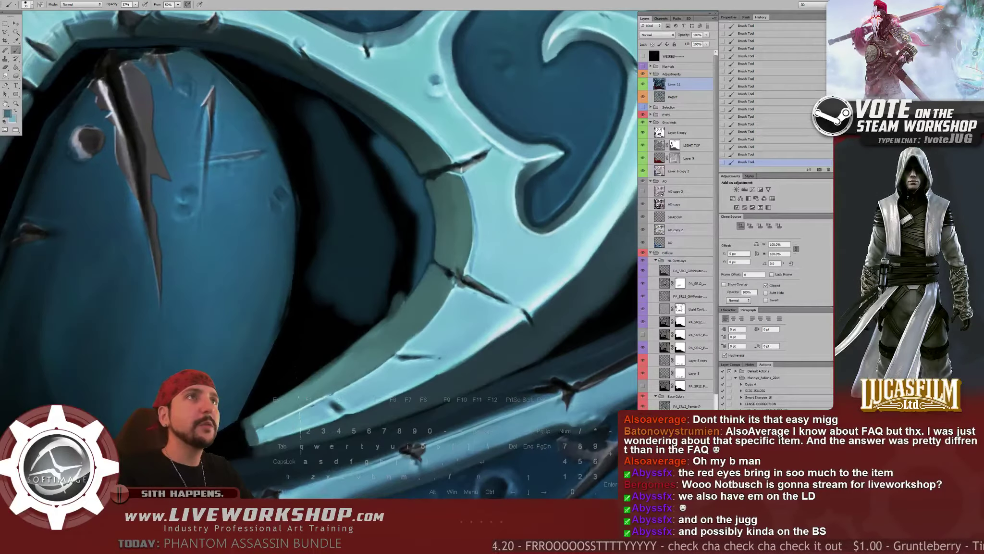
{"action": "left_click", "coordinate": [204, 136], "text": "alt"}
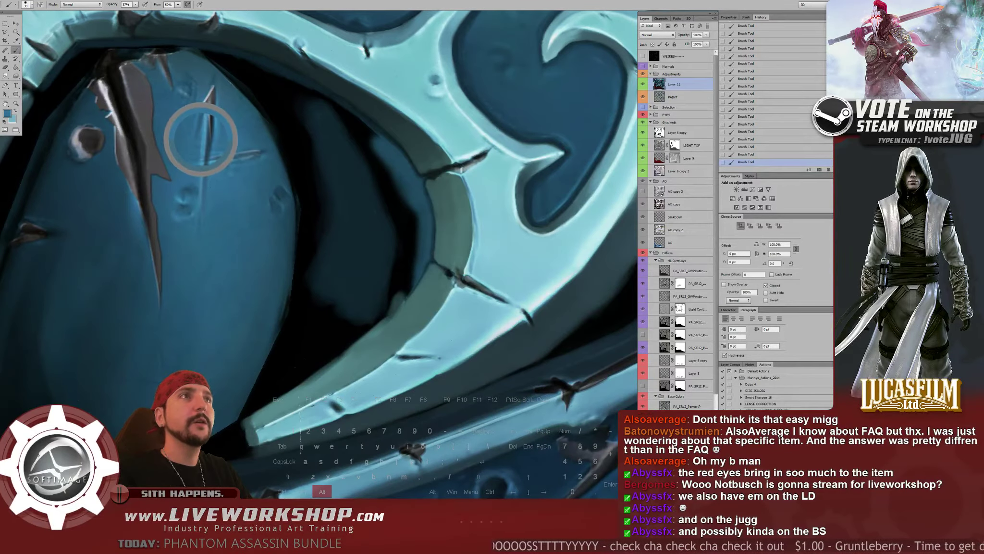
{"action": "left_click", "coordinate": [226, 144], "text": "alt"}
{"action": "left_click", "coordinate": [205, 168], "text": "alt"}
{"action": "left_click", "coordinate": [196, 155], "text": "alt"}
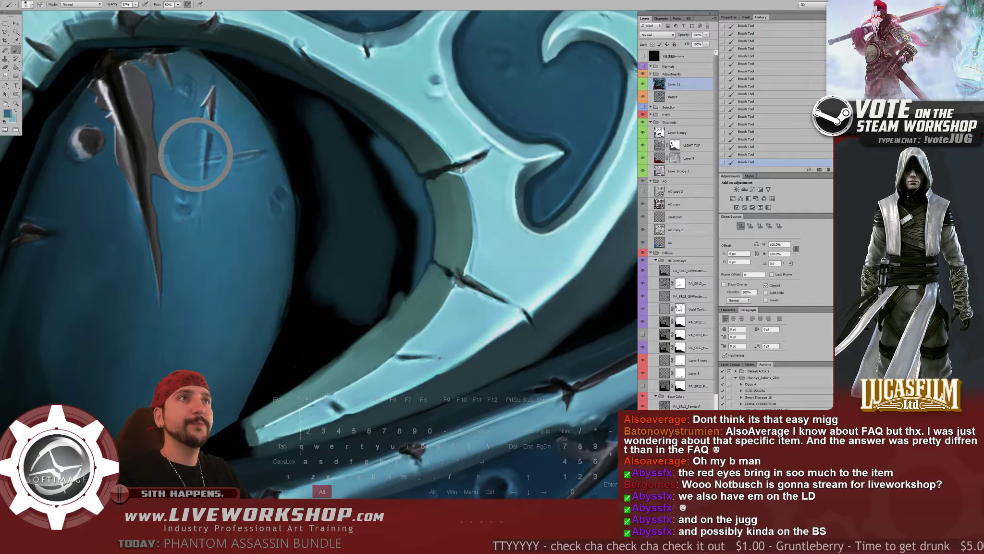
{"action": "left_click", "coordinate": [218, 170], "text": "alt"}
Adjust the brush and load the overlay layer's mask as a selection around the rim's curled ornaments
{"action": "mouse_move", "coordinate": [539, 30]}
{"action": "left_mouse_down"}
{"action": "mouse_move", "coordinate": [280, 231]}
{"action": "mouse_move", "coordinate": [275, 207]}
{"action": "mouse_move", "coordinate": [265, 232]}
{"action": "left_mouse_up"}
{"action": "right_click", "coordinate": [274, 167]}
{"action": "left_click", "coordinate": [314, 223]}
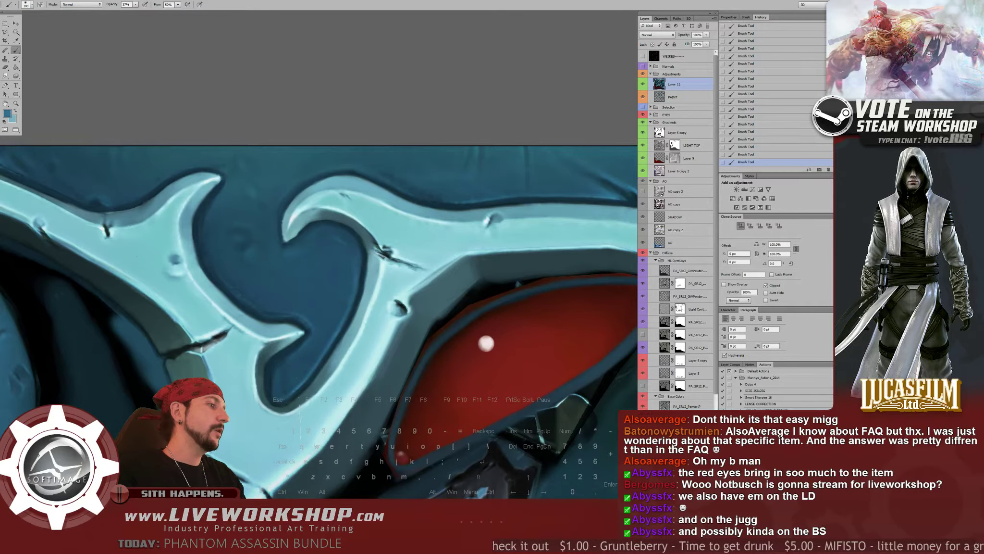
{"action": "left_click", "coordinate": [680, 347], "text": "ctrl"}
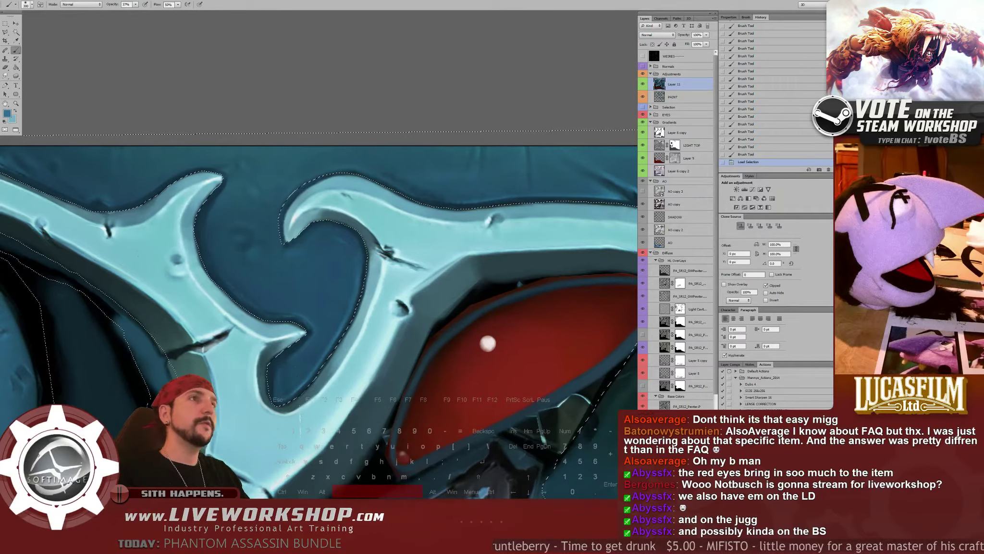
{"action": "left_click_drag", "start_coordinate": [488, 343], "coordinate": [610, 369]}
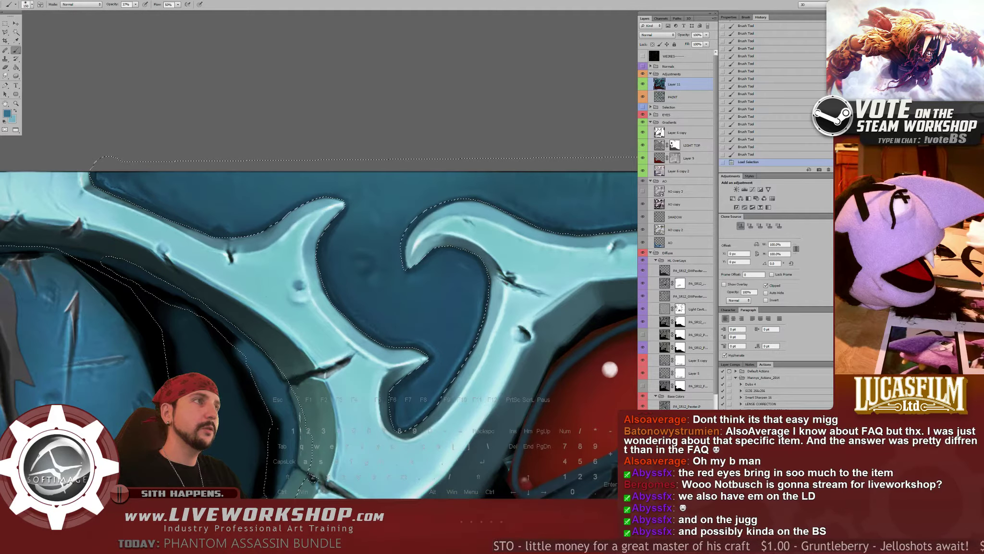
Undo the latest brush strokes in the blue recess between the rim's curled hooks
{"action": "left_click_drag", "start_coordinate": [385, 288], "coordinate": [338, 280]}
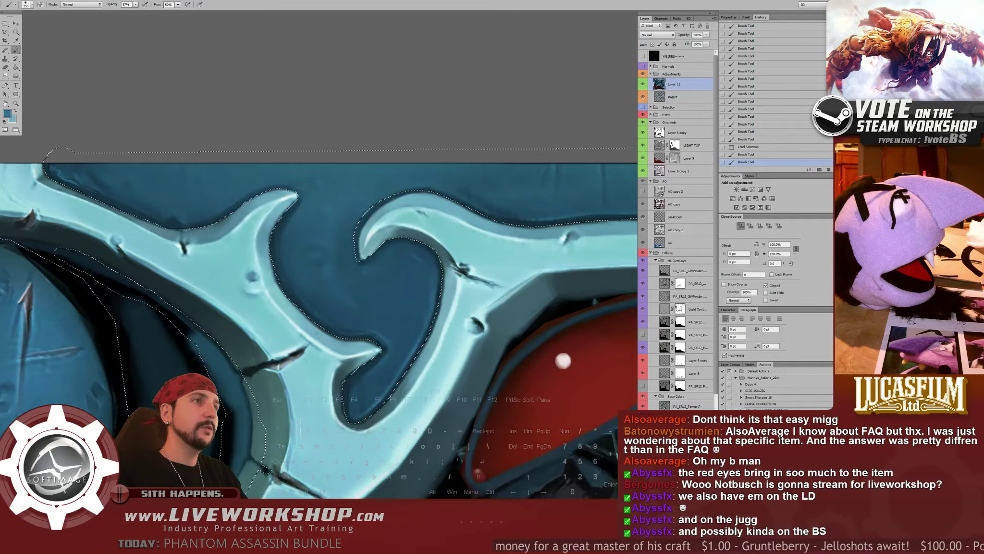
{"action": "key", "text": "ctrl+alt+z"}
{"action": "key", "text": "ctrl+alt+z"}
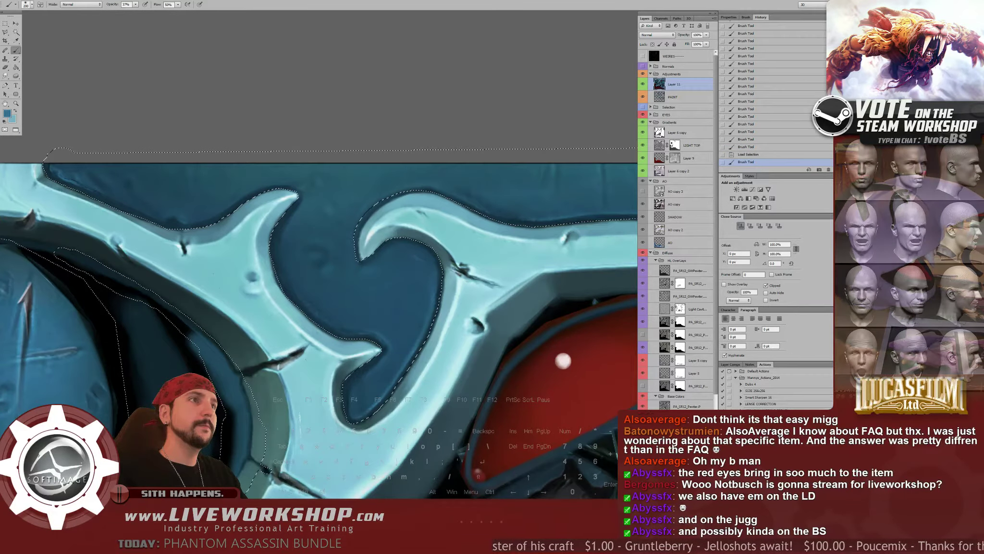
{"action": "key", "text": "ctrl+alt+z"}
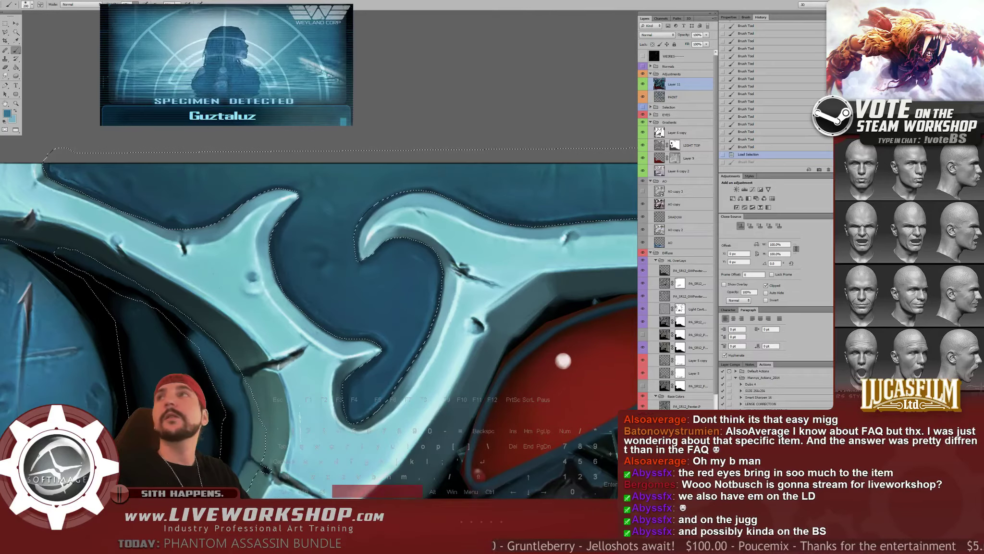
Sample a blue and brush shading into the recess between the rim's curled hooks, within the mask selection
{"action": "left_click_drag", "start_coordinate": [305, 360], "coordinate": [152, 366]}
{"action": "key", "text": "ctrl+minus"}
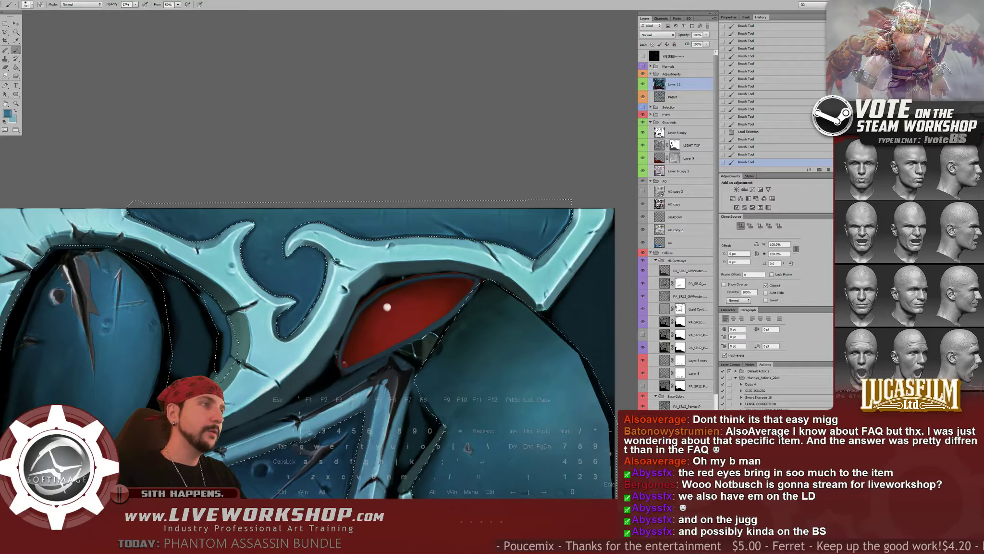
{"action": "key", "text": "space"}
{"action": "left_click_drag", "start_coordinate": [308, 336], "coordinate": [277, 267]}
{"action": "mouse_move", "coordinate": [255, 205]}
{"action": "left_mouse_down"}
{"action": "mouse_move", "coordinate": [294, 194]}
{"action": "mouse_move", "coordinate": [240, 213]}
{"action": "left_mouse_up"}
{"action": "left_click", "coordinate": [294, 194], "text": "alt"}
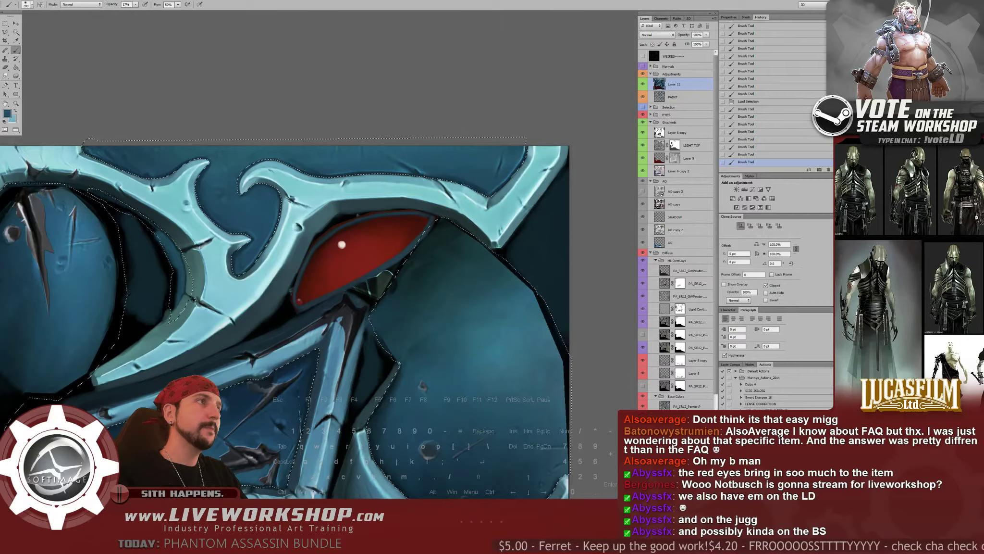
{"action": "left_click_drag", "start_coordinate": [226, 179], "coordinate": [222, 207]}
{"action": "left_click_drag", "start_coordinate": [226, 182], "coordinate": [226, 214]}
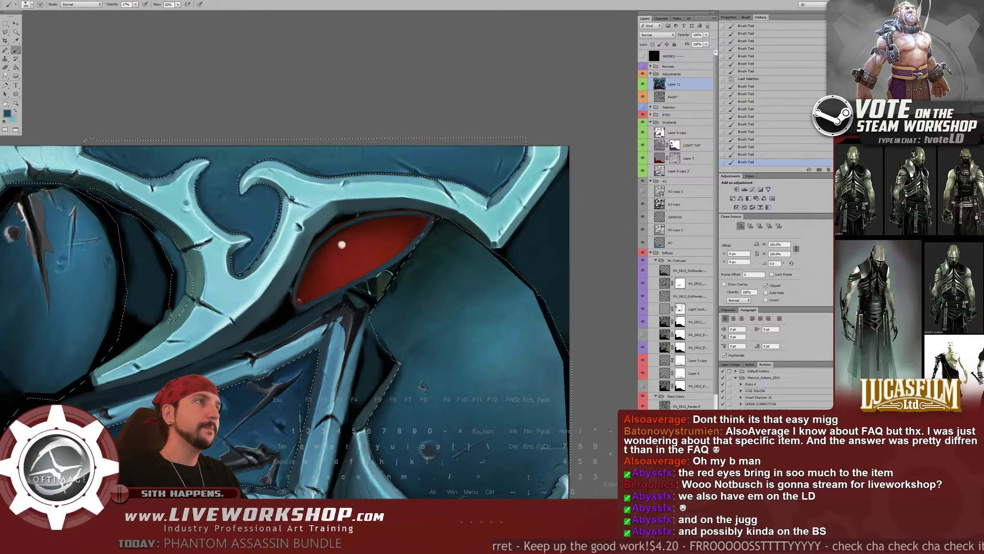
Brush soft shading across the large teal plate beside the red eye and save the texture
{"action": "left_click_drag", "start_coordinate": [447, 240], "coordinate": [485, 270]}
{"action": "left_click_drag", "start_coordinate": [480, 265], "coordinate": [519, 298]}
{"action": "left_click_drag", "start_coordinate": [452, 245], "coordinate": [495, 279]}
{"action": "left_click_drag", "start_coordinate": [500, 283], "coordinate": [538, 327]}
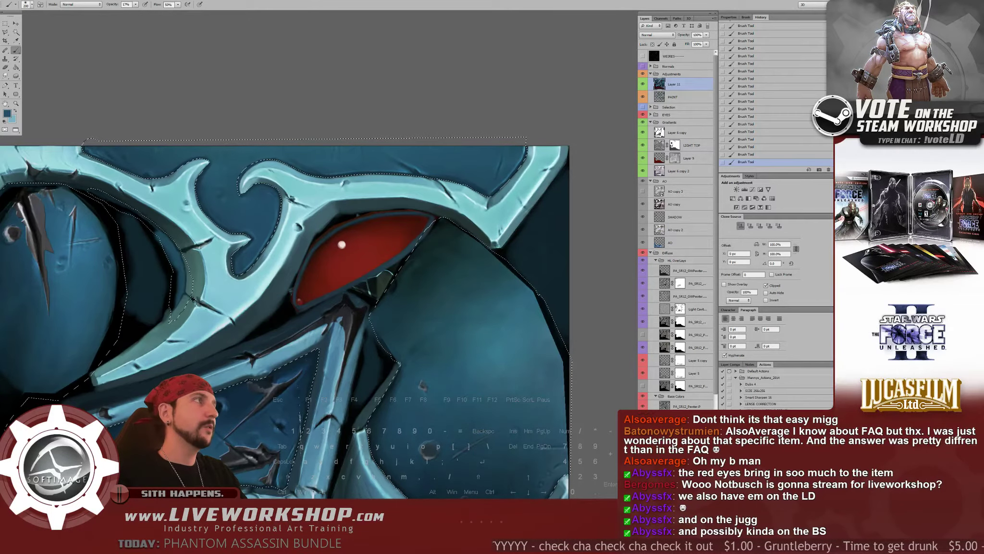
{"action": "left_click_drag", "start_coordinate": [447, 269], "coordinate": [501, 224]}
{"action": "key", "text": "ctrl+s"}
Switch to the 3D model and check the repainted blue recesses on the helmet from above and both sides
{"action": "key", "text": "super"}
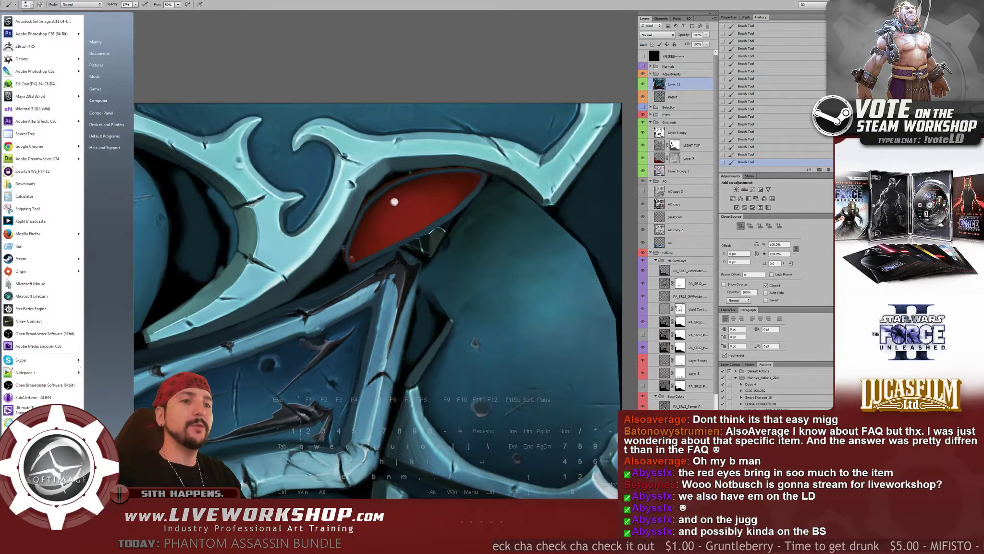
{"action": "key", "text": "alt+Tab"}
{"action": "middle_click_drag", "start_coordinate": [423, 231], "coordinate": [407, 252]}
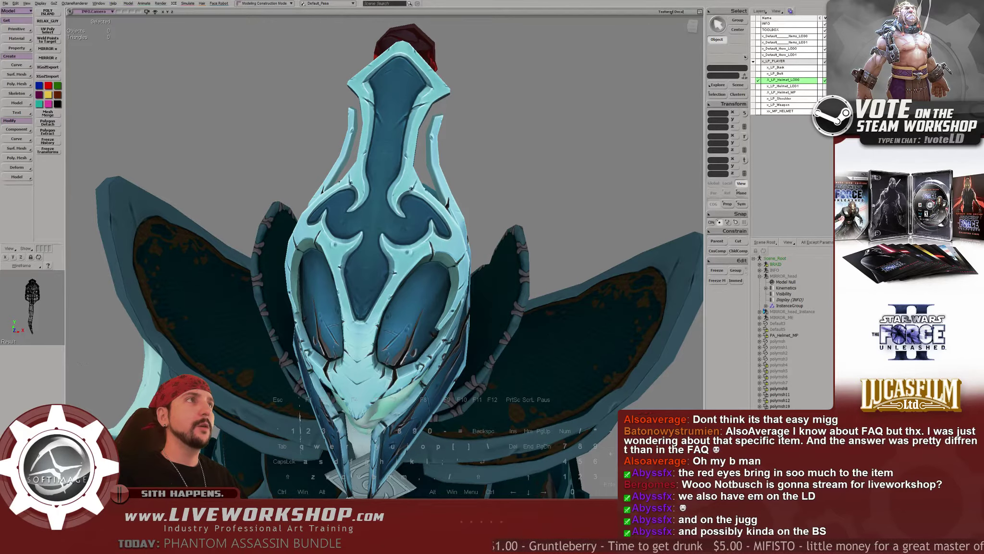
{"action": "middle_click_drag", "start_coordinate": [407, 251], "coordinate": [408, 231]}
{"action": "right_click_drag", "start_coordinate": [409, 231], "coordinate": [488, 217]}
{"action": "middle_click_drag", "start_coordinate": [412, 235], "coordinate": [454, 259]}
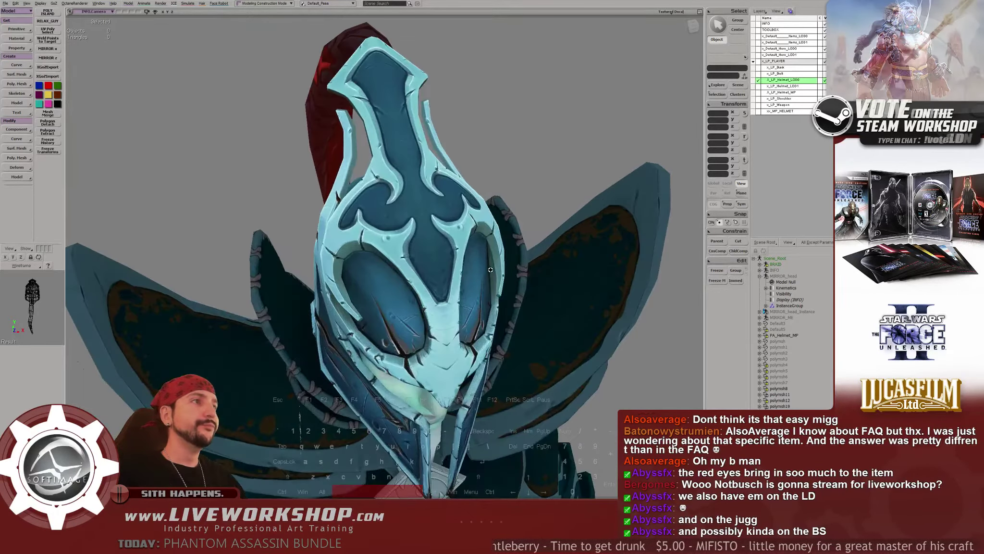
{"action": "right_click_drag", "start_coordinate": [454, 260], "coordinate": [408, 265]}
{"action": "mouse_move", "coordinate": [408, 265]}
{"action": "middle_mouse_down"}
{"action": "mouse_move", "coordinate": [371, 248]}
{"action": "mouse_move", "coordinate": [413, 262]}
{"action": "middle_mouse_up"}
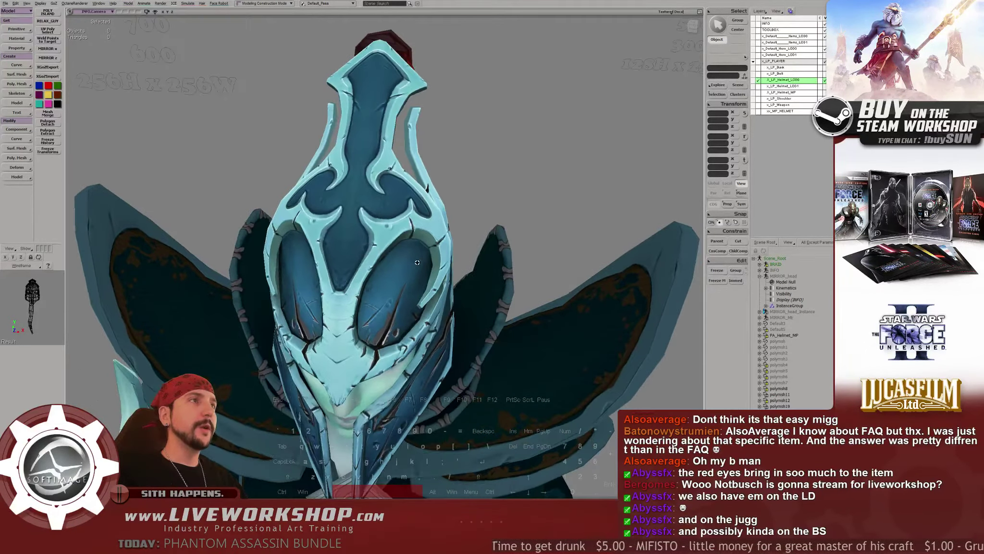
Return to the helmet texture, sample blue from the oval eye plate, and enlarge the brush and raise its opacity for shading
{"action": "key", "text": "alt+Tab"}
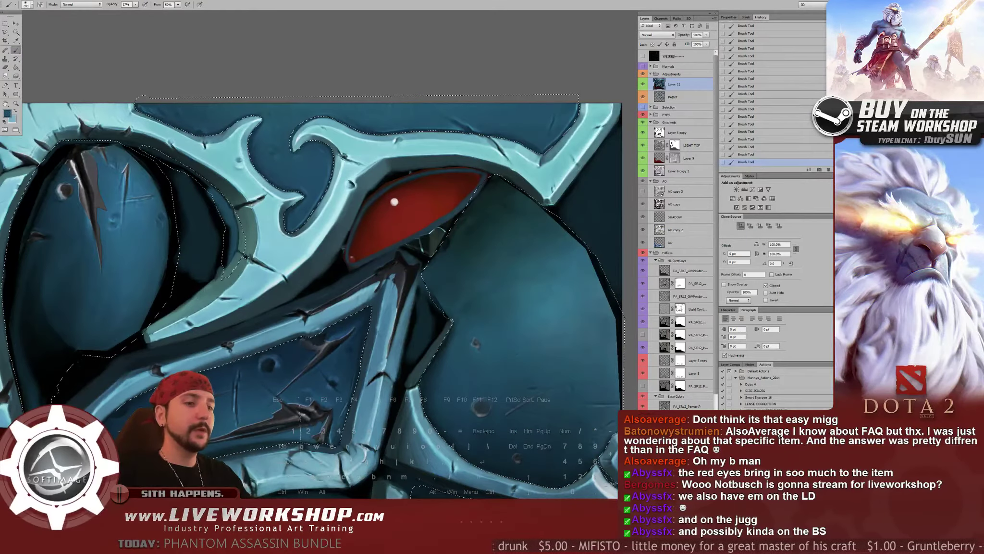
{"action": "left_click_drag", "start_coordinate": [412, 262], "coordinate": [458, 250]}
{"action": "left_click", "coordinate": [147, 221], "text": "alt"}
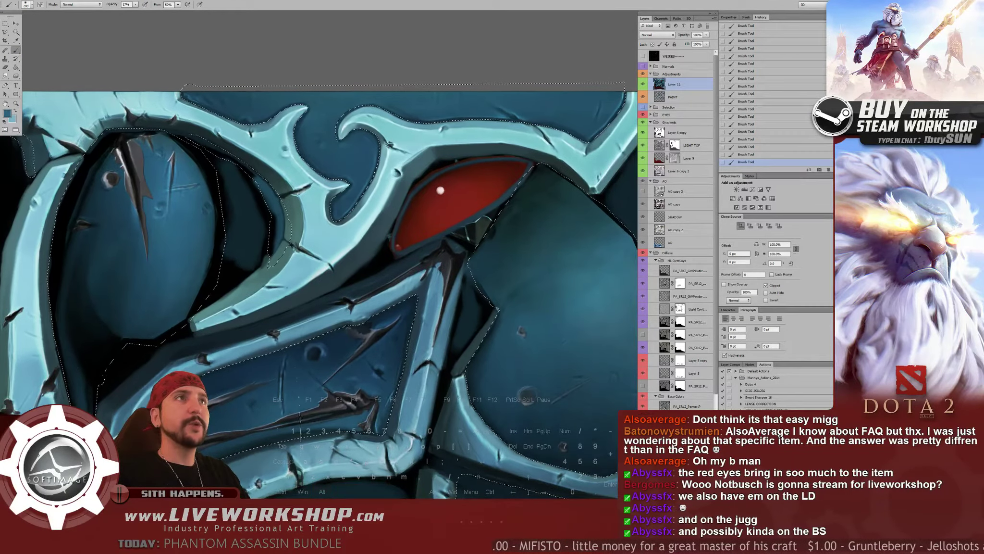
{"action": "left_click_drag", "start_coordinate": [148, 221], "coordinate": [161, 248]}
{"action": "key", "text": "]"}
{"action": "key", "text": "]"}
{"action": "key", "text": "]"}
{"action": "key", "text": "bracketright"}
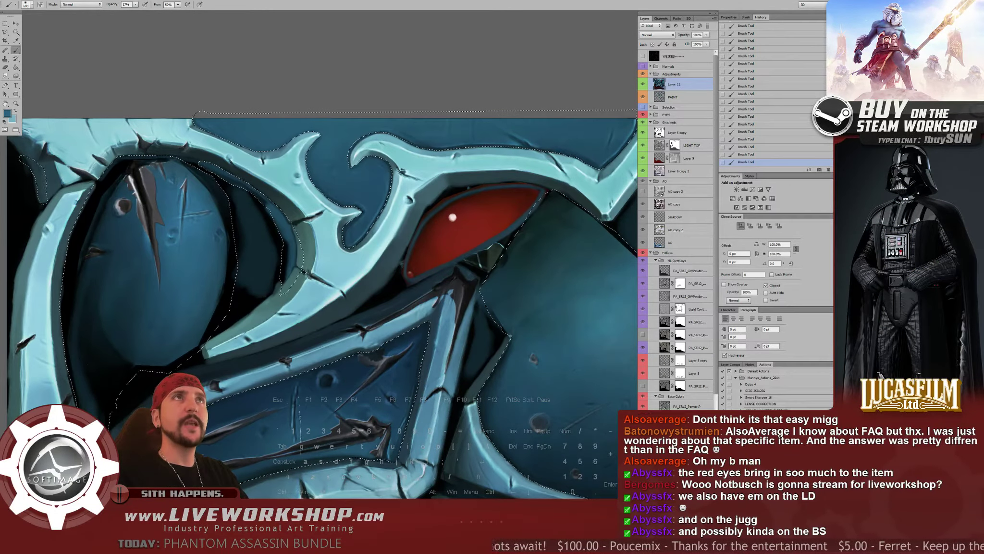
{"action": "left_click", "coordinate": [136, 4]}
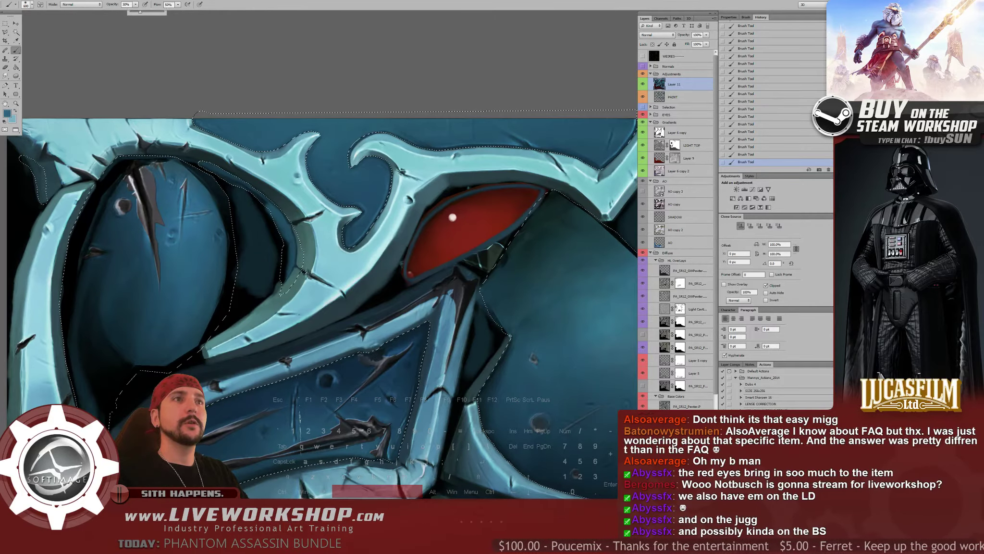
{"action": "left_click", "coordinate": [197, 202], "text": "alt"}
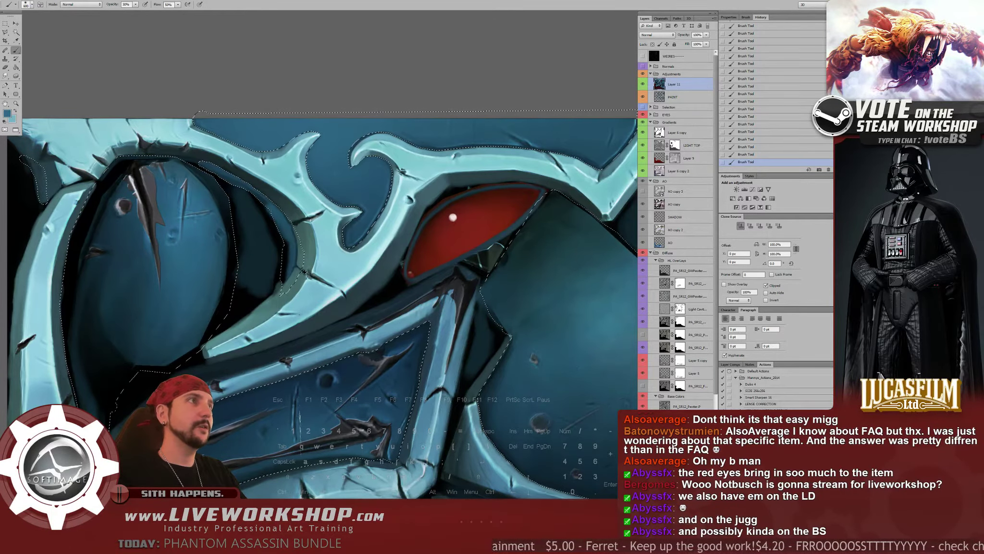
{"action": "left_click_drag", "start_coordinate": [385, 264], "coordinate": [299, 256]}
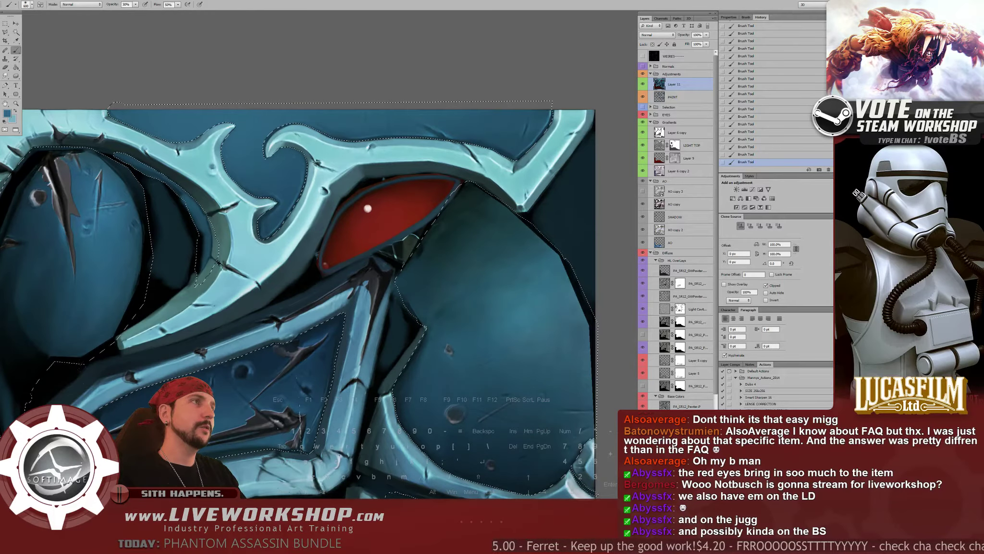
Switch to the 3D model and check how the helmet's repainted texture reads from farther away
{"action": "key", "text": "super"}
{"action": "key", "text": "alt+Tab"}
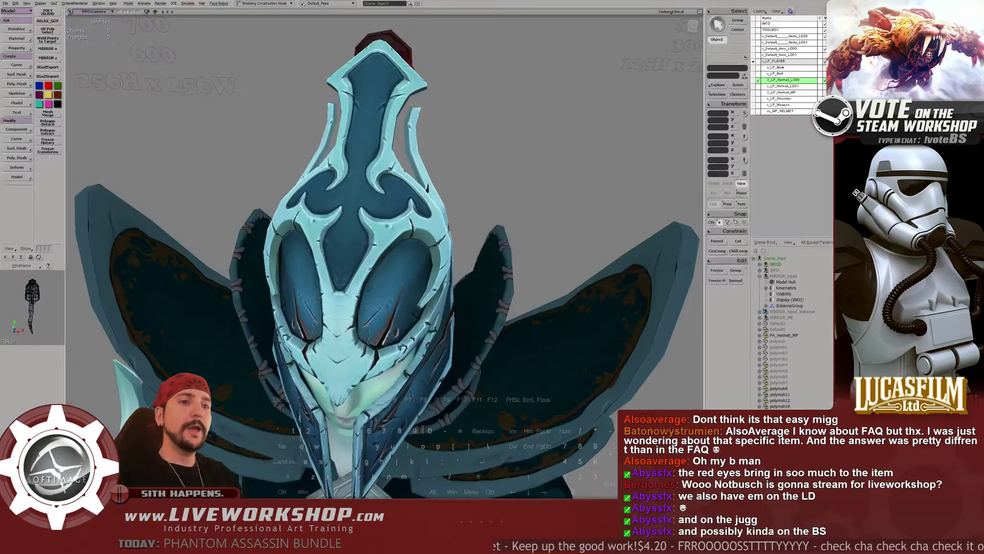
{"action": "scroll", "coordinate": [219, 443], "scroll_direction": "down", "scroll_amount": 1}
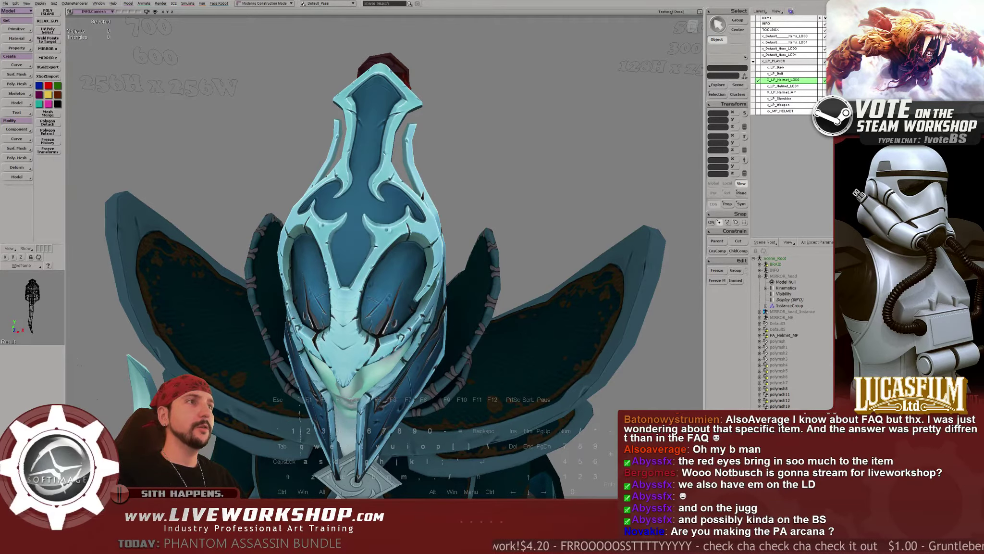
{"action": "scroll", "coordinate": [250, 141], "scroll_direction": "down", "scroll_amount": 3}
{"action": "mouse_move", "coordinate": [250, 142]}
{"action": "middle_mouse_down"}
{"action": "mouse_move", "coordinate": [445, 268]}
{"action": "mouse_move", "coordinate": [399, 281]}
{"action": "mouse_move", "coordinate": [360, 249]}
{"action": "mouse_move", "coordinate": [254, 220]}
{"action": "mouse_move", "coordinate": [332, 255]}
{"action": "mouse_move", "coordinate": [367, 282]}
{"action": "mouse_move", "coordinate": [355, 285]}
{"action": "middle_mouse_up"}
{"action": "scroll", "coordinate": [399, 276], "scroll_direction": "down", "scroll_amount": 3}
Return to the texture, step back to an earlier history state and paste the copied artwork as a new layer
{"action": "key", "text": "alt+Tab"}
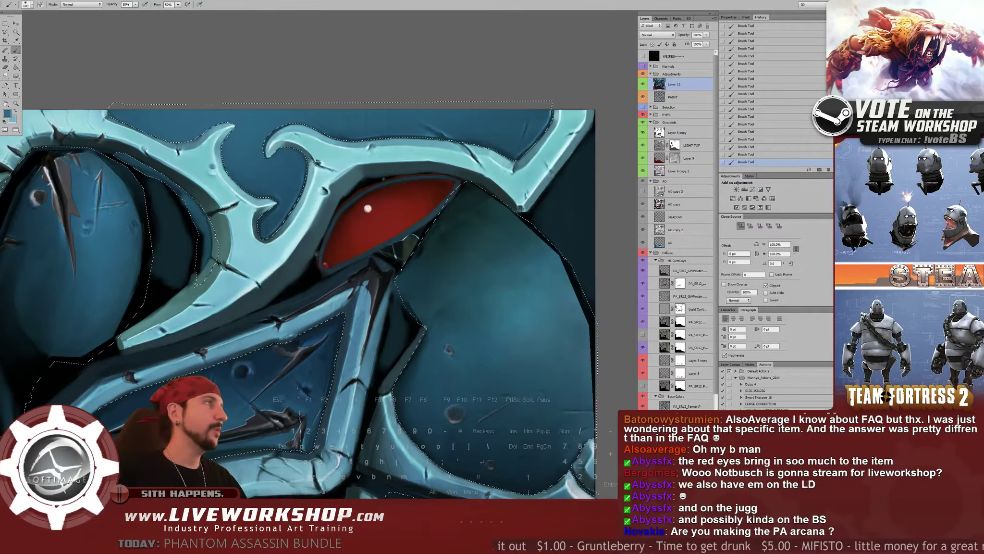
{"action": "scroll", "coordinate": [775, 94], "scroll_direction": "up", "scroll_amount": 8}
{"action": "left_click", "coordinate": [746, 45]}
{"action": "key", "text": "ctrl+v"}
{"action": "key", "text": "v"}
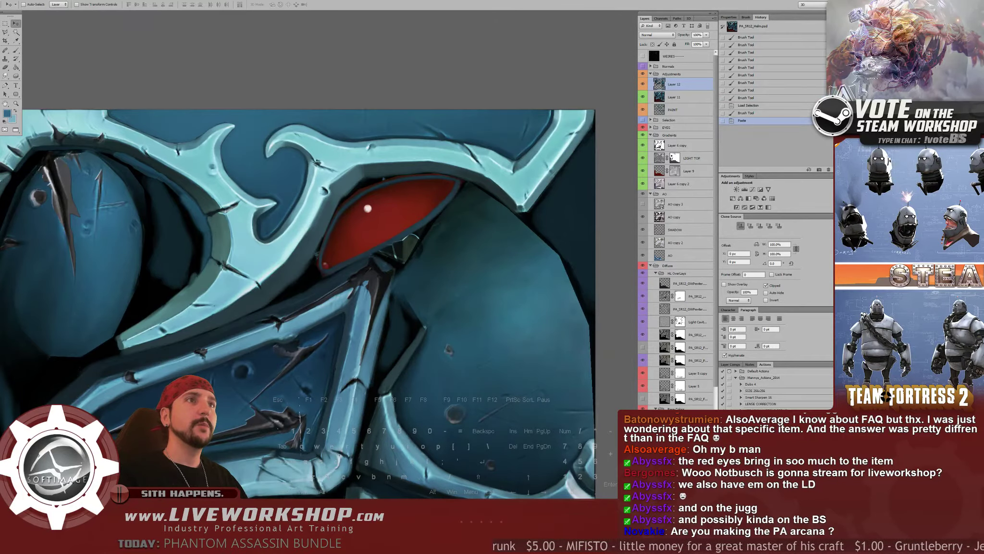
Outline the upper edge of the dark gap between the oval eye plate and the pale rim with the Polygonal Lasso
{"action": "left_click_drag", "start_coordinate": [336, 288], "coordinate": [373, 285]}
{"action": "key", "text": "l"}
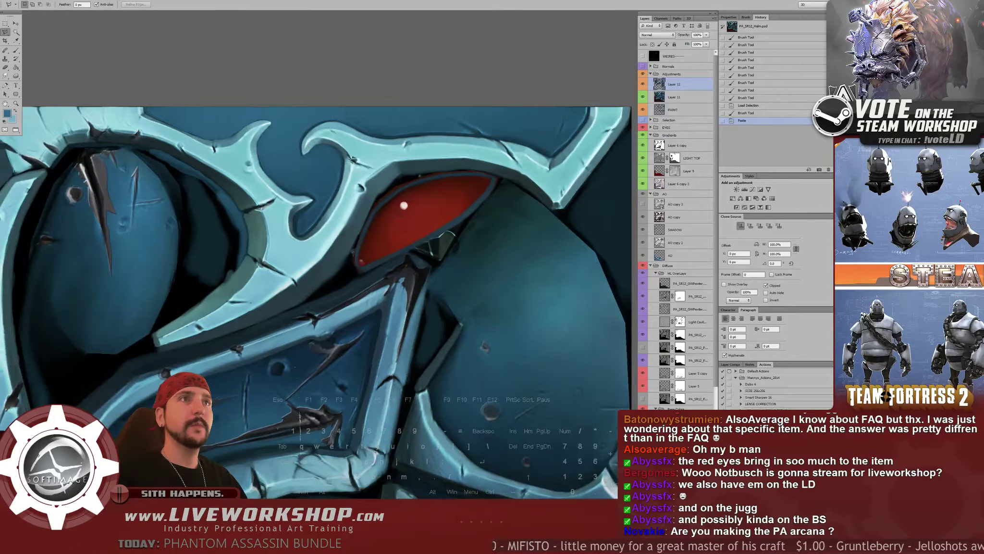
{"action": "left_click", "coordinate": [255, 208]}
{"action": "left_click", "coordinate": [213, 170]}
{"action": "left_click", "coordinate": [155, 146]}
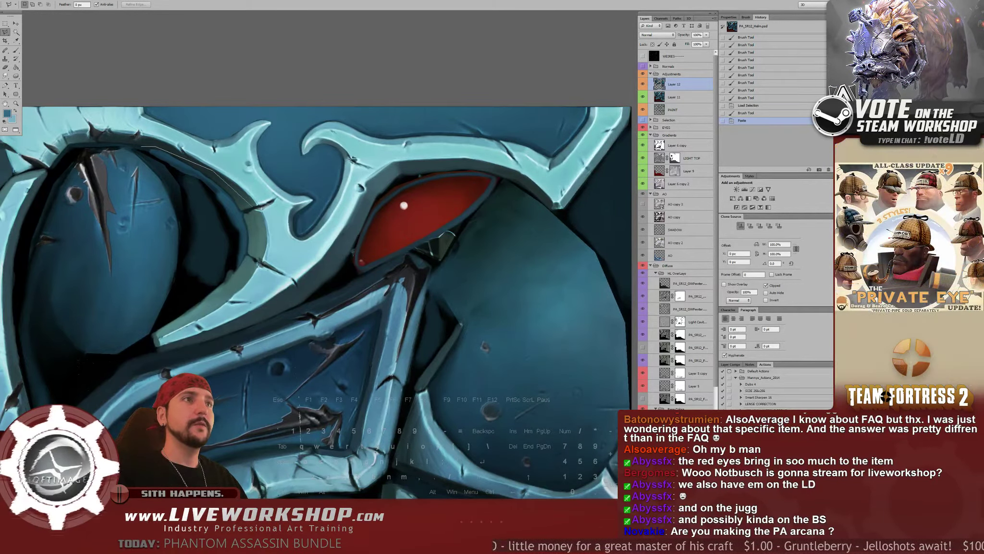
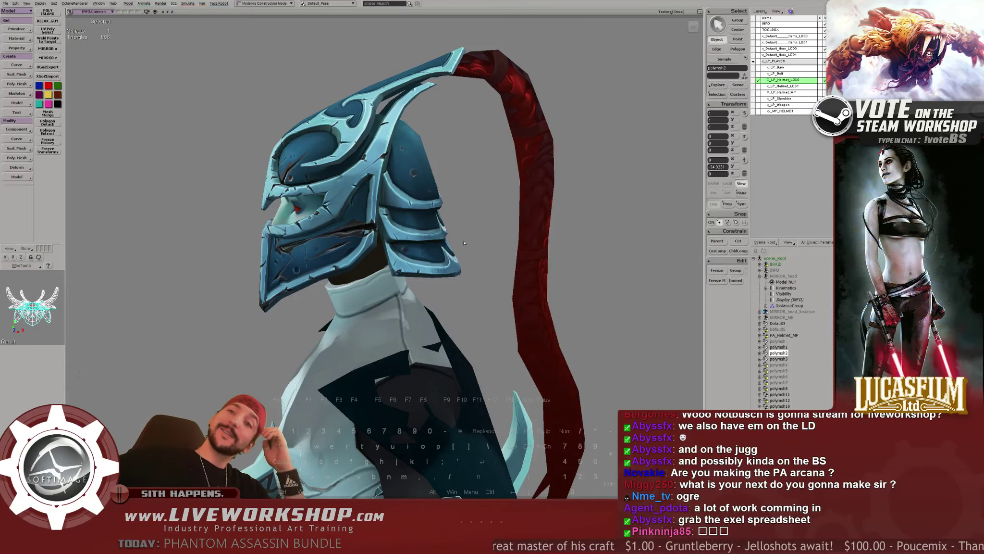
Save the Phantom Assassin scene and open the Death Prophet scene
{"action": "key", "text": "ctrl"}
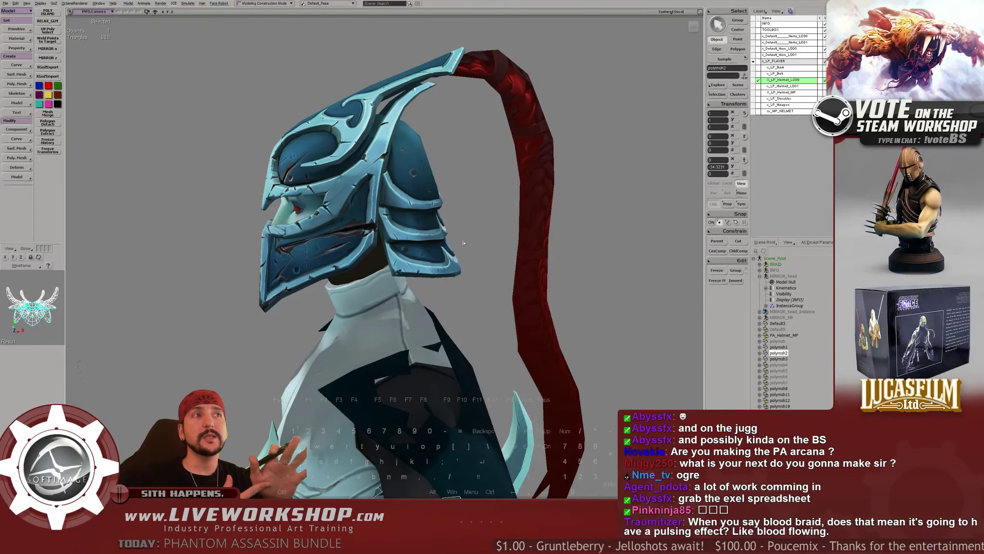
{"action": "scroll", "coordinate": [464, 242], "scroll_direction": "down", "scroll_amount": 2}
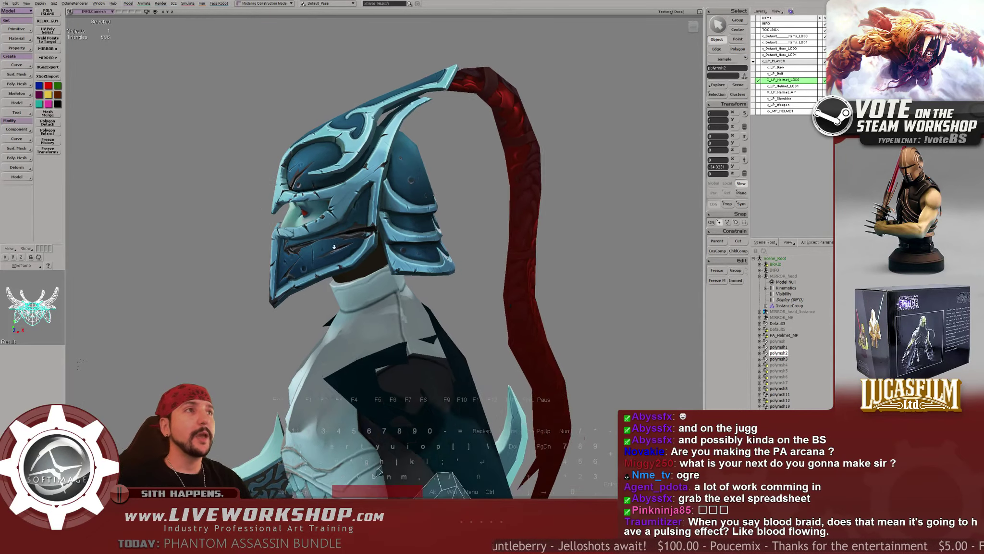
{"action": "key", "text": "ctrl+s"}
{"action": "left_click", "coordinate": [6, 4]}
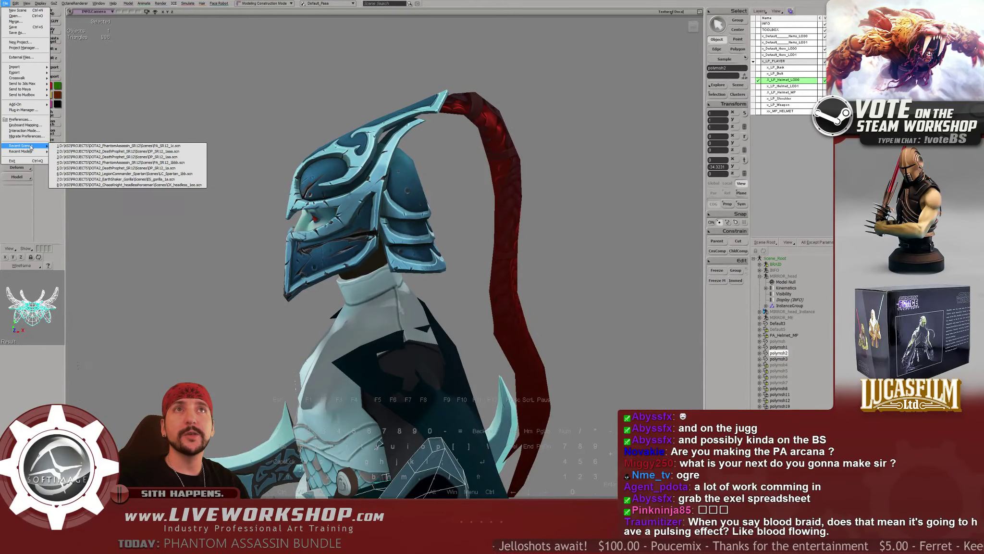
{"action": "left_click", "coordinate": [24, 16]}
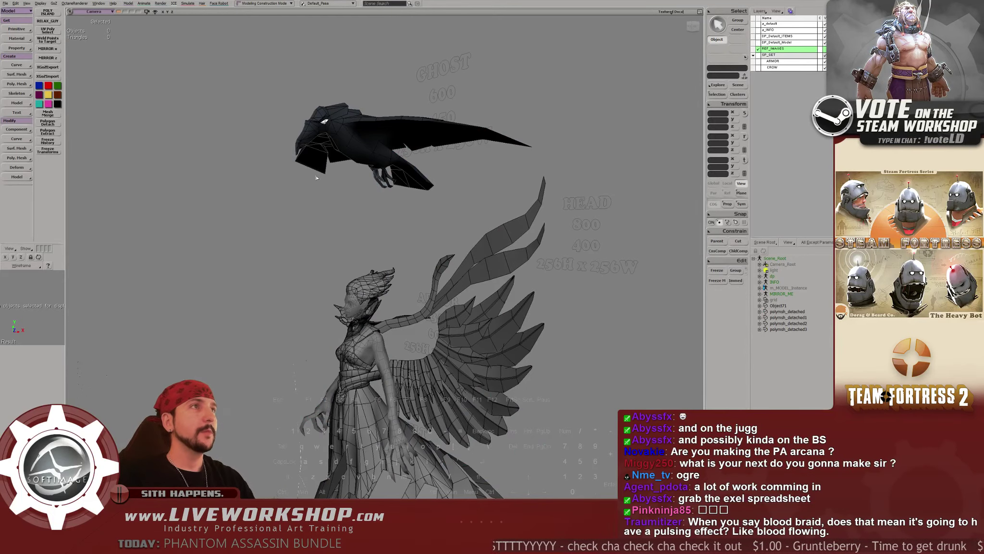
Examine the low-poly crow above the Death Prophet figure from the front, the side and above
{"action": "mouse_move", "coordinate": [316, 178]}
{"action": "middle_mouse_down"}
{"action": "mouse_move", "coordinate": [301, 179]}
{"action": "mouse_move", "coordinate": [361, 199]}
{"action": "middle_mouse_up"}
{"action": "left_click_drag", "start_coordinate": [361, 199], "coordinate": [336, 190]}
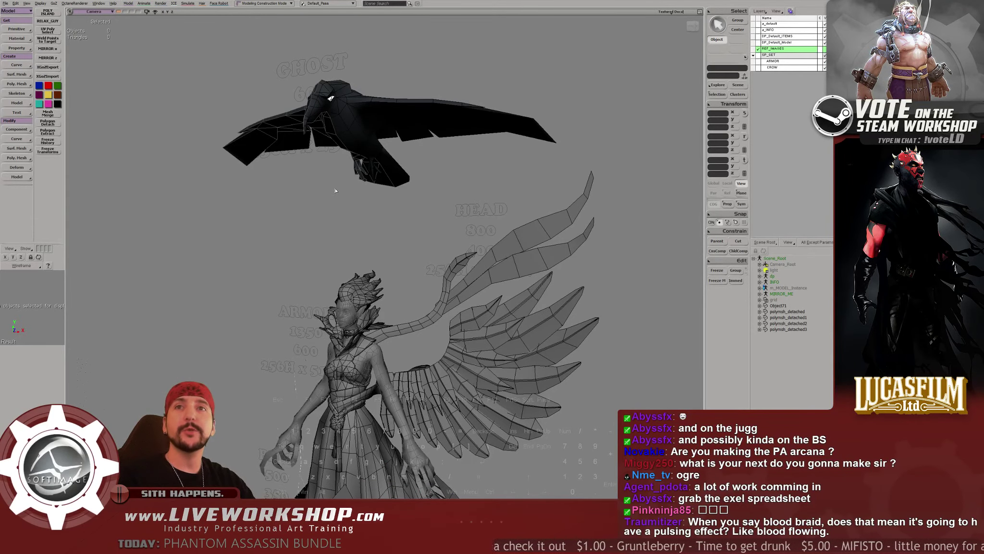
{"action": "left_click_drag", "start_coordinate": [358, 203], "coordinate": [347, 194]}
{"action": "key", "text": "space"}
{"action": "right_click_drag", "start_coordinate": [371, 190], "coordinate": [362, 184]}
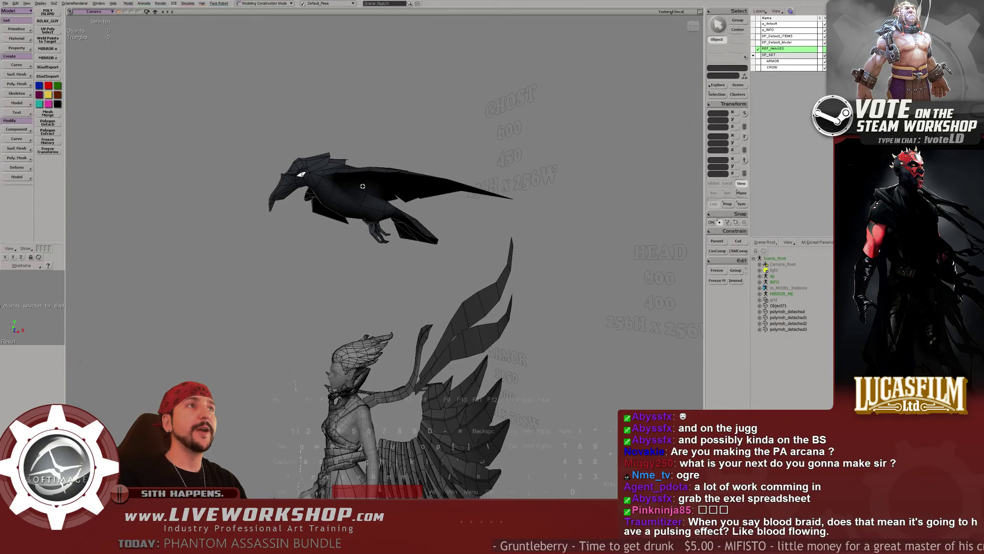
{"action": "middle_click_drag", "start_coordinate": [362, 183], "coordinate": [428, 219]}
{"action": "left_click_drag", "start_coordinate": [427, 220], "coordinate": [307, 295]}
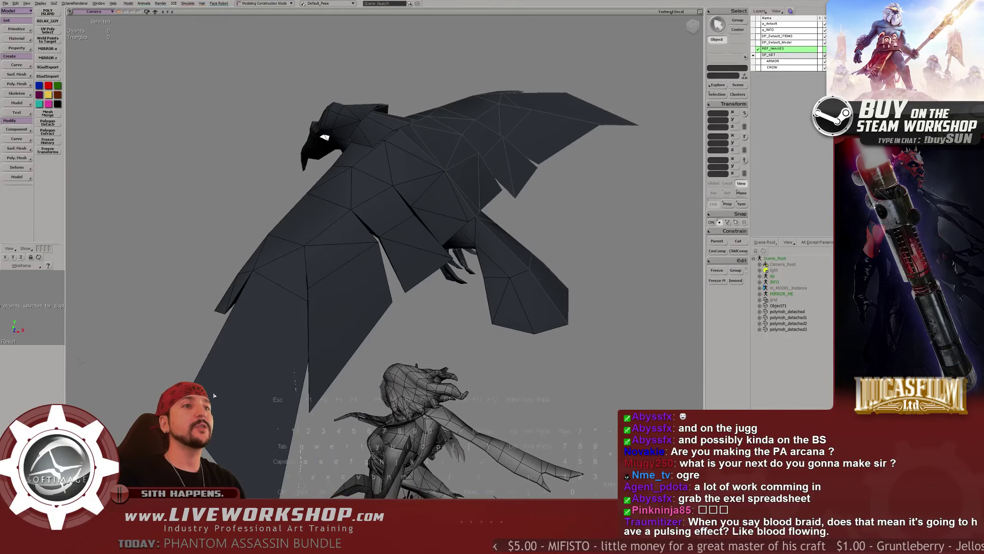
Select the feathered wing beside the Death Prophet figure and examine it from the front, side and back
{"action": "left_click_drag", "start_coordinate": [337, 232], "coordinate": [434, 278]}
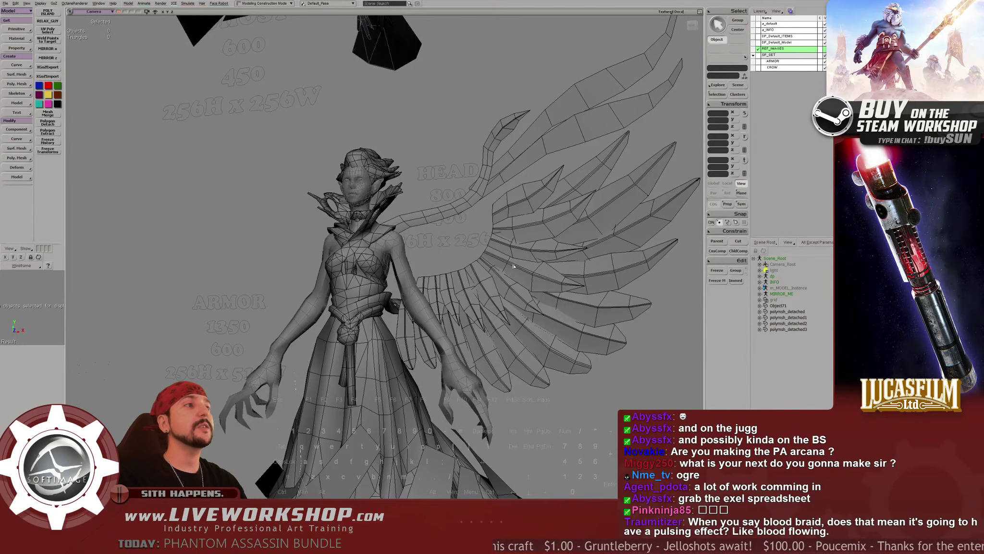
{"action": "left_click_drag", "start_coordinate": [513, 265], "coordinate": [464, 277]}
{"action": "left_click", "coordinate": [494, 266]}
{"action": "key", "text": "a"}
{"action": "key", "text": "ctrl+z"}
{"action": "key", "text": "space"}
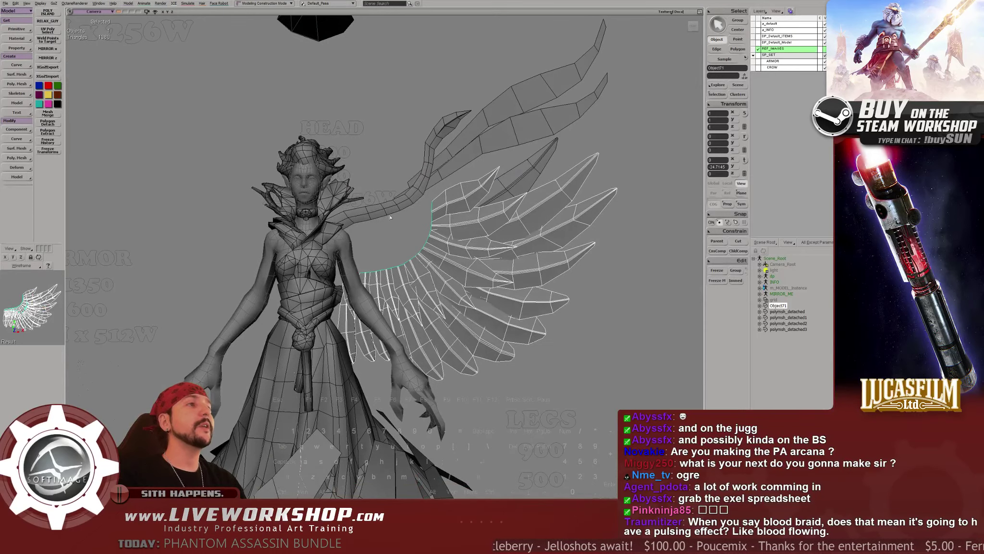
{"action": "left_click_drag", "start_coordinate": [516, 178], "coordinate": [463, 174]}
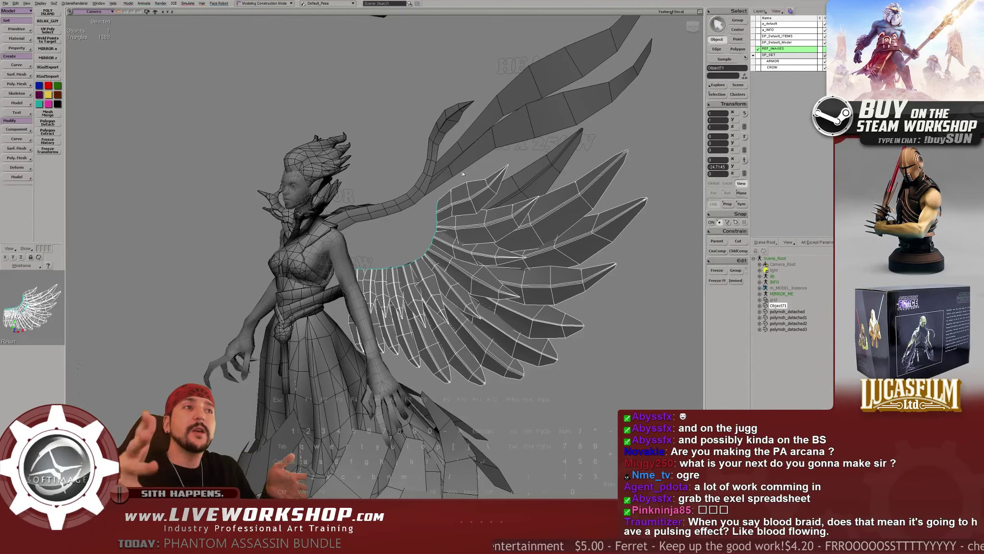
{"action": "key", "text": "space"}
{"action": "right_click_drag", "start_coordinate": [463, 174], "coordinate": [424, 168]}
{"action": "middle_click_drag", "start_coordinate": [423, 169], "coordinate": [461, 172]}
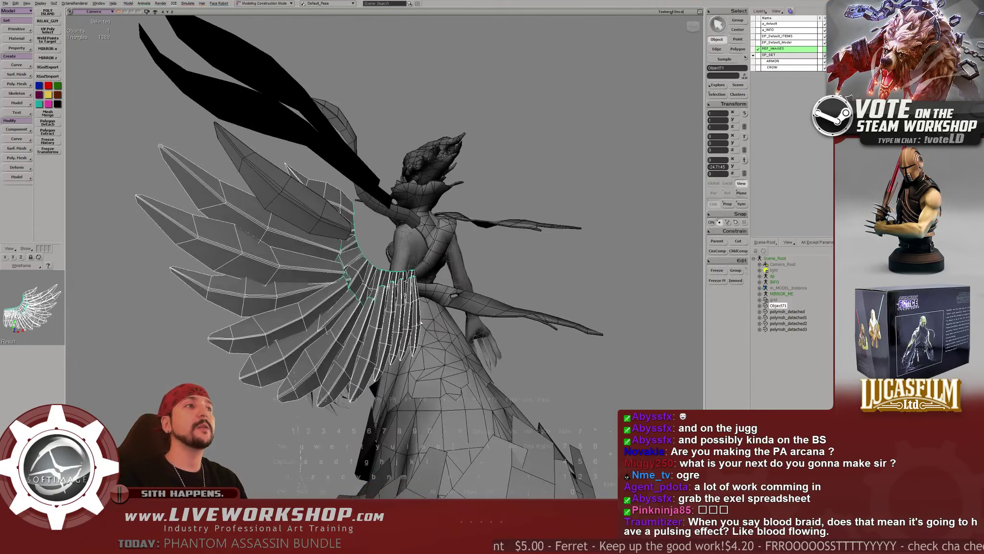
{"action": "middle_click_drag", "start_coordinate": [420, 236], "coordinate": [425, 201]}
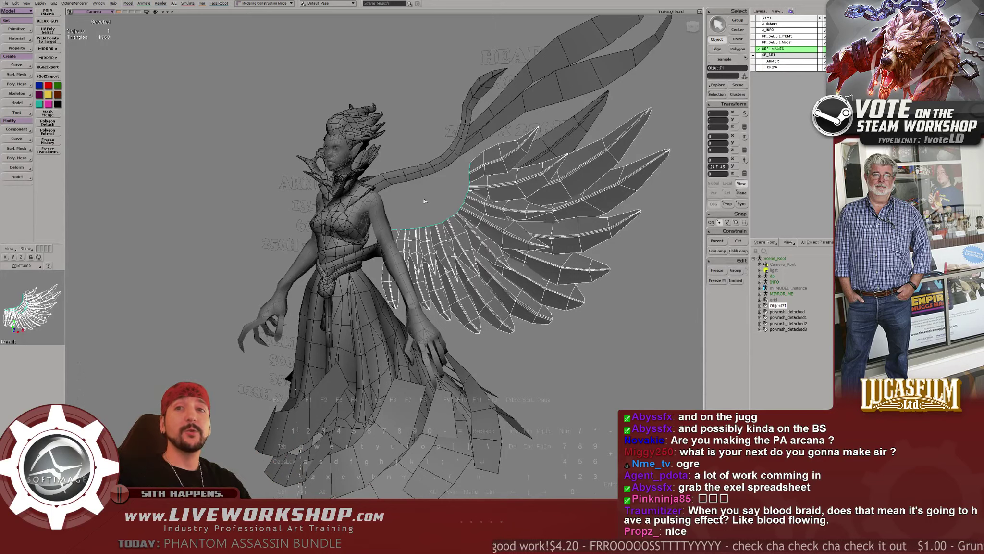